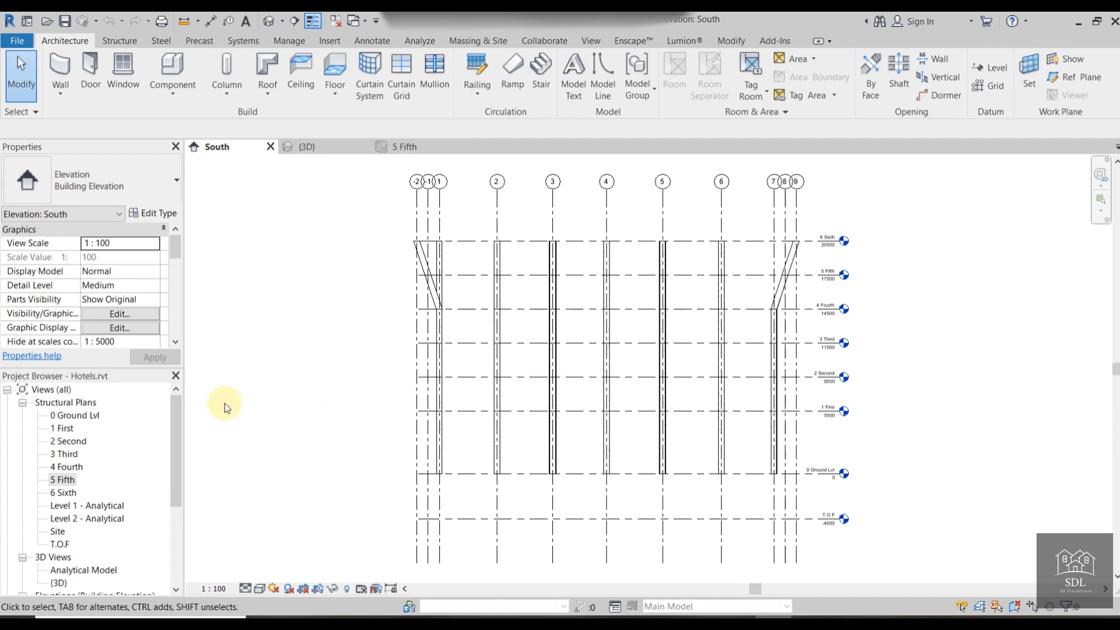
# Open the 0 Ground Lvl structural plan and start placing an isolated foundation.
pyautogui.click(88, 416)
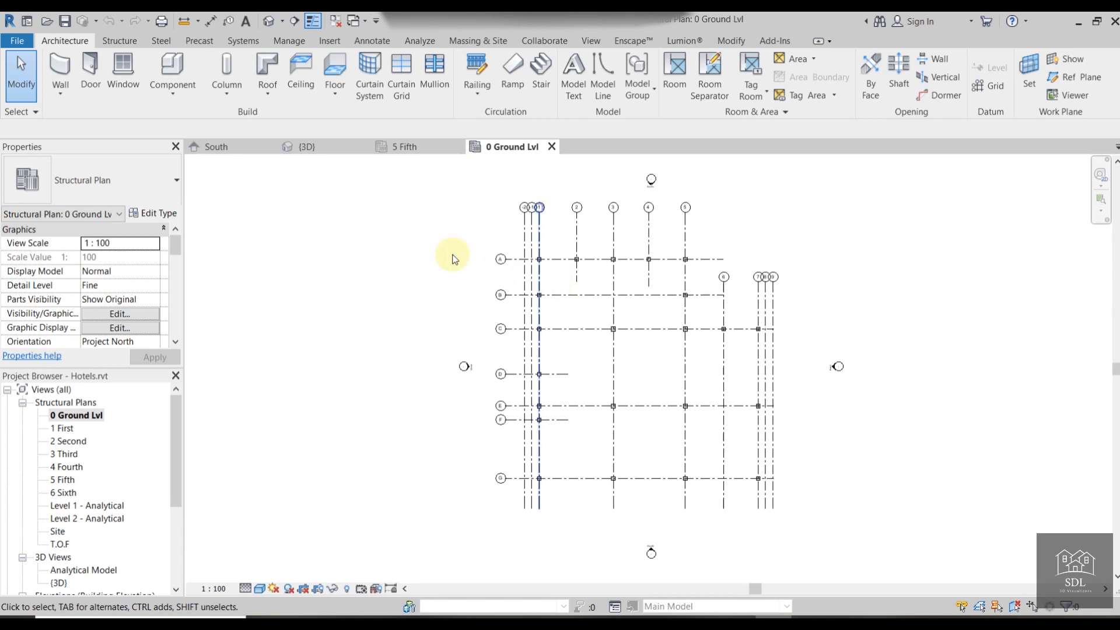
pyautogui.click(115, 42)
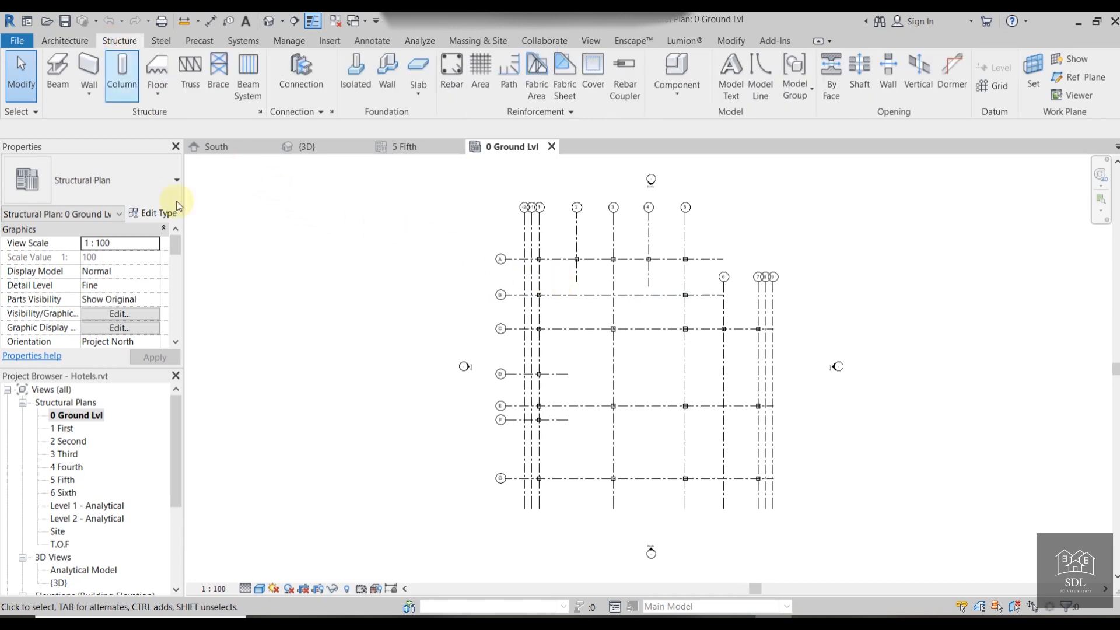
pyautogui.click(355, 75)
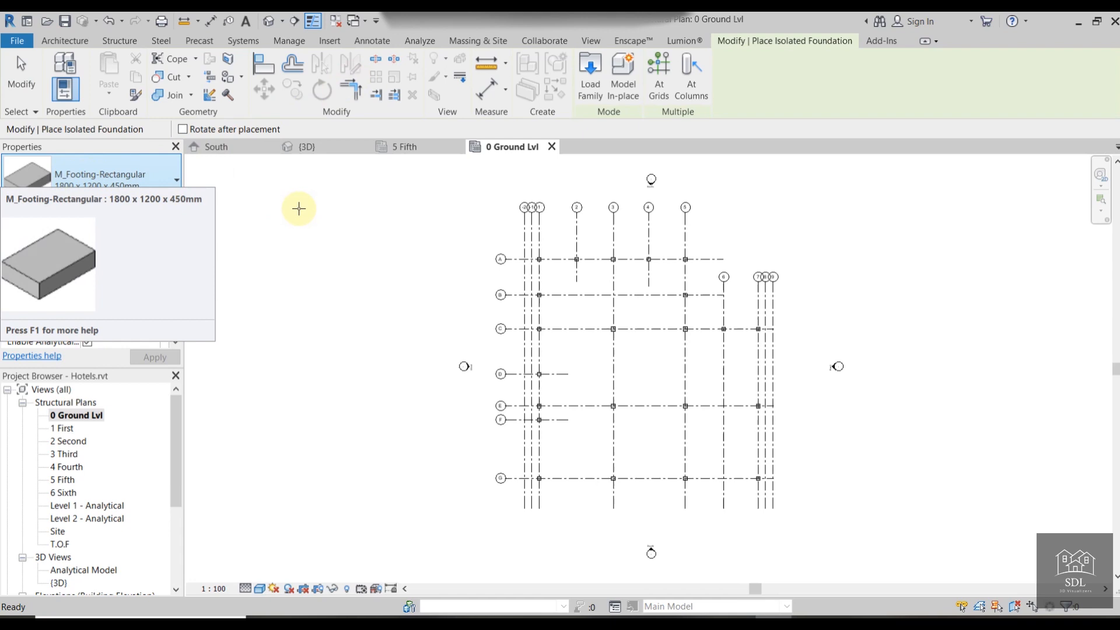
# Examine the available rectangular footing types and the South elevation, resuming isolated foundation placement in the 0 Ground Lvl plan.
pyautogui.click(138, 186)
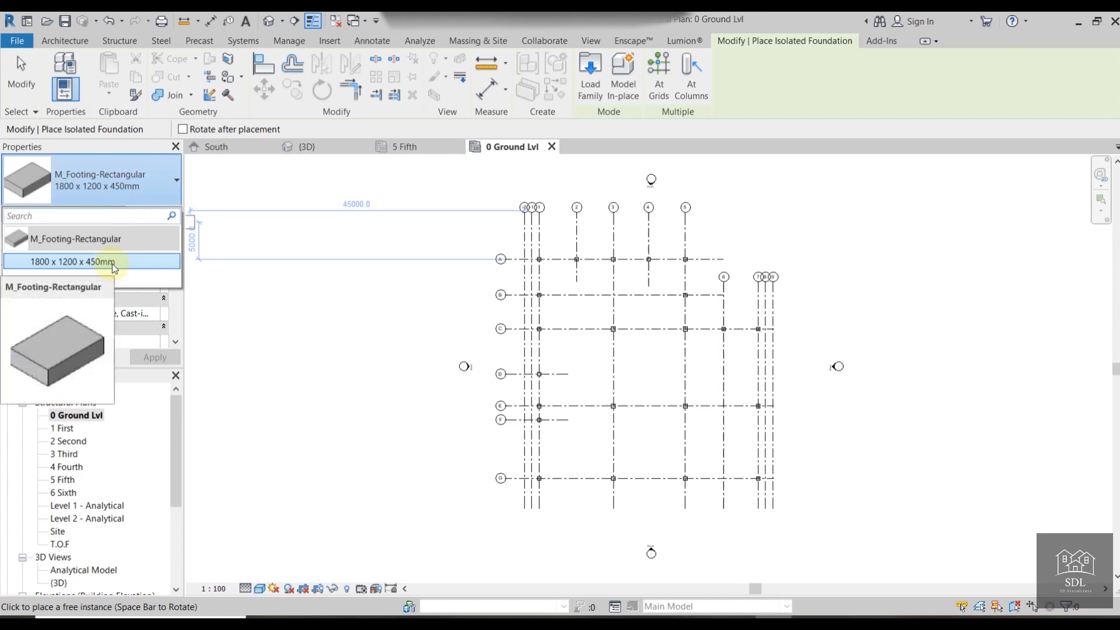
pyautogui.click(230, 151)
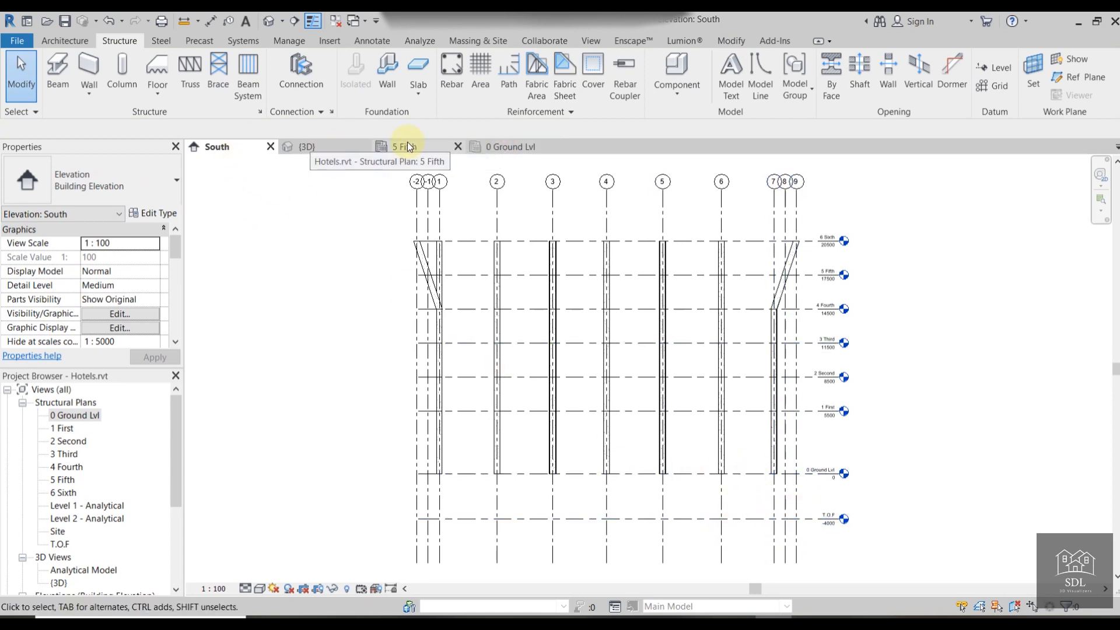
pyautogui.click(501, 147)
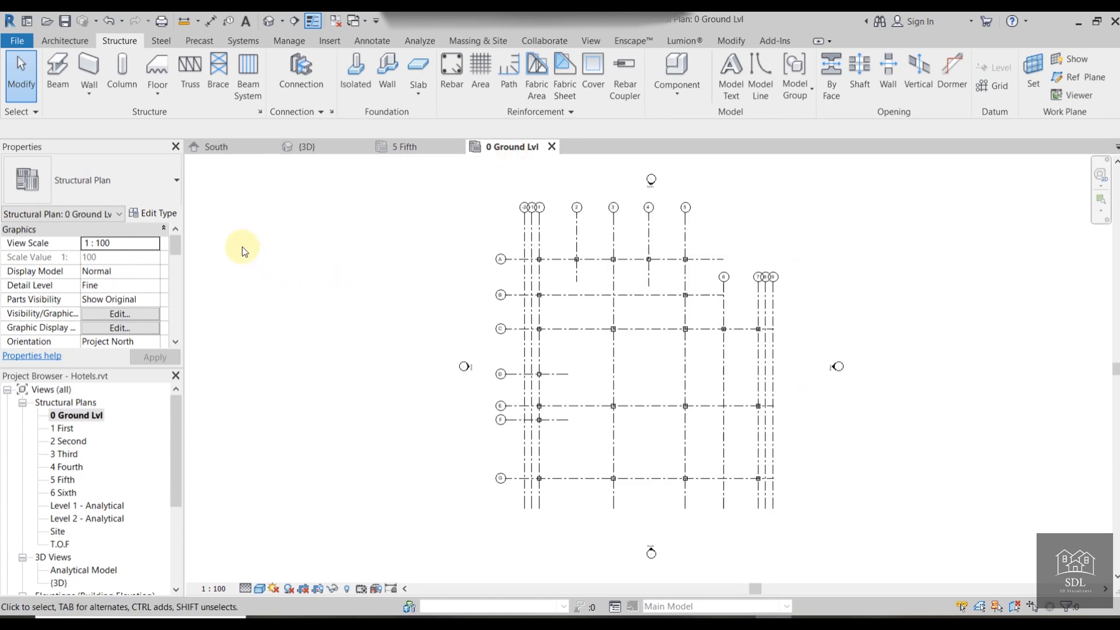
pyautogui.click(355, 73)
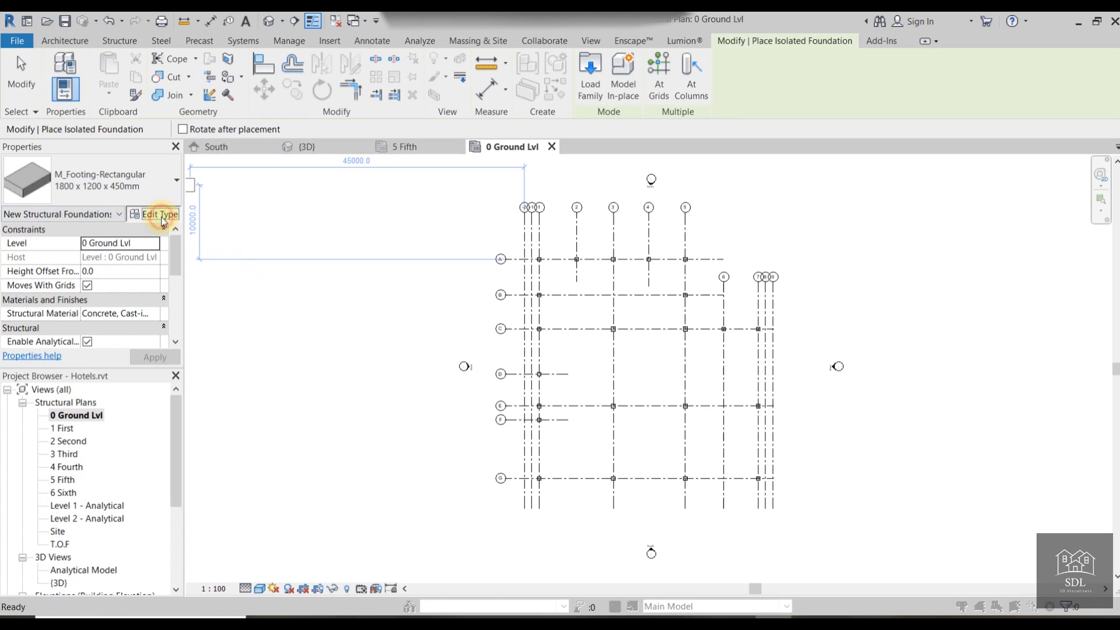
pyautogui.click(151, 213)
pyautogui.click(422, 55)
pyautogui.click(127, 194)
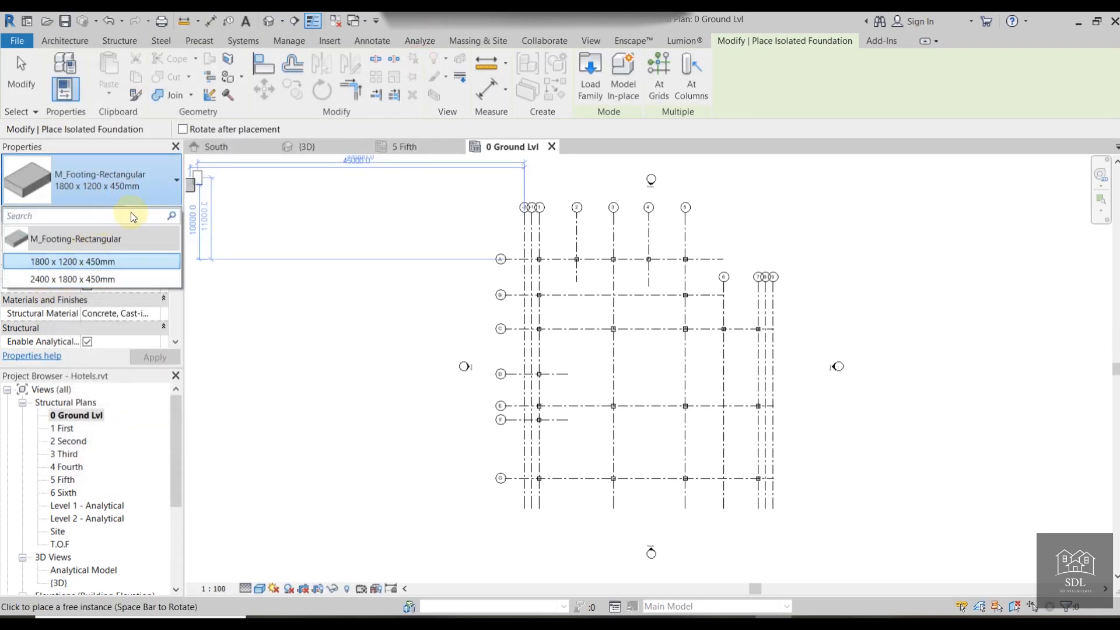
pyautogui.click(147, 133)
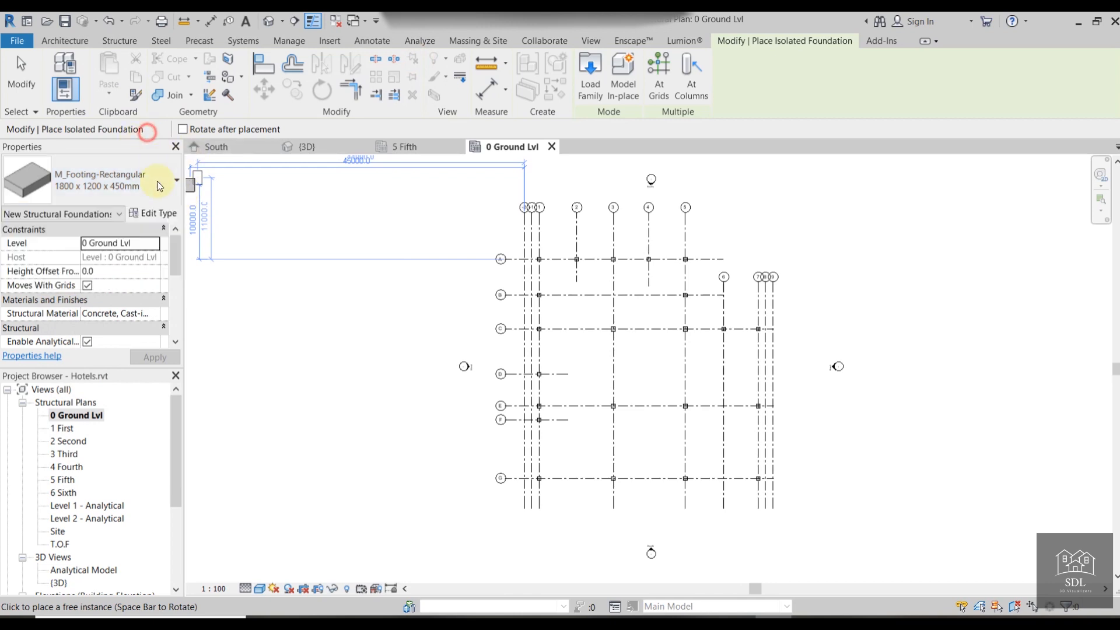
# Duplicate the 1800 x 1200 x 450mm footing type under the name 900 x 900 x 4000 mm.
pyautogui.click(156, 214)
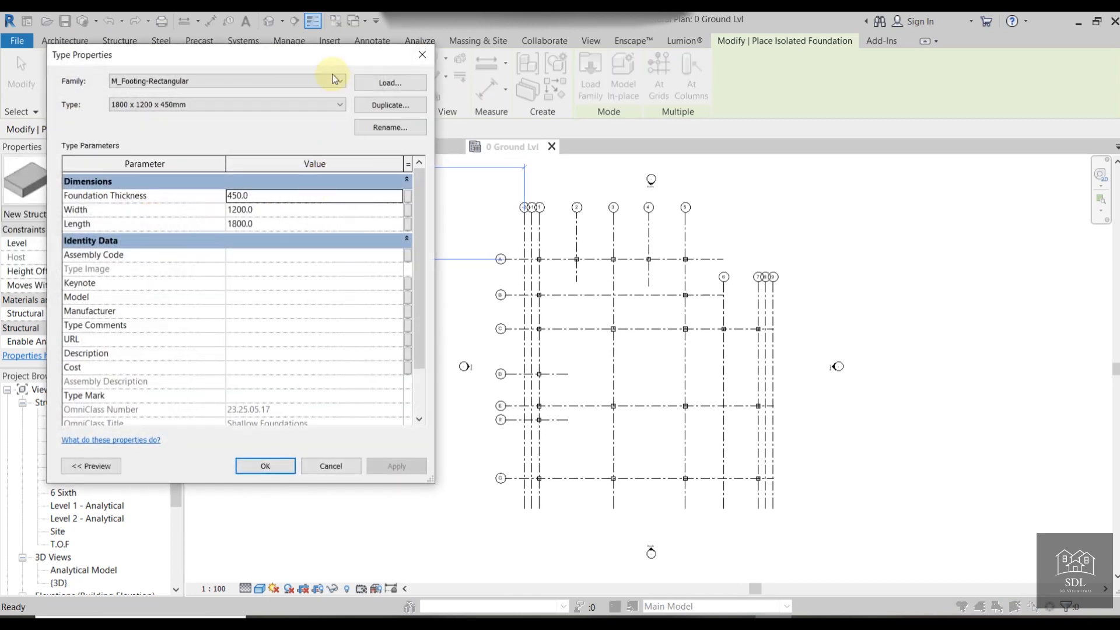
pyautogui.moveTo(380, 57); pyautogui.dragTo(587, 66)
pyautogui.click(585, 114)
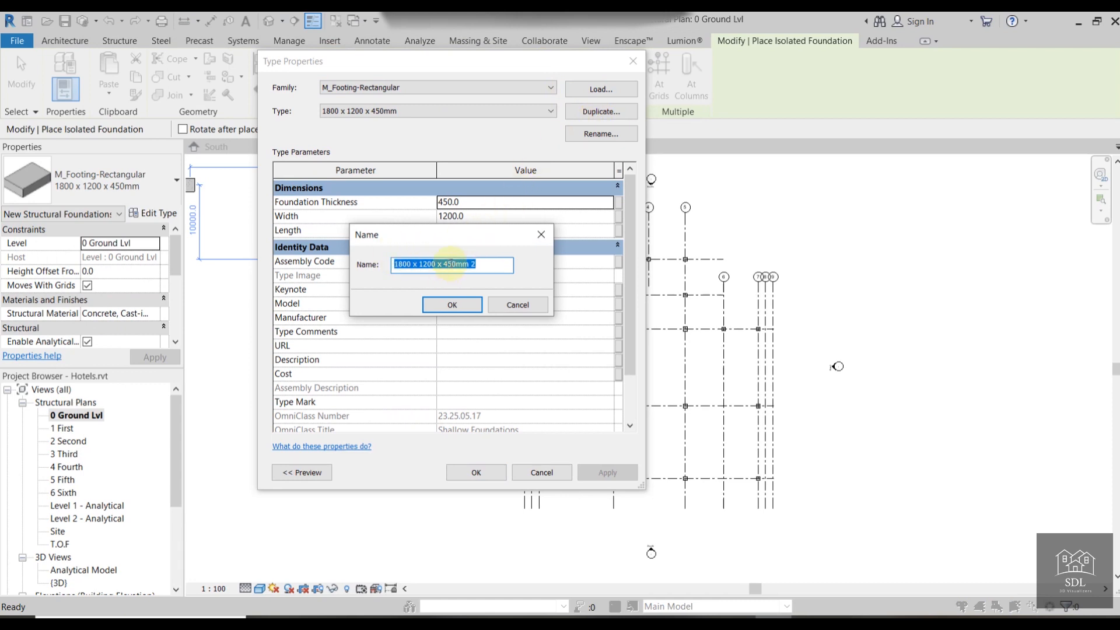
pyautogui.moveTo(455, 260); pyautogui.dragTo(360, 264)
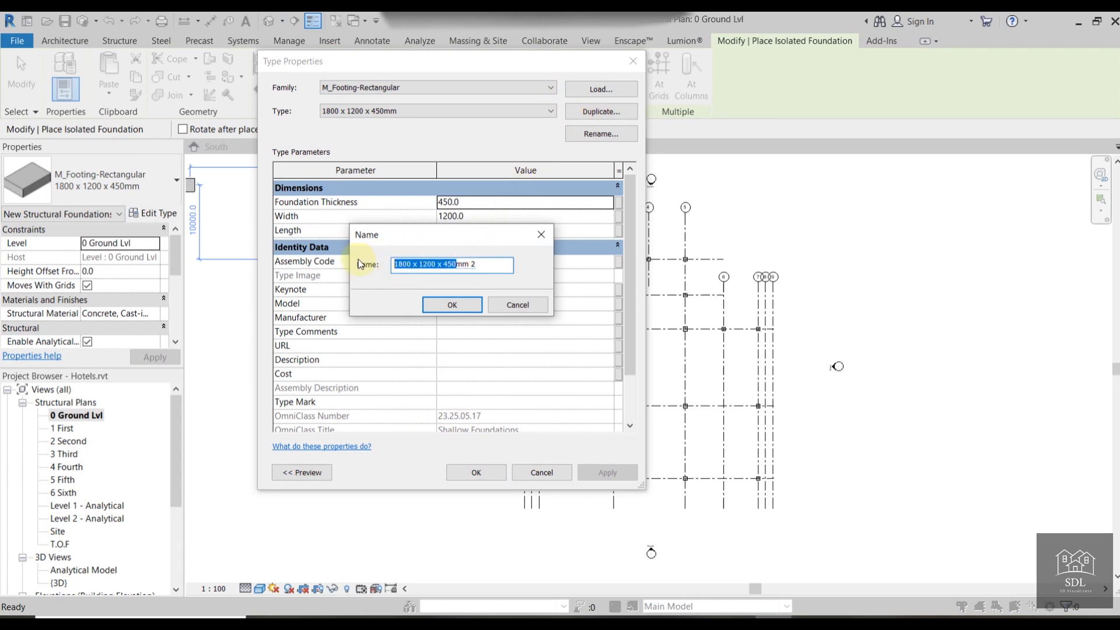
pyautogui.write('900')
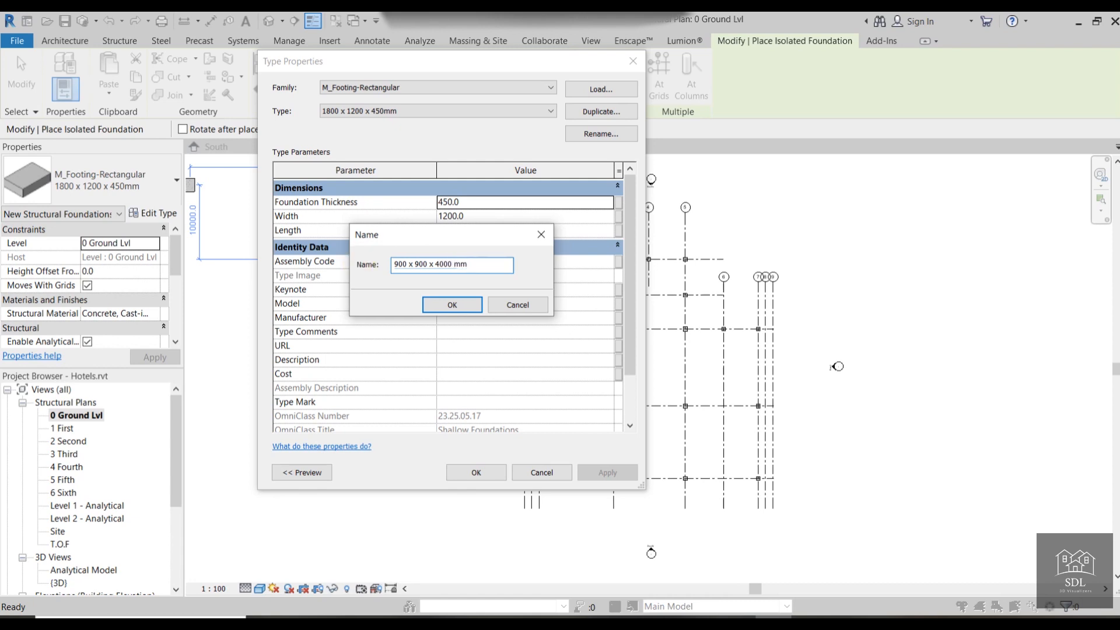
pyautogui.click(442, 306)
# Set the new footing type's foundation thickness to 4000, width to 900 and length to 900, and accept the type properties.
pyautogui.doubleClick(476, 202)
pyautogui.write('4')
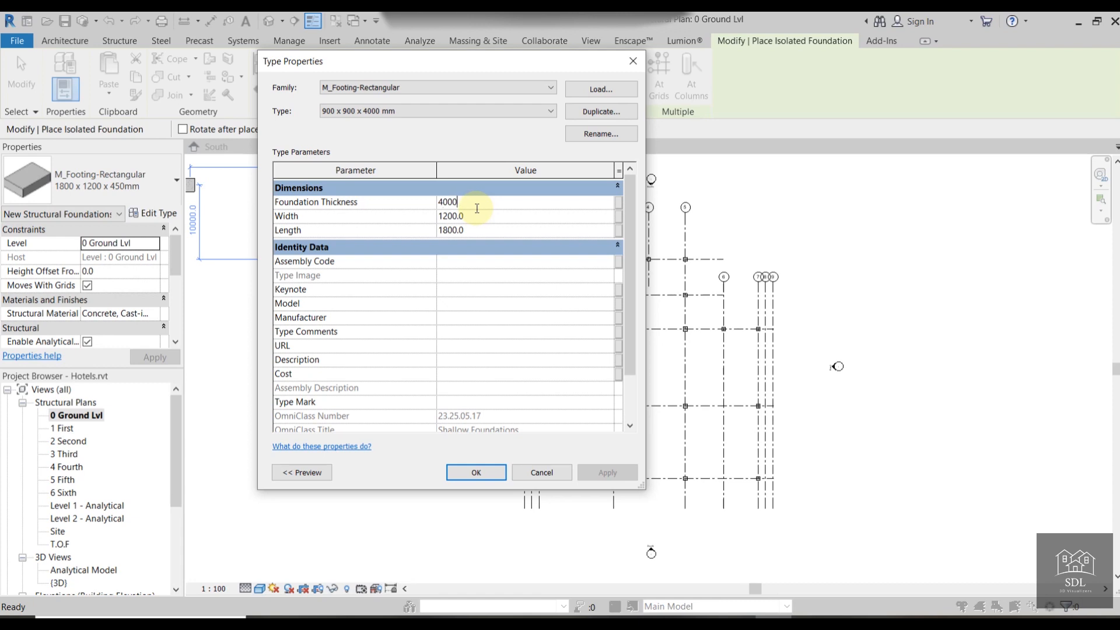
pyautogui.doubleClick(486, 216)
pyautogui.write('9')
pyautogui.doubleClick(482, 232)
pyautogui.write('9')
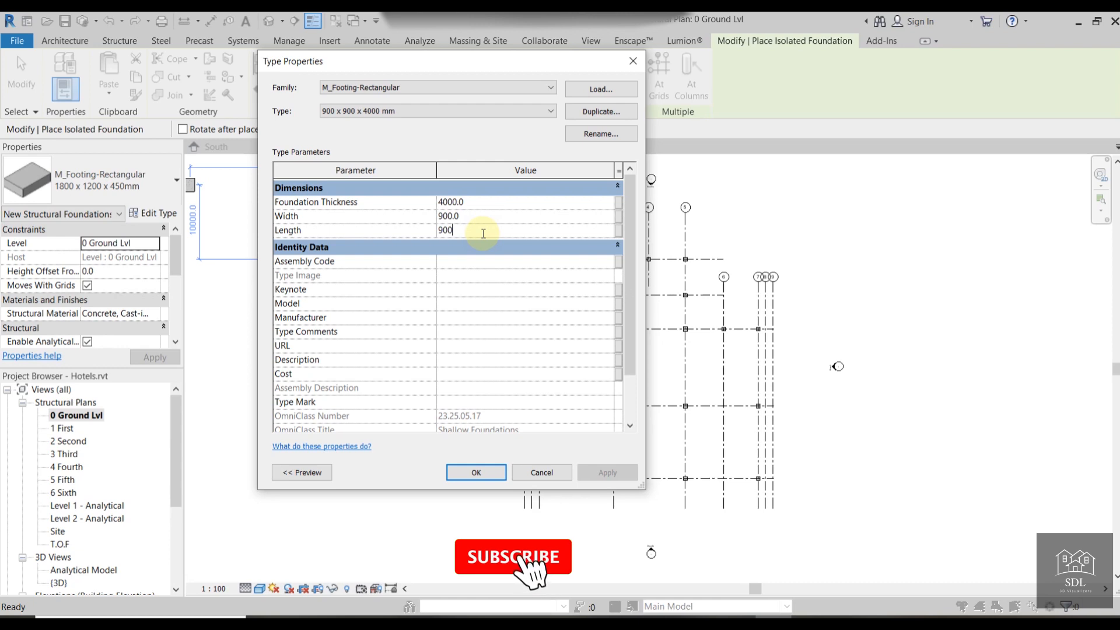
pyautogui.click(477, 473)
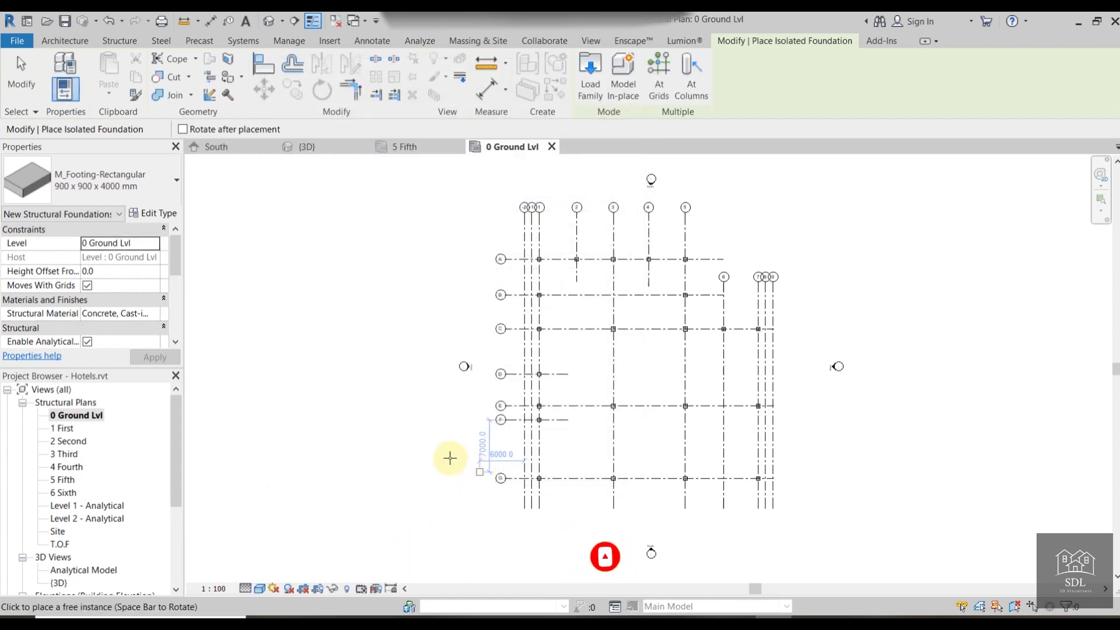
# Try to place a single 900 x 900 x 4000 mm footing at the column where grids A and 1 meet.
pyautogui.scroll(3, 475, 232)
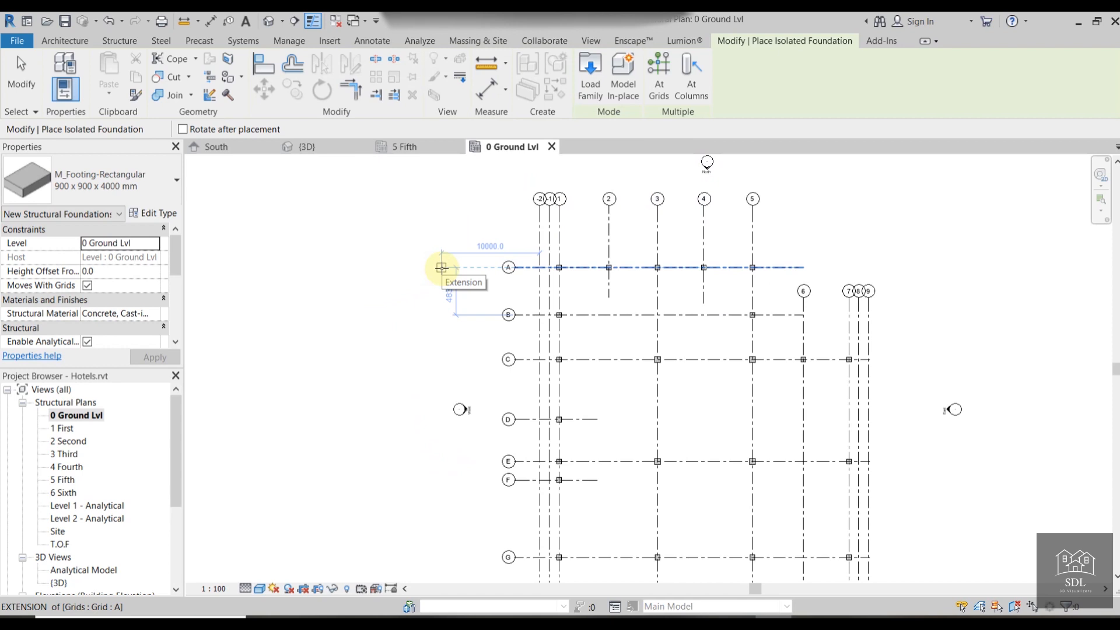
pyautogui.scroll(3, 557, 273)
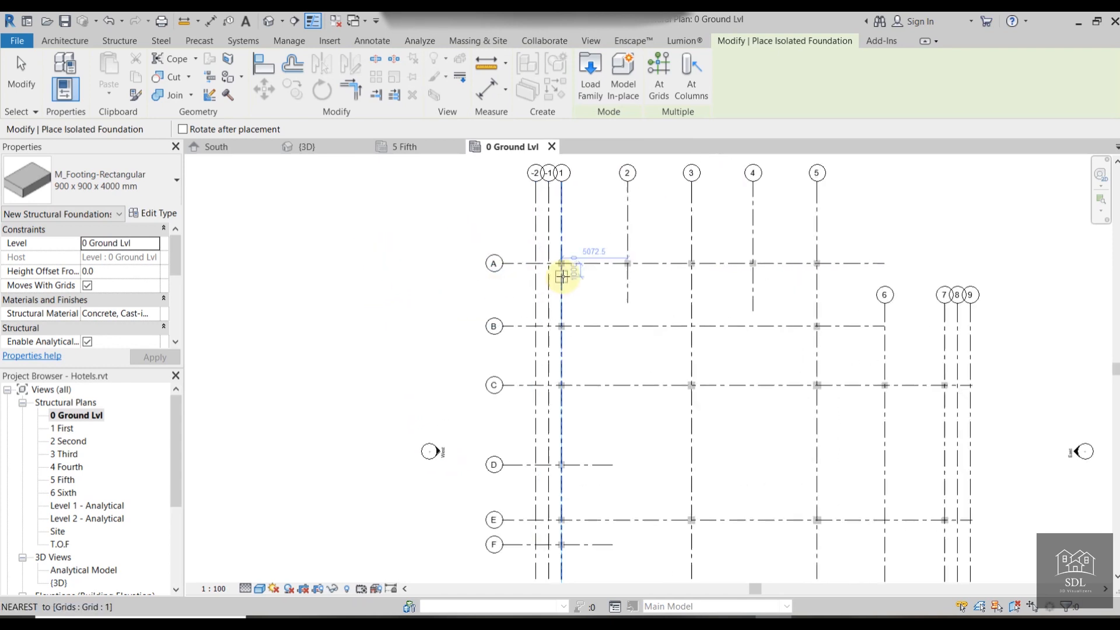
pyautogui.scroll(5, 567, 258)
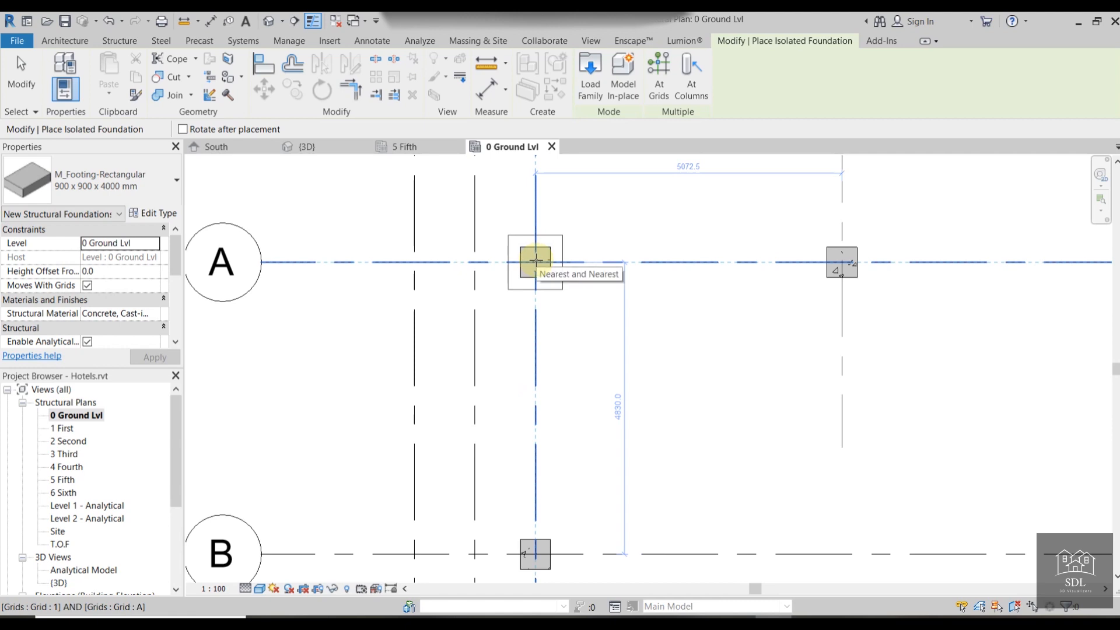
pyautogui.scroll(-1, 535, 261)
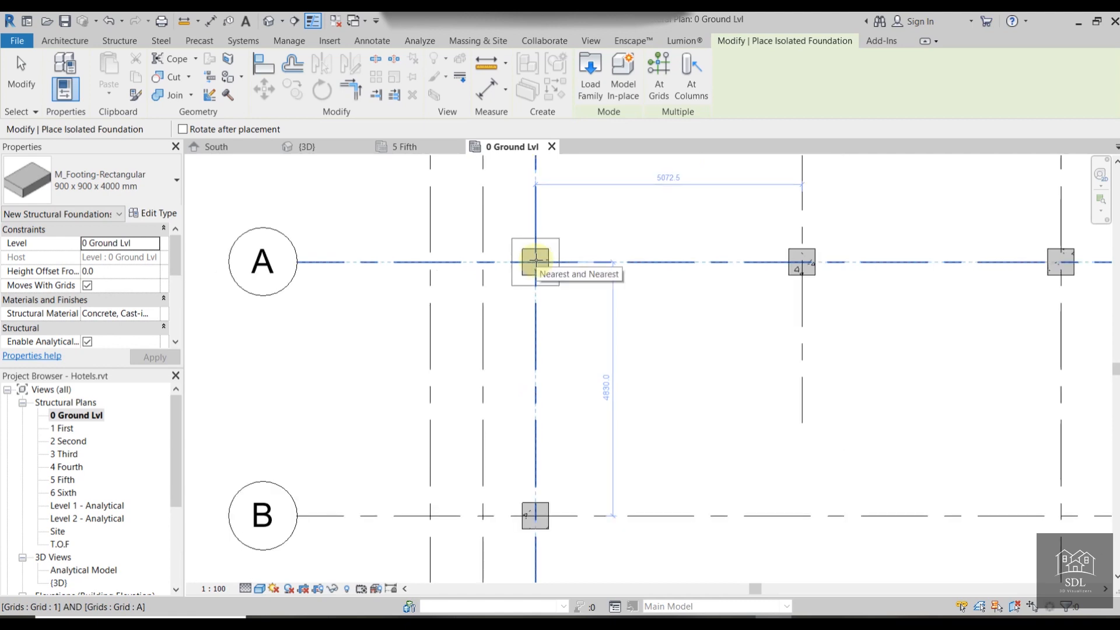
pyautogui.click(535, 261)
pyautogui.scroll(-2, 1030, 270)
pyautogui.moveTo(1011, 294); pyautogui.dragTo(745, 275, button='middle')
pyautogui.scroll(-2, 745, 276)
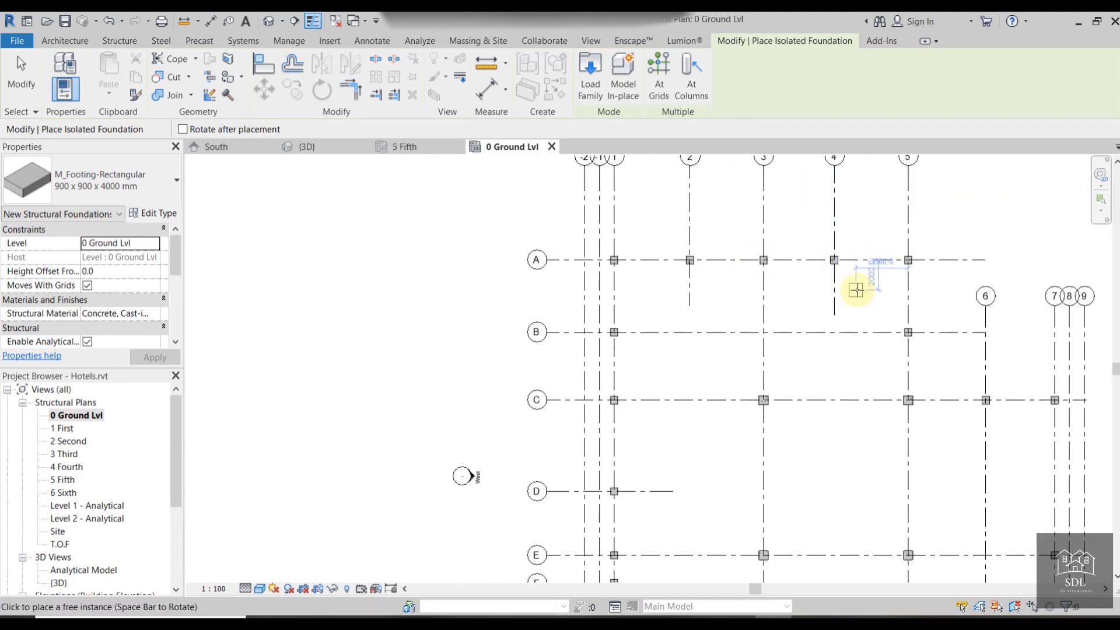
pyautogui.scroll(-1, 856, 290)
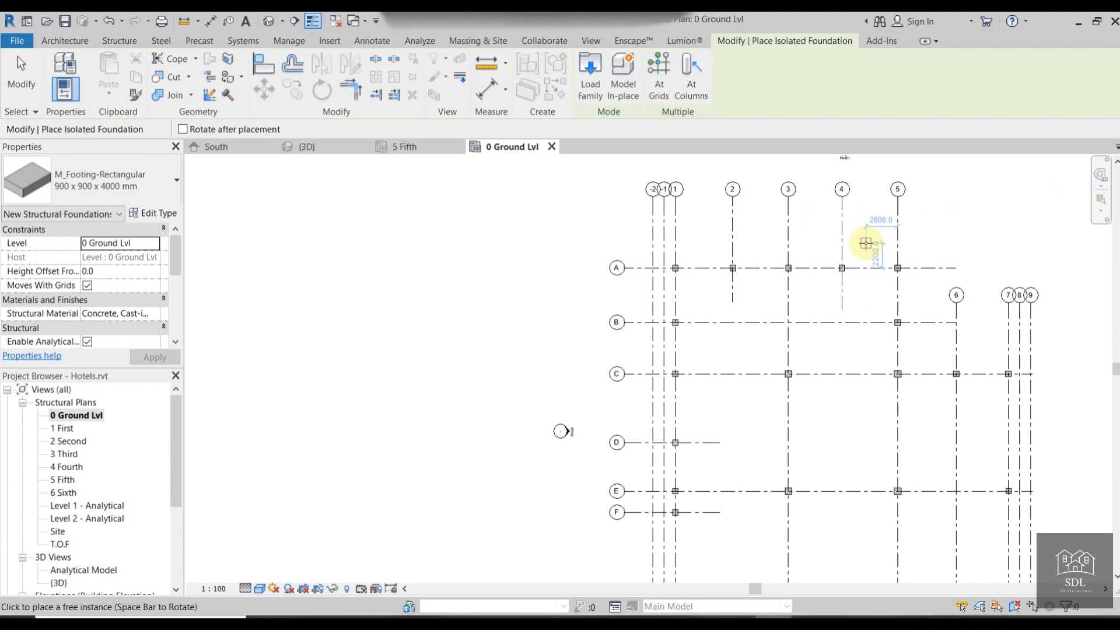
# Start placing footings at structural columns and select all columns along grid A and grid 1.
pyautogui.click(690, 79)
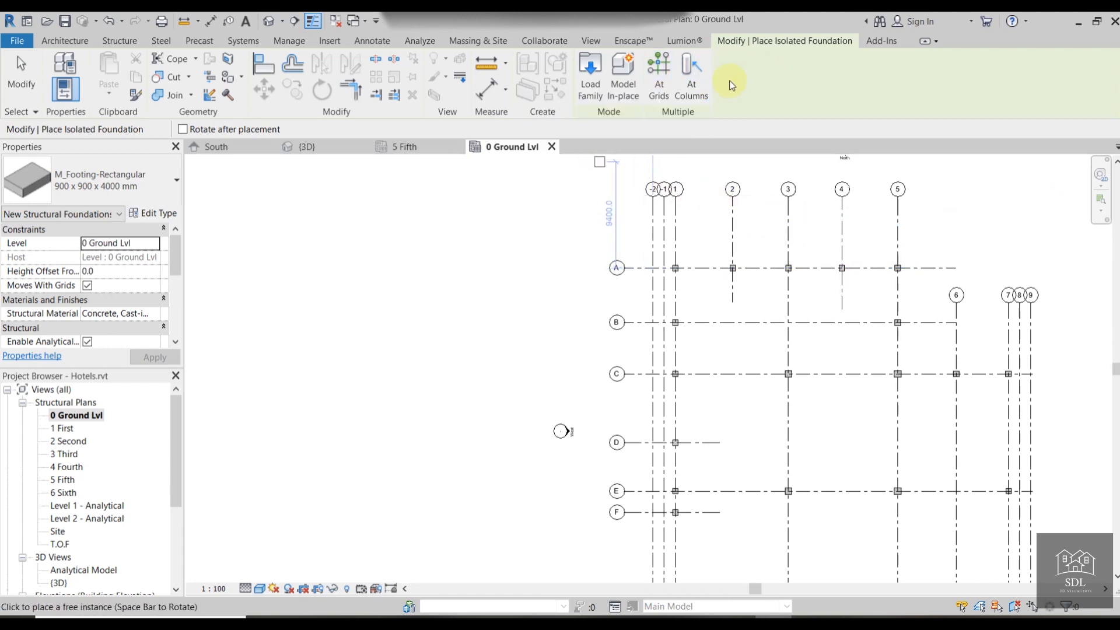
pyautogui.click(692, 74)
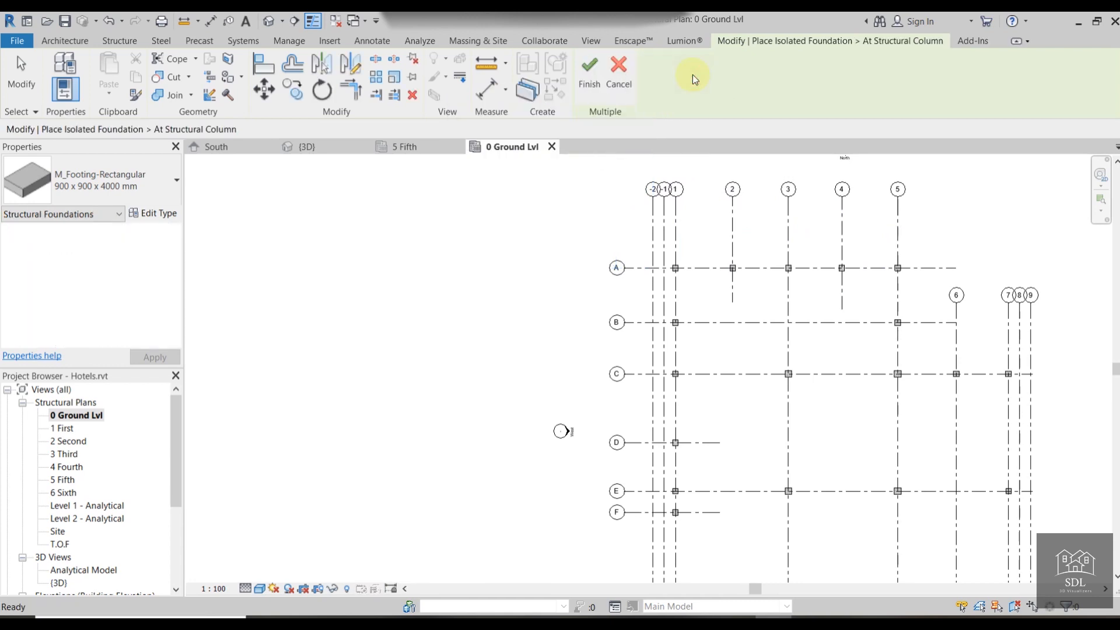
pyautogui.moveTo(926, 240); pyautogui.dragTo(667, 286)
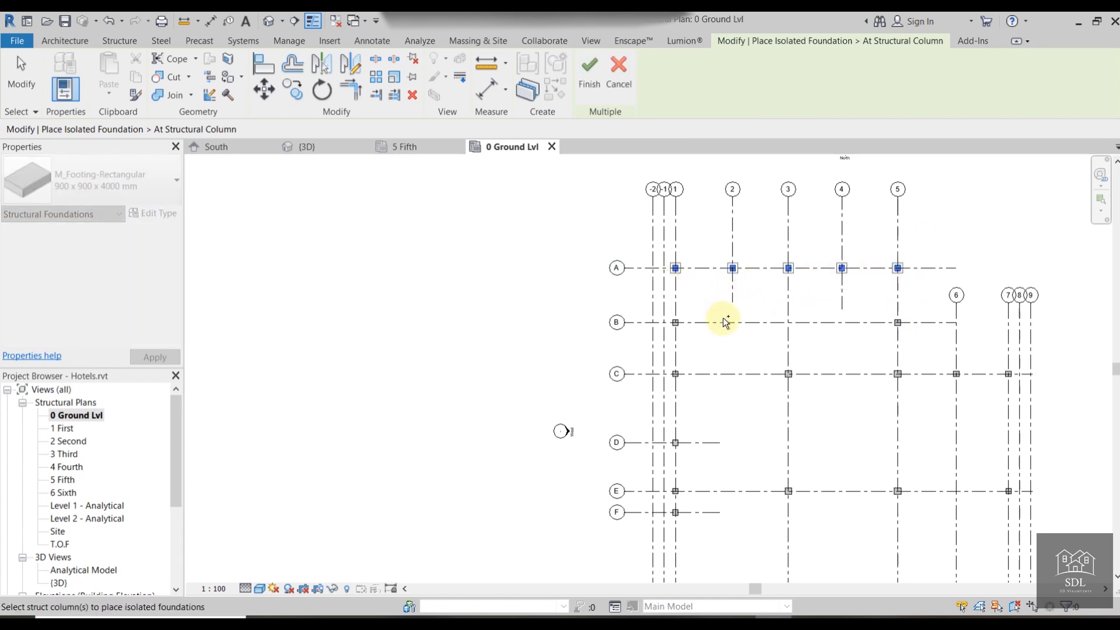
pyautogui.moveTo(727, 315); pyautogui.dragTo(720, 238, button='middle')
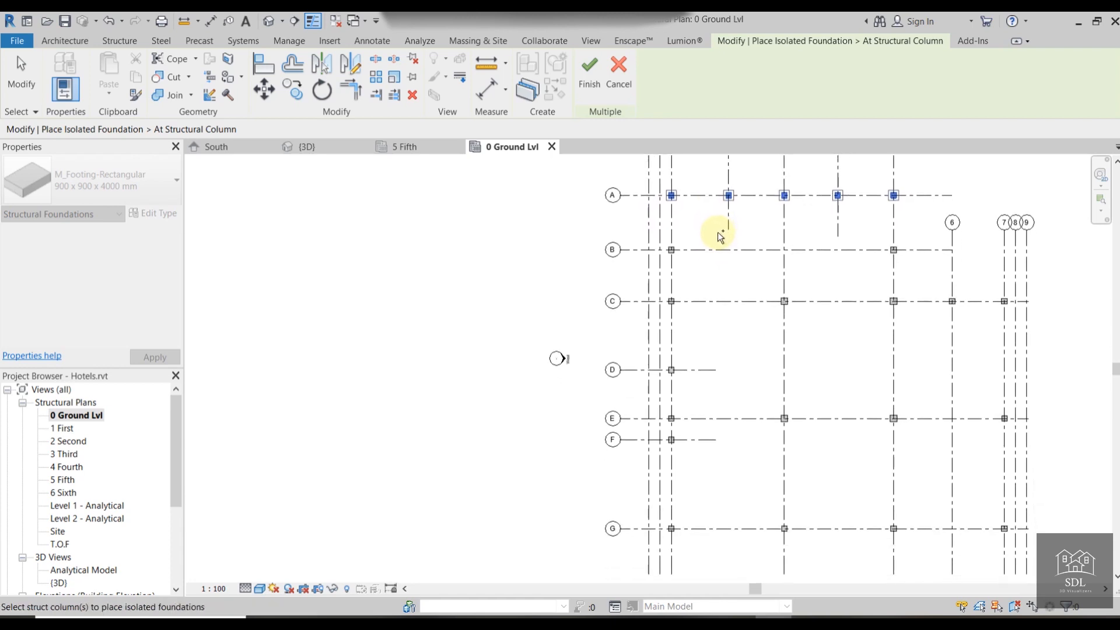
pyautogui.moveTo(707, 225); pyautogui.dragTo(659, 539)
# Add the remaining columns on grids G and E and those at C-6, C-7 and B-5 to the footing selection.
pyautogui.moveTo(720, 500); pyautogui.dragTo(746, 339, button='middle')
pyautogui.moveTo(961, 337); pyautogui.dragTo(683, 374)
pyautogui.moveTo(918, 324); pyautogui.dragTo(895, 443, button='middle')
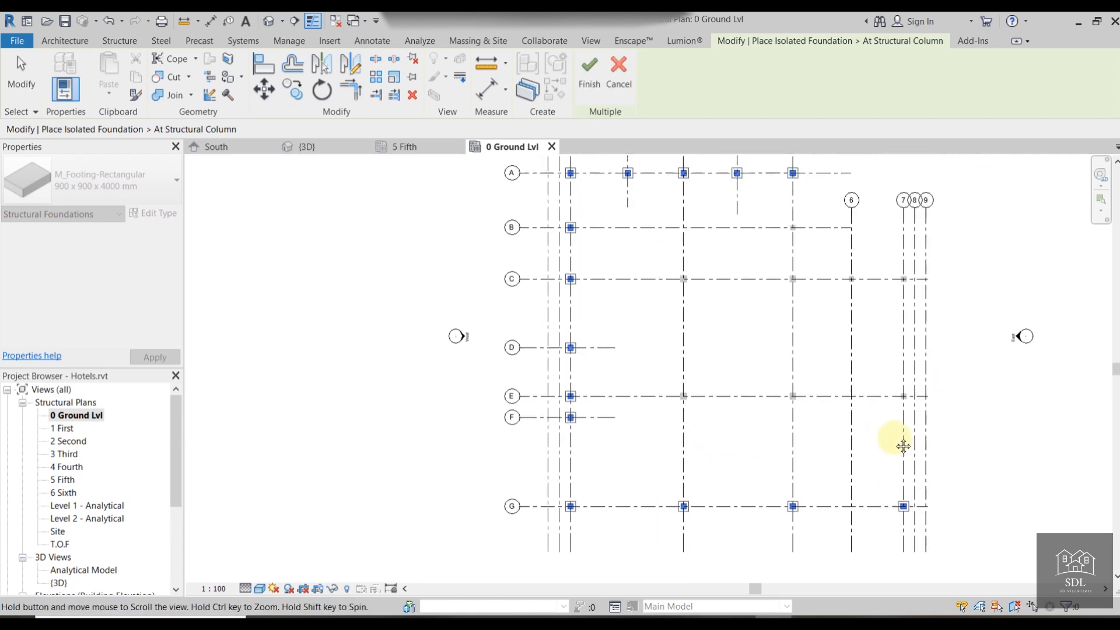
pyautogui.moveTo(944, 380); pyautogui.dragTo(671, 413)
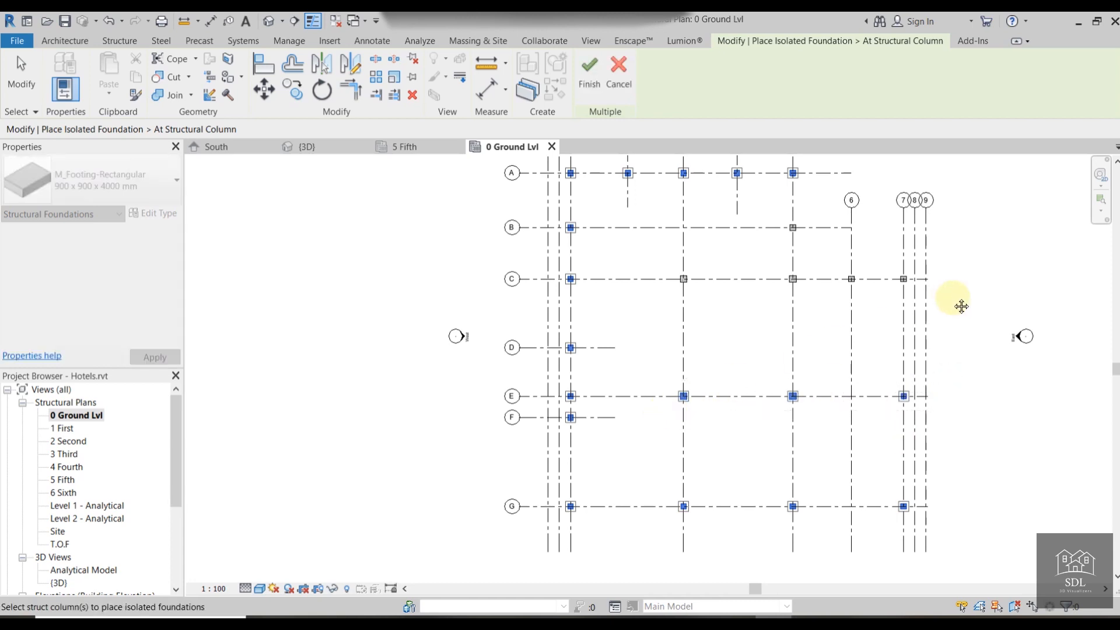
pyautogui.moveTo(961, 305); pyautogui.dragTo(930, 429, button='middle')
pyautogui.moveTo(927, 371); pyautogui.dragTo(808, 420)
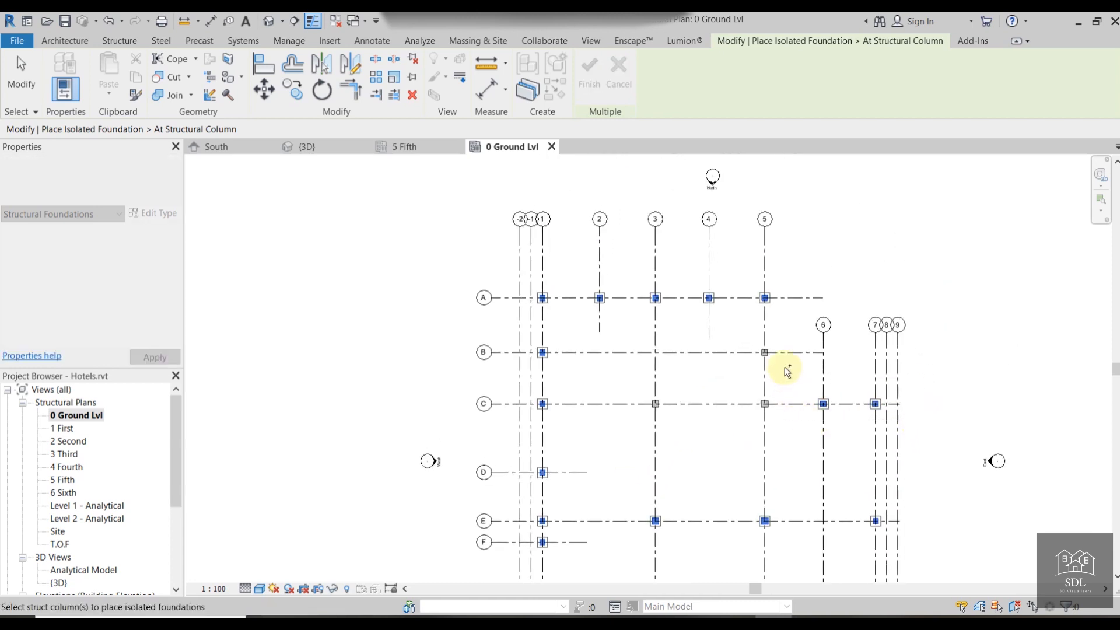
pyautogui.click(771, 352)
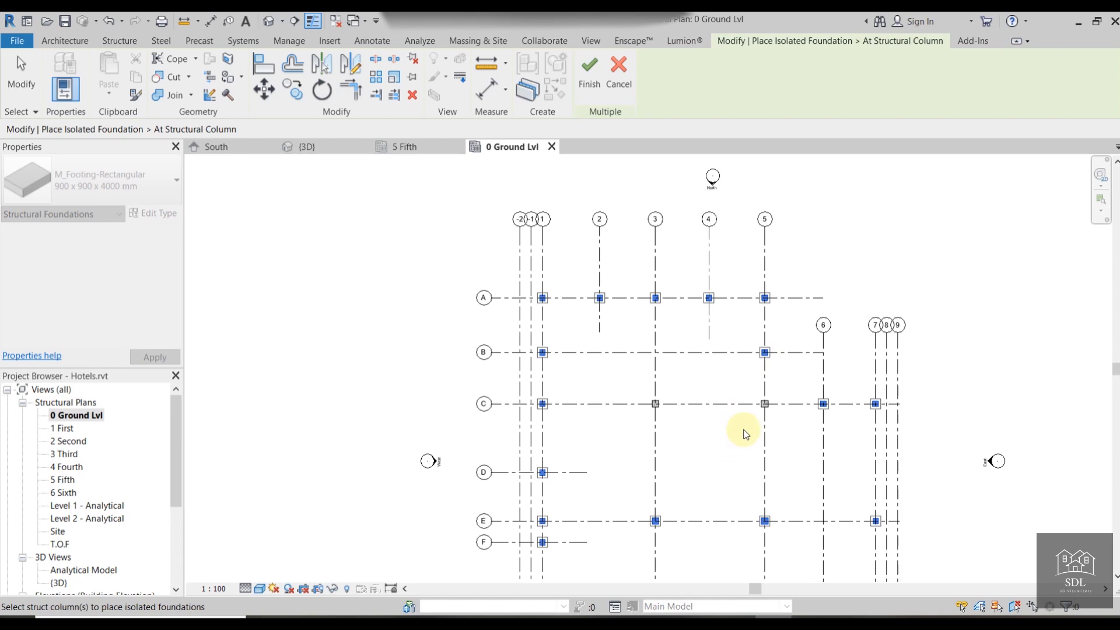
# Remove the columns at E-3 and E-5 from the selection and finish placing the footings from the 3D view.
pyautogui.moveTo(722, 420); pyautogui.dragTo(714, 359, button='middle')
pyautogui.keyDown('shift'); pyautogui.moveTo(635, 369); pyautogui.dragTo(801, 426); pyautogui.keyUp('shift')
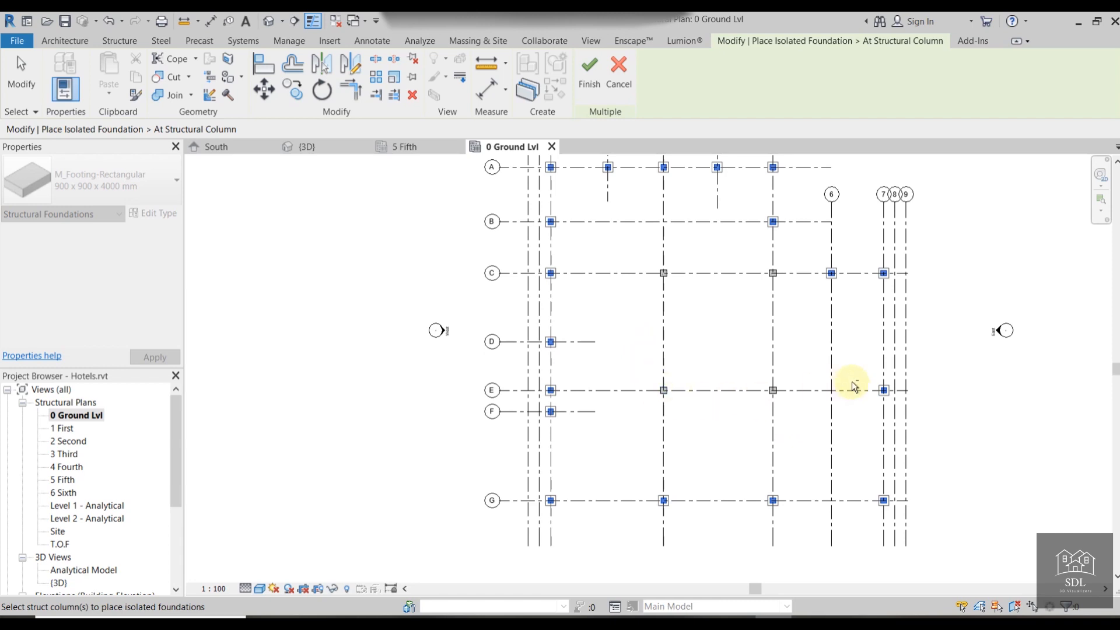
pyautogui.keyDown('shift'); pyautogui.click(882, 389); pyautogui.keyUp('shift')
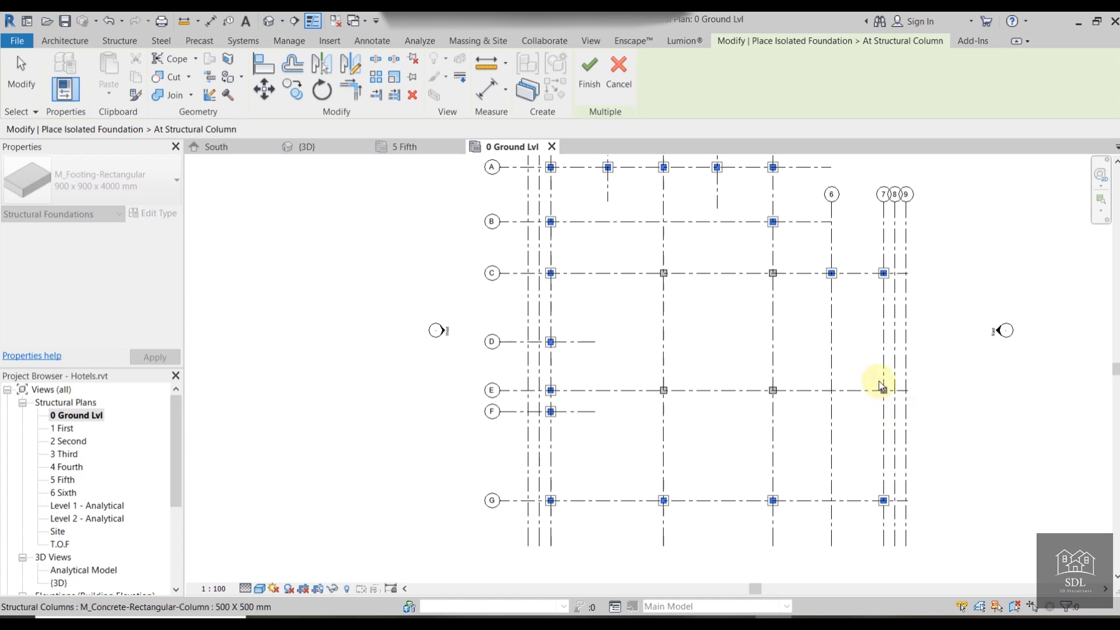
pyautogui.moveTo(868, 369); pyautogui.dragTo(904, 411)
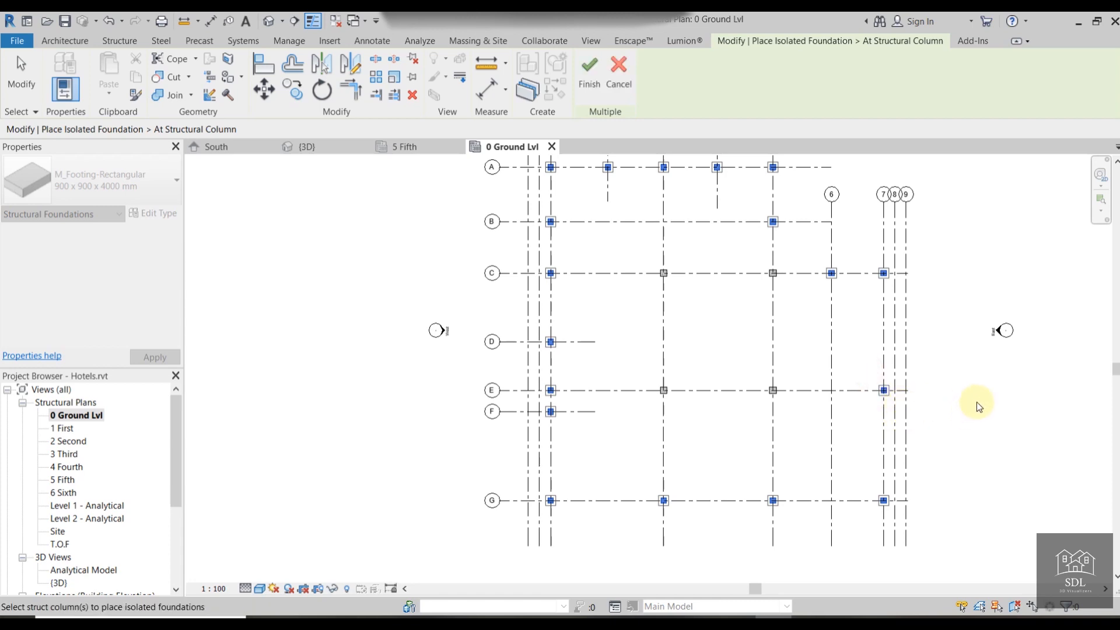
pyautogui.click(307, 147)
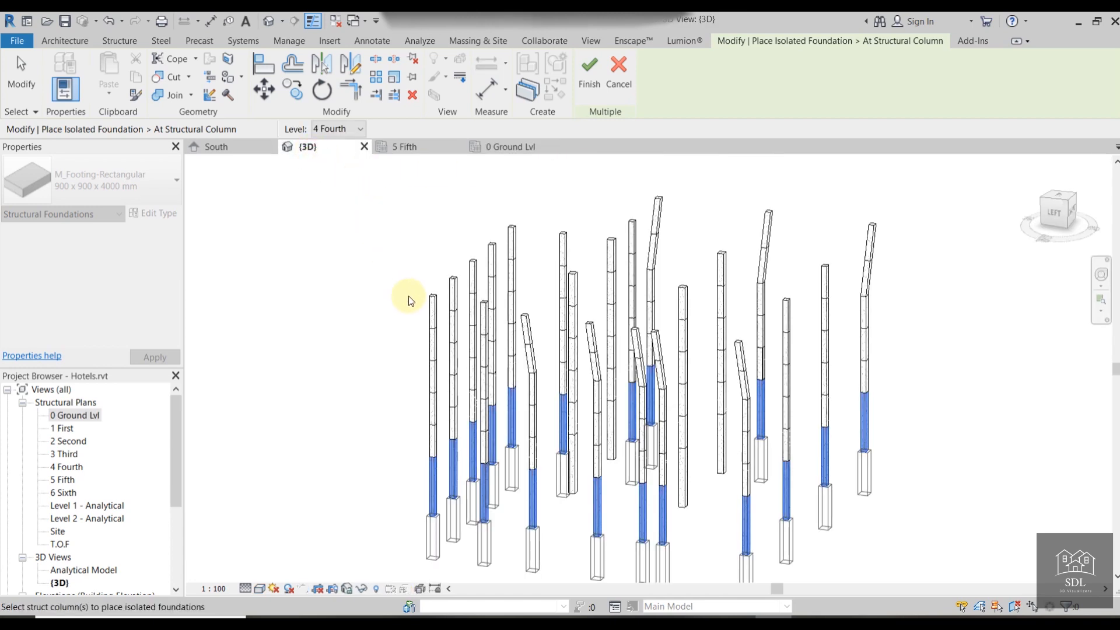
pyautogui.click(586, 85)
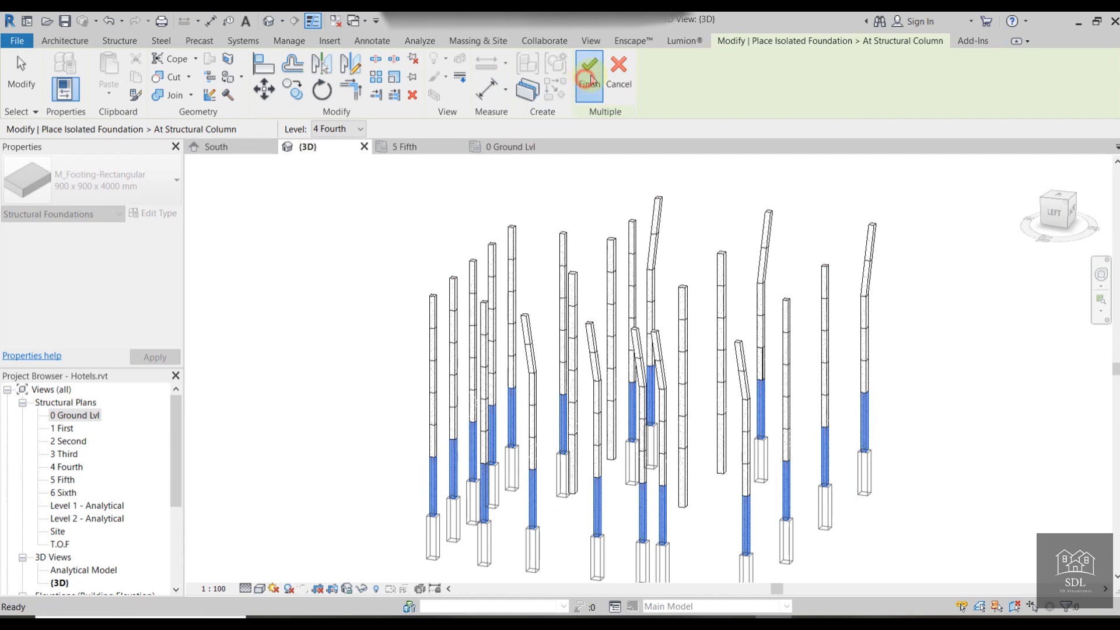
# Leave footing placement and examine the footings under the outer columns in the 3D view.
pyautogui.scroll(-3, 857, 312)
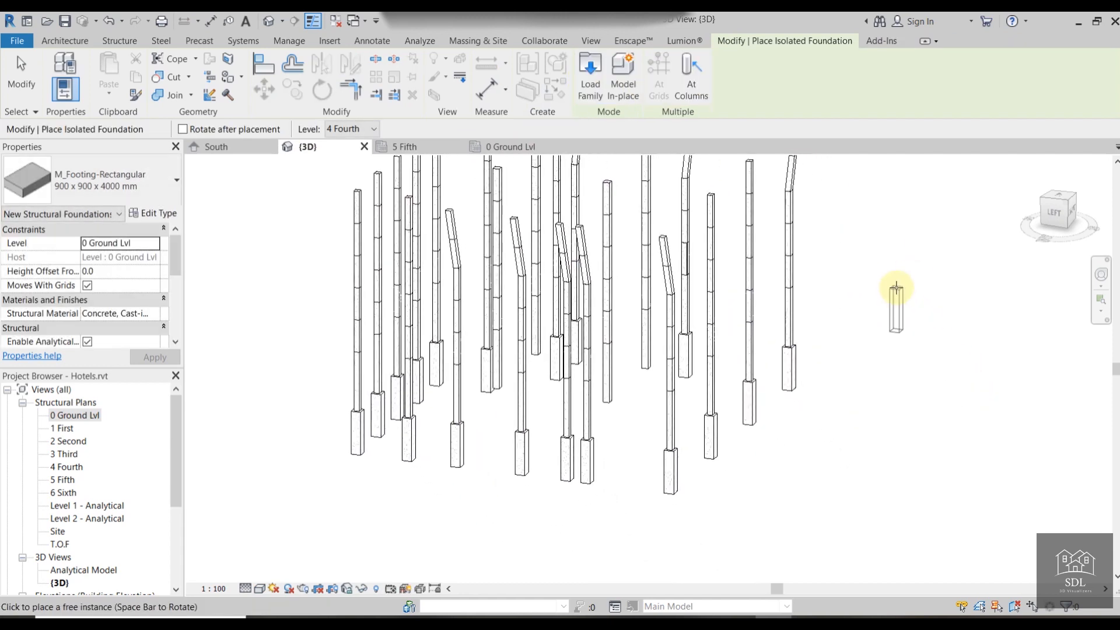
pyautogui.press('Escape')
pyautogui.press('Escape')
pyautogui.scroll(-2, 824, 332)
pyautogui.keyDown('shift'); pyautogui.moveTo(688, 452); pyautogui.dragTo(574, 435, button='middle'); pyautogui.keyUp('shift')
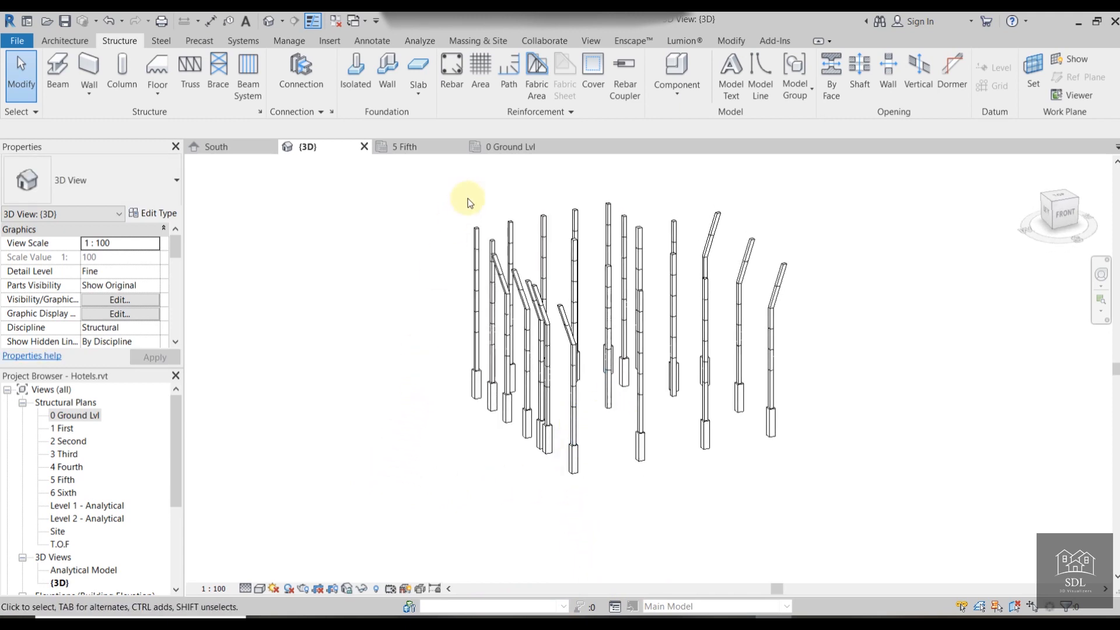
# Start an isolated footing in the 0 Ground Lvl plan and duplicate its type as 1200 x 1200 x 4000 mm.
pyautogui.click(517, 147)
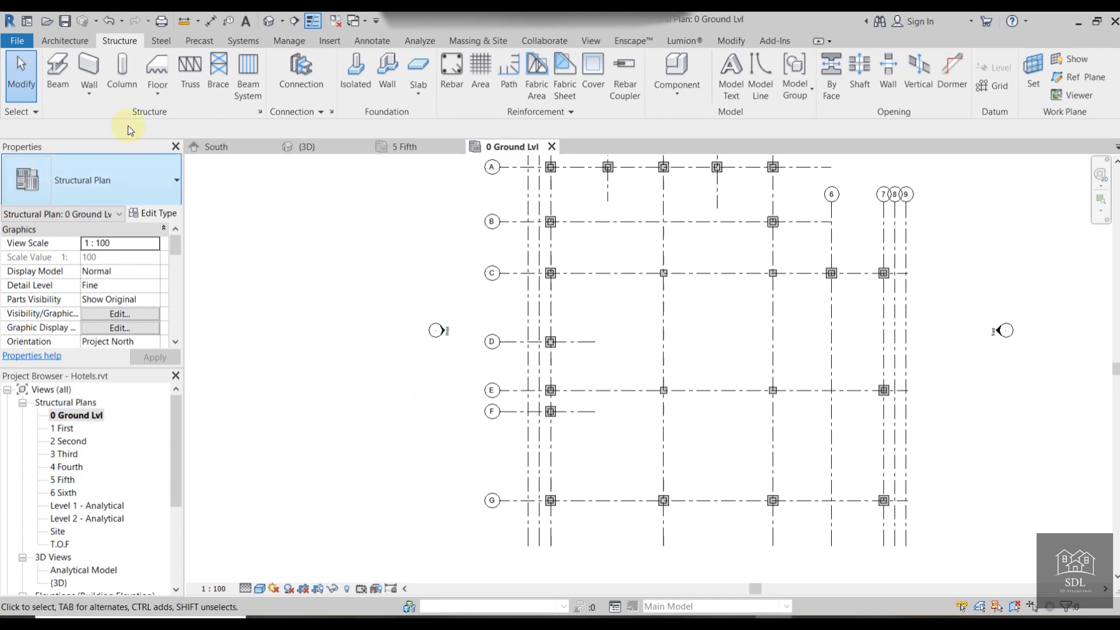
pyautogui.click(348, 79)
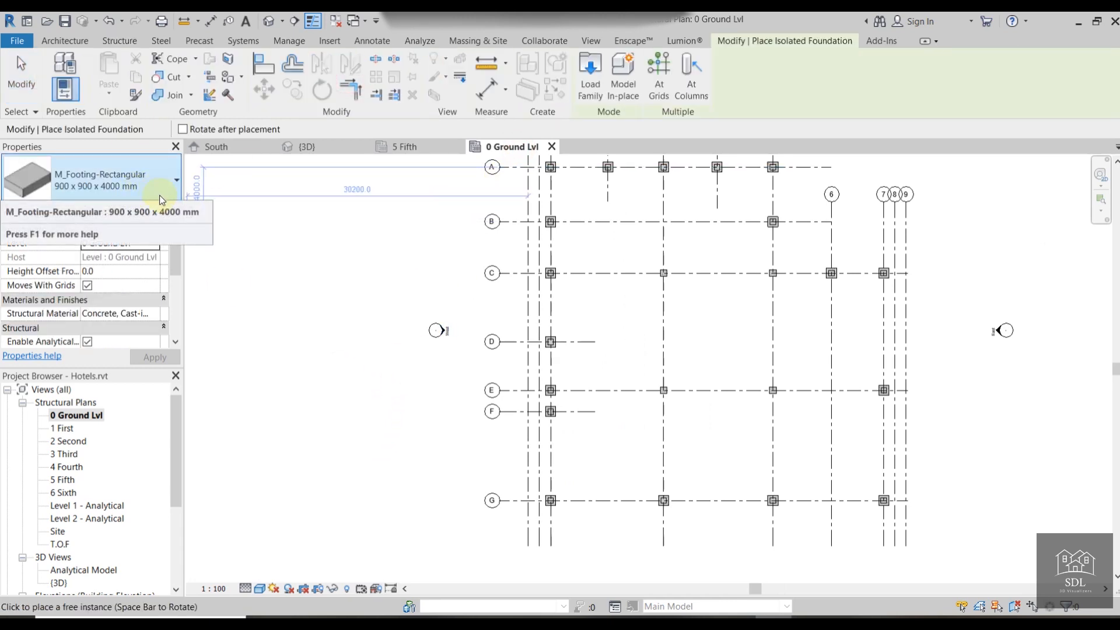
pyautogui.click(154, 214)
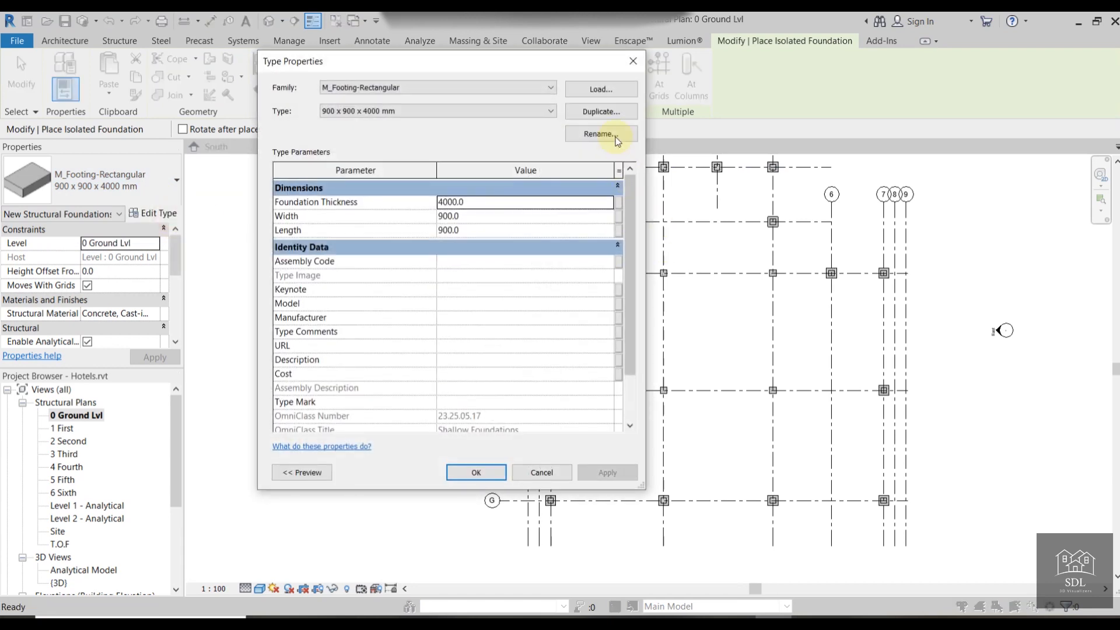
pyautogui.click(604, 111)
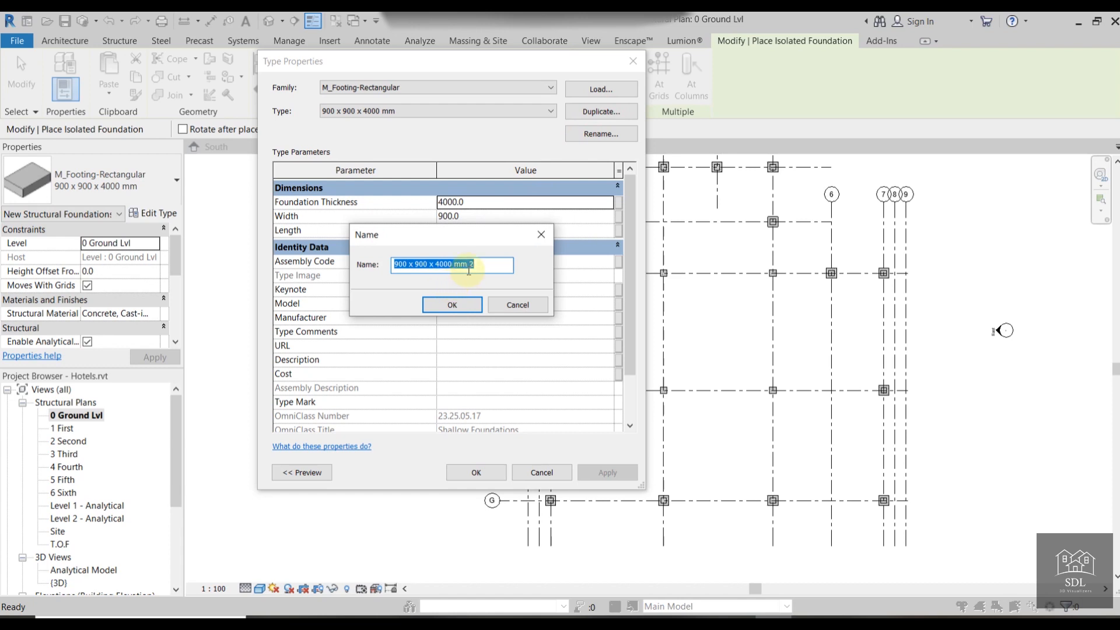
pyautogui.moveTo(467, 269); pyautogui.dragTo(484, 270)
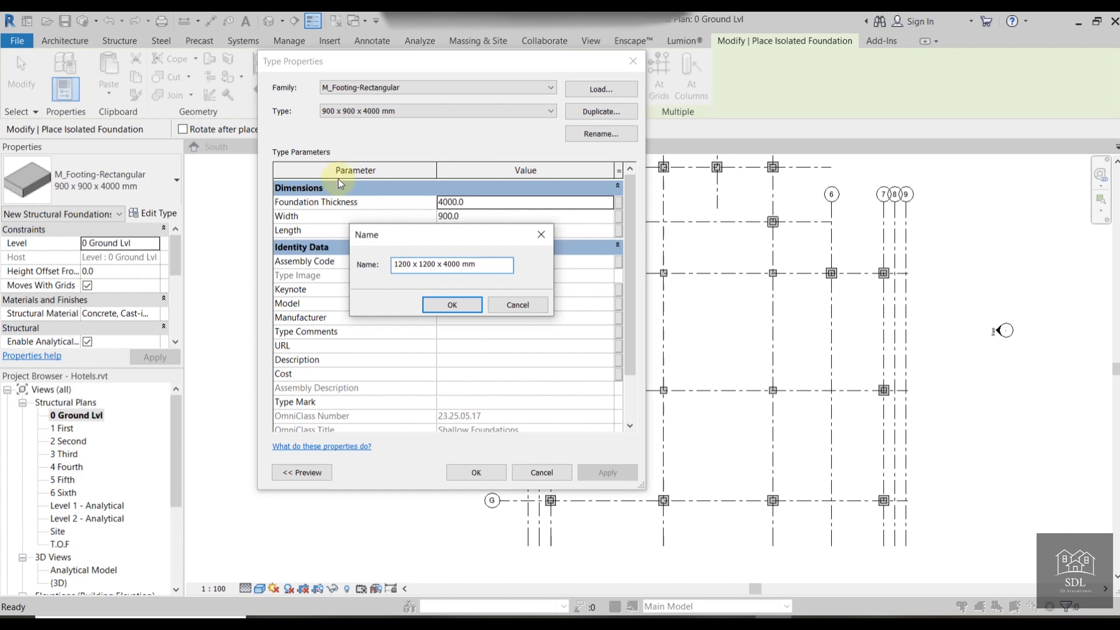
pyautogui.click(452, 304)
# Set the new footing type's width and length to 1200 mm and accept the type properties.
pyautogui.click(473, 217)
pyautogui.doubleClick(474, 217)
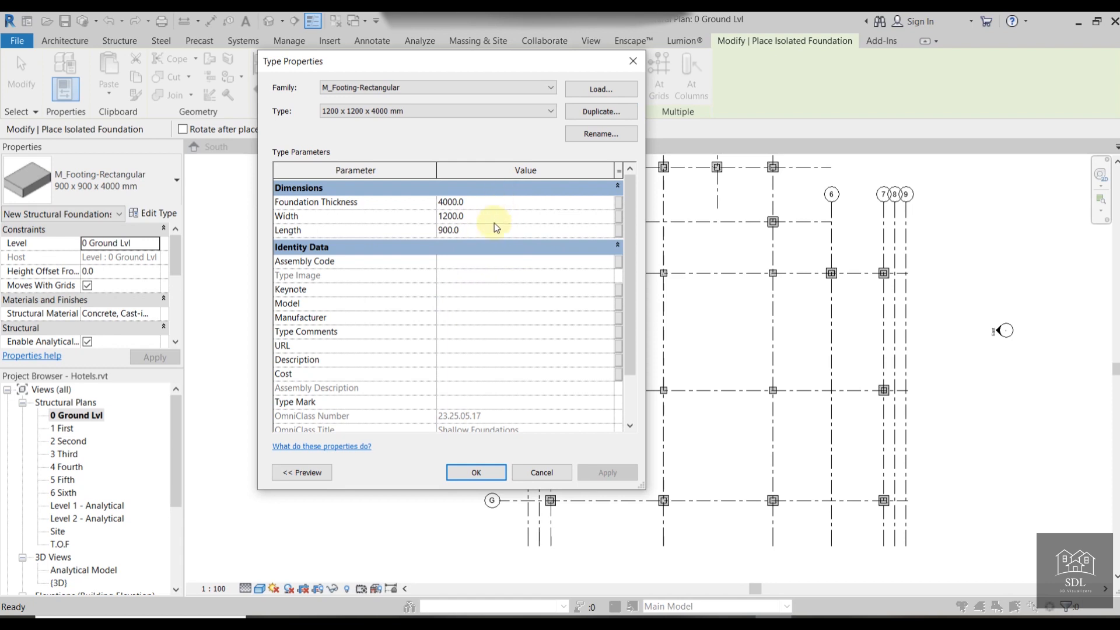
pyautogui.doubleClick(494, 229)
pyautogui.click(476, 472)
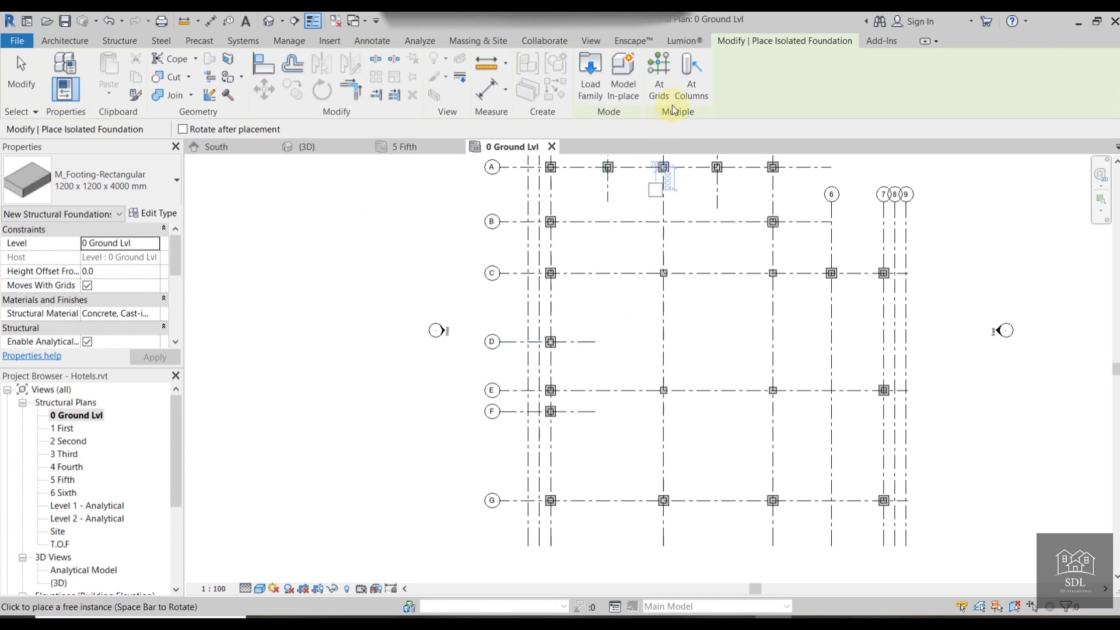
# Place the 1200 x 1200 x 4000 mm footings at the four inner columns C-3, C-5, E-3 and E-5.
pyautogui.click(691, 76)
pyautogui.moveTo(626, 248); pyautogui.dragTo(789, 442)
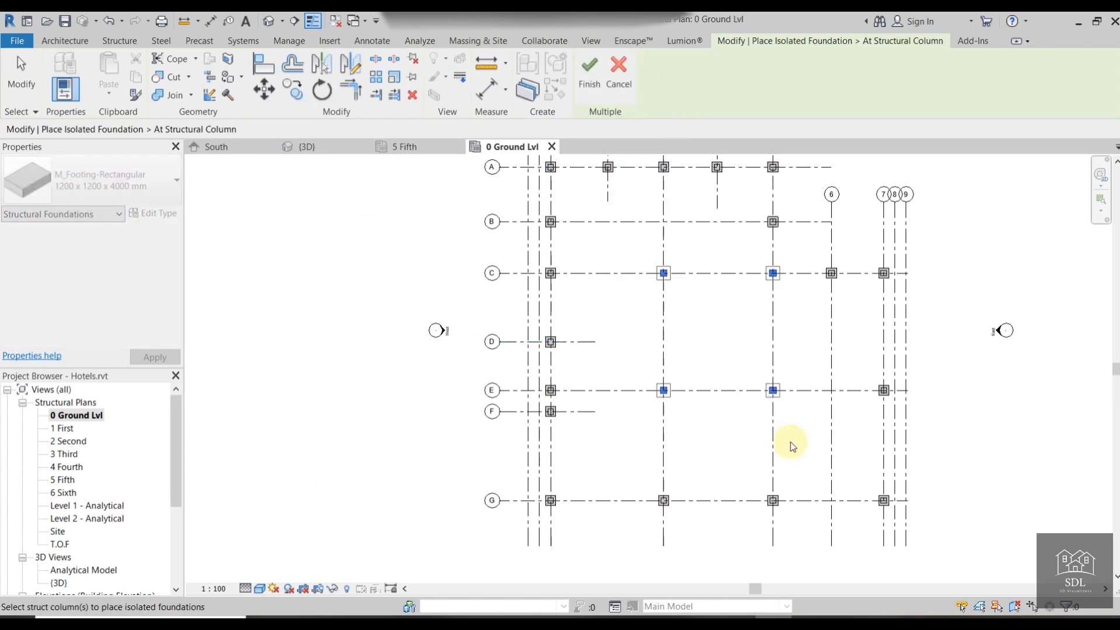
pyautogui.click(592, 72)
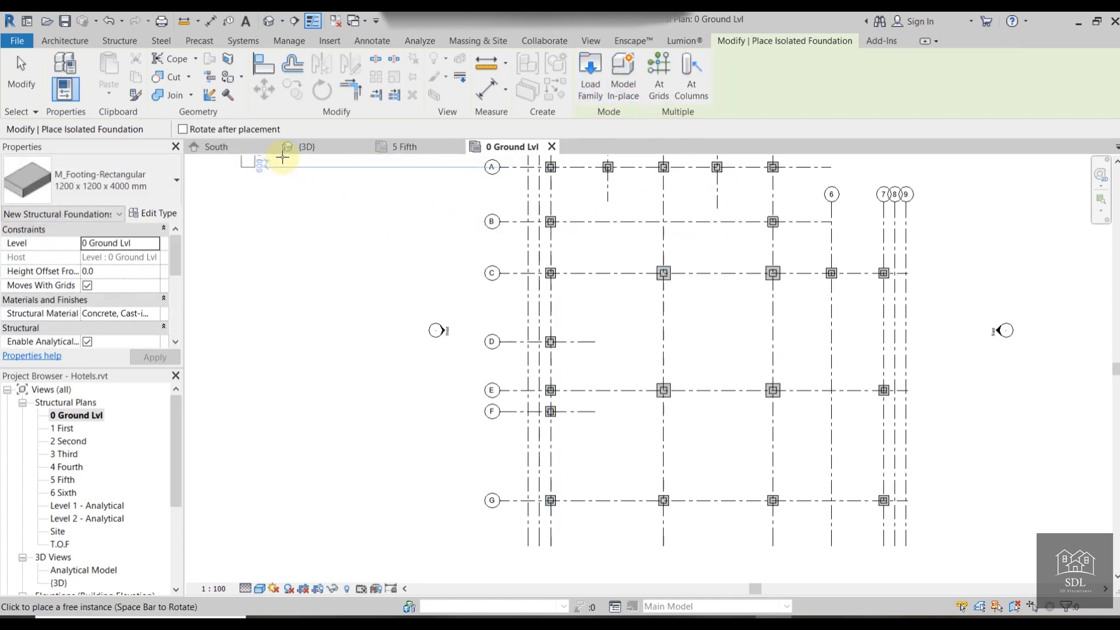
pyautogui.press('Escape')
# Examine the footings under the inner columns in the 3D view.
pyautogui.click(300, 147)
pyautogui.keyDown('shift'); pyautogui.moveTo(773, 417); pyautogui.dragTo(729, 511, button='middle'); pyautogui.keyUp('shift')
pyautogui.click(355, 71)
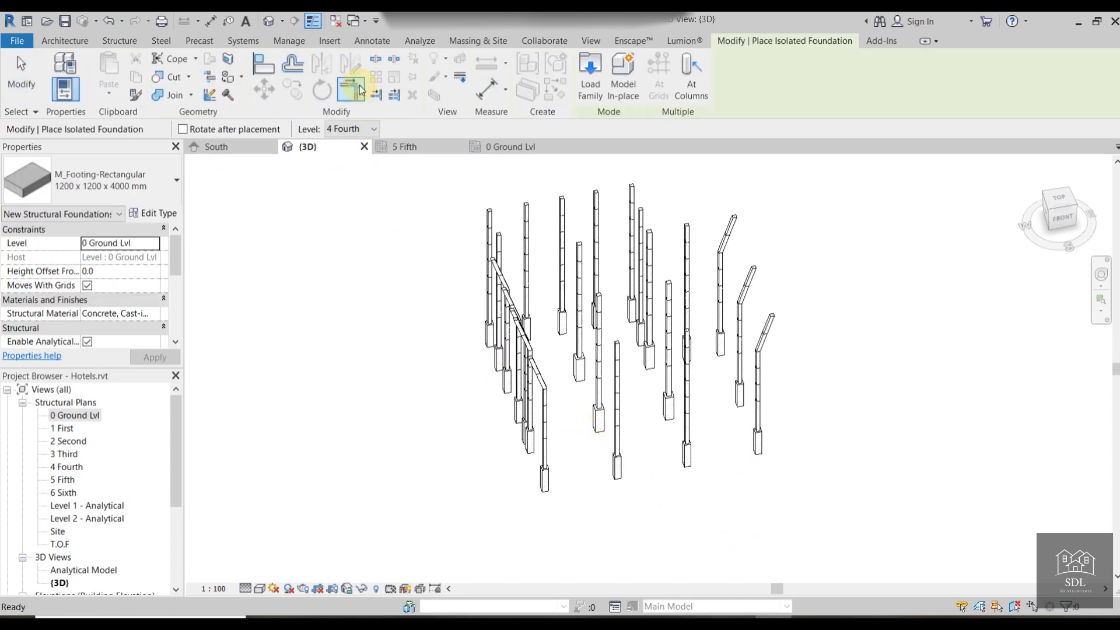
pyautogui.press('Escape')
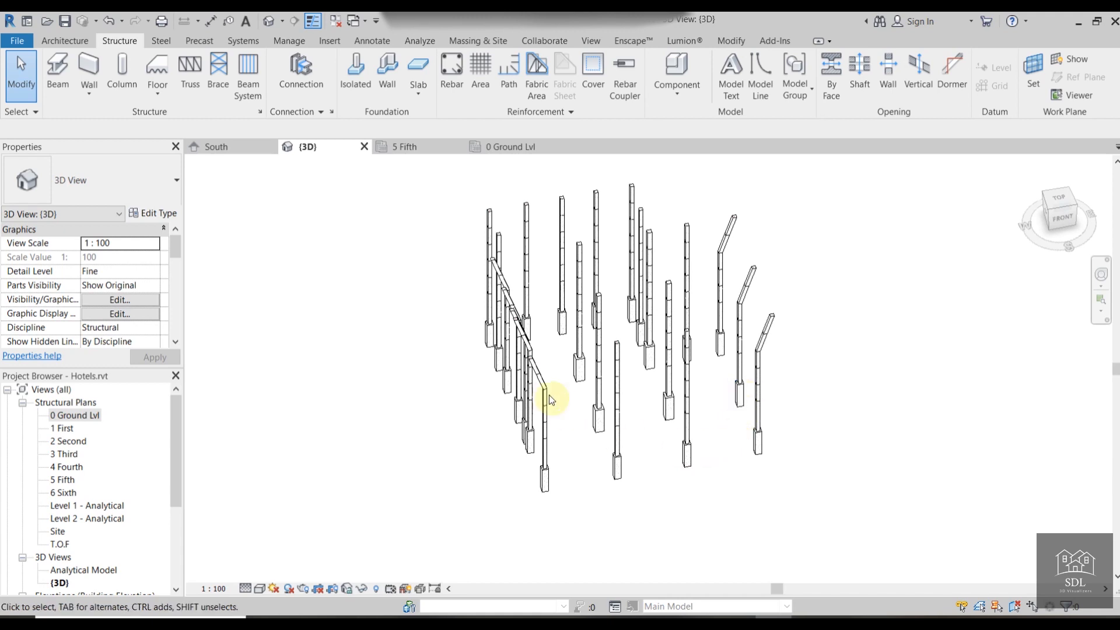
# Start a structural wall in the 0 Ground Lvl plan using the Basic Wall type Generic - 300mm.
pyautogui.click(531, 154)
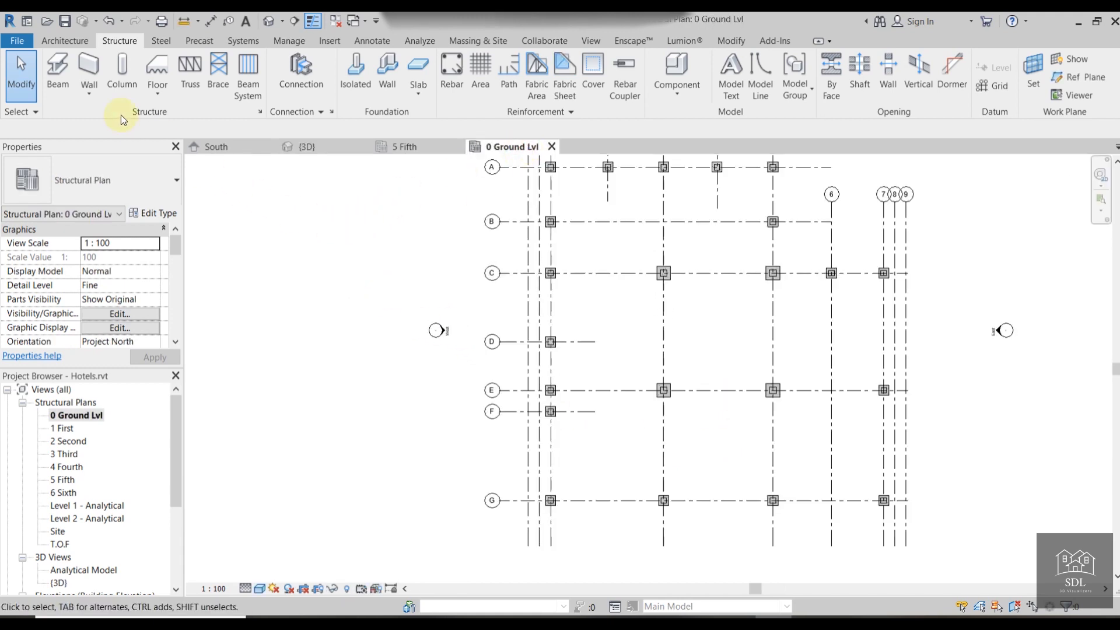
pyautogui.click(92, 94)
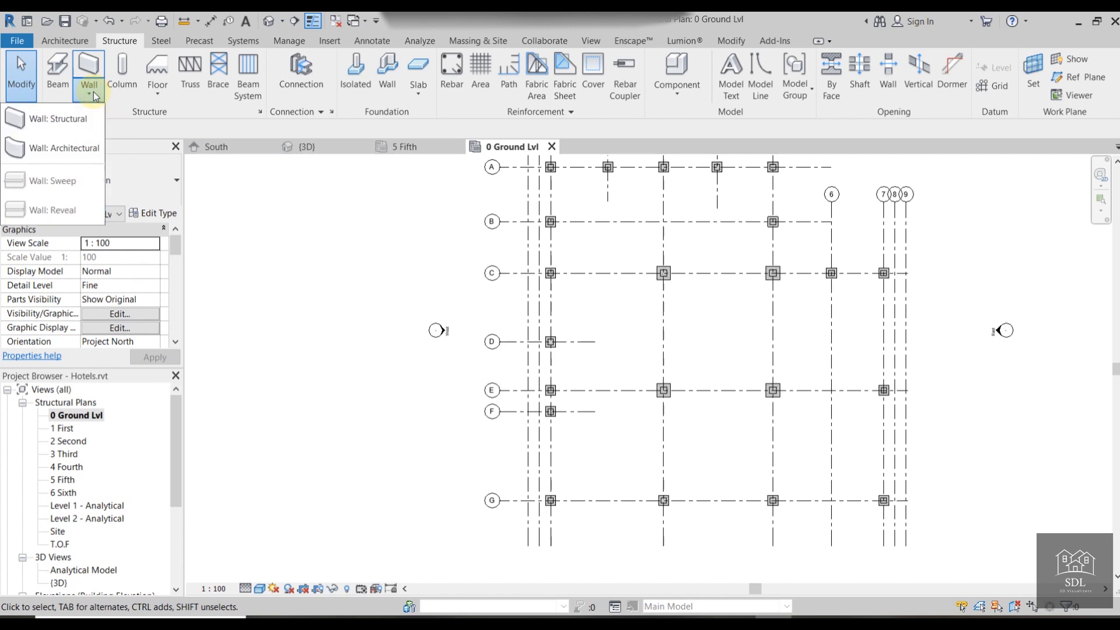
pyautogui.click(61, 118)
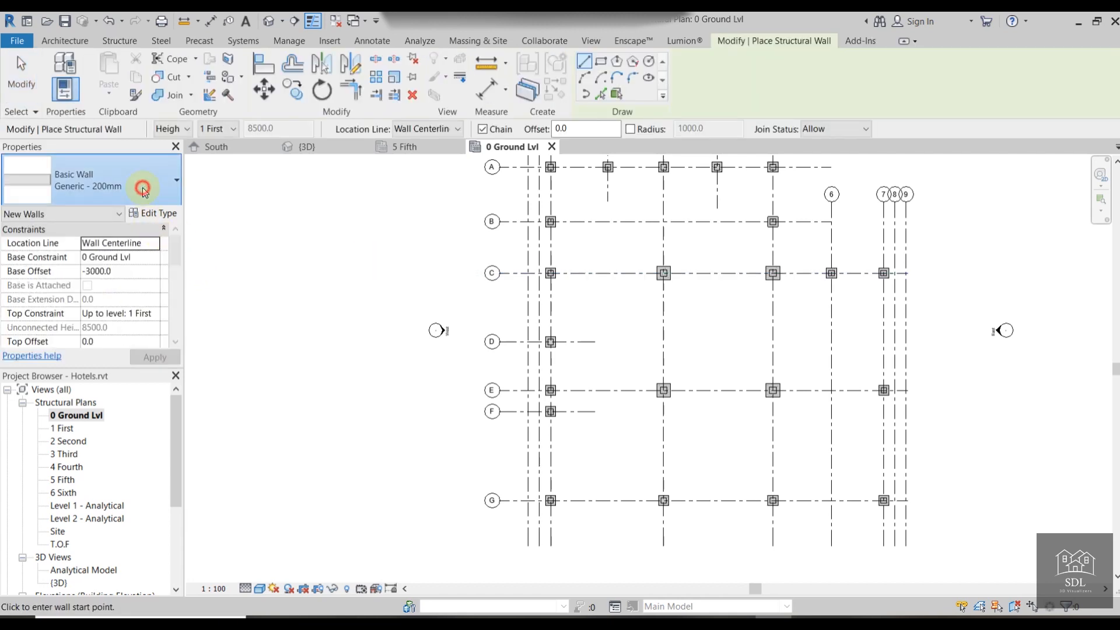
pyautogui.click(142, 187)
pyautogui.click(104, 318)
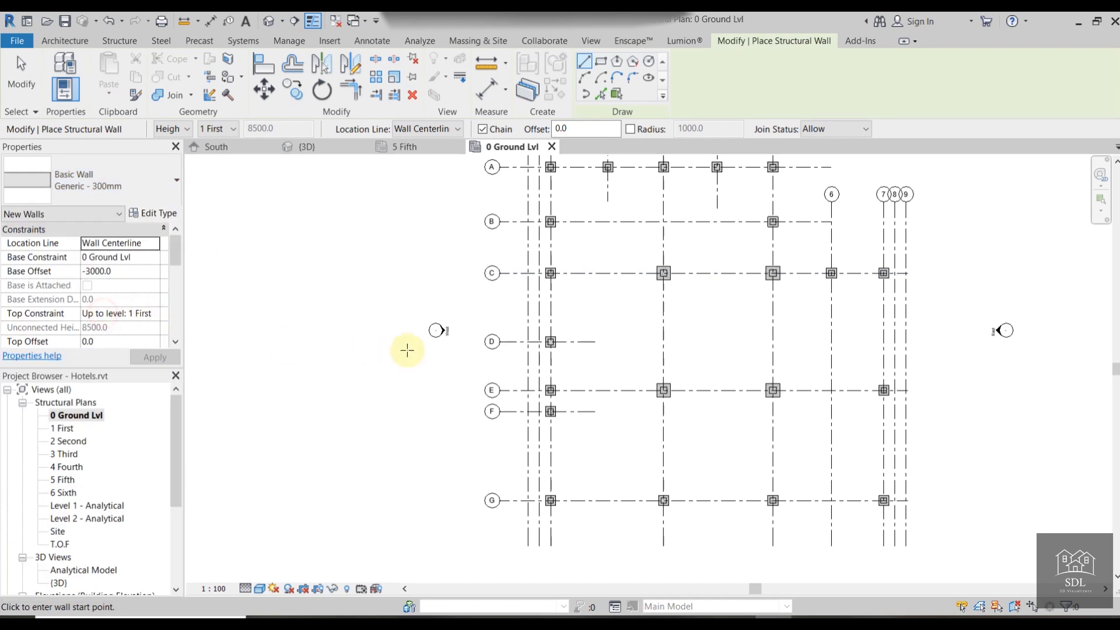
# Set the structural wall to be built by depth down to the T.O.F level.
pyautogui.moveTo(606, 303); pyautogui.dragTo(583, 454, button='middle')
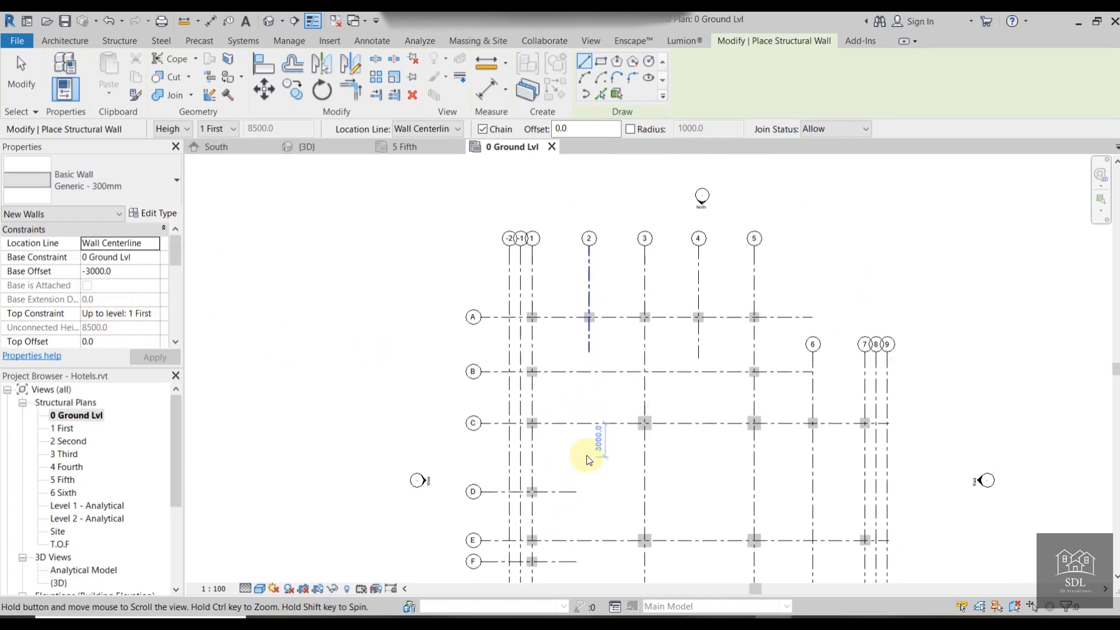
pyautogui.scroll(3, 548, 342)
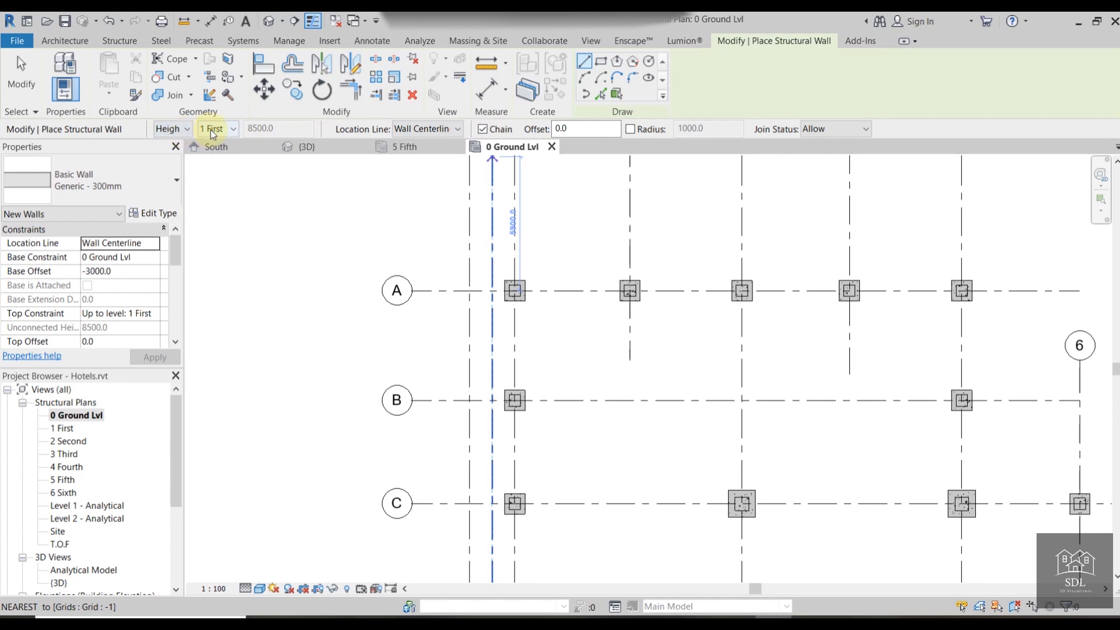
pyautogui.click(186, 129)
pyautogui.click(170, 147)
pyautogui.click(232, 131)
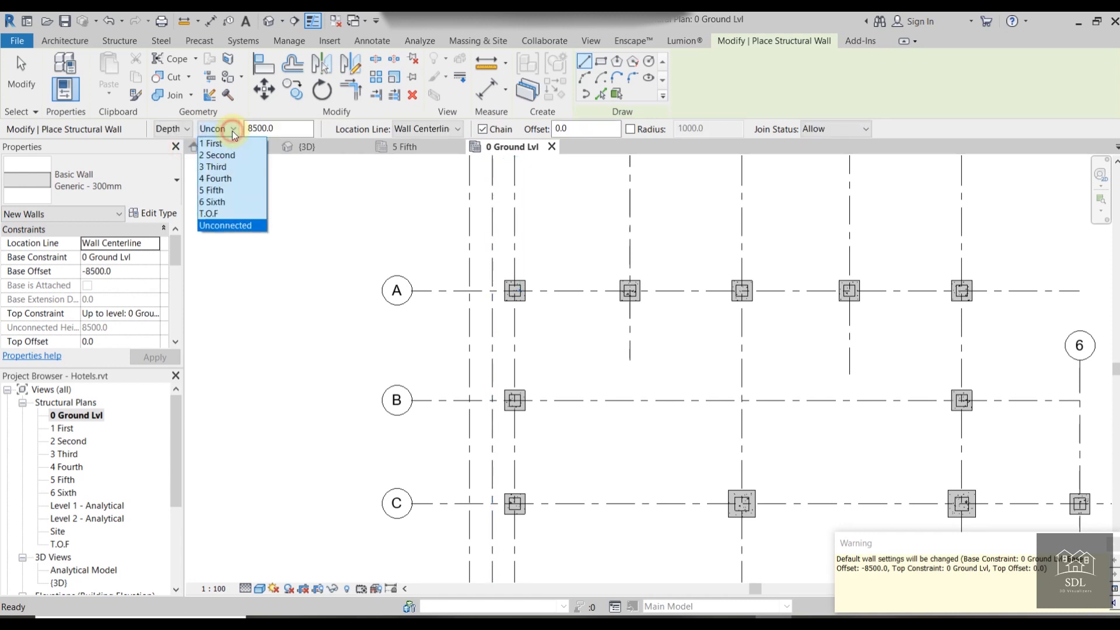
pyautogui.click(235, 214)
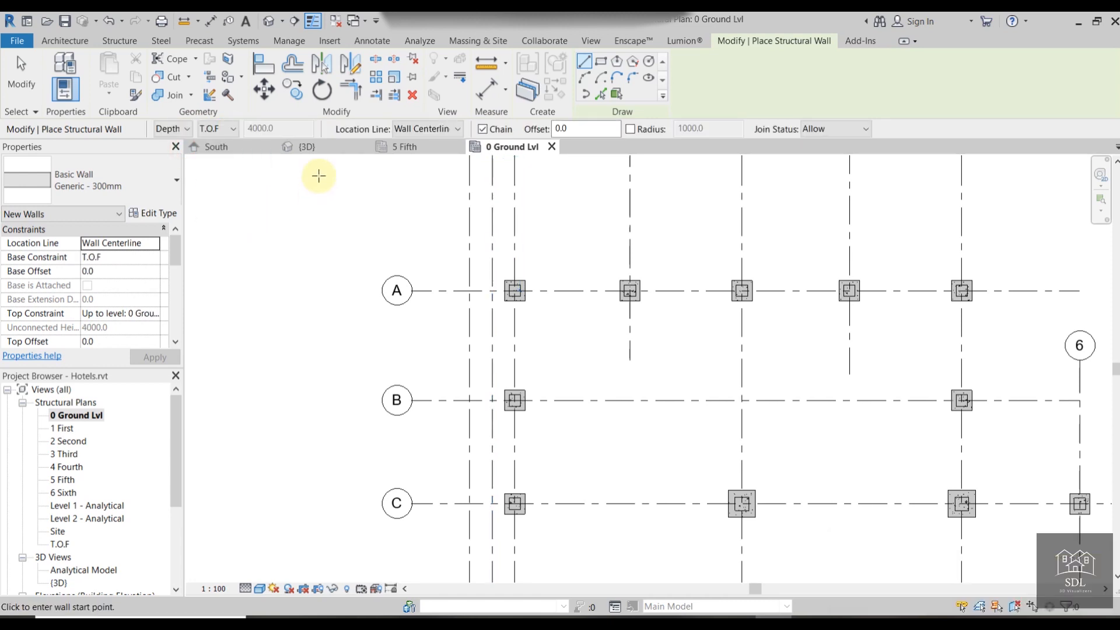
# Review the wall's location line and join status options, keeping Wall Centerline and Allow.
pyautogui.scroll(-2, 315, 202)
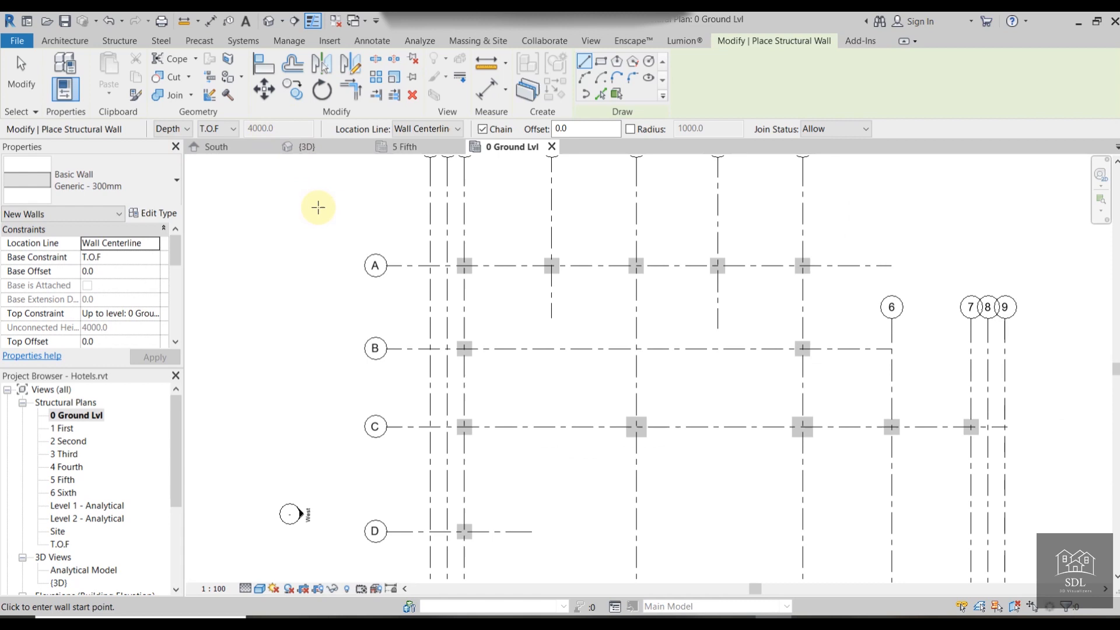
pyautogui.click(456, 129)
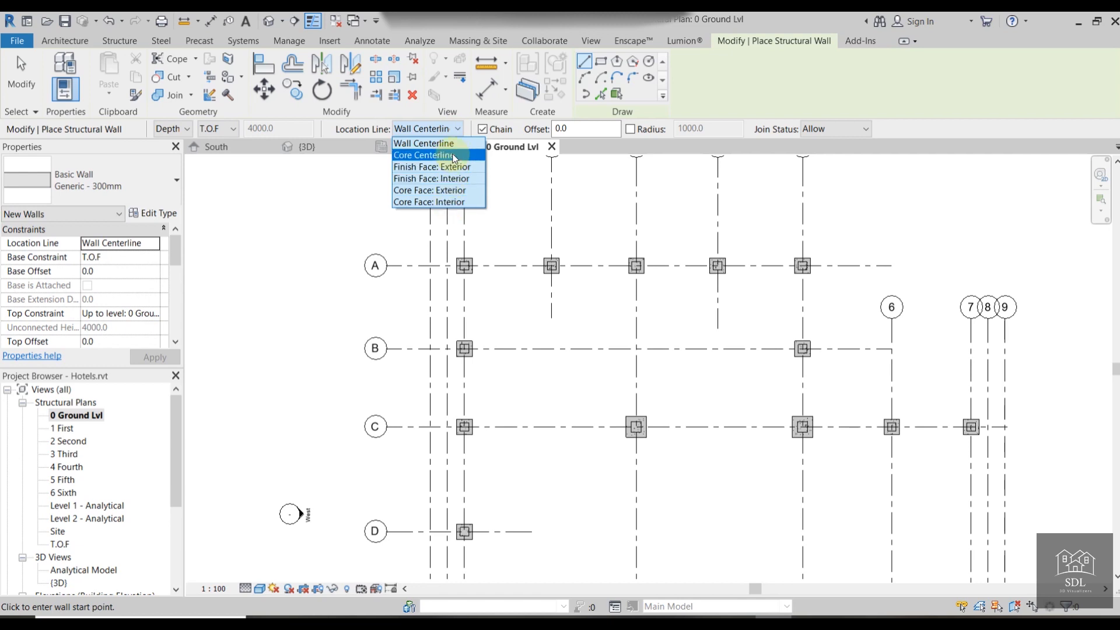
pyautogui.click(454, 147)
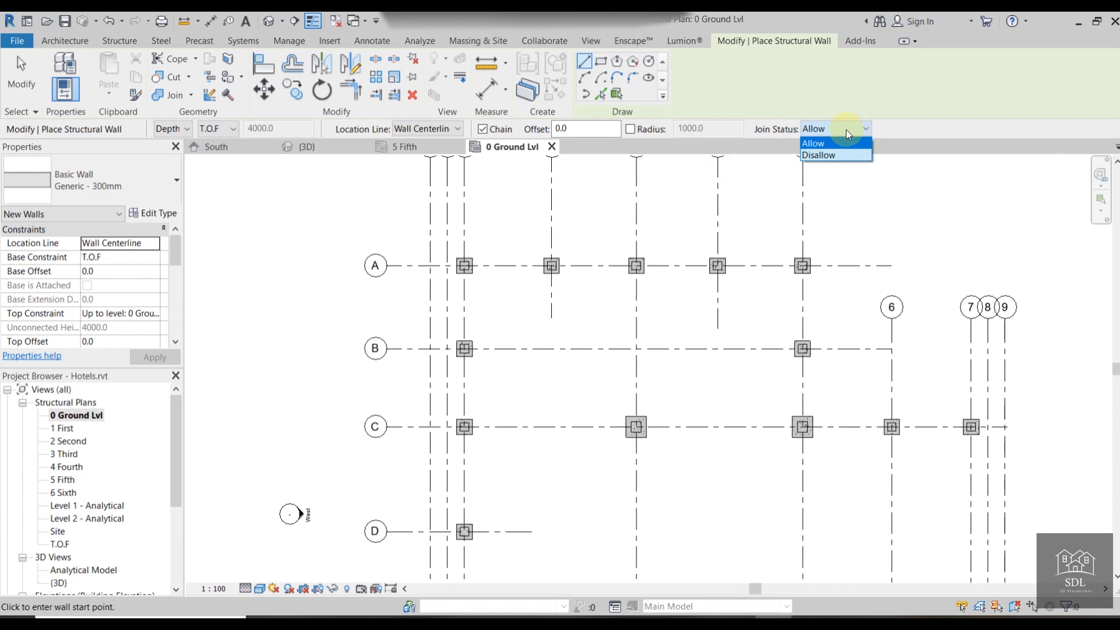
pyautogui.click(906, 126)
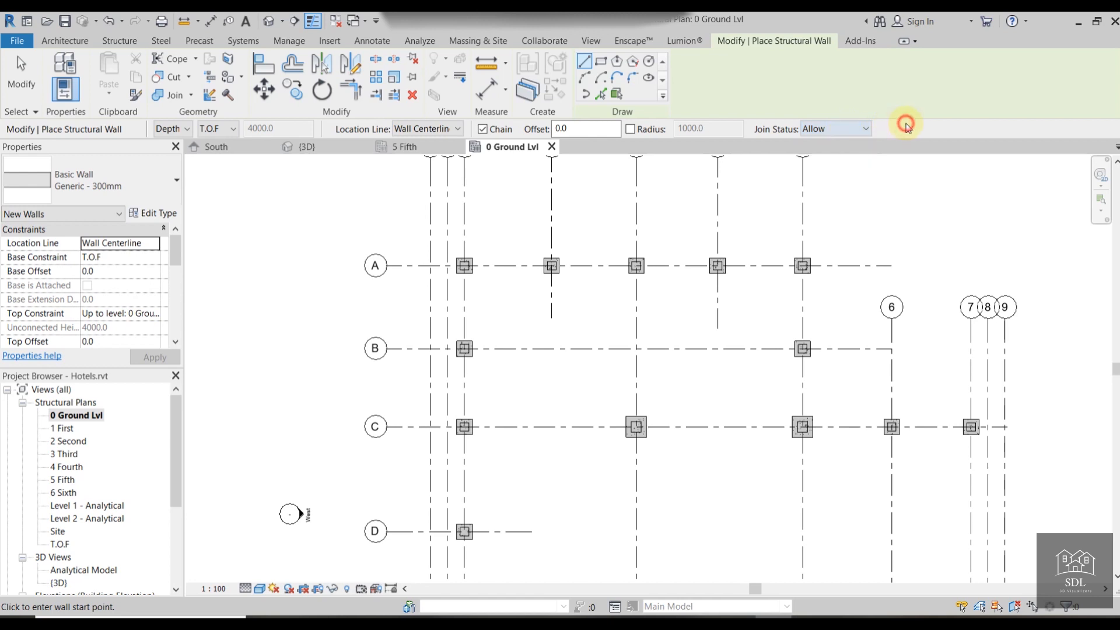
# With join status Allow, draw an L-shaped wall pair east of the grids, 12000 mm horizontally and 11000 mm vertically.
pyautogui.scroll(-5, 659, 200)
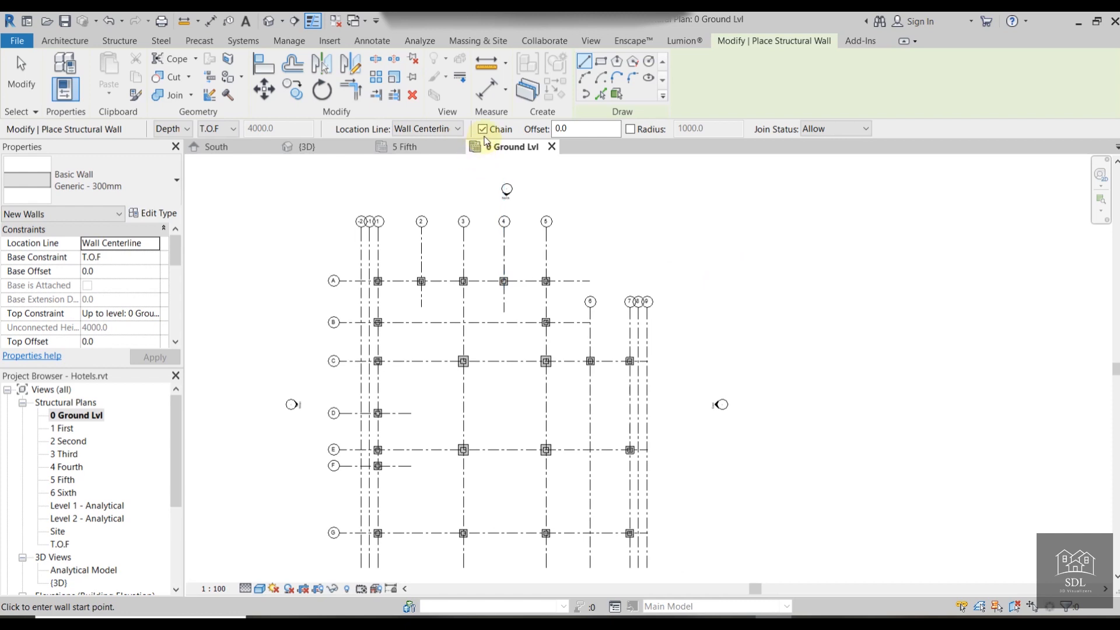
pyautogui.click(835, 144)
pyautogui.click(823, 287)
pyautogui.click(924, 286)
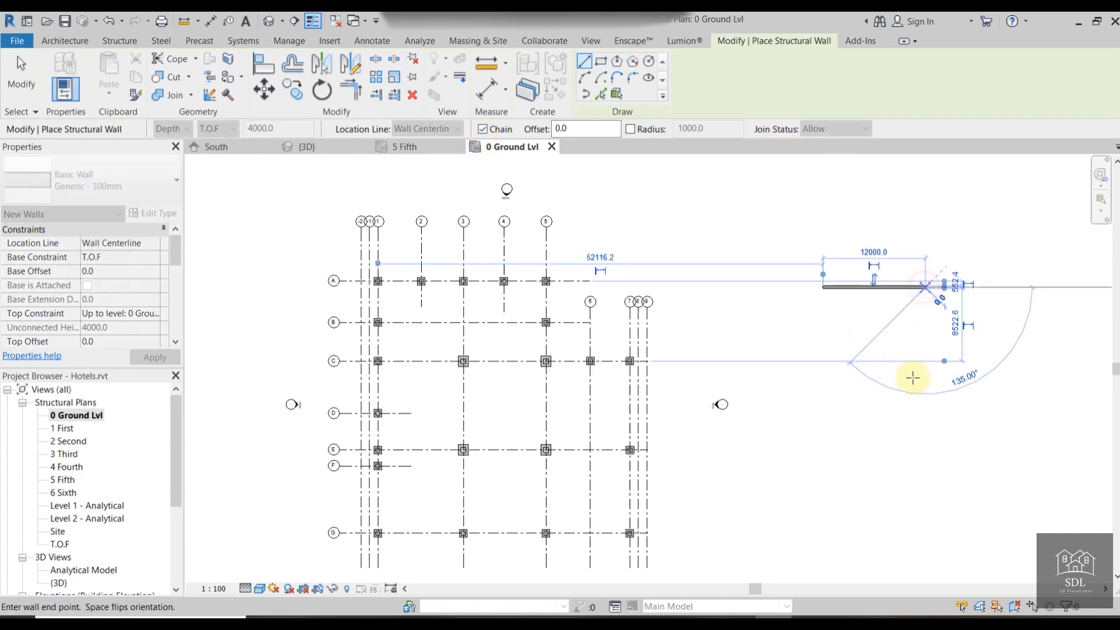
pyautogui.click(926, 380)
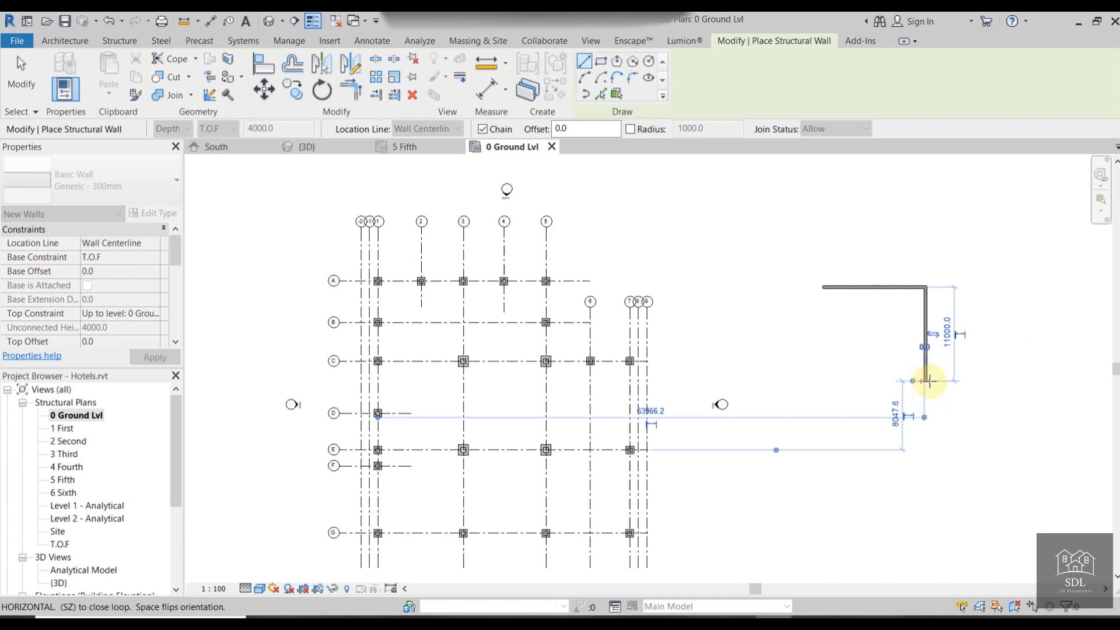
pyautogui.press('Escape')
# Set join status to Disallow and draw a second L-shaped wall pair above the first, 12000 mm horizontally and about 7100 mm vertically.
pyautogui.click(867, 128)
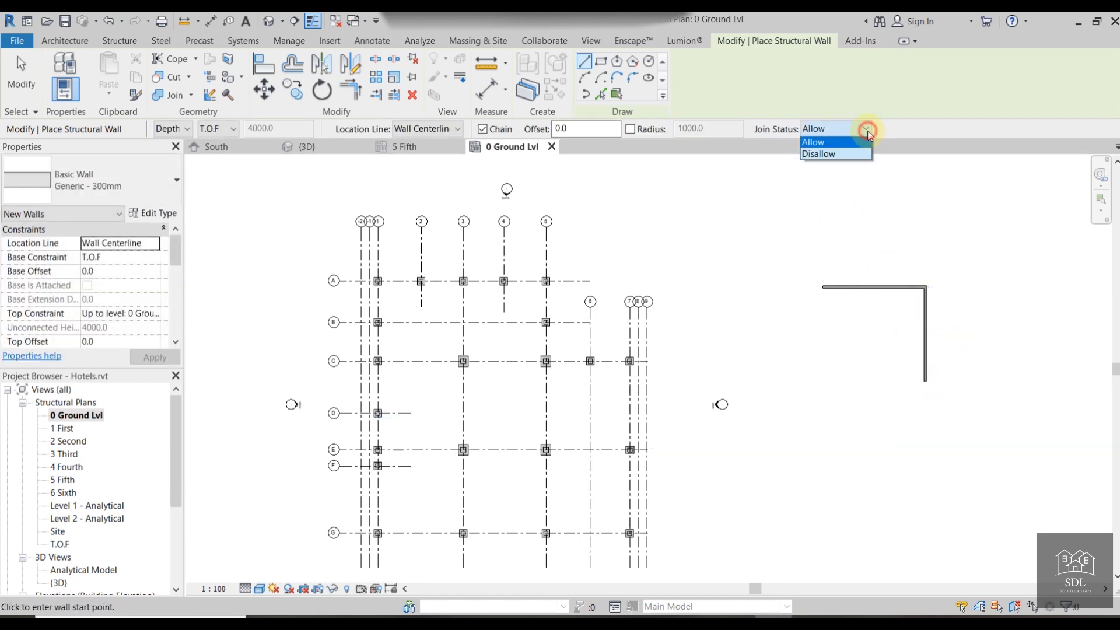
pyautogui.click(835, 155)
pyautogui.click(866, 220)
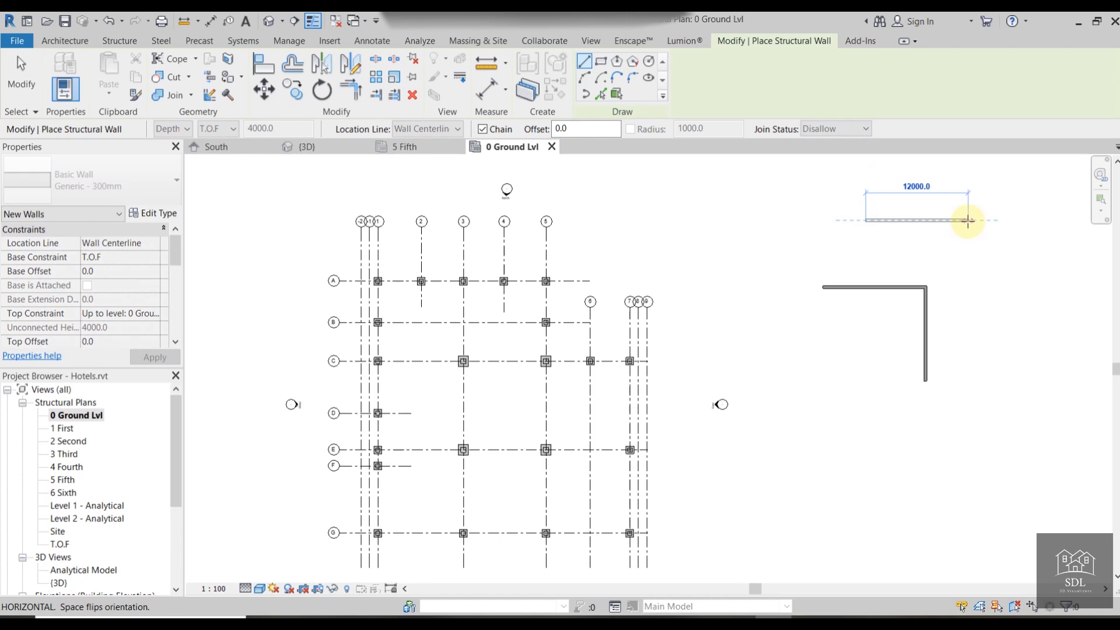
pyautogui.click(968, 220)
pyautogui.click(969, 279)
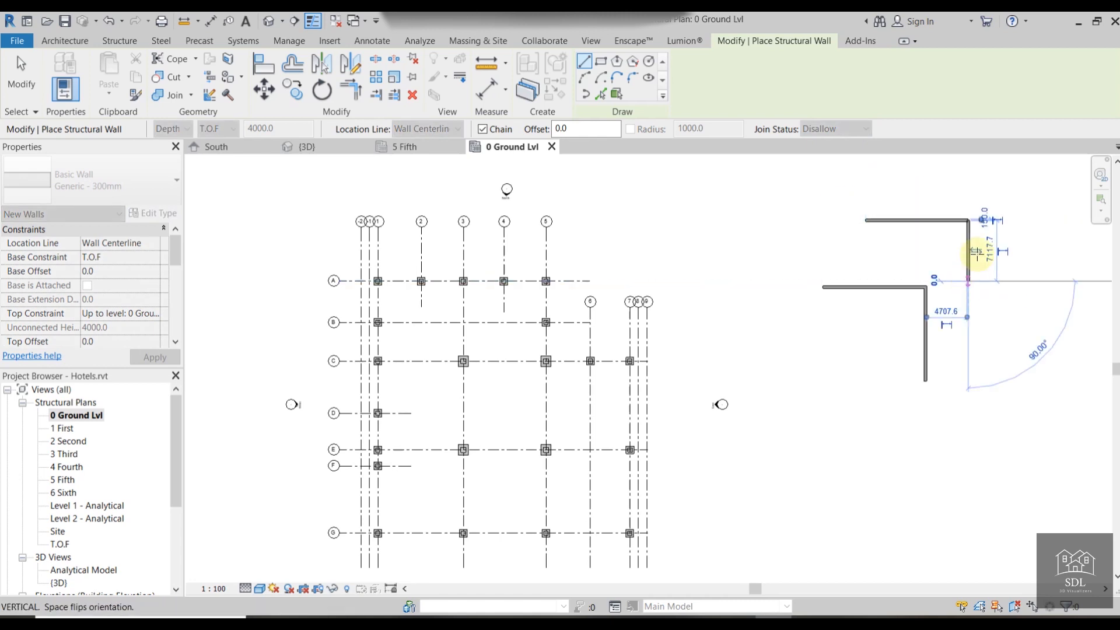
# Compare the corner joins of the two L-shaped wall pairs up close and leave wall placement.
pyautogui.scroll(3, 986, 211)
pyautogui.scroll(5, 858, 401)
pyautogui.press('Escape')
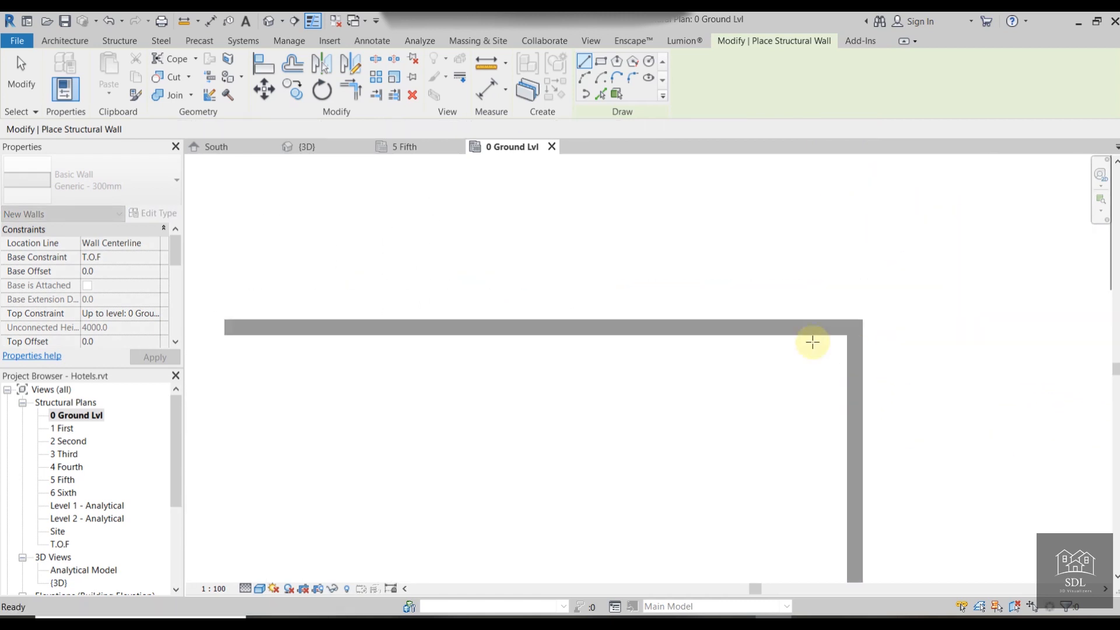
pyautogui.scroll(-2, 927, 307)
pyautogui.moveTo(977, 260); pyautogui.dragTo(849, 514, button='middle')
pyautogui.scroll(7, 892, 372)
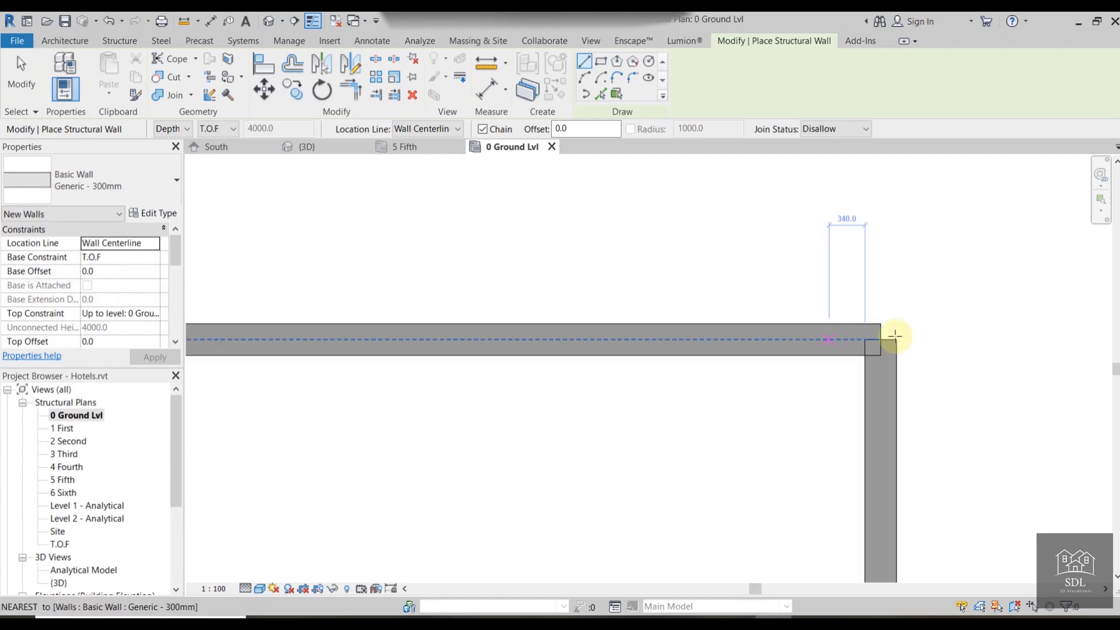
pyautogui.scroll(-8, 930, 343)
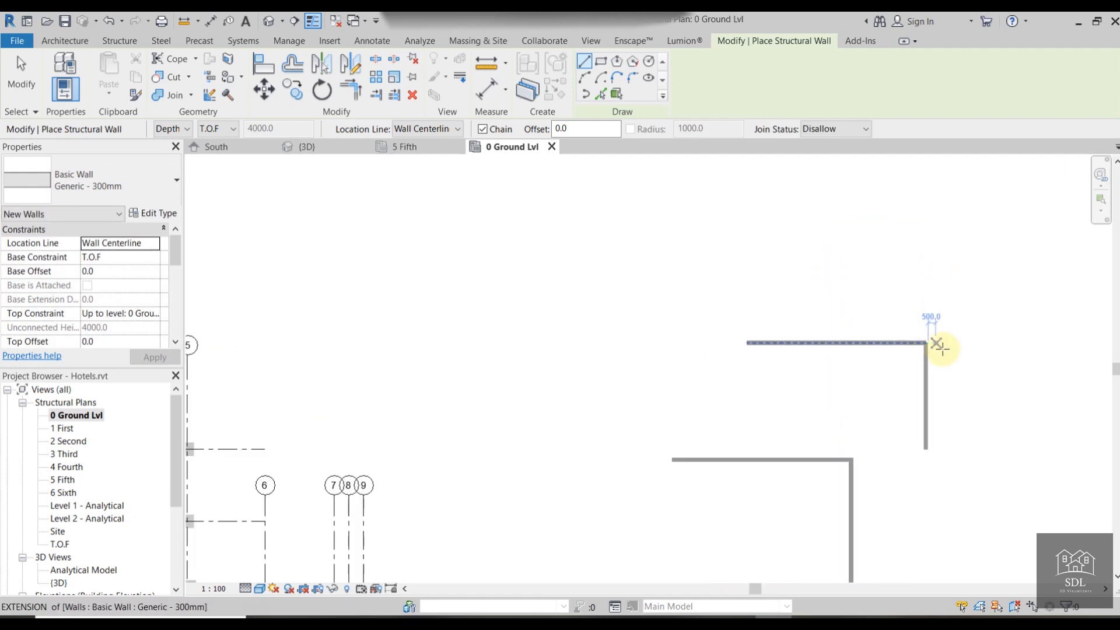
pyautogui.press('Escape')
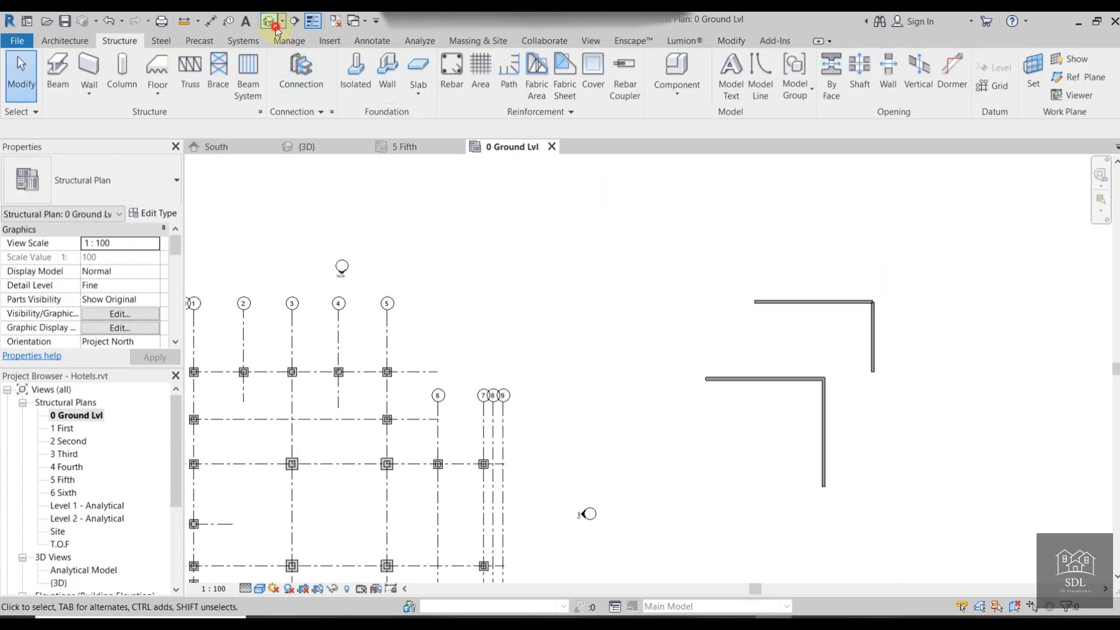
# Examine the corner joins of the two L-shaped wall pairs in the 3D view, comparing the Allow and Disallow join status.
pyautogui.click(304, 147)
pyautogui.keyDown('shift'); pyautogui.moveTo(910, 347); pyautogui.dragTo(544, 418, button='middle'); pyautogui.keyUp('shift')
pyautogui.scroll(10, 543, 418)
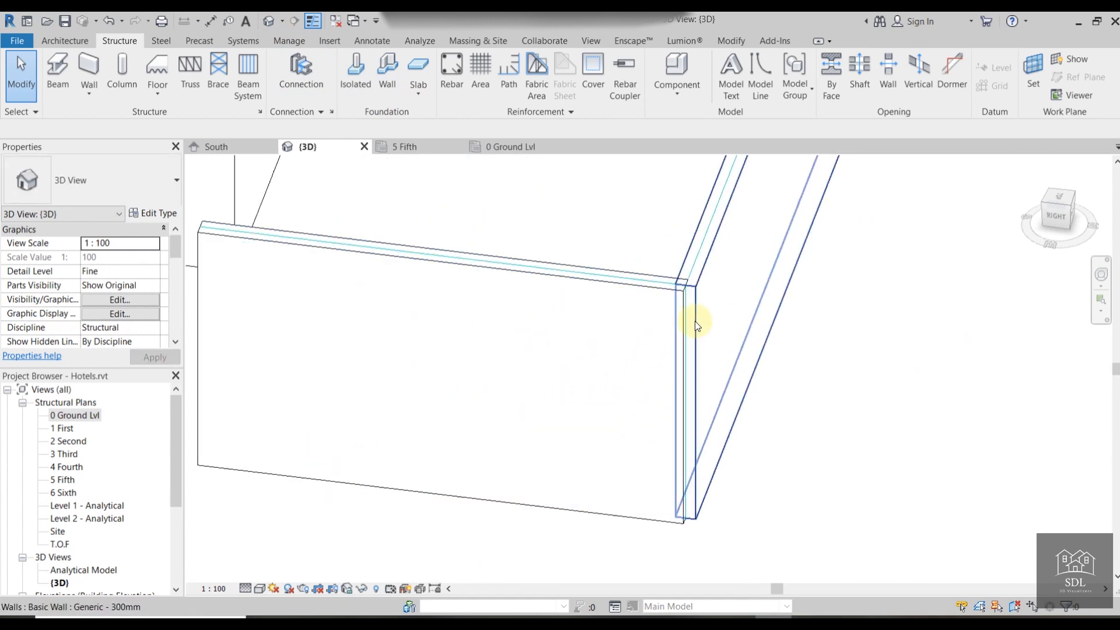
pyautogui.scroll(5, 694, 321)
pyautogui.scroll(3, 622, 391)
pyautogui.scroll(-6, 622, 391)
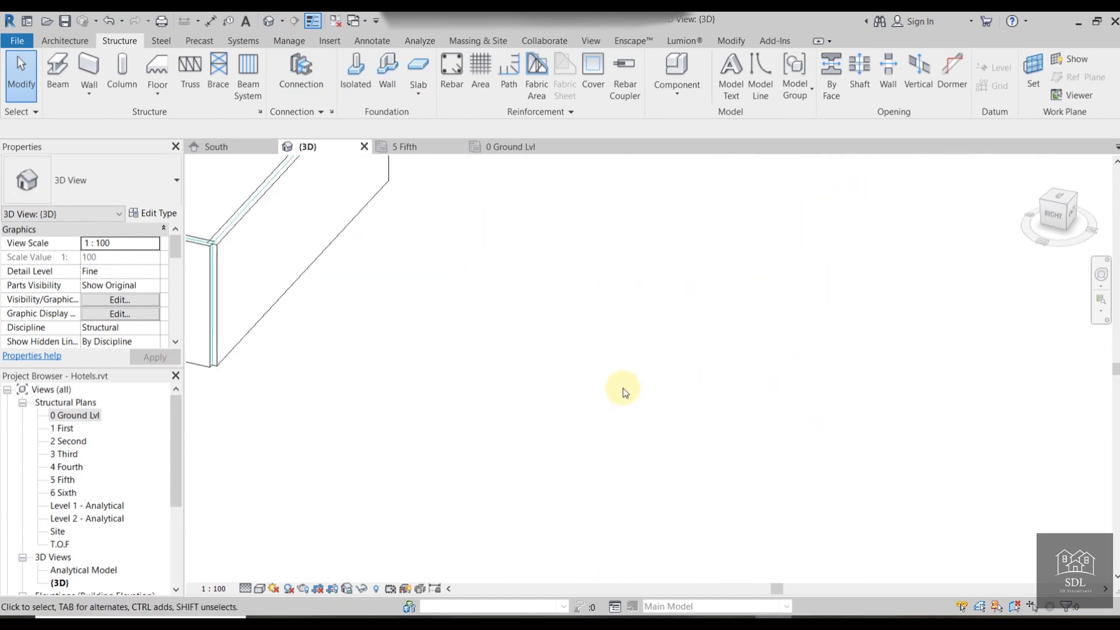
pyautogui.click(518, 382)
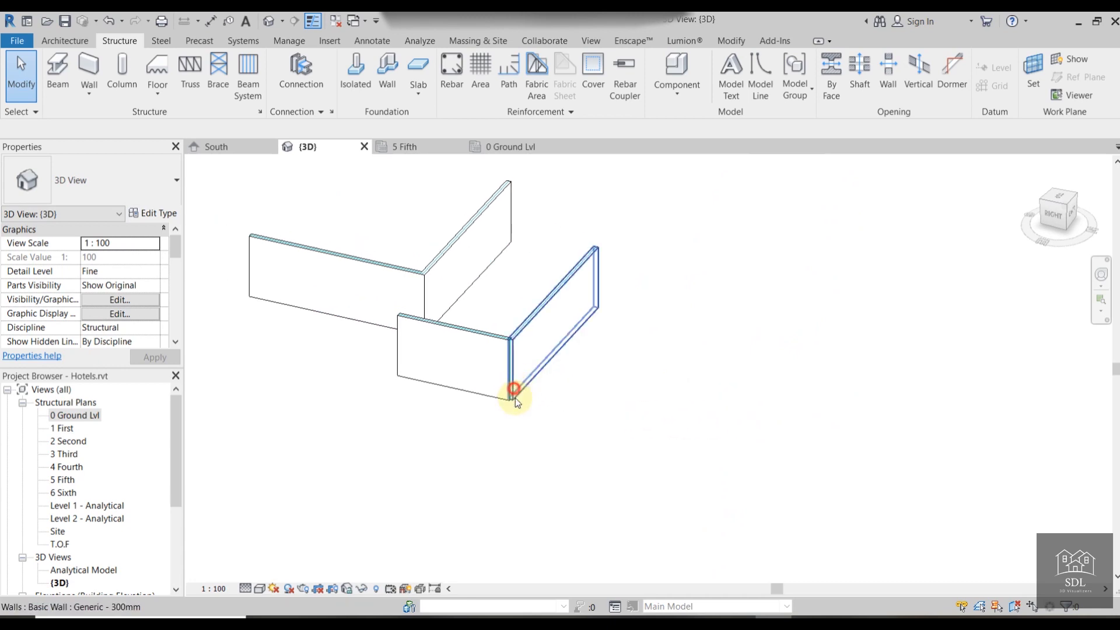
pyautogui.scroll(4, 489, 321)
pyautogui.scroll(2, 434, 292)
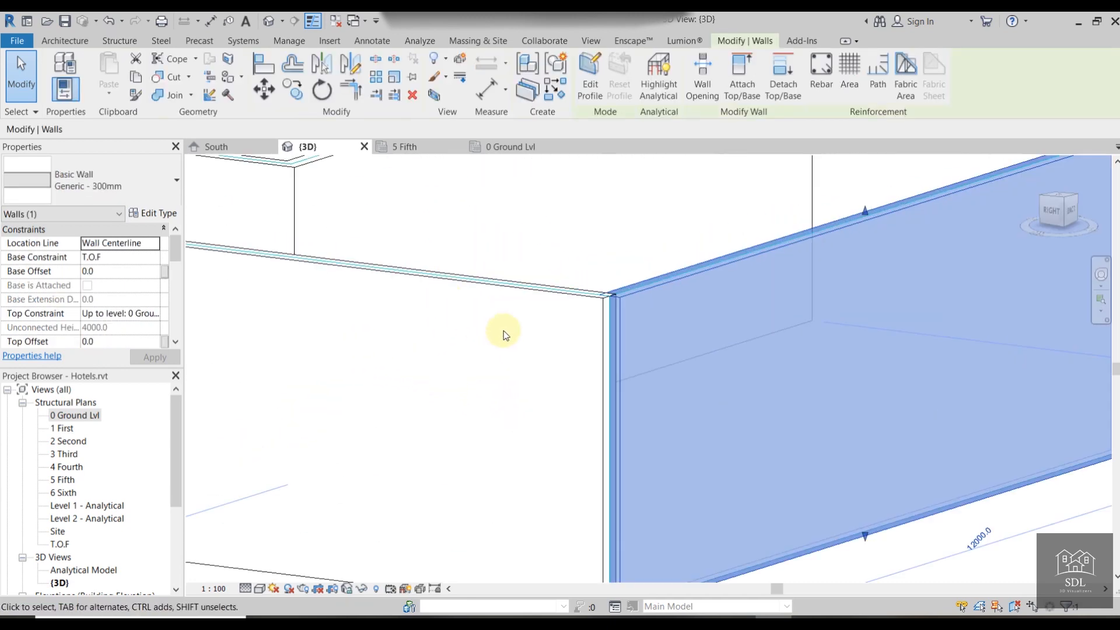
pyautogui.click(578, 273)
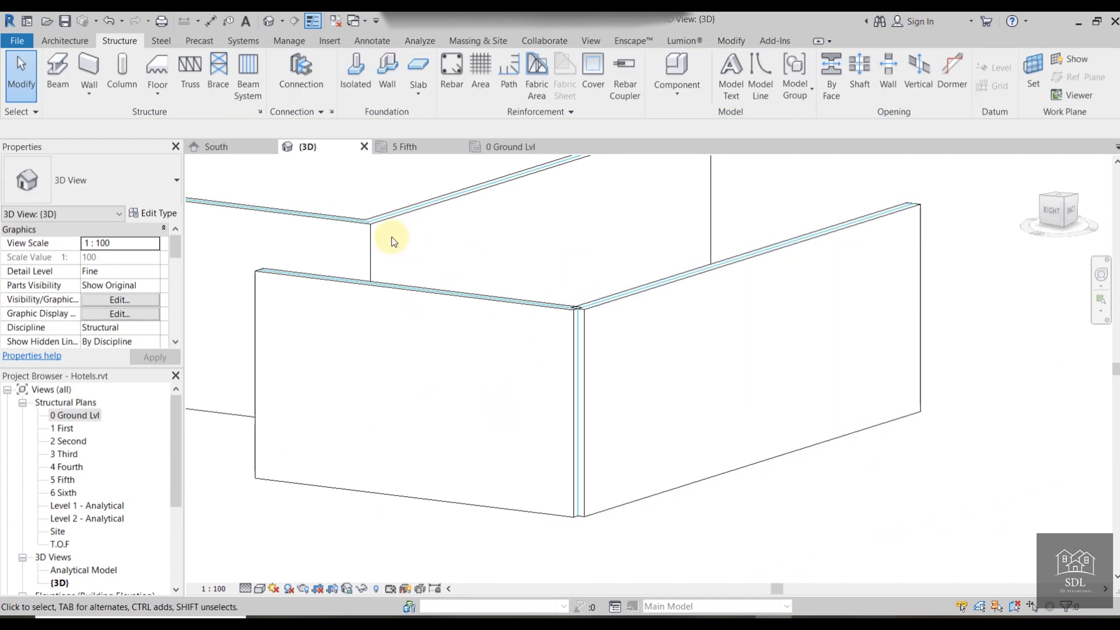
pyautogui.keyDown('shift'); pyautogui.moveTo(368, 233); pyautogui.dragTo(318, 260, button='middle'); pyautogui.keyUp('shift')
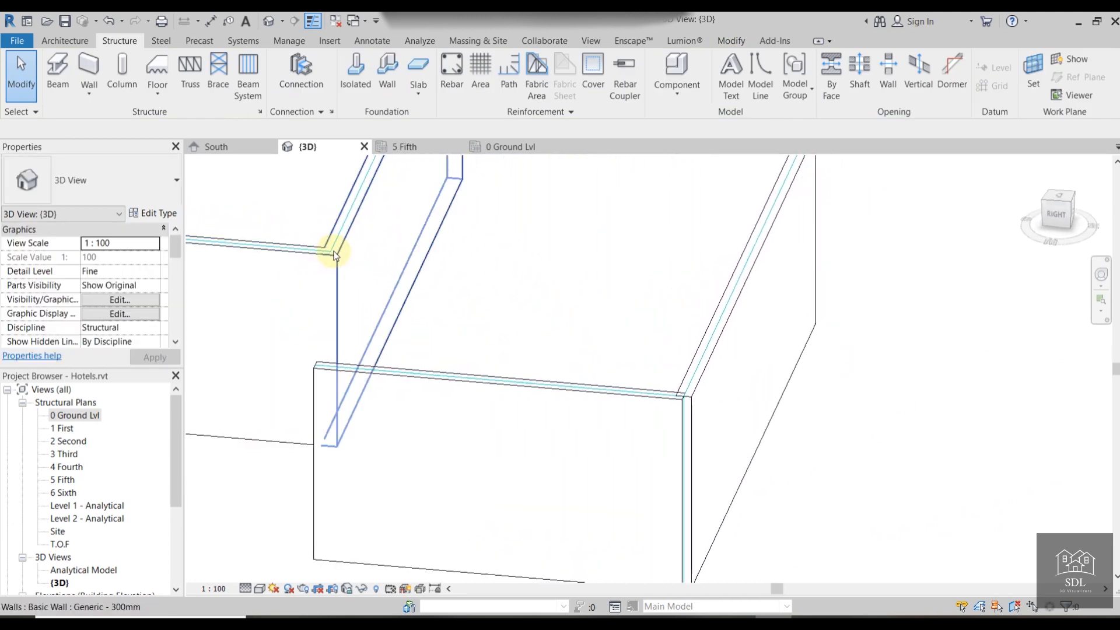
pyautogui.scroll(-8, 683, 402)
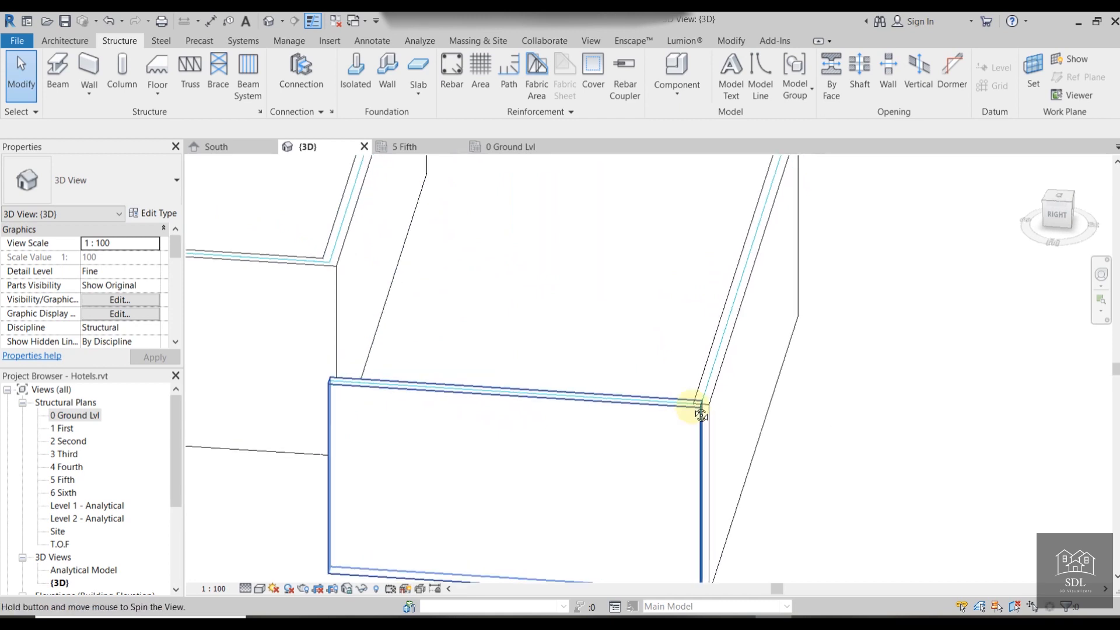
pyautogui.scroll(-2, 719, 392)
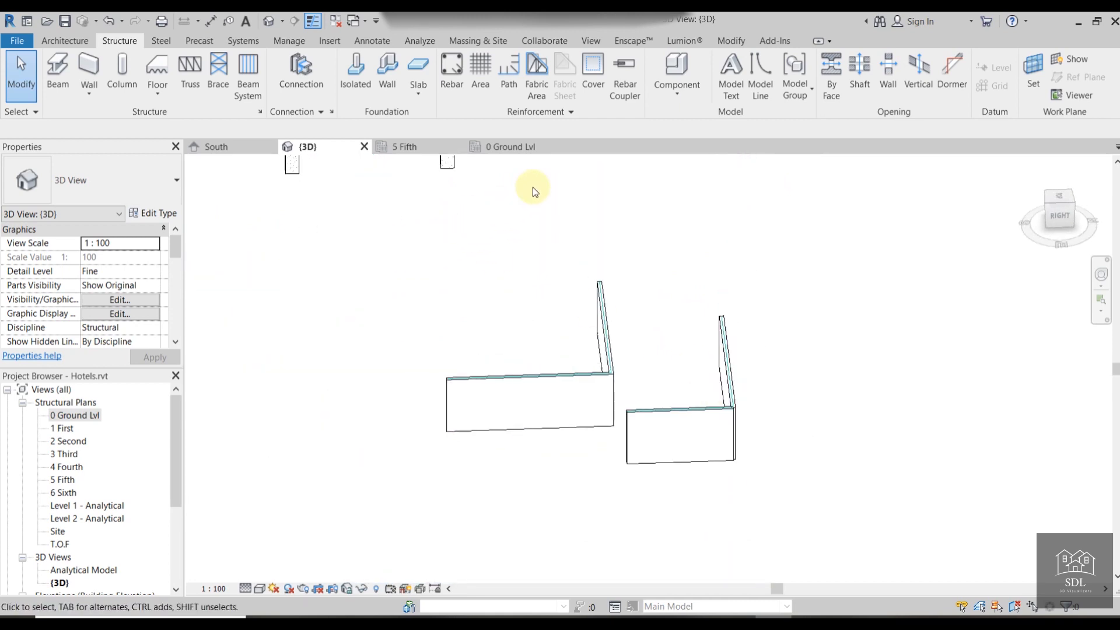
# Return to the 0 Ground Lvl plan and delete both trial L-shaped wall pairs east of the grids.
pyautogui.click(520, 152)
pyautogui.moveTo(638, 251); pyautogui.dragTo(954, 510)
pyautogui.press('Delete')
# Draw Generic - 300mm structural walls along grid A from grid 1 to grid 5, with a segment between each pair of columns.
pyautogui.scroll(-3, 823, 461)
pyautogui.moveTo(707, 422); pyautogui.dragTo(901, 334, button='middle')
pyautogui.scroll(1, 678, 384)
pyautogui.scroll(1, 682, 385)
pyautogui.click(89, 89)
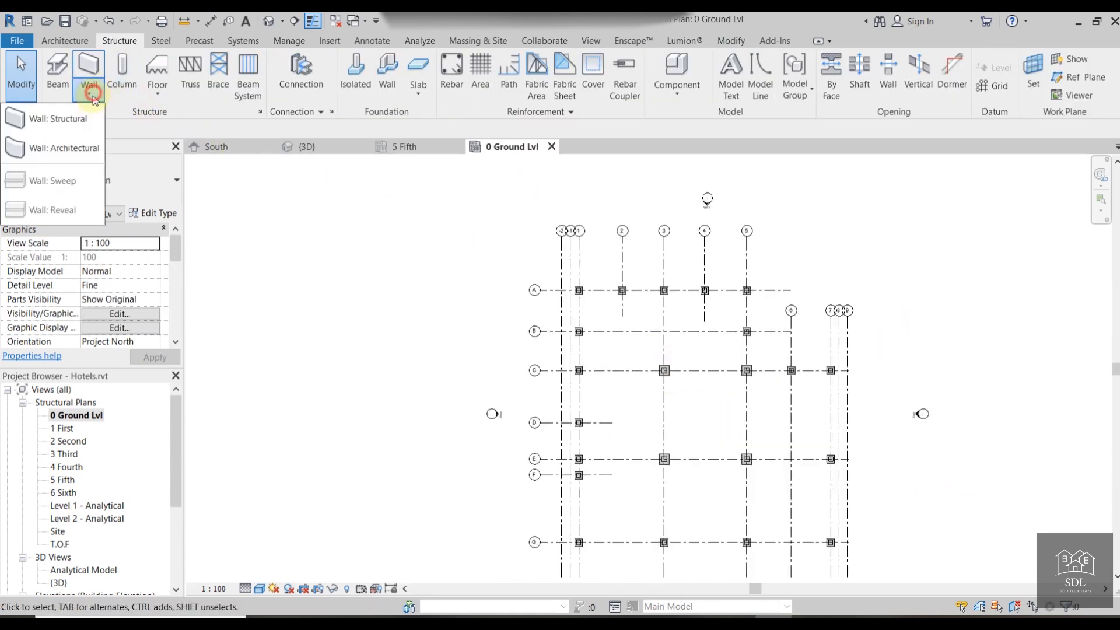
pyautogui.click(77, 122)
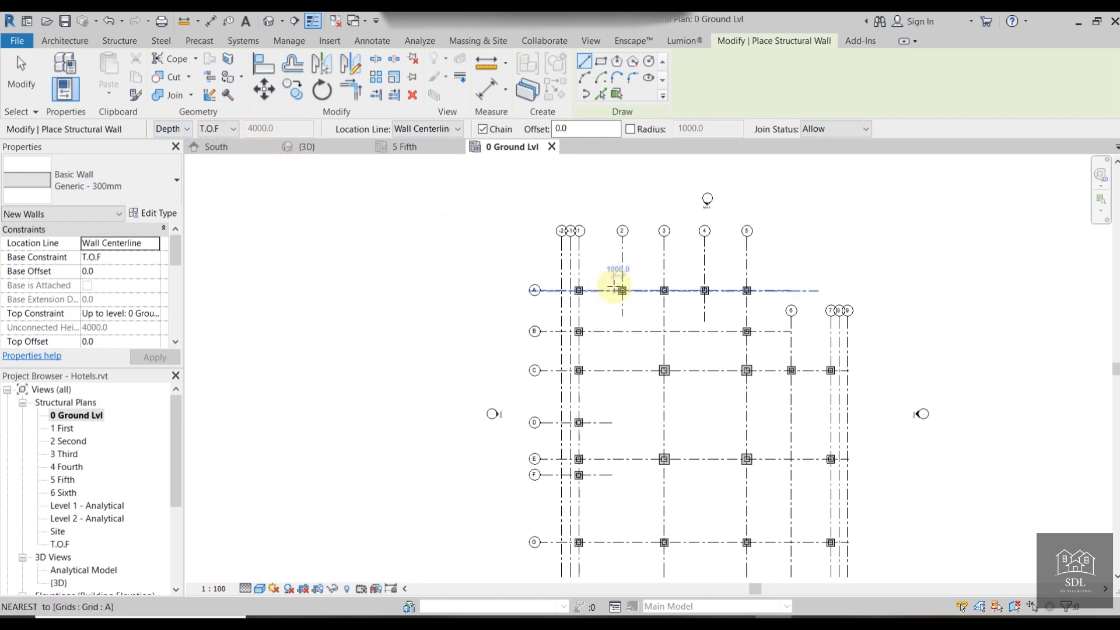
pyautogui.scroll(3, 612, 284)
pyautogui.scroll(2, 613, 286)
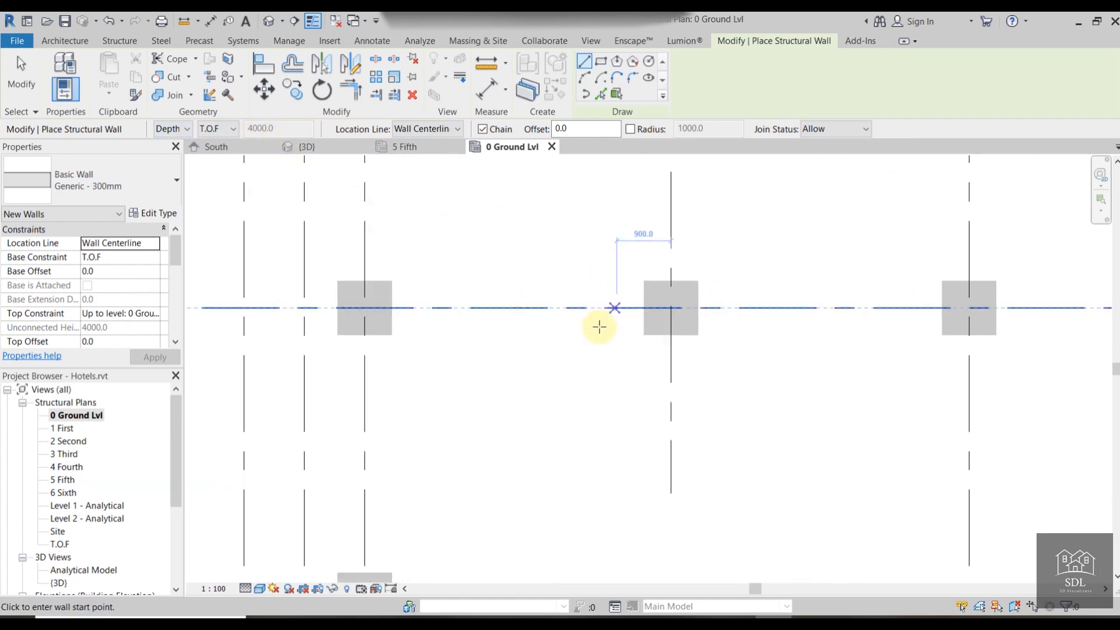
pyautogui.click(365, 305)
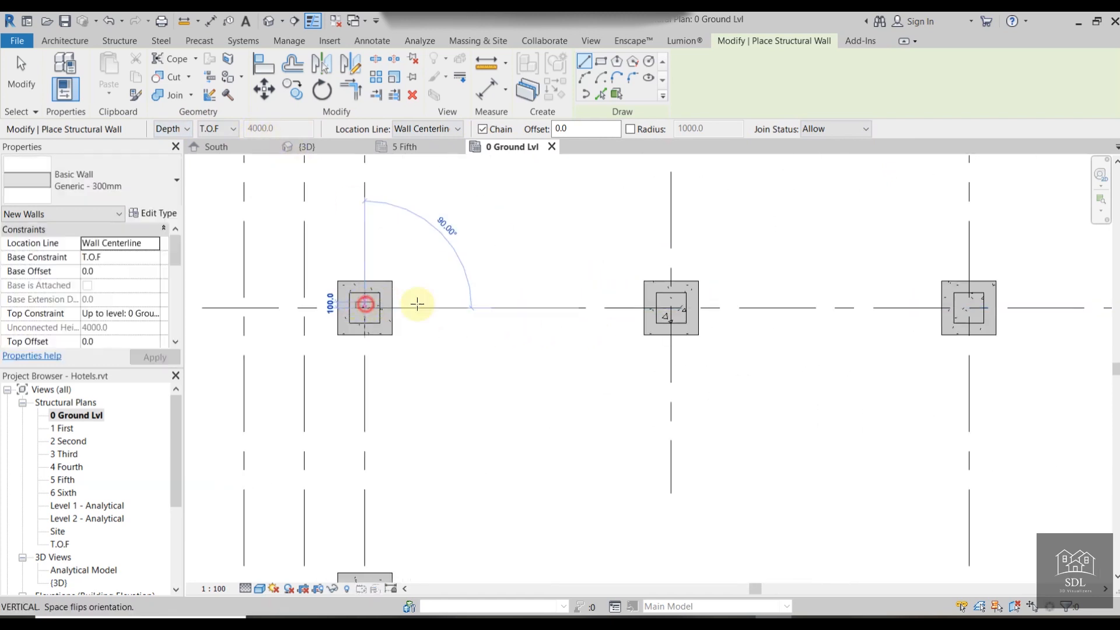
pyautogui.click(670, 307)
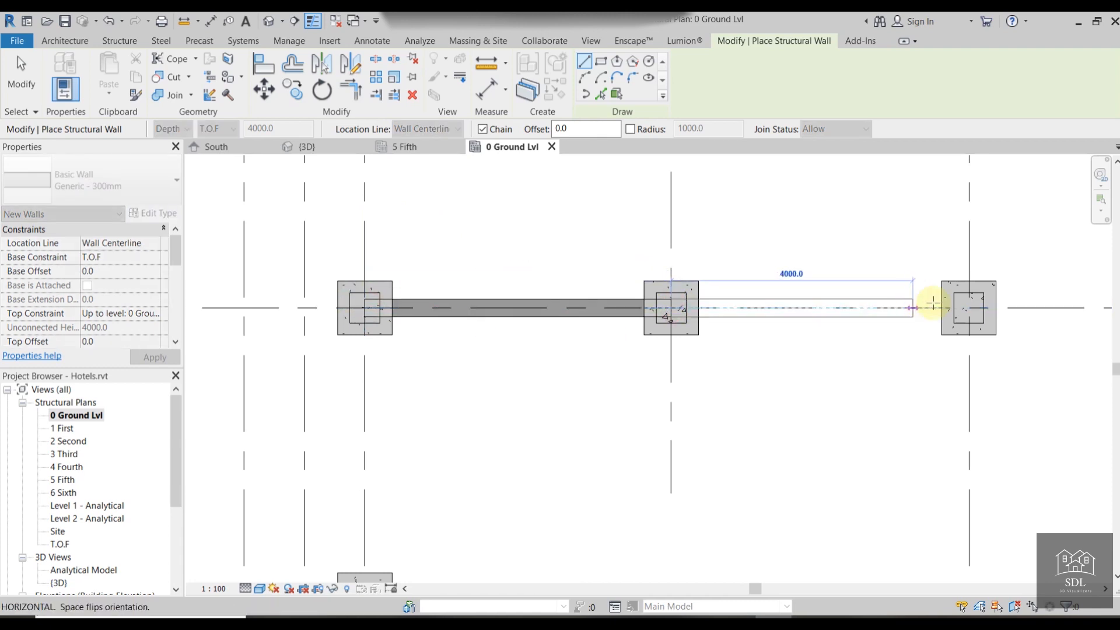
pyautogui.click(968, 306)
pyautogui.scroll(-1, 1009, 313)
pyautogui.moveTo(1010, 312); pyautogui.dragTo(426, 304, button='middle')
pyautogui.click(637, 299)
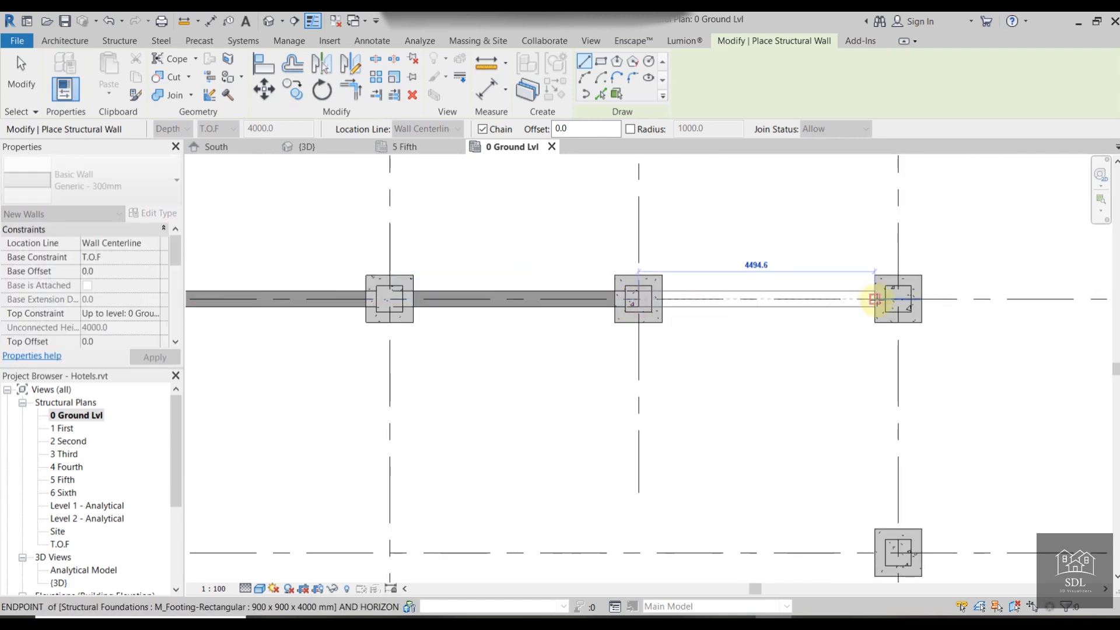
pyautogui.click(897, 299)
# Continue the wall chain down grid 5 to grid B, diagonally to the column at C6, and along grid C to grid 7.
pyautogui.scroll(-2, 925, 375)
pyautogui.moveTo(925, 375); pyautogui.dragTo(888, 280, button='middle')
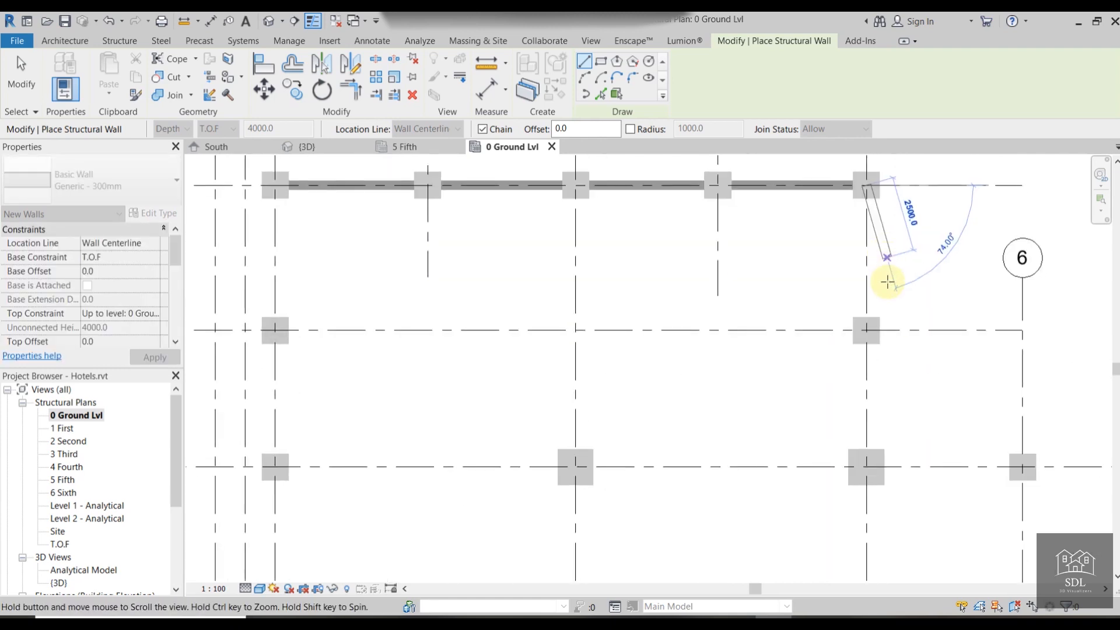
pyautogui.scroll(3, 866, 330)
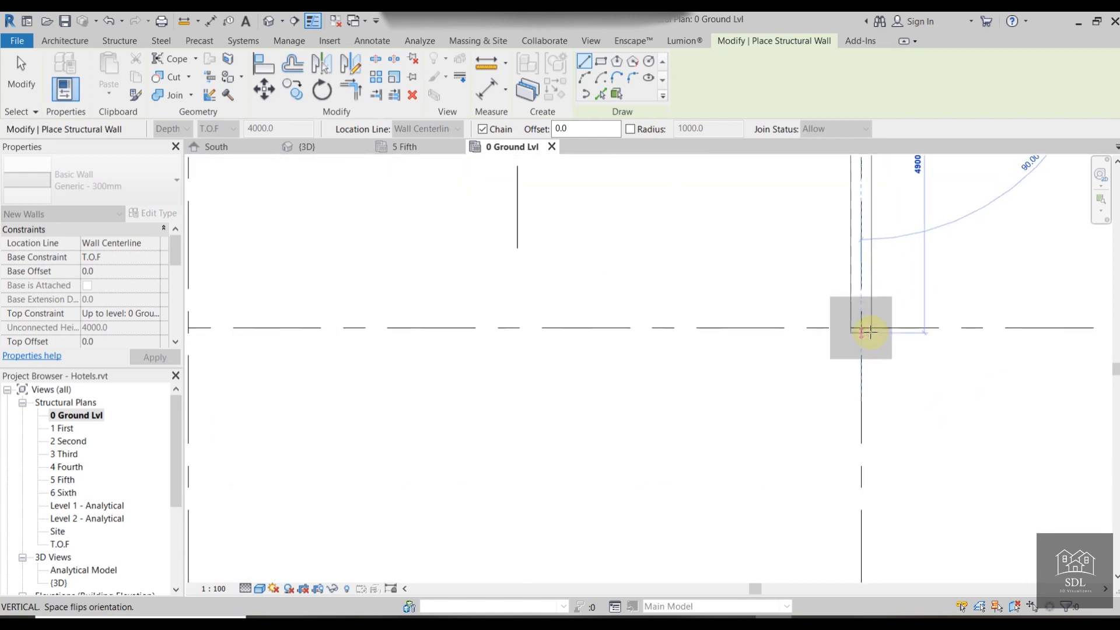
pyautogui.click(859, 331)
pyautogui.scroll(-1, 868, 395)
pyautogui.moveTo(868, 394); pyautogui.dragTo(795, 201, button='middle')
pyautogui.scroll(-2, 850, 225)
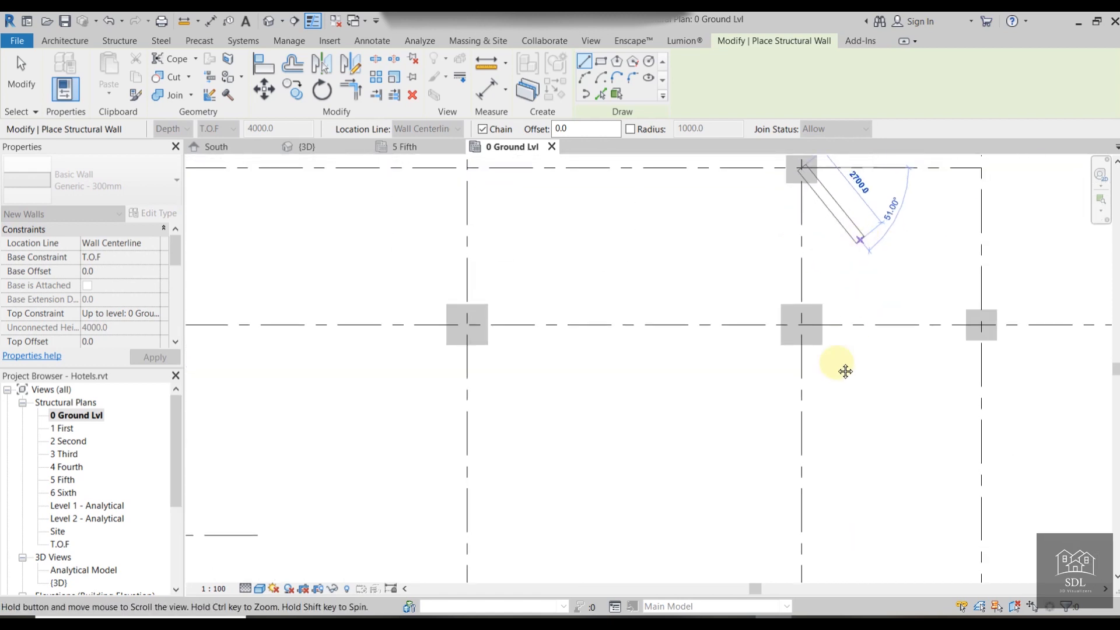
pyautogui.moveTo(845, 371); pyautogui.dragTo(806, 518, button='middle')
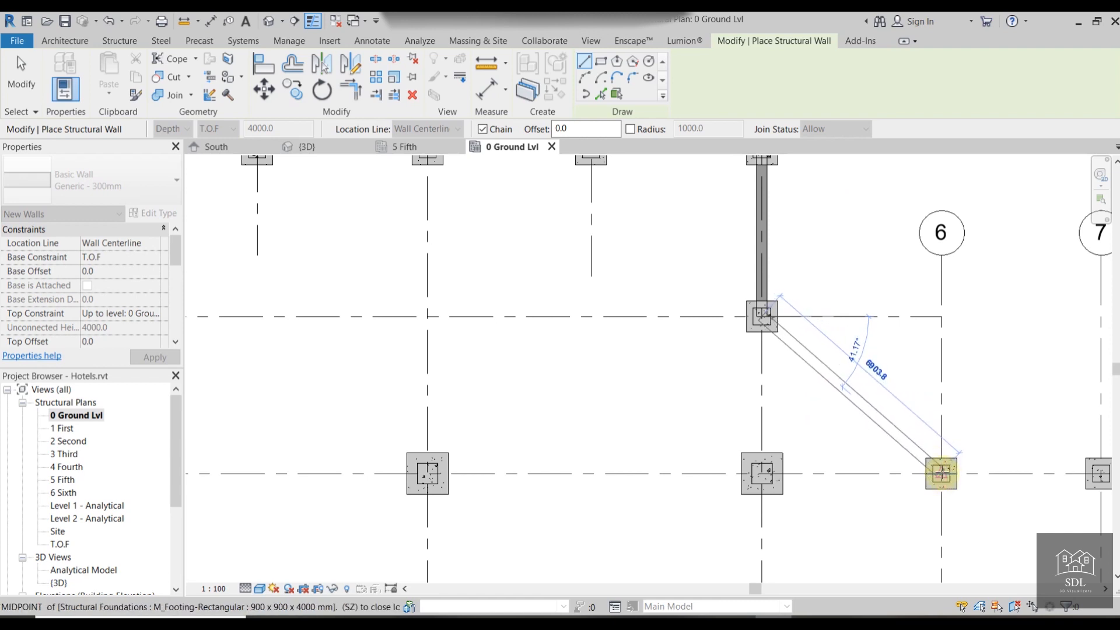
pyautogui.click(941, 473)
pyautogui.moveTo(1097, 490); pyautogui.dragTo(772, 345, button='middle')
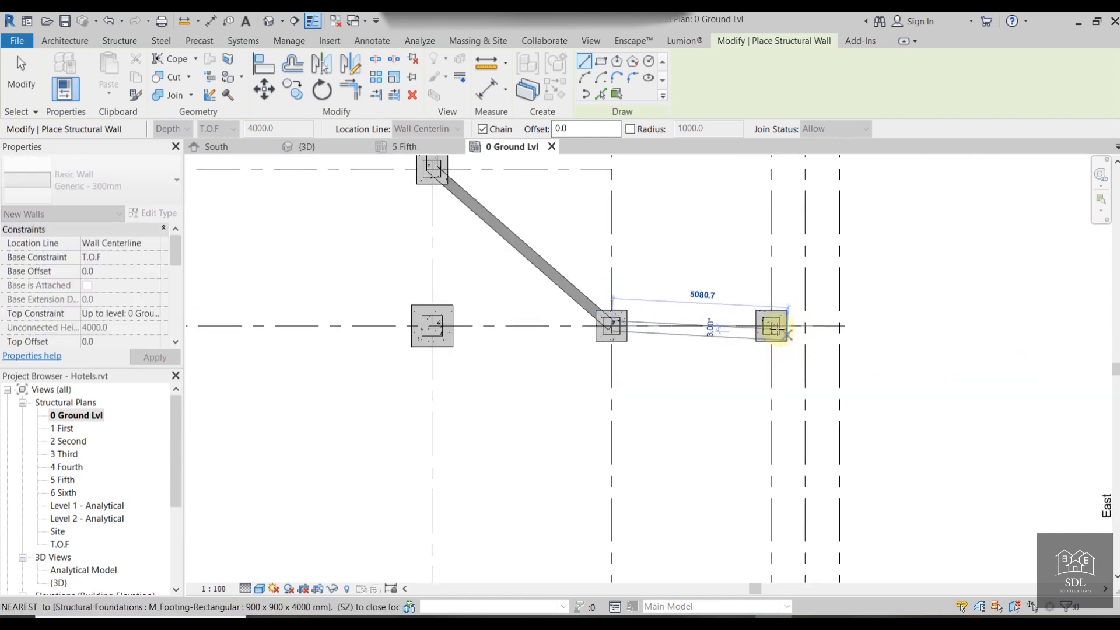
pyautogui.click(771, 327)
# Continue the structural walls down grid 7 from grid C through the column at E to grid G.
pyautogui.scroll(-2, 782, 400)
pyautogui.moveTo(782, 400); pyautogui.dragTo(603, 404, button='middle')
pyautogui.scroll(5, 746, 202)
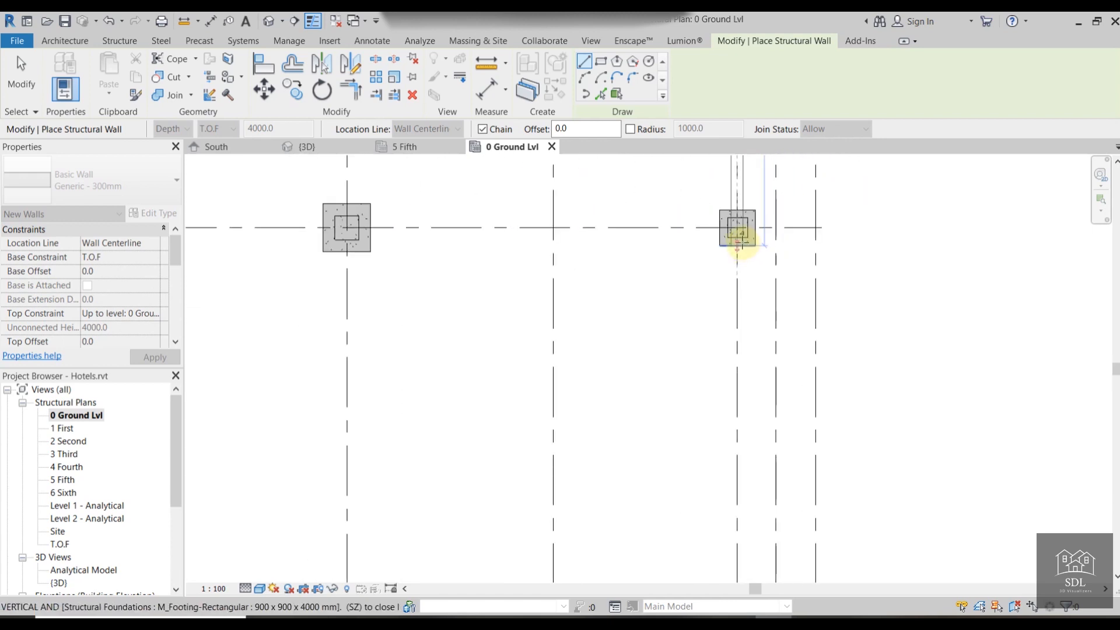
pyautogui.scroll(-2, 737, 317)
pyautogui.moveTo(736, 324); pyautogui.dragTo(740, 168, button='middle')
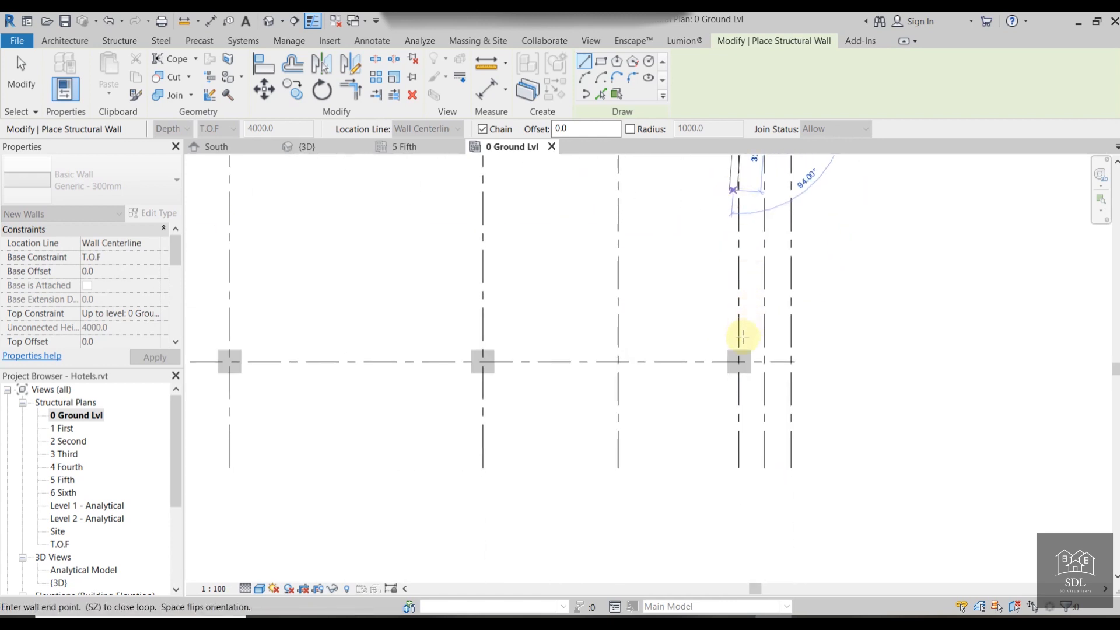
pyautogui.click(740, 360)
# Continue the structural walls along grid G from grid 7 through the columns at grids 5 and 3 to grid 1.
pyautogui.scroll(-3, 571, 357)
pyautogui.moveTo(570, 358); pyautogui.dragTo(756, 345, button='middle')
pyautogui.scroll(4, 756, 345)
pyautogui.click(696, 345)
pyautogui.click(396, 345)
pyautogui.scroll(-4, 446, 334)
pyautogui.moveTo(469, 334); pyautogui.dragTo(914, 309, button='middle')
pyautogui.click(663, 313)
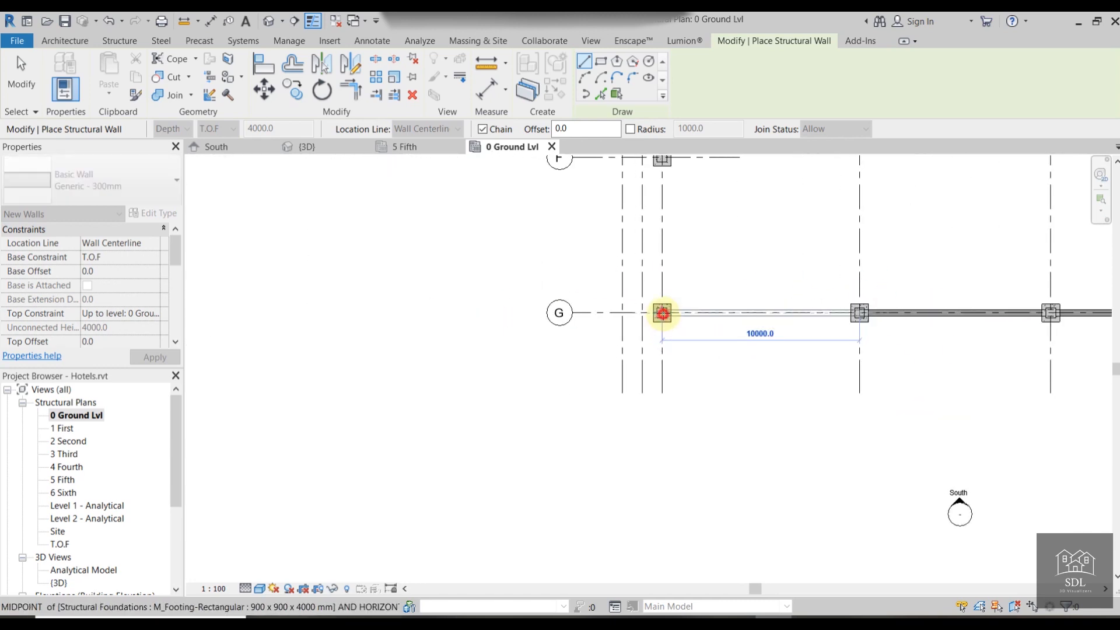
# Close the outer wall loop up grid 1 from grid G to grid A, segmenting it at the columns on the way.
pyautogui.scroll(-3, 665, 301)
pyautogui.scroll(3, 666, 337)
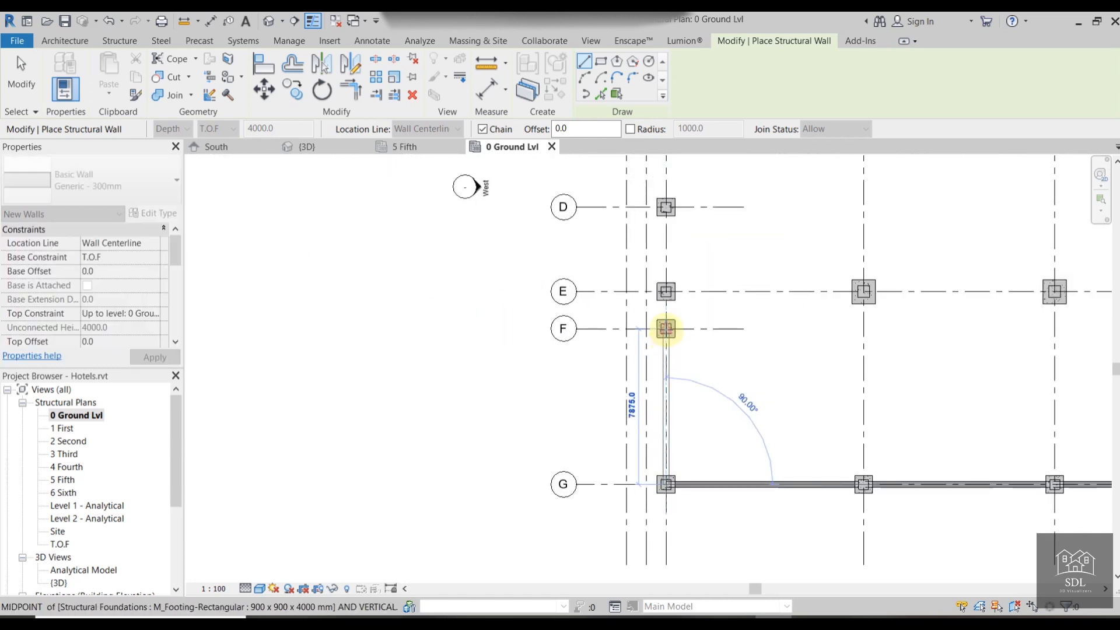
pyautogui.click(666, 316)
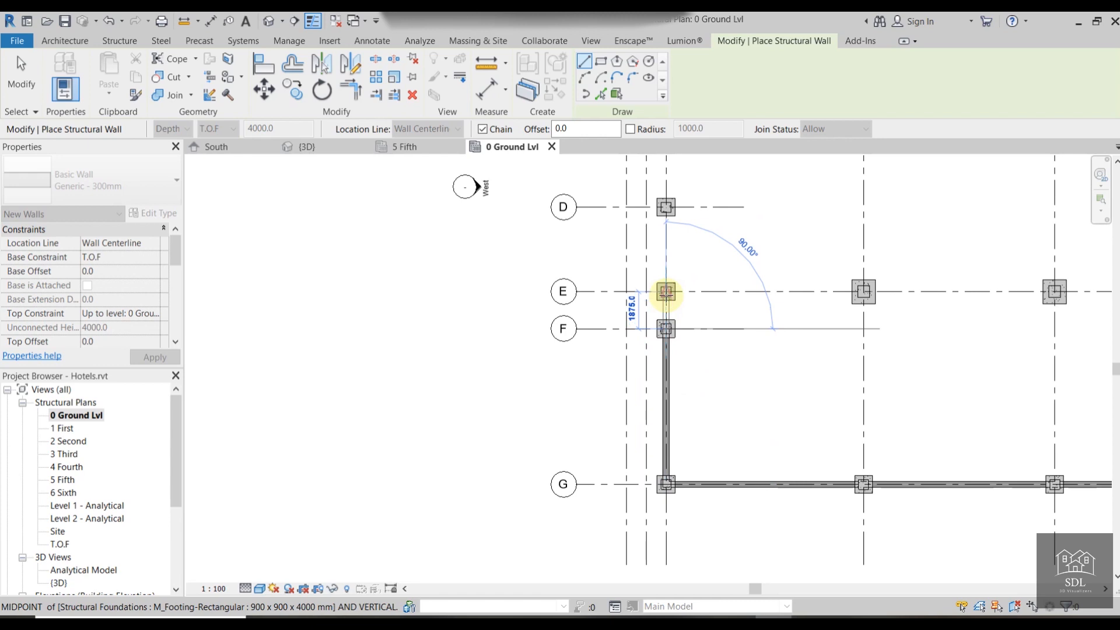
pyautogui.click(666, 207)
pyautogui.moveTo(712, 188); pyautogui.dragTo(742, 560, button='middle')
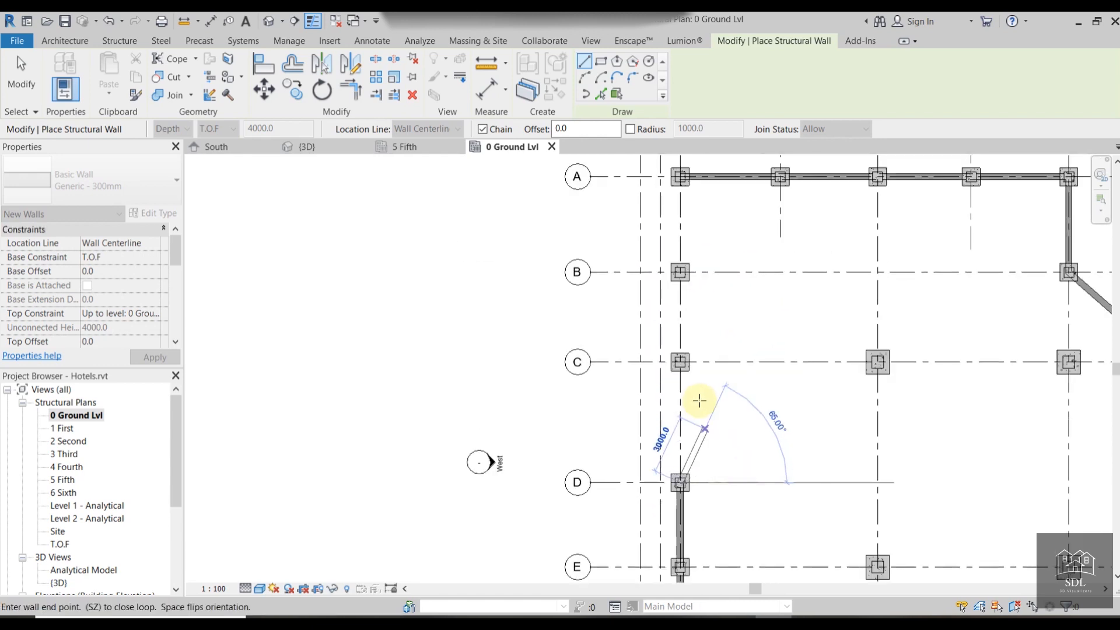
pyautogui.click(681, 362)
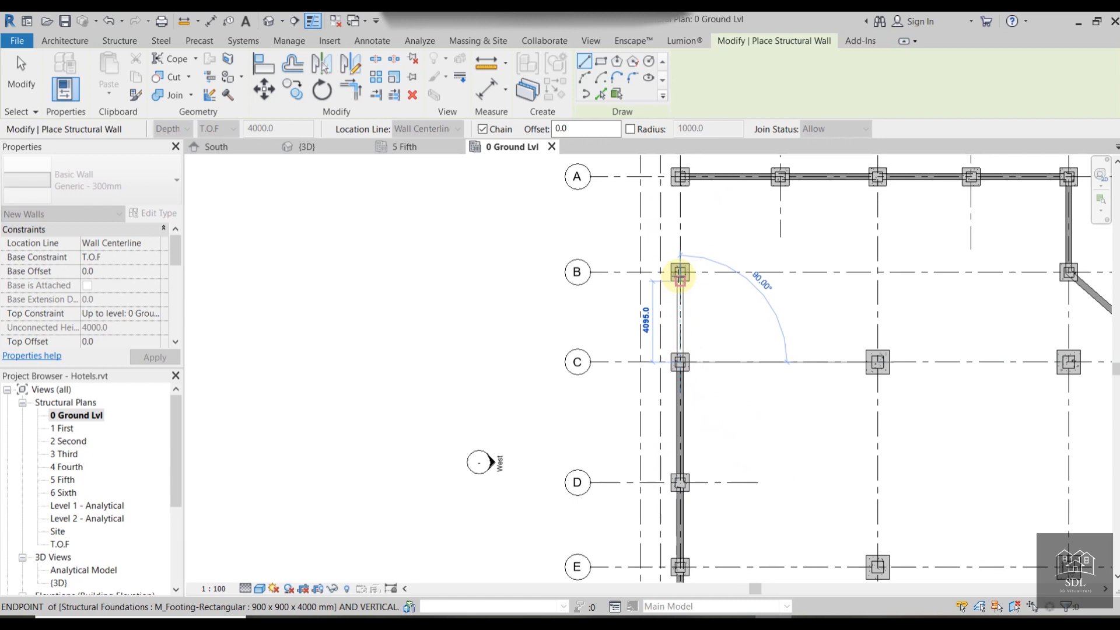
pyautogui.click(680, 272)
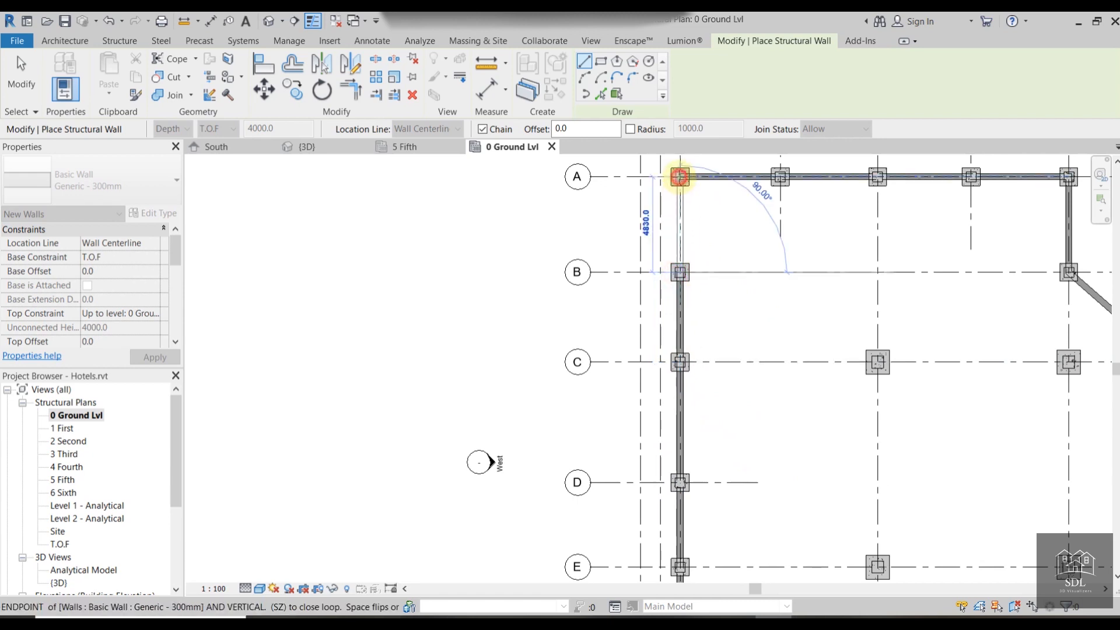
pyautogui.click(680, 176)
# Draw a closed rectangle of structural walls connecting the four inner columns at grids 3 and 5, C and E, and end wall placement.
pyautogui.scroll(-5, 743, 252)
pyautogui.moveTo(777, 303); pyautogui.dragTo(747, 325, button='middle')
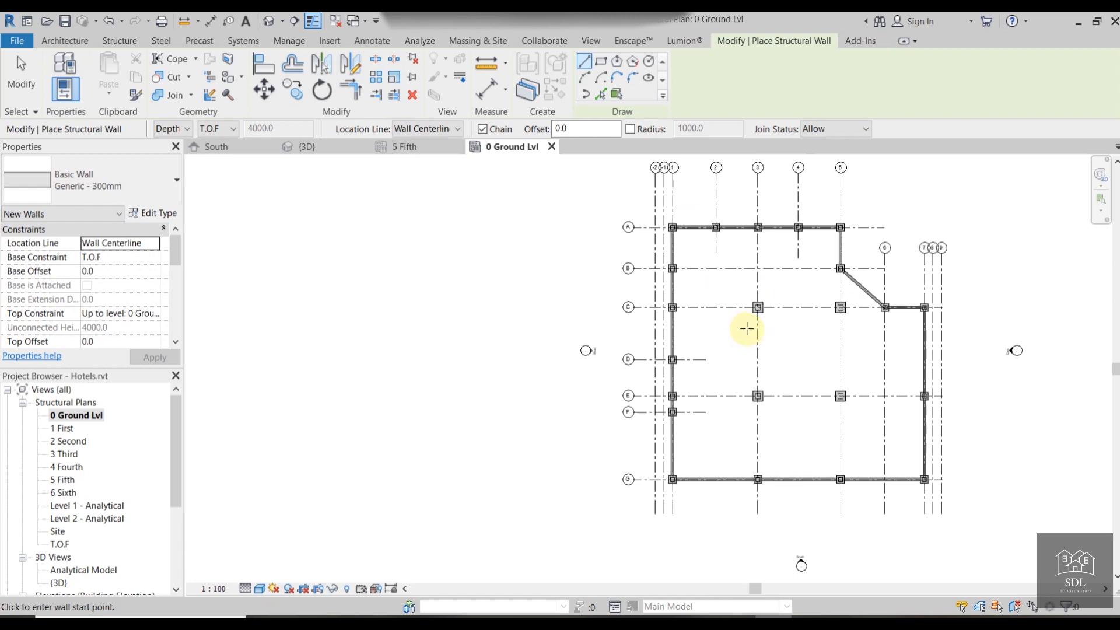
pyautogui.scroll(2, 782, 323)
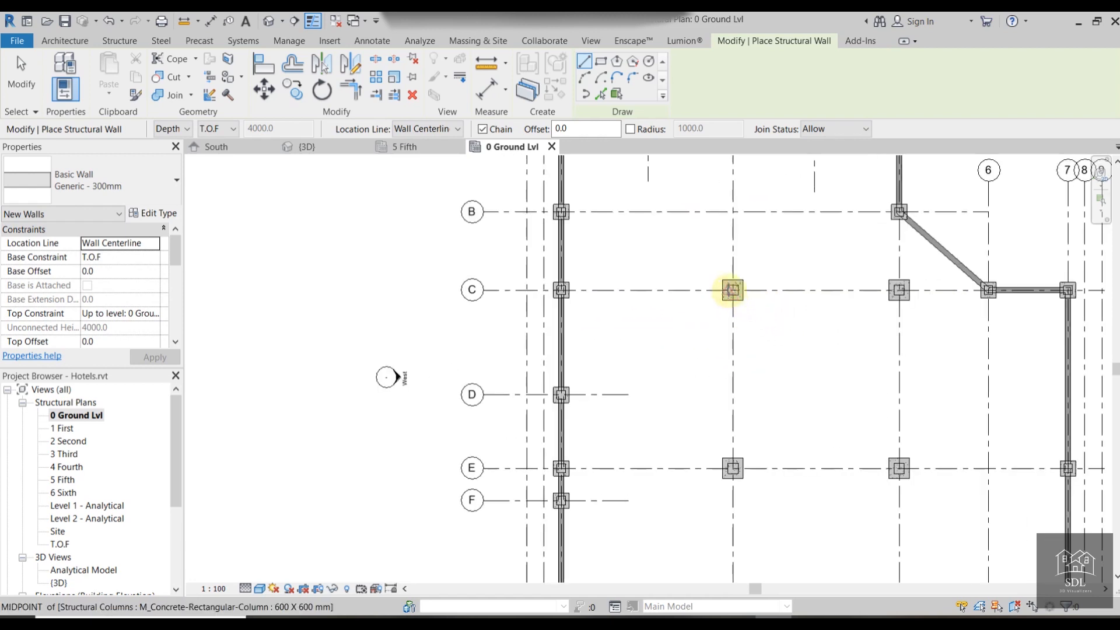
pyautogui.click(732, 290)
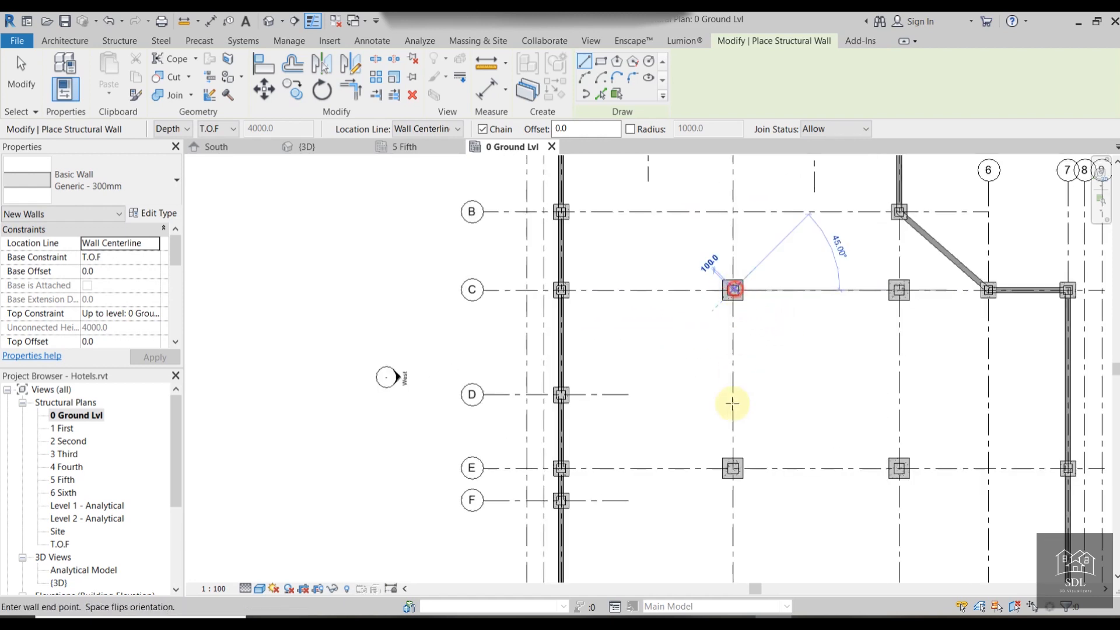
pyautogui.click(733, 468)
pyautogui.click(899, 467)
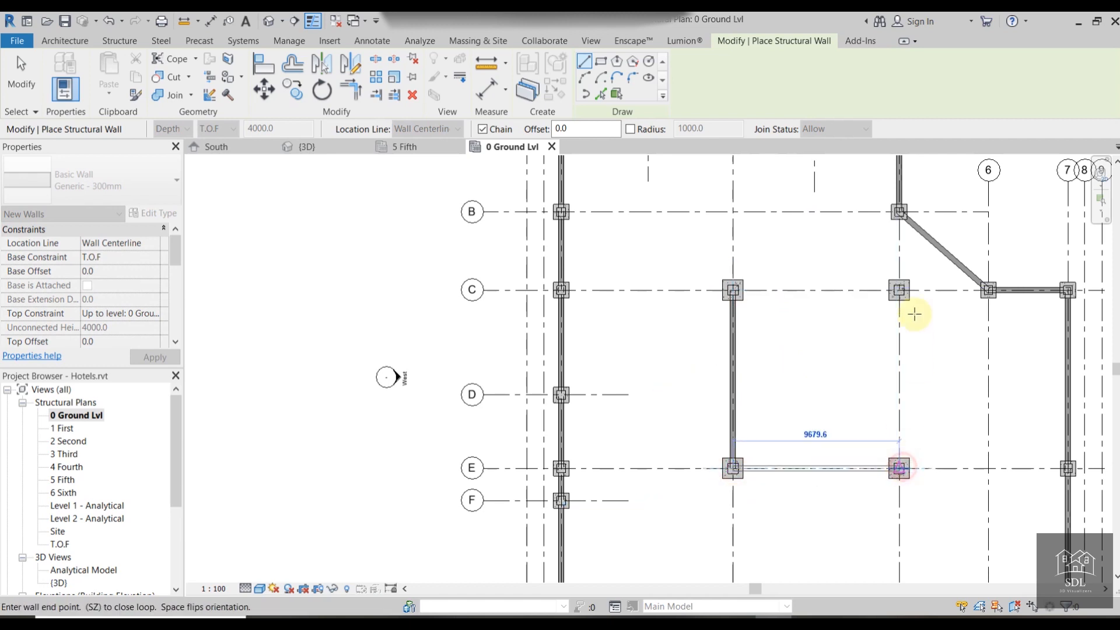
pyautogui.click(898, 290)
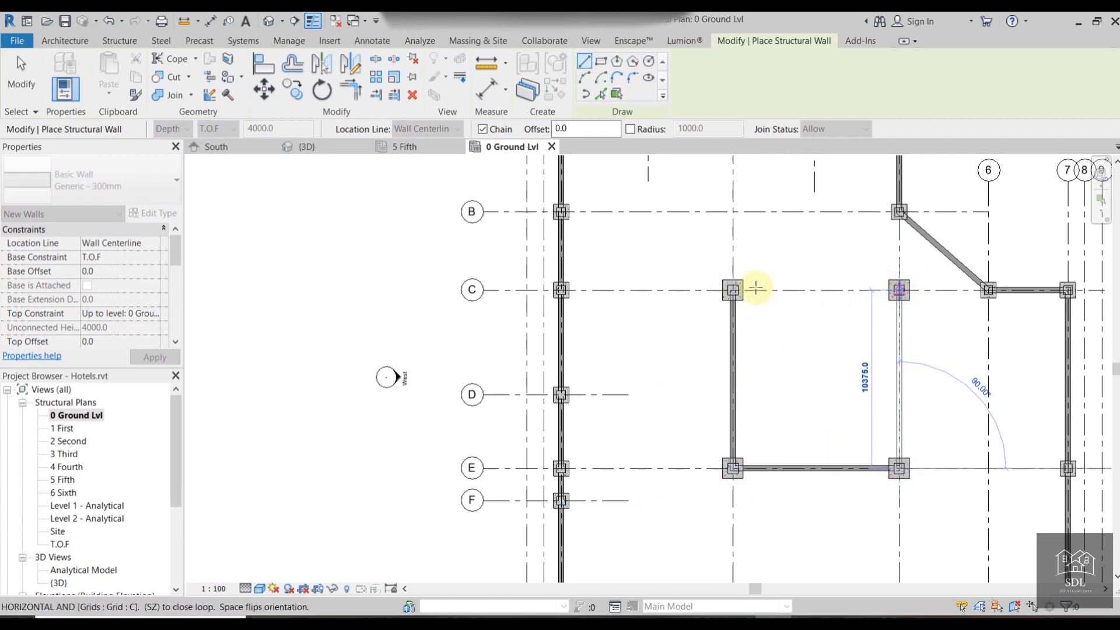
pyautogui.click(732, 290)
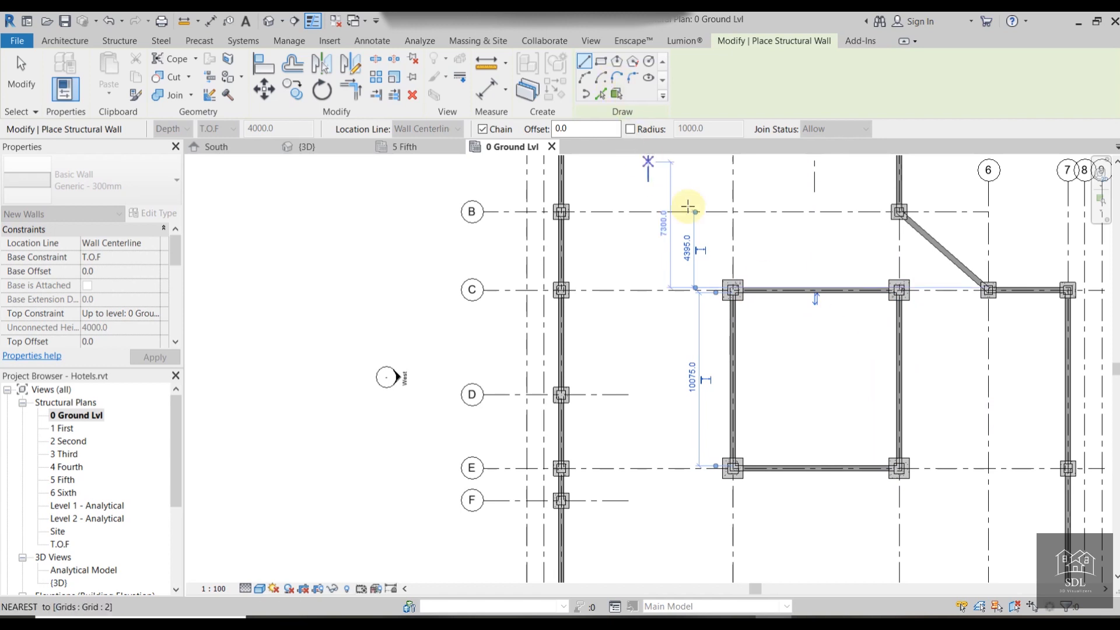
pyautogui.press('Escape')
pyautogui.press('Escape')
pyautogui.scroll(-3, 832, 382)
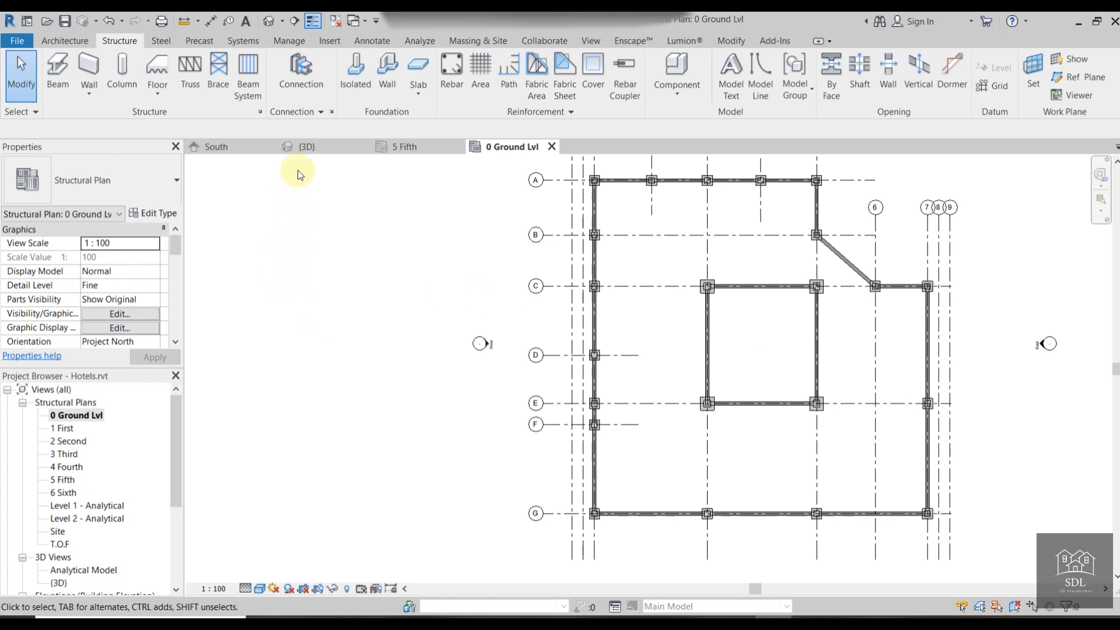
# Examine the outer and inner foundation walls between the footings in the 3D view.
pyautogui.click(331, 144)
pyautogui.moveTo(593, 350); pyautogui.dragTo(920, 559, button='middle')
pyautogui.scroll(-2, 875, 513)
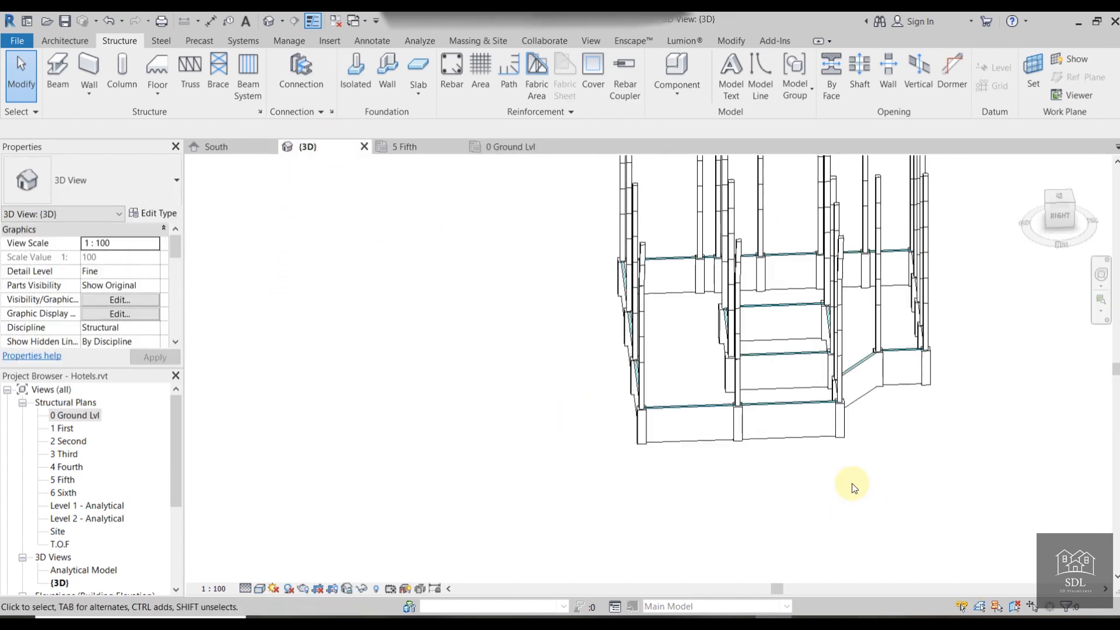
# Switch the 3D view to a shaded visual style and examine the foundation walls from several angles.
pyautogui.click(260, 589)
pyautogui.click(303, 563)
pyautogui.keyDown('shift'); pyautogui.moveTo(880, 445); pyautogui.dragTo(932, 412, button='middle'); pyautogui.keyUp('shift')
pyautogui.click(1027, 310)
pyautogui.moveTo(1026, 310); pyautogui.dragTo(392, 500, button='middle')
pyautogui.keyDown('shift'); pyautogui.moveTo(657, 558); pyautogui.dragTo(379, 305, button='middle'); pyautogui.keyUp('shift')
pyautogui.press('Escape')
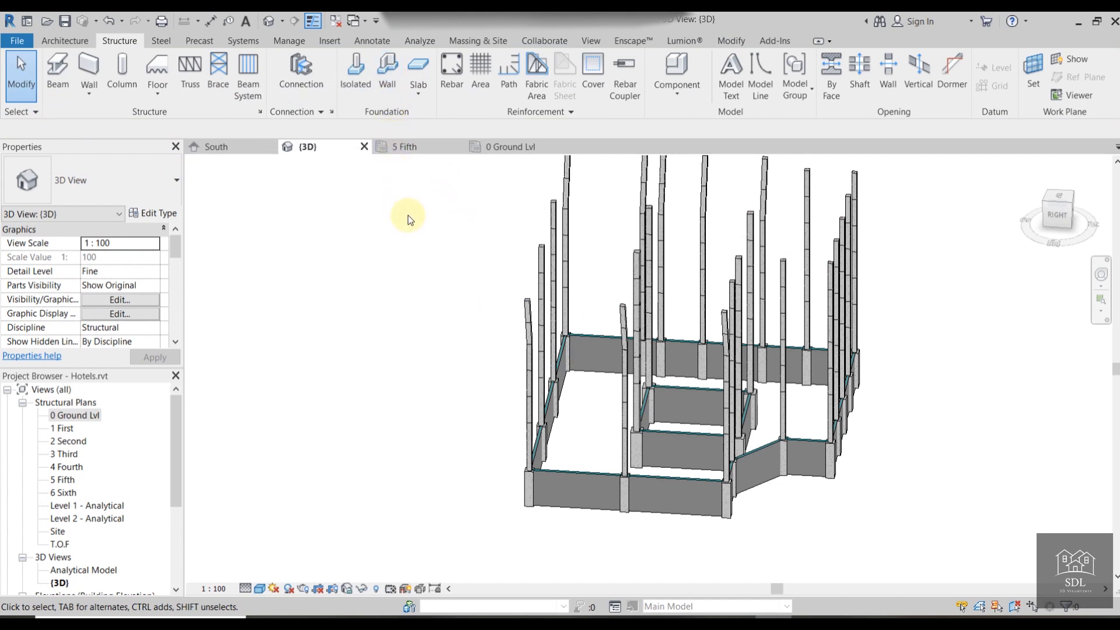
# In the T.O.F plan, place Bearing Footing - 900 x 300 wall foundations under the entire outer wall chain.
pyautogui.scroll(-3, 408, 215)
pyautogui.doubleClick(60, 544)
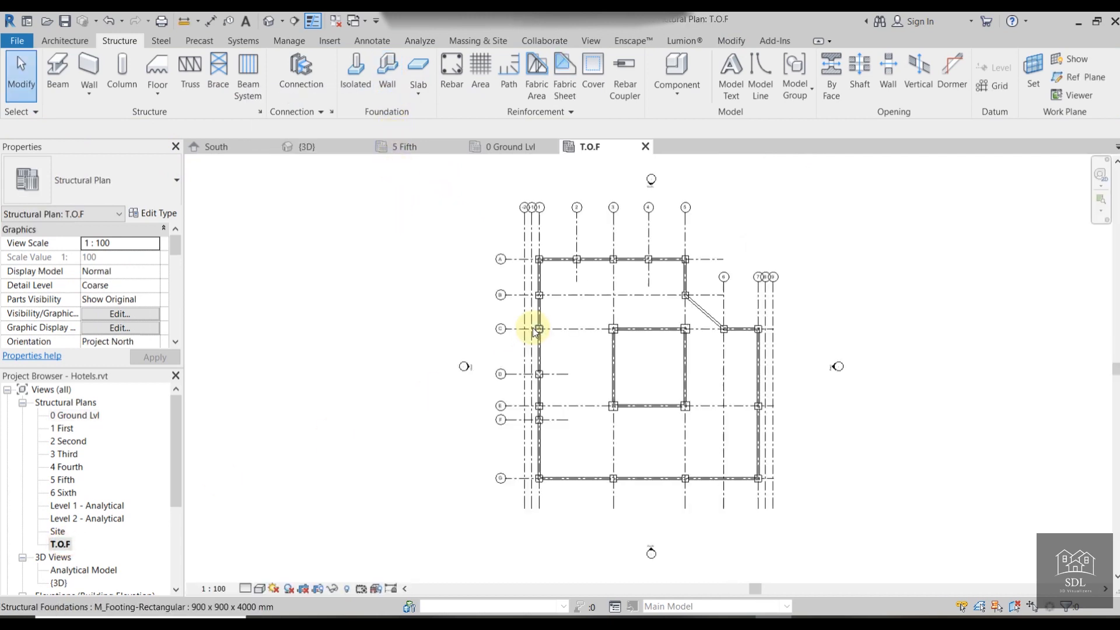
pyautogui.click(388, 65)
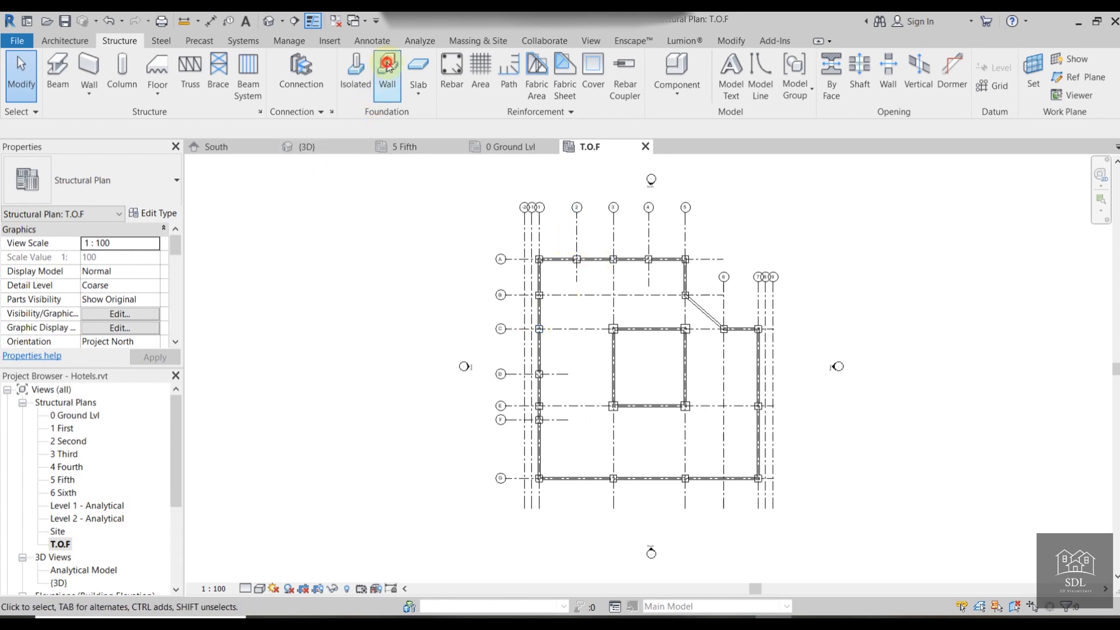
pyautogui.click(138, 184)
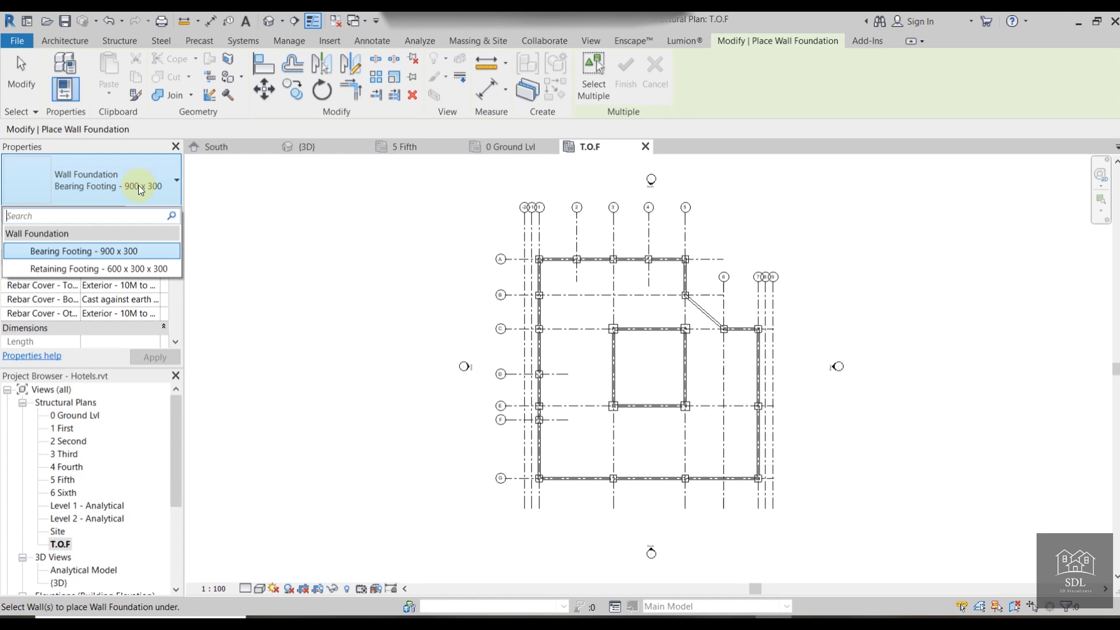
pyautogui.click(133, 252)
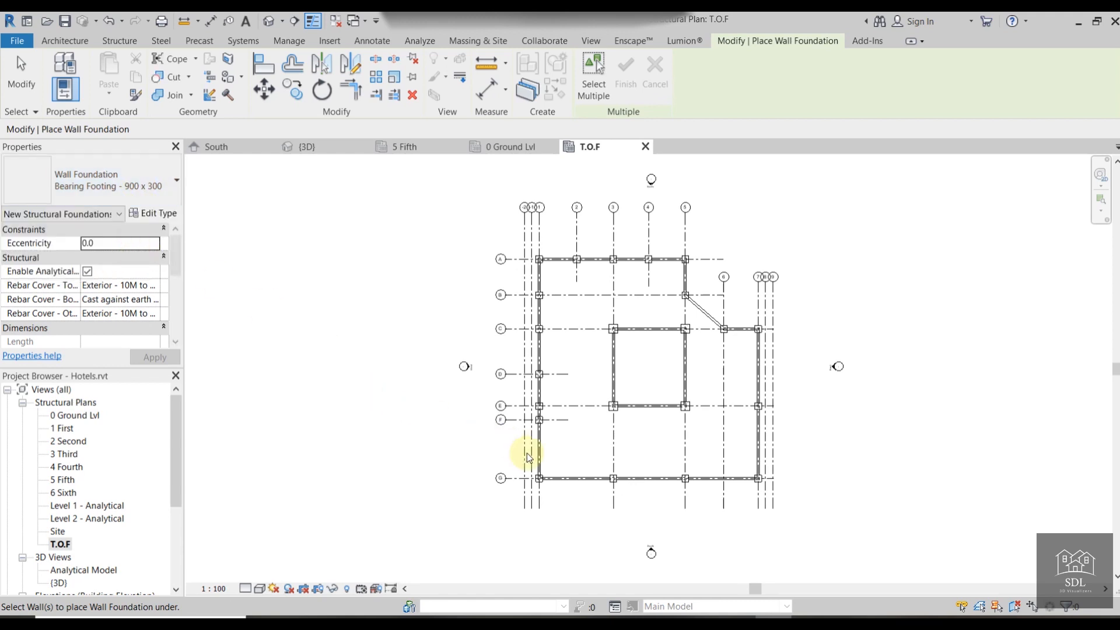
pyautogui.scroll(4, 557, 394)
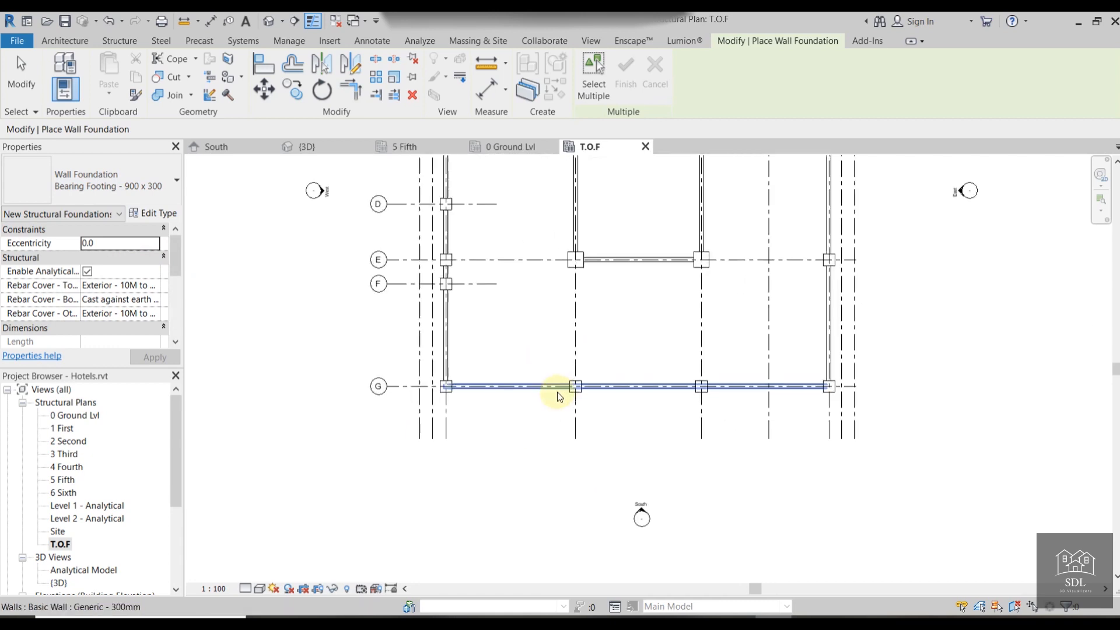
pyautogui.scroll(-4, 558, 395)
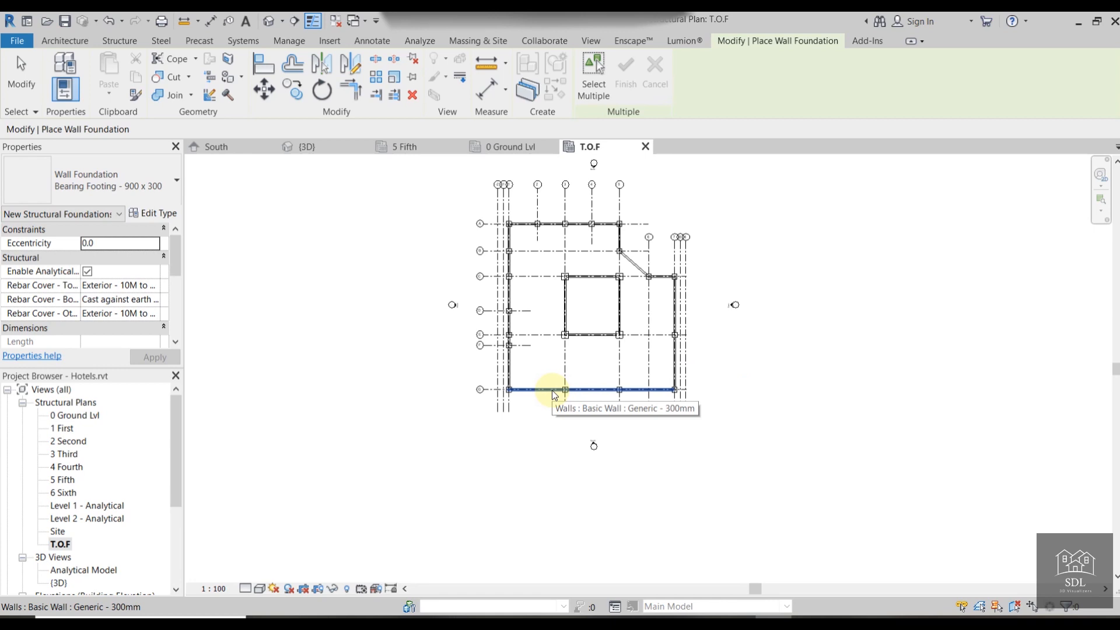
pyautogui.press('Tab')
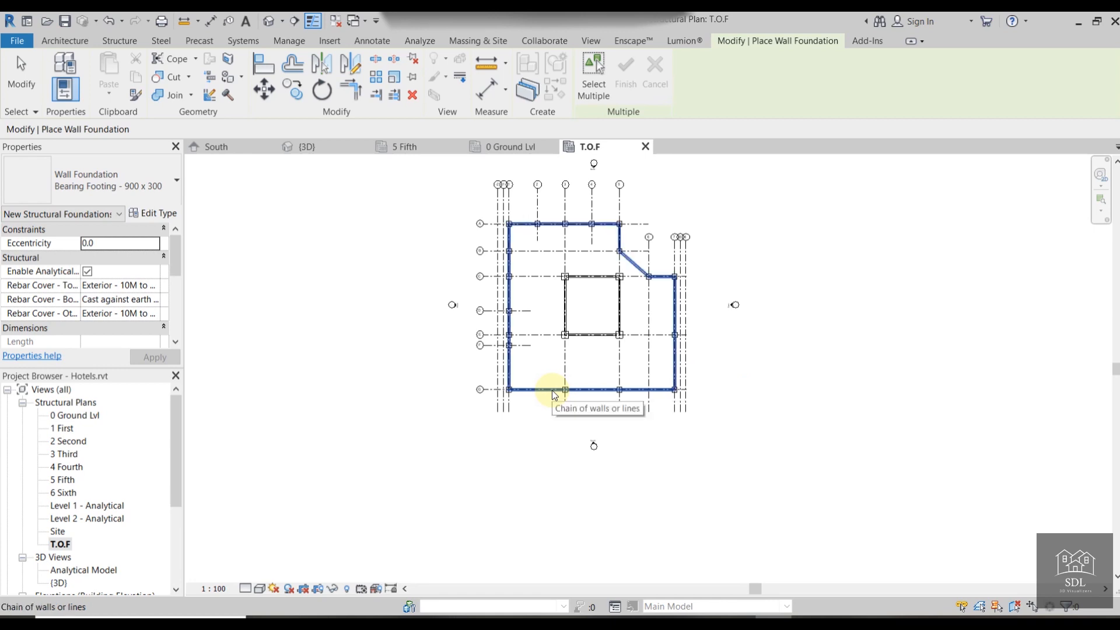
pyautogui.click(552, 392)
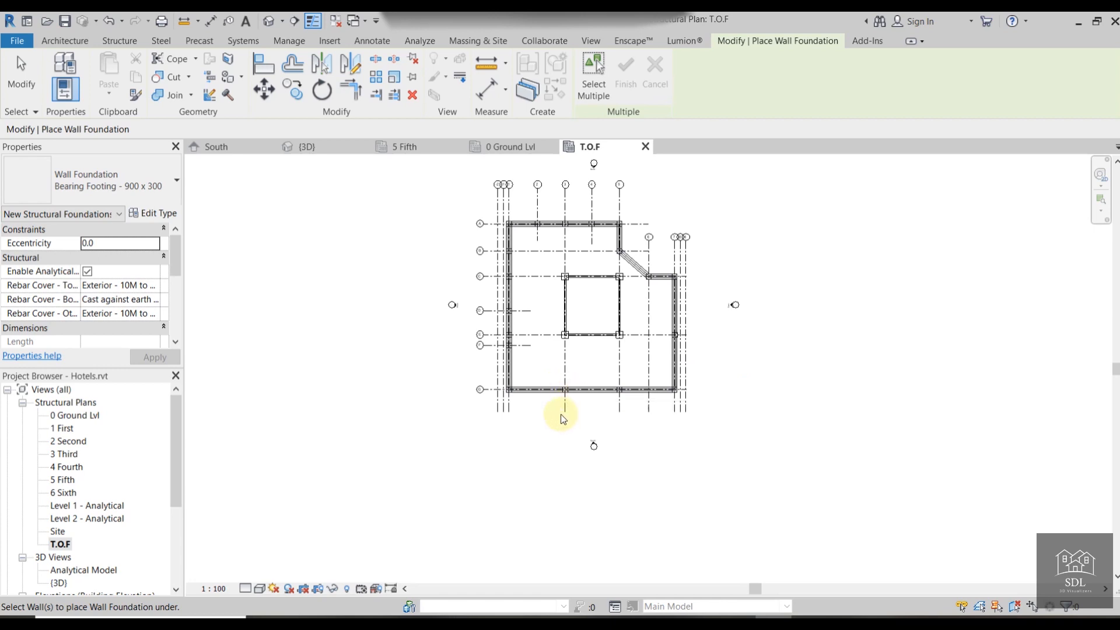
pyautogui.press('Escape')
# Inspect the bearing footing under the outer walls in the 3D view, including the segment below the angled wall.
pyautogui.click(319, 151)
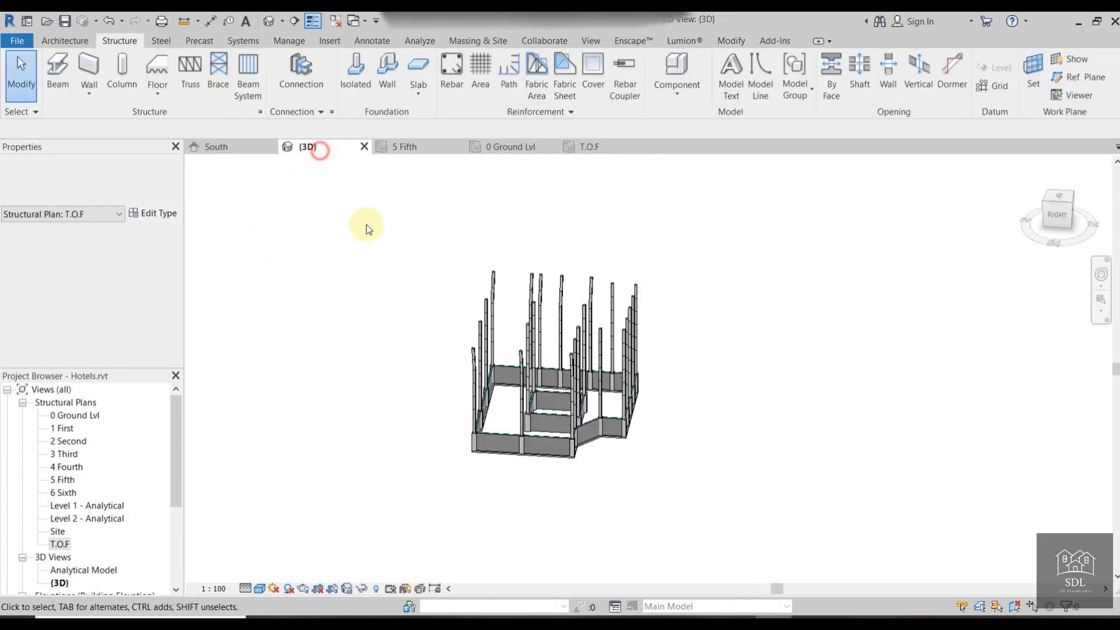
pyautogui.scroll(5, 552, 467)
pyautogui.scroll(2, 612, 411)
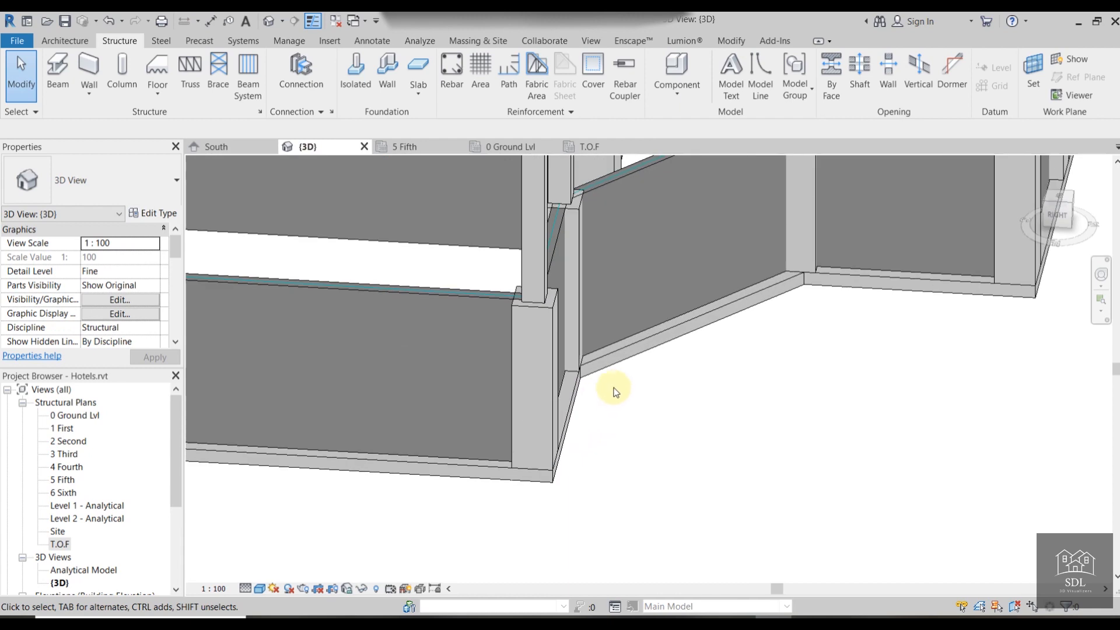
pyautogui.click(587, 375)
pyautogui.keyDown('shift'); pyautogui.moveTo(587, 375); pyautogui.dragTo(579, 466, button='middle'); pyautogui.keyUp('shift')
pyautogui.scroll(-3, 707, 415)
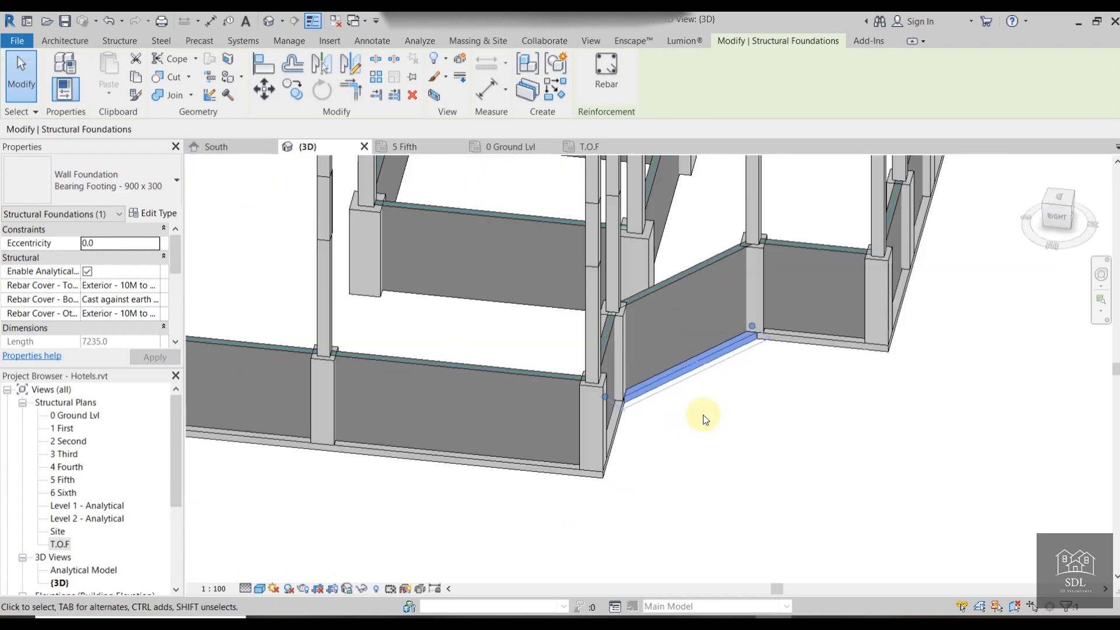
pyautogui.keyDown('shift'); pyautogui.moveTo(843, 375); pyautogui.dragTo(558, 455, button='middle'); pyautogui.keyUp('shift')
pyautogui.click(559, 455)
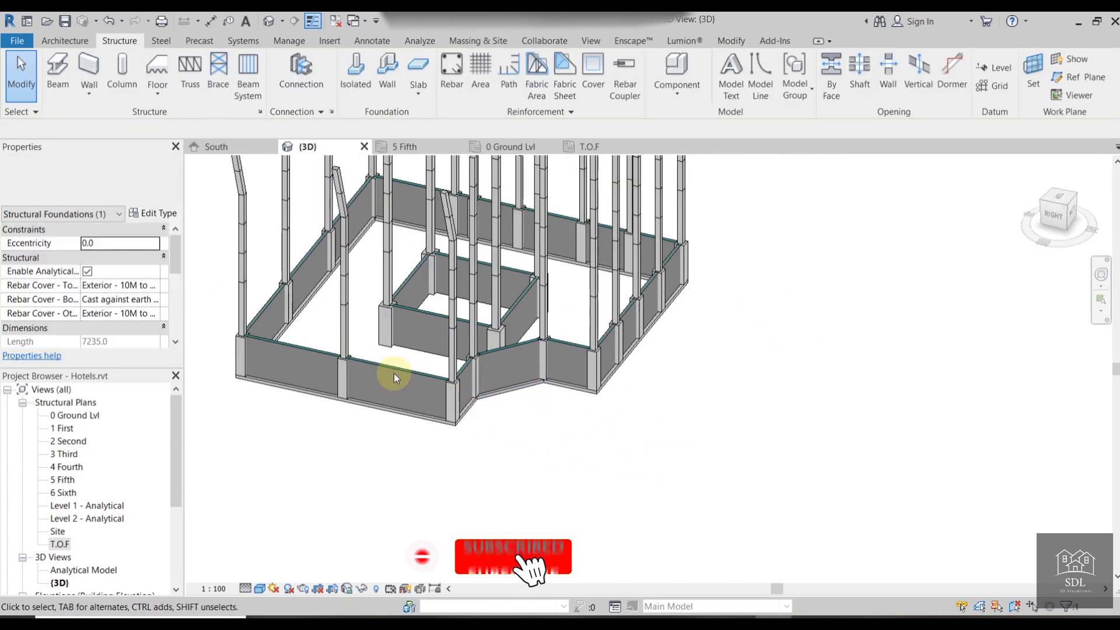
pyautogui.keyDown('shift'); pyautogui.moveTo(425, 330); pyautogui.dragTo(455, 456, button='middle'); pyautogui.keyUp('shift')
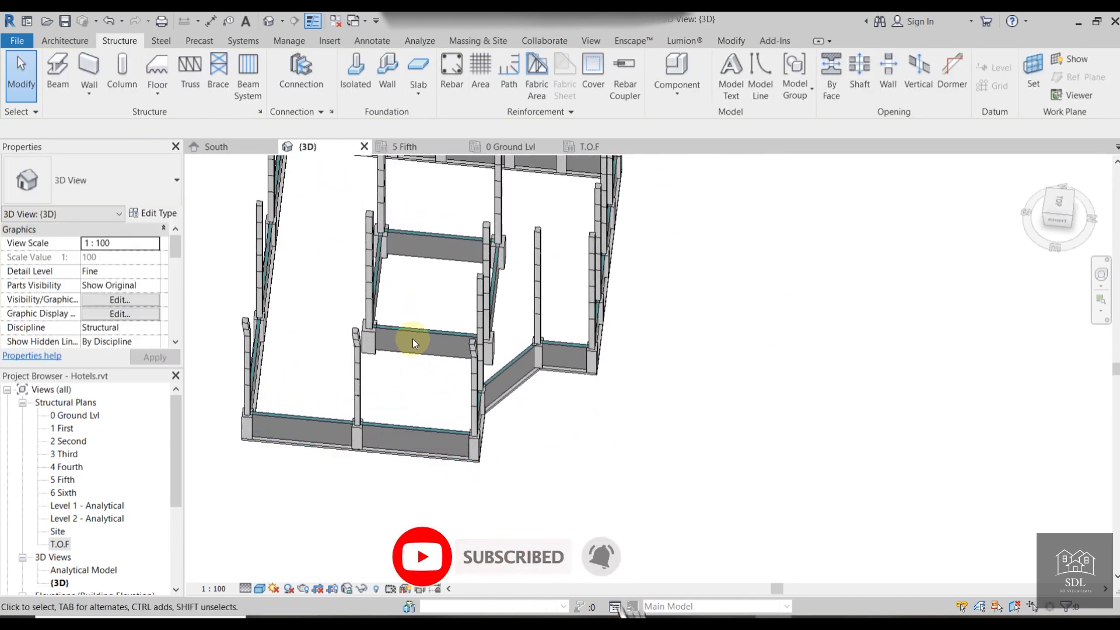
pyautogui.press('Tab')
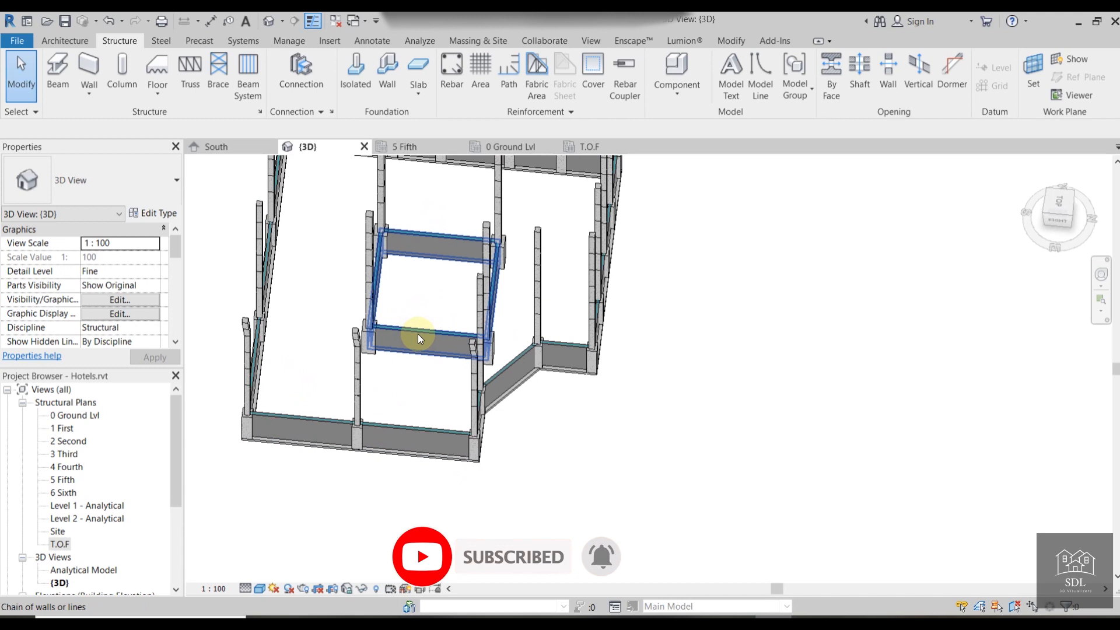
pyautogui.click(418, 333)
pyautogui.press('Escape')
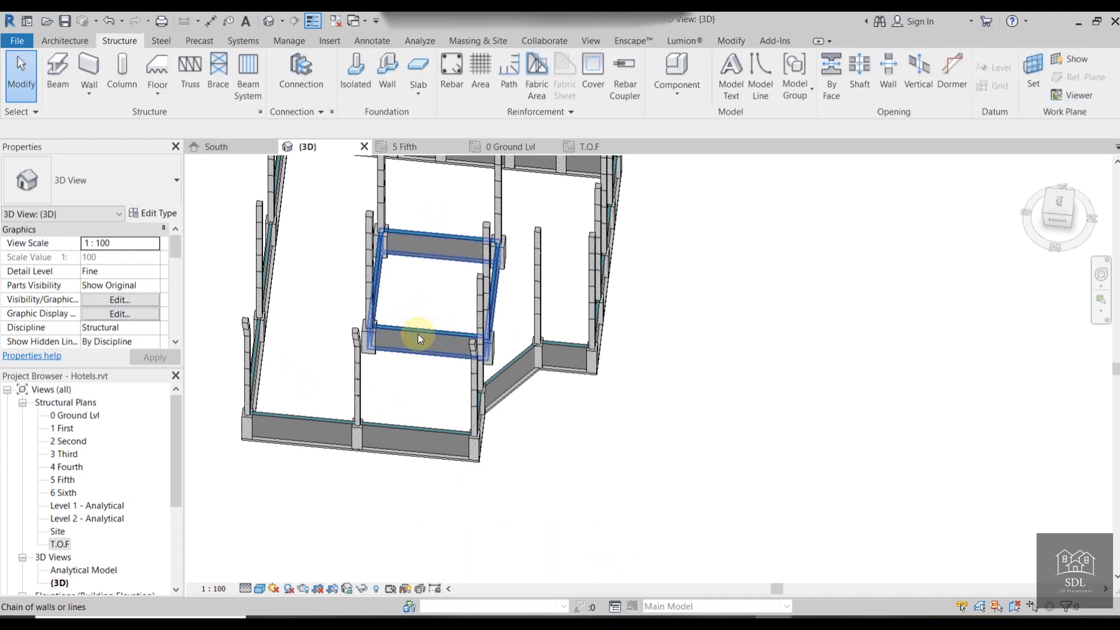
# Place Bearing Footing - 900 x 300 wall foundations under the inner rectangle of walls and end the placement.
pyautogui.click(388, 64)
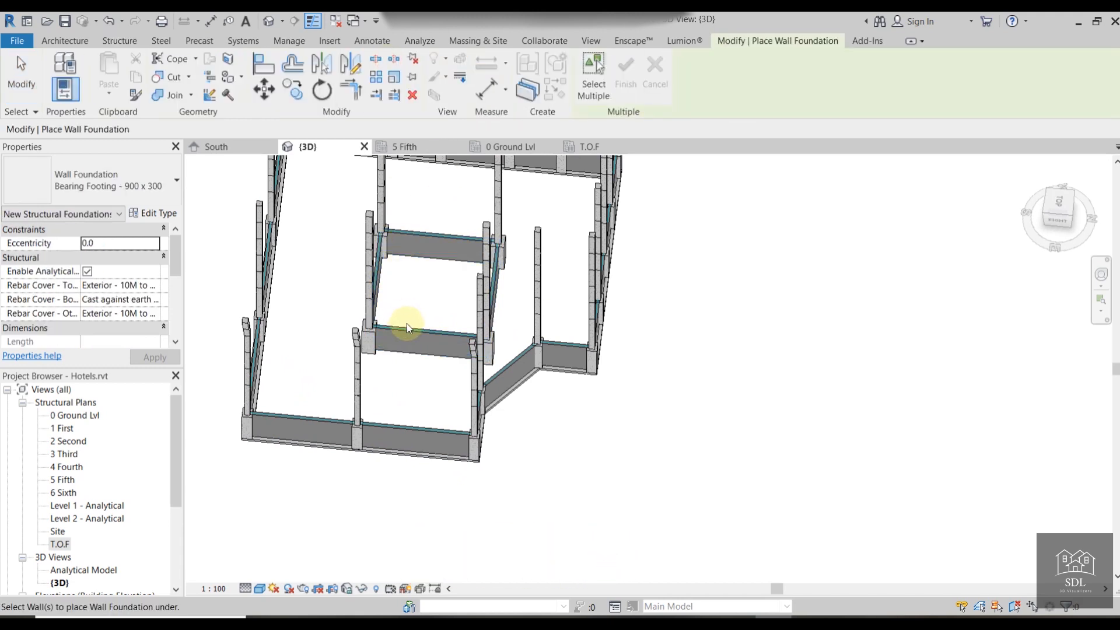
pyautogui.press('Tab')
pyautogui.click(407, 329)
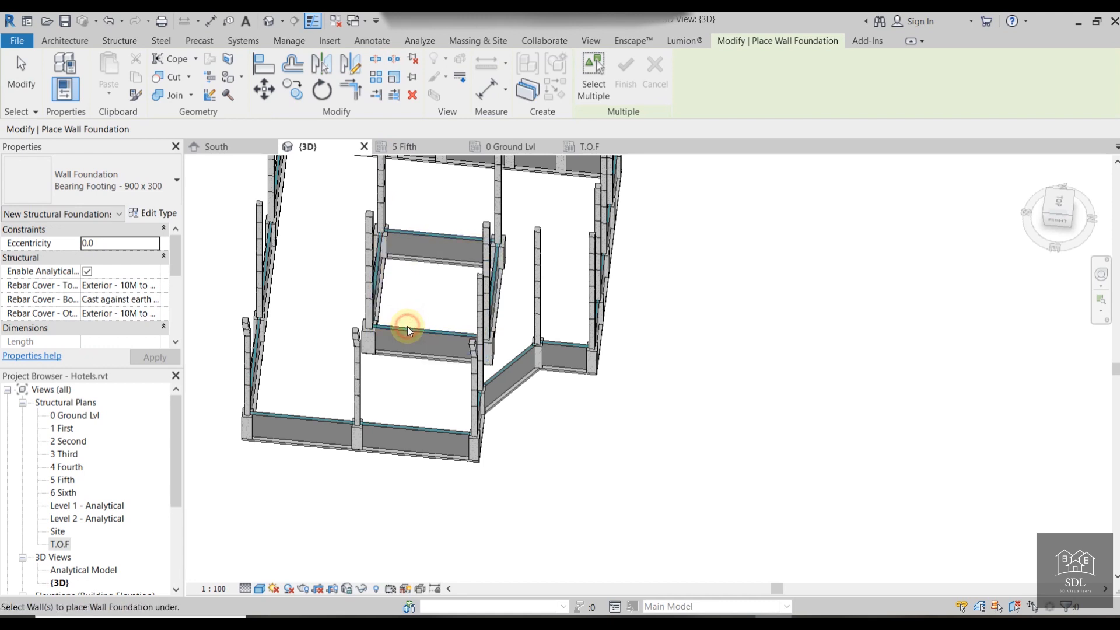
pyautogui.keyDown('shift'); pyautogui.moveTo(428, 379); pyautogui.dragTo(433, 197, button='middle'); pyautogui.keyUp('shift')
pyautogui.press('Escape')
pyautogui.press('Escape')
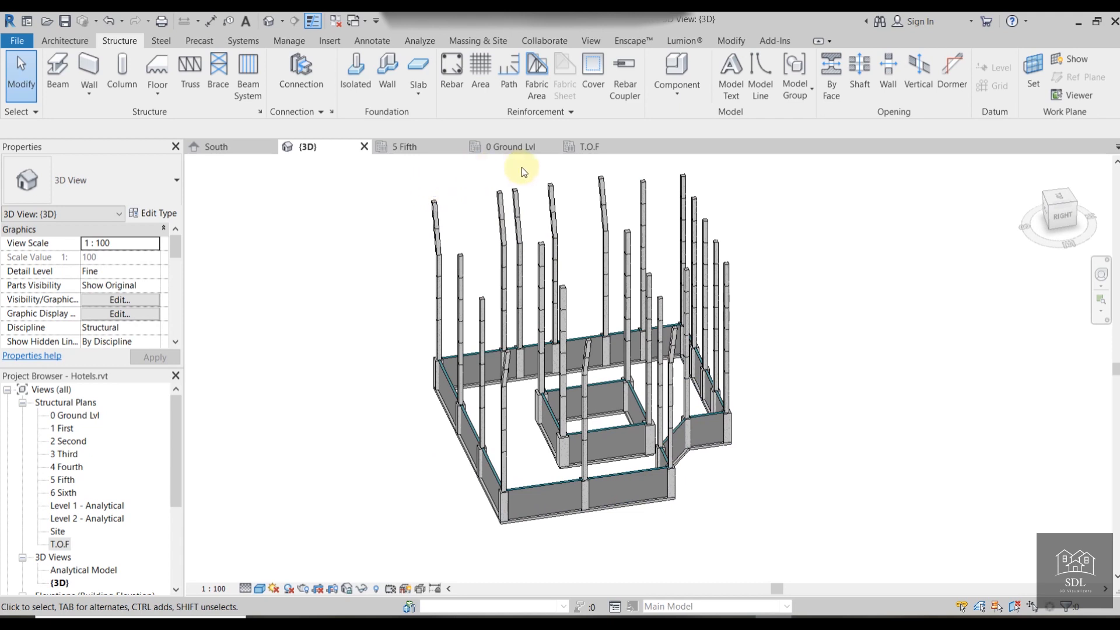
# Keep only the 0 Ground Lvl plan and the 3D view open, with the plan active.
pyautogui.click(510, 150)
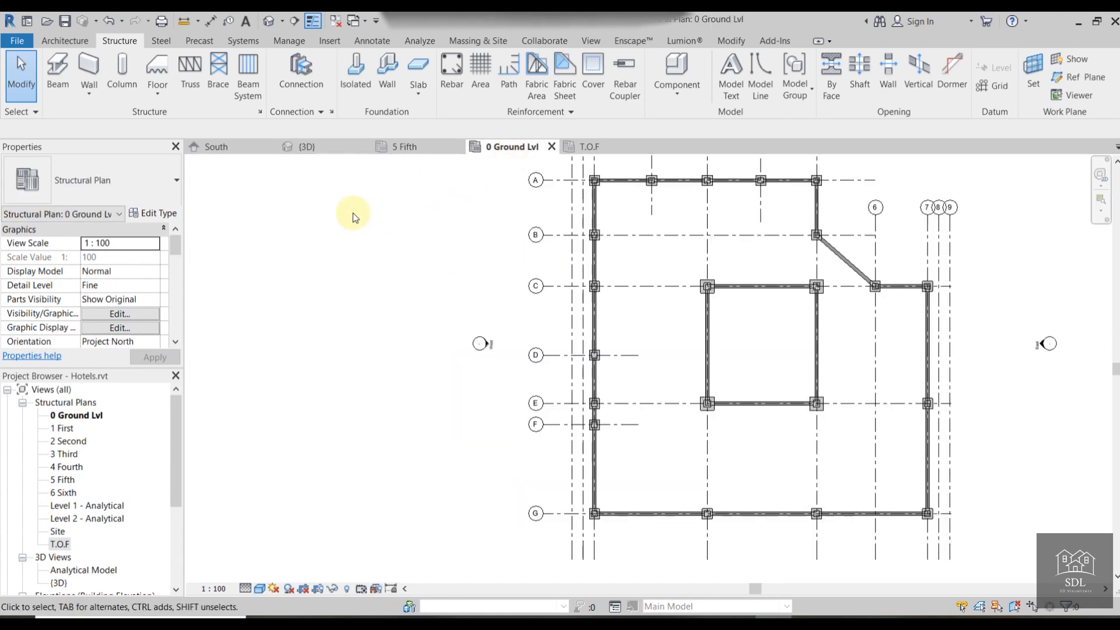
pyautogui.click(336, 21)
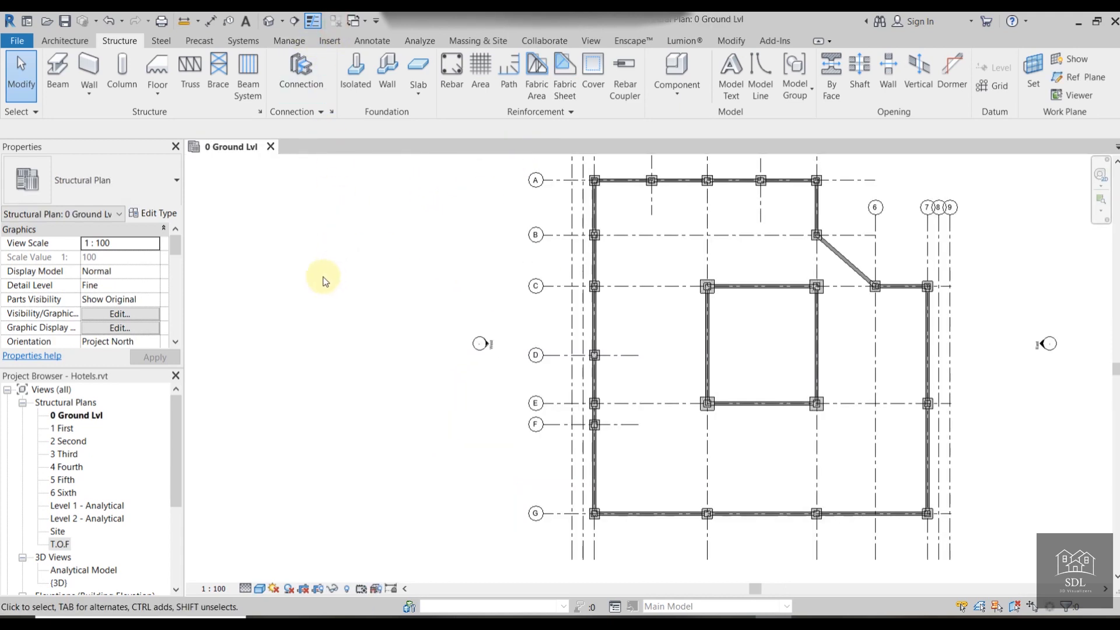
pyautogui.click(269, 22)
pyautogui.hotkey('ctrl', 'Tab')
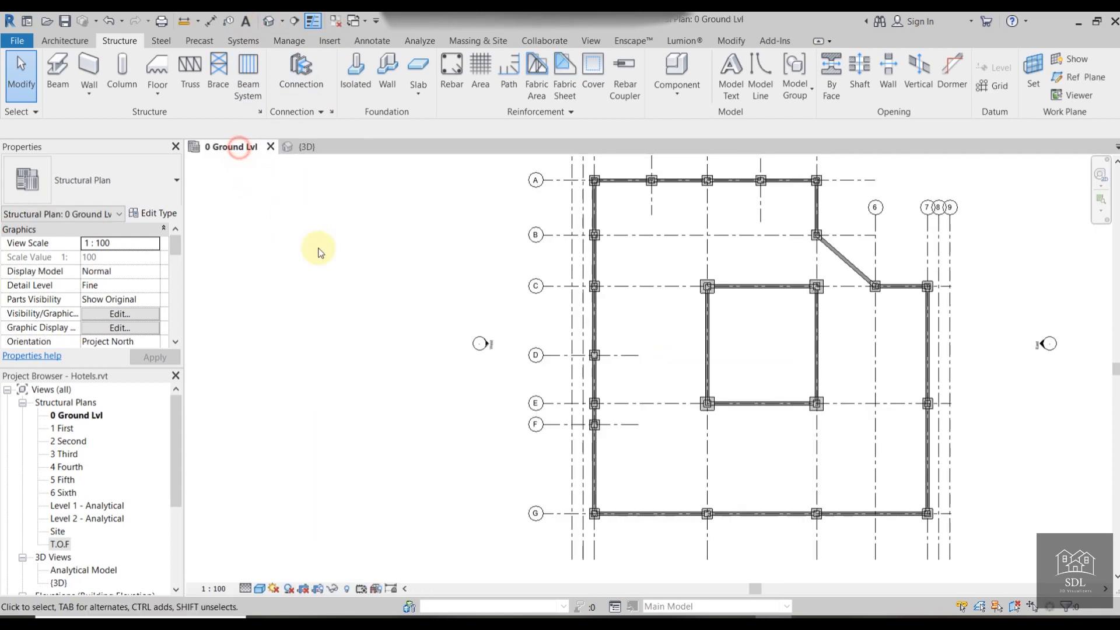
pyautogui.moveTo(790, 376); pyautogui.dragTo(601, 394, button='middle')
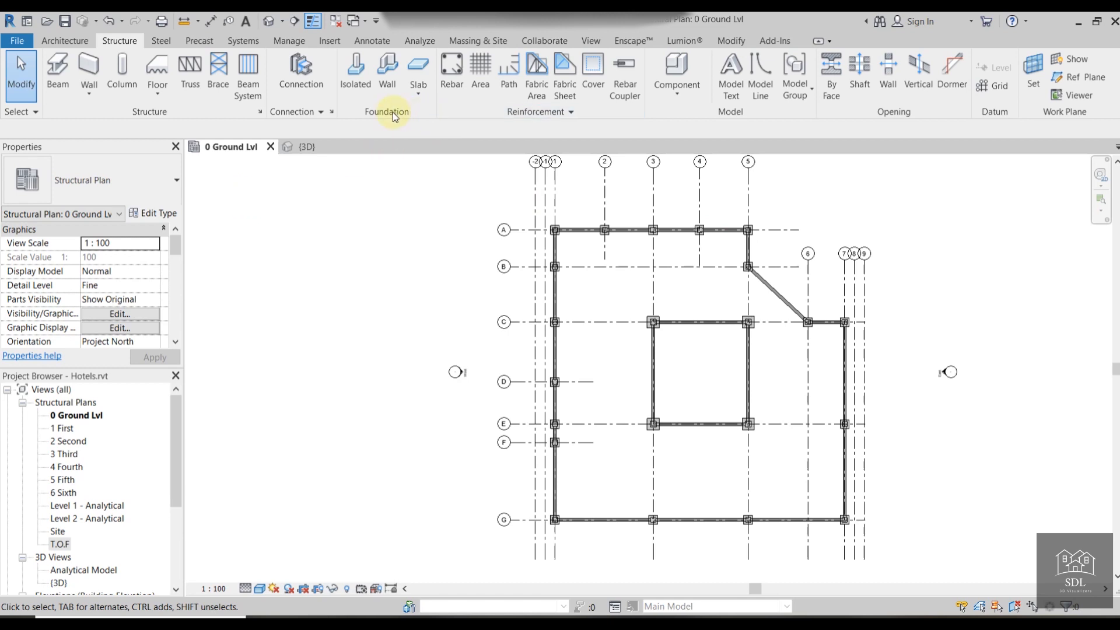
# Start a 150mm Foundation Slab on 0 Ground Lvl and create its boundary from the whole outer wall chain.
pyautogui.click(421, 97)
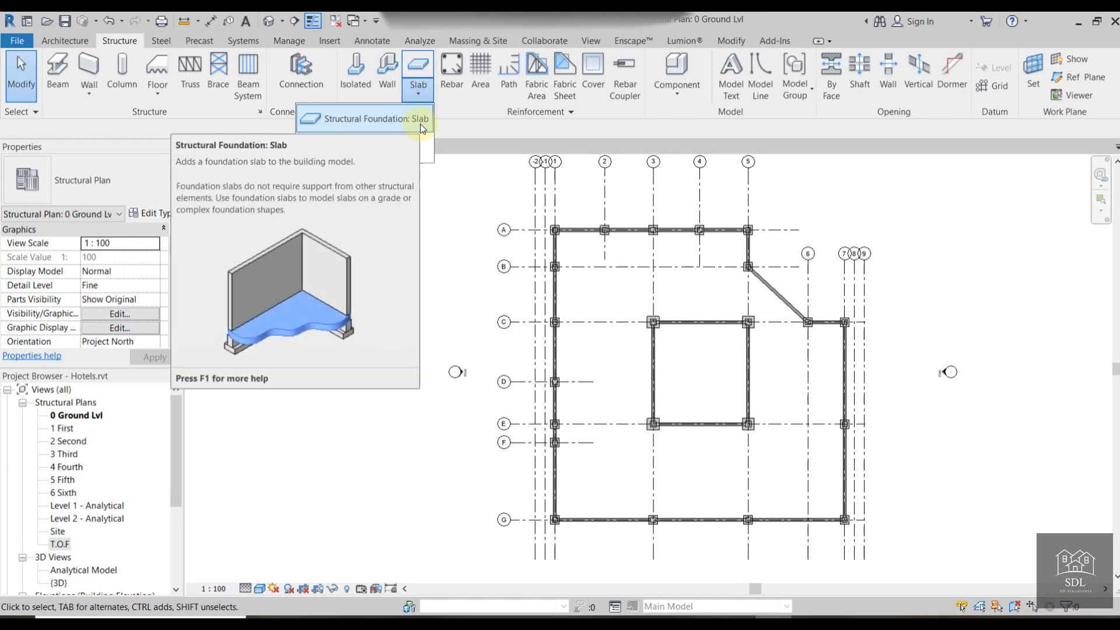
pyautogui.click(156, 96)
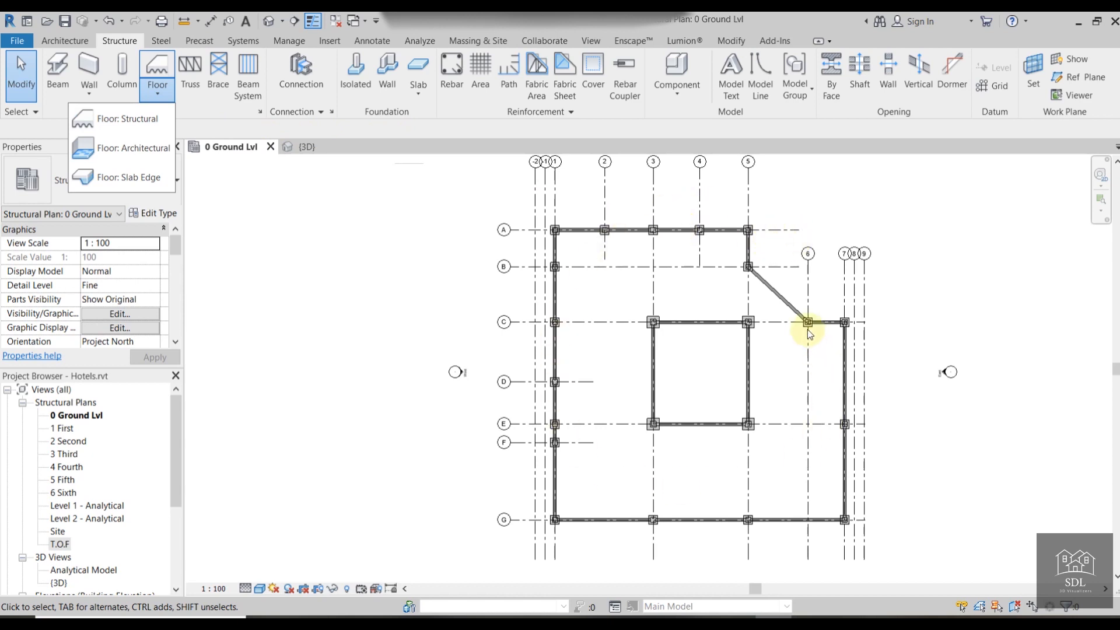
pyautogui.click(421, 93)
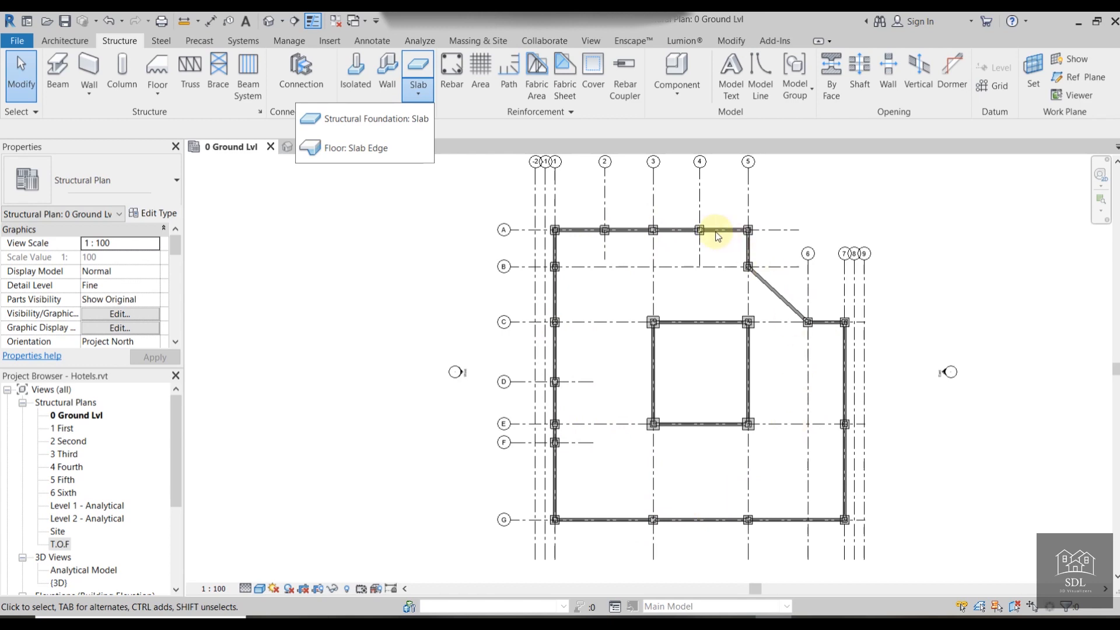
pyautogui.click(393, 125)
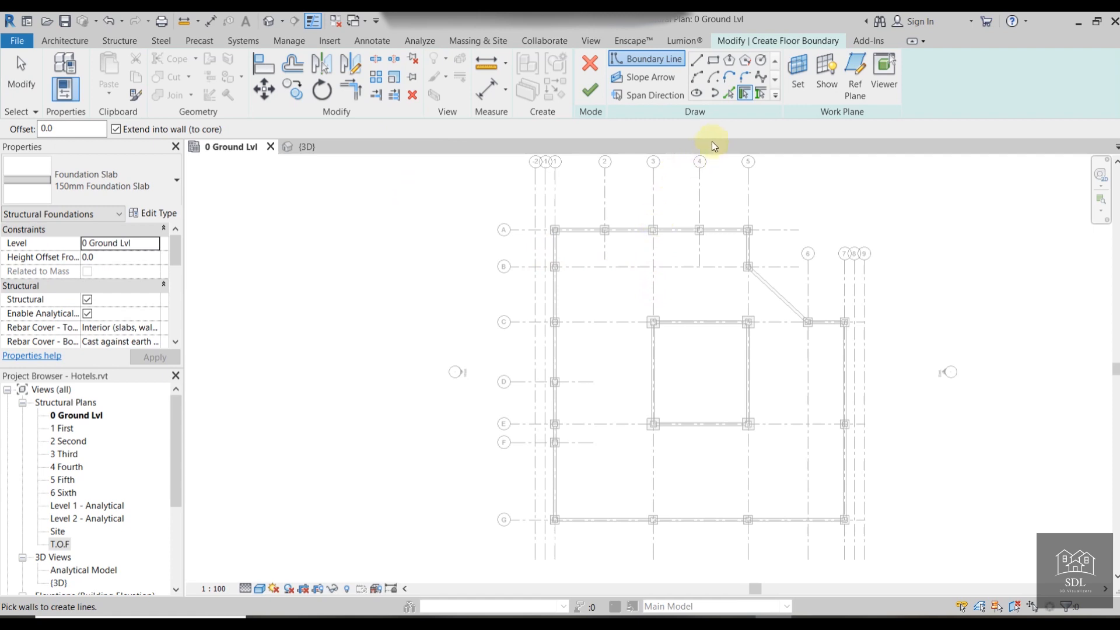
pyautogui.click(742, 97)
pyautogui.scroll(3, 567, 251)
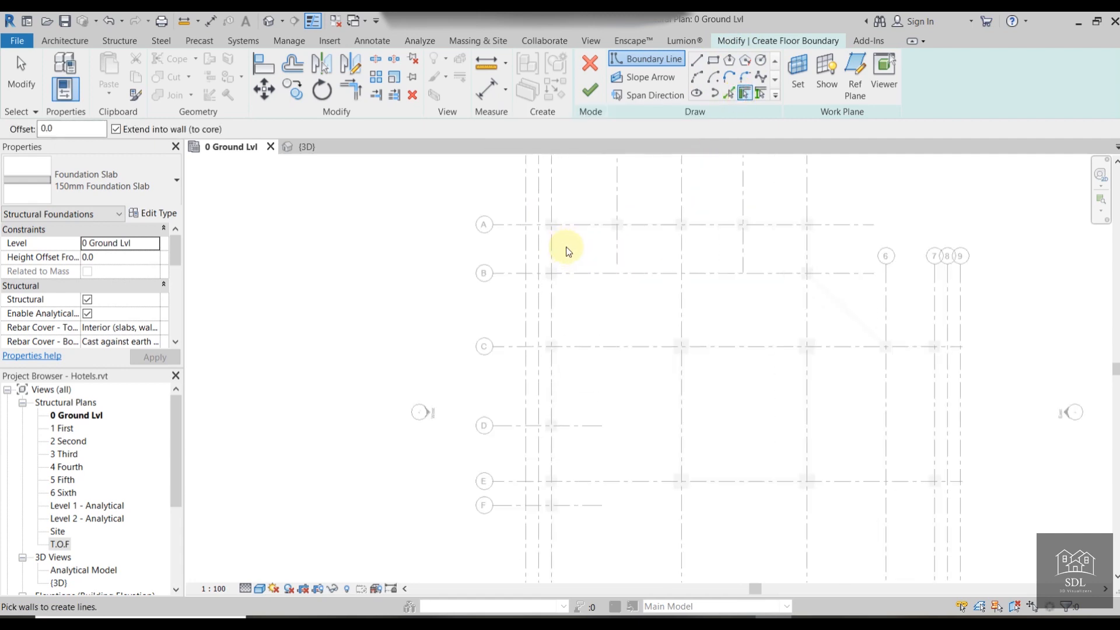
pyautogui.scroll(-2, 548, 247)
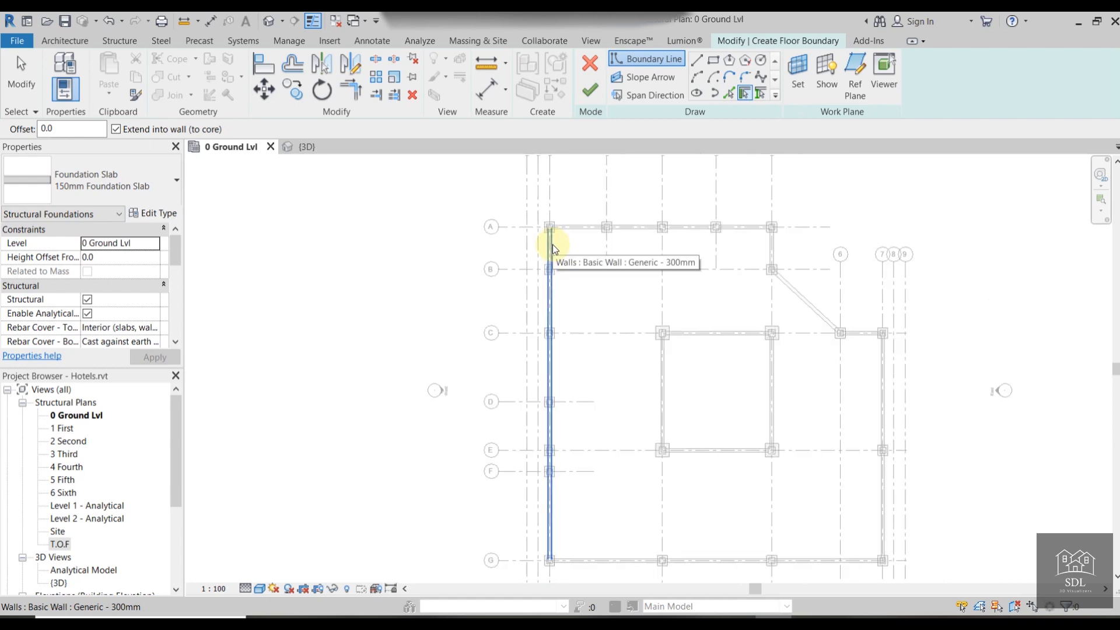
pyautogui.press('Tab')
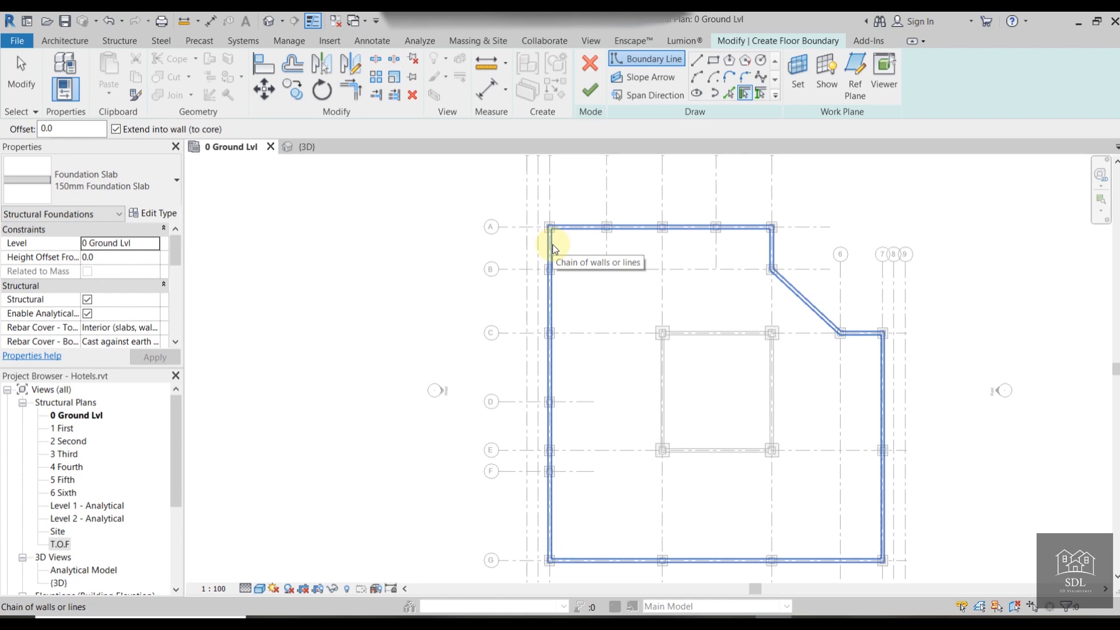
pyautogui.click(552, 243)
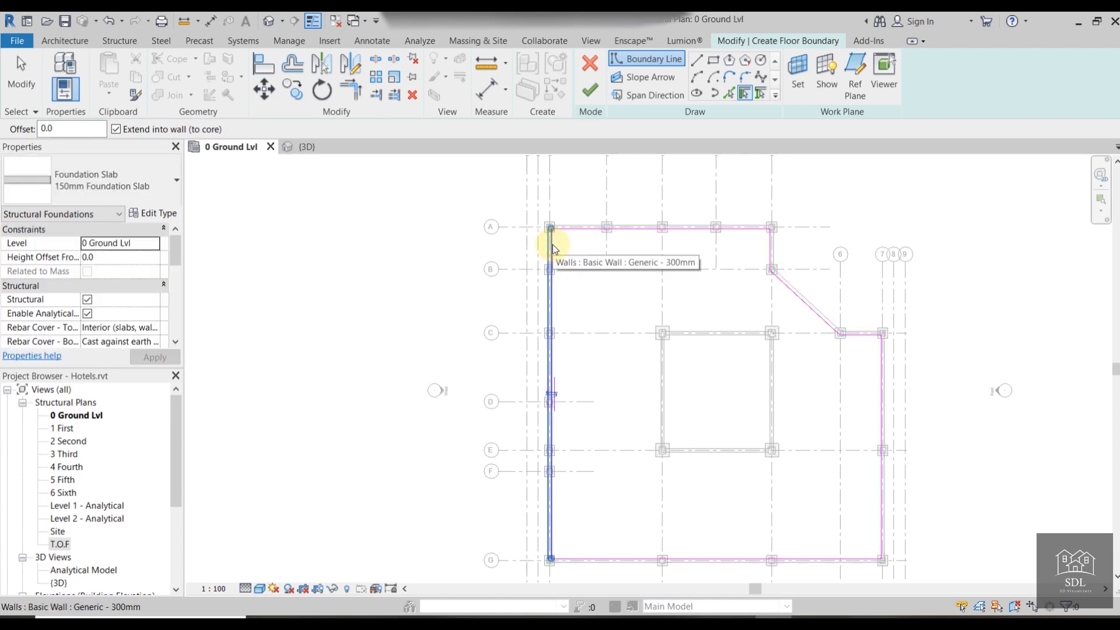
# Examine how the slab boundary lines up with the wall faces at the corner of grids A and 5.
pyautogui.scroll(-2, 748, 285)
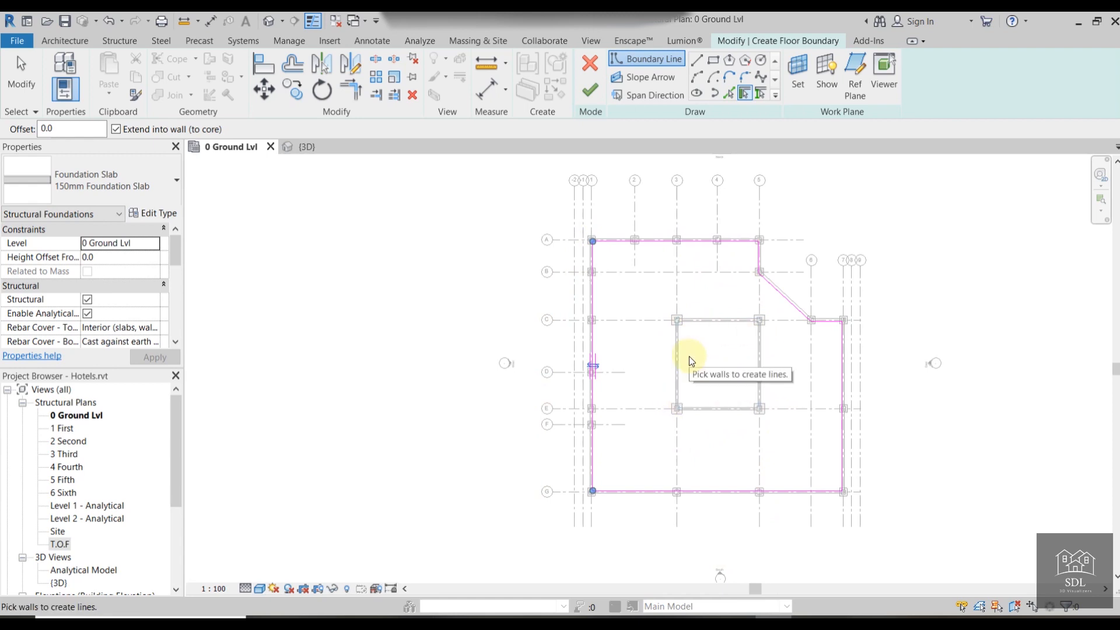
pyautogui.scroll(6, 770, 242)
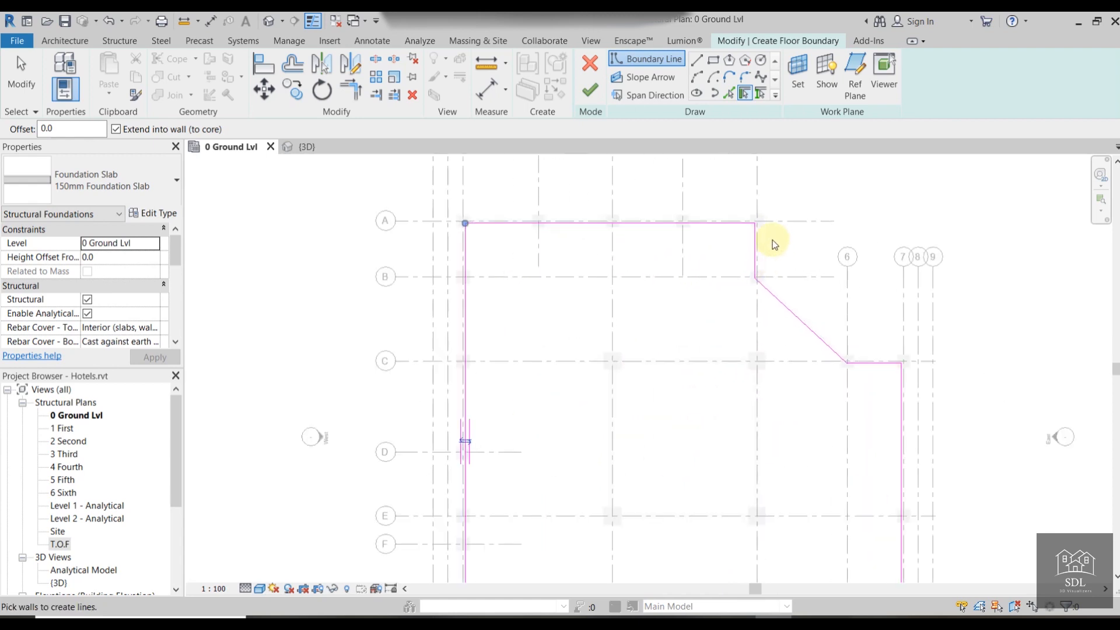
pyautogui.scroll(3, 761, 200)
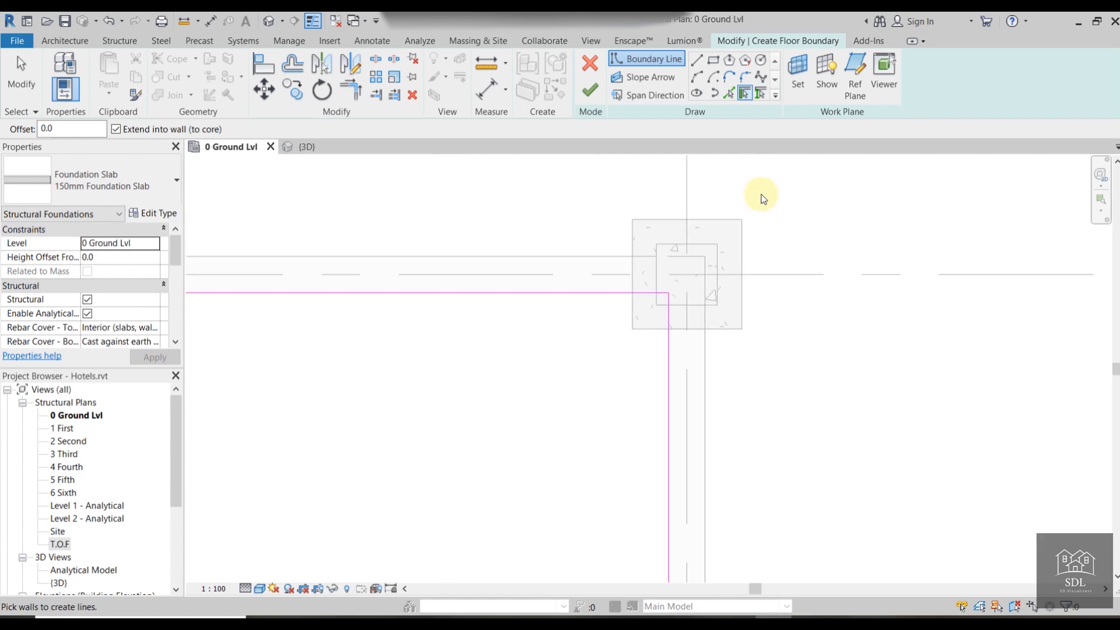
pyautogui.scroll(1, 675, 303)
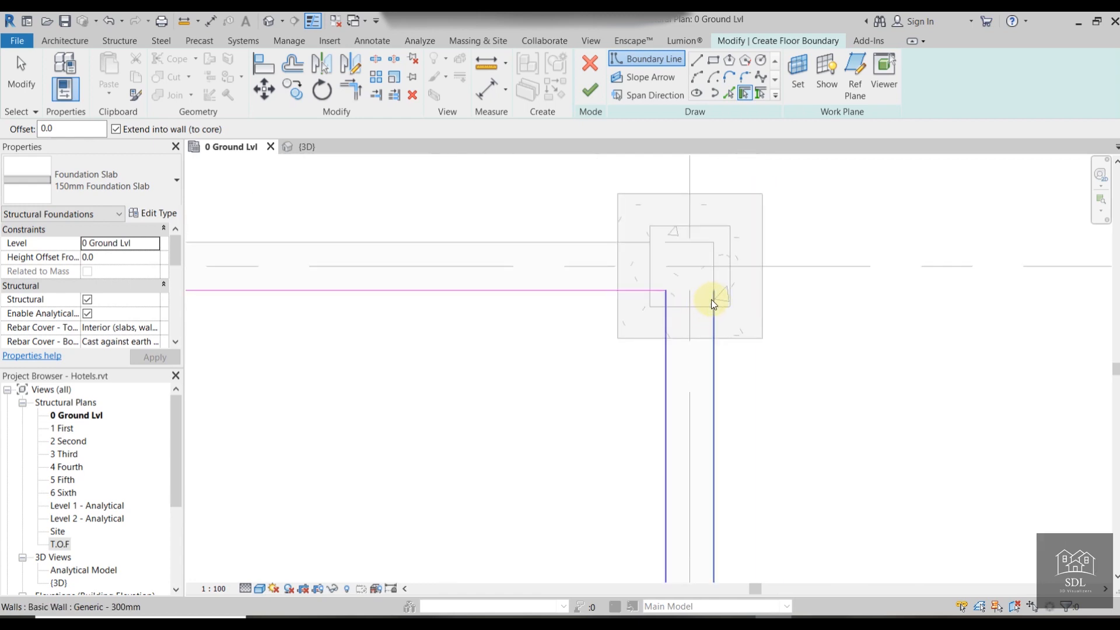
pyautogui.click(665, 291)
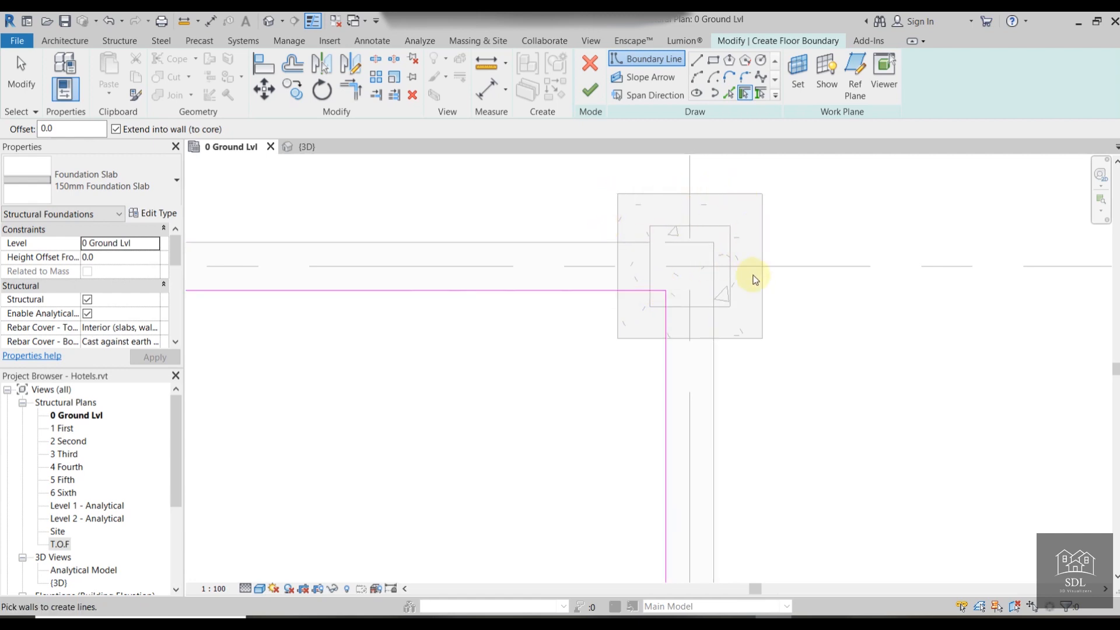
pyautogui.scroll(-2, 761, 328)
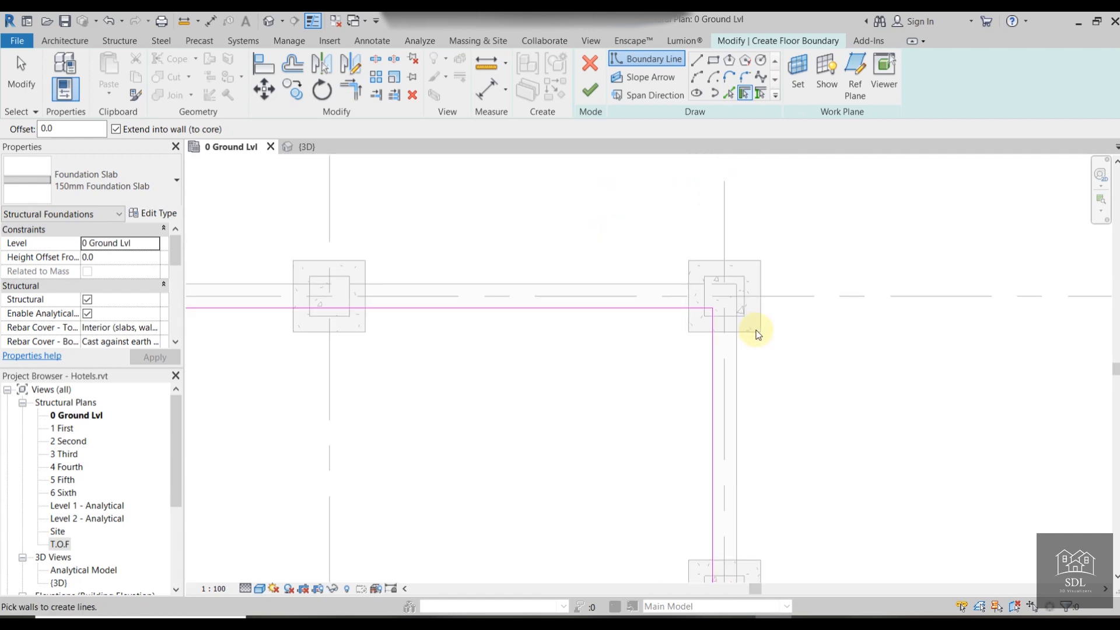
pyautogui.scroll(1, 759, 331)
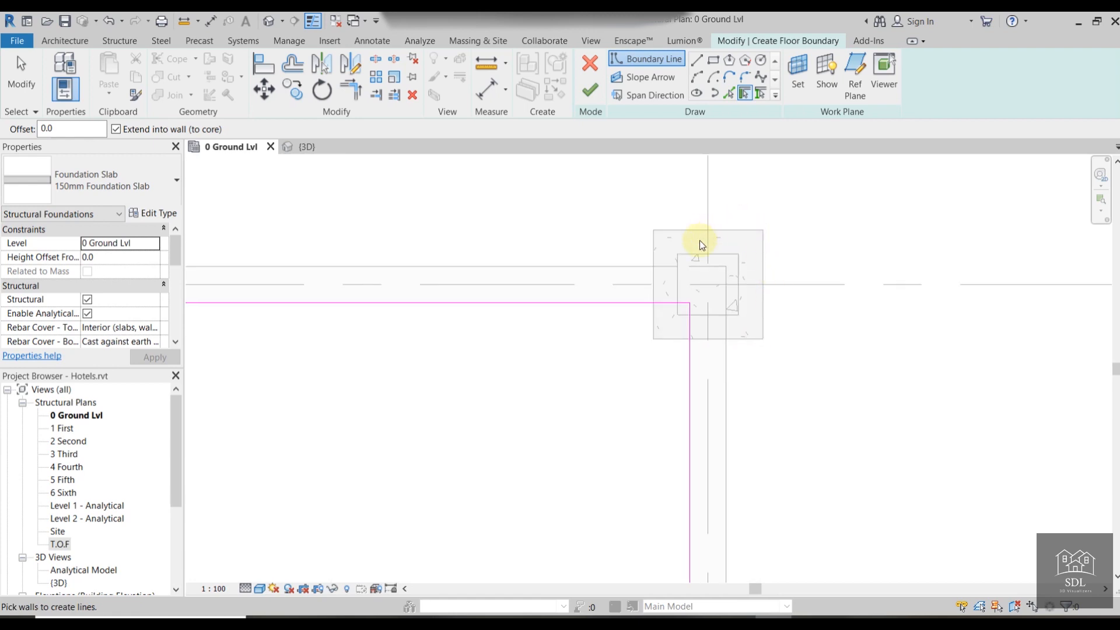
pyautogui.scroll(-10, 707, 350)
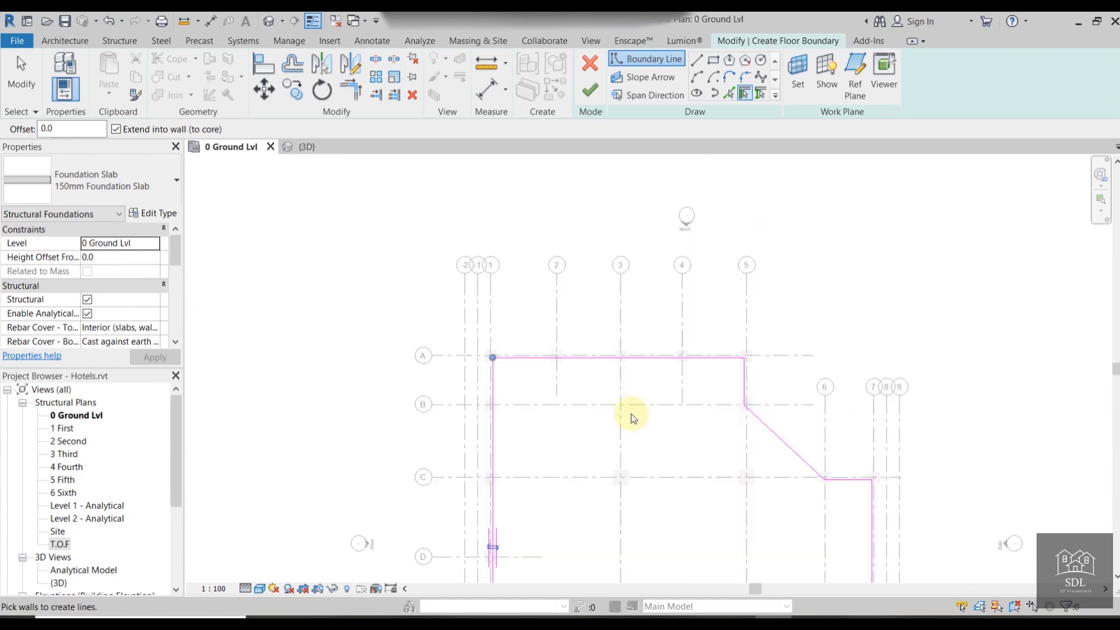
# Flip the slab boundary to the outer face of the outer walls and check it at the A-5 corner.
pyautogui.scroll(8, 500, 387)
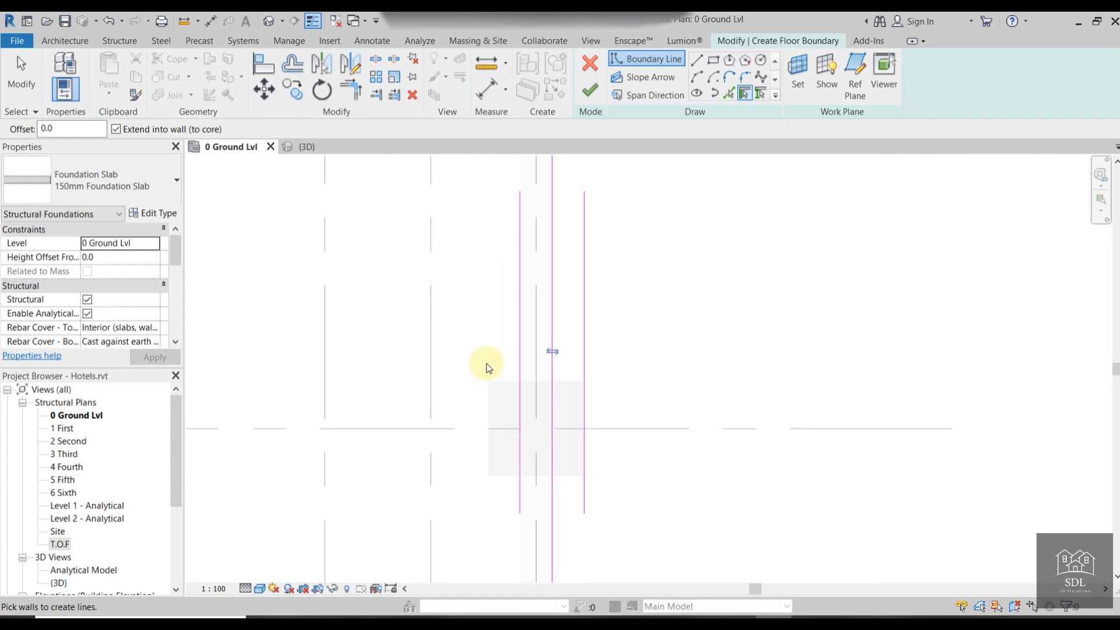
pyautogui.scroll(-6, 600, 348)
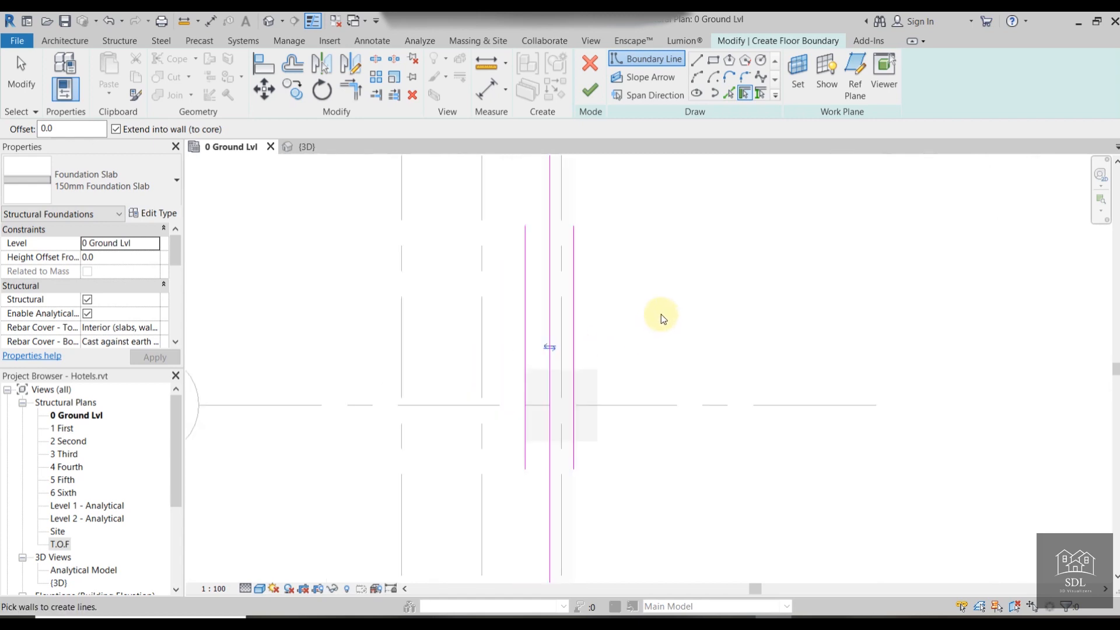
pyautogui.scroll(6, 771, 337)
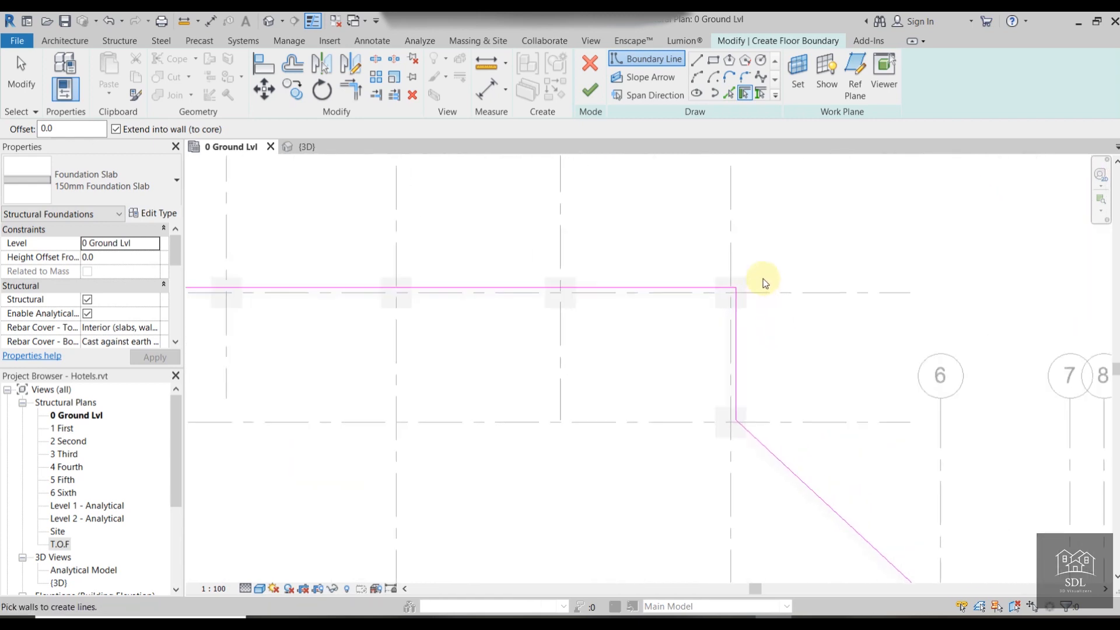
pyautogui.scroll(2, 757, 292)
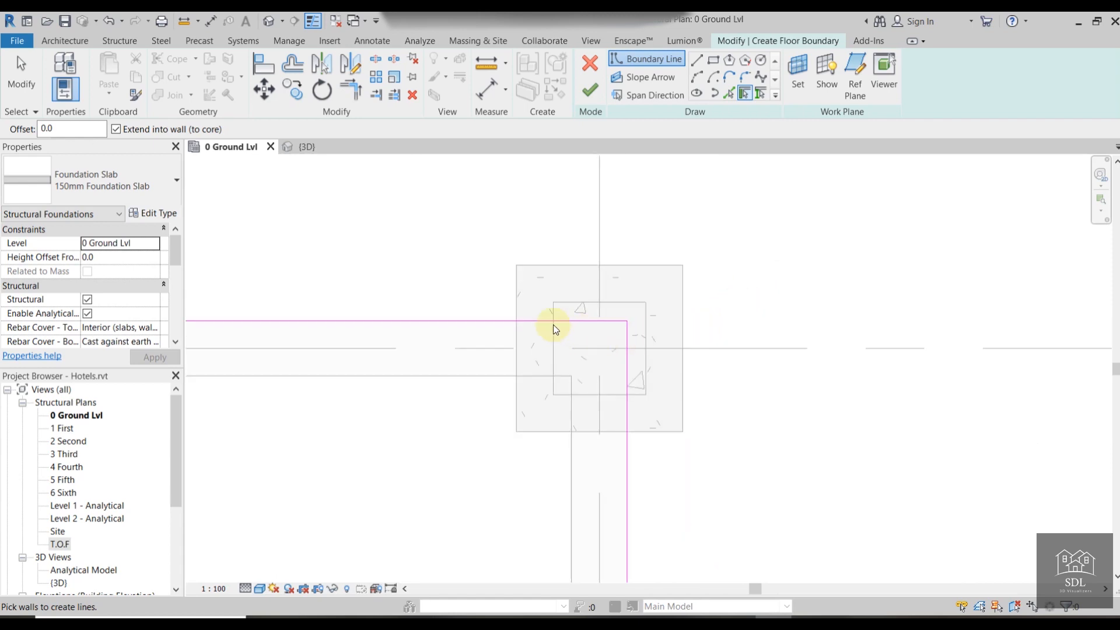
pyautogui.scroll(-5, 770, 286)
pyautogui.scroll(-6, 799, 276)
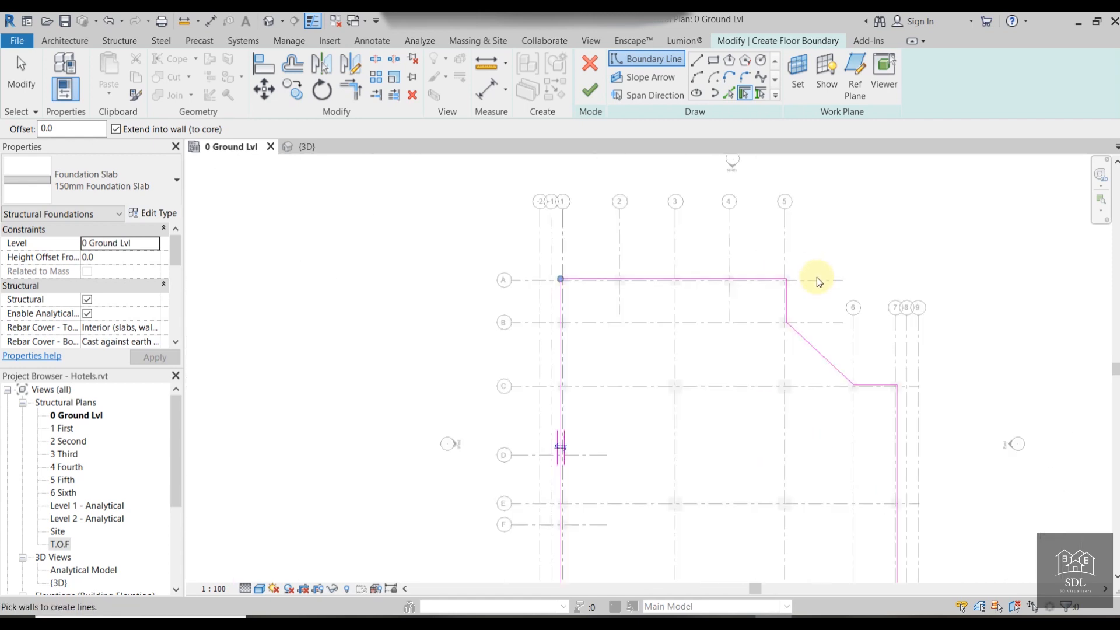
# Finish the foundation slab without attaching the walls to its bottom and without cutting the overlapping volume out of the walls.
pyautogui.click(593, 88)
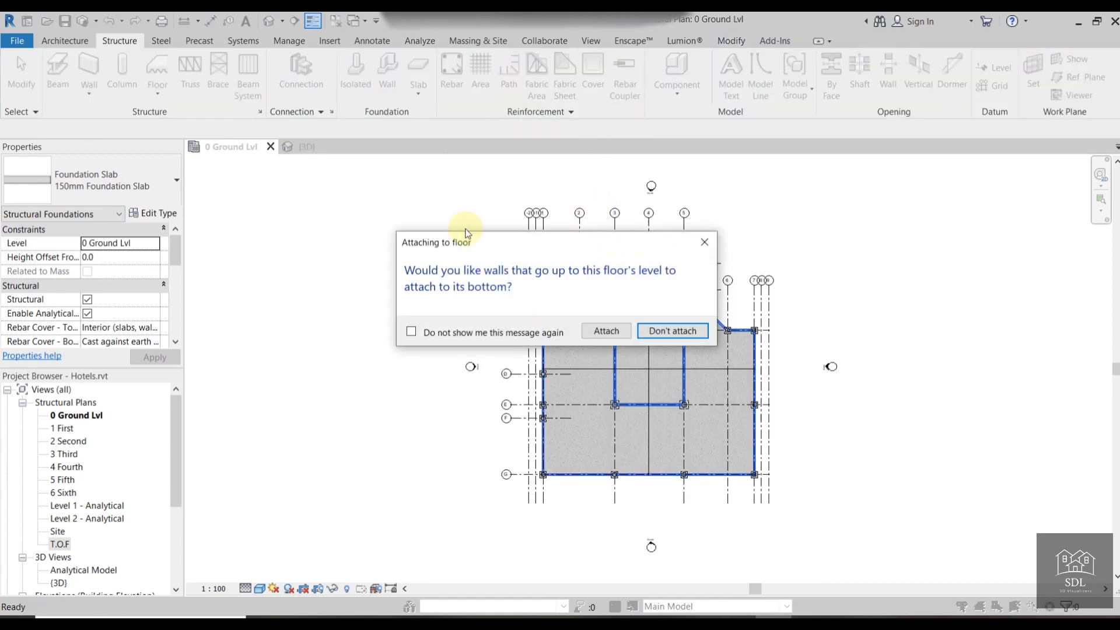
pyautogui.click(675, 331)
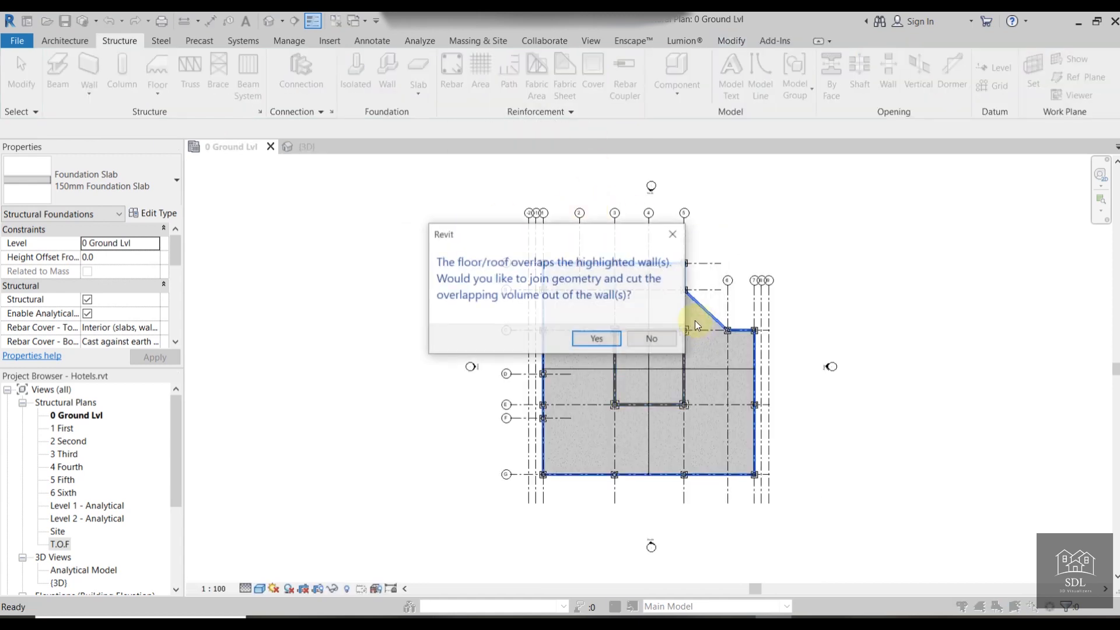
pyautogui.click(655, 335)
pyautogui.click(433, 228)
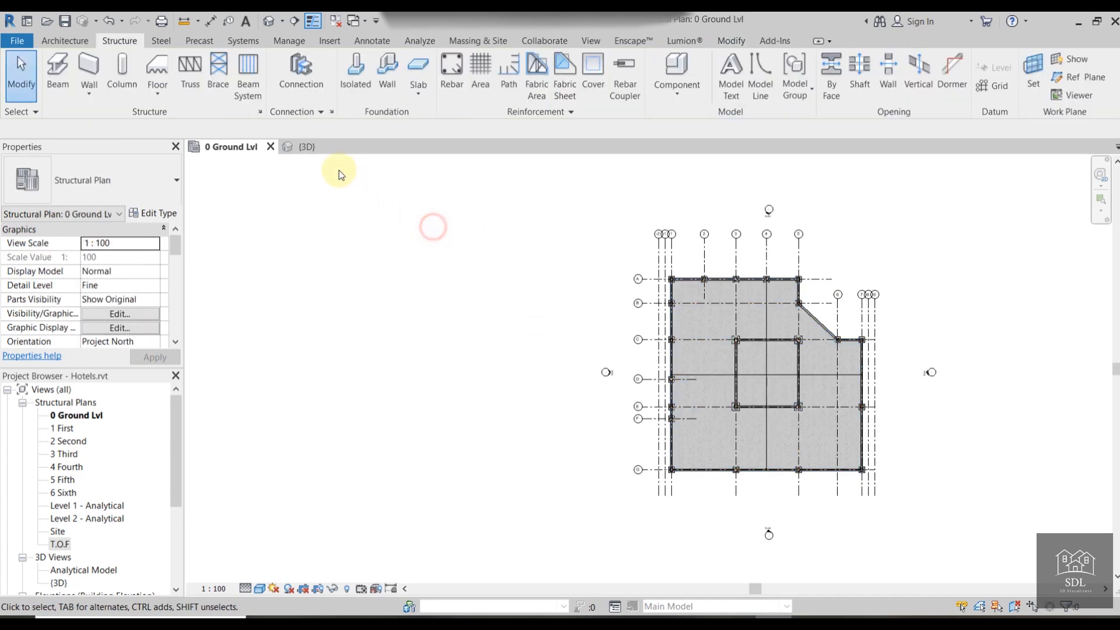
# Inspect the new foundation slab in the 3D view, including where its edge meets the outer walls and column bases.
pyautogui.click(324, 151)
pyautogui.keyDown('shift'); pyautogui.moveTo(821, 467); pyautogui.dragTo(977, 442, button='middle'); pyautogui.keyUp('shift')
pyautogui.scroll(5, 850, 539)
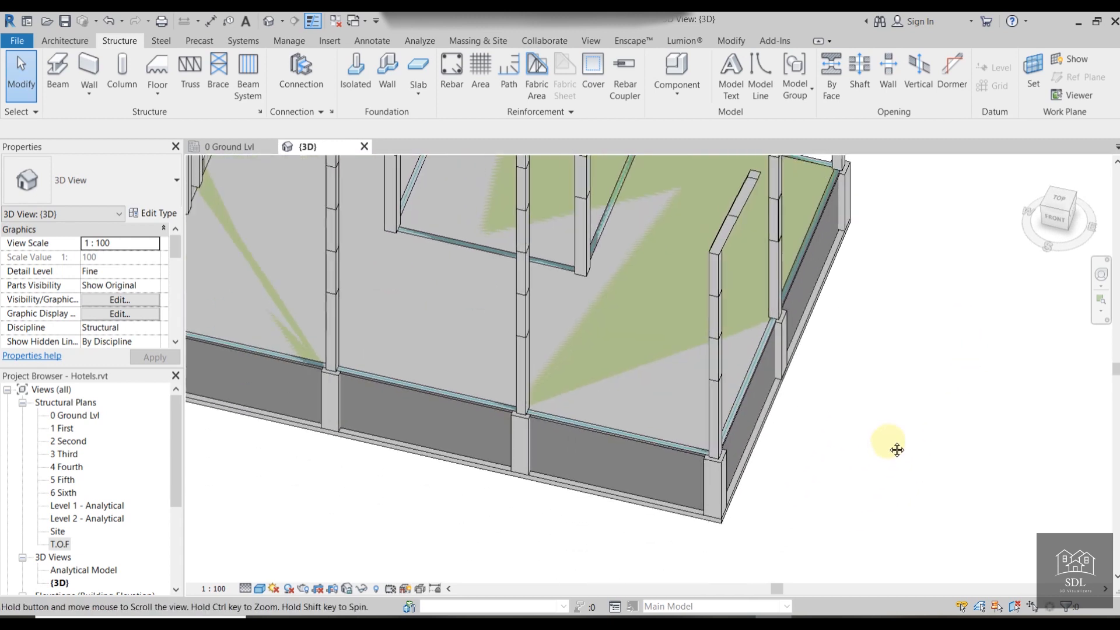
pyautogui.keyDown('shift'); pyautogui.moveTo(897, 436); pyautogui.dragTo(811, 205, button='middle'); pyautogui.keyUp('shift')
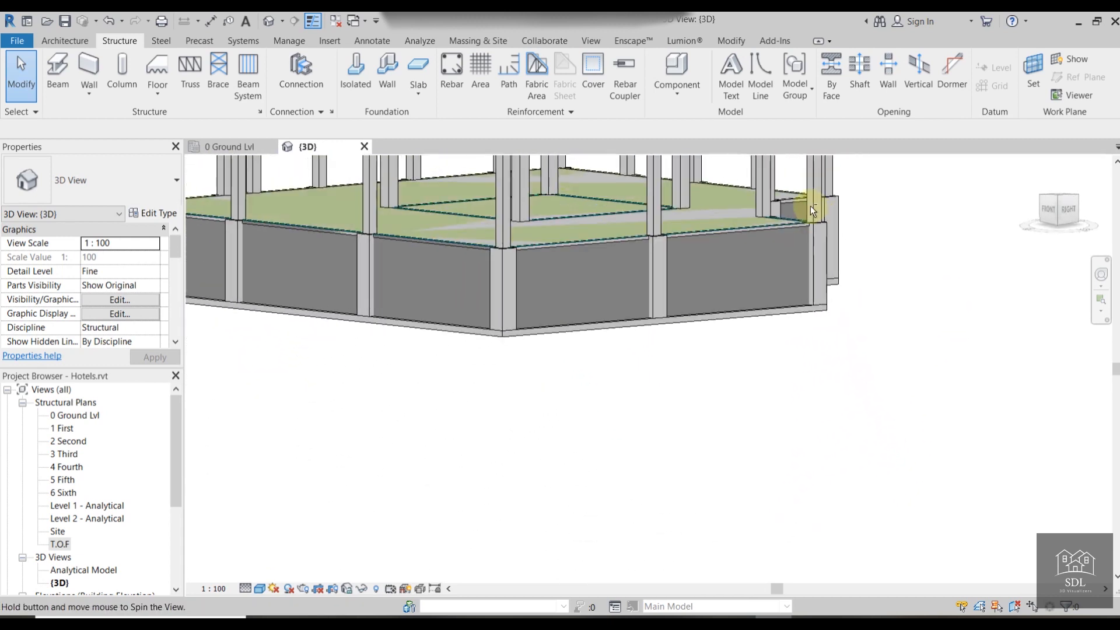
pyautogui.scroll(5, 802, 221)
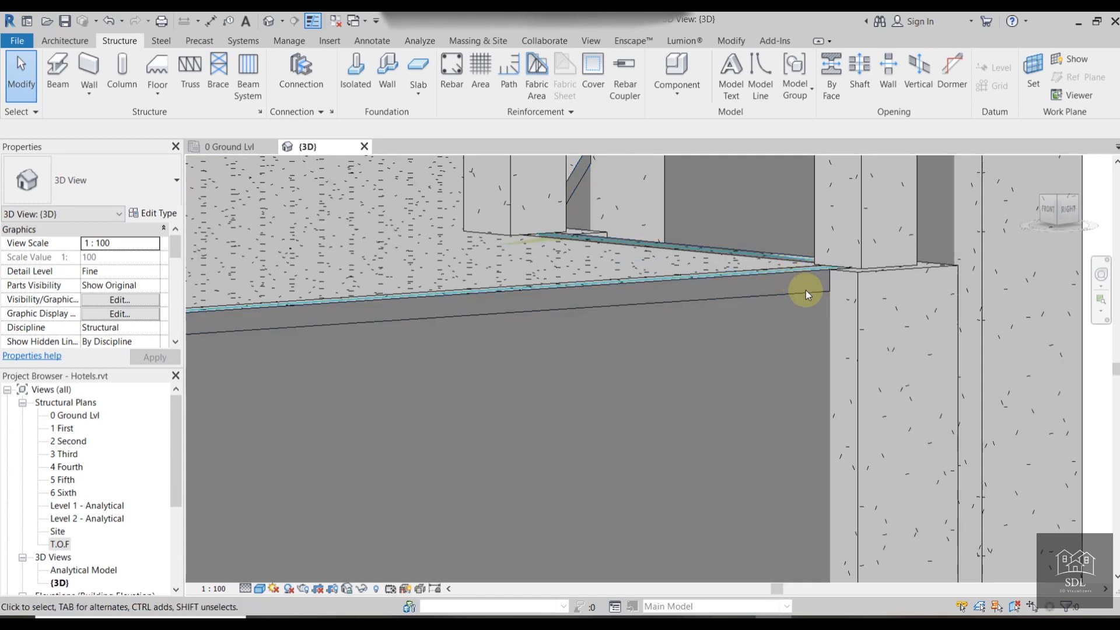
pyautogui.scroll(-4, 808, 290)
pyautogui.scroll(-3, 809, 291)
pyautogui.keyDown('shift'); pyautogui.moveTo(782, 333); pyautogui.dragTo(999, 474, button='middle'); pyautogui.keyUp('shift')
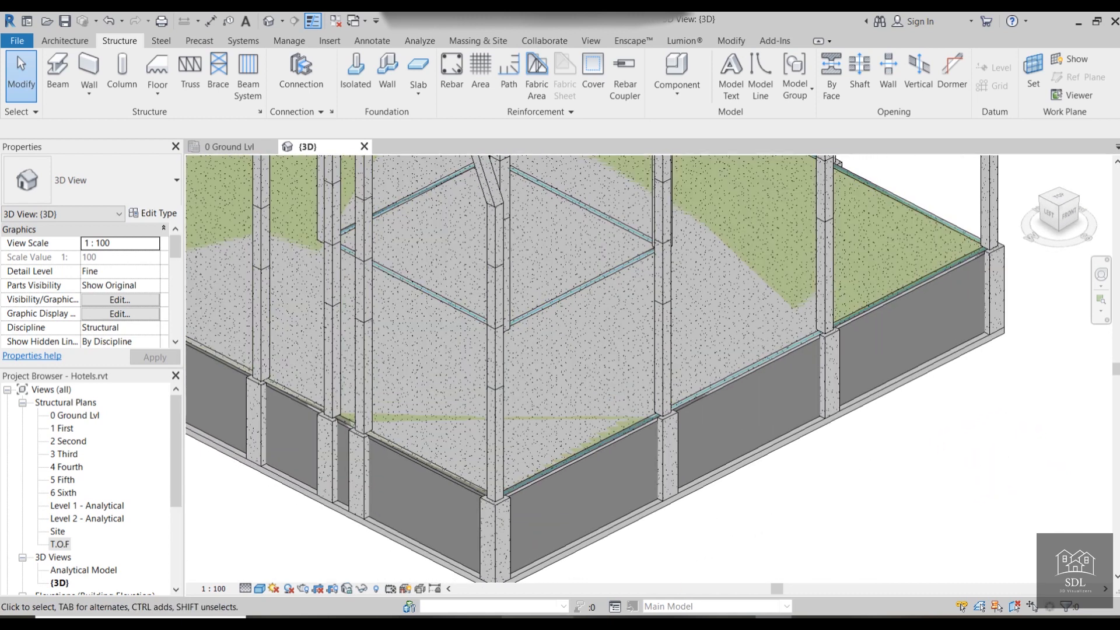
# Hide the analytical model in the 3D view and check the analytical model categories in its Visibility/Graphic Overrides.
pyautogui.scroll(-5, 596, 509)
pyautogui.keyDown('shift'); pyautogui.moveTo(597, 508); pyautogui.dragTo(569, 520, button='middle'); pyautogui.keyUp('shift')
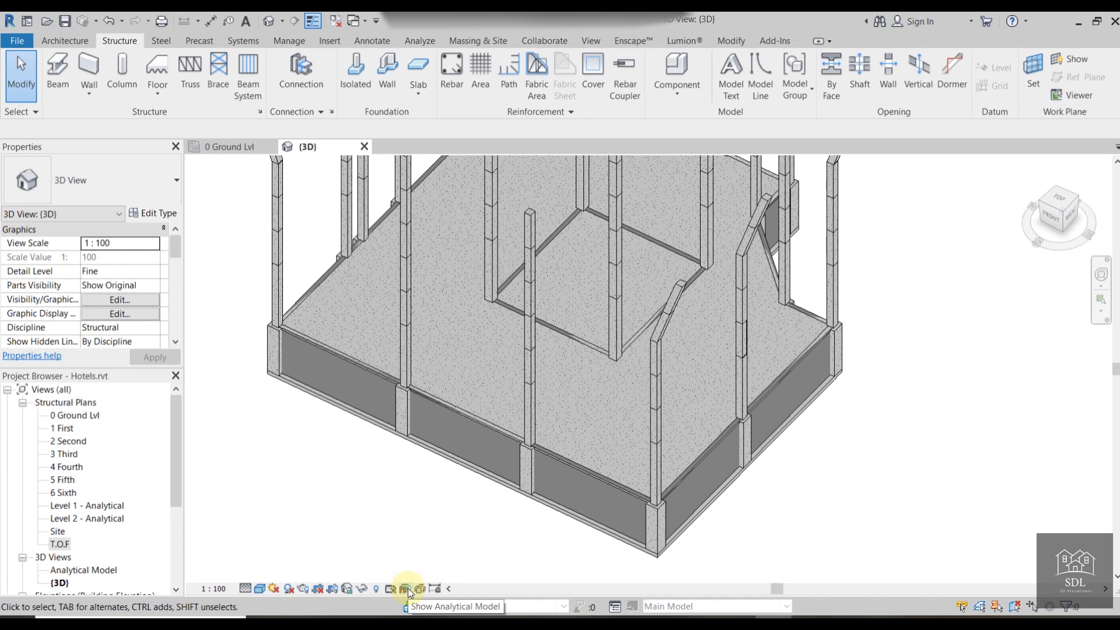
pyautogui.press('g')
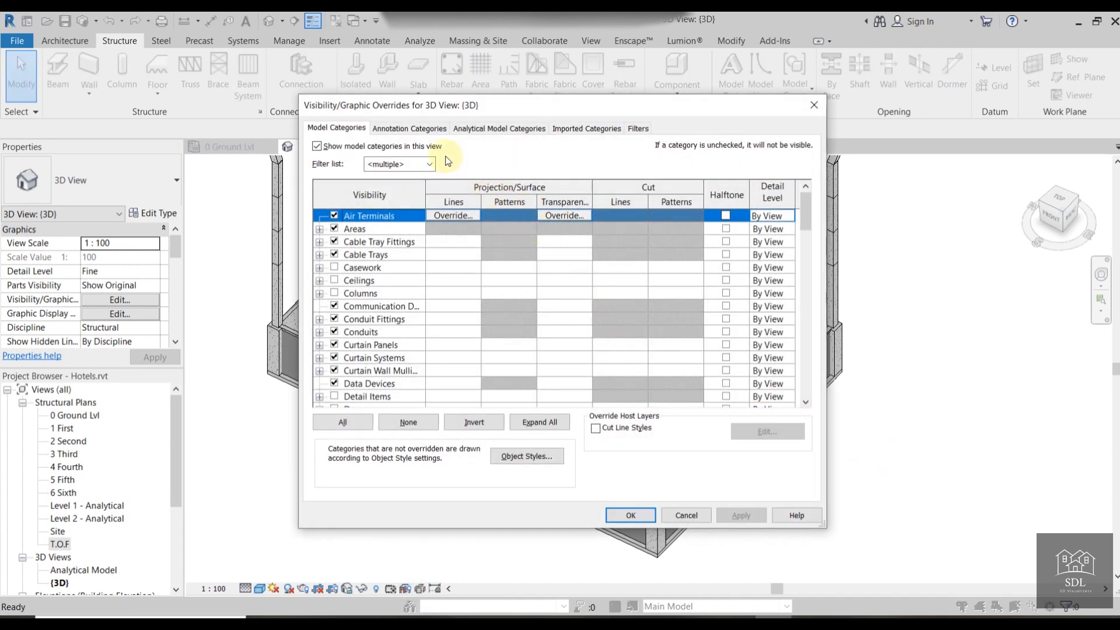
pyautogui.click(480, 129)
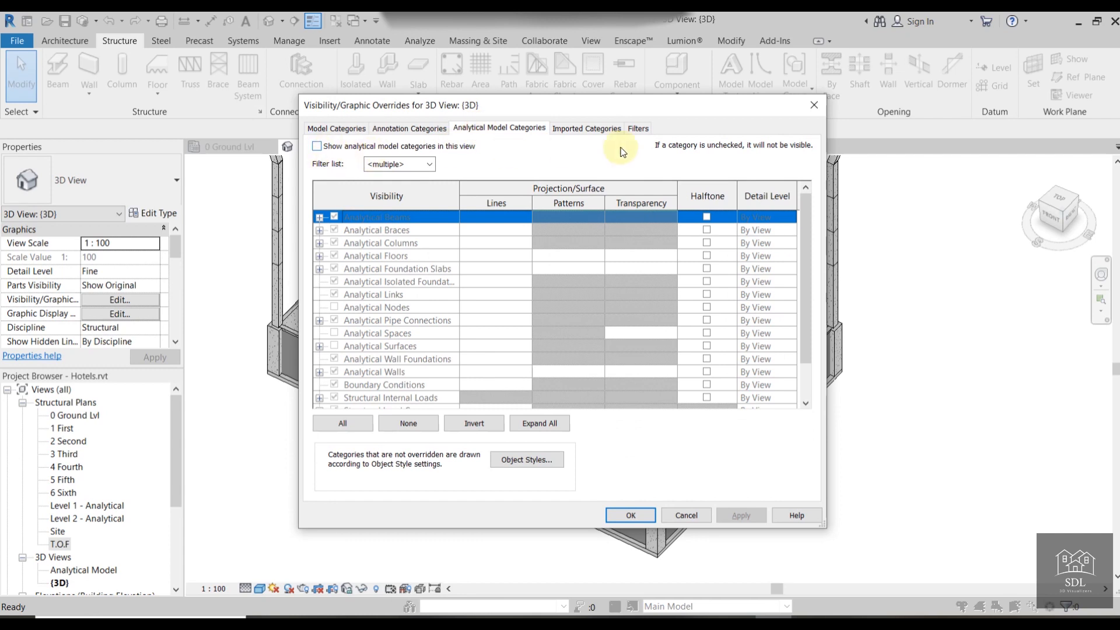
pyautogui.click(814, 105)
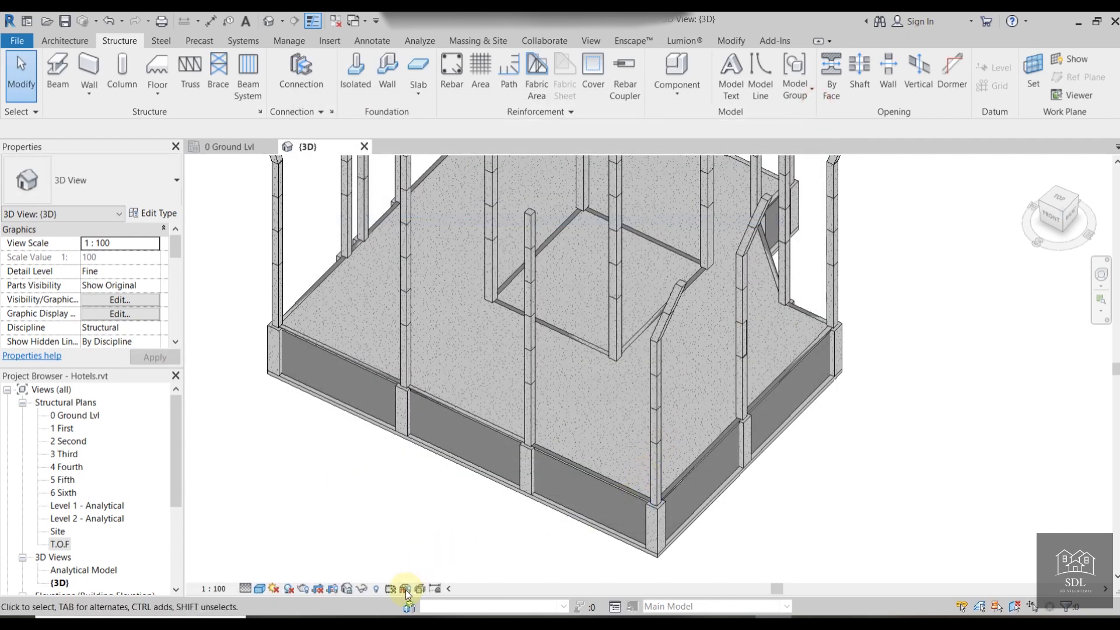
pyautogui.click(405, 589)
pyautogui.click(405, 589)
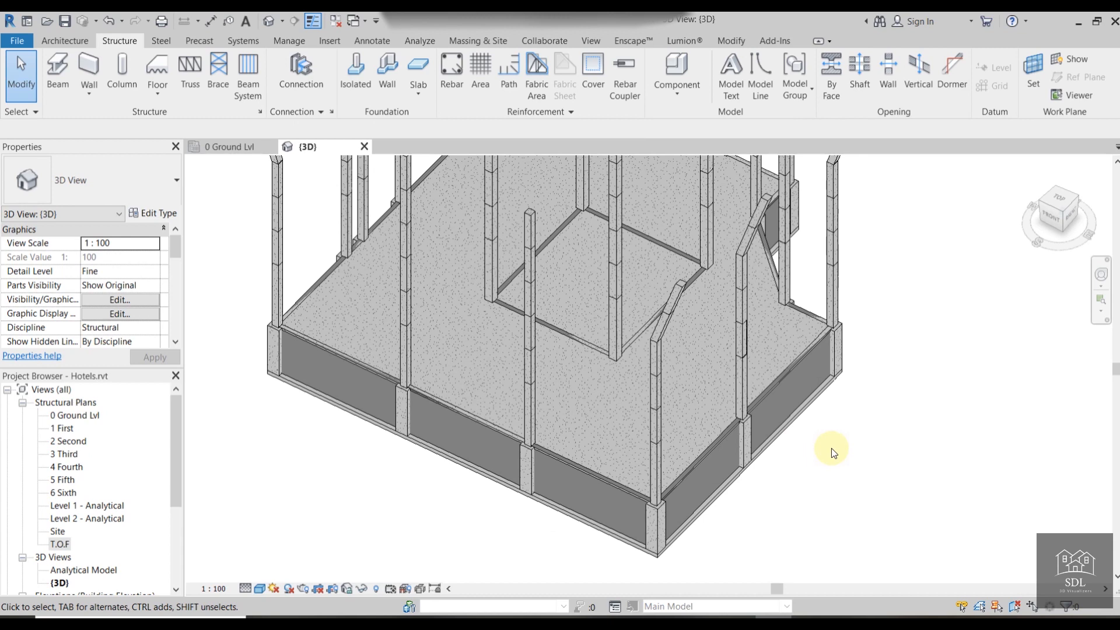
# Inspect the foundation slab's edge around the angled wall in the 3D view.
pyautogui.keyDown('shift'); pyautogui.moveTo(853, 449); pyautogui.dragTo(764, 324, button='middle'); pyautogui.keyUp('shift')
pyautogui.scroll(4, 767, 322)
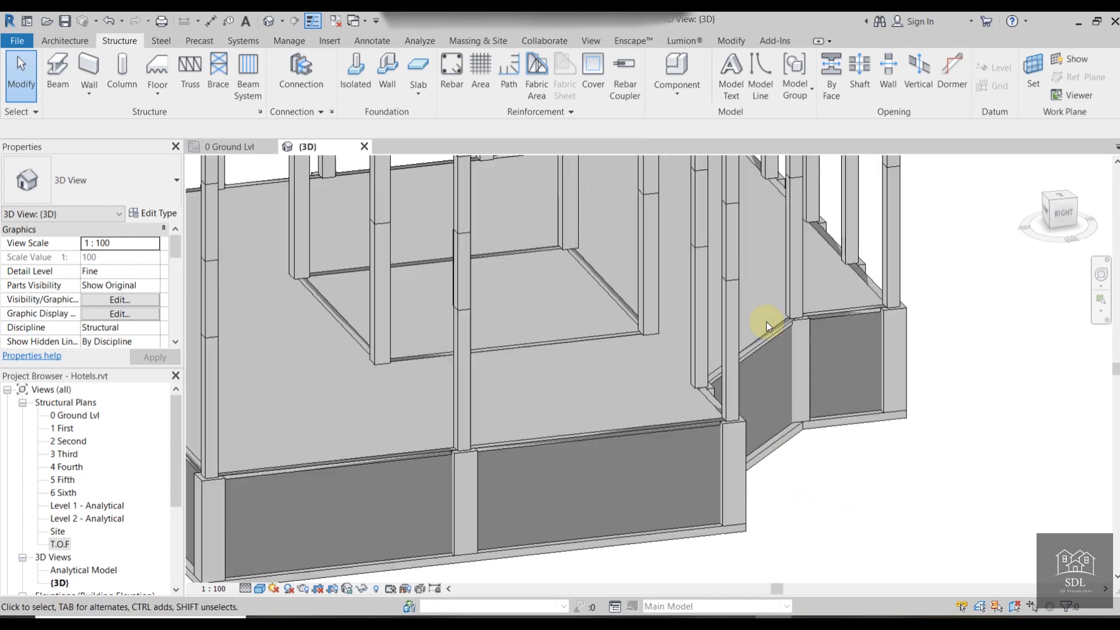
pyautogui.scroll(-1, 650, 435)
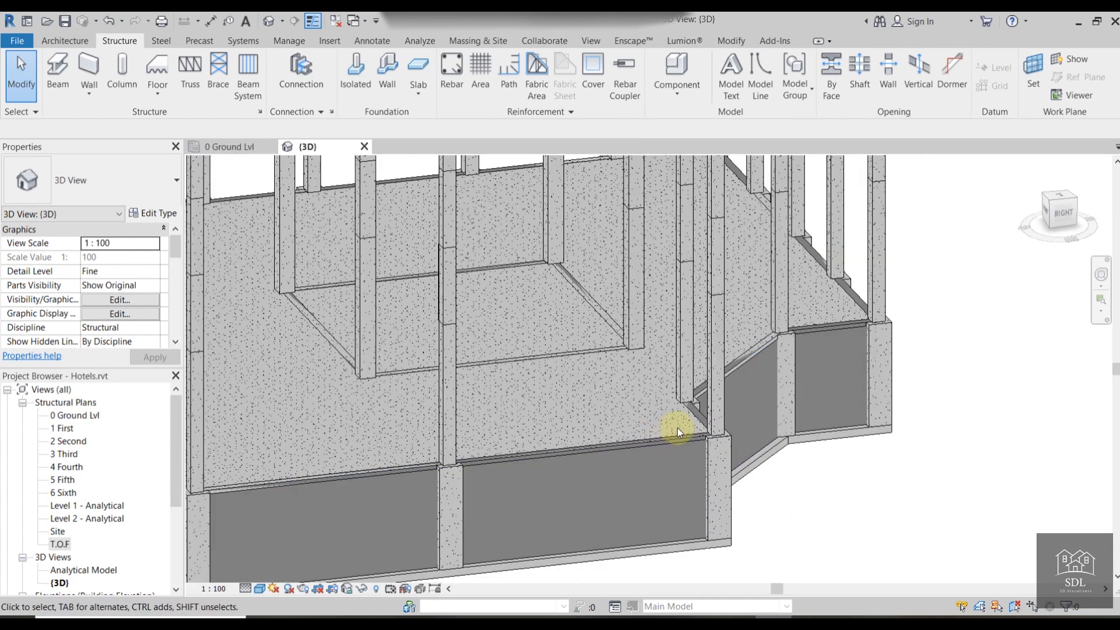
# Open the South elevation and select the 150mm Foundation Slab at 0 Ground Lvl.
pyautogui.keyDown('shift'); pyautogui.moveTo(694, 418); pyautogui.dragTo(654, 567, button='middle'); pyautogui.keyUp('shift')
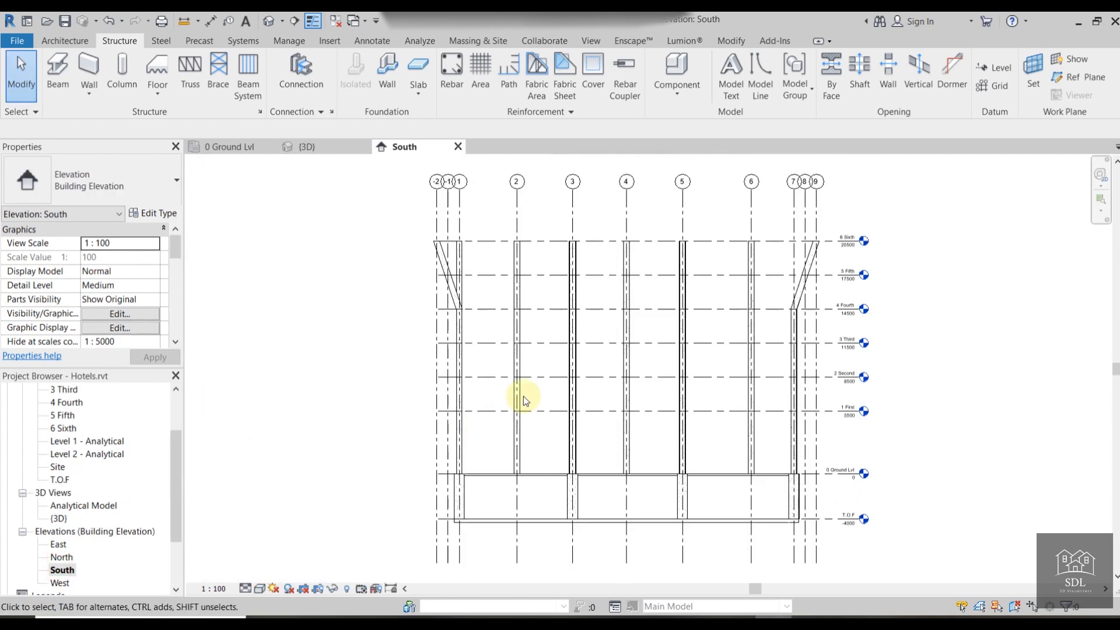
pyautogui.scroll(5, 571, 464)
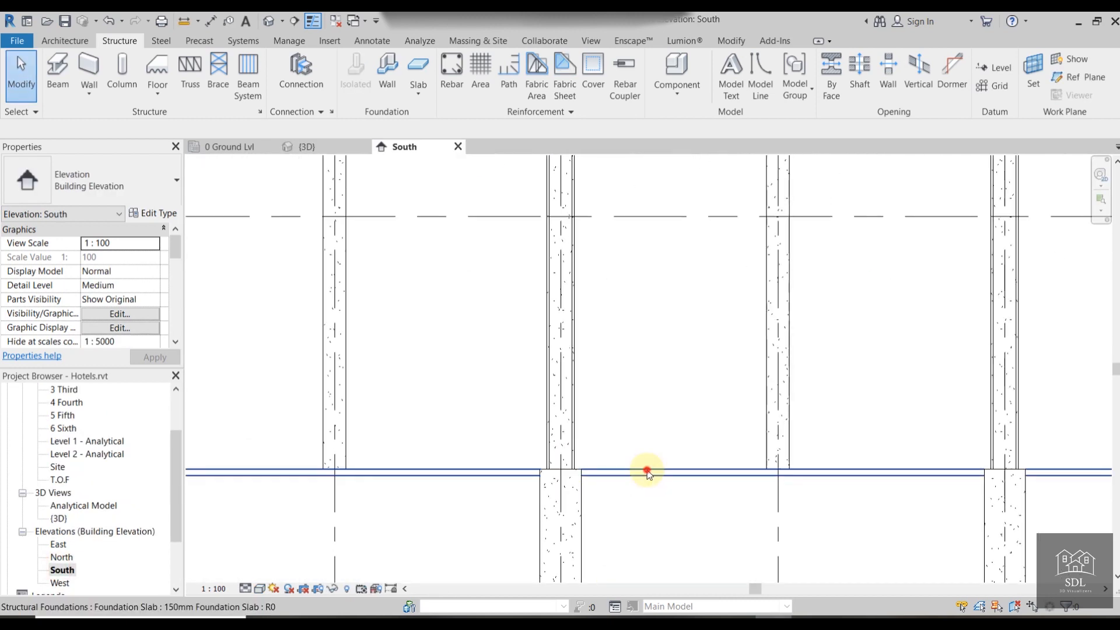
pyautogui.click(648, 471)
pyautogui.scroll(-5, 678, 391)
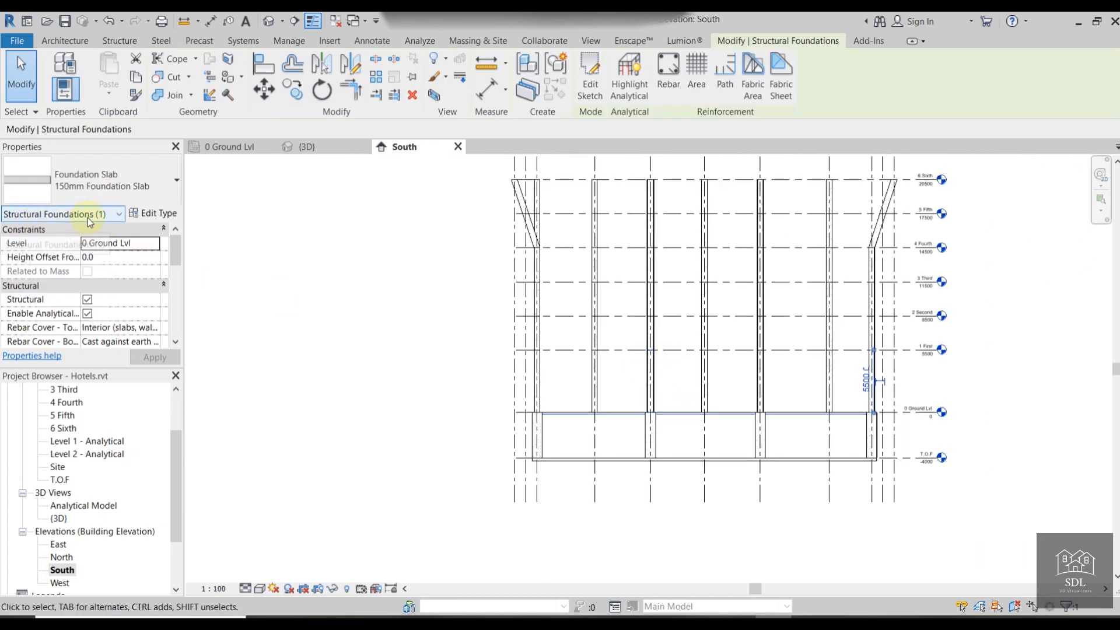
# Return to the 3D view, set its visual style to Consistent Colors, and view the selected slab within the foundation walls.
pyautogui.click(297, 154)
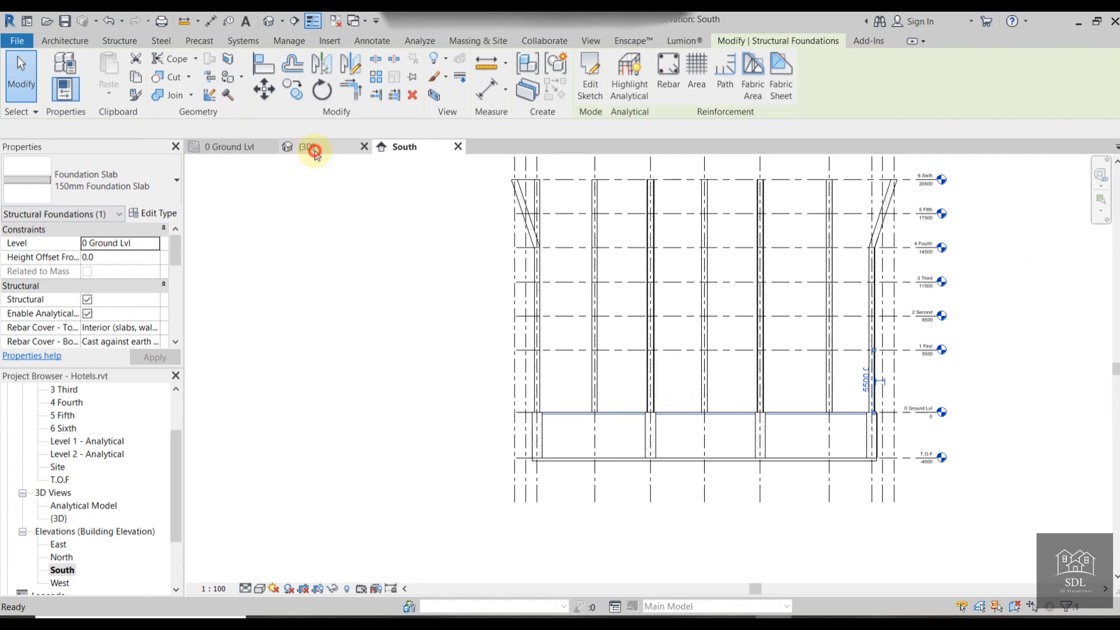
pyautogui.scroll(-2, 640, 361)
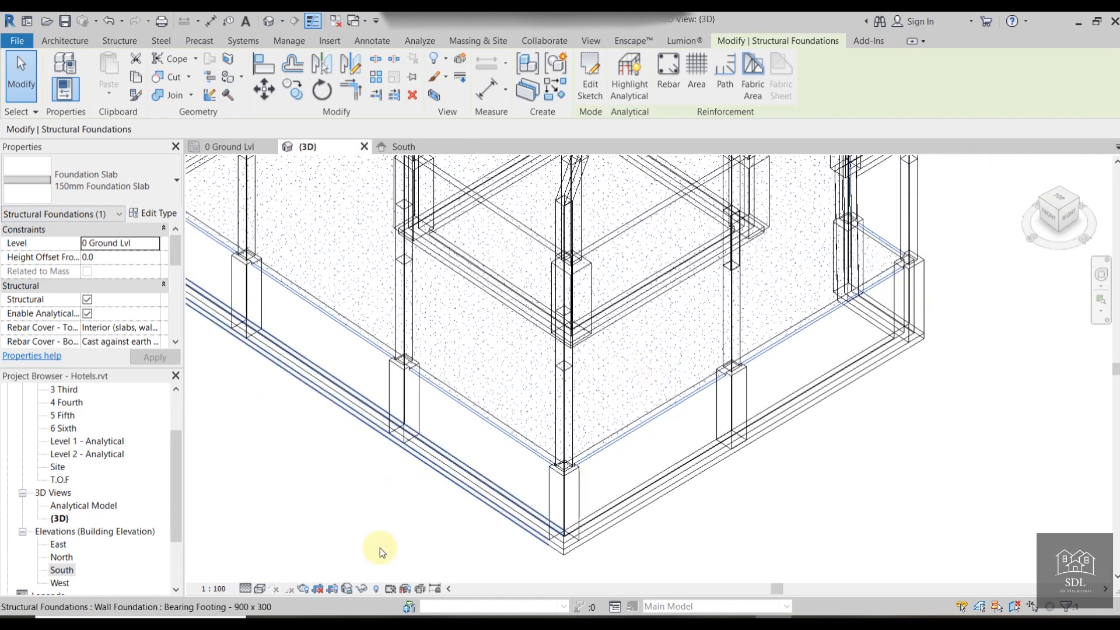
pyautogui.click(260, 589)
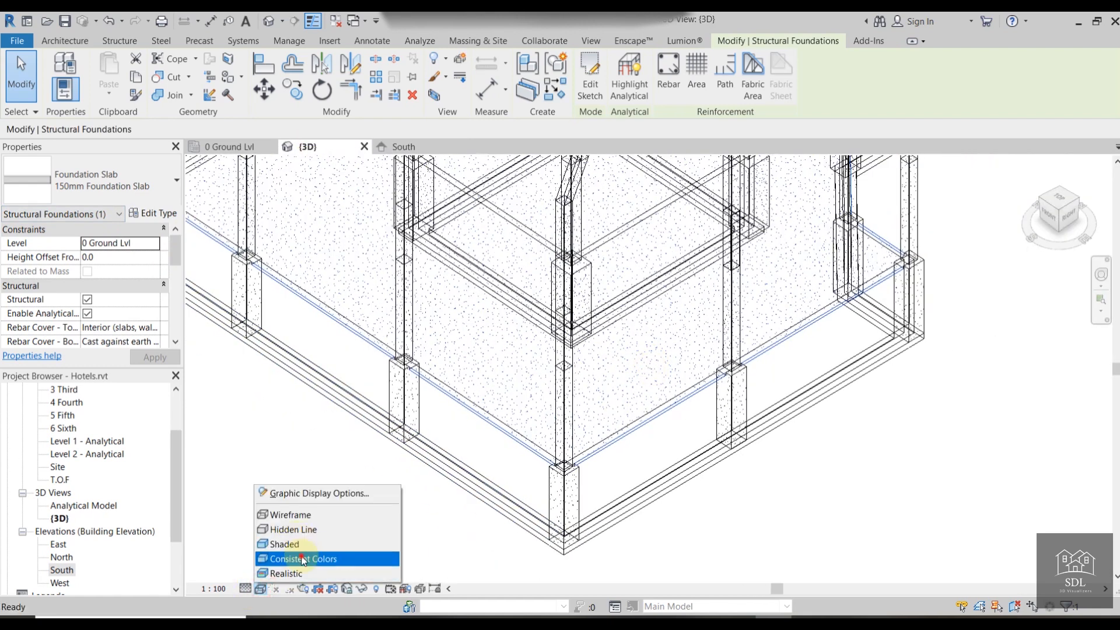
pyautogui.click(304, 558)
pyautogui.scroll(-4, 930, 418)
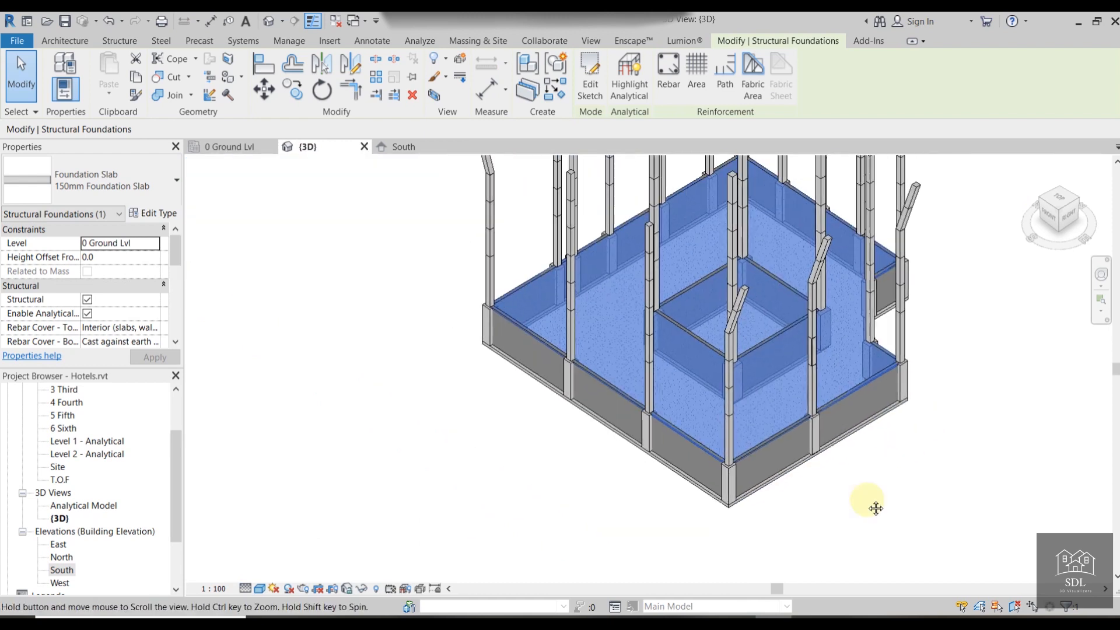
pyautogui.scroll(2, 875, 508)
pyautogui.scroll(-2, 877, 486)
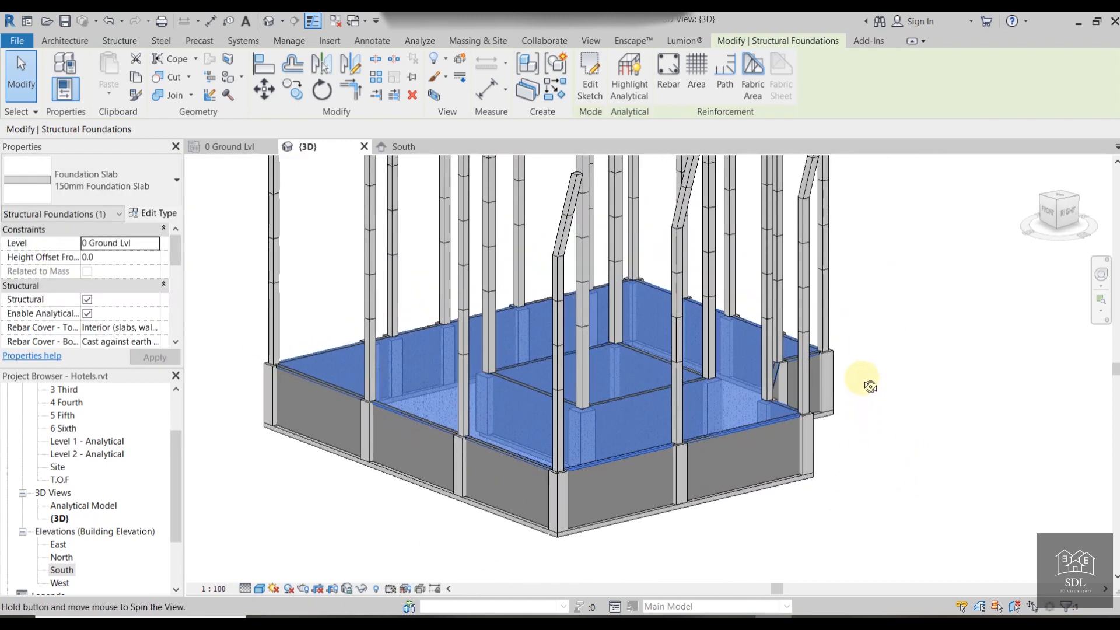
# Change the ground-level slab's type to 200mm Foundation Slab and set its height offset to 200.
pyautogui.scroll(5, 566, 471)
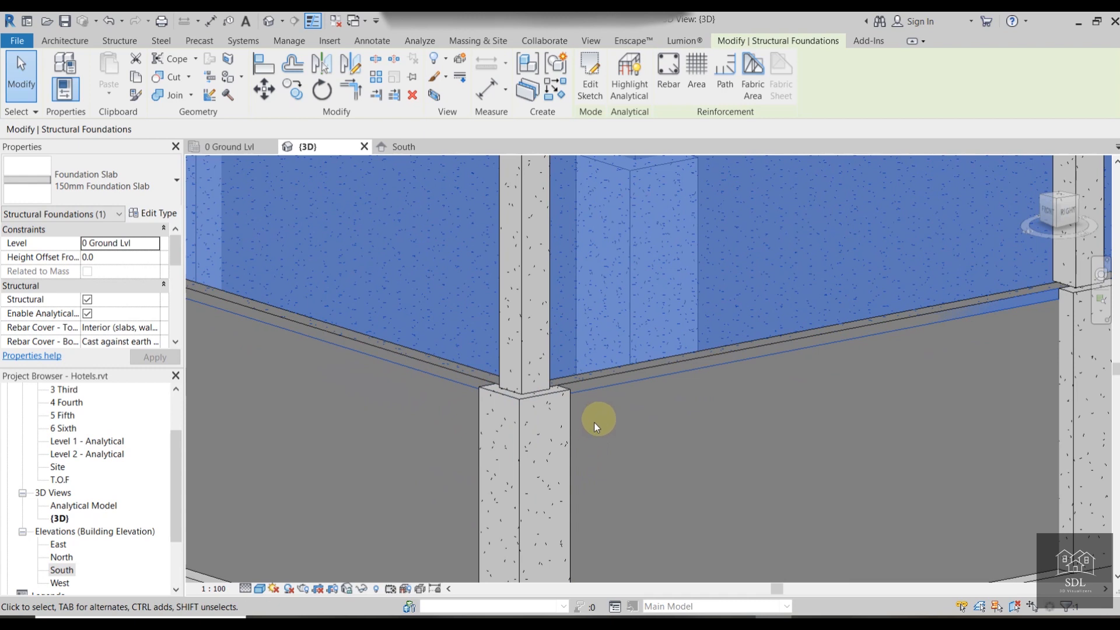
pyautogui.click(127, 258)
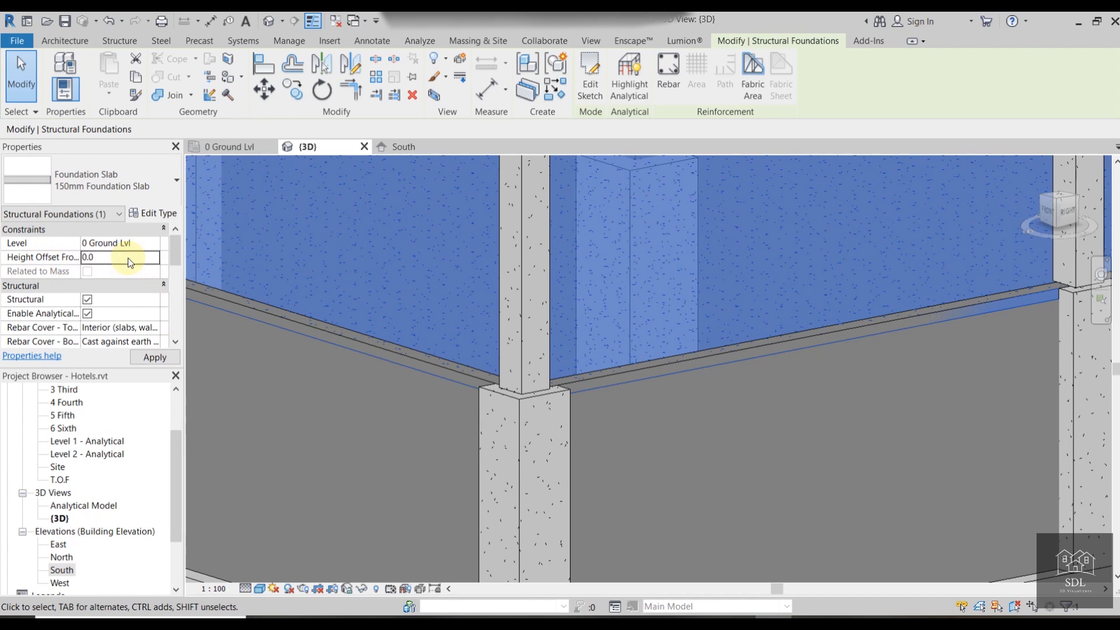
pyautogui.click(140, 184)
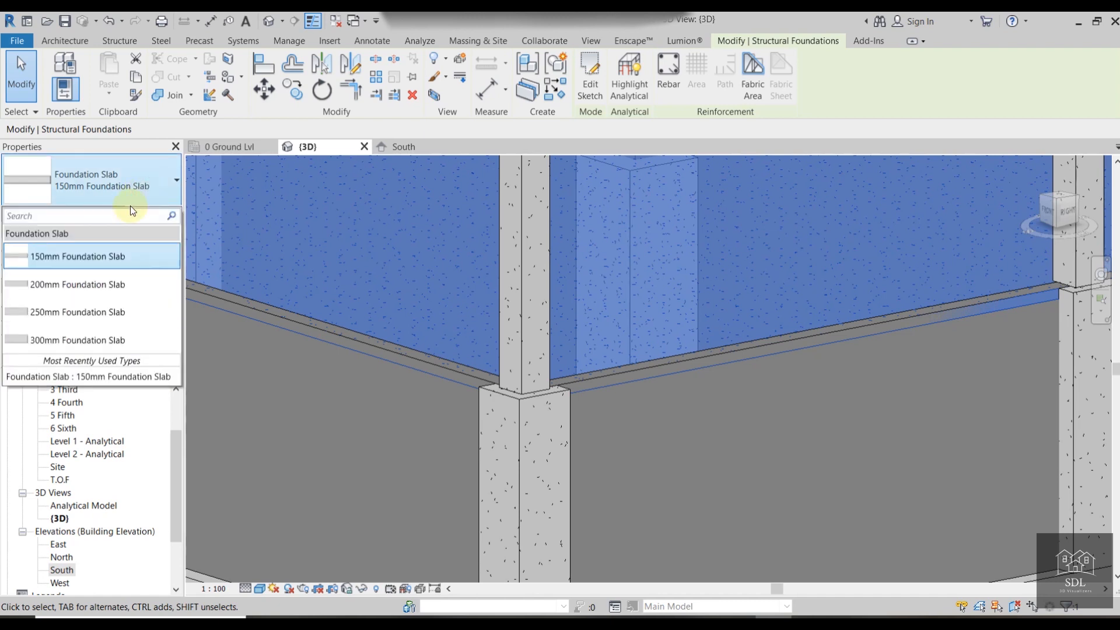
pyautogui.click(106, 283)
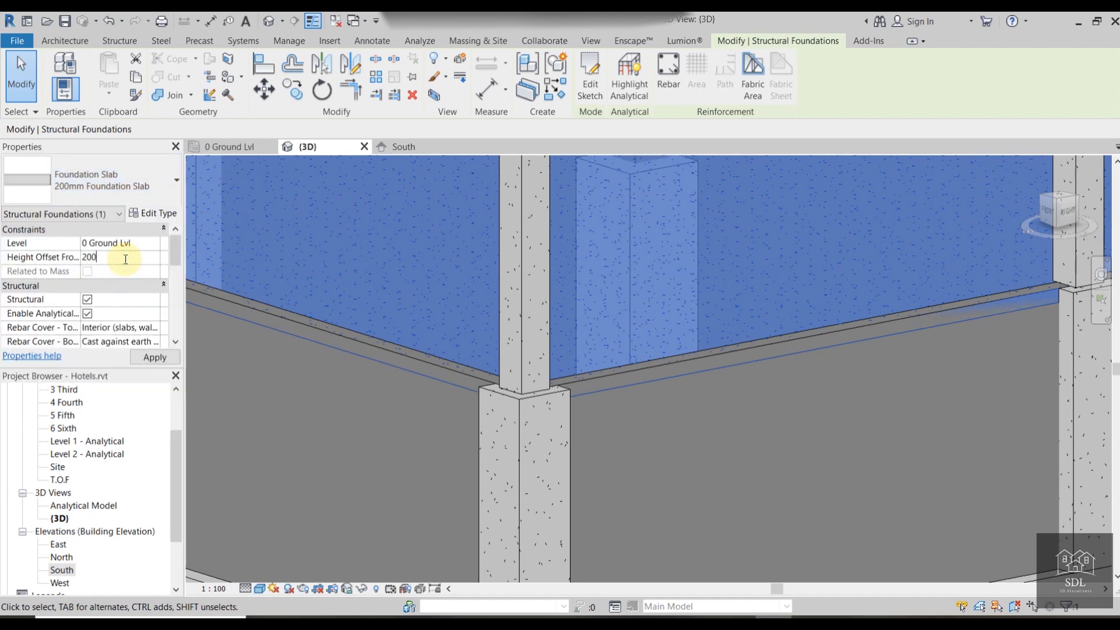
pyautogui.click(169, 361)
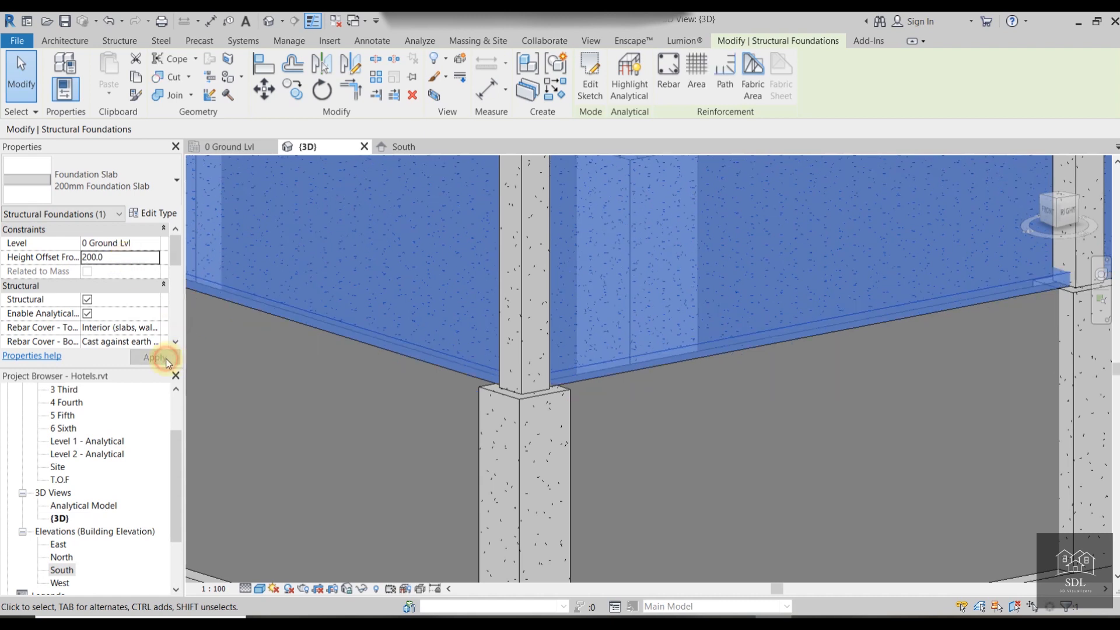
pyautogui.scroll(-5, 808, 387)
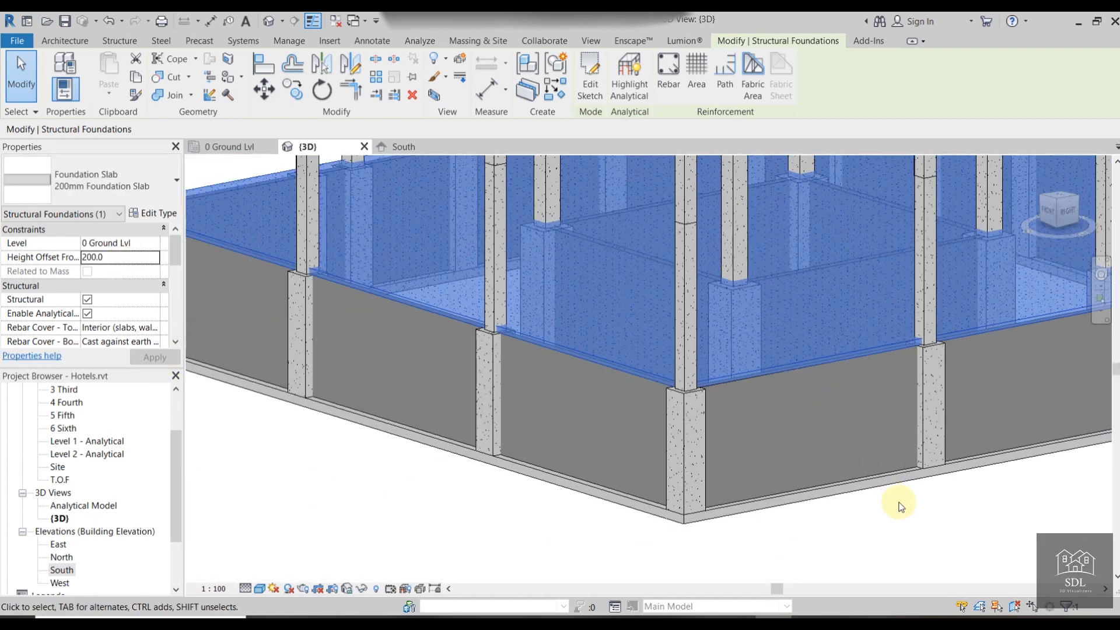
# Edit the slab's boundary and add the two outer top edges of the footing at the angled wall's end to it.
pyautogui.click(899, 507)
pyautogui.keyDown('shift'); pyautogui.moveTo(957, 517); pyautogui.dragTo(768, 483, button='middle'); pyautogui.keyUp('shift')
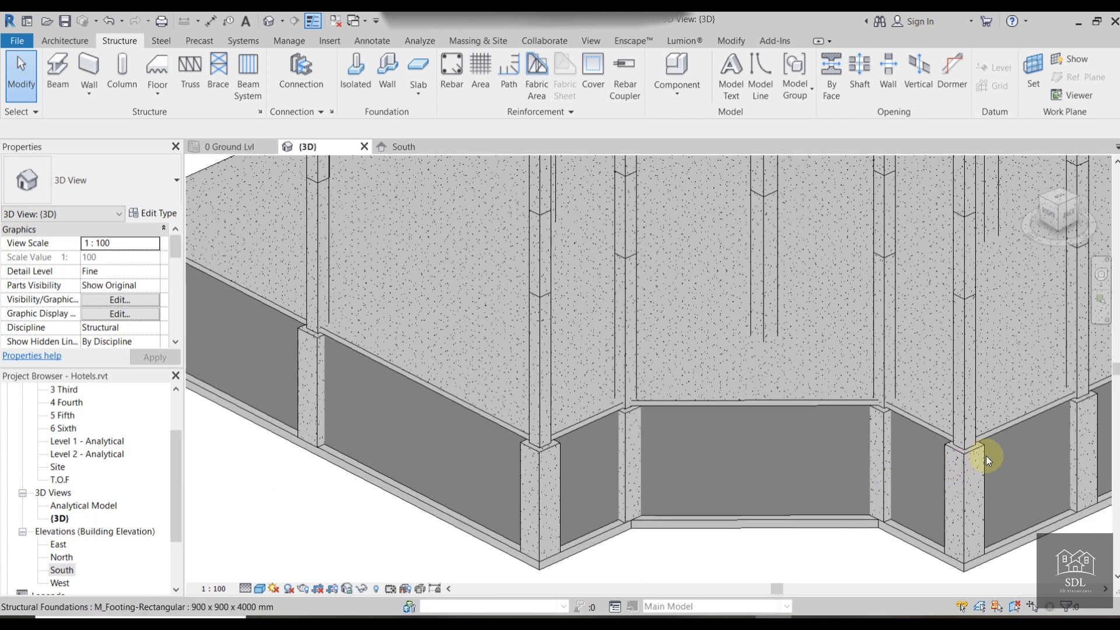
pyautogui.scroll(2, 987, 456)
pyautogui.scroll(4, 825, 370)
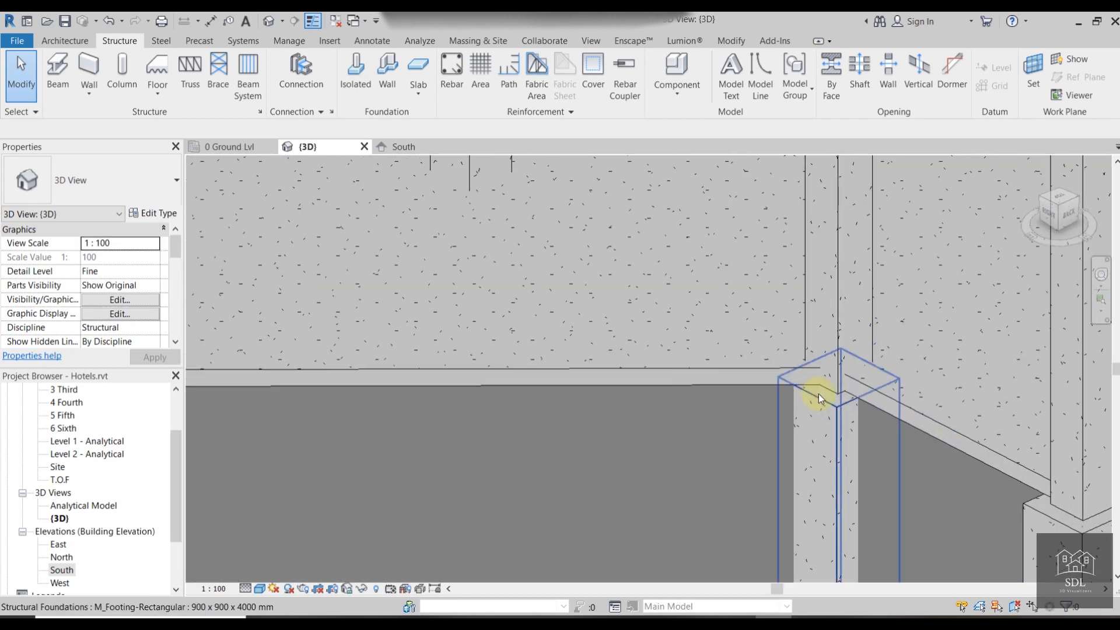
pyautogui.scroll(2, 815, 390)
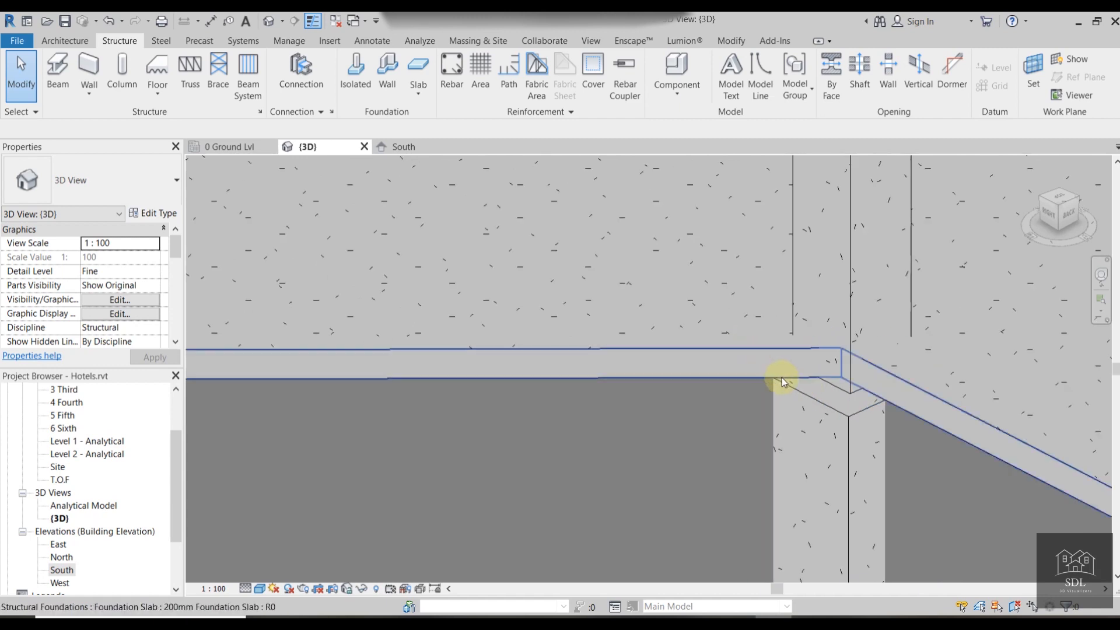
pyautogui.doubleClick(768, 353)
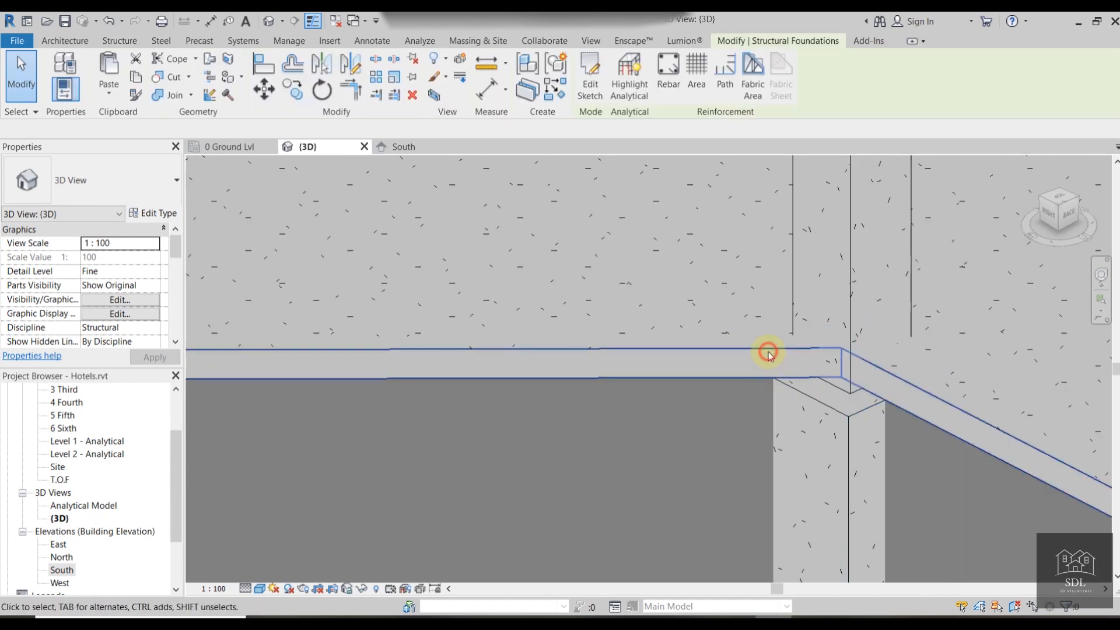
pyautogui.scroll(1, 808, 387)
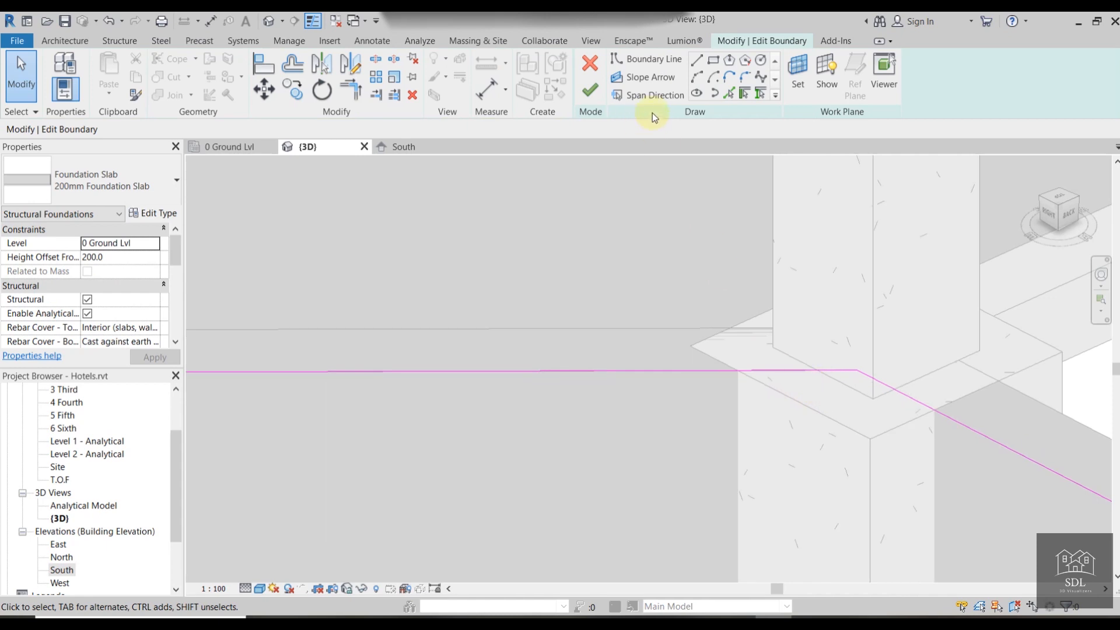
pyautogui.click(729, 94)
pyautogui.click(782, 389)
pyautogui.click(899, 425)
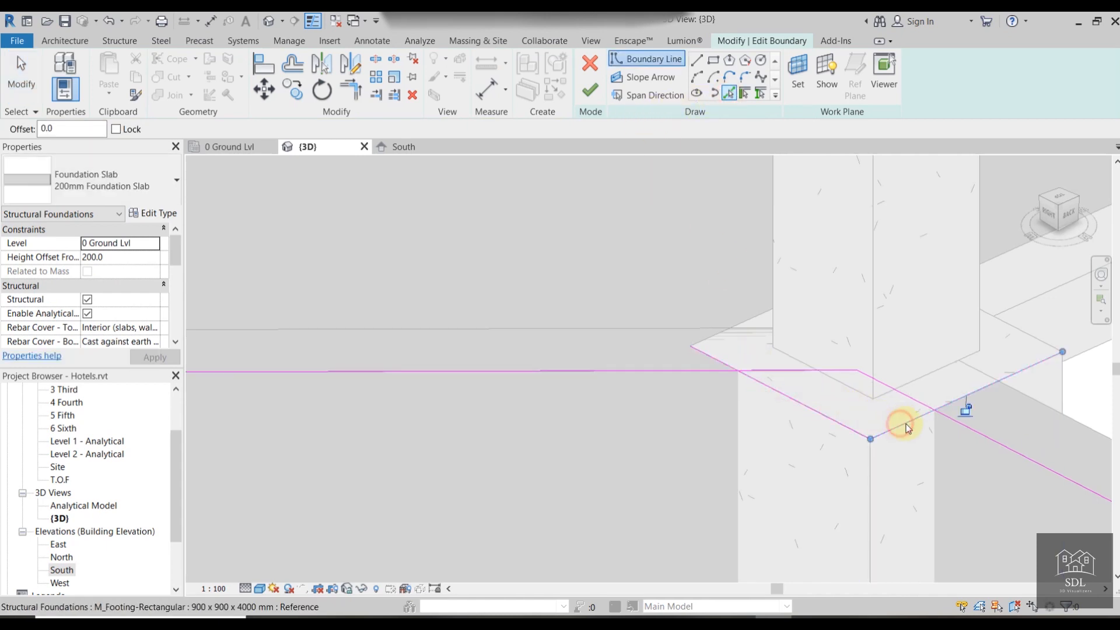
# Trim the slab boundary lines around that footing's corner and finish the sketch without attaching the walls.
pyautogui.press('Escape')
pyautogui.press('Escape')
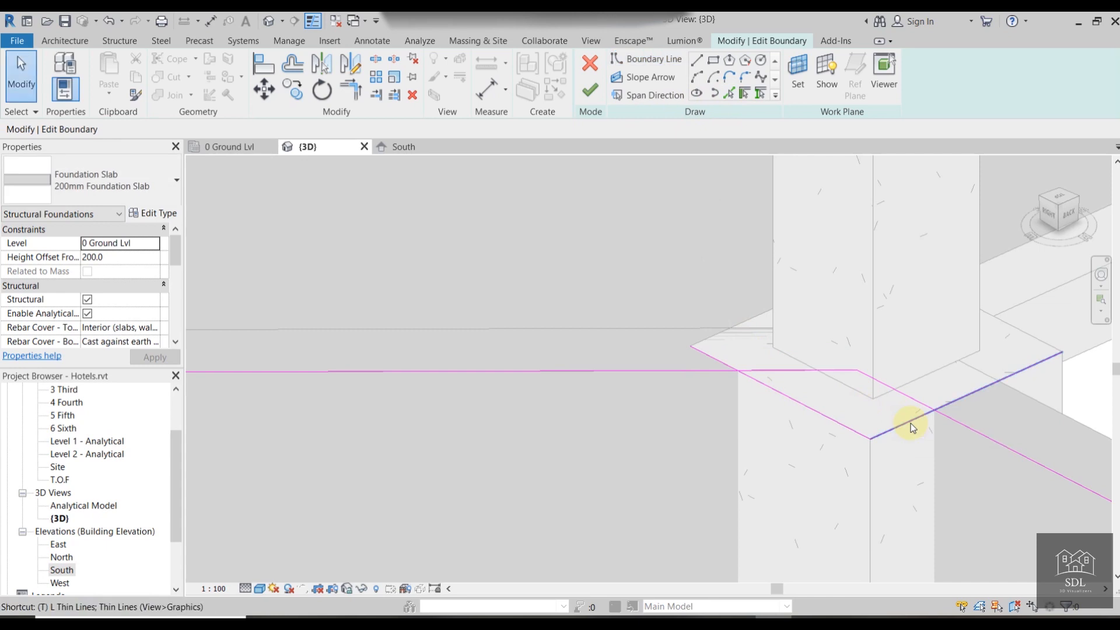
pyautogui.press('t')
pyautogui.press('r')
pyautogui.click(930, 414)
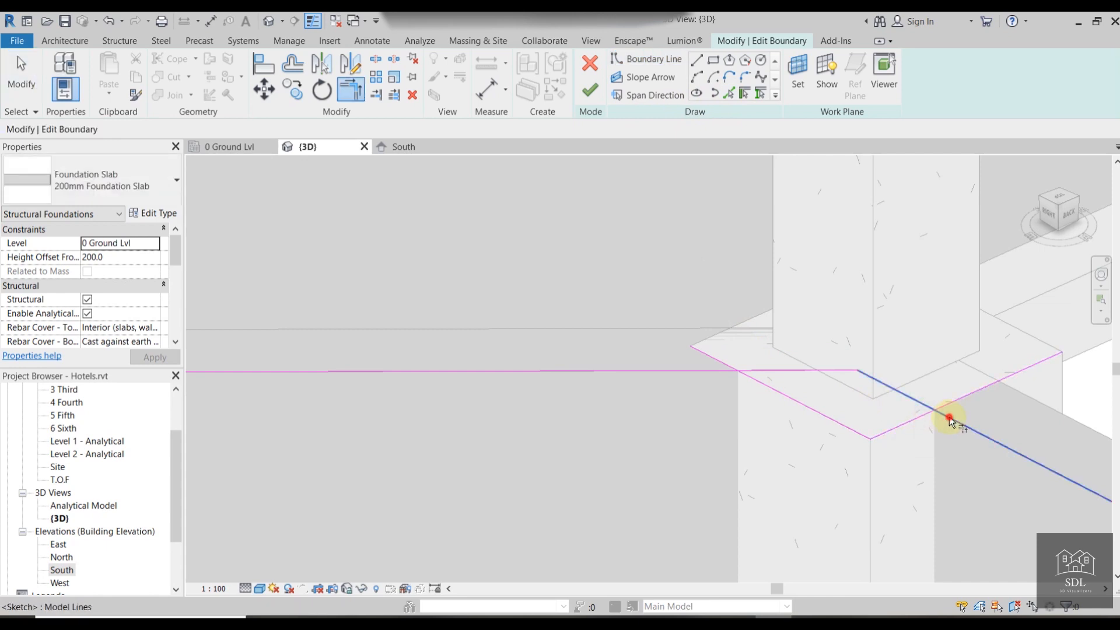
pyautogui.click(925, 414)
pyautogui.click(765, 385)
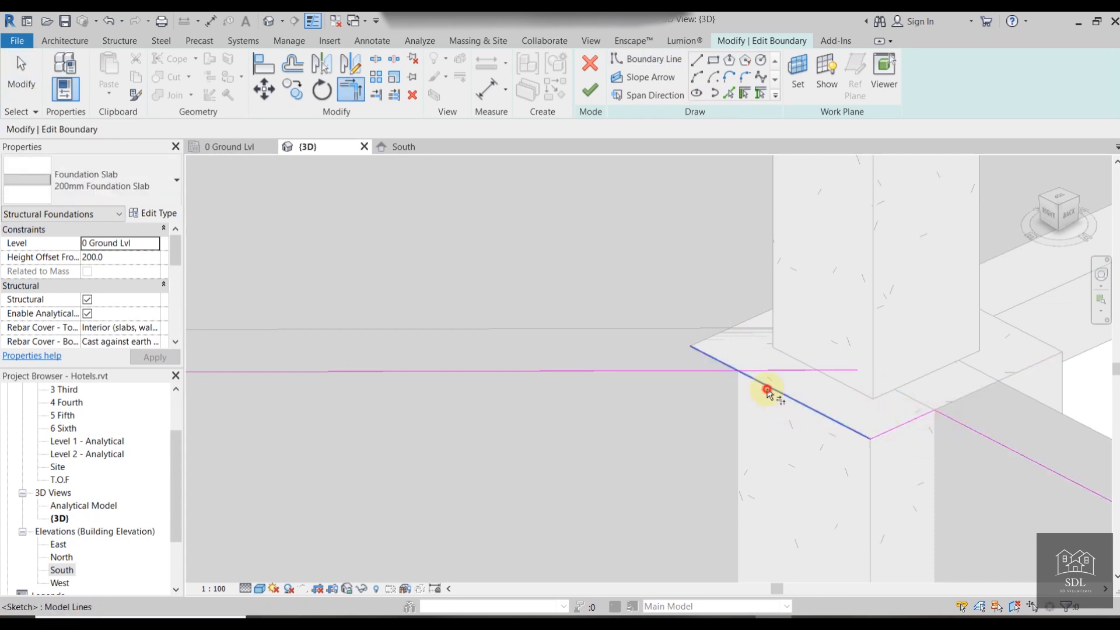
pyautogui.click(708, 371)
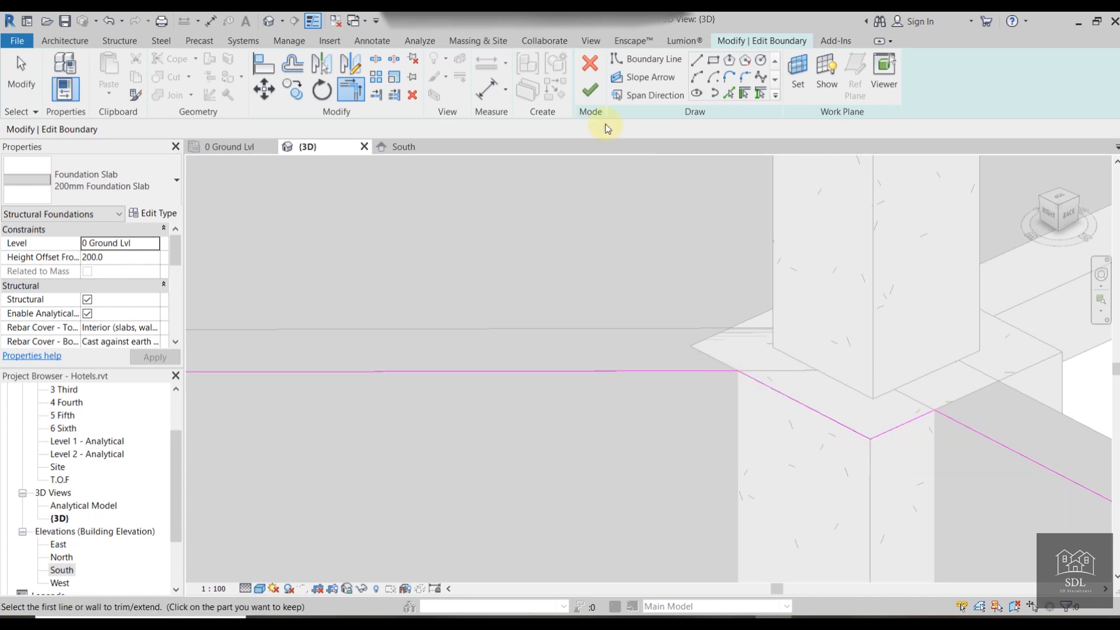
pyautogui.click(591, 89)
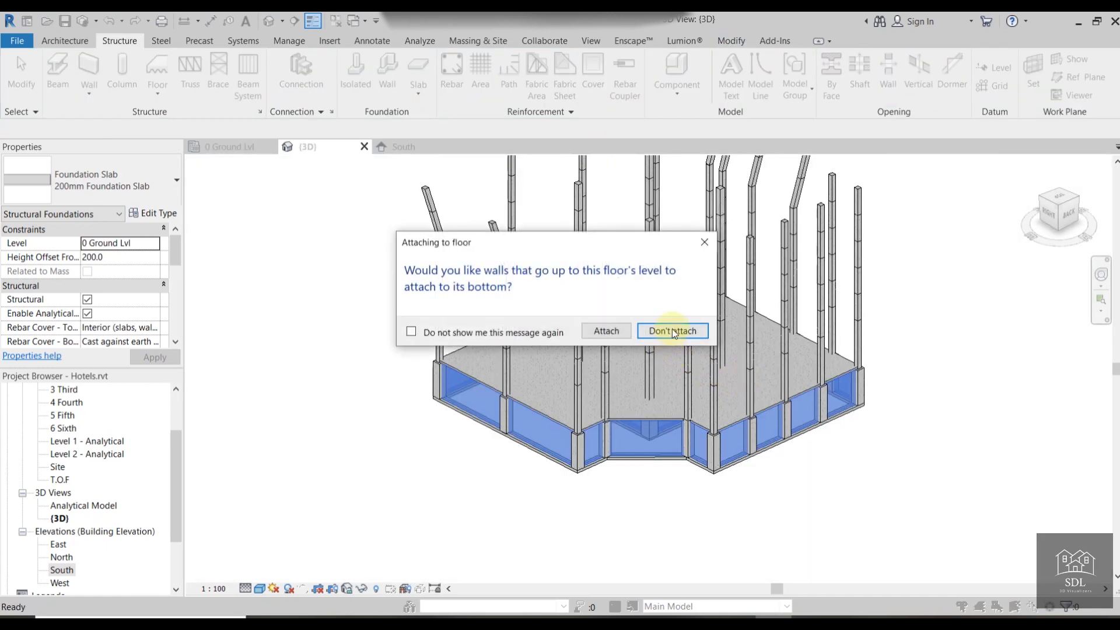
pyautogui.click(674, 331)
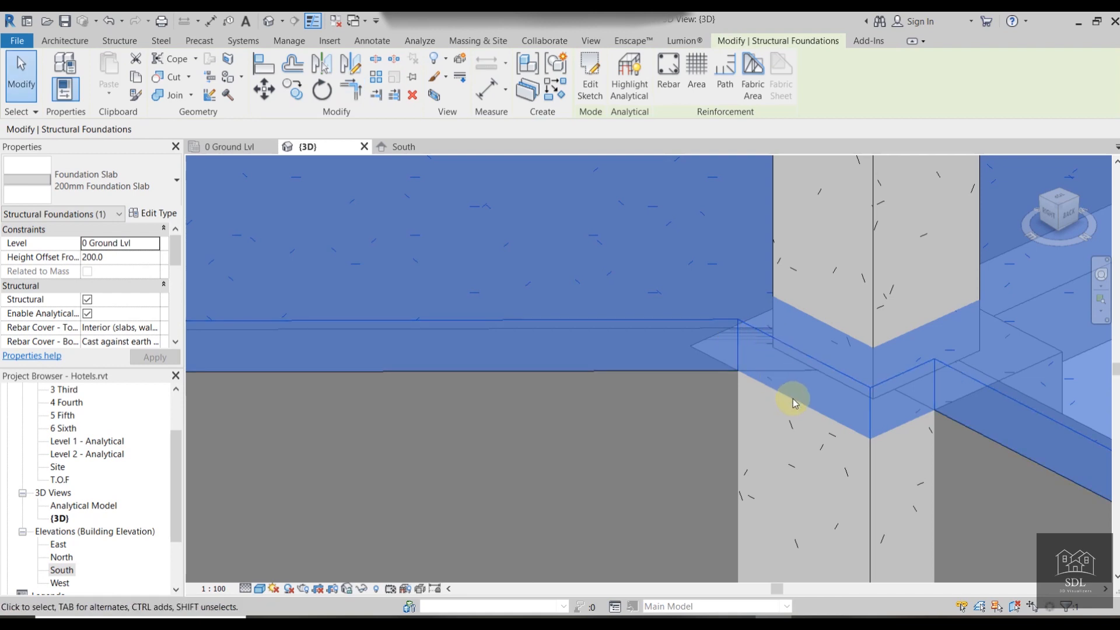
pyautogui.press('Escape')
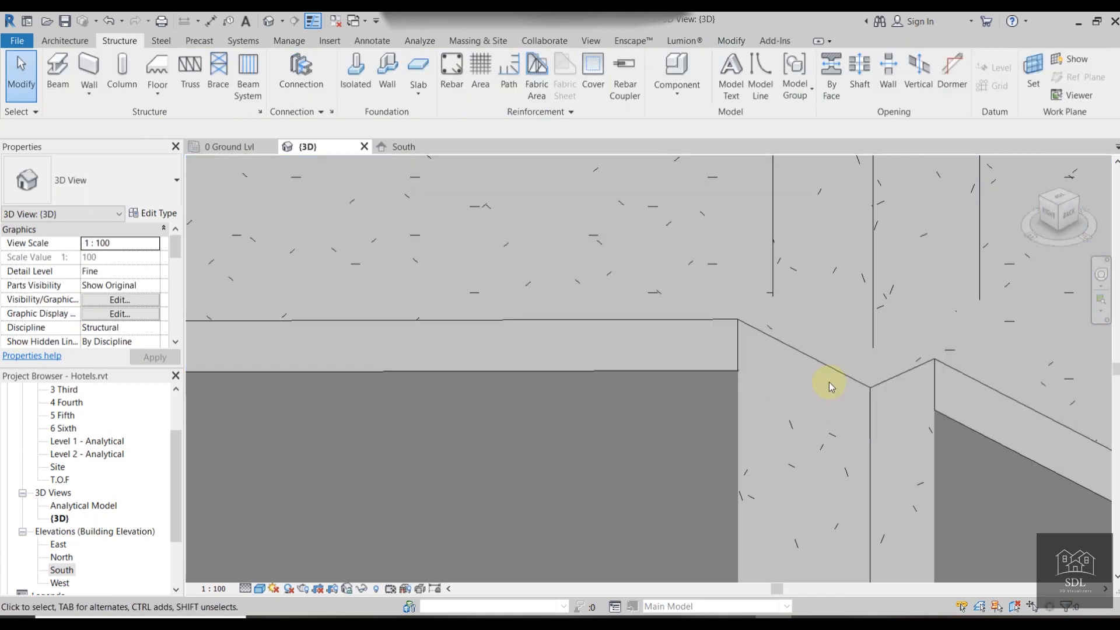
# Reopen the slab's boundary along the angled wall and undo the boundary, height offset and type changes.
pyautogui.scroll(-3, 850, 374)
pyautogui.keyDown('shift'); pyautogui.moveTo(875, 382); pyautogui.dragTo(742, 460, button='middle'); pyautogui.keyUp('shift')
pyautogui.click(799, 406)
pyautogui.scroll(-1, 869, 445)
pyautogui.click(765, 450)
pyautogui.moveTo(887, 425)
pyautogui.keyDown('shift'); pyautogui.mouseDown(button='middle')
pyautogui.moveTo(820, 400)
pyautogui.moveTo(780, 411)
pyautogui.moveTo(880, 405)
pyautogui.moveTo(892, 425)
pyautogui.moveTo(928, 396)
pyautogui.mouseUp(button='middle'); pyautogui.keyUp('shift')
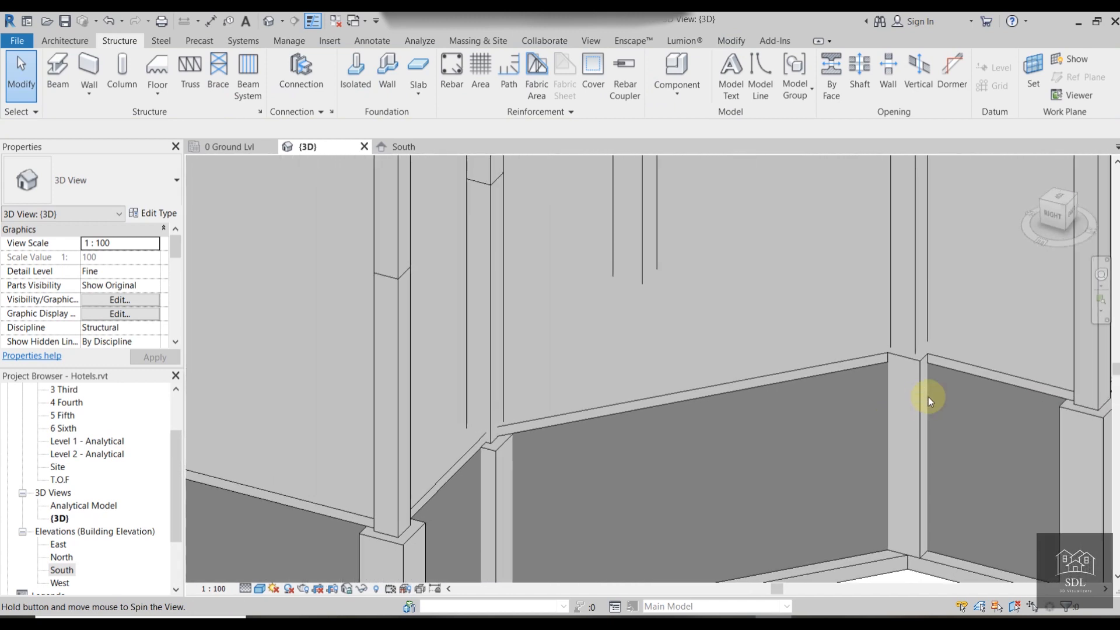
pyautogui.doubleClick(954, 340)
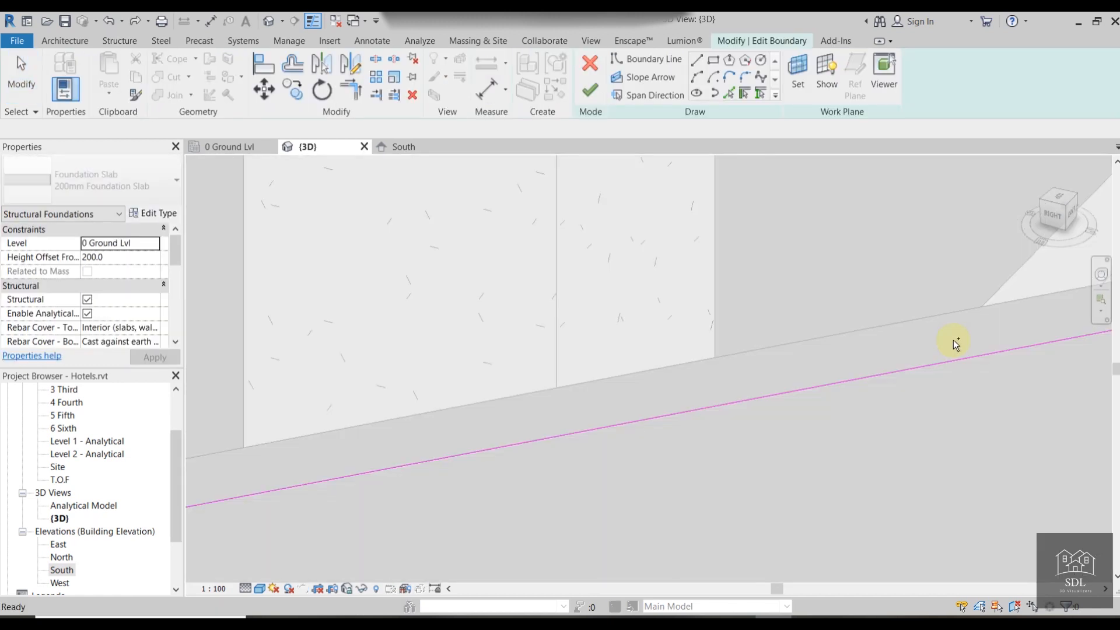
pyautogui.hotkey('ctrl', 'z')
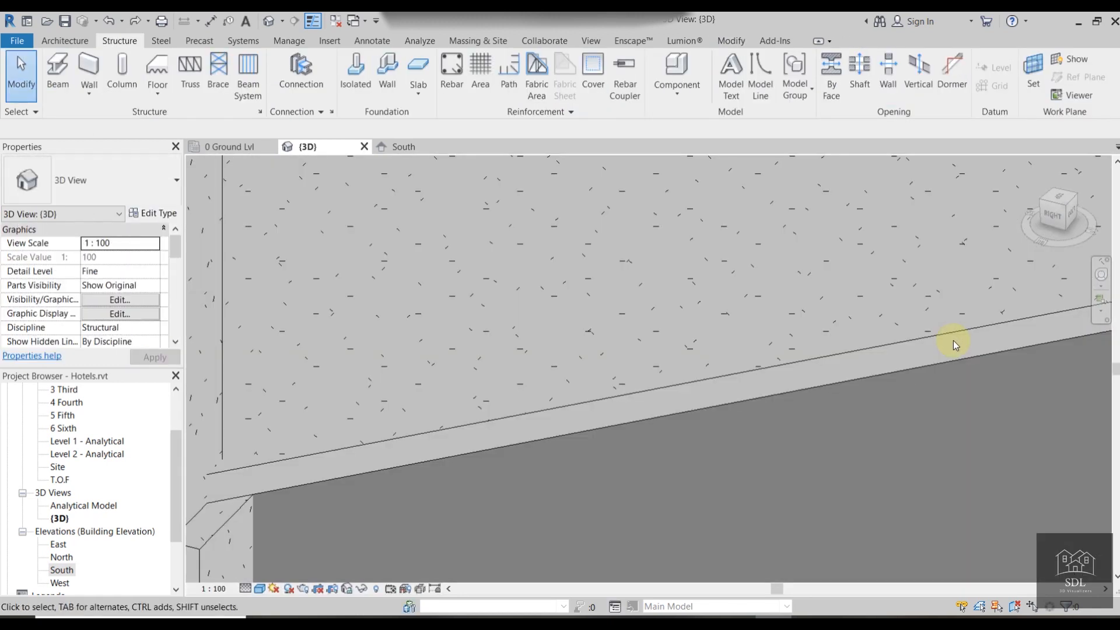
pyautogui.scroll(-5, 801, 342)
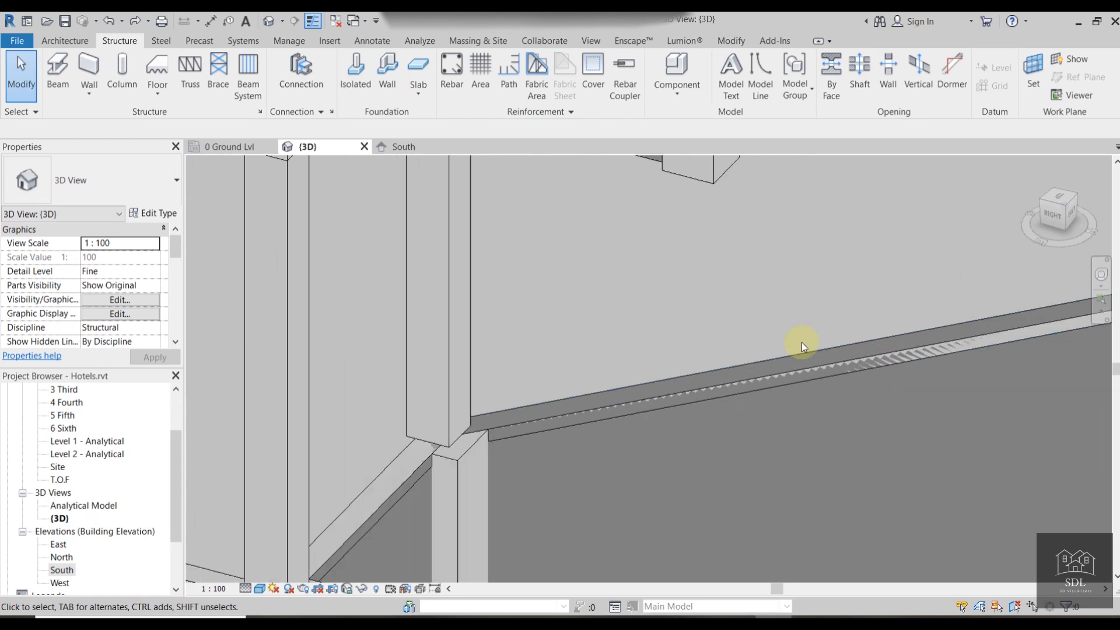
pyautogui.scroll(5, 956, 338)
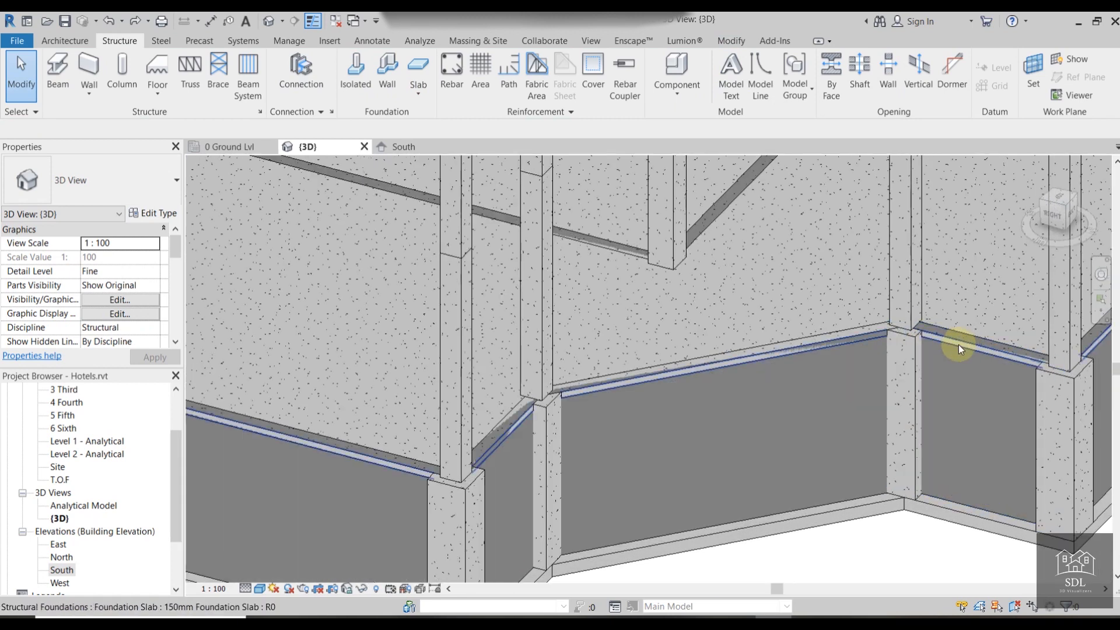
# Change the ground-level 150mm Foundation Slab to the 200mm Foundation Slab type and set its height offset to 200.
pyautogui.click(956, 344)
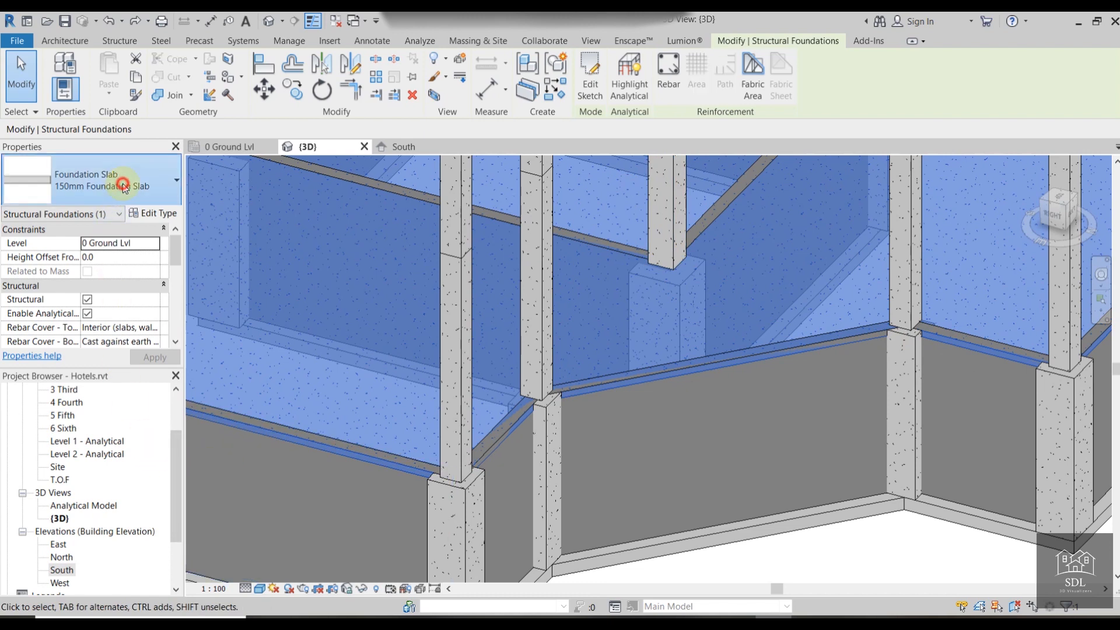
pyautogui.click(104, 183)
pyautogui.click(69, 282)
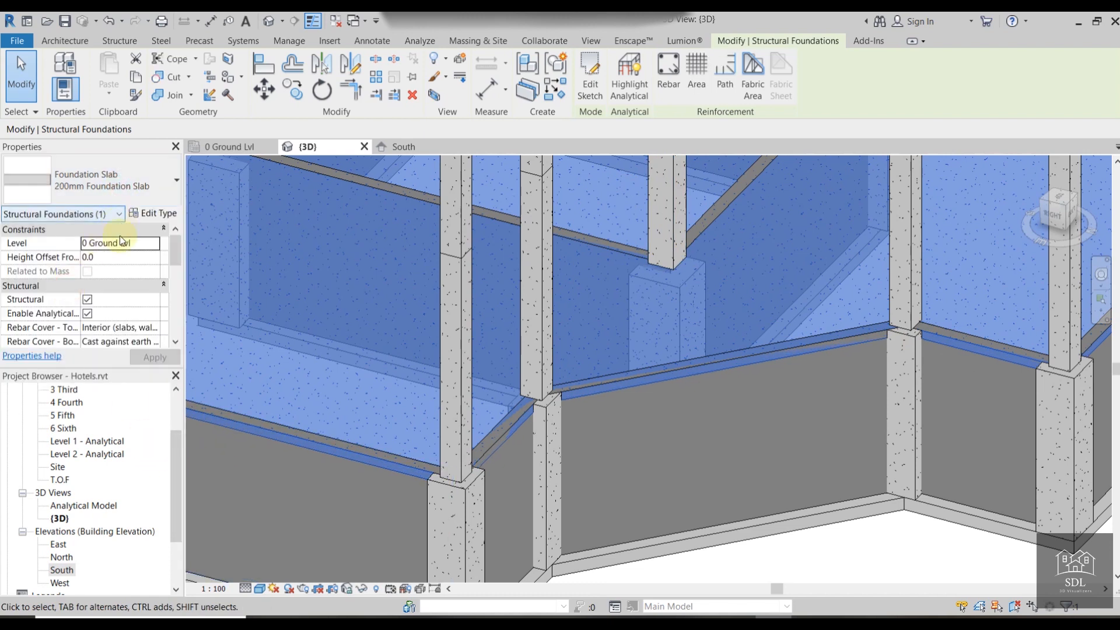
pyautogui.doubleClick(128, 261)
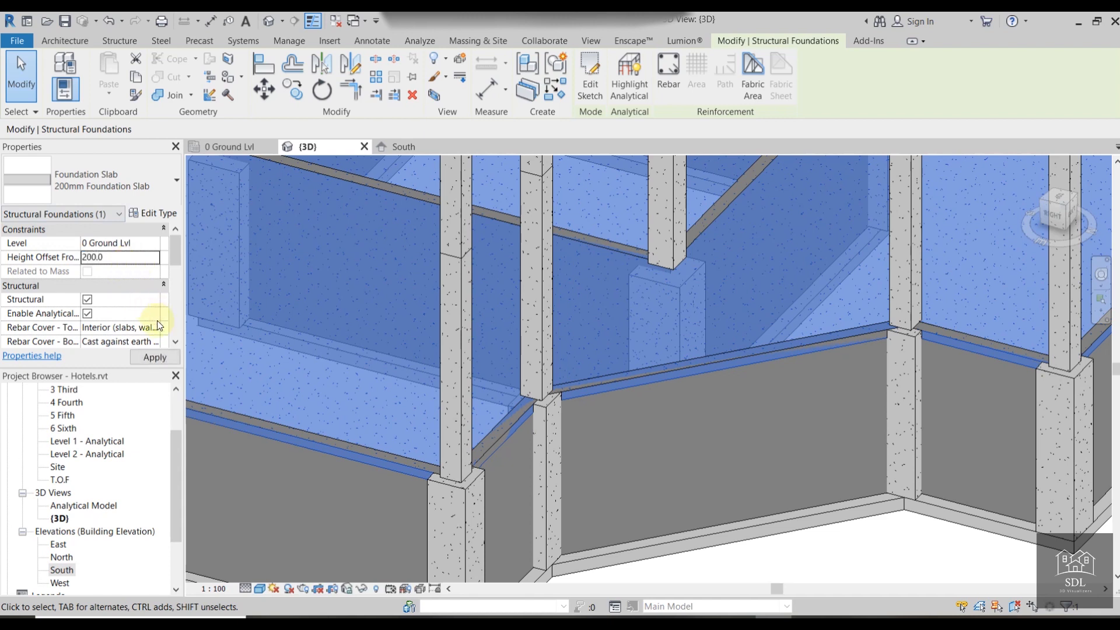
pyautogui.click(166, 354)
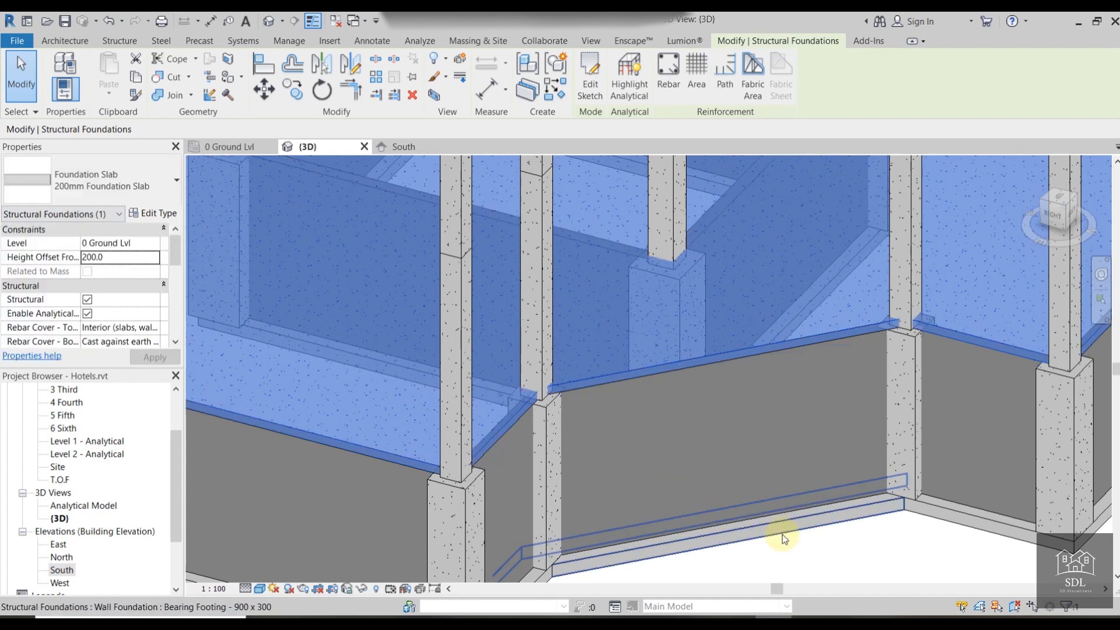
pyautogui.click(783, 533)
pyautogui.scroll(-4, 843, 548)
pyautogui.click(842, 549)
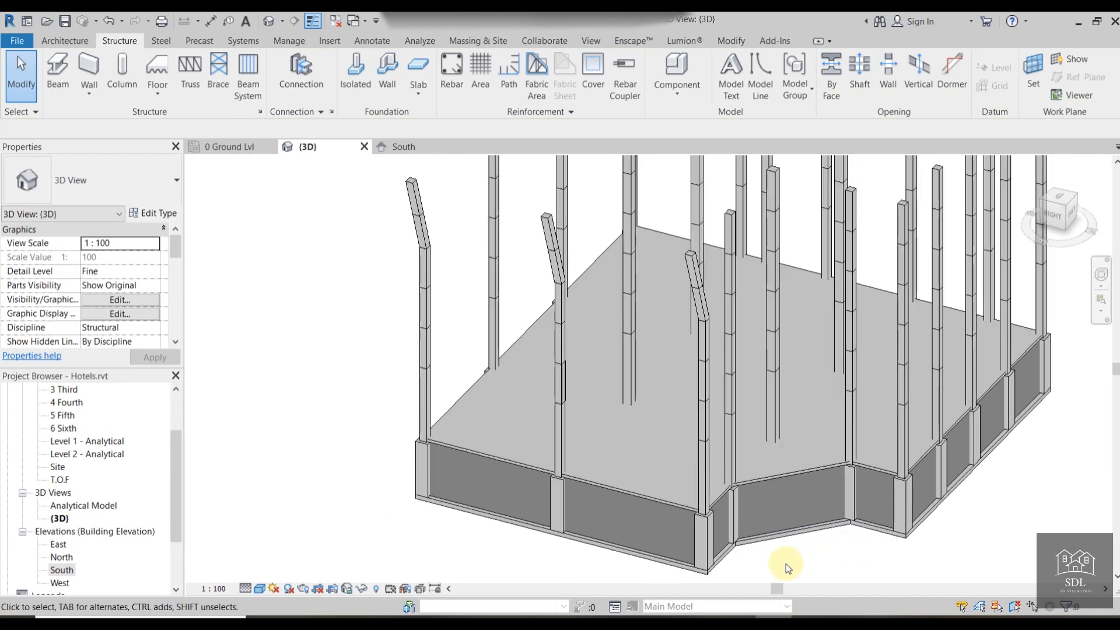
# View the slab's edge above the foundation walls, check the types offered by the Slab Edge tool, and leave the tool.
pyautogui.keyDown('shift'); pyautogui.moveTo(936, 400); pyautogui.dragTo(621, 488, button='middle'); pyautogui.keyUp('shift')
pyautogui.scroll(4, 620, 488)
pyautogui.moveTo(769, 421); pyautogui.dragTo(710, 379, button='middle')
pyautogui.scroll(3, 642, 517)
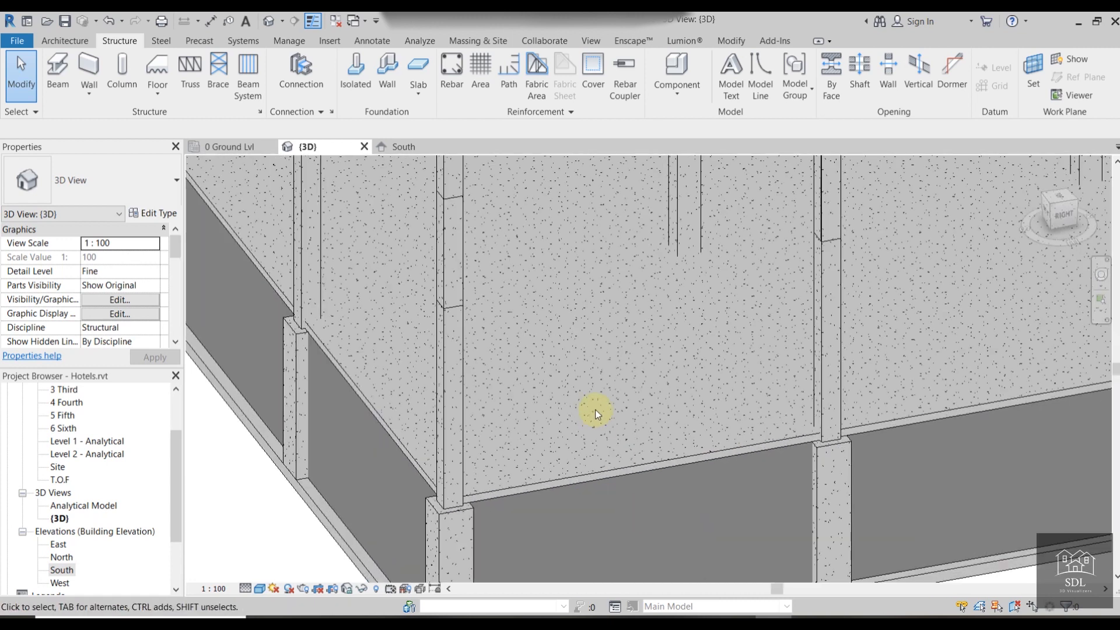
pyautogui.click(416, 97)
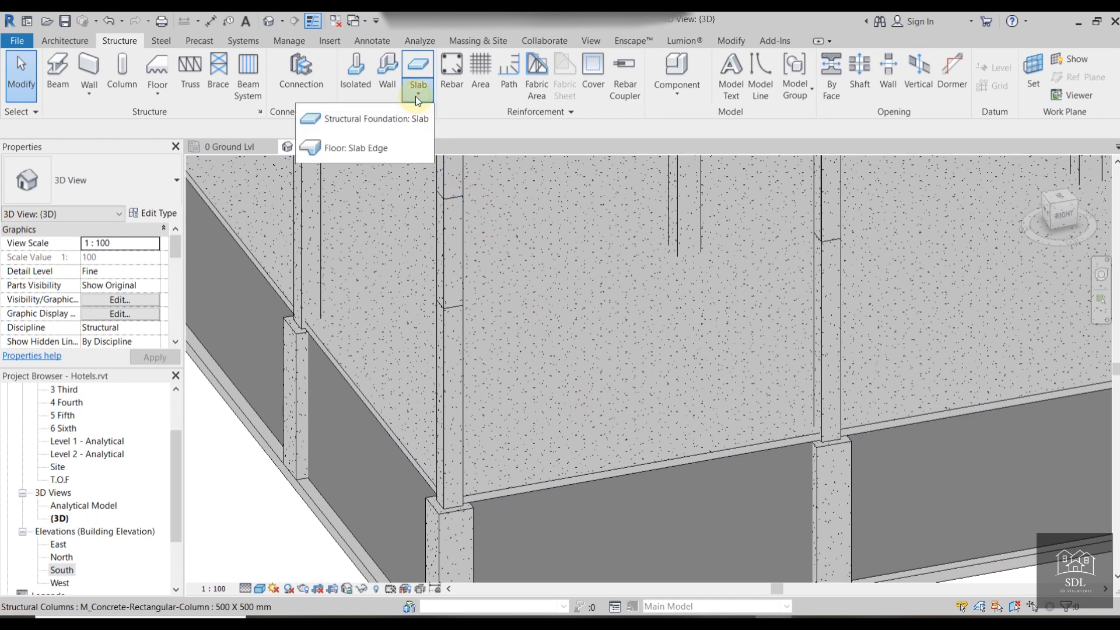
pyautogui.click(382, 149)
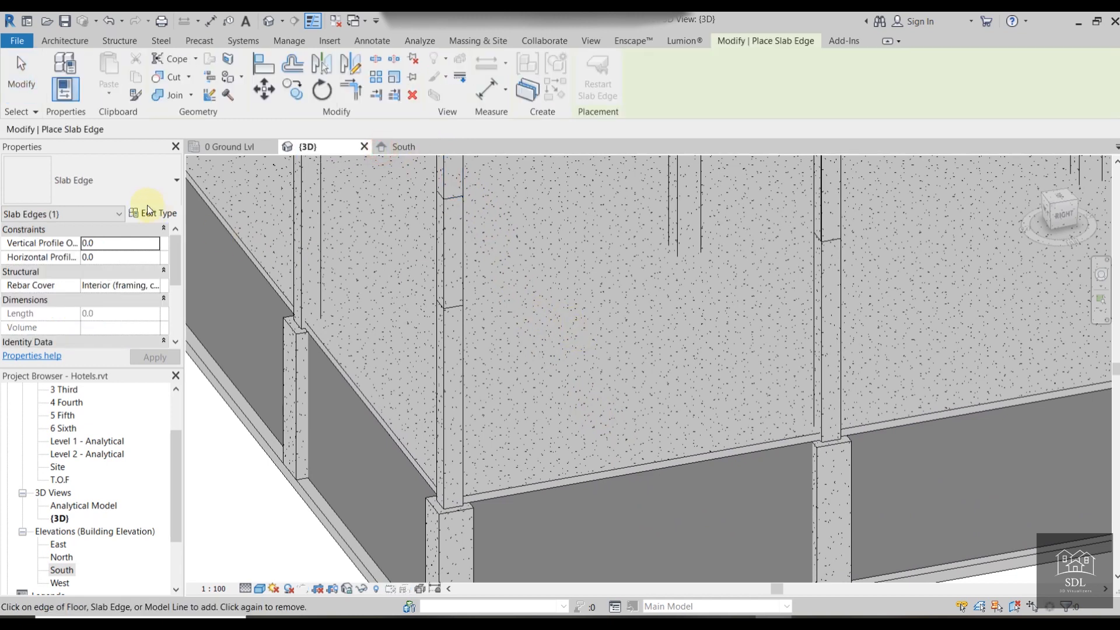
pyautogui.click(132, 190)
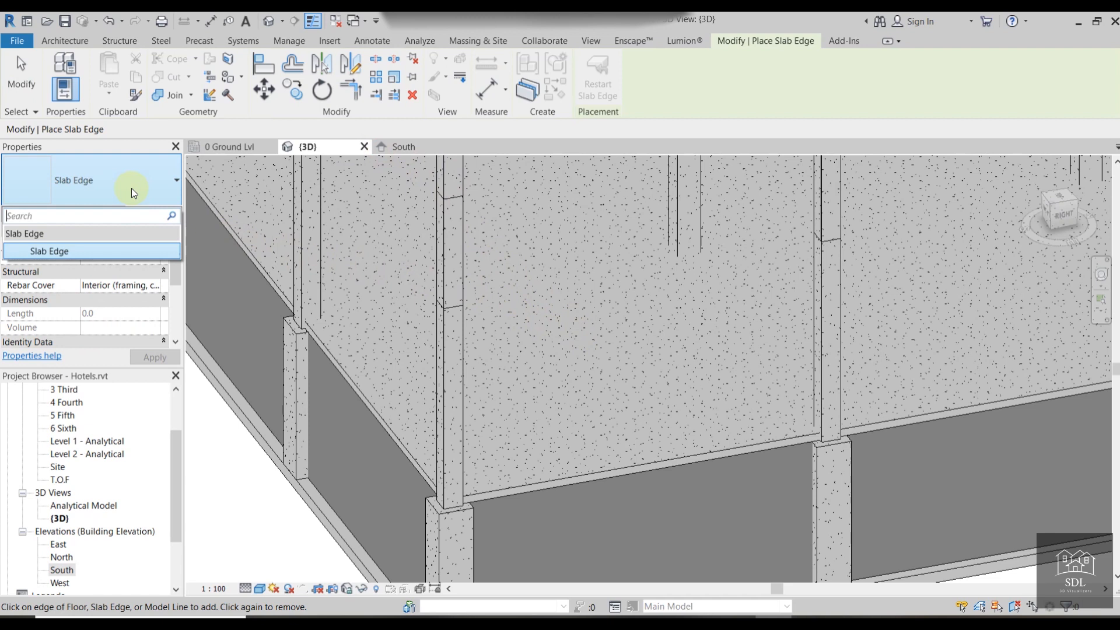
pyautogui.click(131, 188)
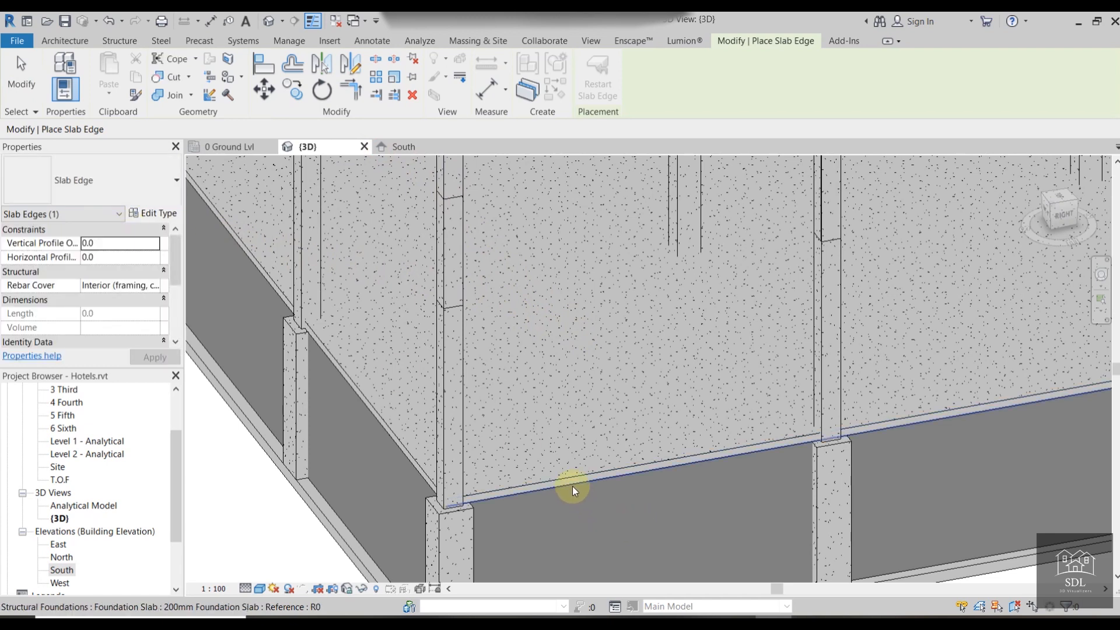
pyautogui.press('Escape')
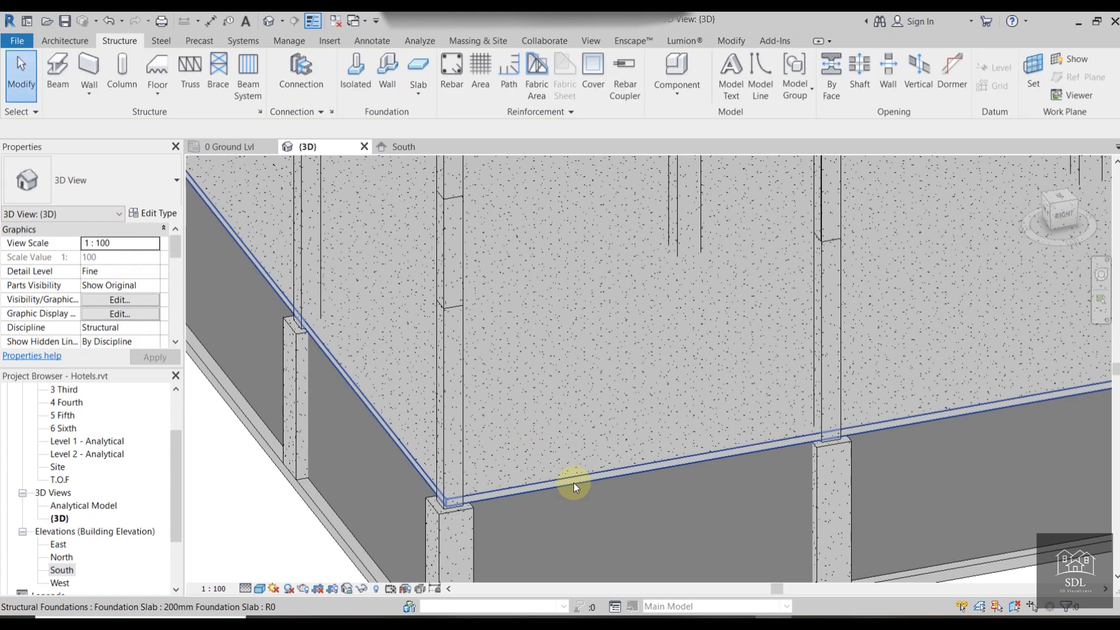
# Temporarily isolate the 200mm Foundation Slab in the 3D view and clear the selection.
pyautogui.click(573, 482)
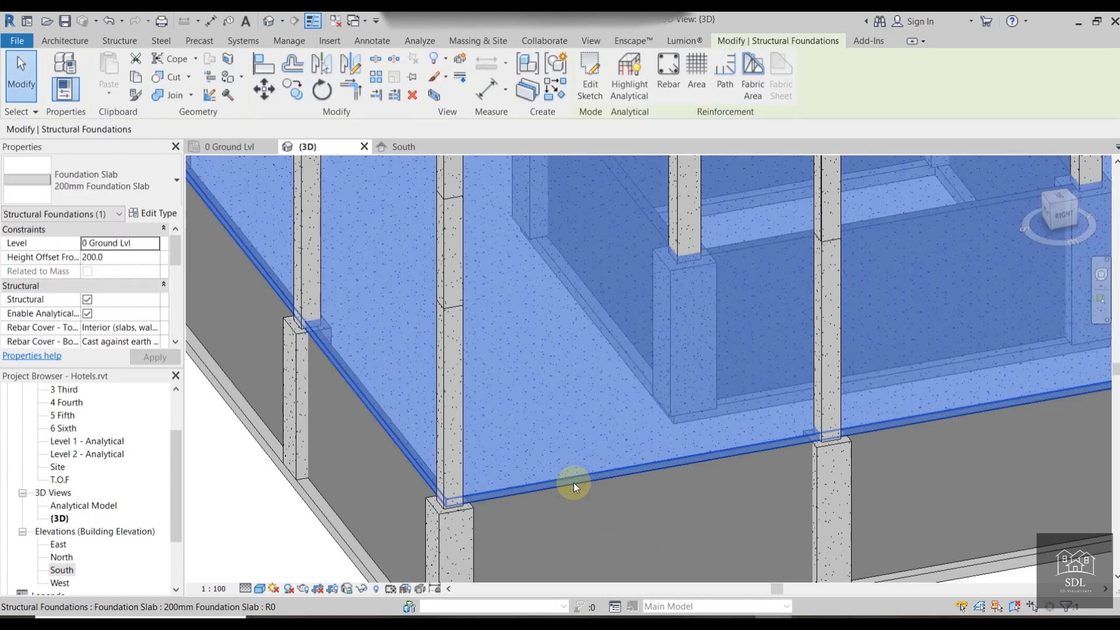
pyautogui.click(364, 588)
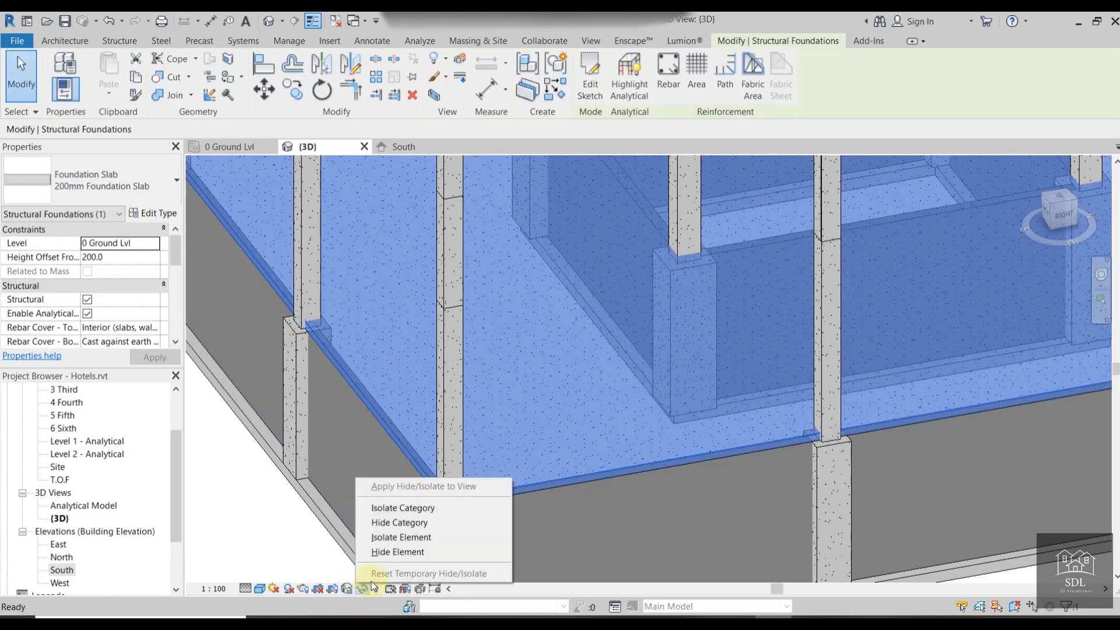
pyautogui.click(459, 539)
pyautogui.scroll(-3, 782, 442)
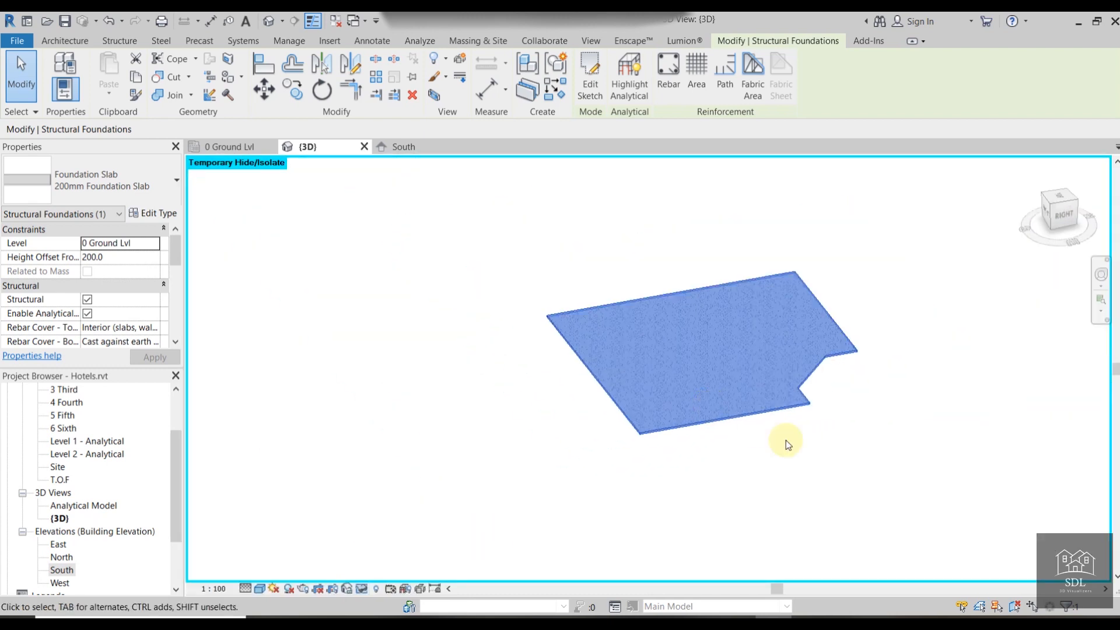
pyautogui.click(863, 436)
pyautogui.scroll(3, 848, 397)
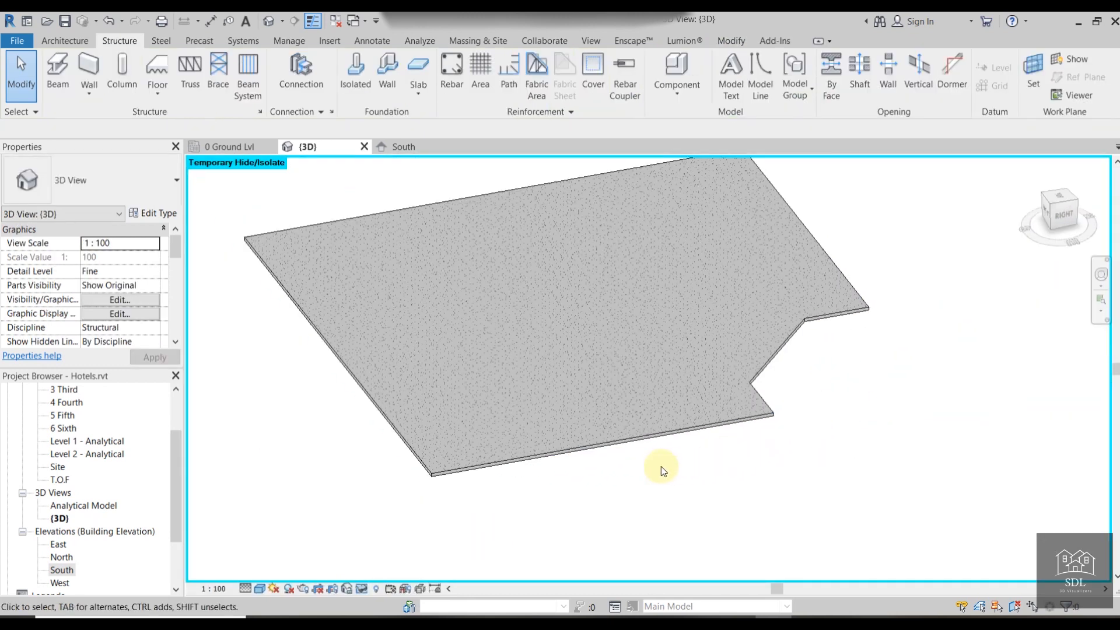
# Add a slab edge along the whole chain of the foundation slab's lower perimeter edges and leave the tool.
pyautogui.click(406, 96)
pyautogui.click(418, 143)
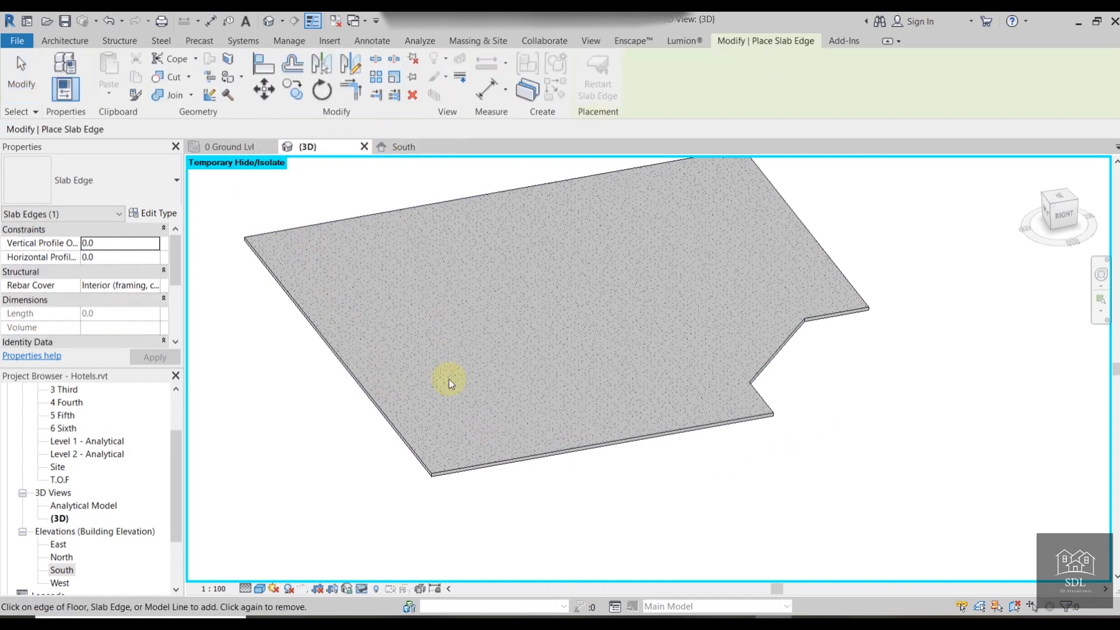
pyautogui.click(404, 436)
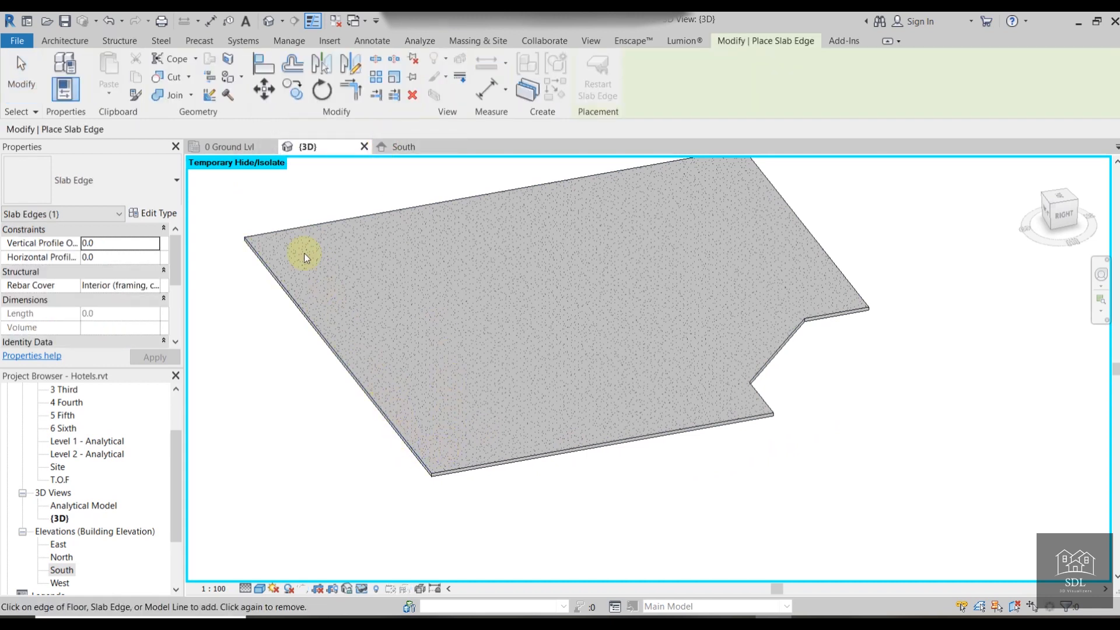
pyautogui.click(474, 473)
pyautogui.keyDown('shift'); pyautogui.moveTo(470, 467); pyautogui.dragTo(615, 390, button='middle'); pyautogui.keyUp('shift')
pyautogui.scroll(5, 740, 361)
pyautogui.scroll(3, 747, 357)
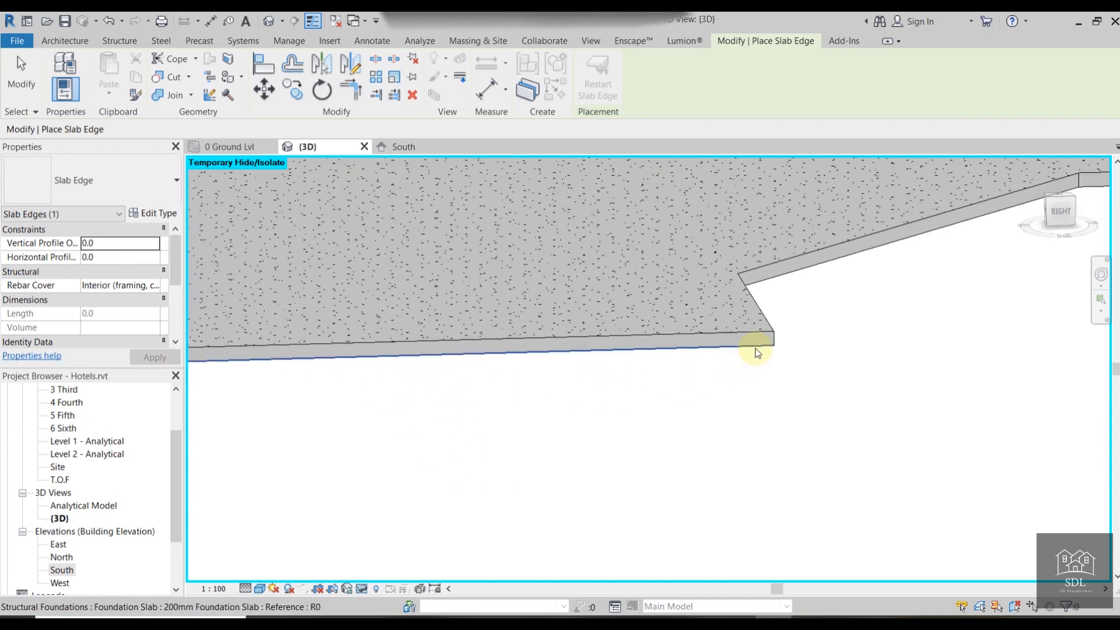
pyautogui.scroll(-1, 755, 350)
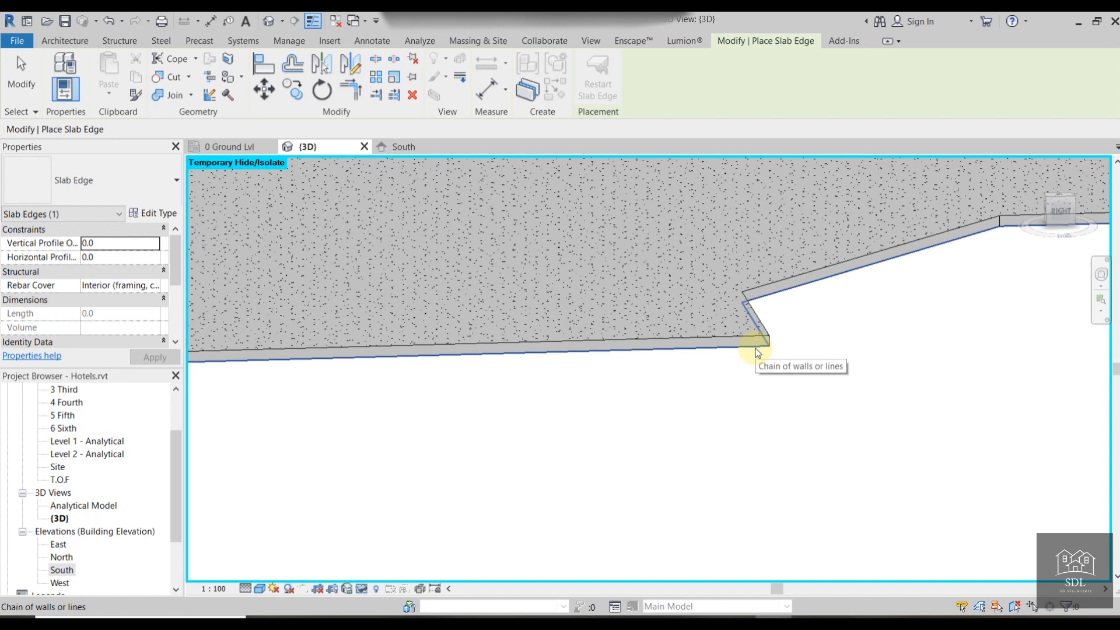
pyautogui.click(755, 350)
pyautogui.scroll(-6, 753, 347)
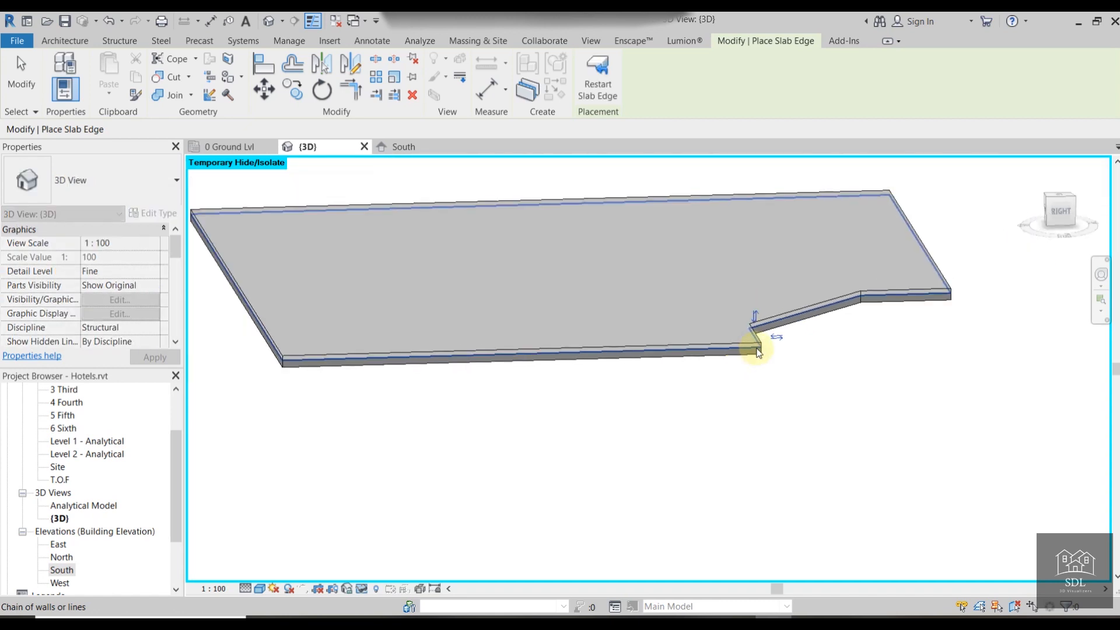
pyautogui.keyDown('shift'); pyautogui.moveTo(637, 388); pyautogui.dragTo(734, 393, button='middle'); pyautogui.keyUp('shift')
pyautogui.press('Escape')
pyautogui.press('Escape')
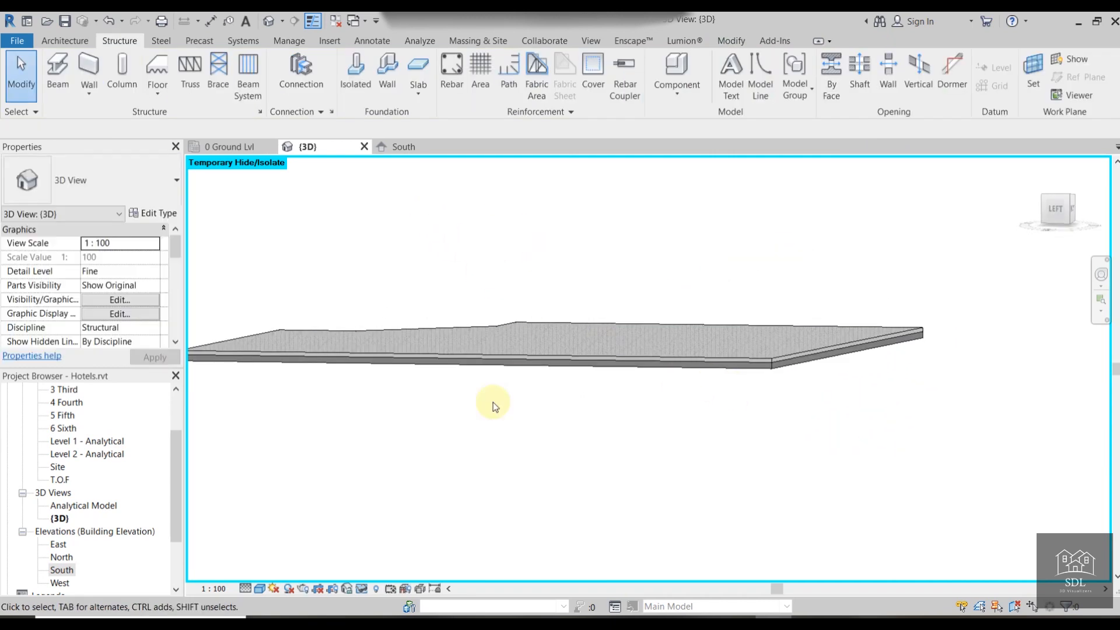
# Reset the temporary isolation and examine the slab edge where it meets the foundation walls and columns.
pyautogui.click(363, 589)
pyautogui.click(385, 570)
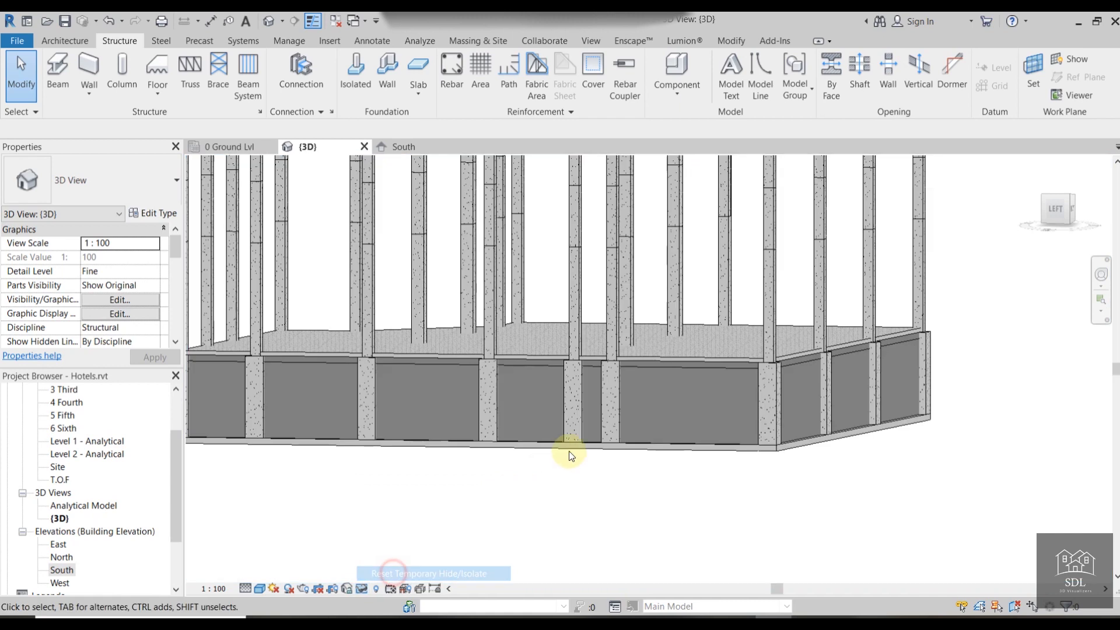
pyautogui.keyDown('shift'); pyautogui.moveTo(670, 456); pyautogui.dragTo(438, 533, button='middle'); pyautogui.keyUp('shift')
pyautogui.scroll(5, 589, 478)
pyautogui.scroll(5, 778, 366)
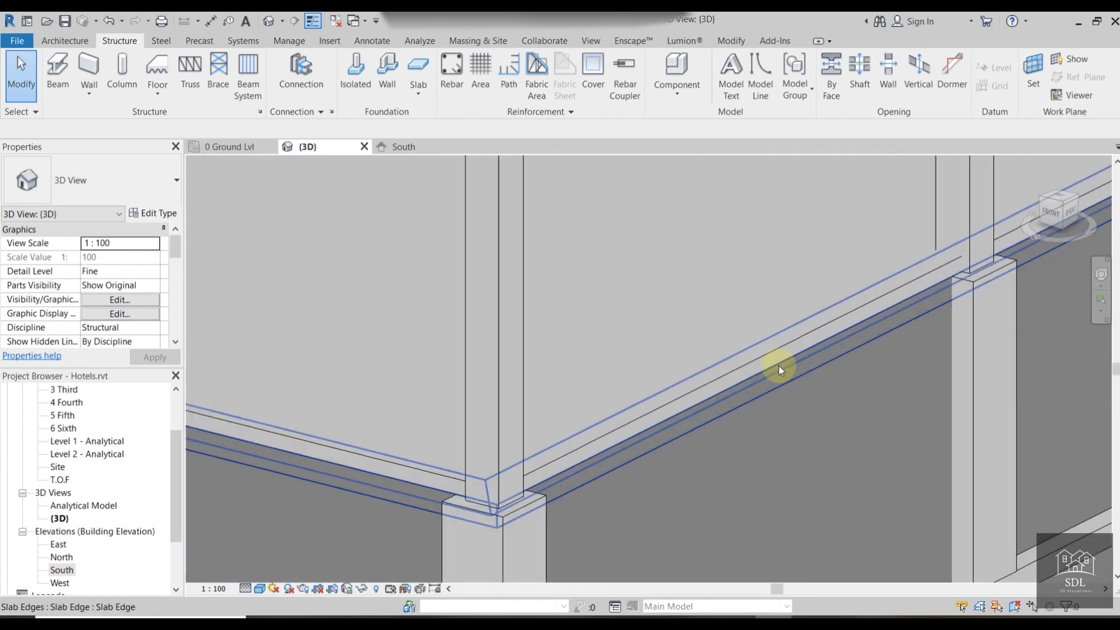
pyautogui.scroll(-8, 950, 198)
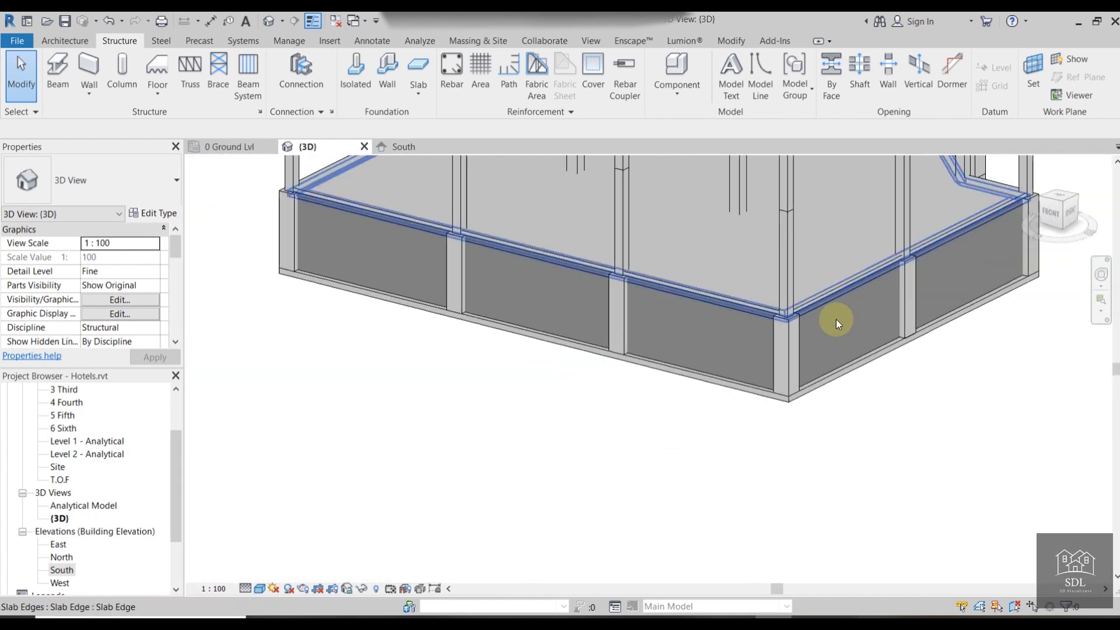
pyautogui.keyDown('shift'); pyautogui.moveTo(825, 443); pyautogui.dragTo(893, 467, button='middle'); pyautogui.keyUp('shift')
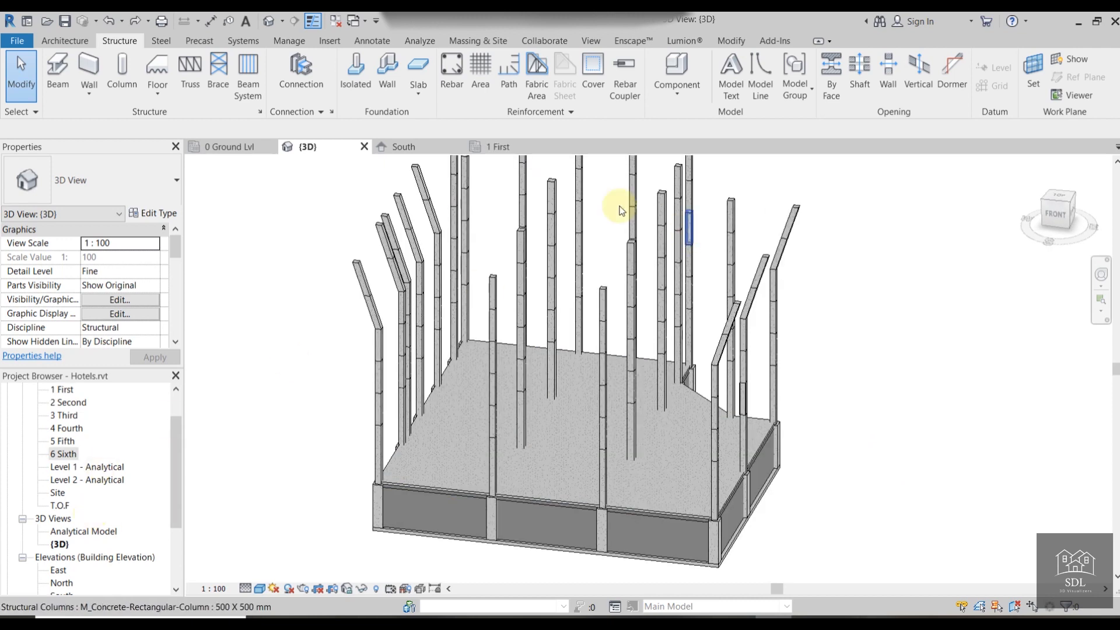
# Switch to the 1 First structural plan and set its visual style to Hidden Line.
pyautogui.click(526, 147)
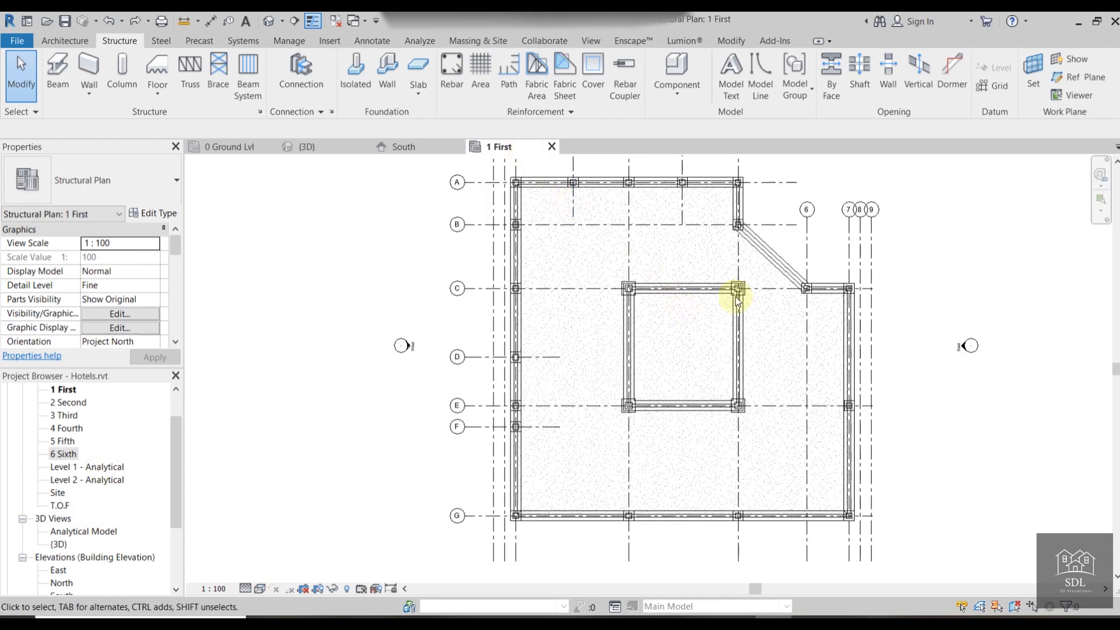
pyautogui.scroll(3, 798, 165)
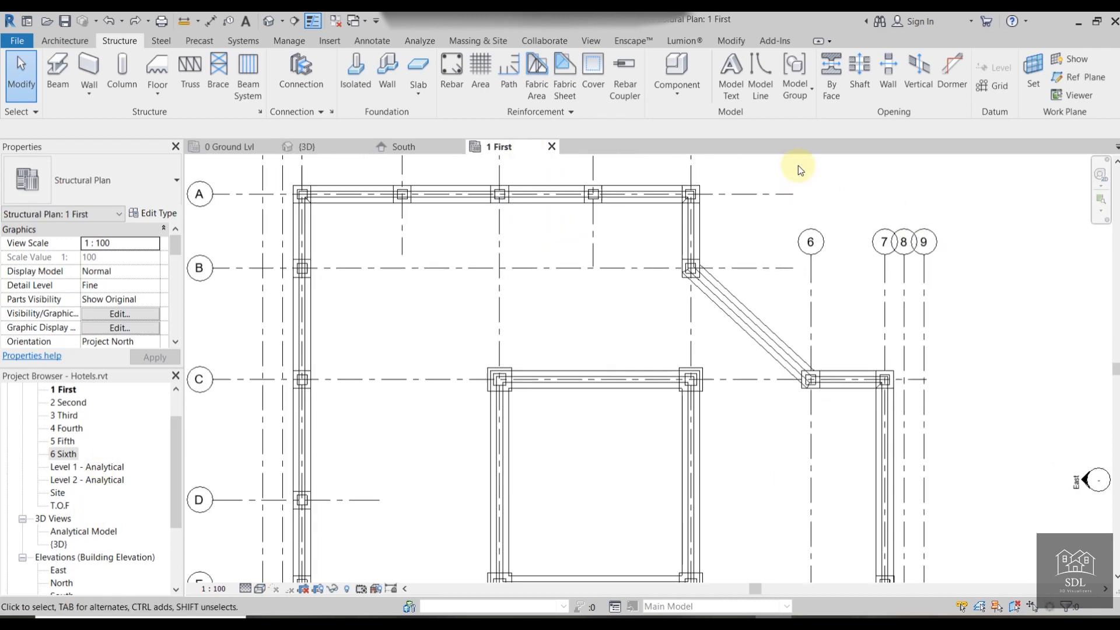
pyautogui.click(260, 588)
pyautogui.click(293, 529)
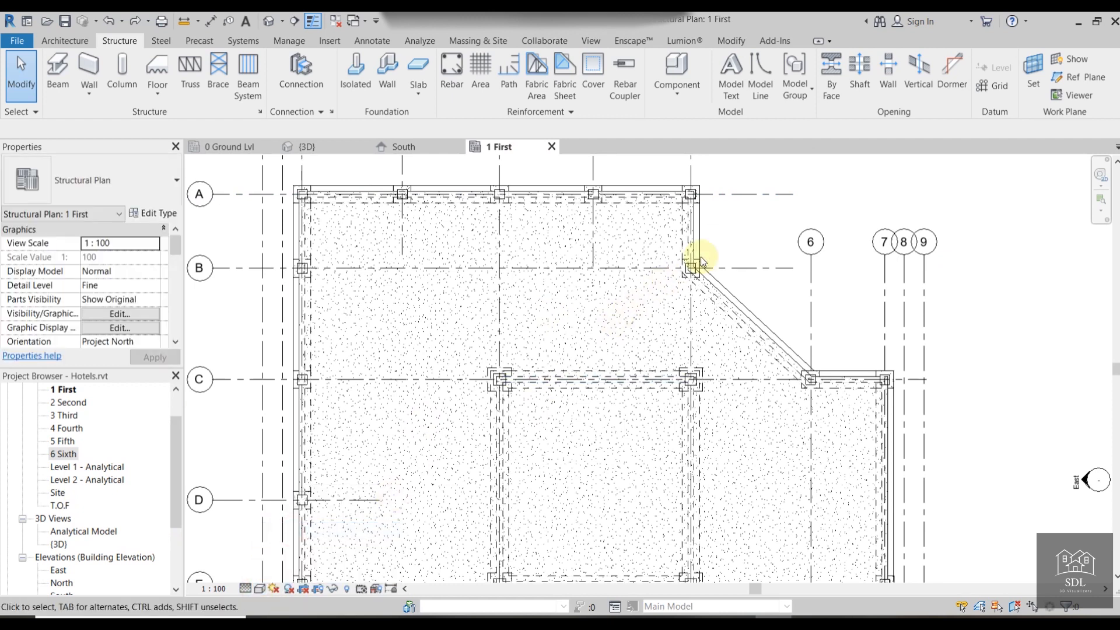
pyautogui.scroll(-3, 893, 234)
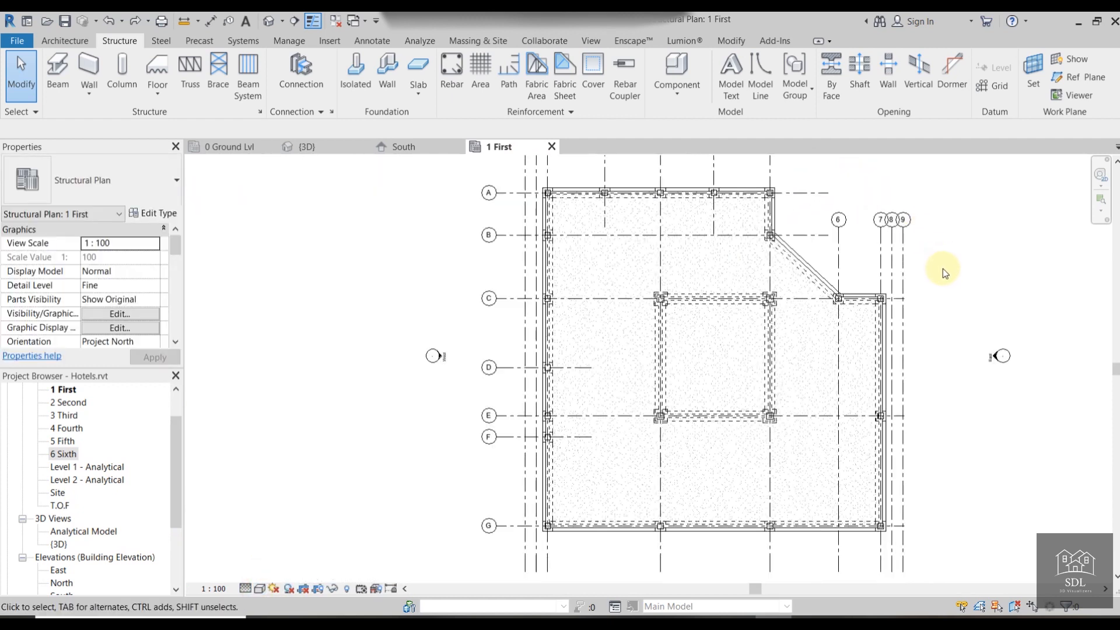
# Set up tagged M_Concrete-Rectangular Beam placement along grid lines with the 300 x 600mm type.
pyautogui.click(54, 67)
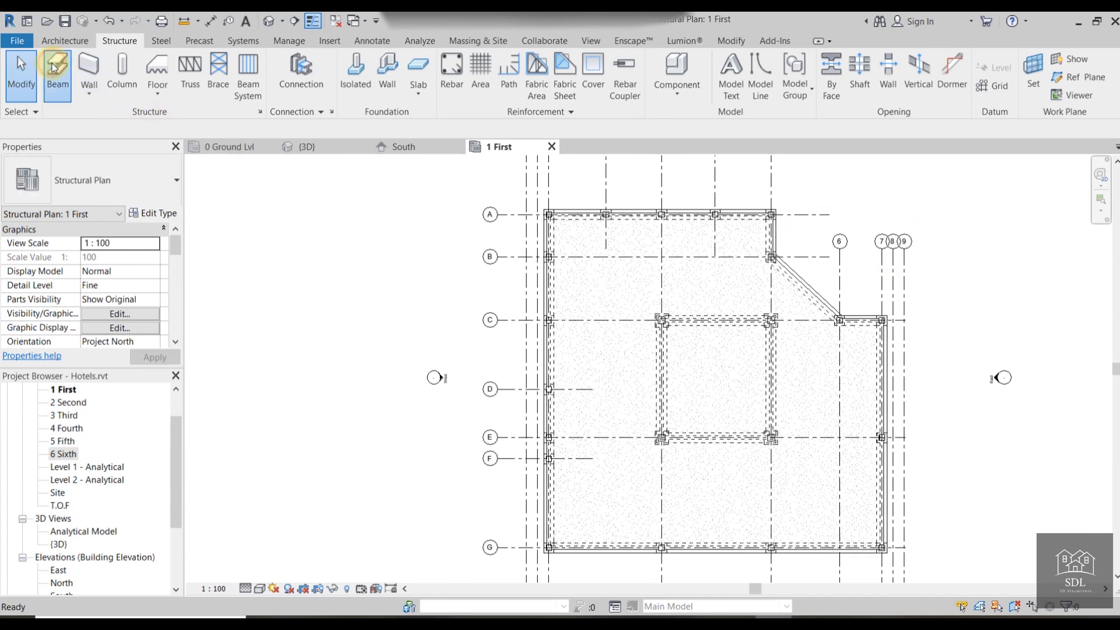
pyautogui.click(93, 176)
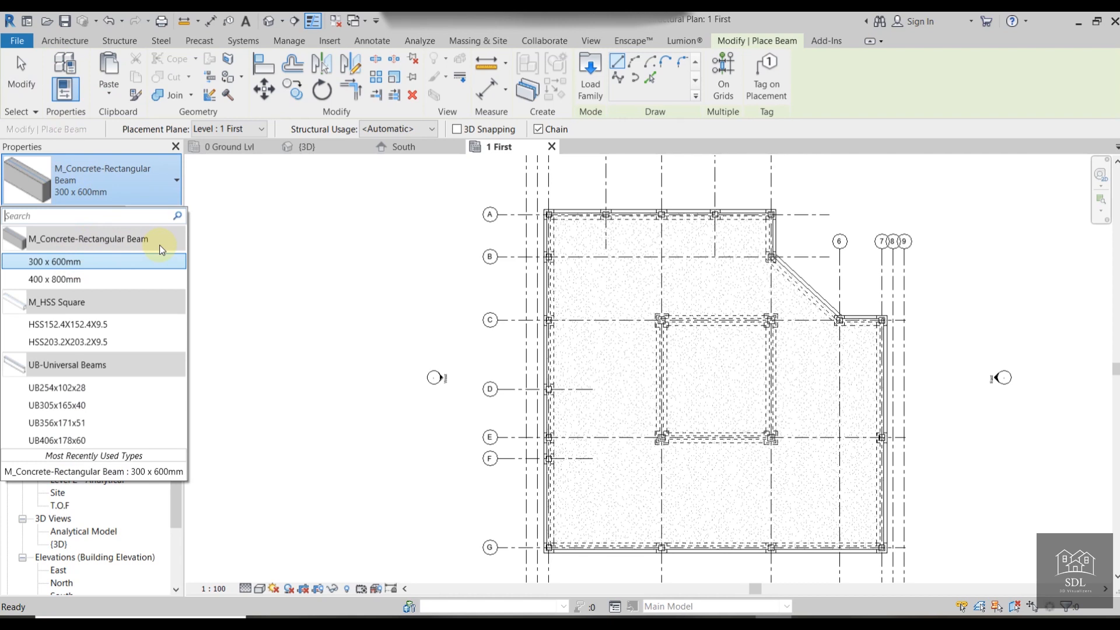
pyautogui.click(94, 264)
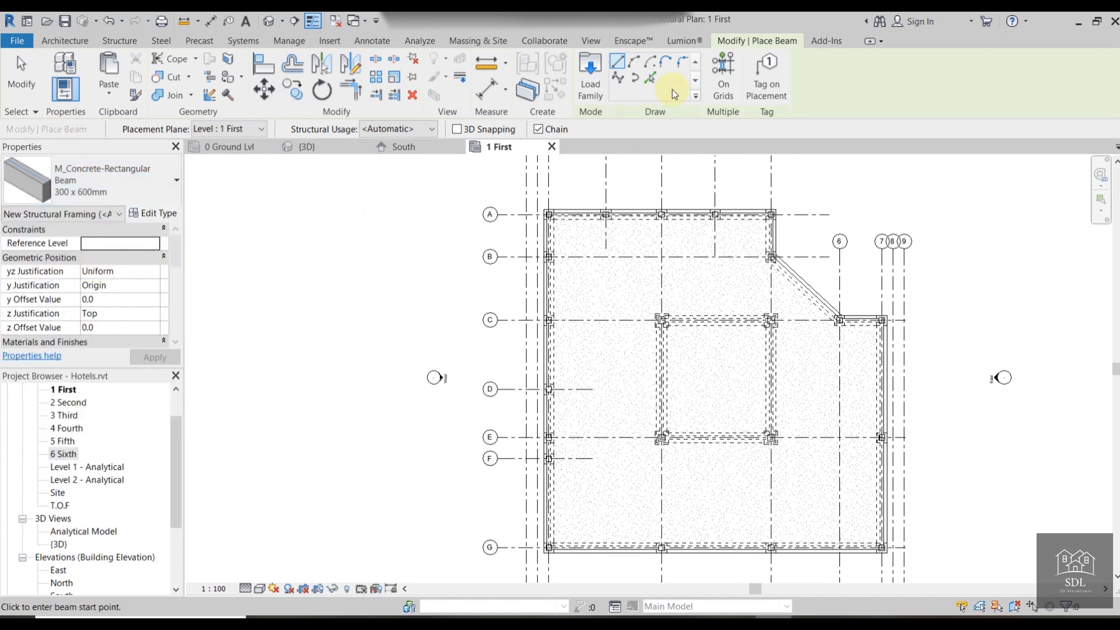
pyautogui.click(763, 82)
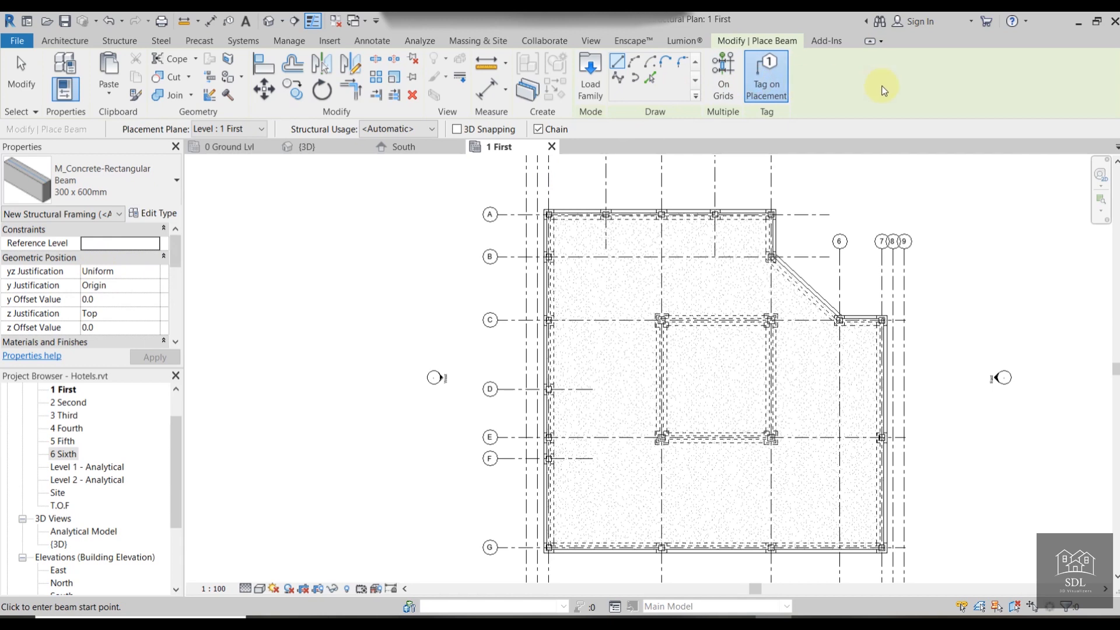
pyautogui.click(723, 79)
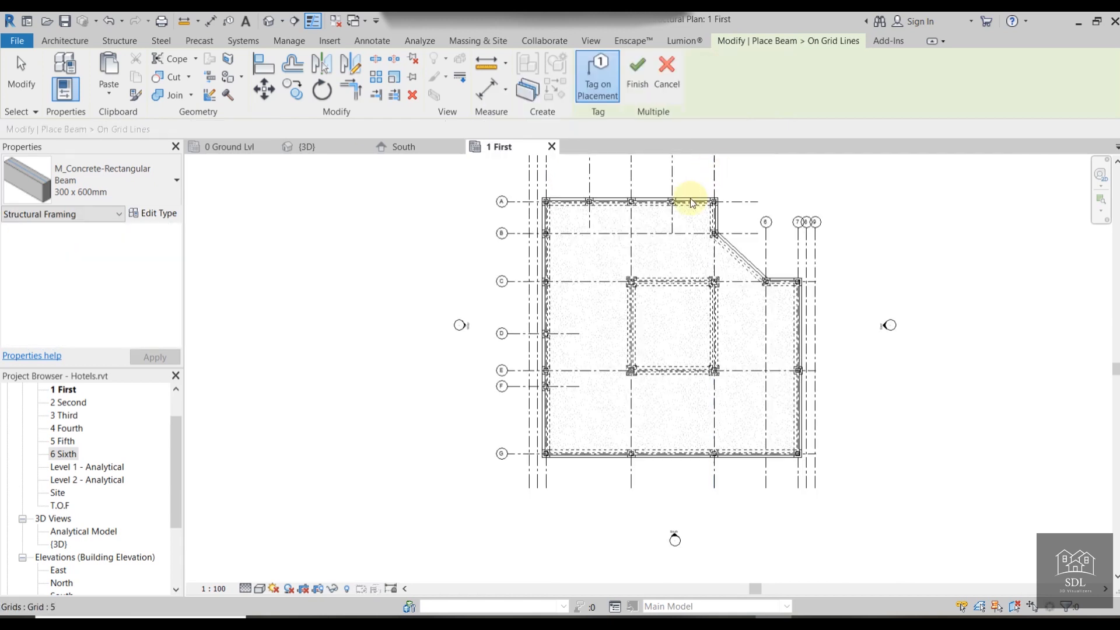
# Select grid lines 1, A, 5, C, 7 and G to place 300 x 600mm beams along them.
pyautogui.scroll(3, 617, 188)
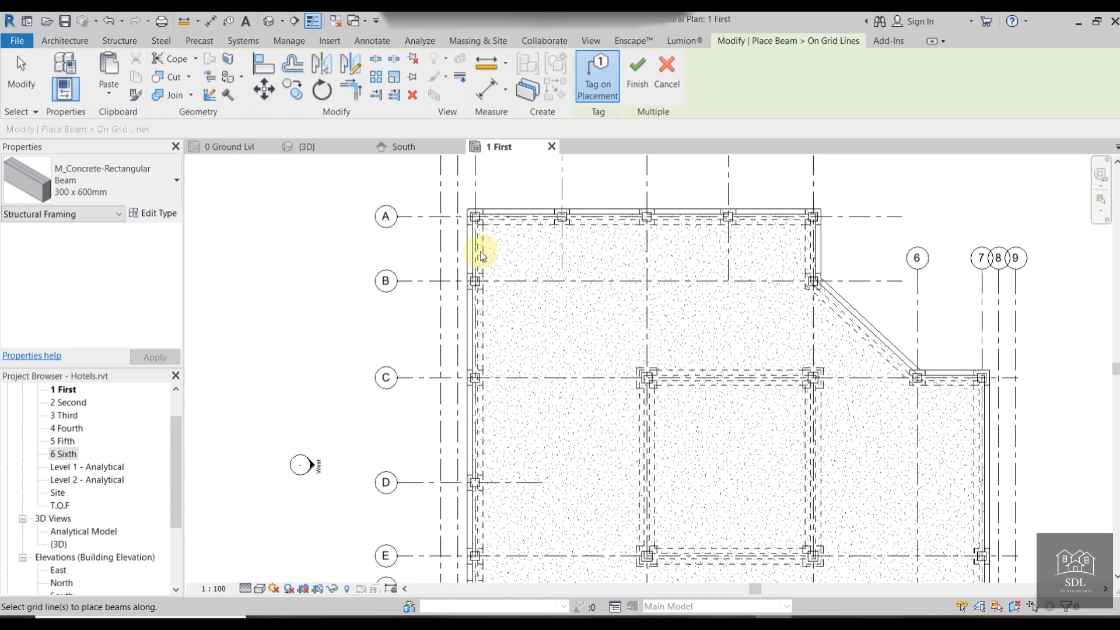
pyautogui.click(479, 255)
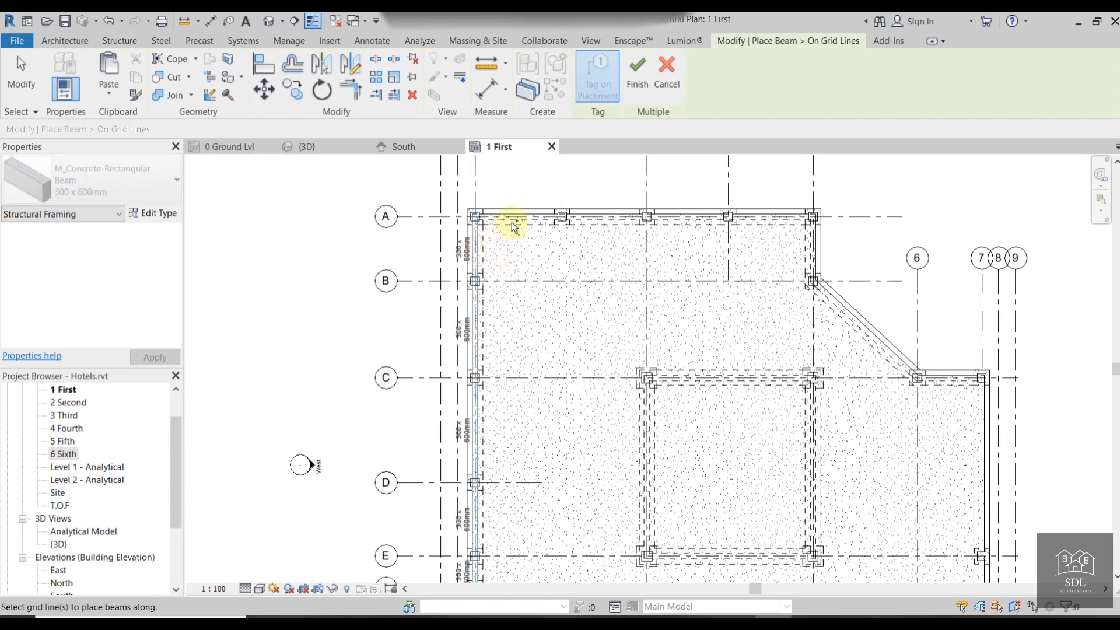
pyautogui.click(811, 260)
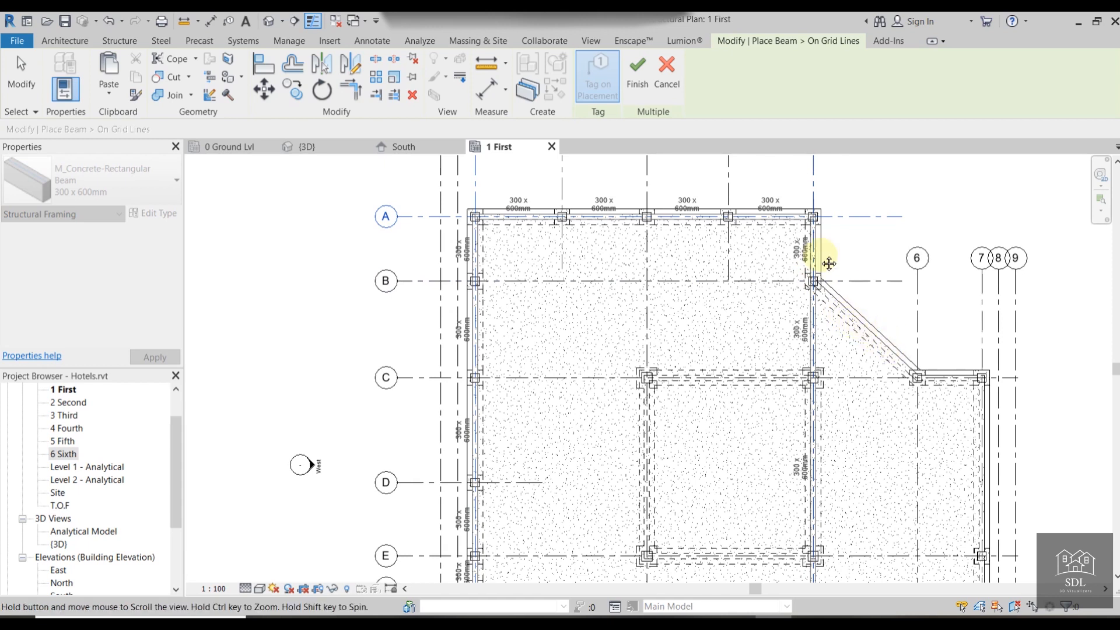
pyautogui.moveTo(825, 255); pyautogui.dragTo(750, 163, button='middle')
pyautogui.click(796, 187)
pyautogui.click(844, 254)
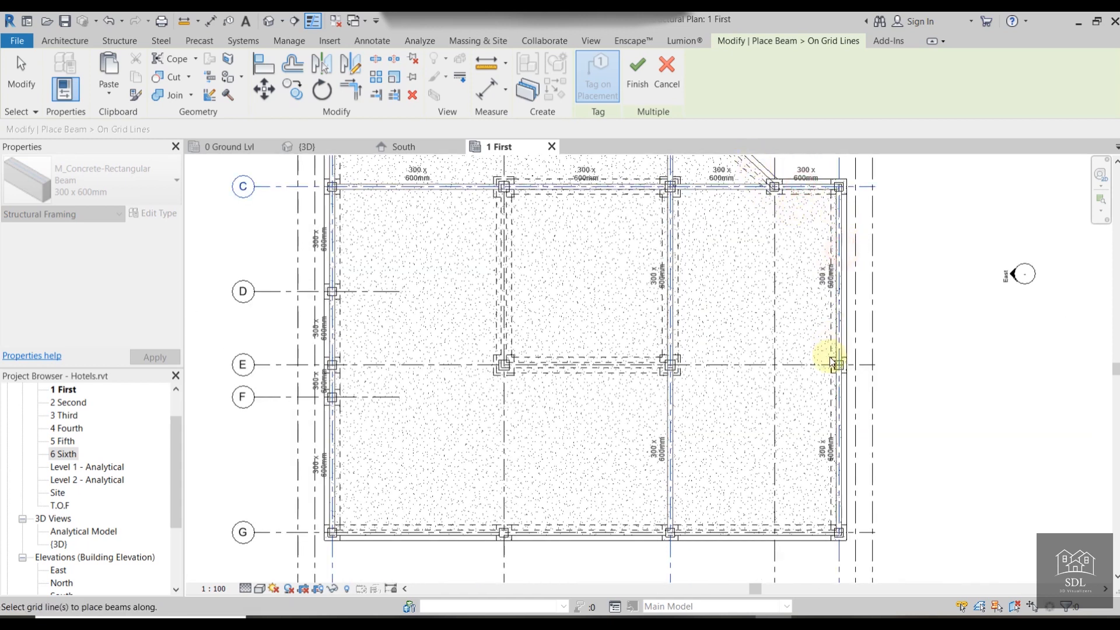
pyautogui.moveTo(832, 357); pyautogui.dragTo(825, 220, button='middle')
pyautogui.click(792, 385)
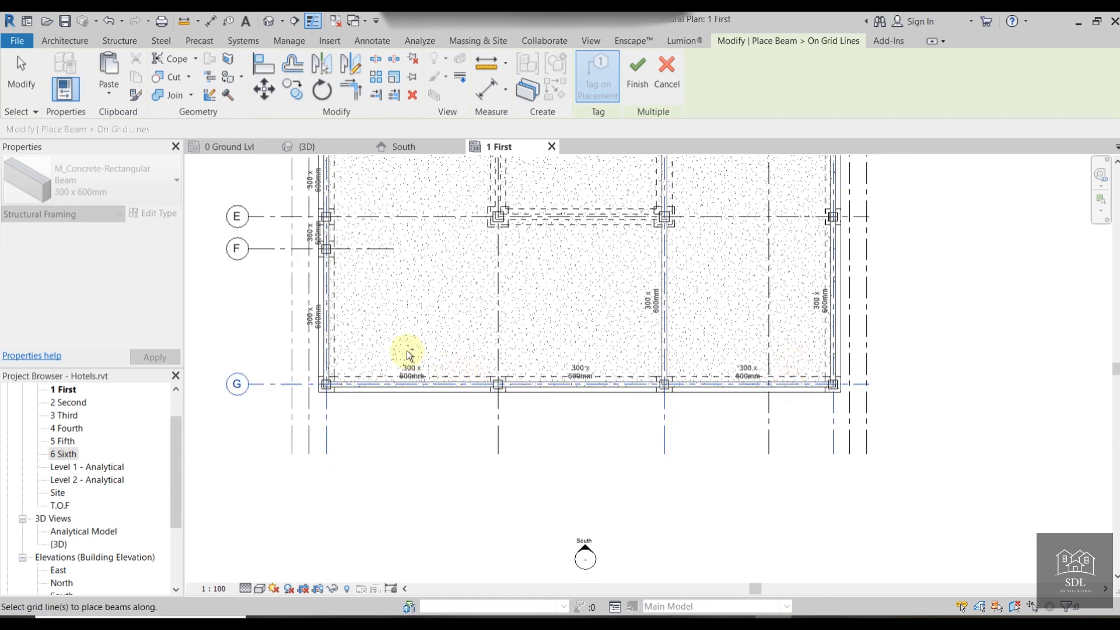
# Add beams along grid lines E, 3, 6 and B as well and finish the on-grid placement.
pyautogui.scroll(-5, 430, 296)
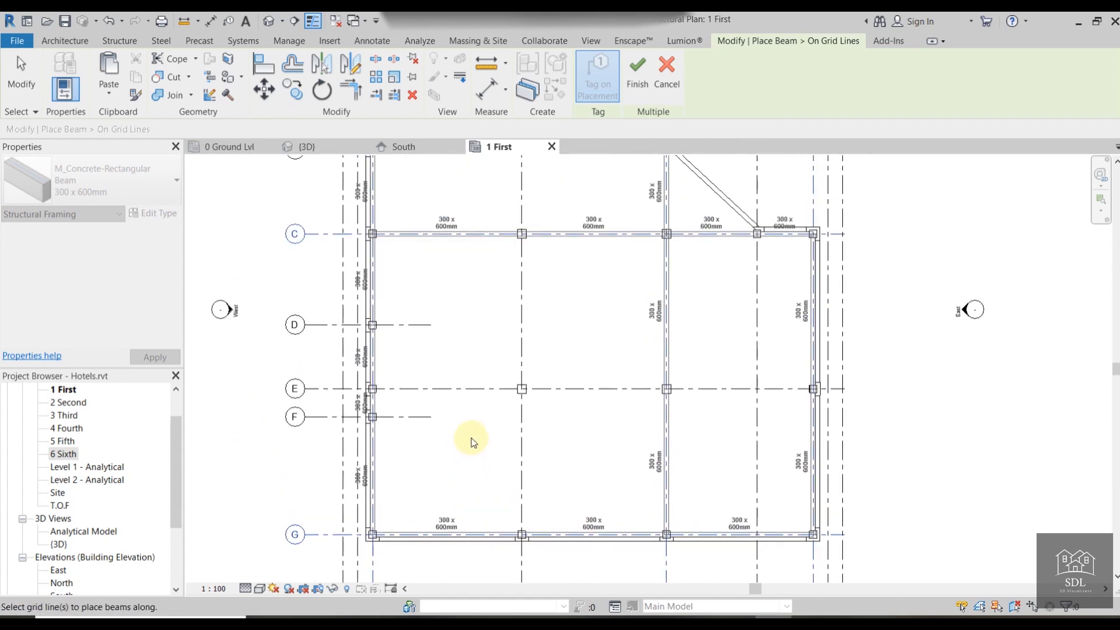
pyautogui.click(470, 410)
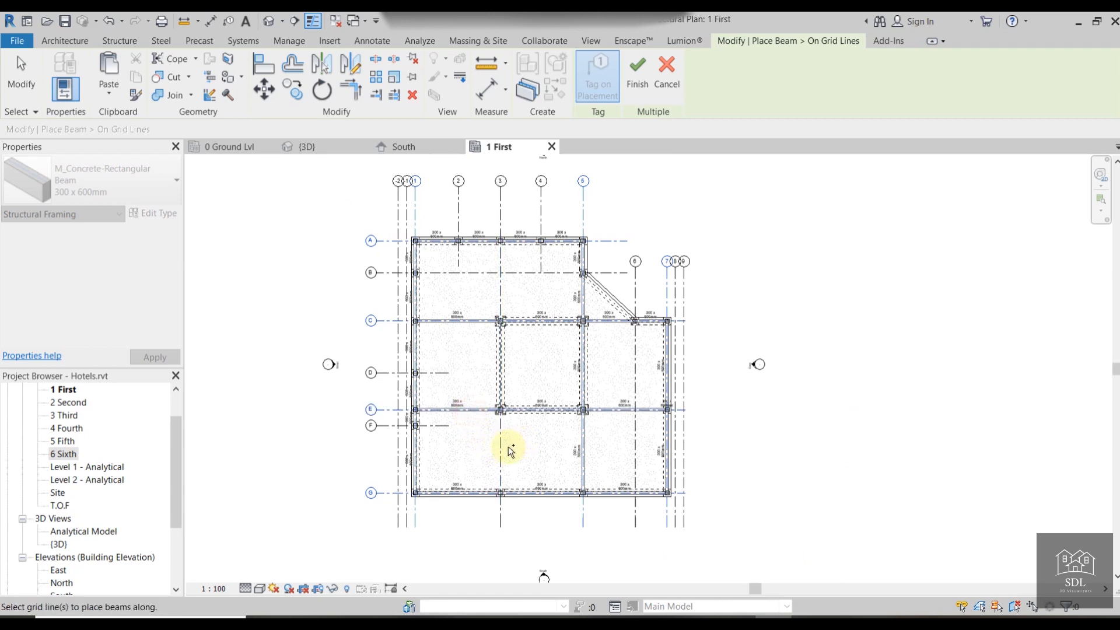
pyautogui.click(500, 450)
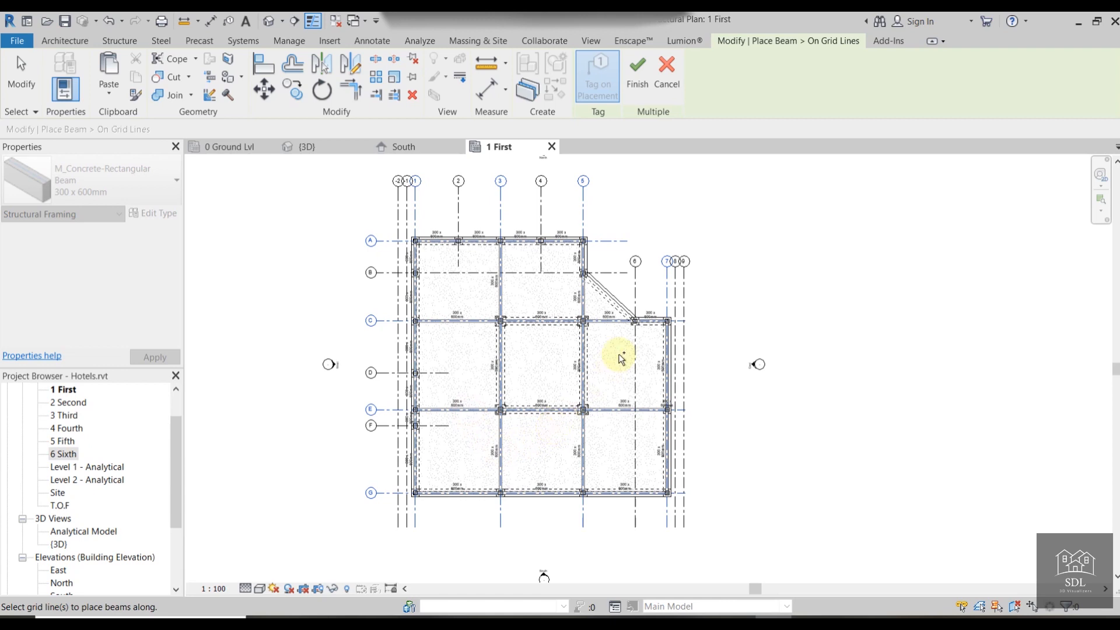
pyautogui.click(636, 347)
pyautogui.click(520, 270)
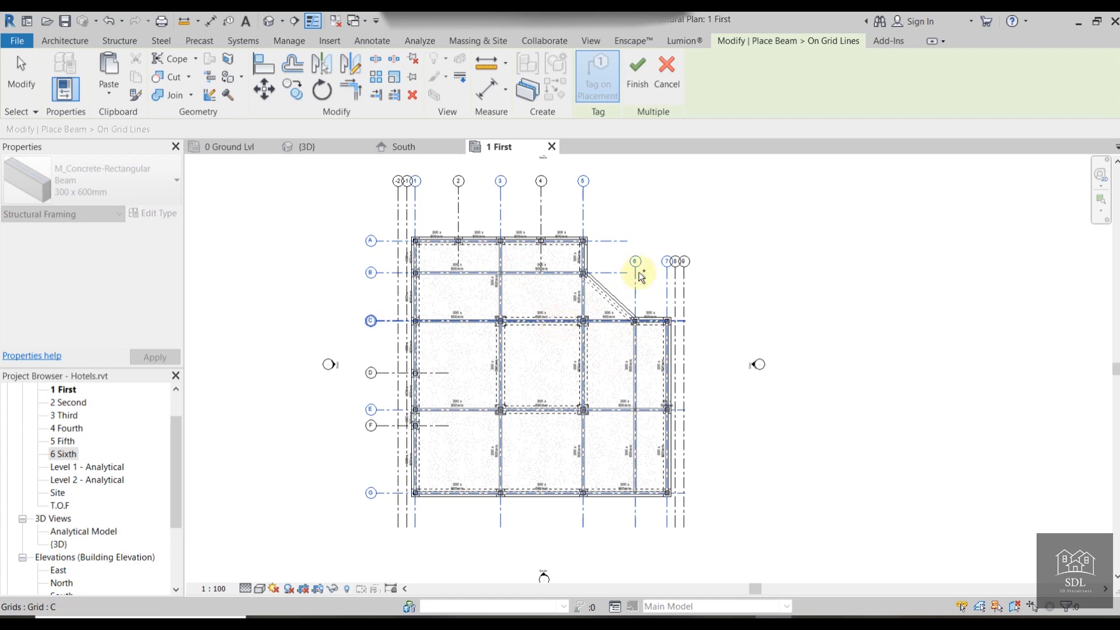
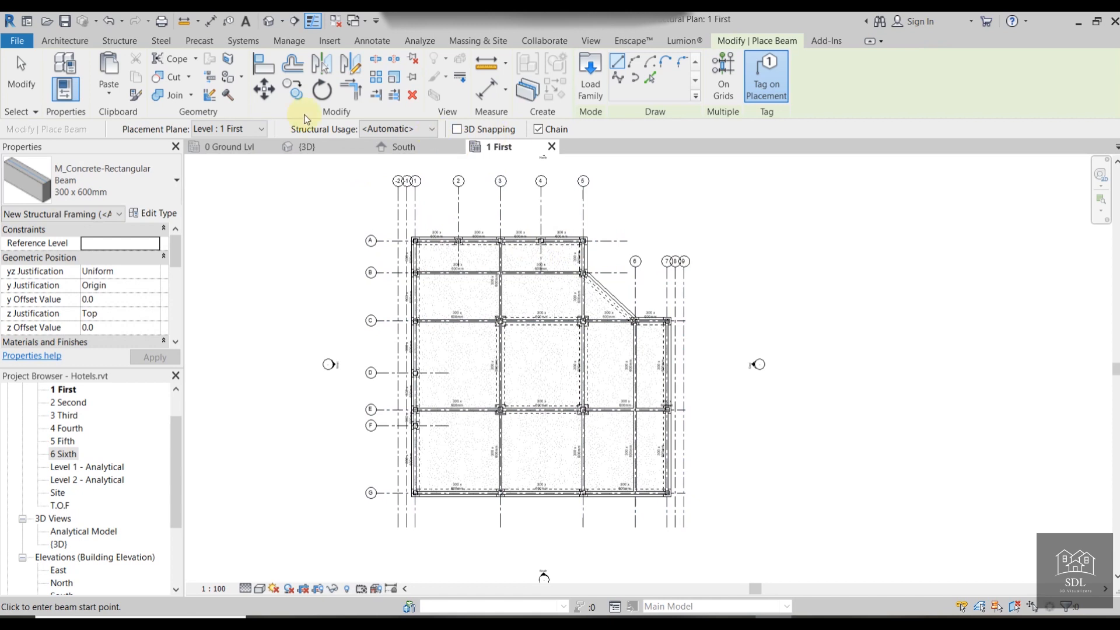
# Leave the Beam tool and inspect the new first-level beams in the 3D view.
pyautogui.click(19, 60)
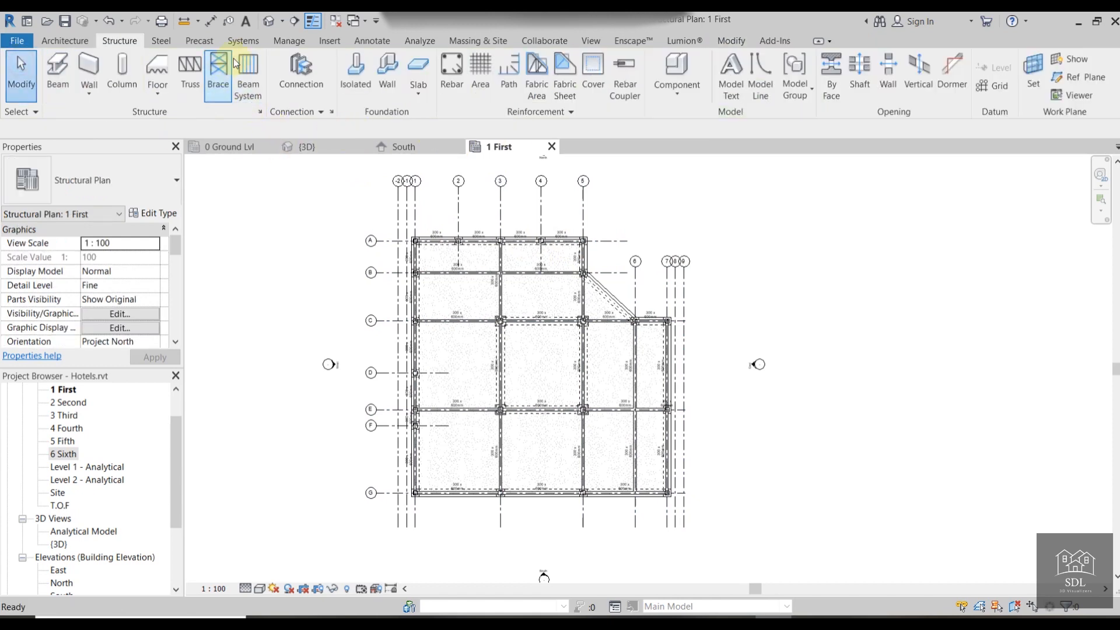
pyautogui.click(303, 146)
pyautogui.keyDown('shift'); pyautogui.moveTo(648, 327); pyautogui.dragTo(392, 459, button='middle'); pyautogui.keyUp('shift')
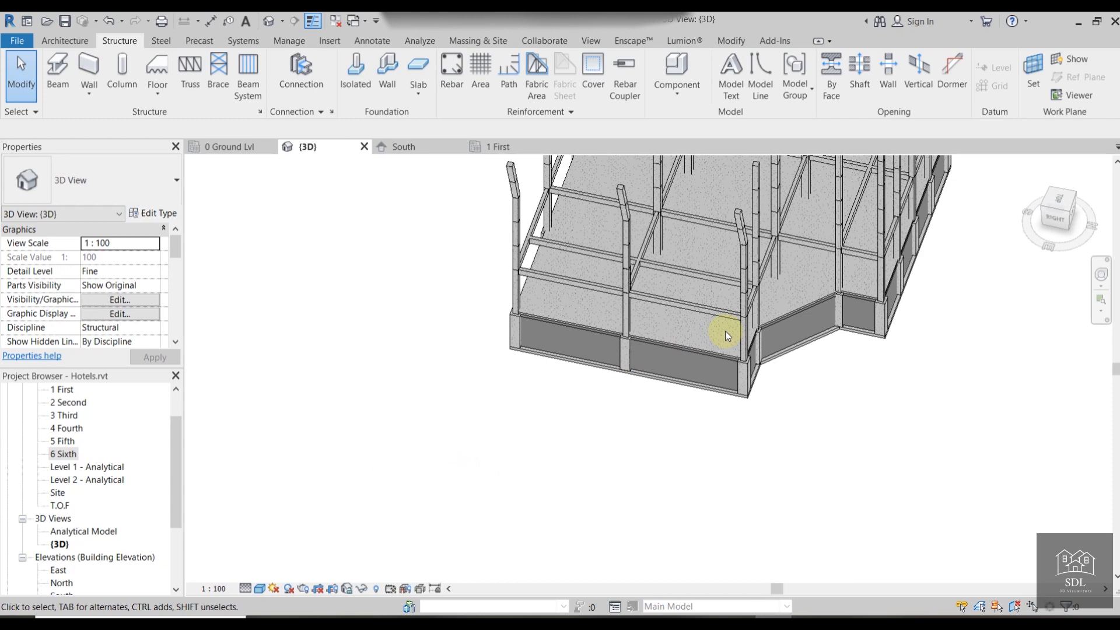
# Examine the first-level beam layout from several angles in 3D, including the framing around the diagonal slab edge.
pyautogui.scroll(3, 850, 258)
pyautogui.keyDown('shift'); pyautogui.moveTo(802, 352); pyautogui.dragTo(1073, 332, button='middle'); pyautogui.keyUp('shift')
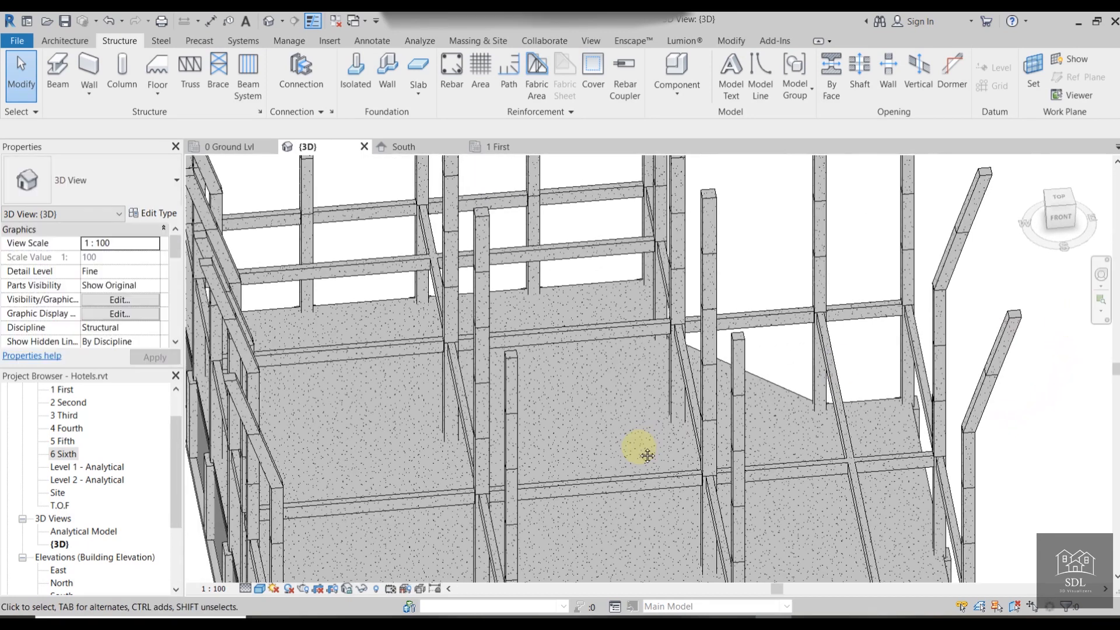
pyautogui.moveTo(645, 455); pyautogui.dragTo(851, 199, button='middle')
pyautogui.scroll(-2, 852, 202)
pyautogui.keyDown('shift'); pyautogui.moveTo(841, 326); pyautogui.dragTo(748, 389, button='middle'); pyautogui.keyUp('shift')
pyautogui.scroll(-1, 803, 292)
pyautogui.moveTo(809, 330); pyautogui.dragTo(805, 432, button='middle')
pyautogui.keyDown('shift'); pyautogui.moveTo(805, 318); pyautogui.dragTo(895, 295, button='middle'); pyautogui.keyUp('shift')
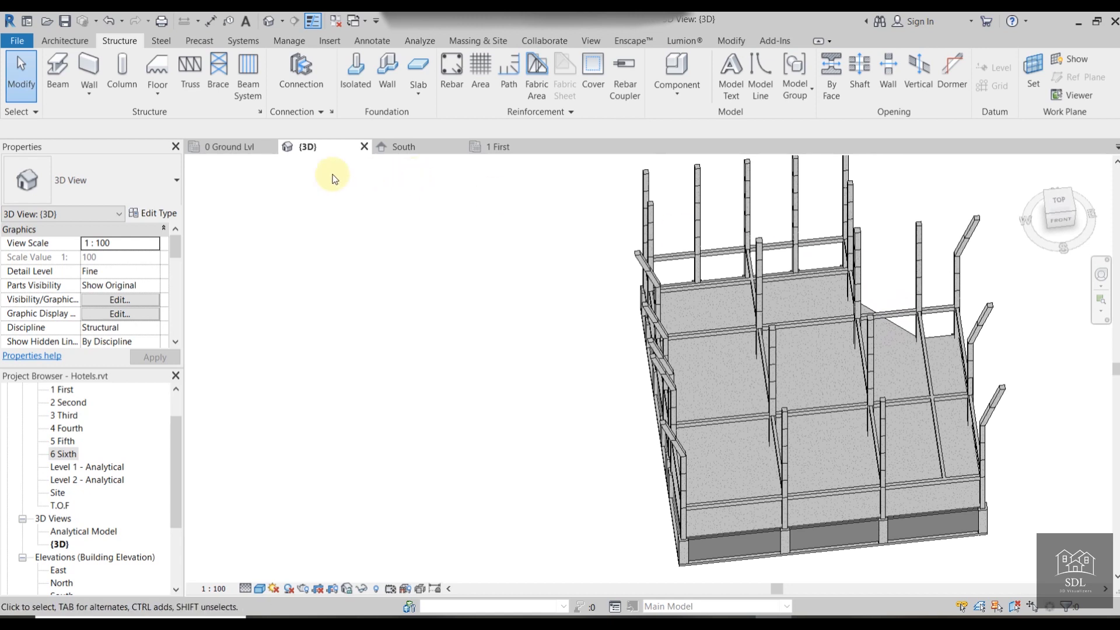
# Bring up the 1 First structural plan at the diagonal slab edge between grids 5 and 6.
pyautogui.click(223, 149)
pyautogui.click(526, 147)
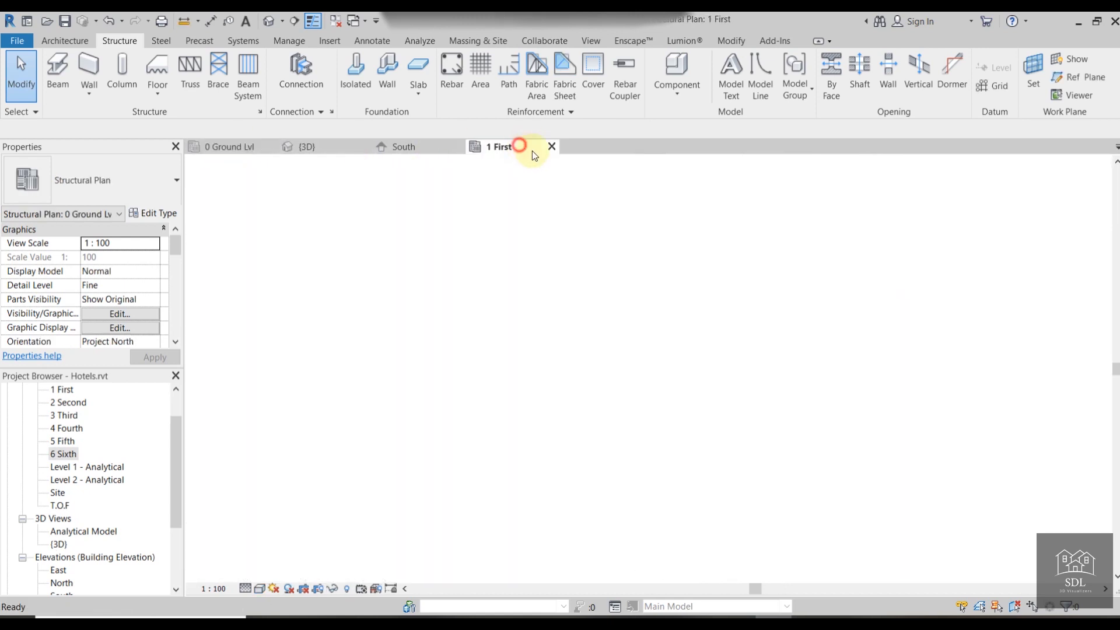
pyautogui.scroll(7, 633, 312)
pyautogui.scroll(-2, 573, 260)
pyautogui.moveTo(579, 330); pyautogui.dragTo(585, 440, button='middle')
# Draw a tagged 300 x 600mm beam along the diagonal edge from the column at B-5 to the column at C-6, and finish beam placement.
pyautogui.click(58, 70)
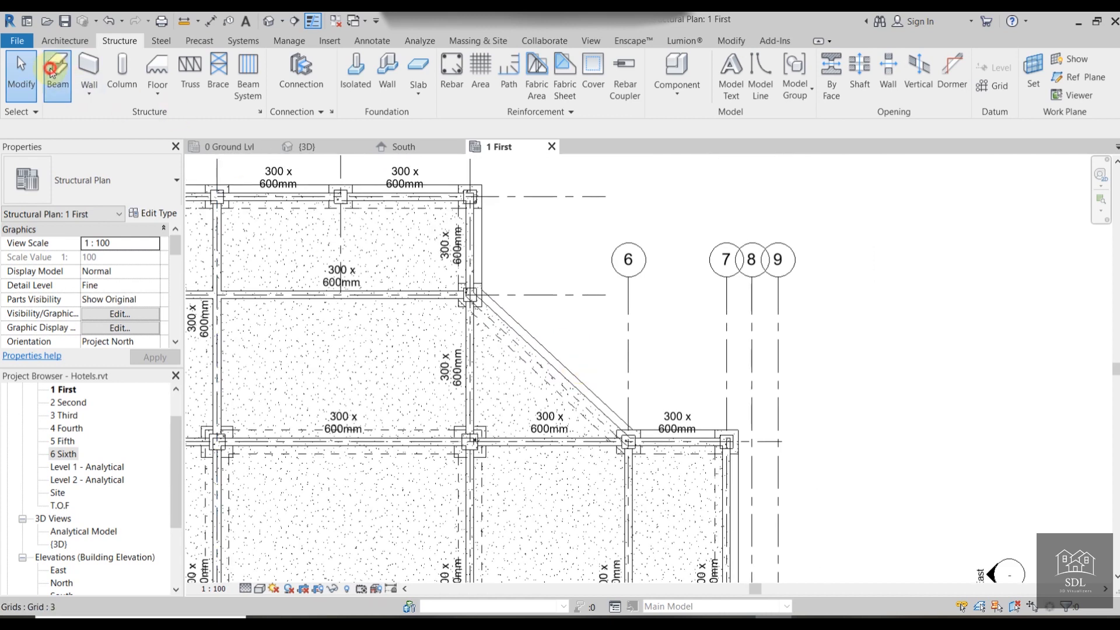
pyautogui.scroll(3, 570, 292)
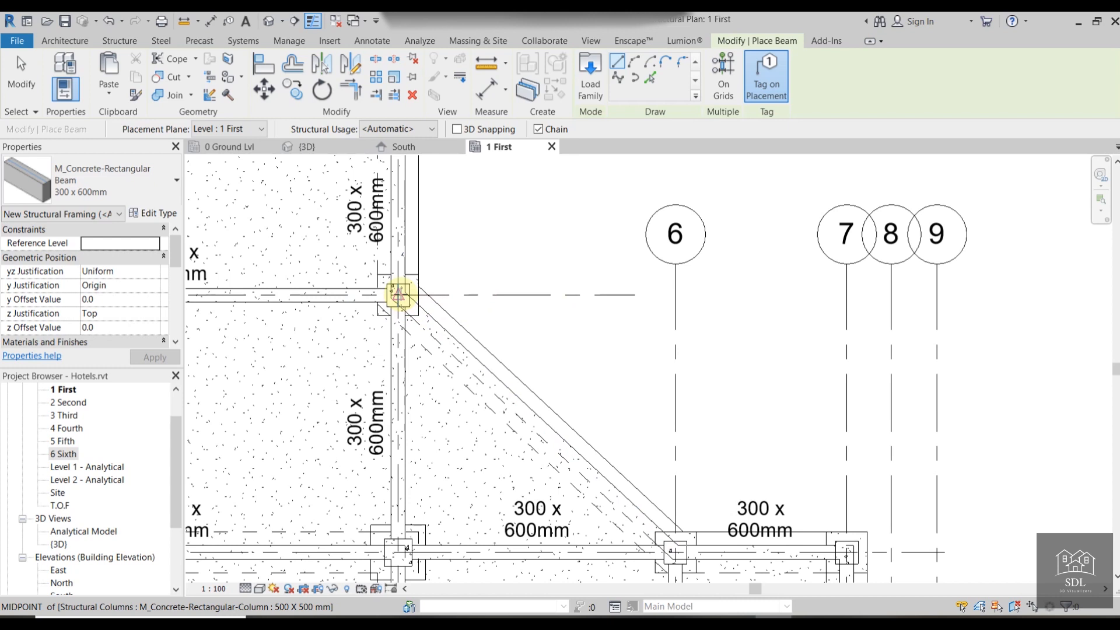
pyautogui.scroll(2, 398, 294)
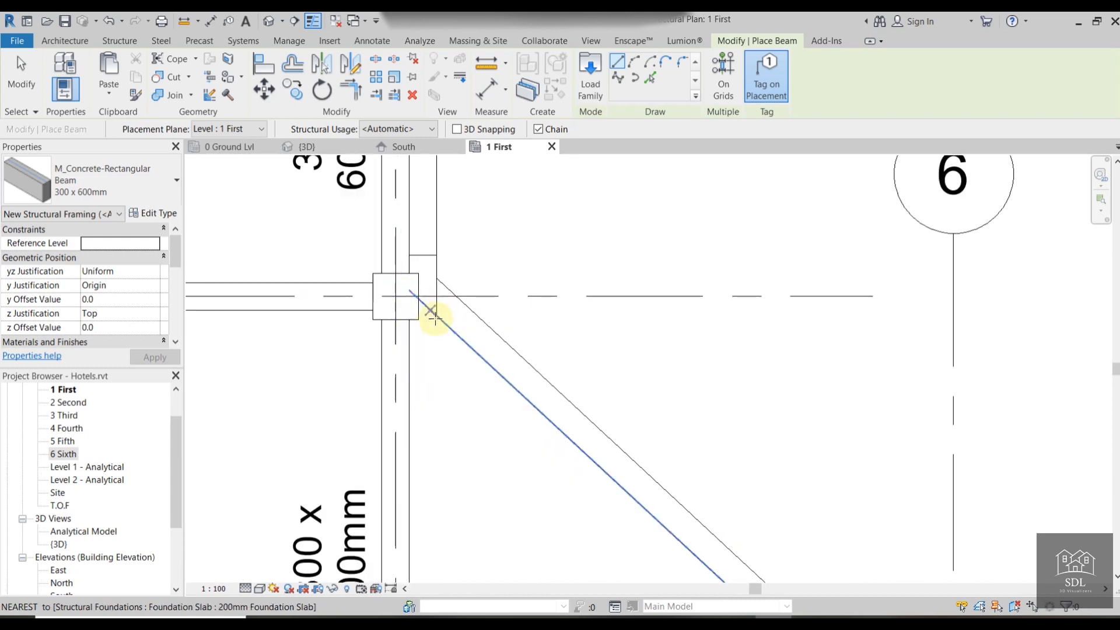
pyautogui.click(396, 295)
pyautogui.scroll(-4, 502, 367)
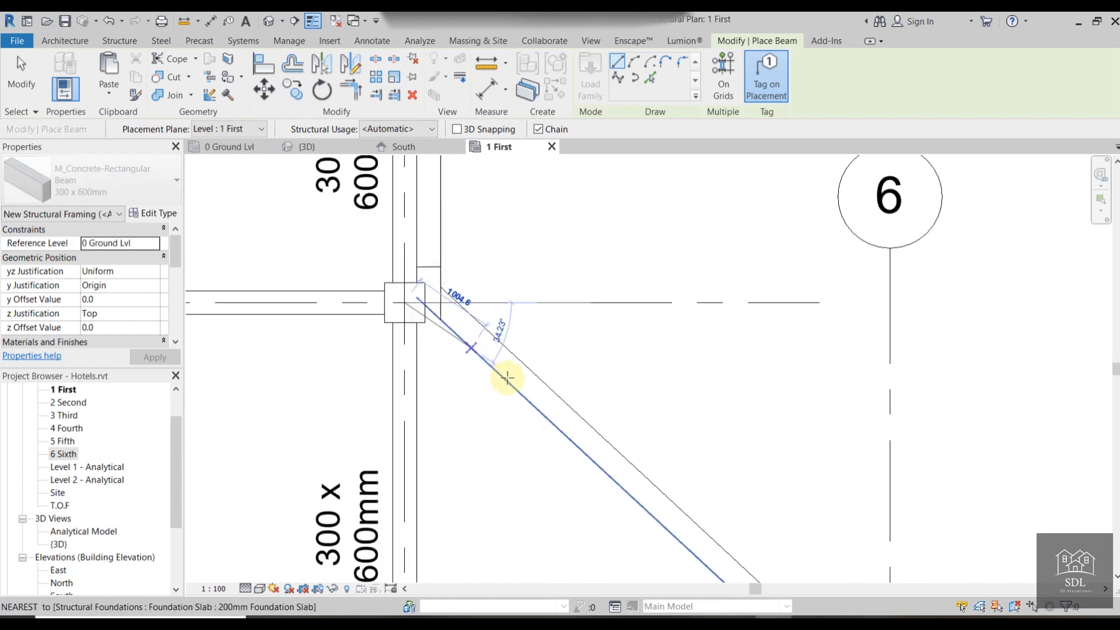
pyautogui.scroll(4, 578, 397)
pyautogui.scroll(2, 598, 418)
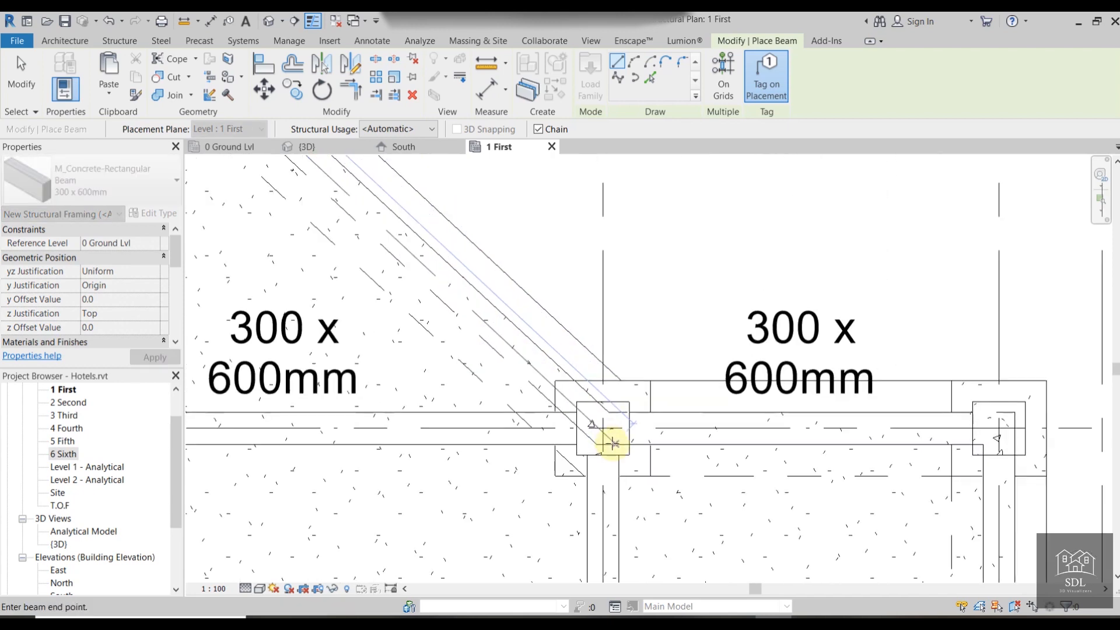
pyautogui.click(602, 427)
pyautogui.scroll(-4, 580, 257)
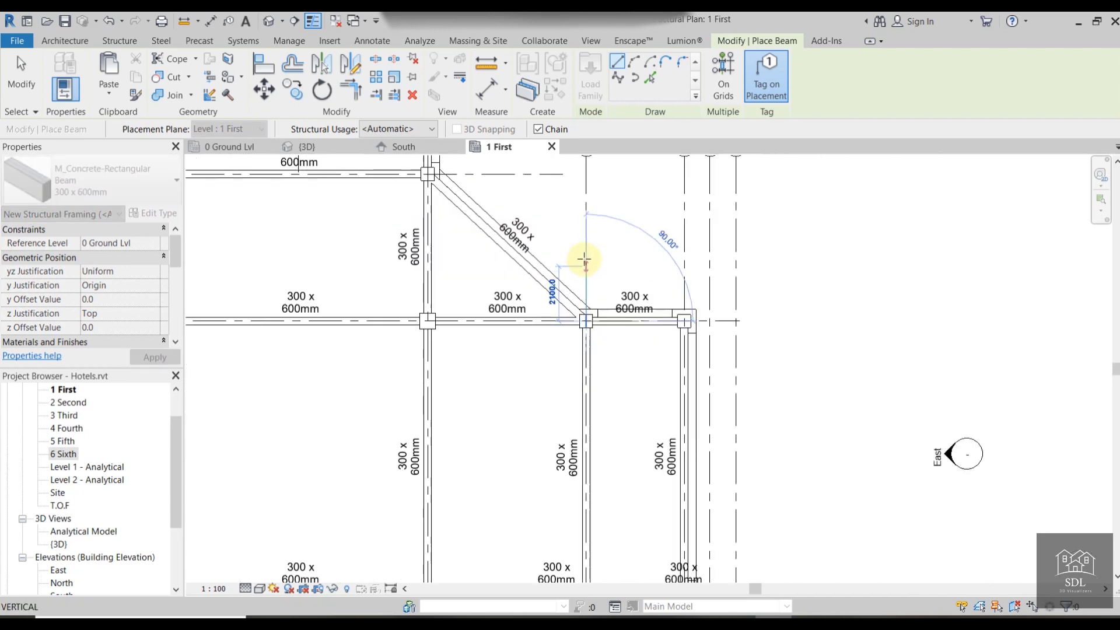
pyautogui.press('Escape')
pyautogui.press('Escape')
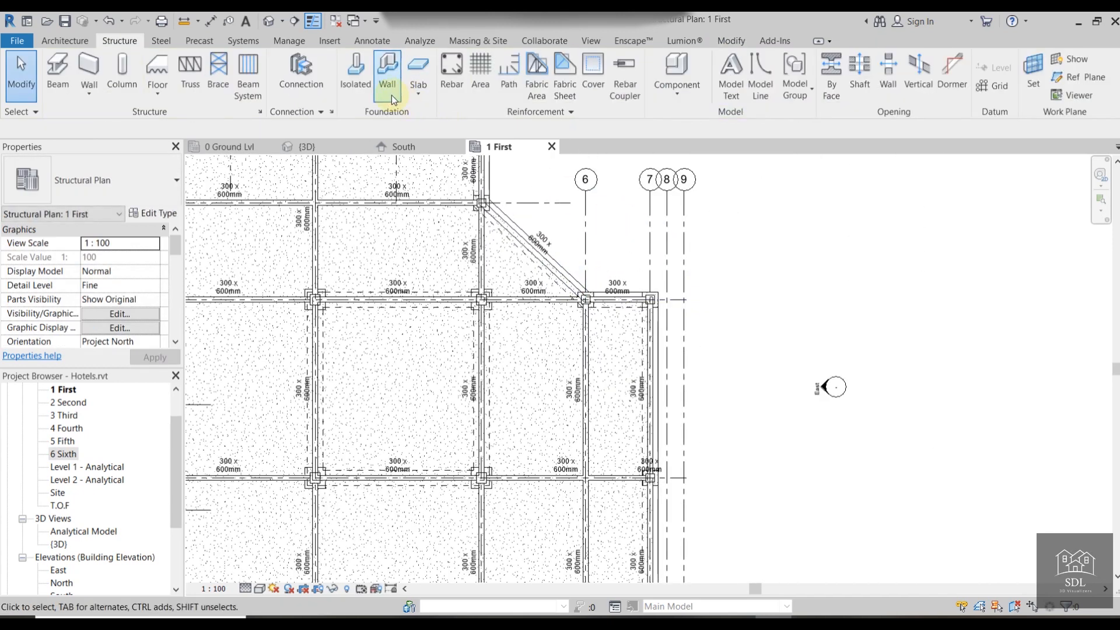
# Check the diagonal beam in 3D, and set up an automatic beam system on 1 First with 300 x 600mm beams at 1800 mm fixed spacing.
pyautogui.click(292, 146)
pyautogui.keyDown('shift'); pyautogui.moveTo(873, 381); pyautogui.dragTo(600, 278, button='middle'); pyautogui.keyUp('shift')
pyautogui.click(498, 147)
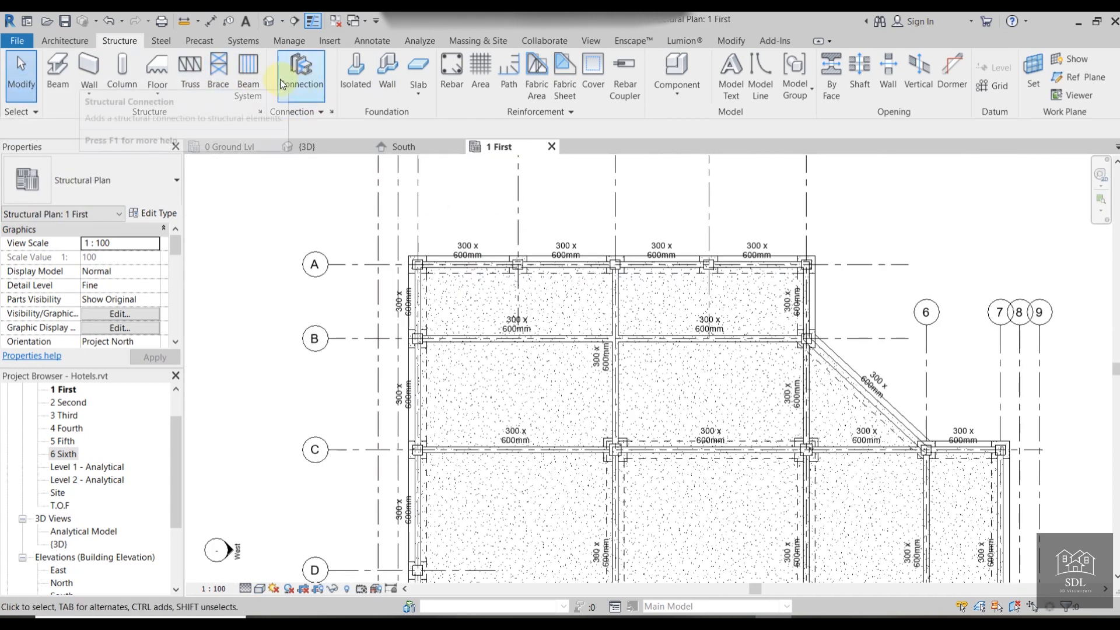
pyautogui.click(247, 73)
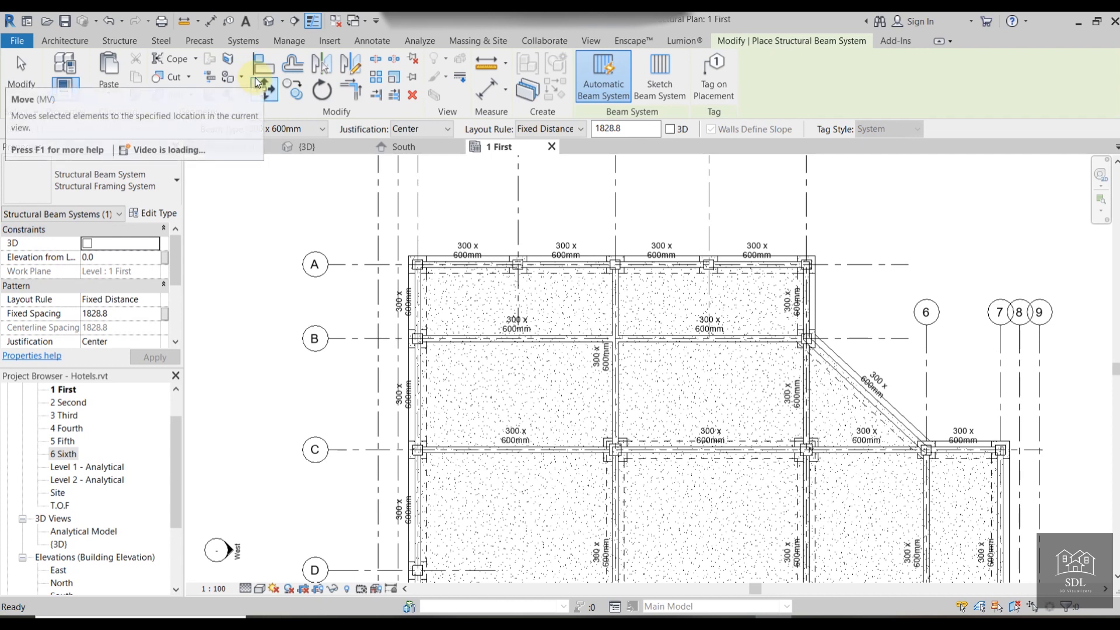
pyautogui.click(305, 129)
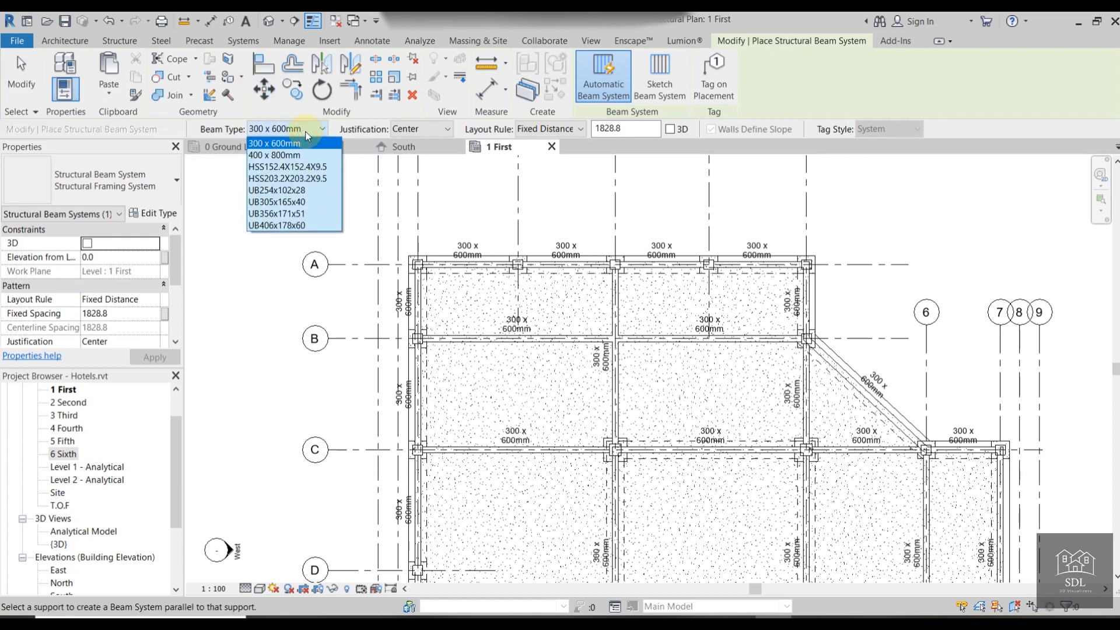
pyautogui.click(306, 131)
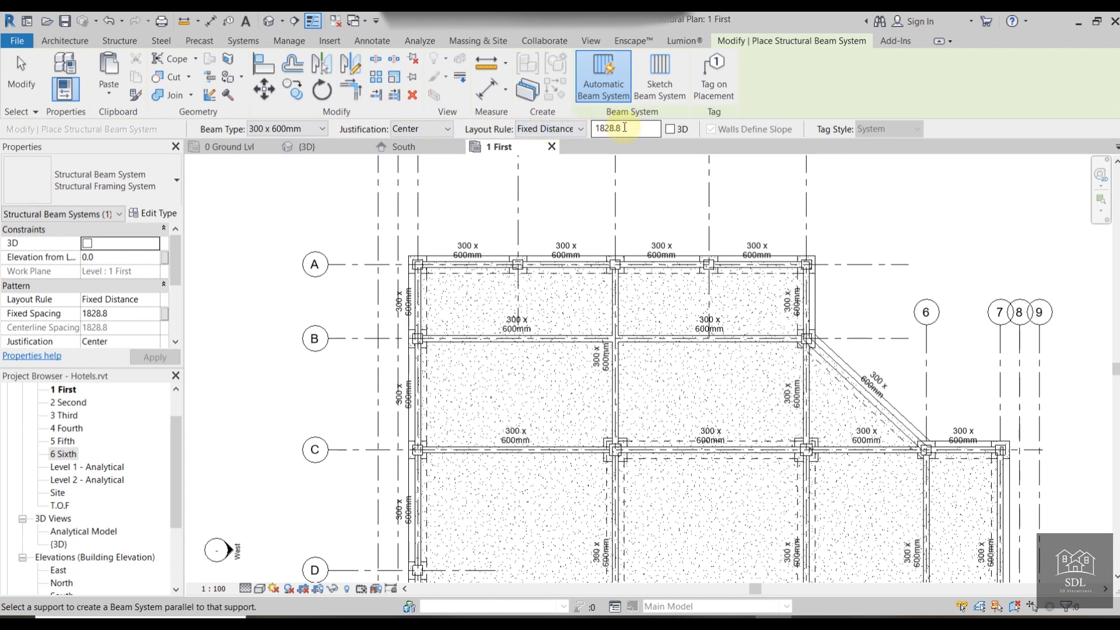
pyautogui.write('1')
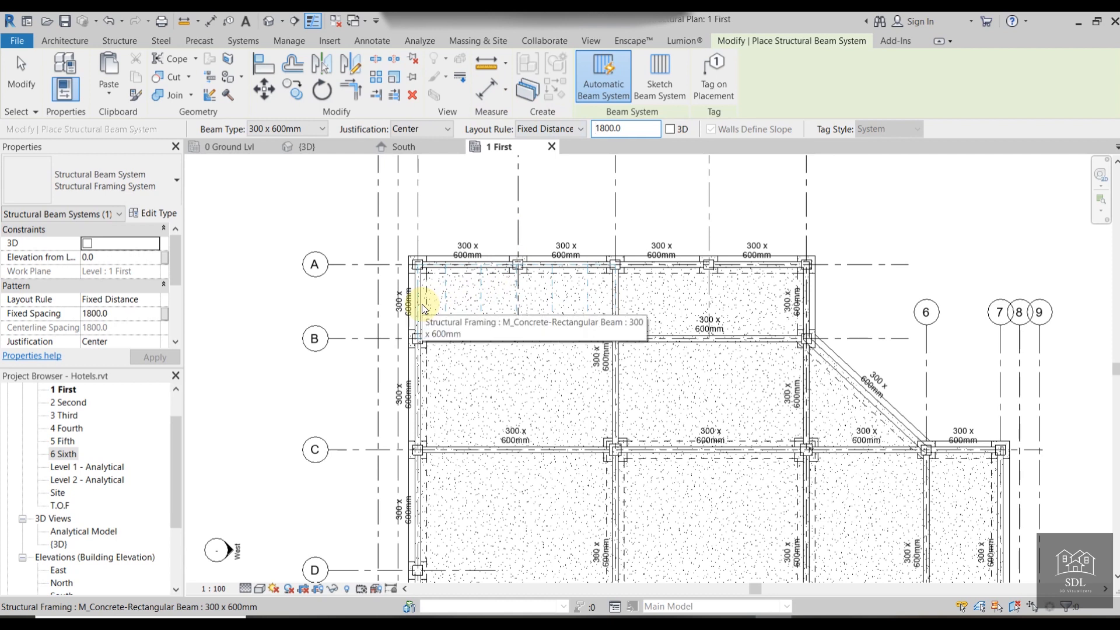
# Place beam systems parallel to grid 1 in all the bays between grids 1 and 3, from grid A to grid G.
pyautogui.click(430, 377)
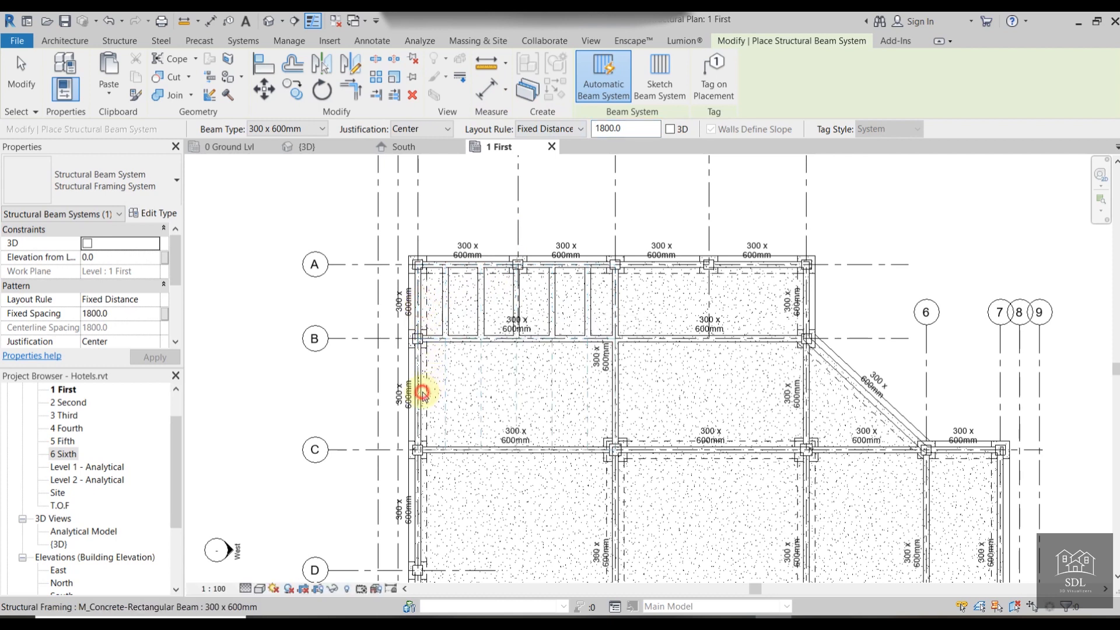
pyautogui.moveTo(510, 409); pyautogui.dragTo(546, 221, button='middle')
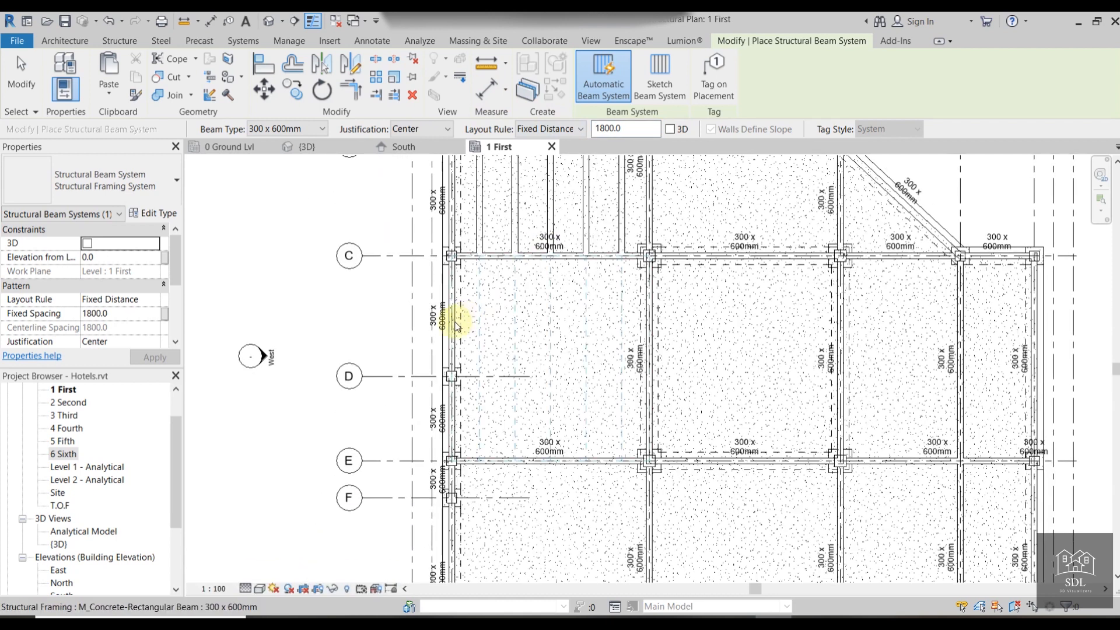
pyautogui.moveTo(464, 511); pyautogui.dragTo(515, 303, button='middle')
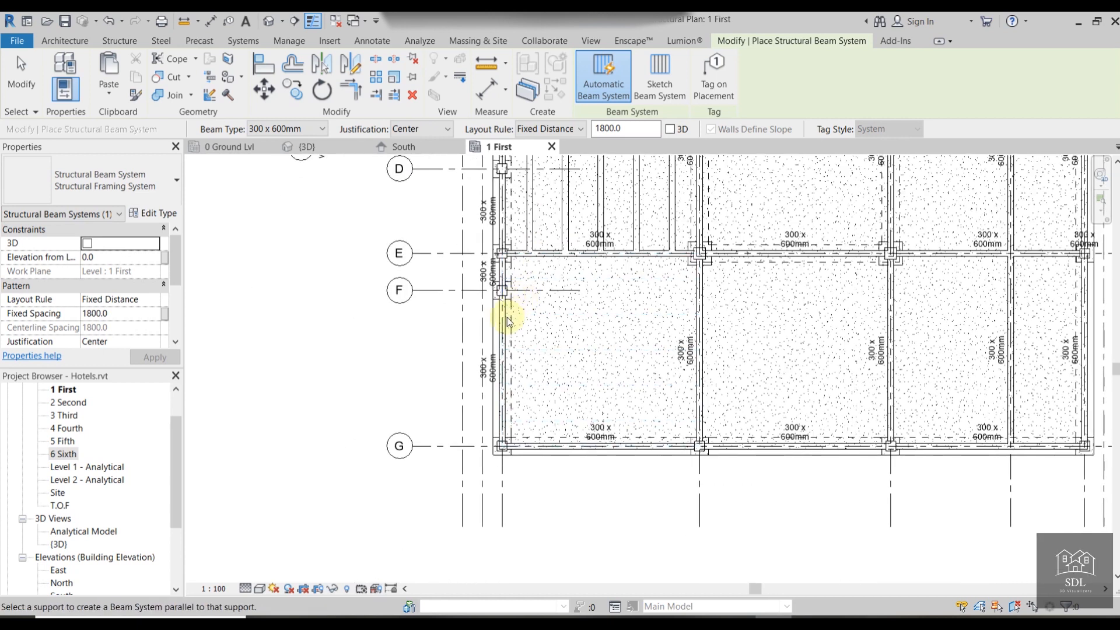
pyautogui.click(506, 320)
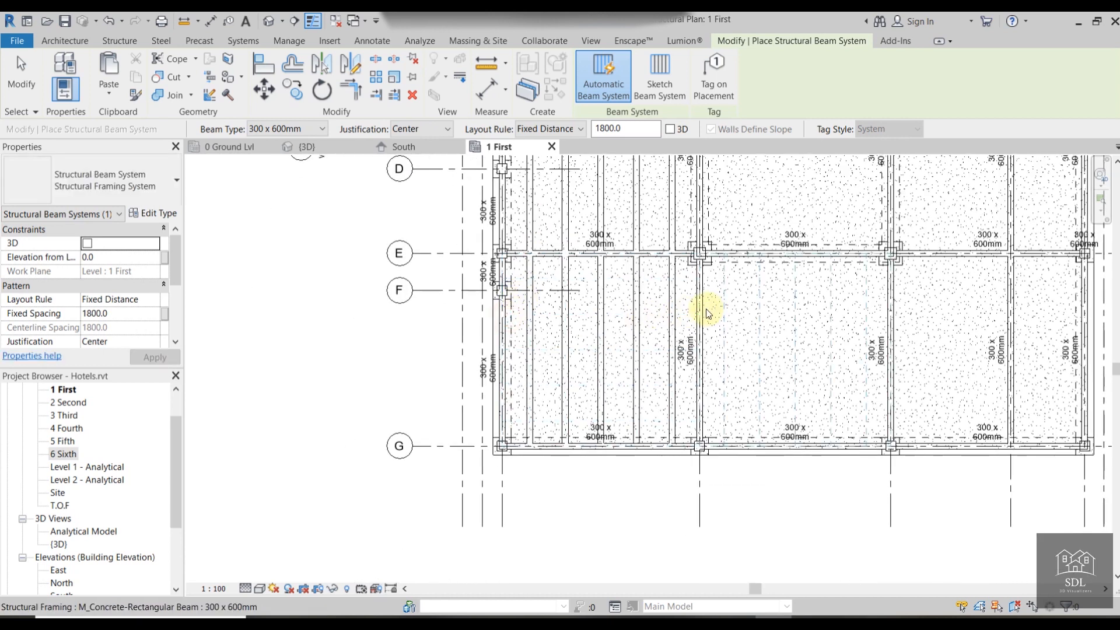
# Add beam systems between grids 3 and 5 in bays E-G, B-C and A-B, leaving the central C-E bay open.
pyautogui.moveTo(732, 228); pyautogui.dragTo(697, 446, button='middle')
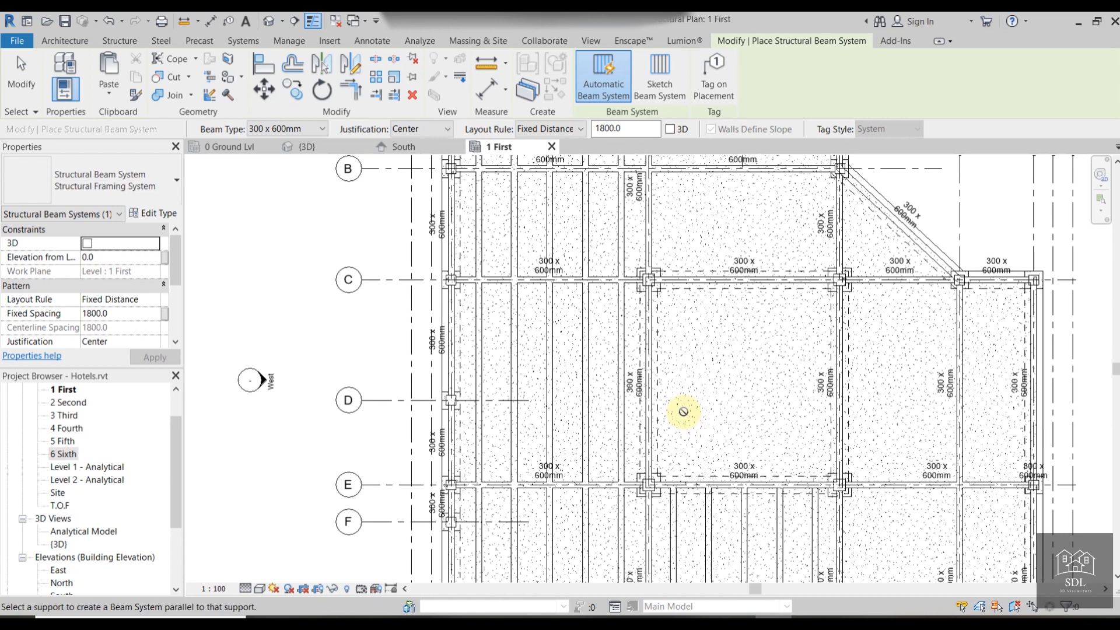
pyautogui.moveTo(669, 206); pyautogui.dragTo(665, 387, button='middle')
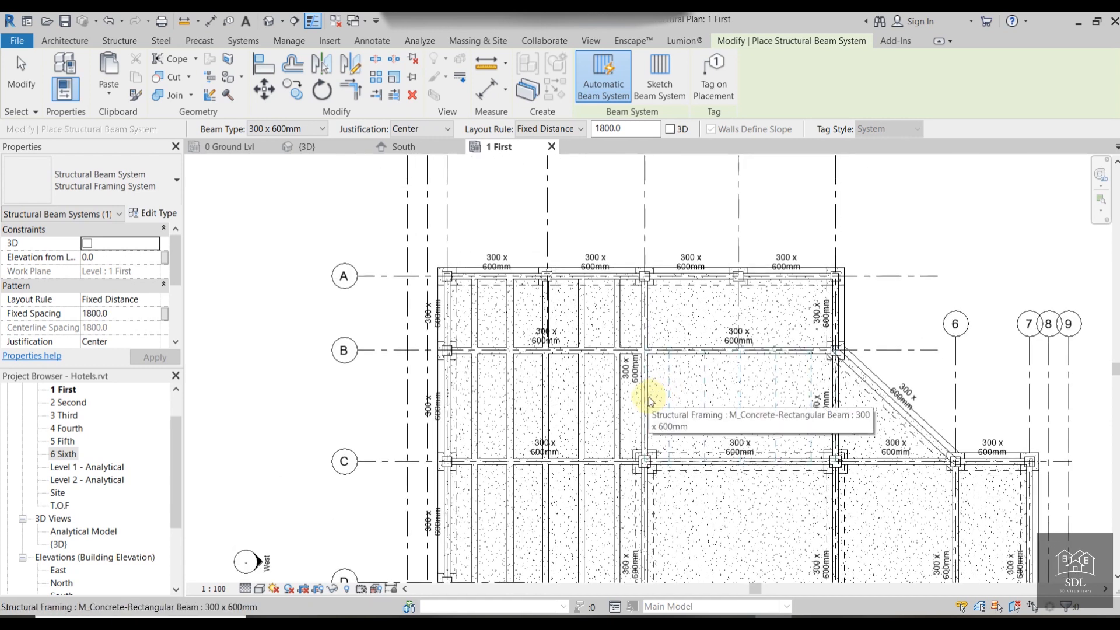
pyautogui.click(649, 401)
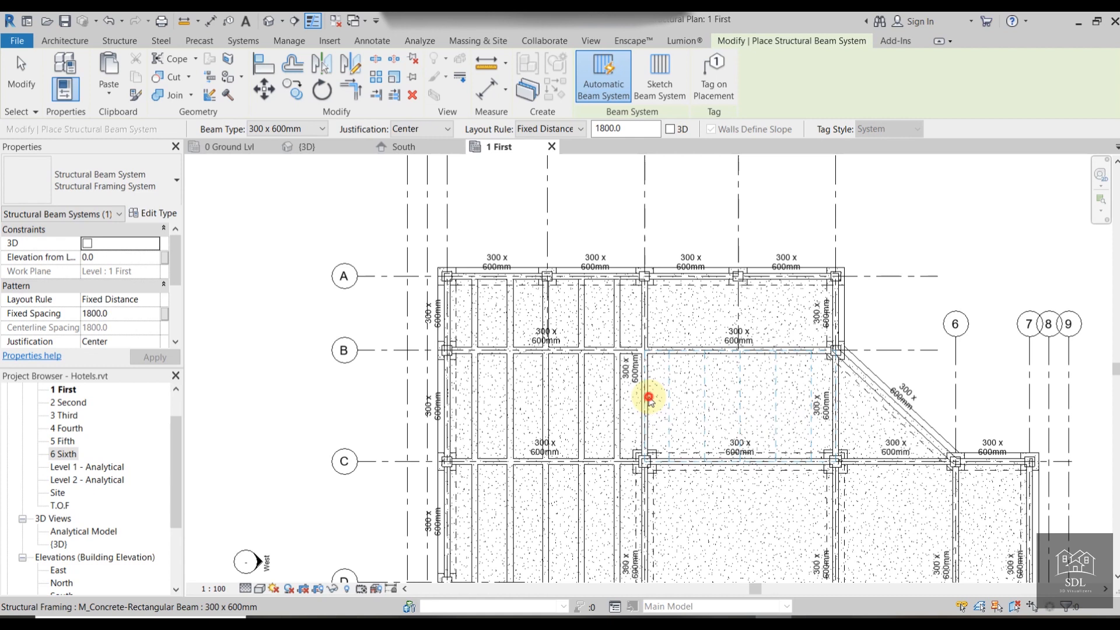
pyautogui.click(649, 315)
# Add beam systems parallel to grid 5 in the triangular bay at the diagonal beam and in the bays between grids 5 and 7, from C to G.
pyautogui.moveTo(838, 421); pyautogui.dragTo(650, 282, button='middle')
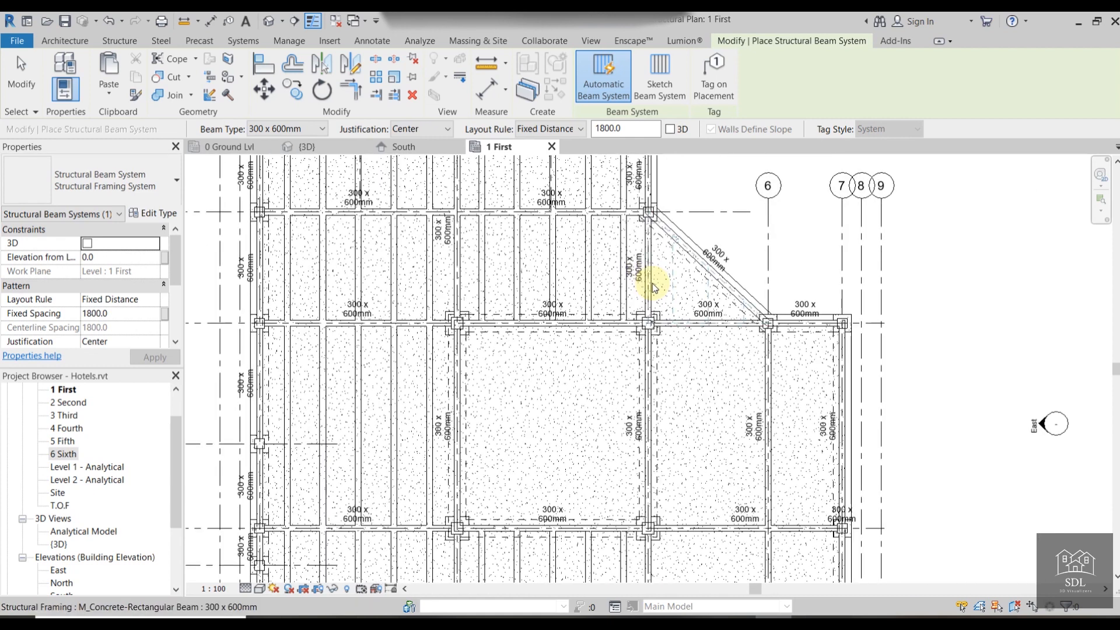
pyautogui.click(654, 427)
pyautogui.moveTo(770, 433); pyautogui.dragTo(718, 277, button='middle')
pyautogui.click(717, 278)
pyautogui.click(718, 418)
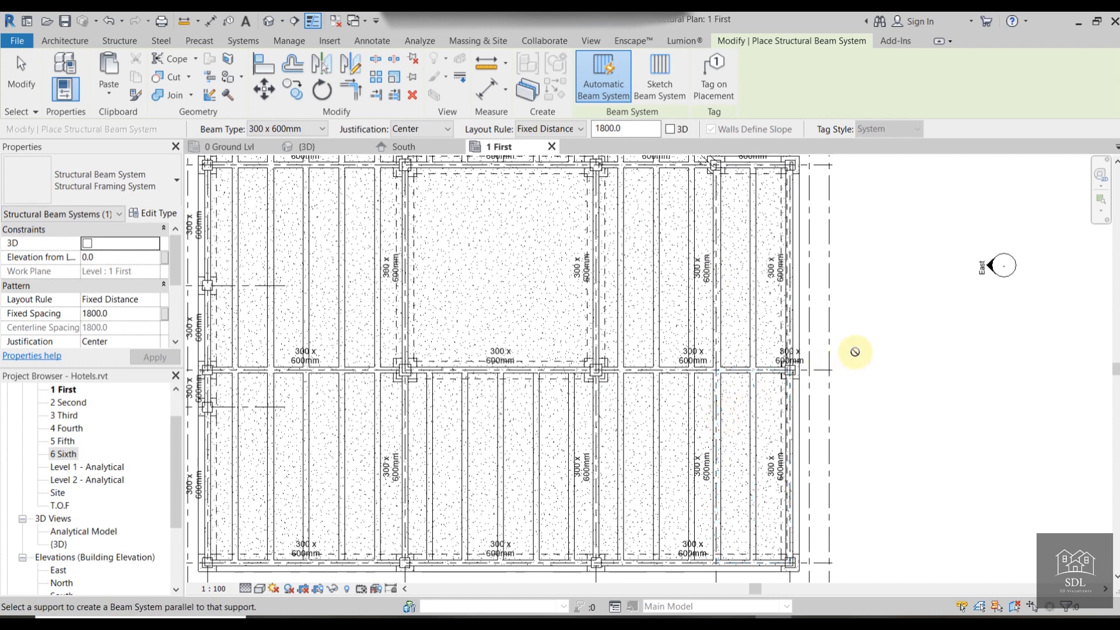
pyautogui.scroll(-3, 885, 340)
pyautogui.moveTo(885, 340); pyautogui.dragTo(943, 475, button='middle')
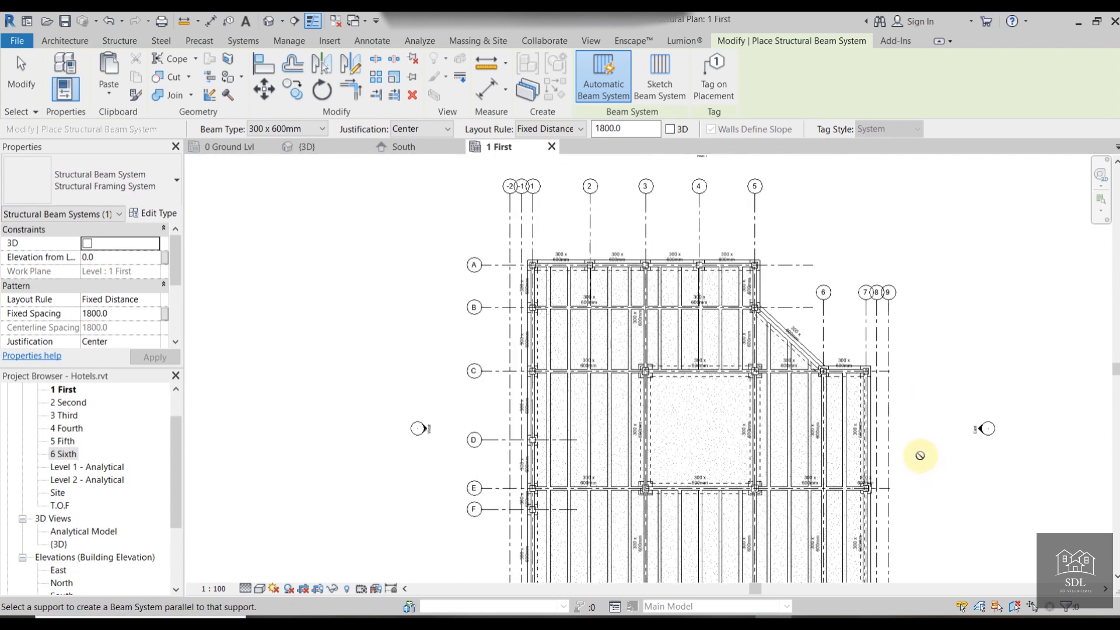
# End the beam system placement on the First level structural plan.
pyautogui.scroll(-2, 920, 452)
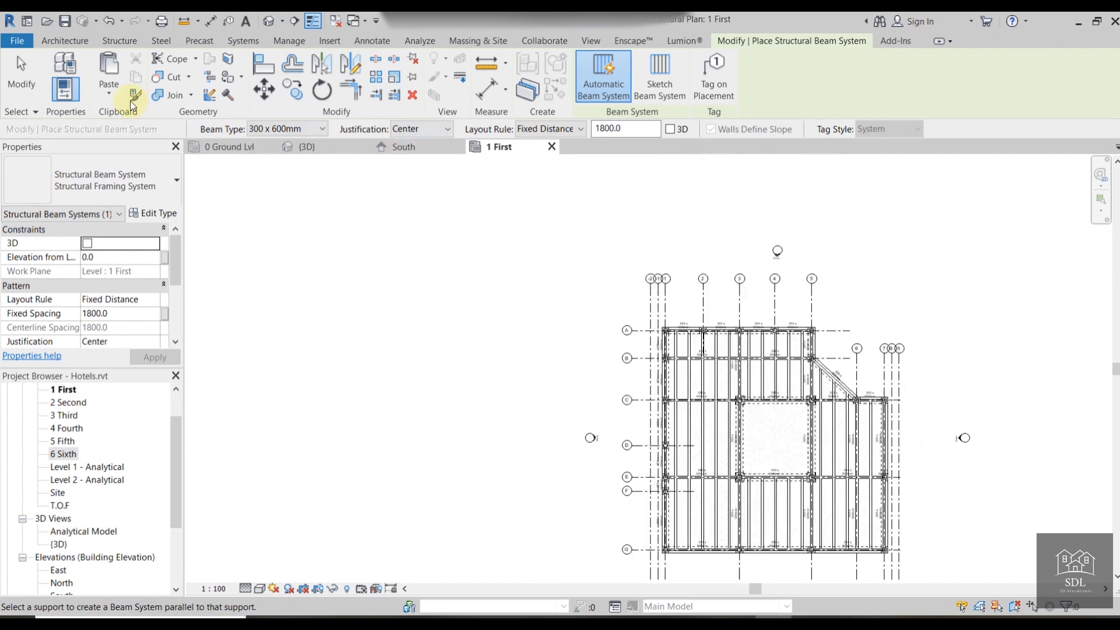
pyautogui.click(21, 75)
pyautogui.moveTo(799, 432); pyautogui.dragTo(715, 312, button='middle')
pyautogui.scroll(2, 710, 305)
pyautogui.scroll(1, 557, 233)
pyautogui.scroll(2, 556, 233)
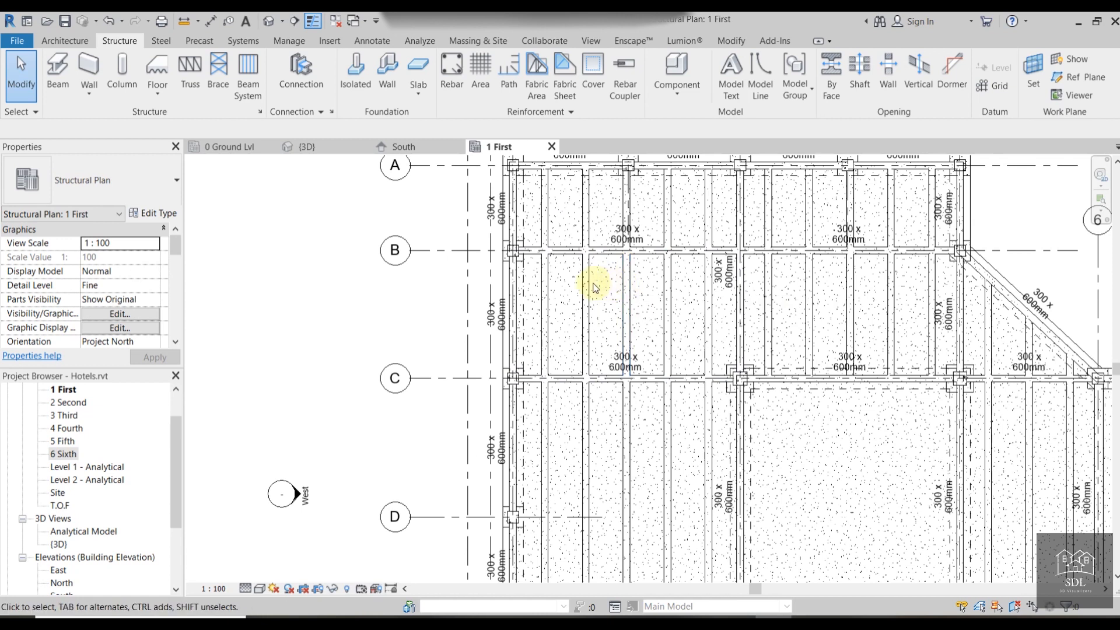
# Try a fixed spacing of 1500 on the beam system between grids B–C and 1–3, and undo it.
pyautogui.click(584, 283)
pyautogui.scroll(3, 586, 282)
pyautogui.press('Escape')
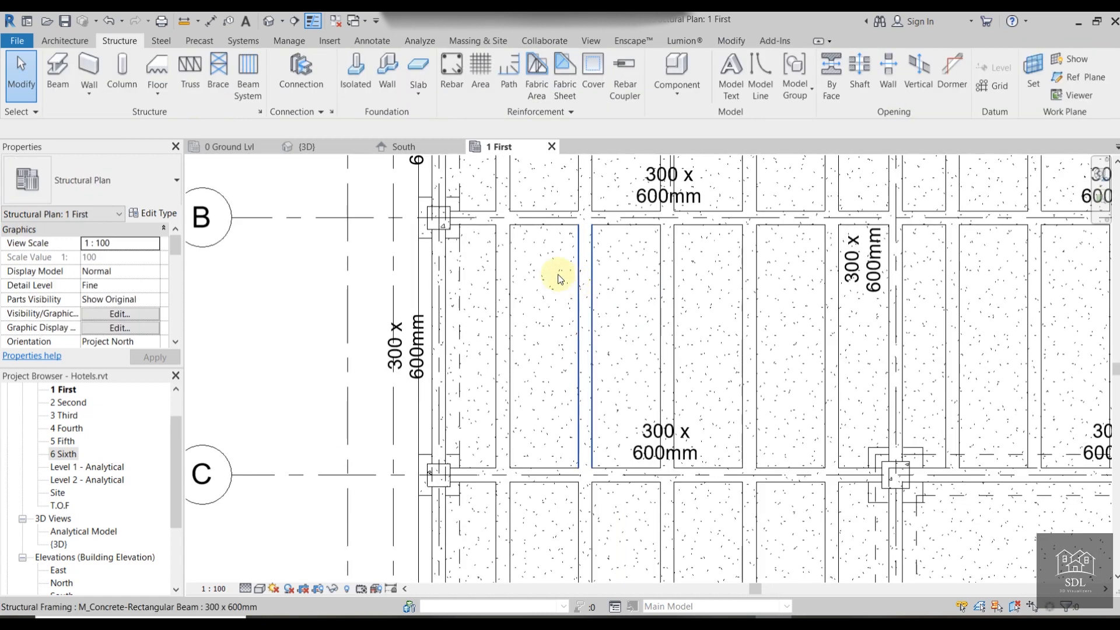
pyautogui.scroll(-2, 529, 244)
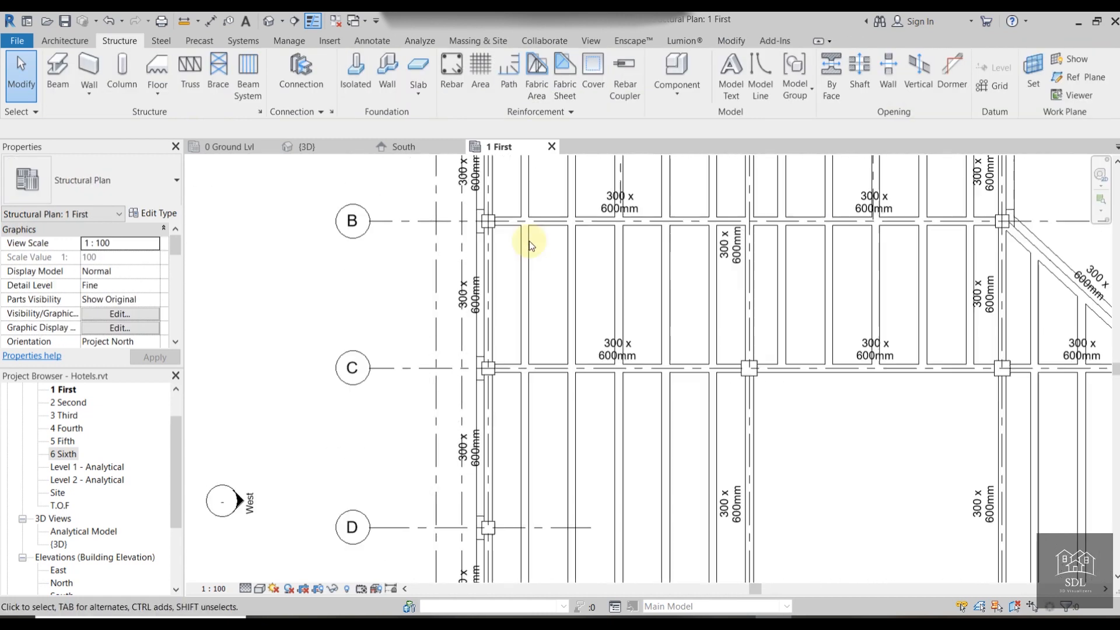
pyautogui.click(486, 265)
pyautogui.scroll(3, 608, 282)
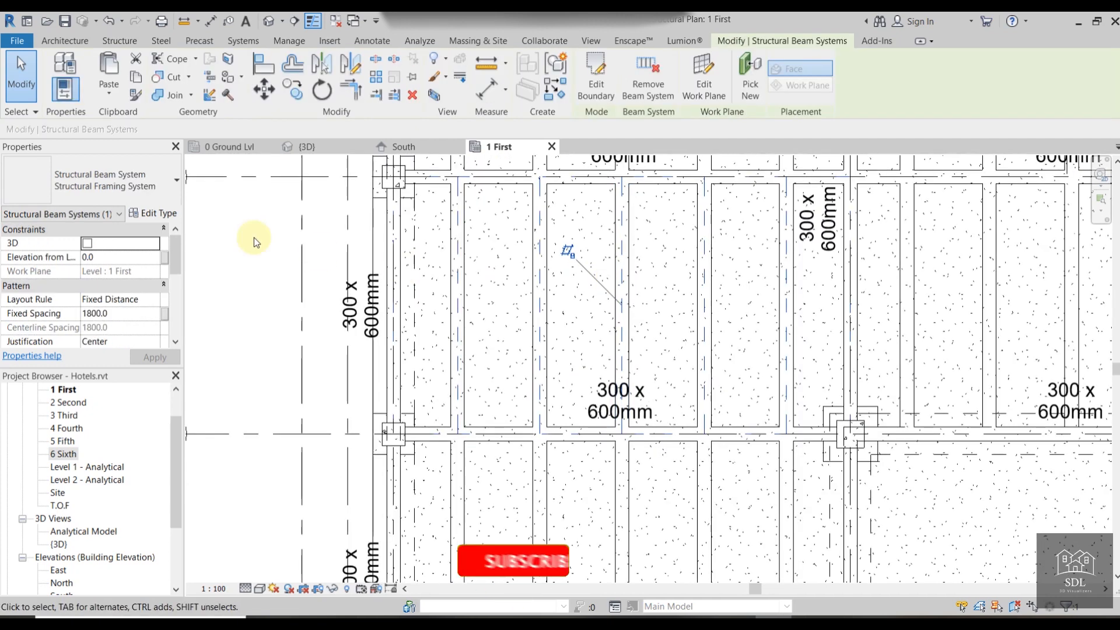
pyautogui.click(122, 315)
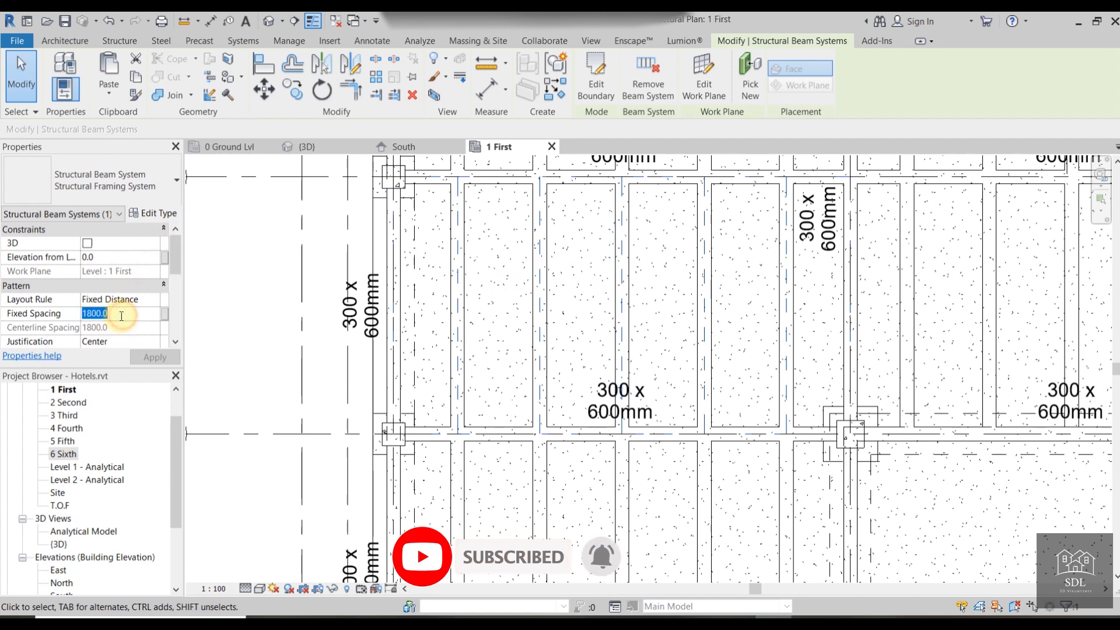
pyautogui.press('BackSpace')
pyautogui.press('BackSpace')
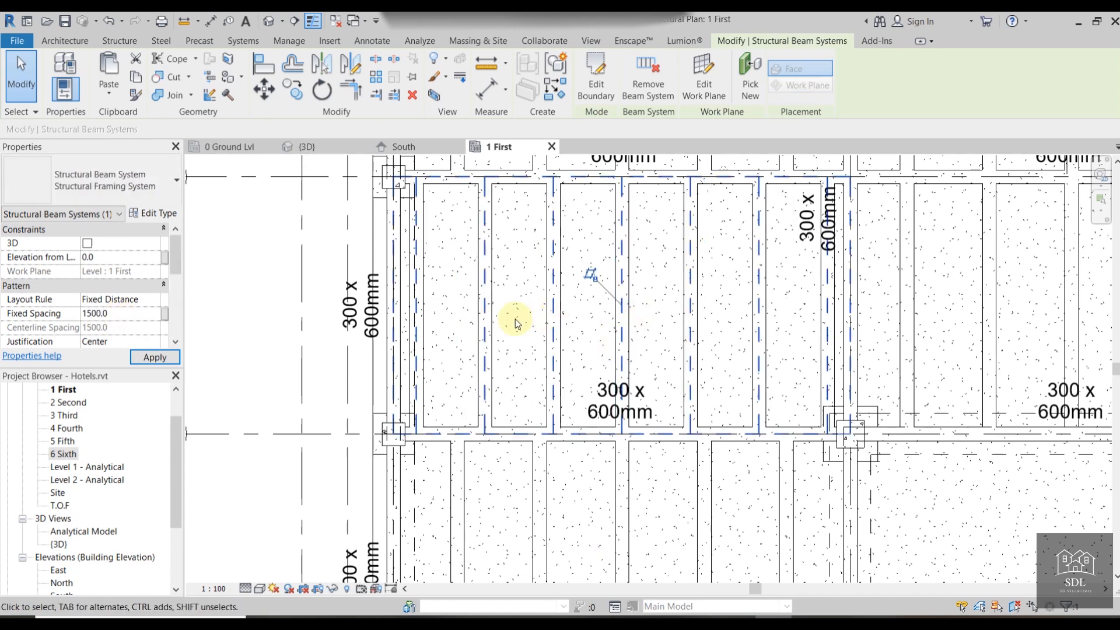
pyautogui.scroll(-5, 629, 347)
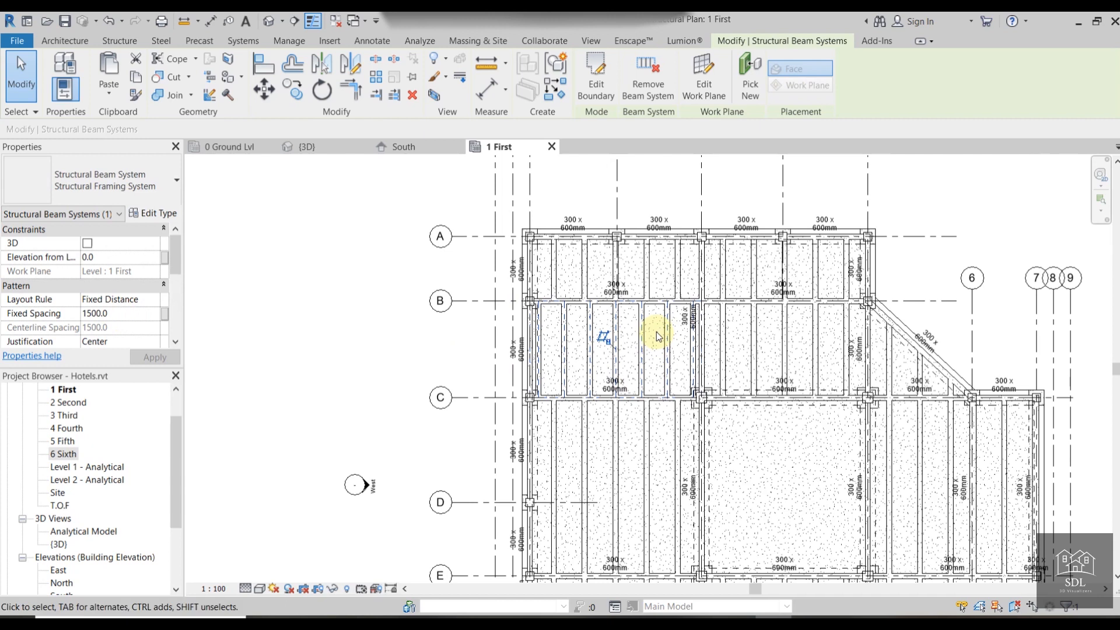
pyautogui.scroll(2, 655, 327)
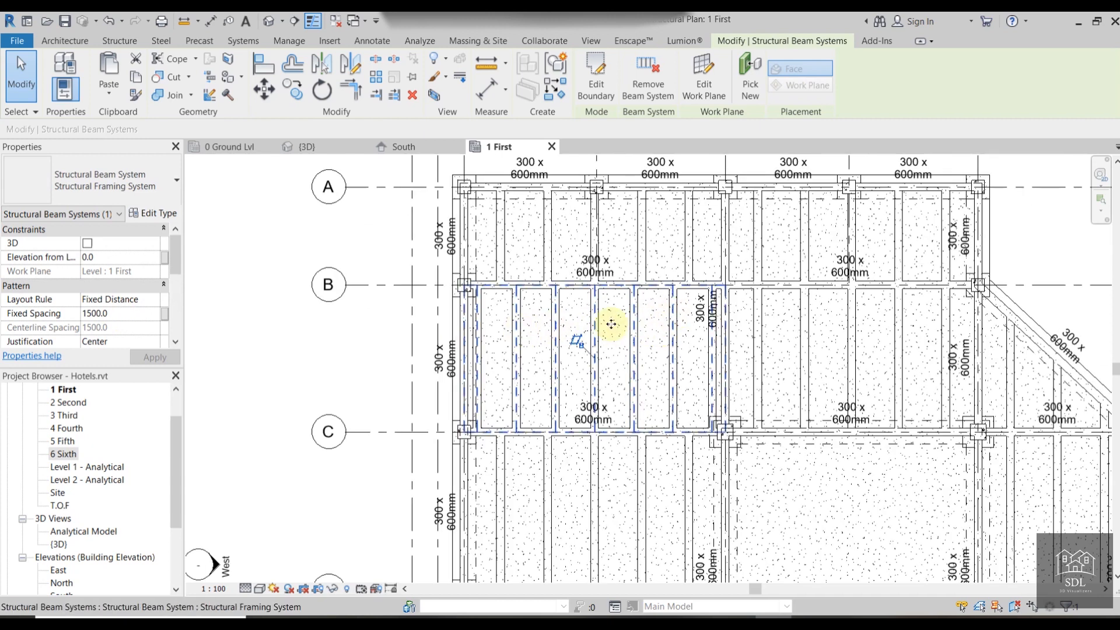
pyautogui.click(658, 333)
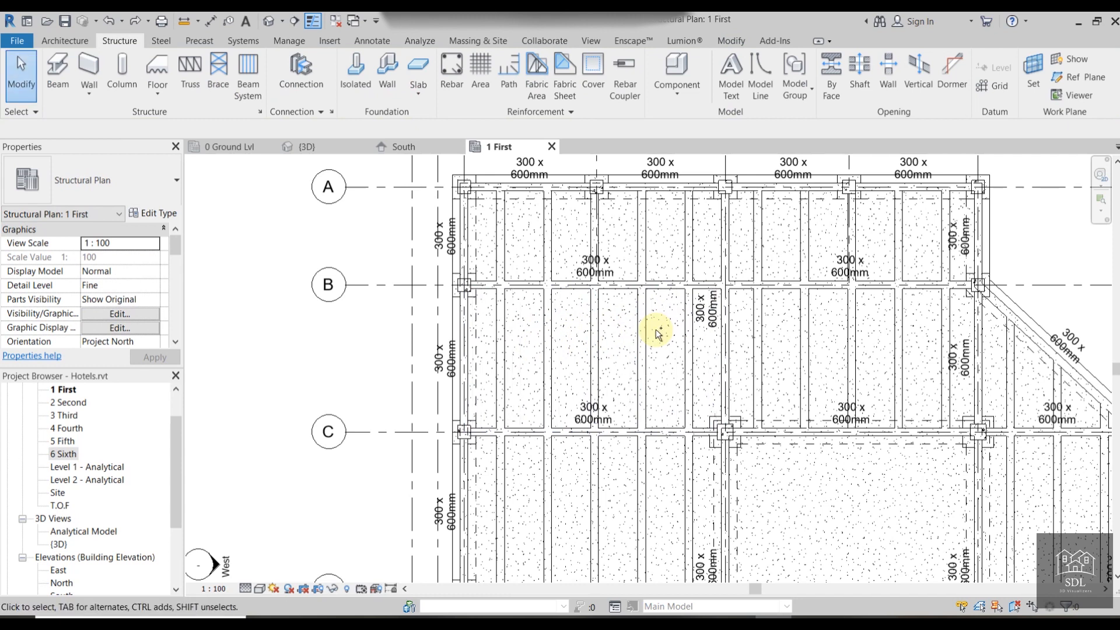
# Examine the first-floor beam framing in the 3D view and the storey levels and slanted columns in the South elevation.
pyautogui.scroll(-5, 656, 332)
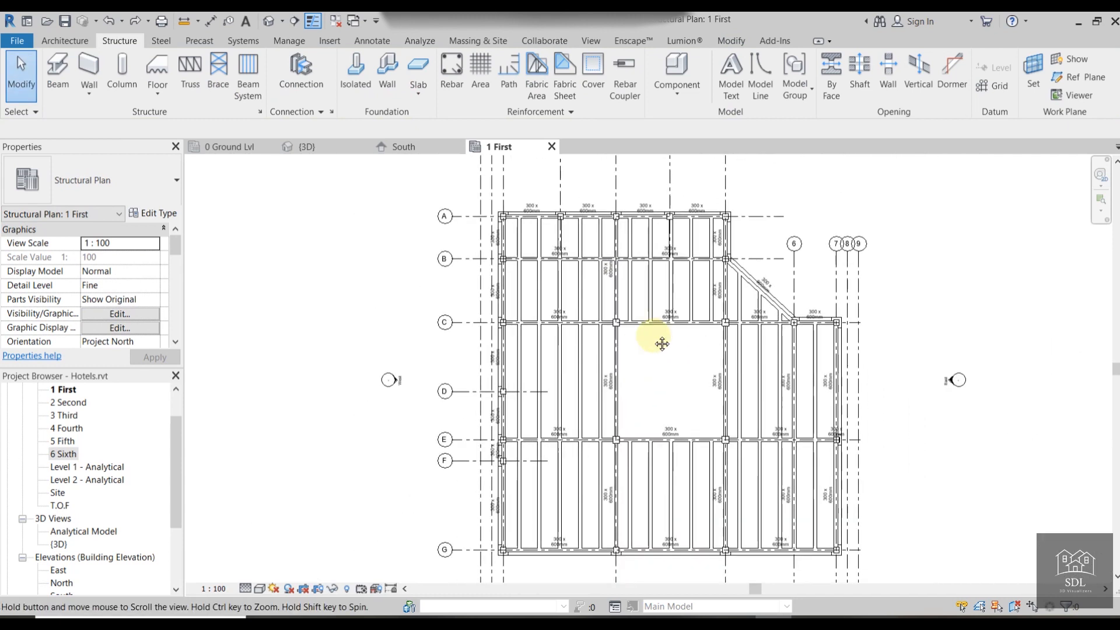
pyautogui.click(321, 149)
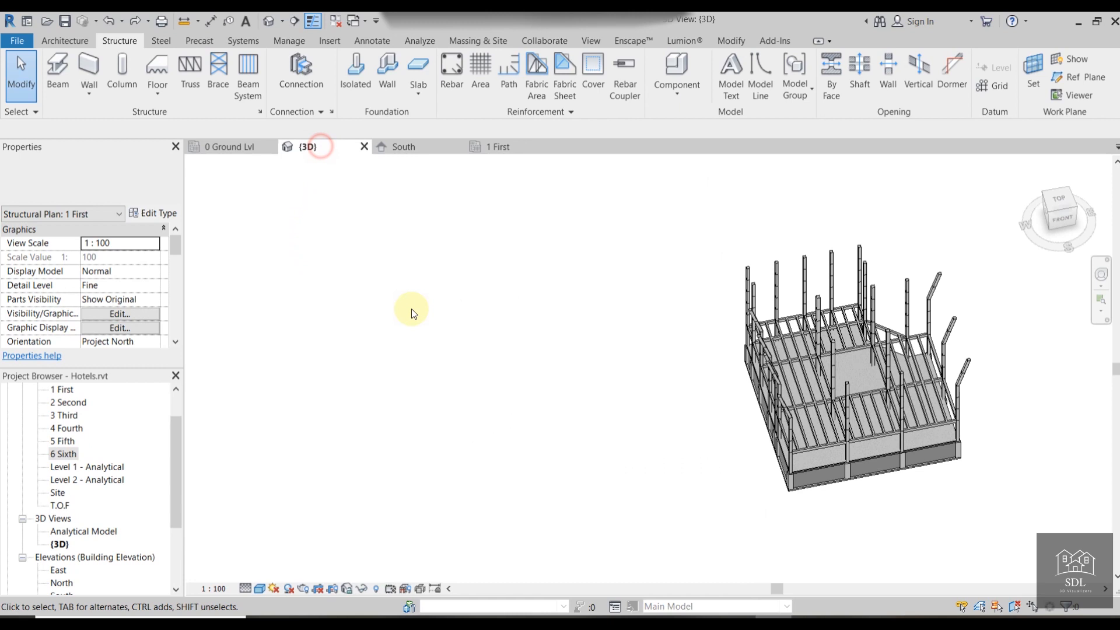
pyautogui.keyDown('shift'); pyautogui.moveTo(817, 375); pyautogui.dragTo(815, 328, button='middle'); pyautogui.keyUp('shift')
pyautogui.scroll(5, 815, 328)
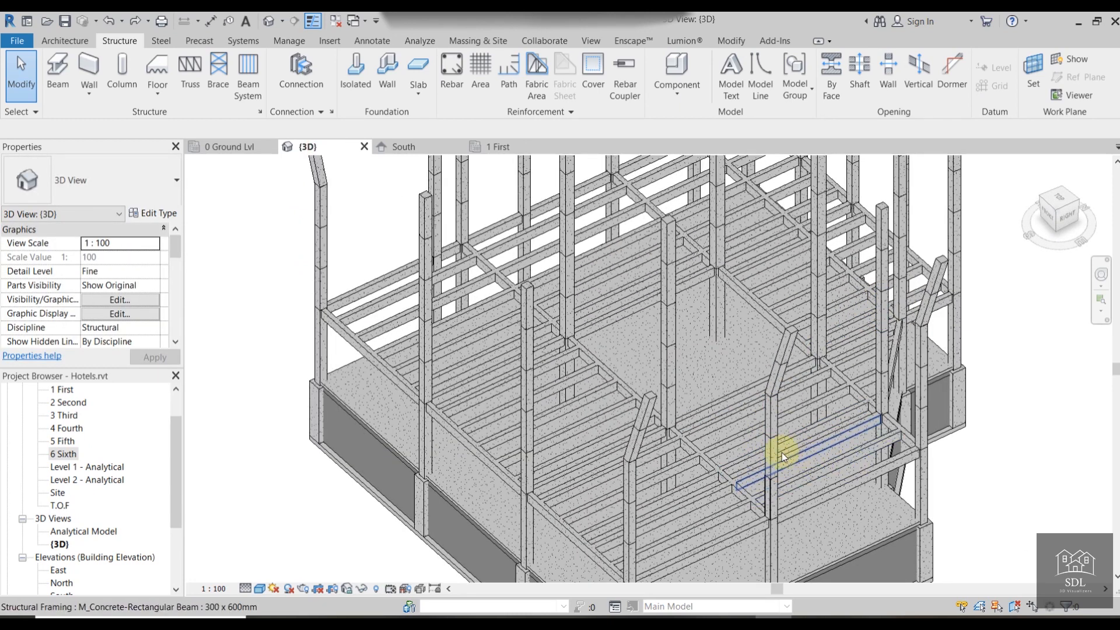
pyautogui.scroll(-4, 781, 453)
pyautogui.keyDown('shift'); pyautogui.moveTo(727, 457); pyautogui.dragTo(868, 374, button='middle'); pyautogui.keyUp('shift')
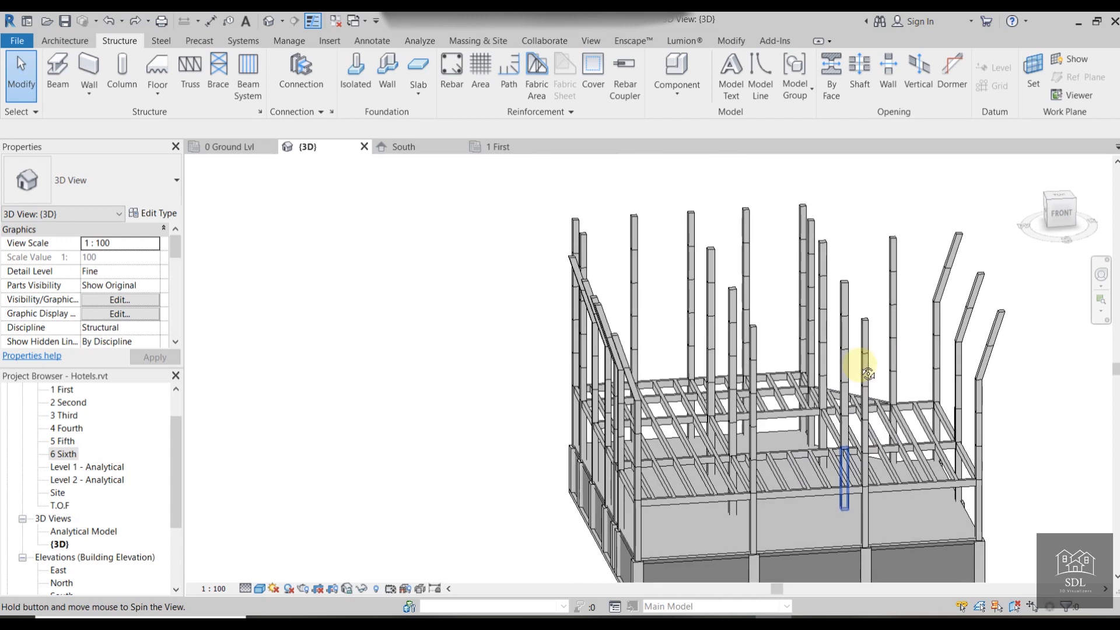
pyautogui.keyDown('shift'); pyautogui.moveTo(758, 475); pyautogui.dragTo(726, 443, button='middle'); pyautogui.keyUp('shift')
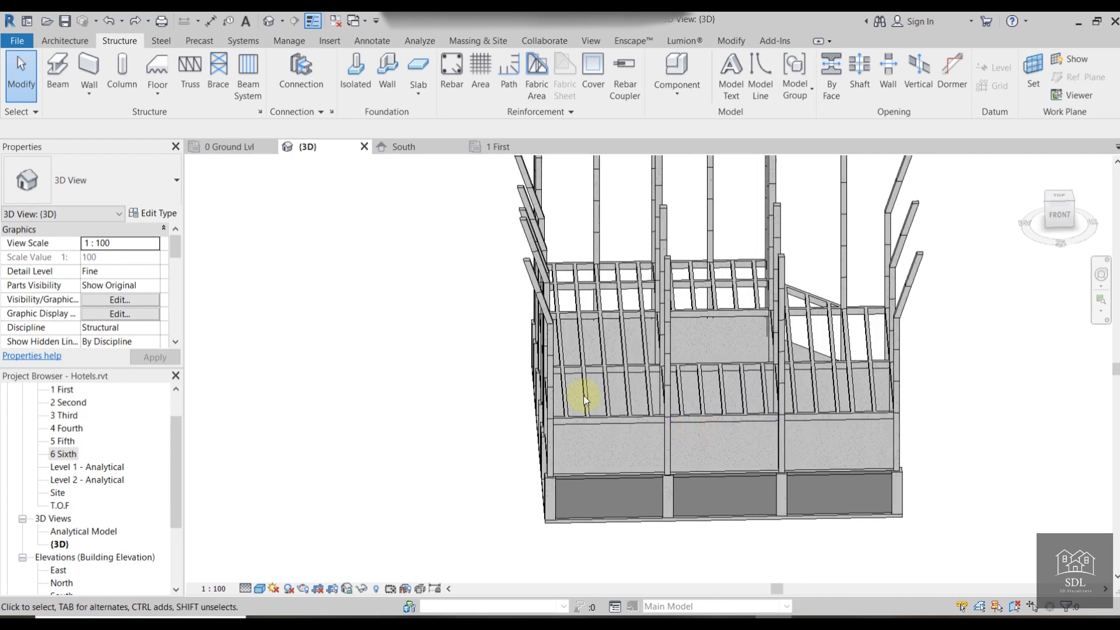
pyautogui.click(402, 147)
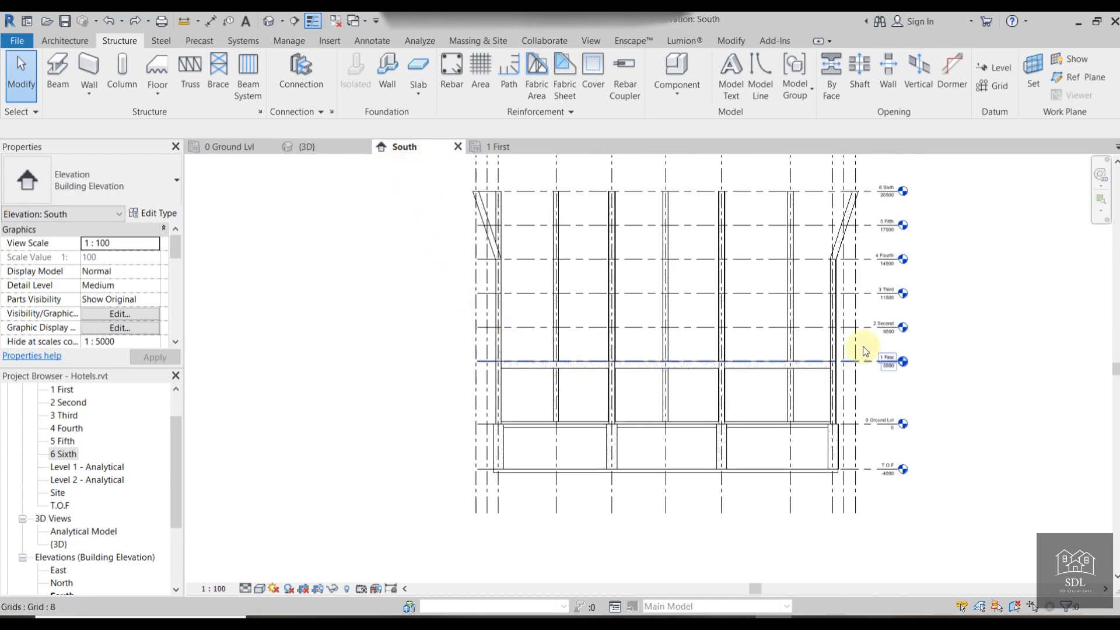
pyautogui.scroll(3, 880, 334)
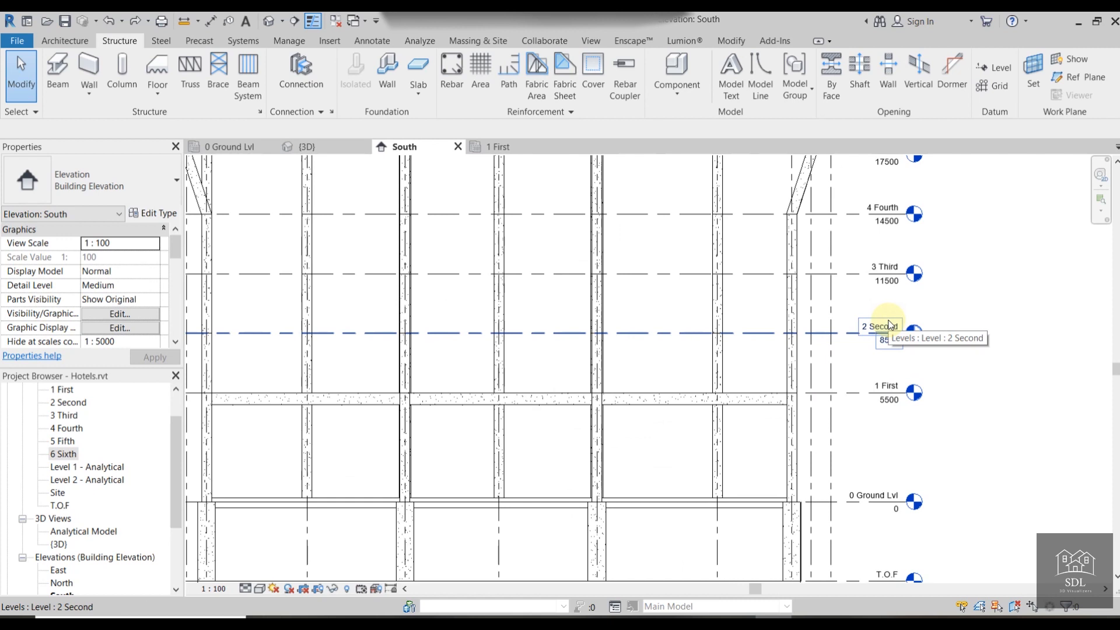
pyautogui.moveTo(851, 224); pyautogui.dragTo(895, 380, button='middle')
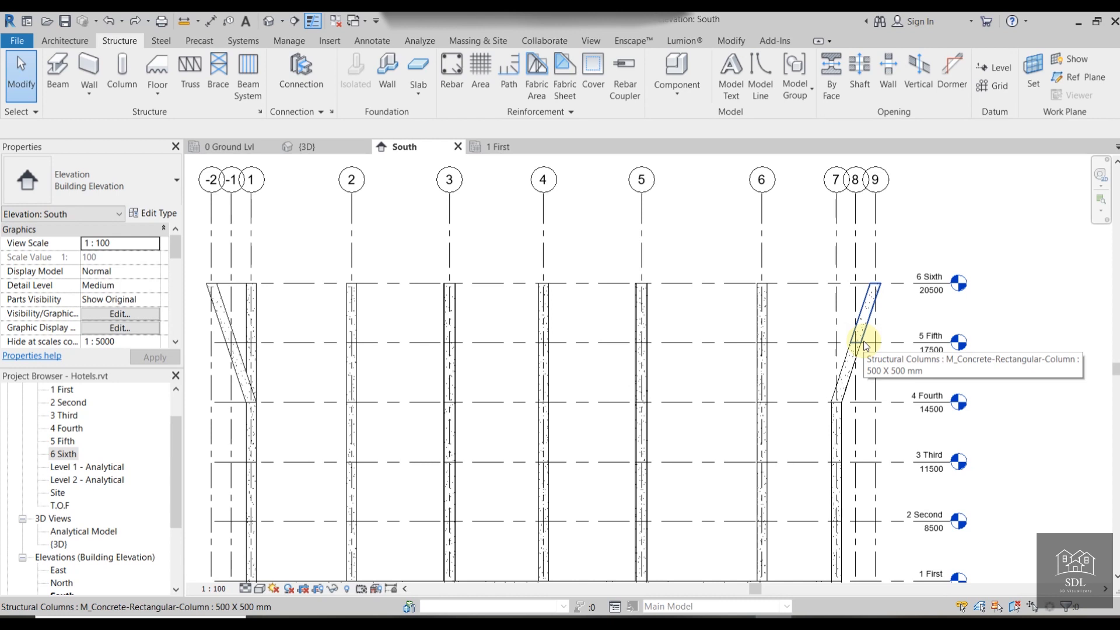
pyautogui.scroll(-2, 1044, 362)
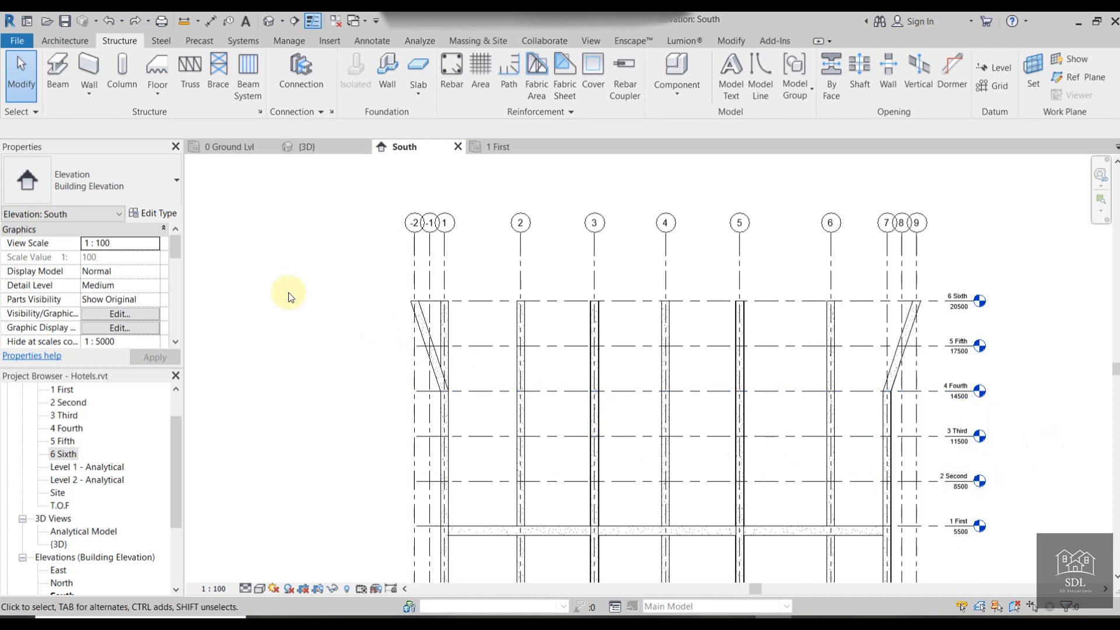
# Copy all first-floor beams and beam systems from the South elevation and paste them aligned to levels 2 Second, 3 Third and 4 Fourth.
pyautogui.scroll(-1, 315, 283)
pyautogui.moveTo(315, 284); pyautogui.dragTo(304, 153, button='middle')
pyautogui.moveTo(415, 373); pyautogui.dragTo(821, 401)
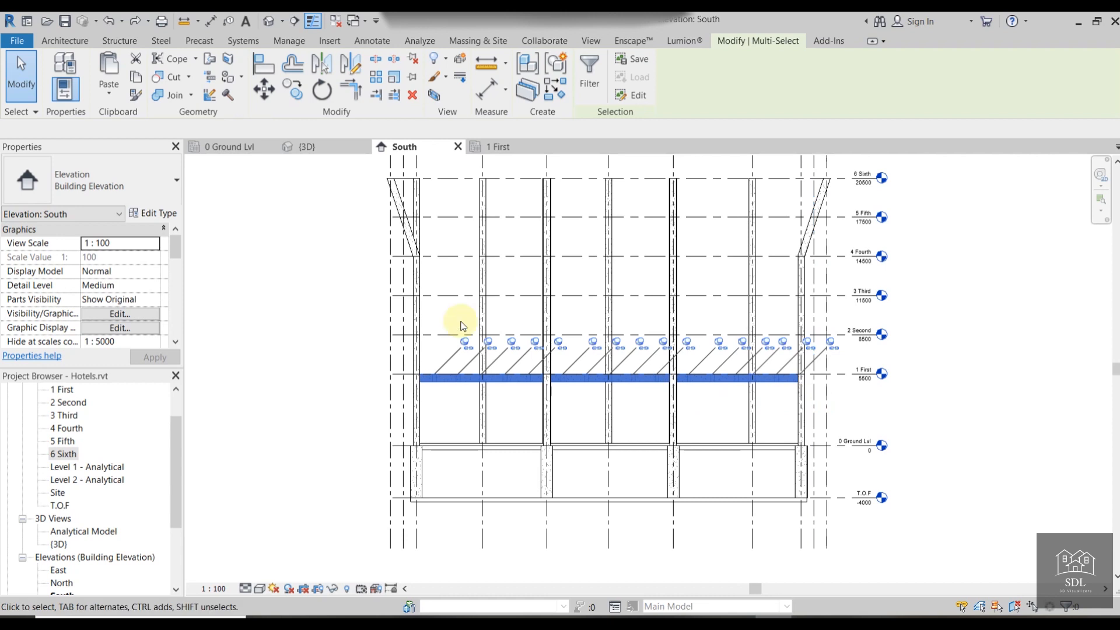
pyautogui.click(322, 150)
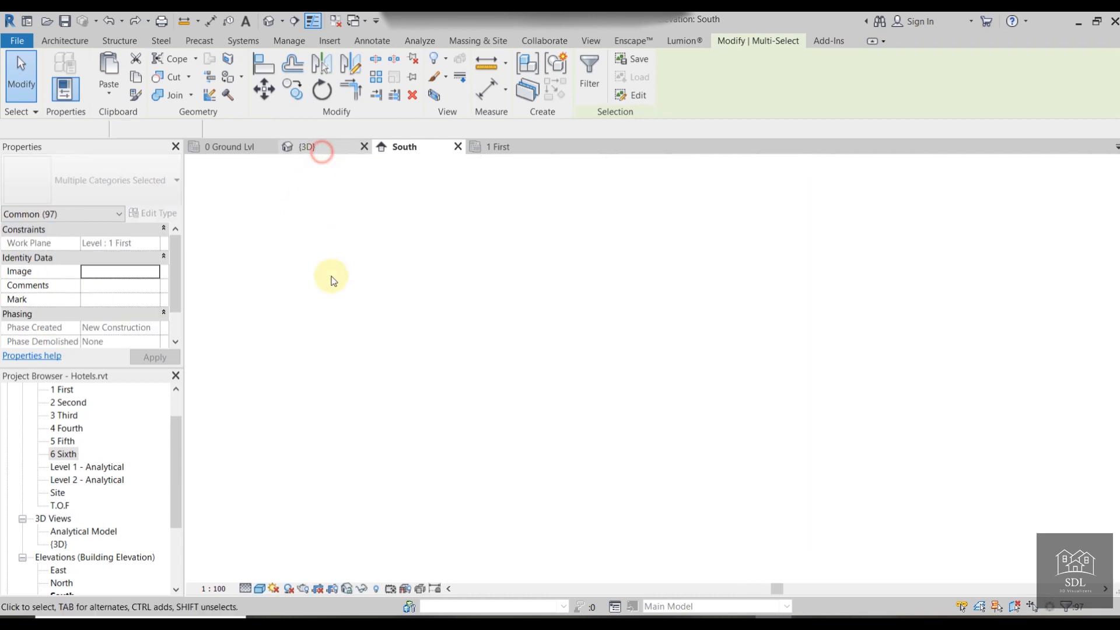
pyautogui.moveTo(1002, 446)
pyautogui.keyDown('shift'); pyautogui.mouseDown(button='middle')
pyautogui.moveTo(940, 533)
pyautogui.moveTo(833, 603)
pyautogui.moveTo(982, 447)
pyautogui.mouseUp(button='middle'); pyautogui.keyUp('shift')
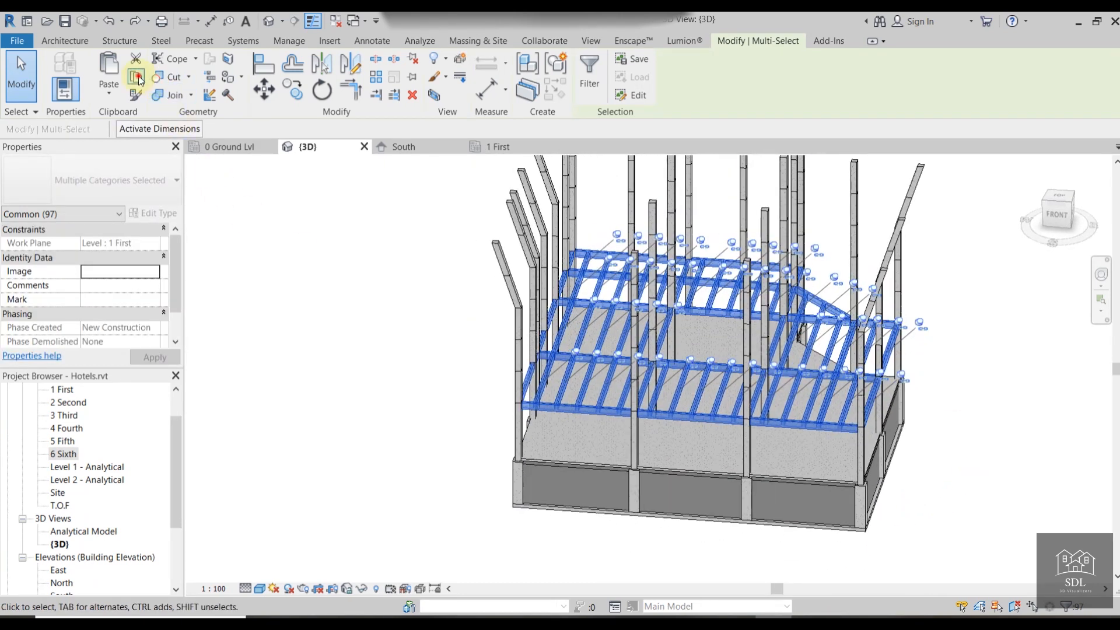
pyautogui.click(111, 96)
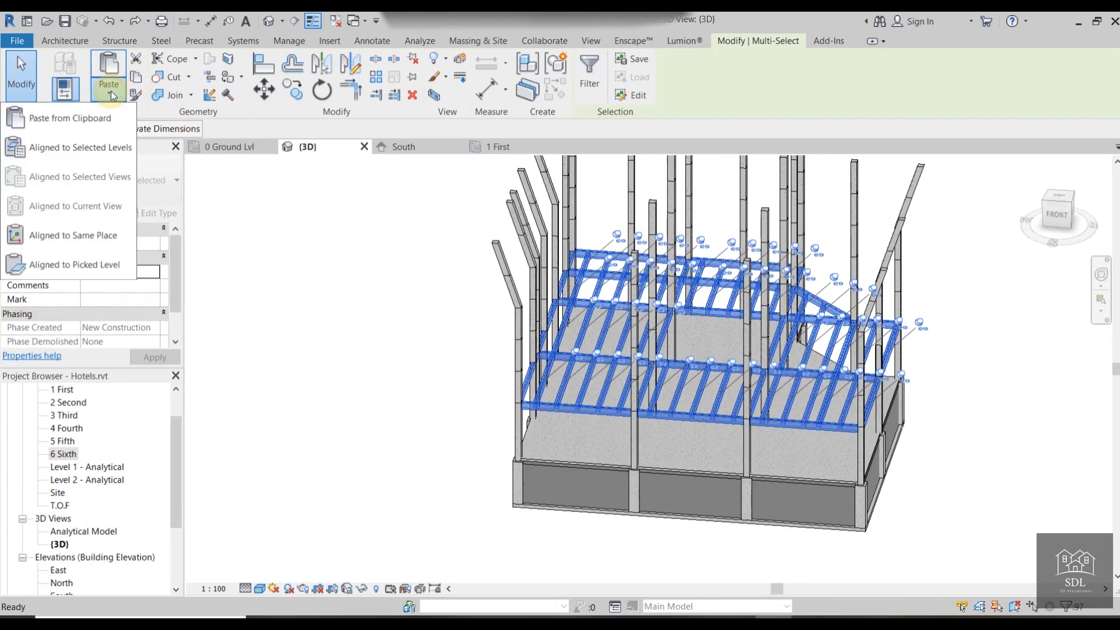
pyautogui.click(94, 146)
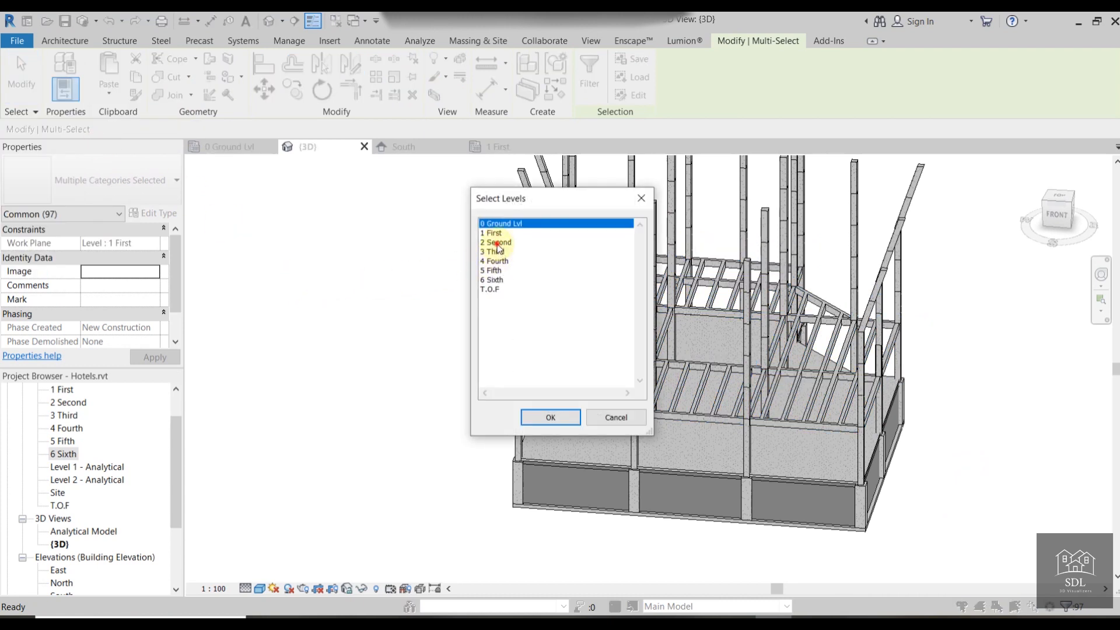
pyautogui.click(497, 243)
pyautogui.keyDown('shift'); pyautogui.click(505, 260); pyautogui.keyUp('shift')
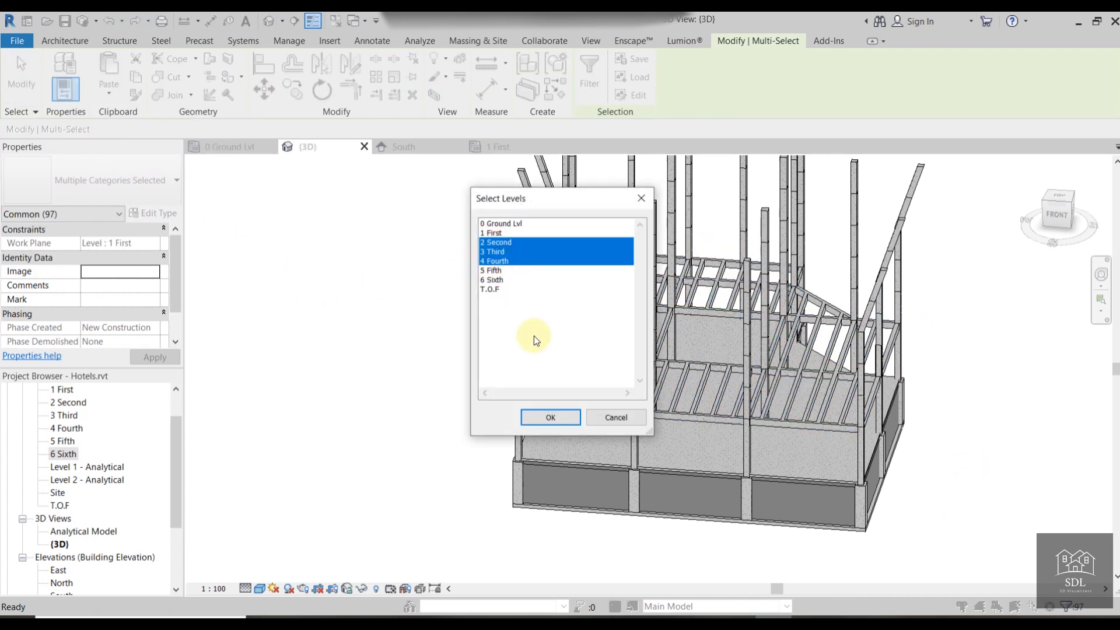
pyautogui.click(550, 417)
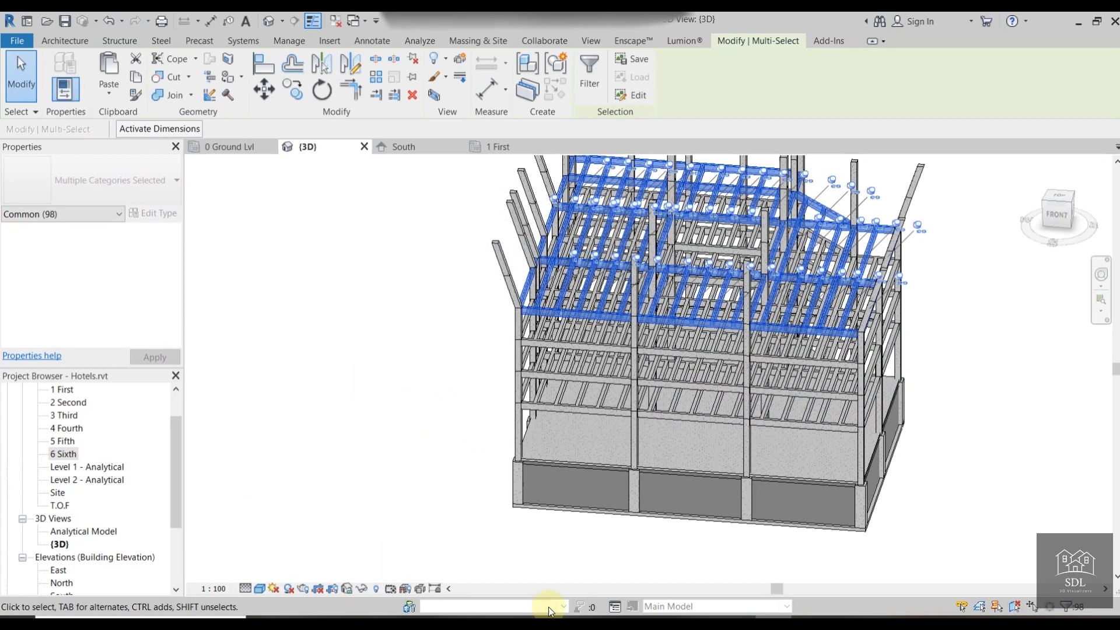
# Clear the selection and inspect the copied beam framing on the upper storeys in 3D.
pyautogui.click(928, 498)
pyautogui.keyDown('shift'); pyautogui.moveTo(968, 484); pyautogui.dragTo(776, 280, button='middle'); pyautogui.keyUp('shift')
pyautogui.scroll(3, 778, 286)
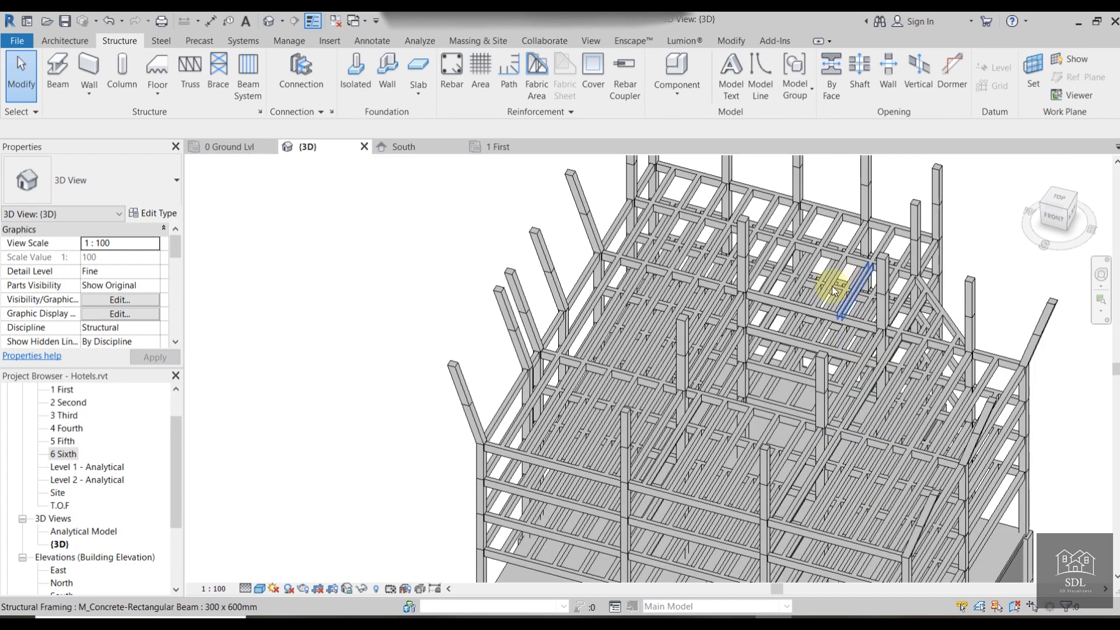
pyautogui.keyDown('shift'); pyautogui.moveTo(693, 349); pyautogui.dragTo(855, 259, button='middle'); pyautogui.keyUp('shift')
pyautogui.scroll(1, 841, 356)
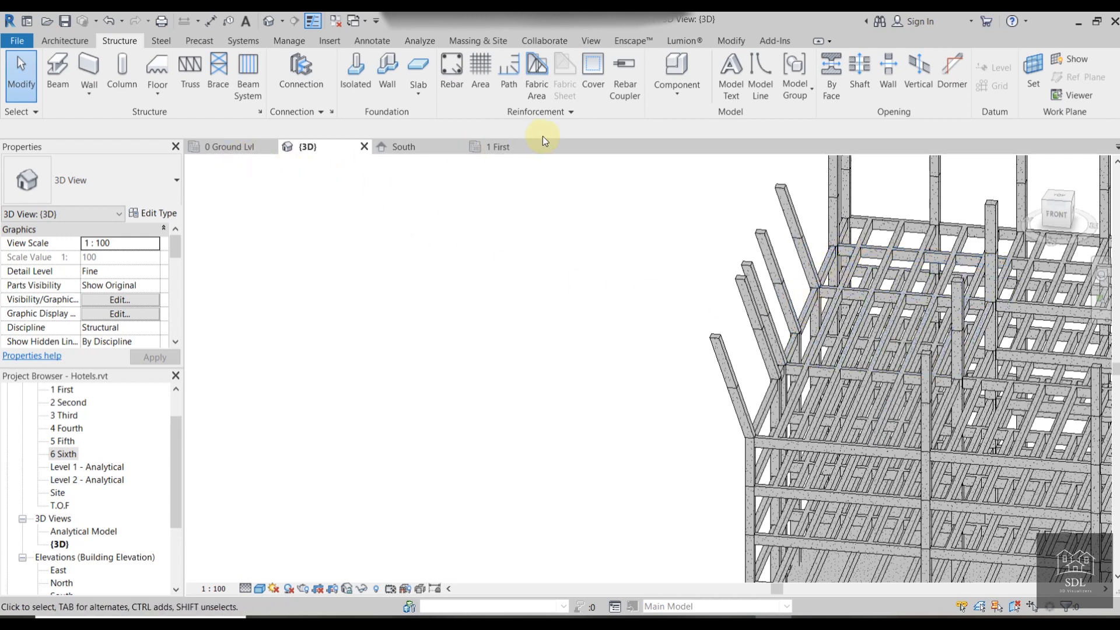
# Open the 5 Fifth structural plan and examine its column positions and beam layout along the grids.
pyautogui.doubleClick(61, 441)
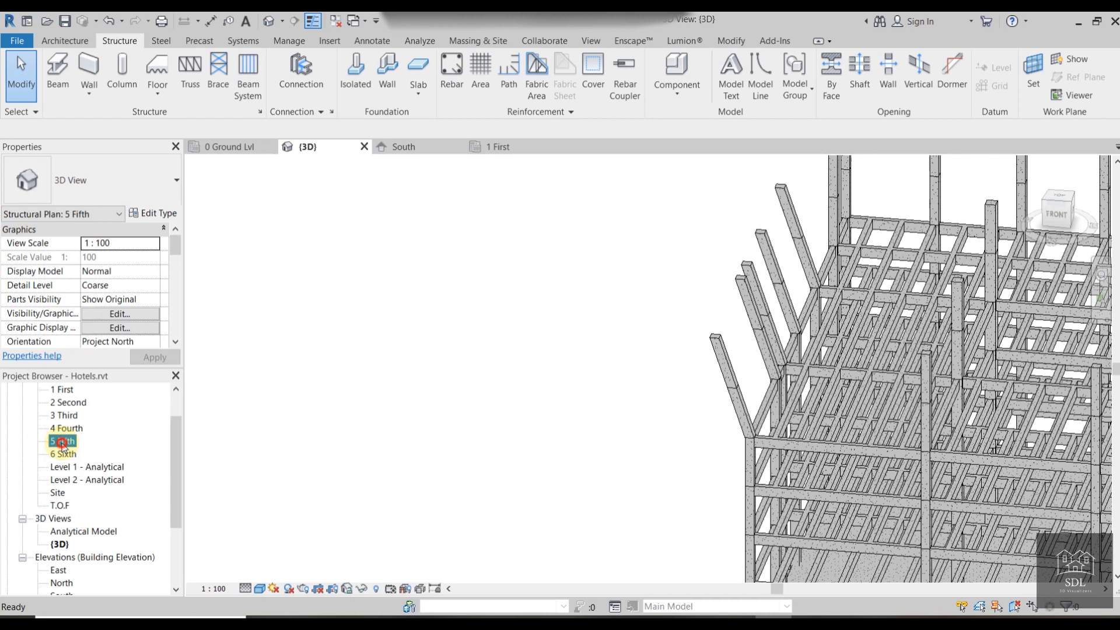
pyautogui.click(634, 293)
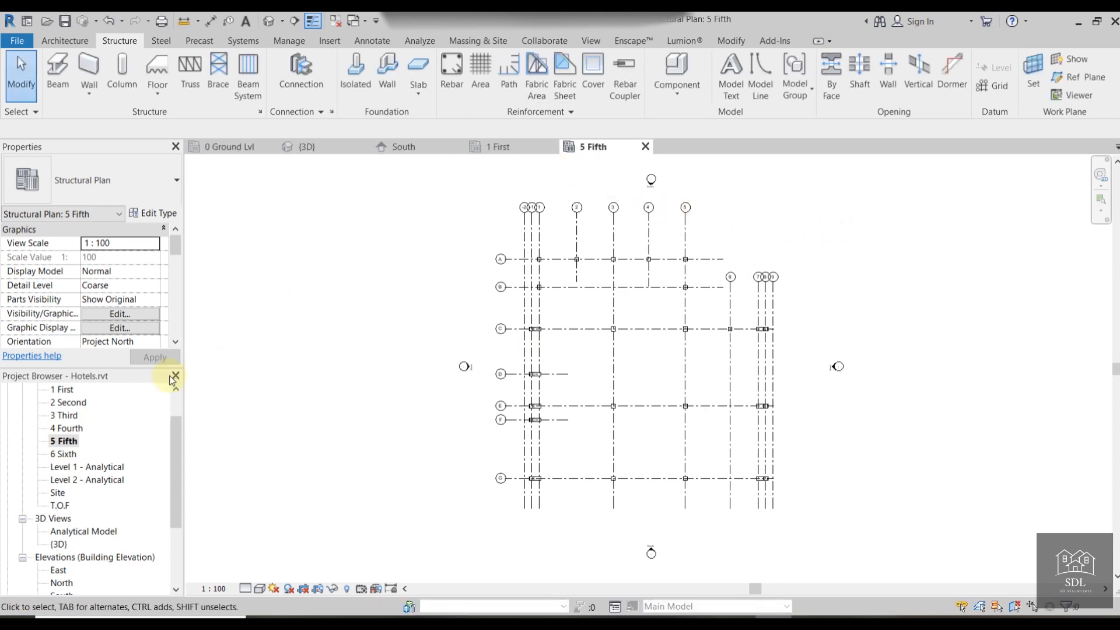
pyautogui.scroll(3, 828, 378)
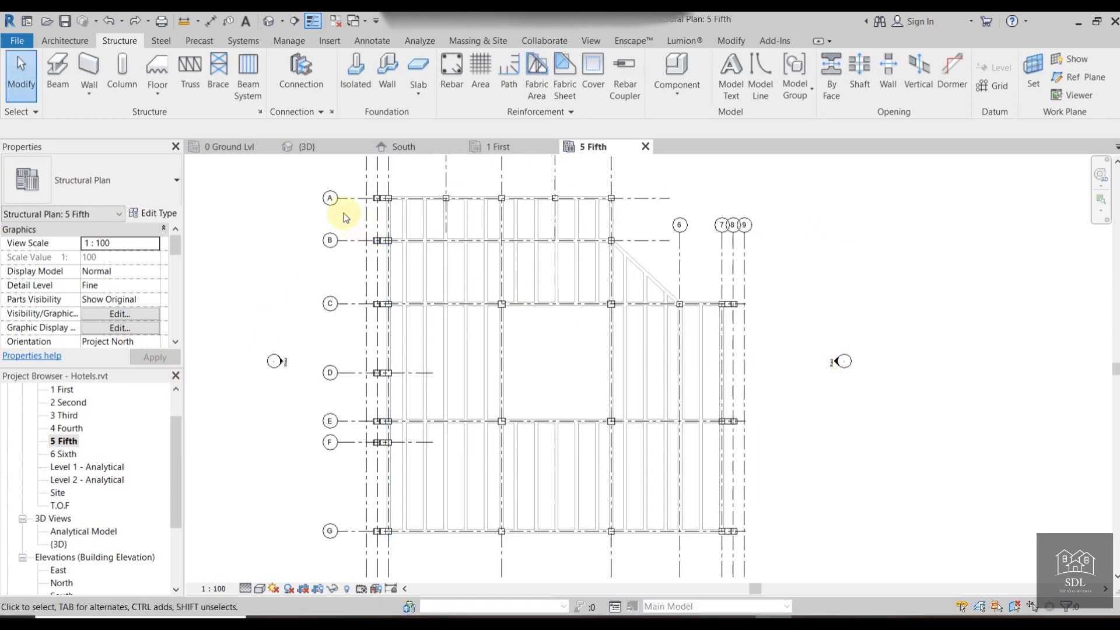
pyautogui.scroll(4, 343, 214)
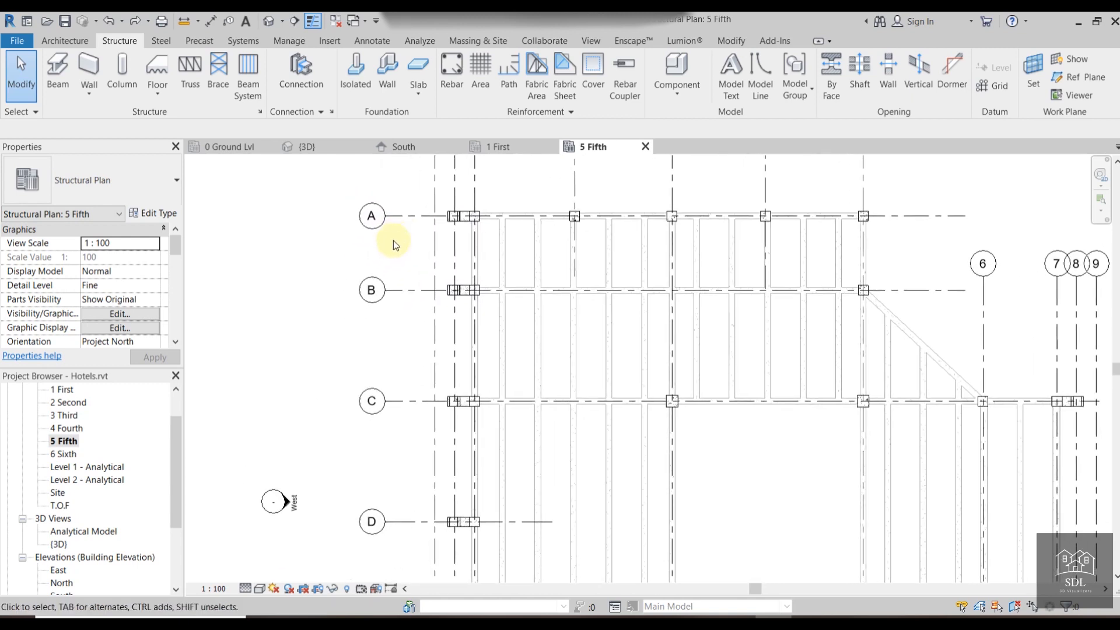
pyautogui.scroll(-2, 393, 241)
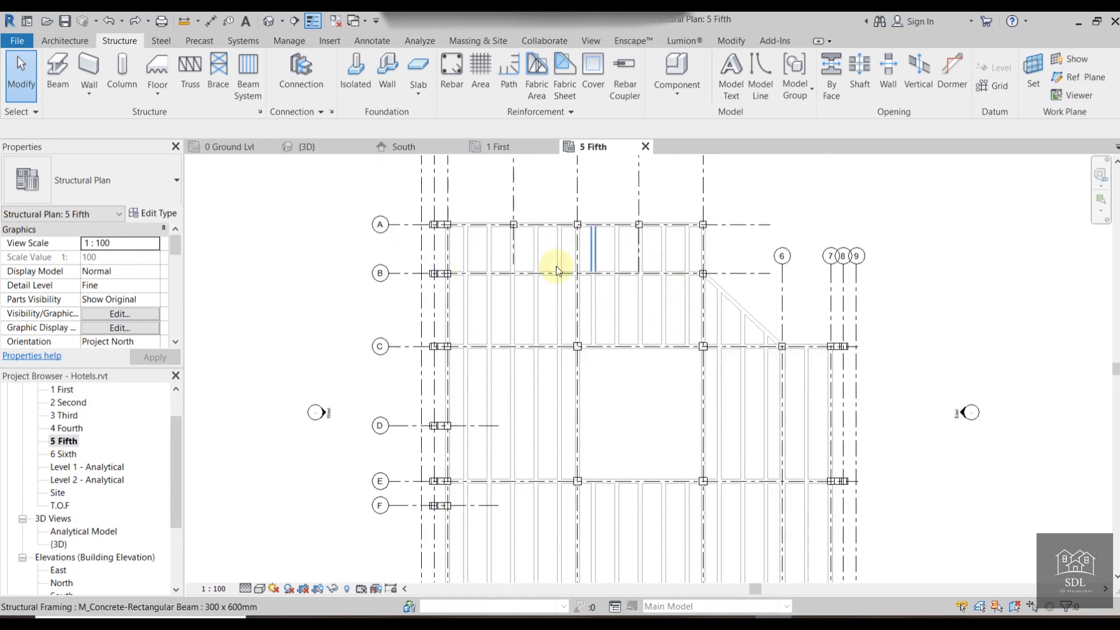
pyautogui.moveTo(753, 437); pyautogui.dragTo(715, 374, button='middle')
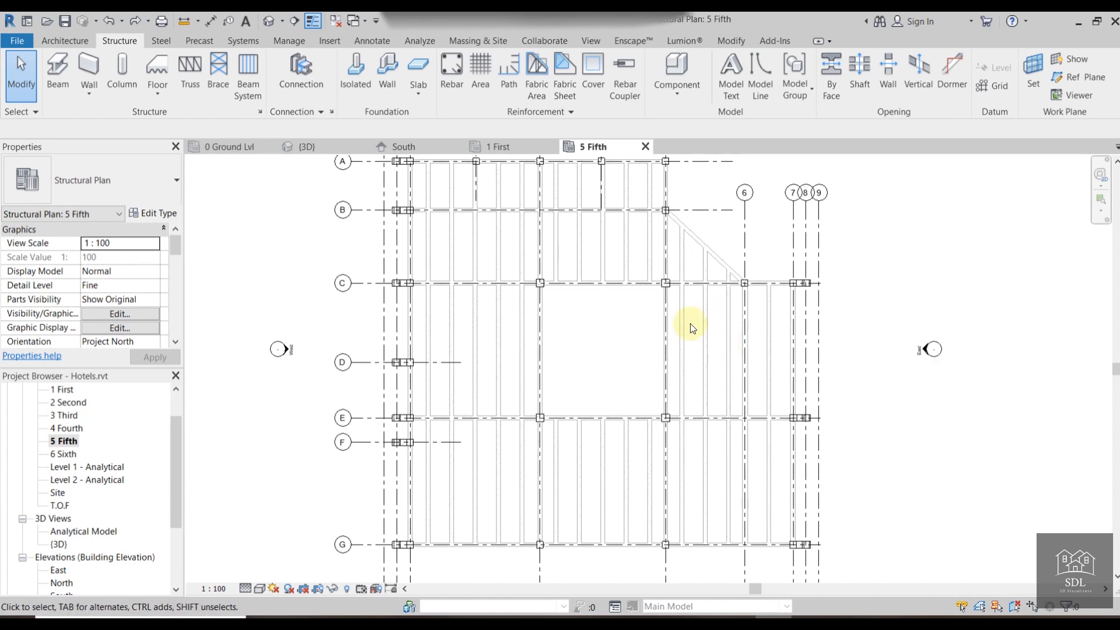
pyautogui.scroll(-1, 577, 361)
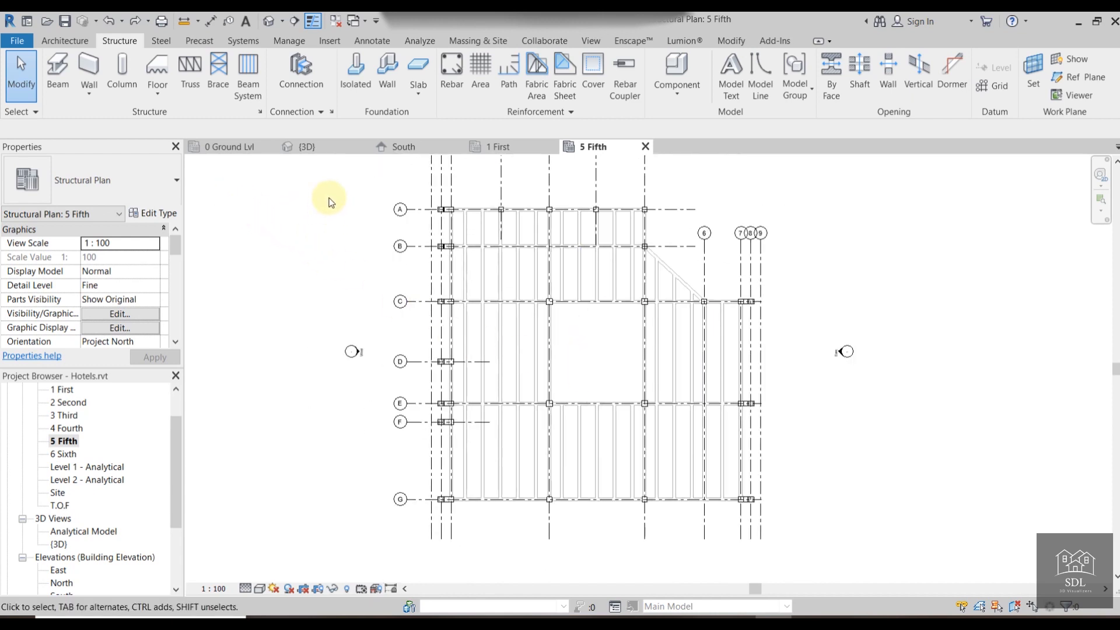
# Select all level 4 Fourth beams and beam systems in the South elevation and check the selection from several angles in 3D.
pyautogui.click(406, 146)
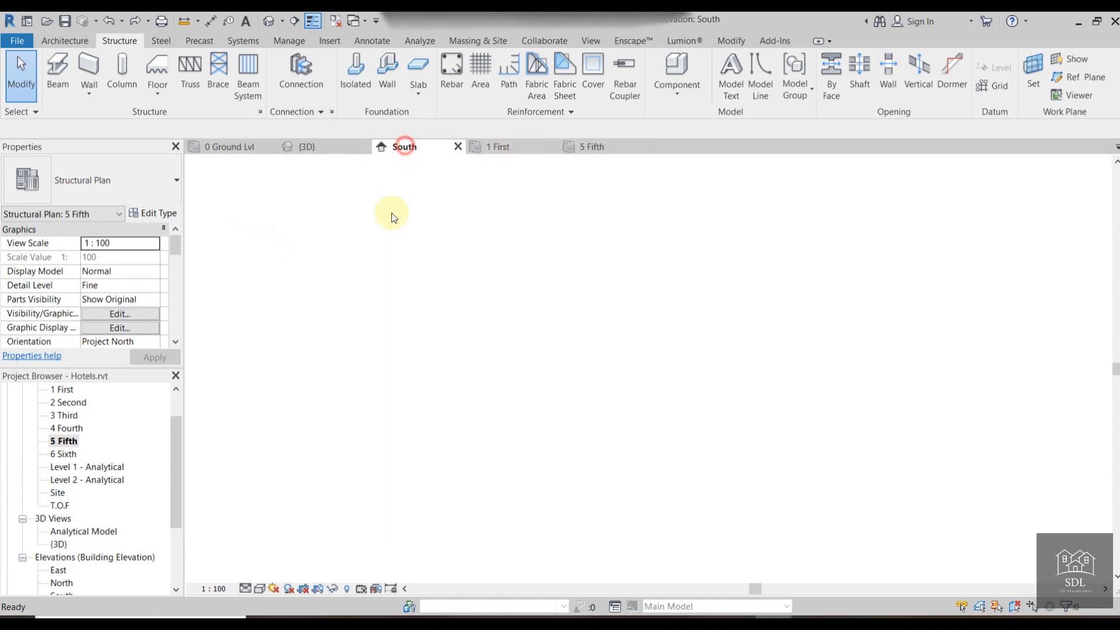
pyautogui.scroll(-2, 414, 359)
pyautogui.moveTo(429, 400); pyautogui.dragTo(425, 424, button='middle')
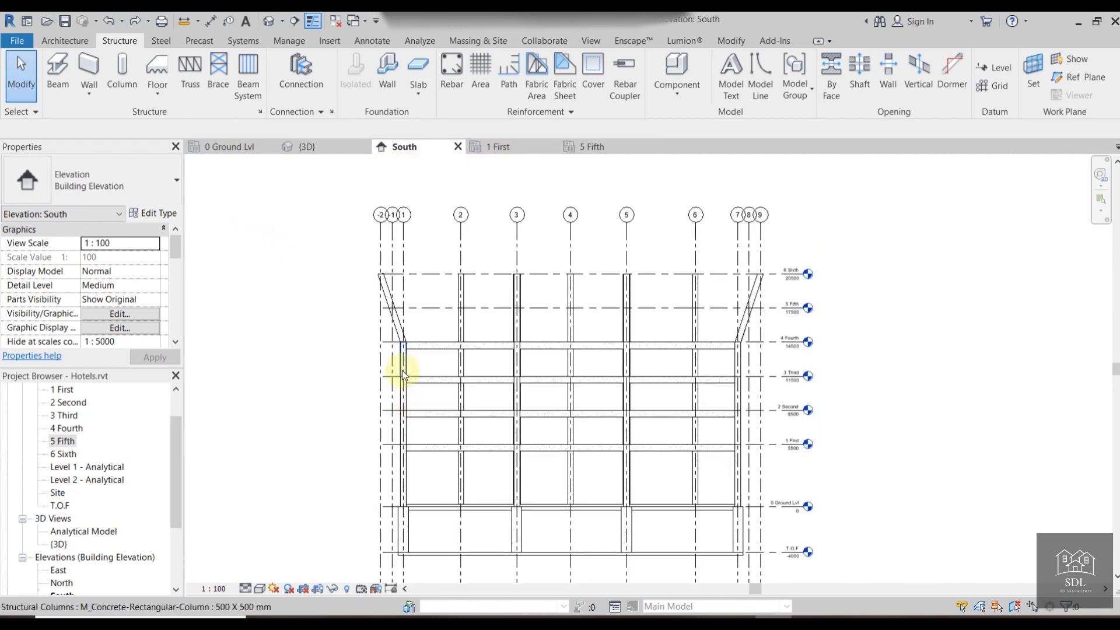
pyautogui.scroll(2, 401, 370)
pyautogui.moveTo(322, 302); pyautogui.dragTo(1013, 346)
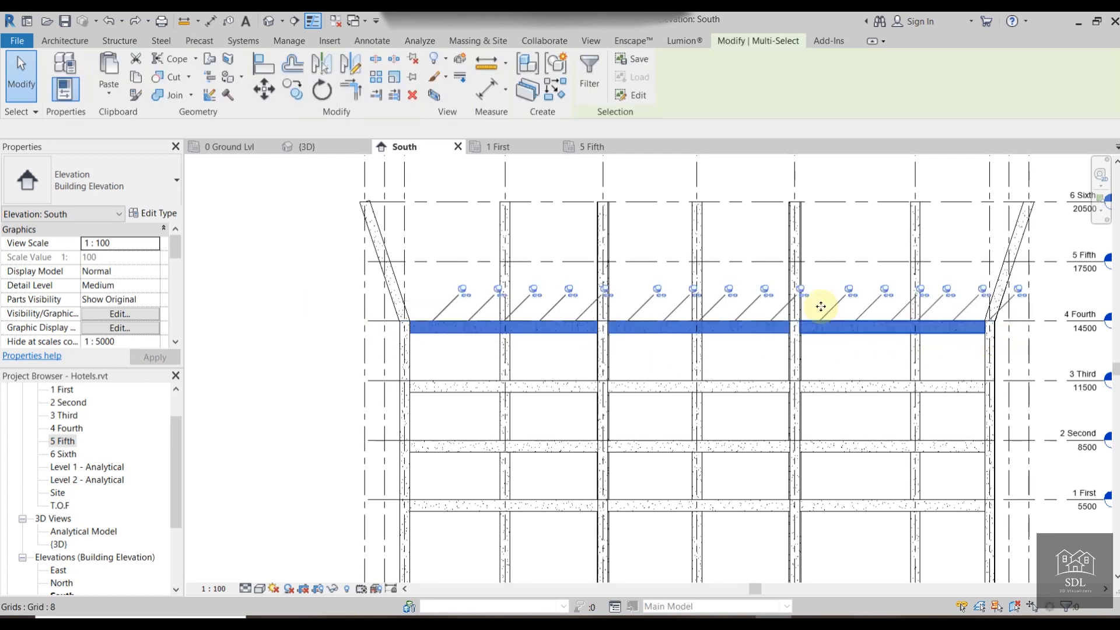
pyautogui.click(308, 146)
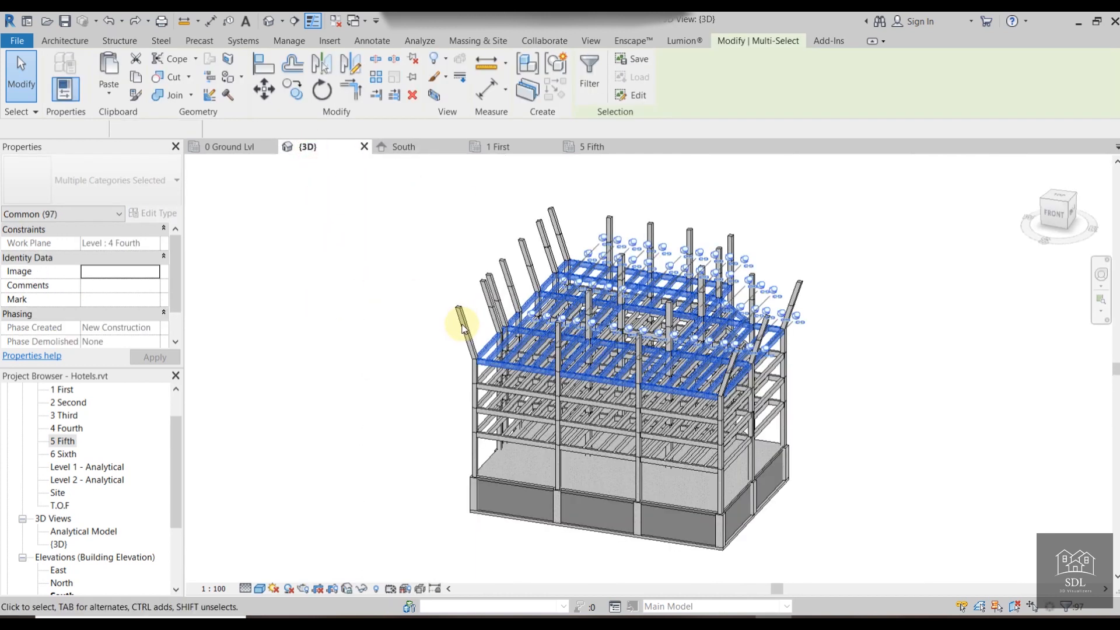
pyautogui.keyDown('shift'); pyautogui.moveTo(785, 344); pyautogui.dragTo(672, 412, button='middle'); pyautogui.keyUp('shift')
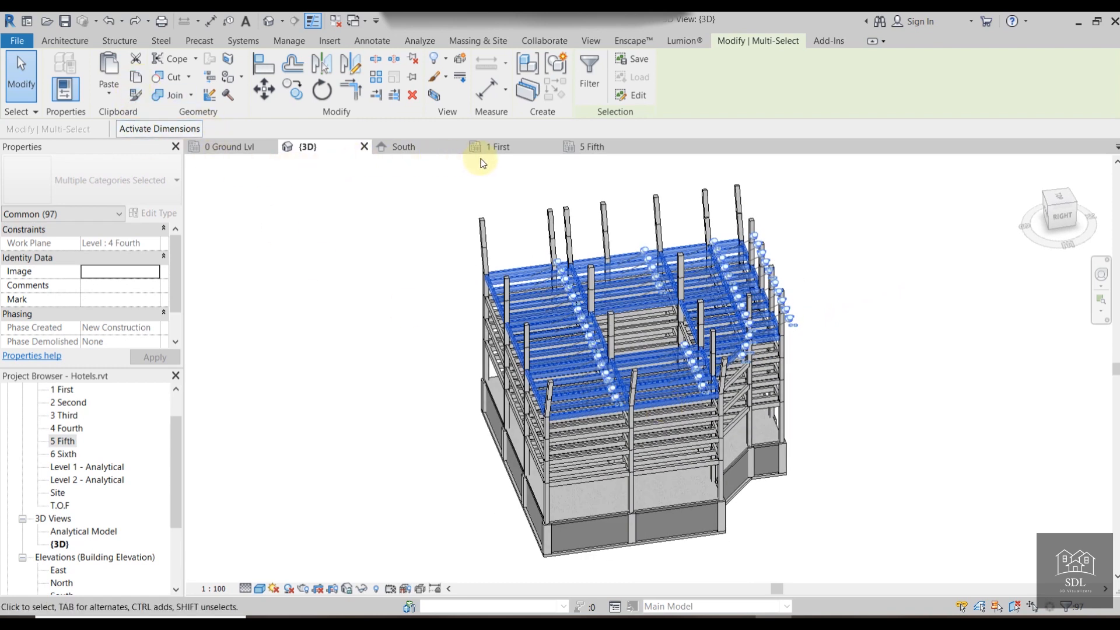
# Paste the copied floor framing aligned to level 5 Fifth from the 5 Fifth plan and clear the selection.
pyautogui.click(562, 150)
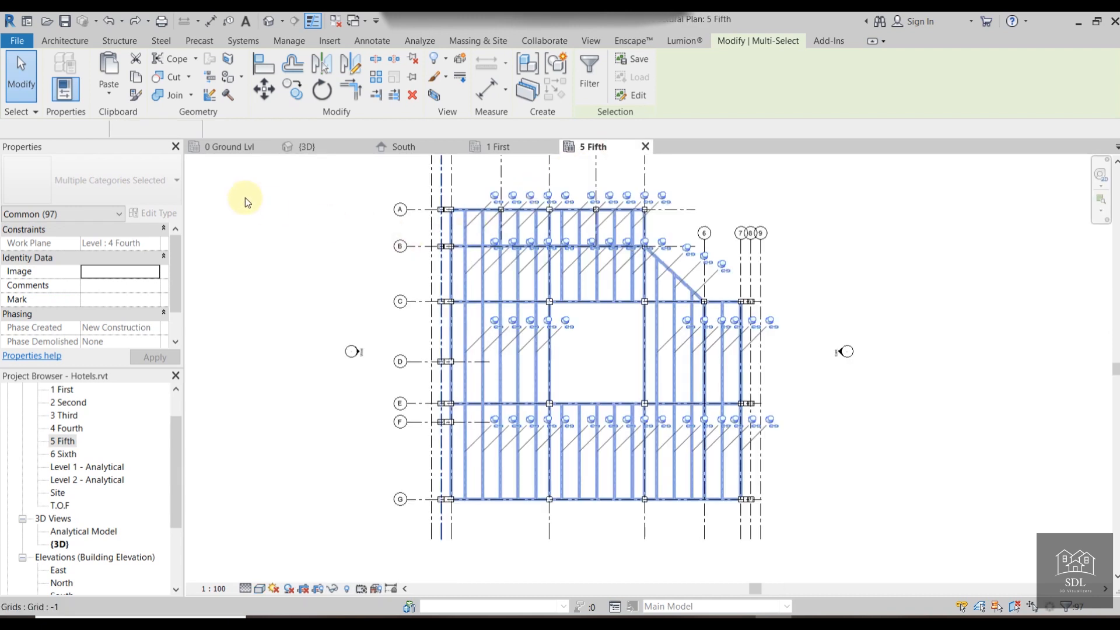
pyautogui.click(119, 98)
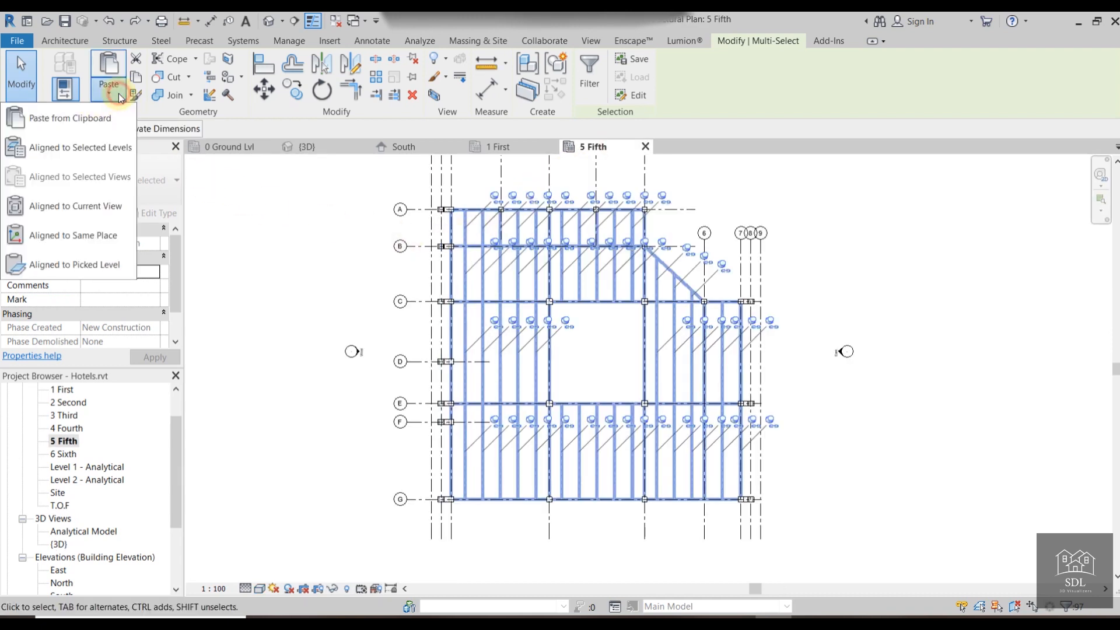
pyautogui.click(76, 147)
pyautogui.click(497, 270)
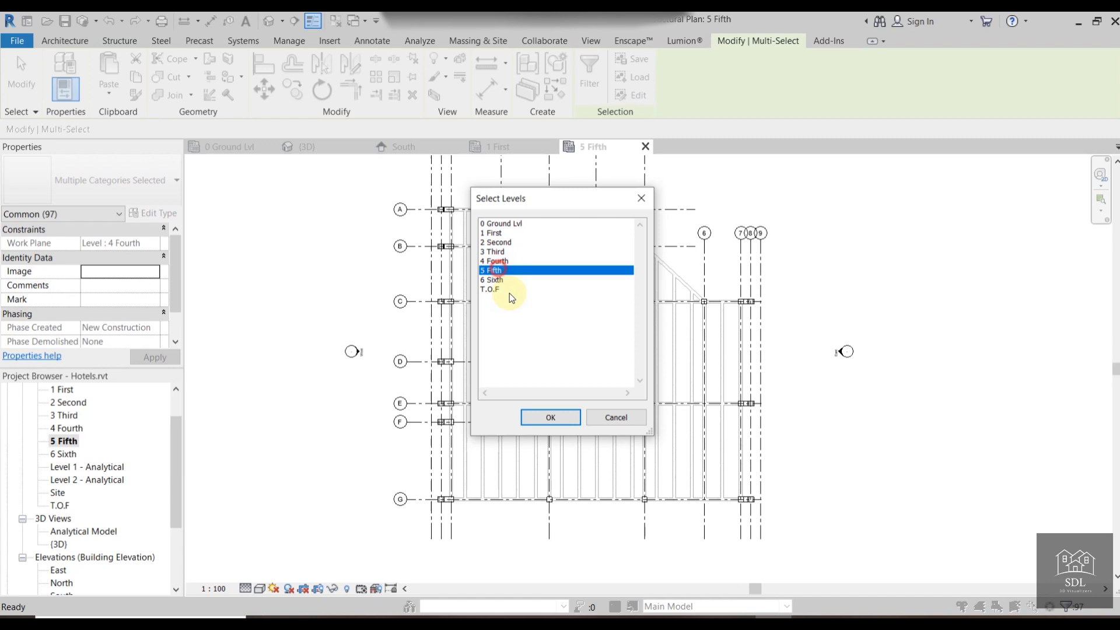
pyautogui.click(556, 418)
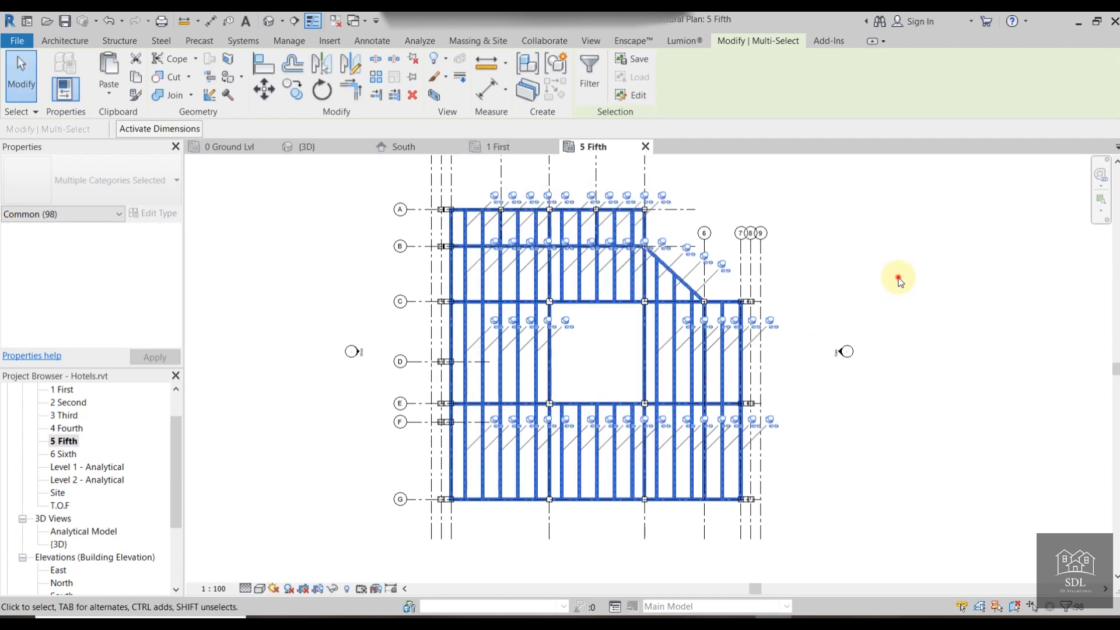
pyautogui.click(897, 281)
# Examine the pasted fifth-floor beams in plan and 3D, checking where they meet the slanted perimeter columns.
pyautogui.scroll(2, 404, 257)
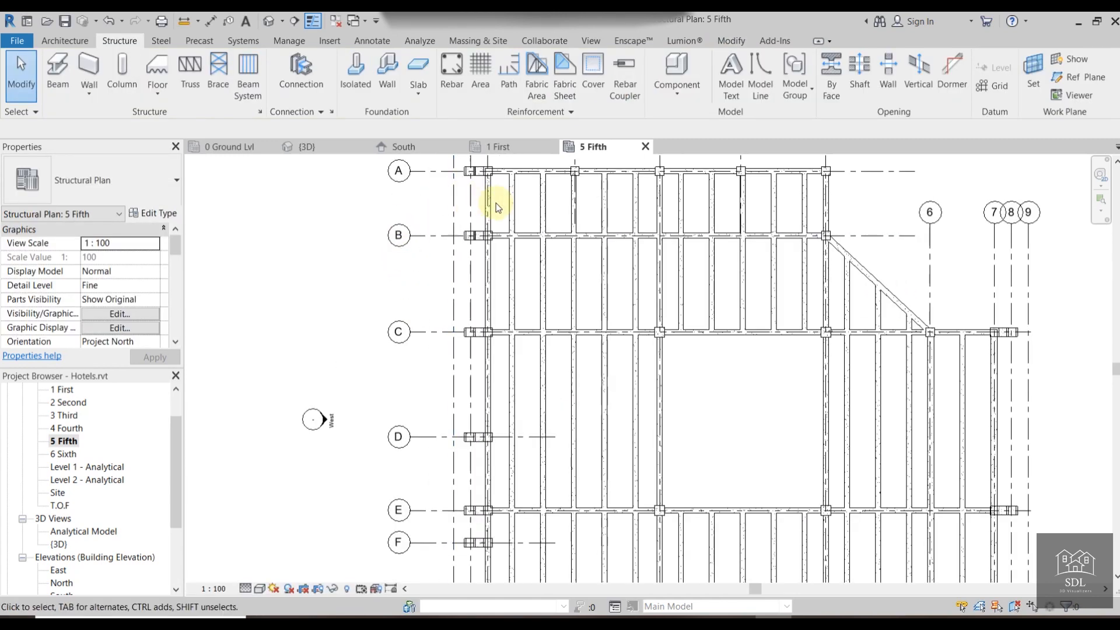
pyautogui.scroll(2, 533, 263)
pyautogui.click(320, 152)
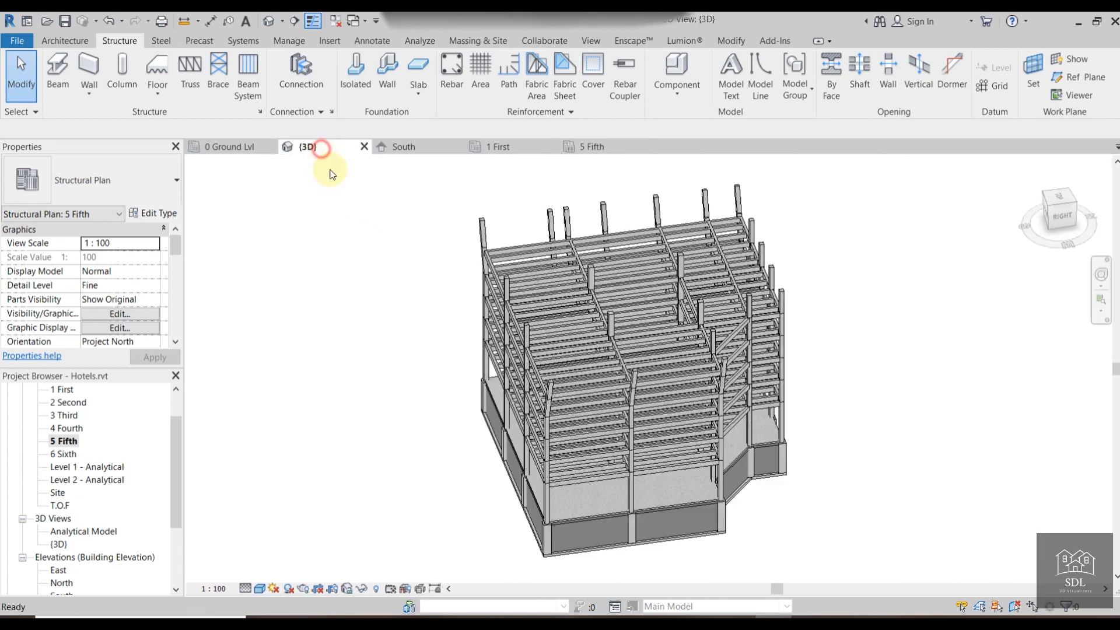
pyautogui.keyDown('shift'); pyautogui.moveTo(633, 343); pyautogui.dragTo(487, 287, button='middle'); pyautogui.keyUp('shift')
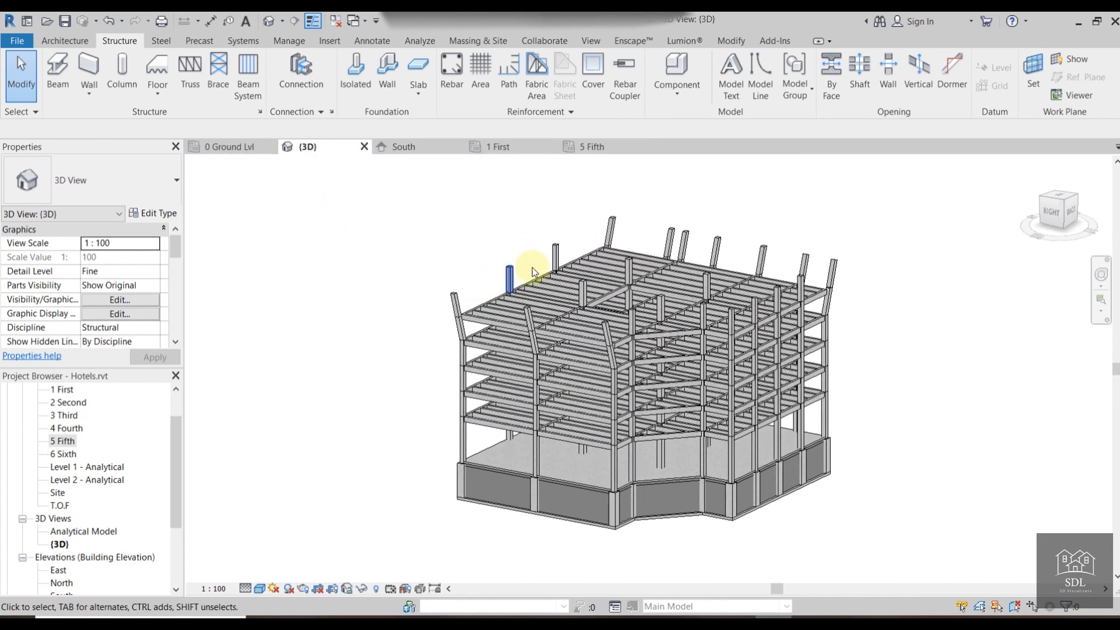
pyautogui.keyDown('shift'); pyautogui.moveTo(562, 251); pyautogui.dragTo(832, 324, button='middle'); pyautogui.keyUp('shift')
pyautogui.keyDown('shift'); pyautogui.moveTo(665, 350); pyautogui.dragTo(872, 313, button='middle'); pyautogui.keyUp('shift')
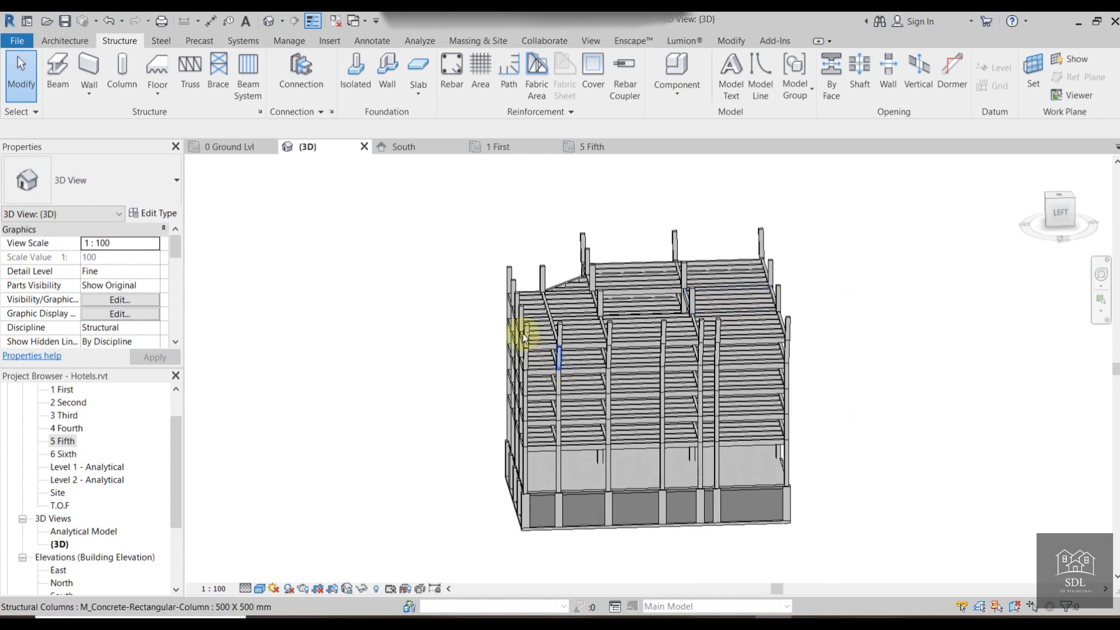
pyautogui.keyDown('shift'); pyautogui.moveTo(752, 309); pyautogui.dragTo(806, 260, button='middle'); pyautogui.keyUp('shift')
pyautogui.scroll(3, 805, 271)
pyautogui.keyDown('shift'); pyautogui.moveTo(802, 332); pyautogui.dragTo(804, 344, button='middle'); pyautogui.keyUp('shift')
pyautogui.keyDown('shift'); pyautogui.moveTo(439, 372); pyautogui.dragTo(484, 401, button='middle'); pyautogui.keyUp('shift')
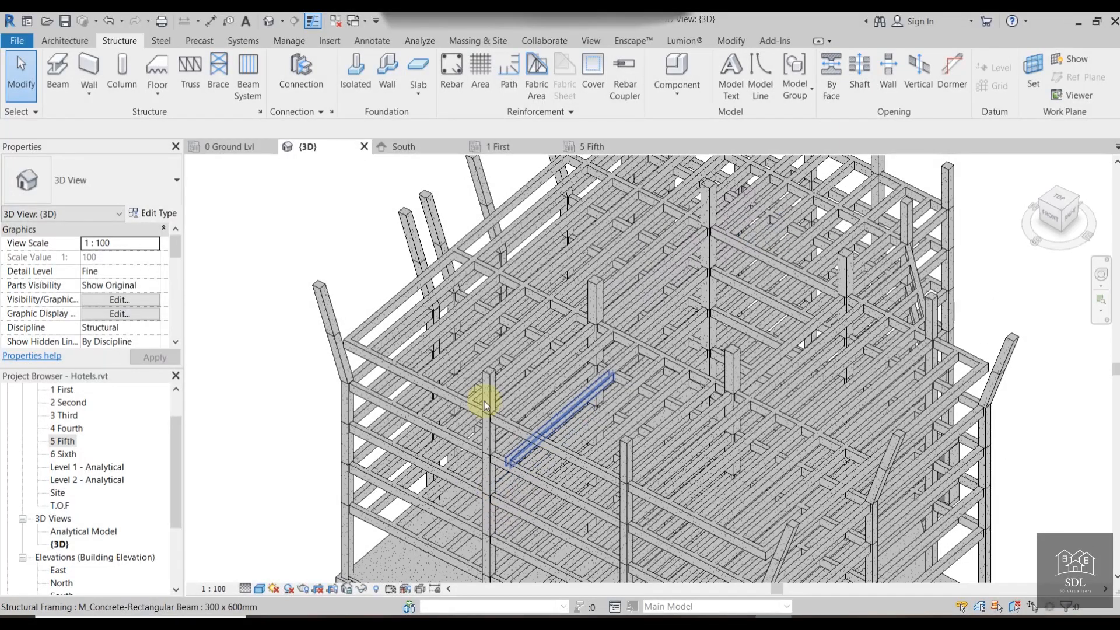
# In the 5 Fifth plan, select the chain of edge girders along grid 1 from grid A to grid G.
pyautogui.click(622, 149)
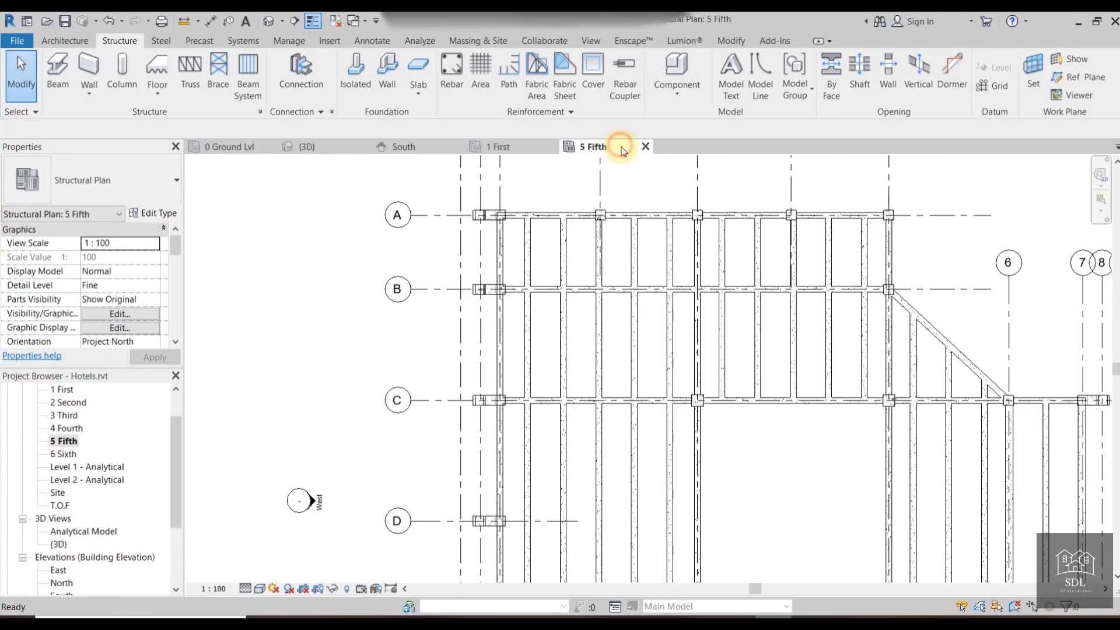
pyautogui.scroll(-2, 567, 268)
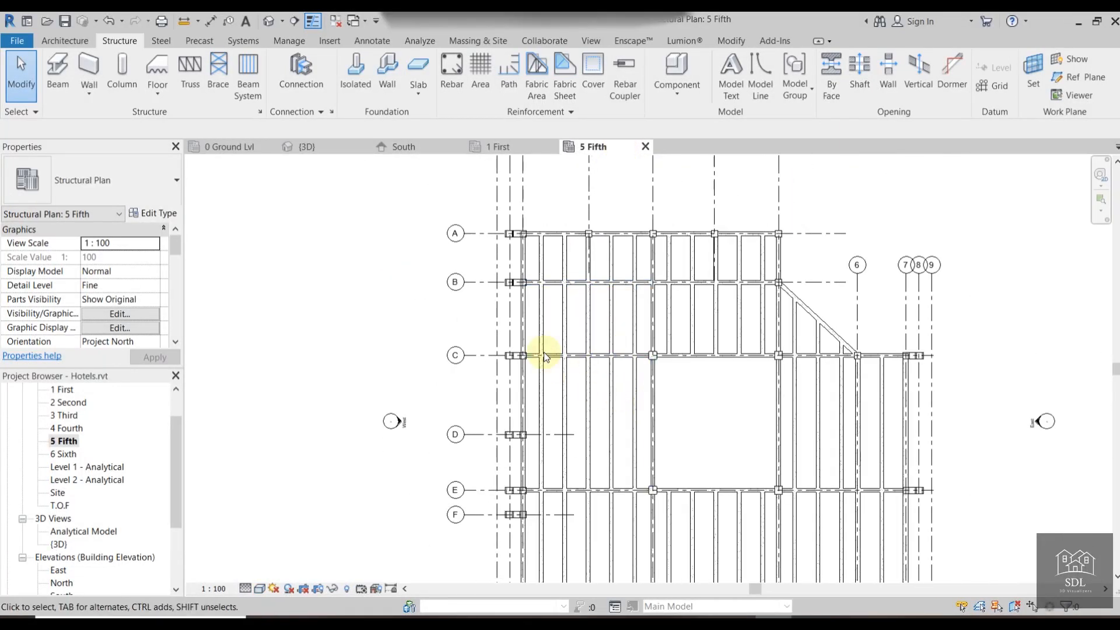
pyautogui.scroll(4, 530, 251)
pyautogui.moveTo(568, 286); pyautogui.dragTo(563, 317, button='middle')
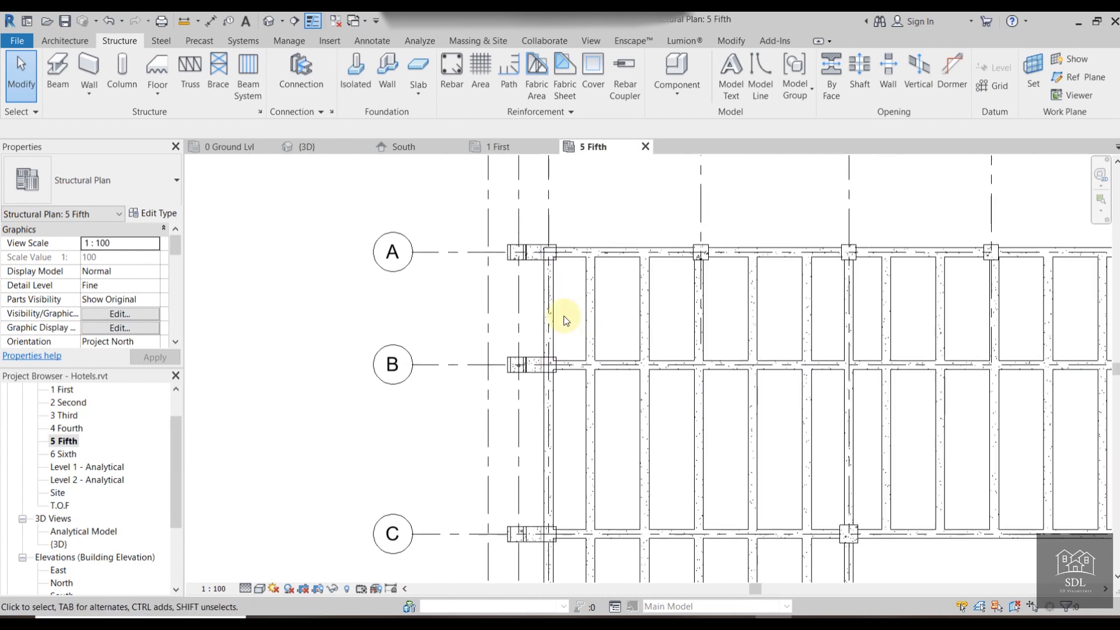
pyautogui.scroll(-3, 548, 316)
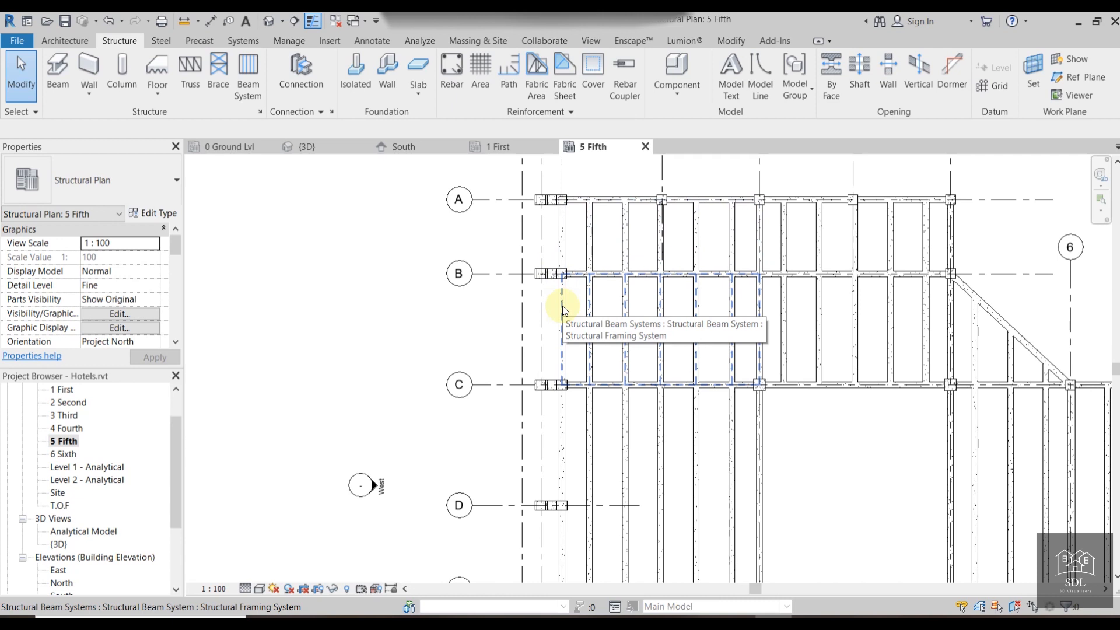
pyautogui.press('Tab')
pyautogui.press('Tab')
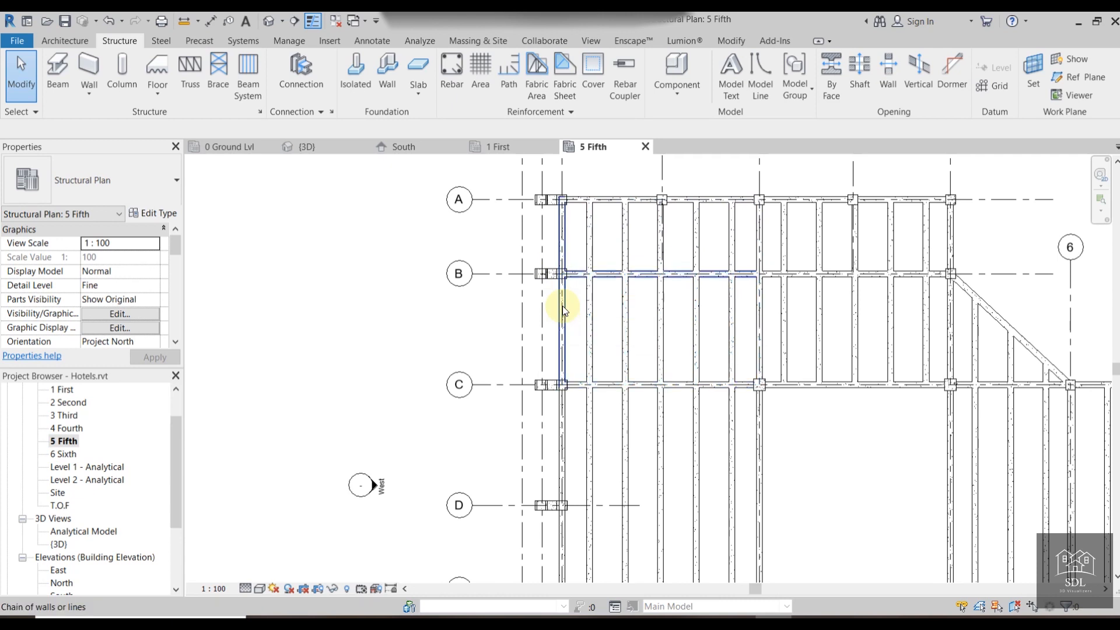
pyautogui.scroll(-2, 563, 310)
pyautogui.moveTo(570, 315); pyautogui.dragTo(569, 255, button='middle')
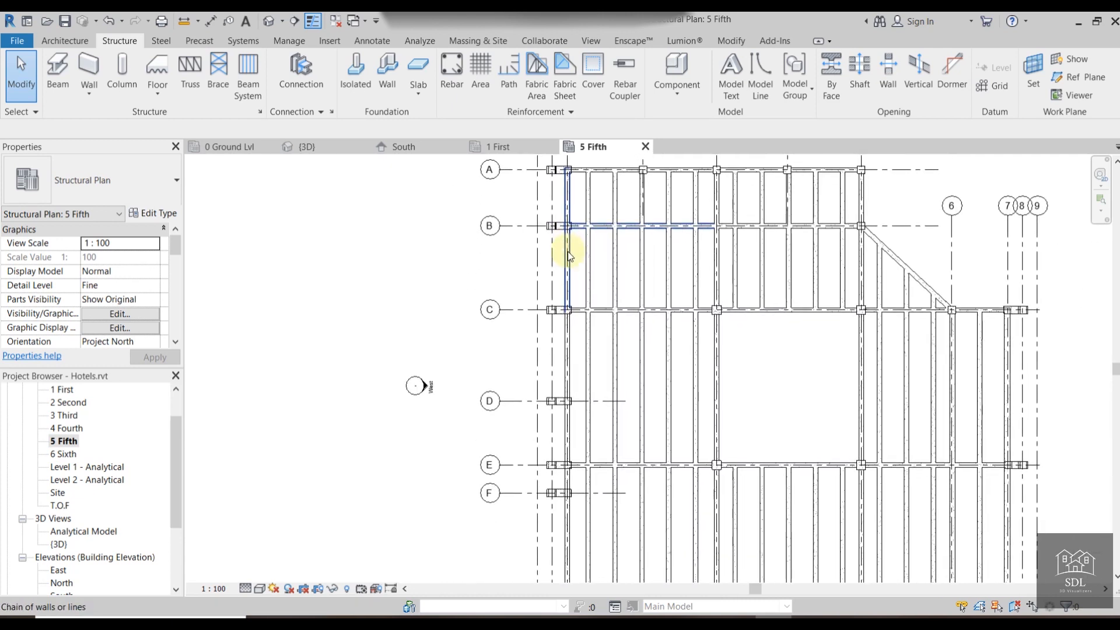
pyautogui.click(568, 252)
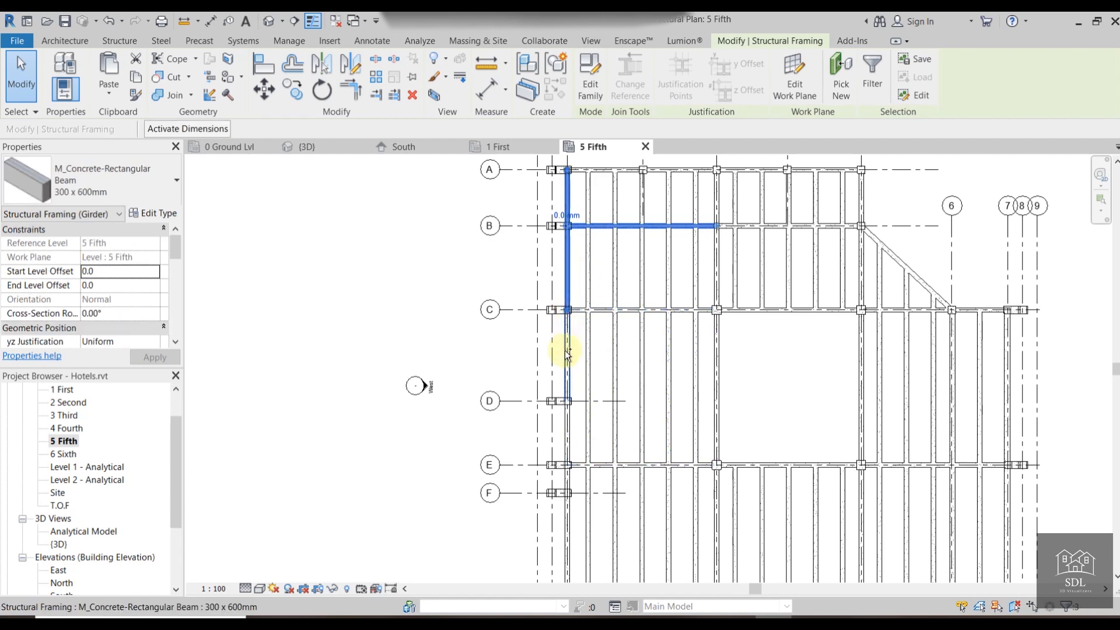
pyautogui.keyDown('ctrl'); pyautogui.click(562, 423); pyautogui.keyUp('ctrl')
pyautogui.moveTo(575, 446); pyautogui.dragTo(612, 292, button='middle')
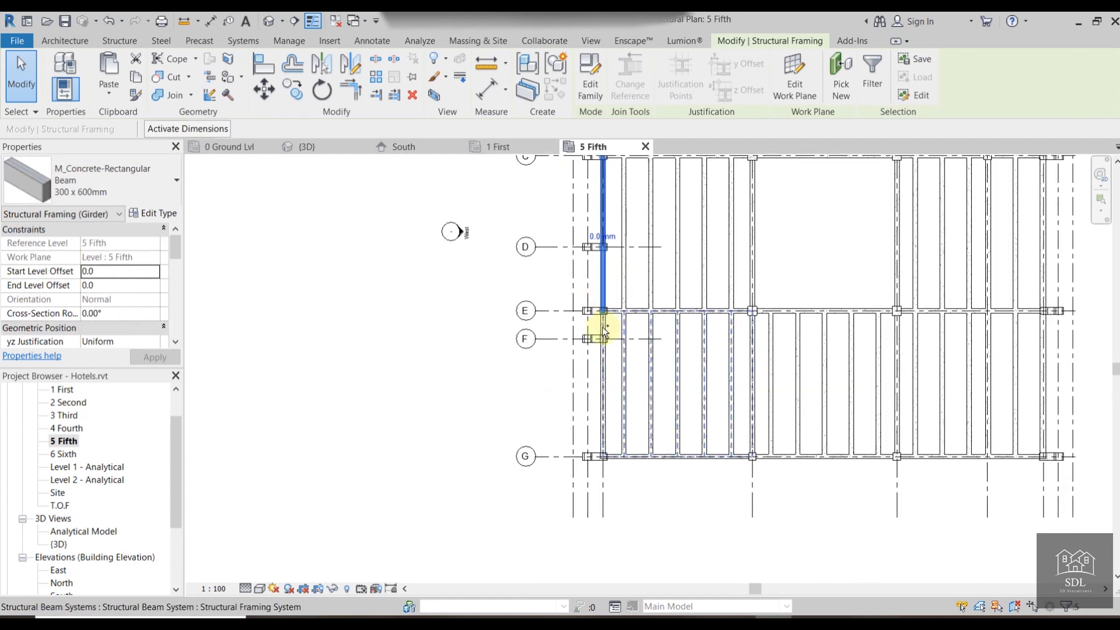
pyautogui.keyDown('ctrl'); pyautogui.click(603, 328); pyautogui.keyUp('ctrl')
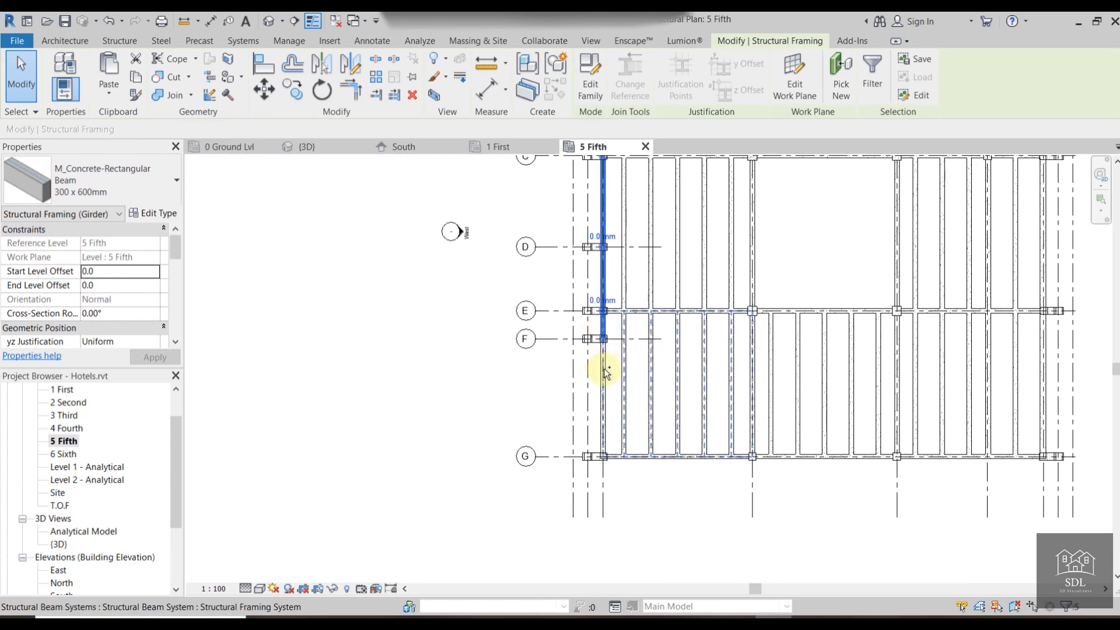
pyautogui.keyDown('ctrl'); pyautogui.click(599, 371); pyautogui.keyUp('ctrl')
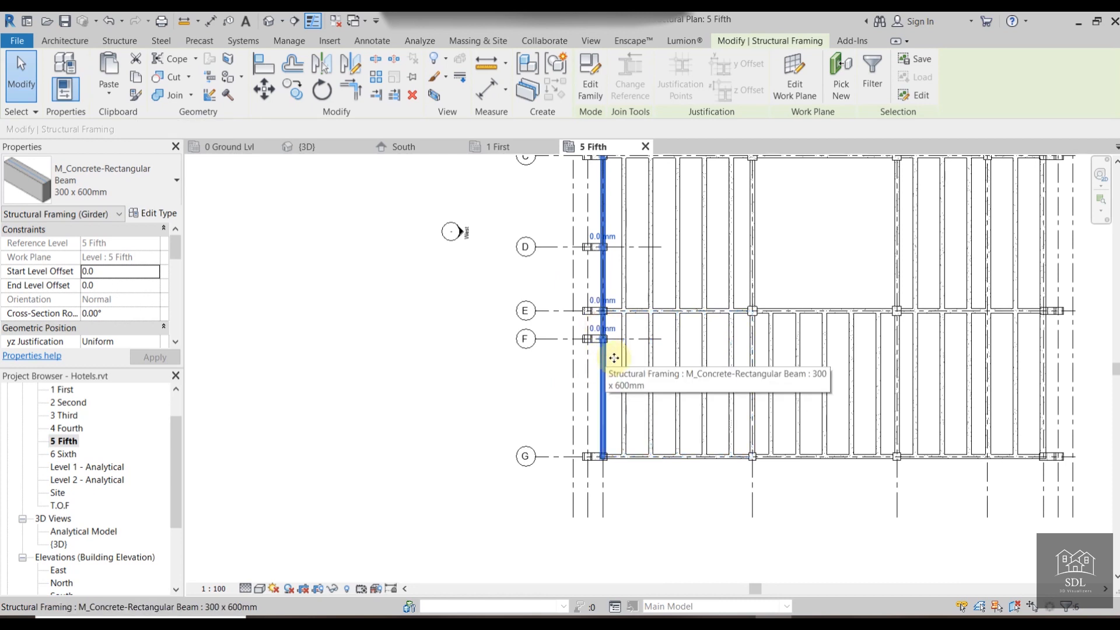
# Remove the beam along grid B from the selection, keeping only the girders on grid 1.
pyautogui.scroll(-3, 623, 342)
pyautogui.moveTo(655, 402); pyautogui.dragTo(645, 482, button='middle')
pyautogui.scroll(2, 603, 246)
pyautogui.scroll(1, 604, 246)
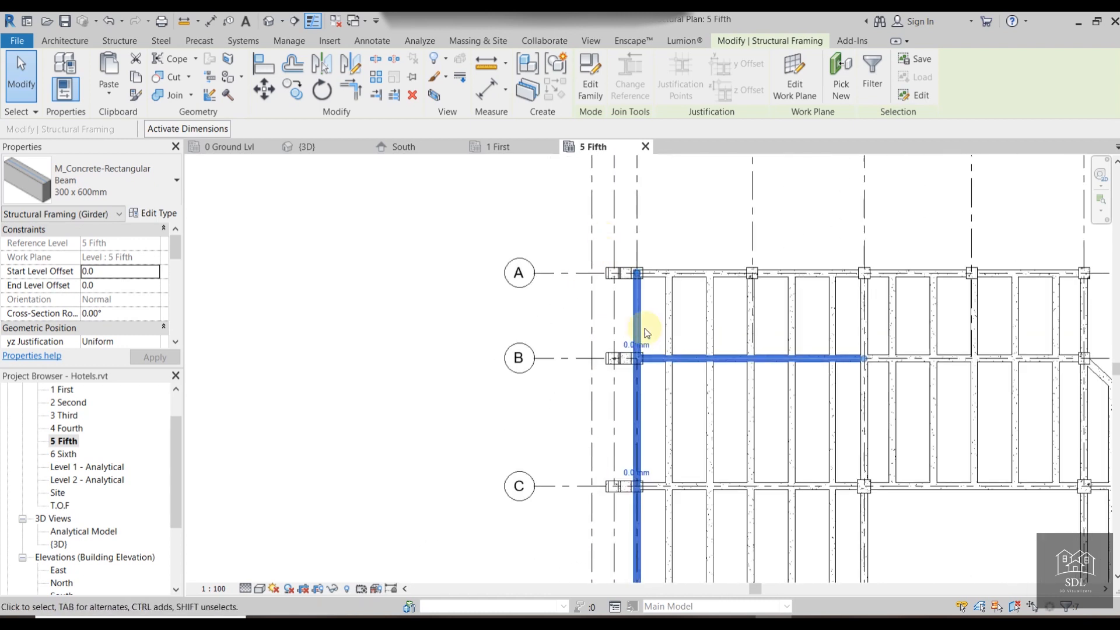
pyautogui.click(693, 366)
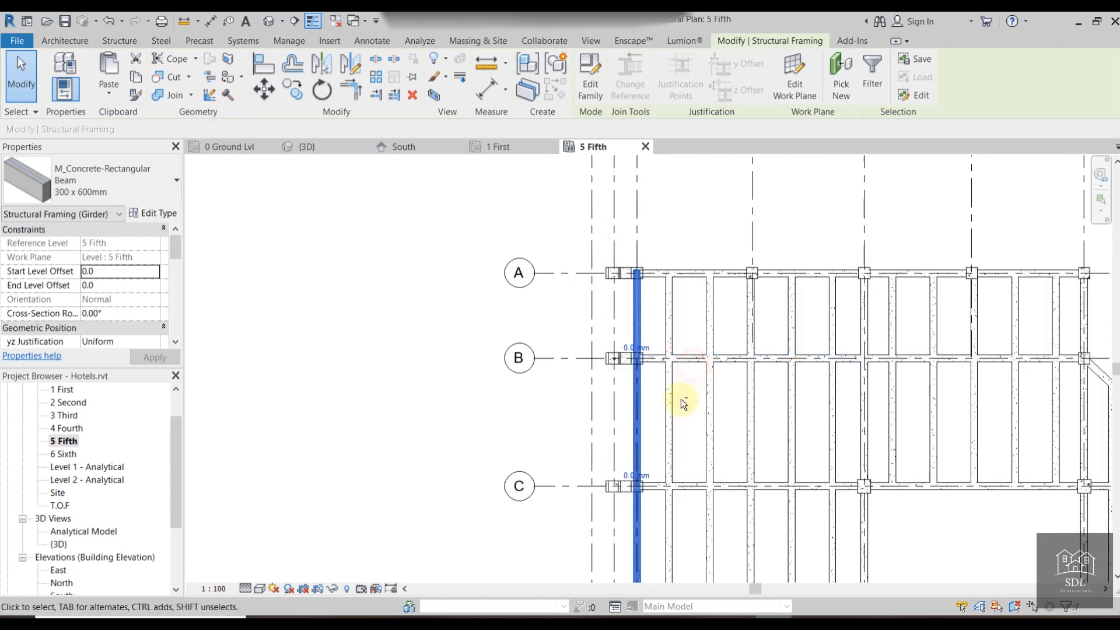
# Move the selected grid 1 girders 1000 mm outward onto grid -1 to line up with the slanted columns.
pyautogui.scroll(-2, 559, 291)
pyautogui.scroll(-1, 640, 411)
pyautogui.moveTo(644, 408); pyautogui.dragTo(715, 402, button='middle')
pyautogui.scroll(5, 675, 317)
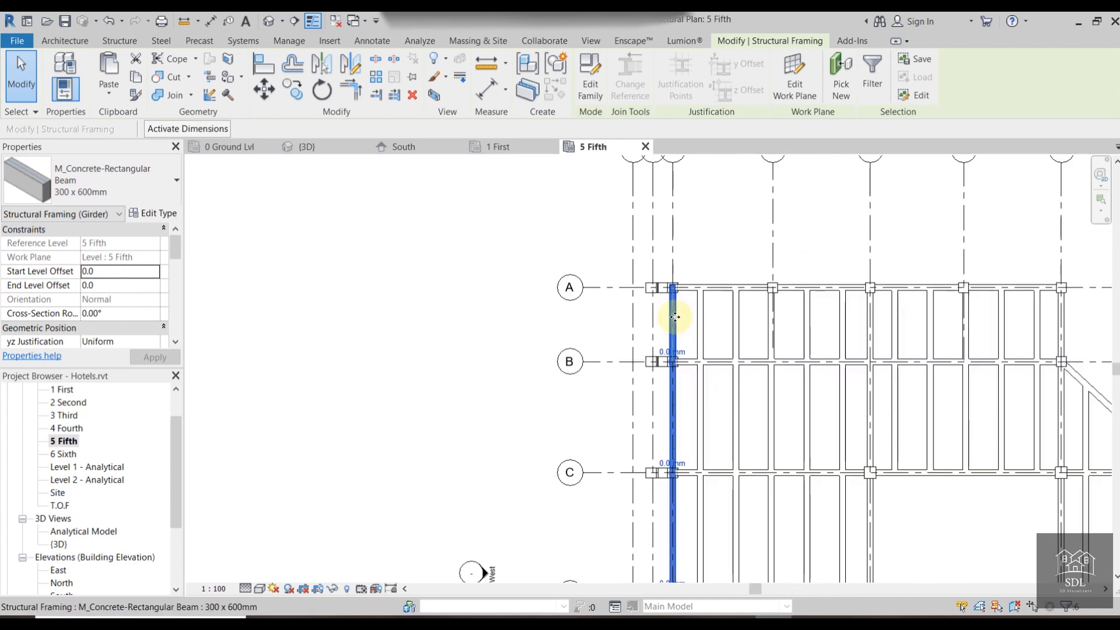
pyautogui.click(264, 91)
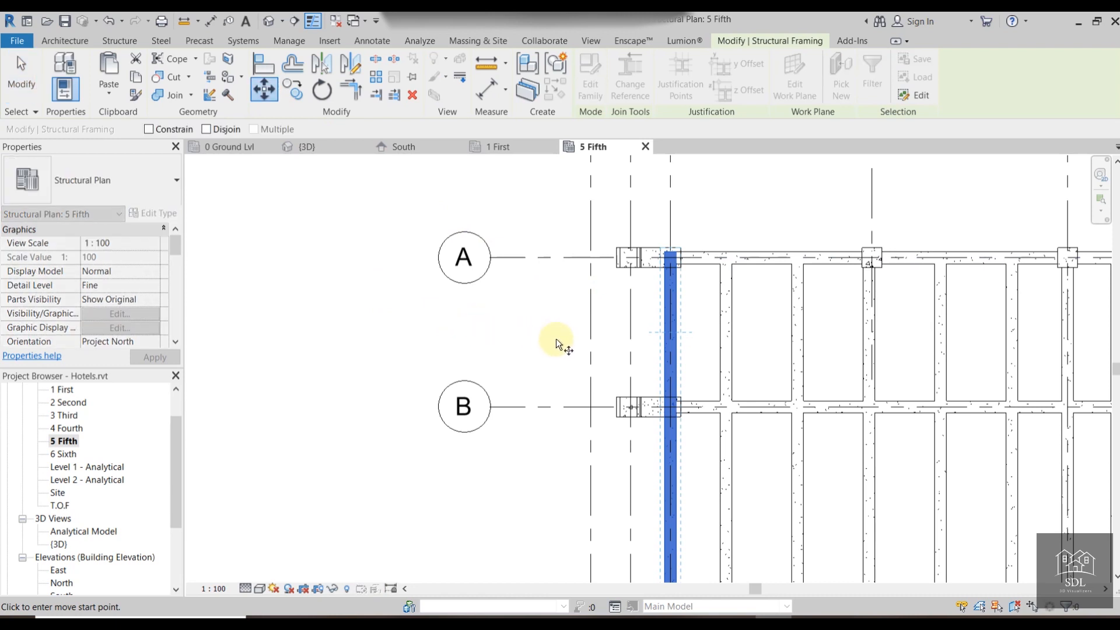
pyautogui.click(630, 330)
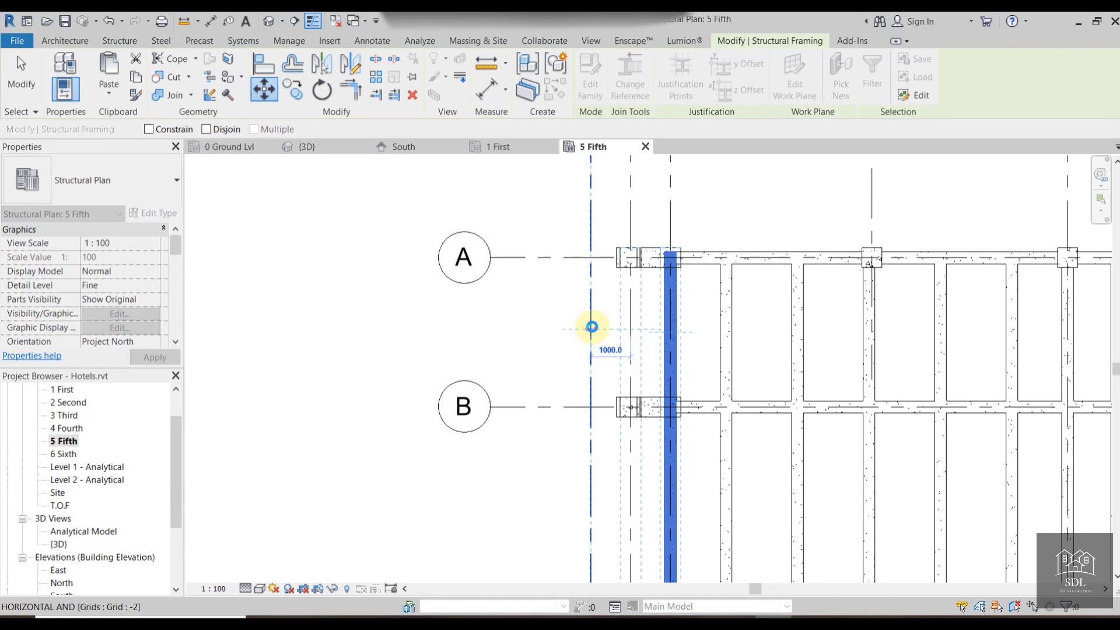
pyautogui.click(592, 326)
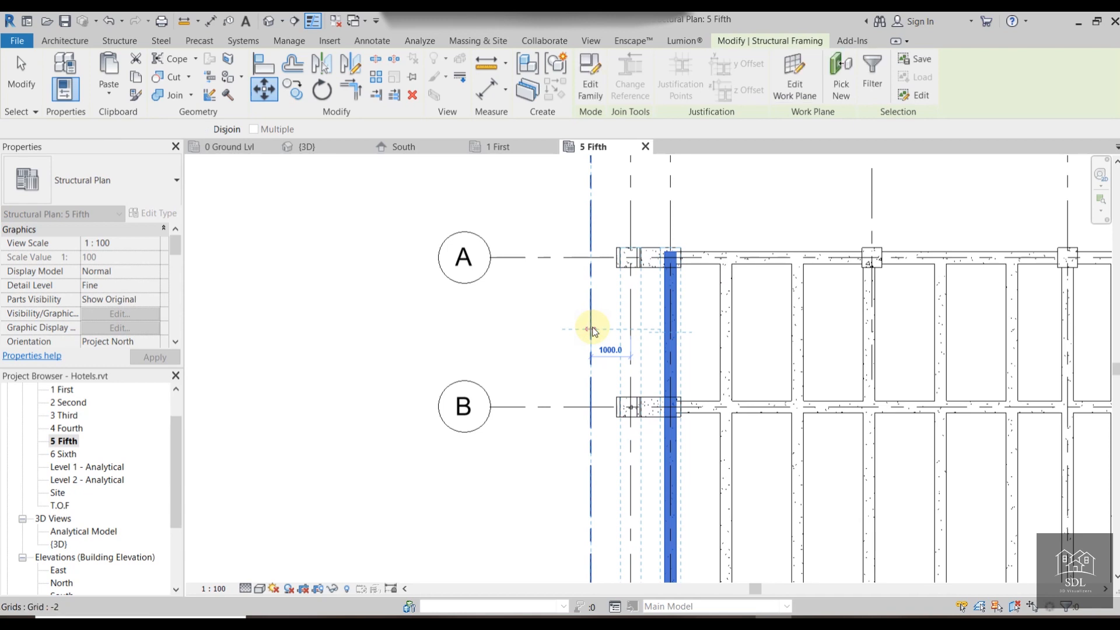
pyautogui.scroll(-1, 675, 275)
pyautogui.scroll(-6, 709, 254)
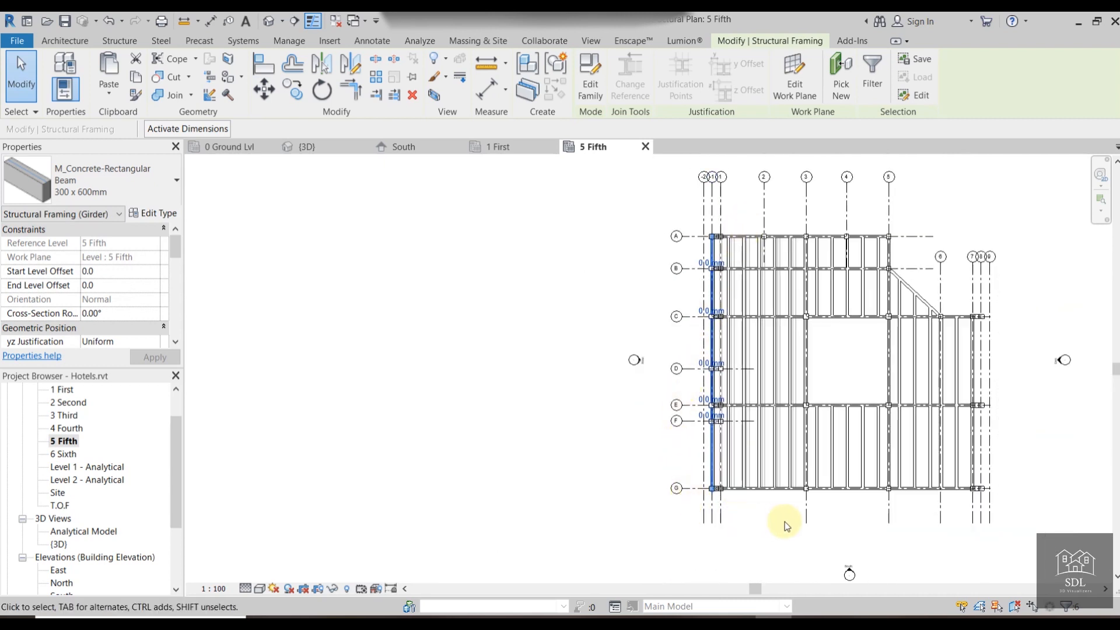
# In the 5 Fifth plan, select the two edge girders along grid 7 from grid C to grid G.
pyautogui.scroll(4, 744, 501)
pyautogui.scroll(-3, 870, 495)
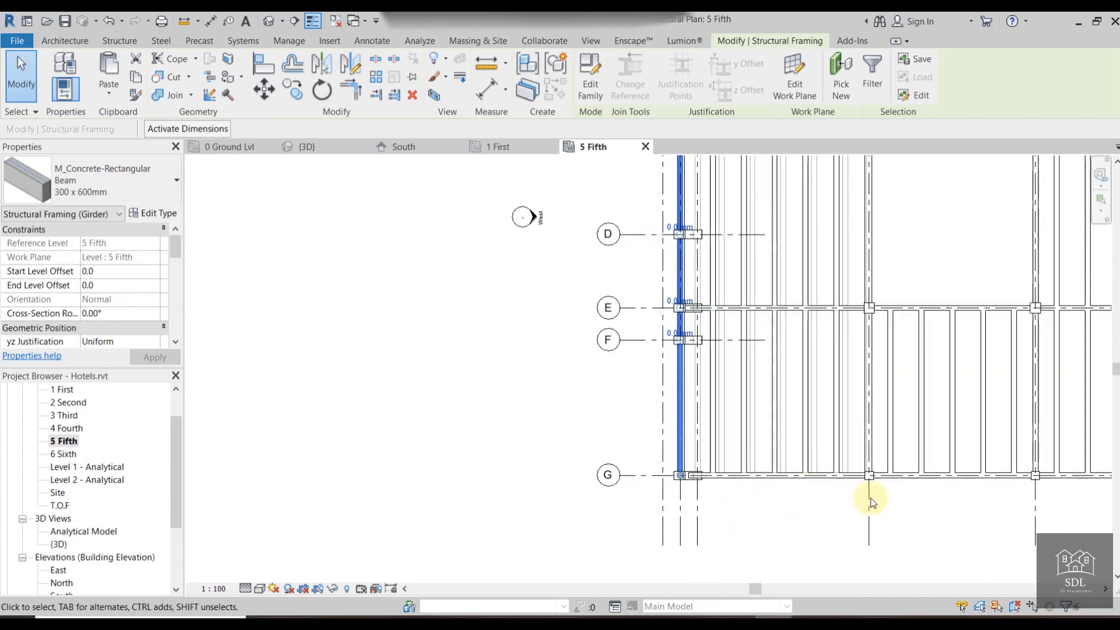
pyautogui.moveTo(941, 517); pyautogui.dragTo(810, 492, button='middle')
pyautogui.scroll(2, 930, 373)
pyautogui.click(930, 374)
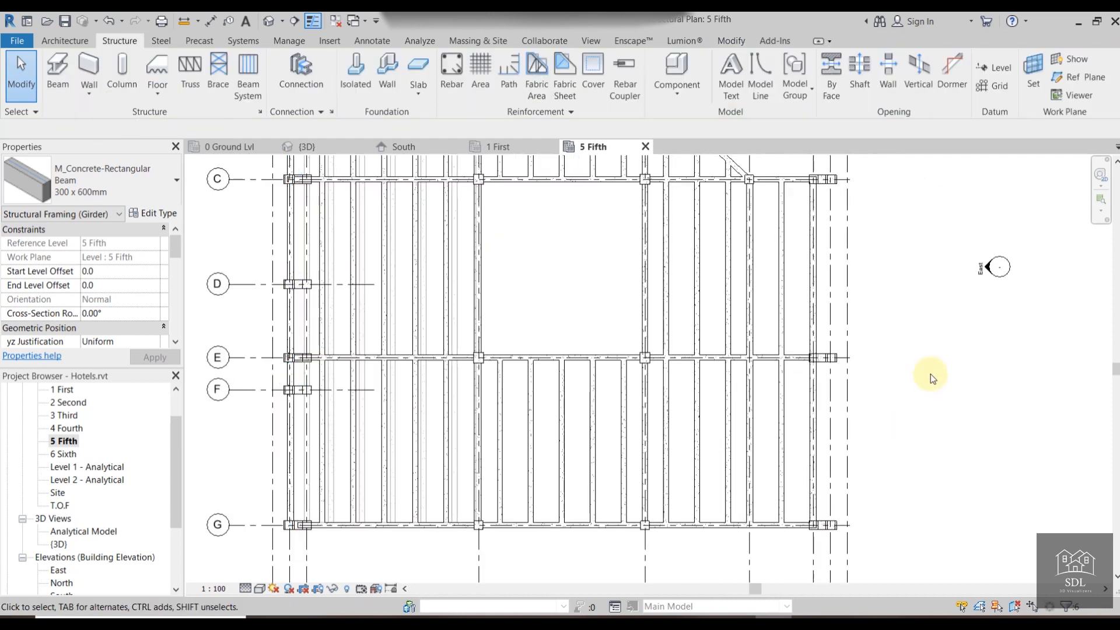
pyautogui.click(816, 244)
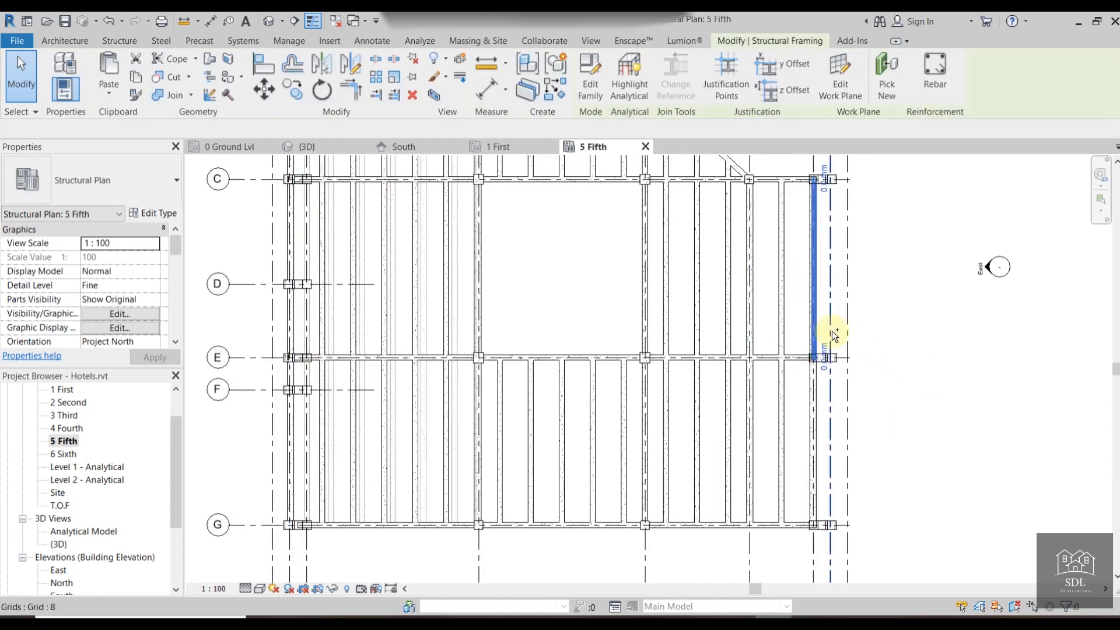
pyautogui.keyDown('ctrl'); pyautogui.click(817, 395); pyautogui.keyUp('ctrl')
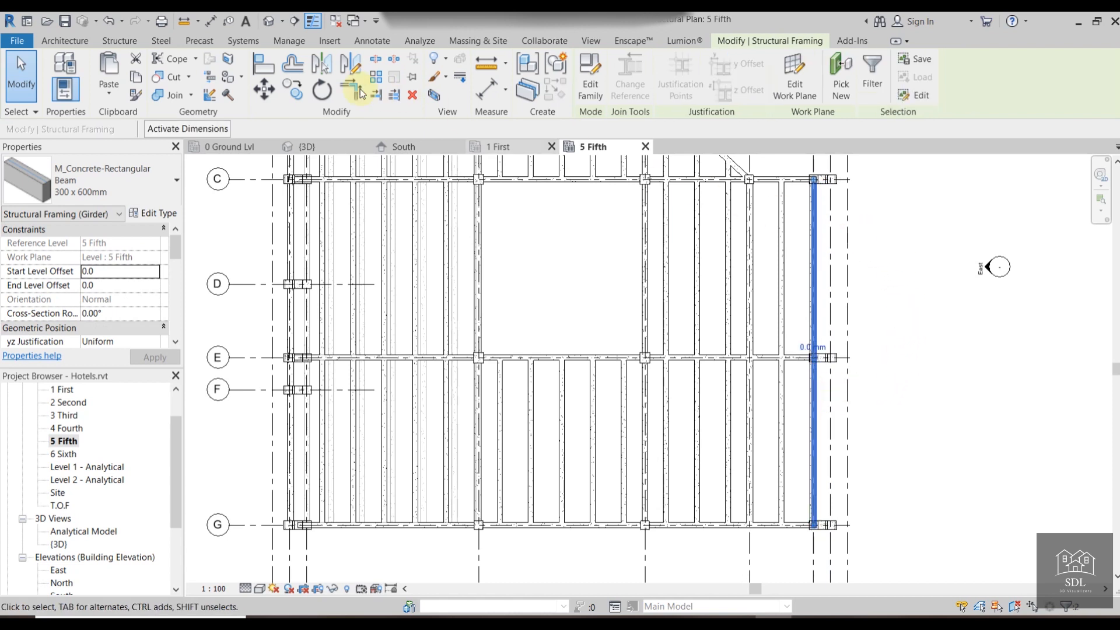
# Move the selected grid 7 girders 1000 mm outward onto grid 8 and clear the selection.
pyautogui.click(264, 89)
pyautogui.scroll(2, 879, 251)
pyautogui.scroll(1, 882, 256)
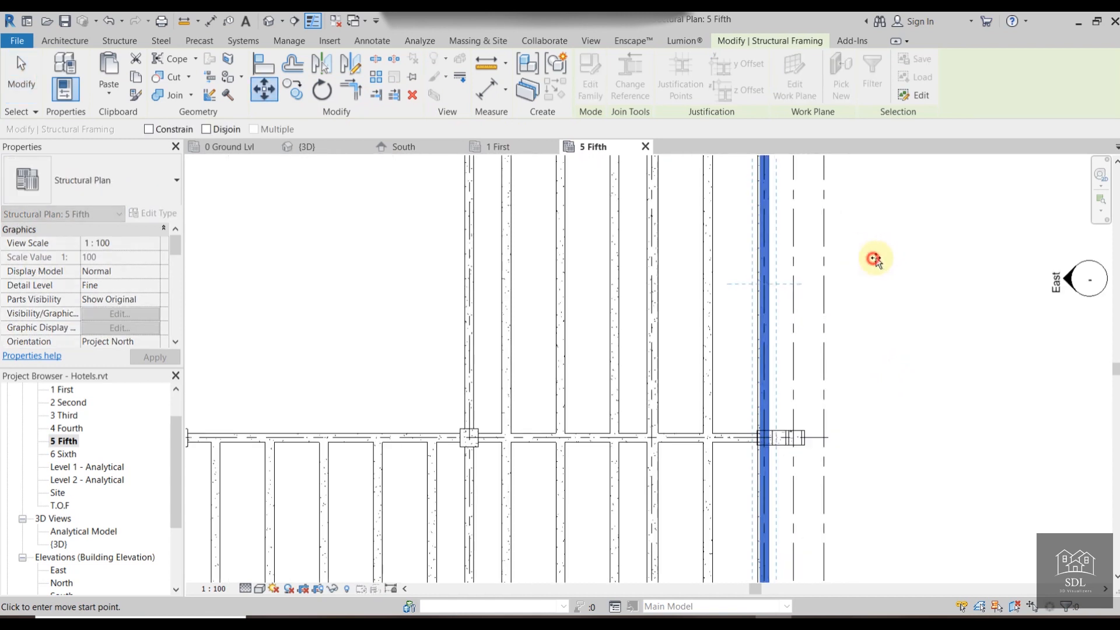
pyautogui.click(874, 258)
pyautogui.write('1000')
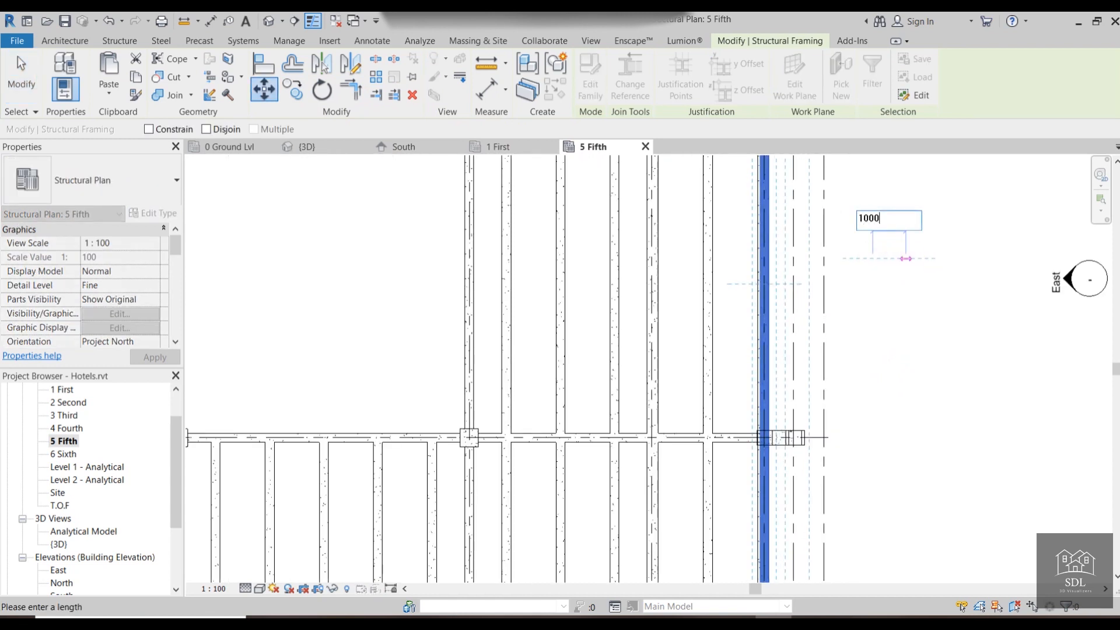
pyautogui.press('Return')
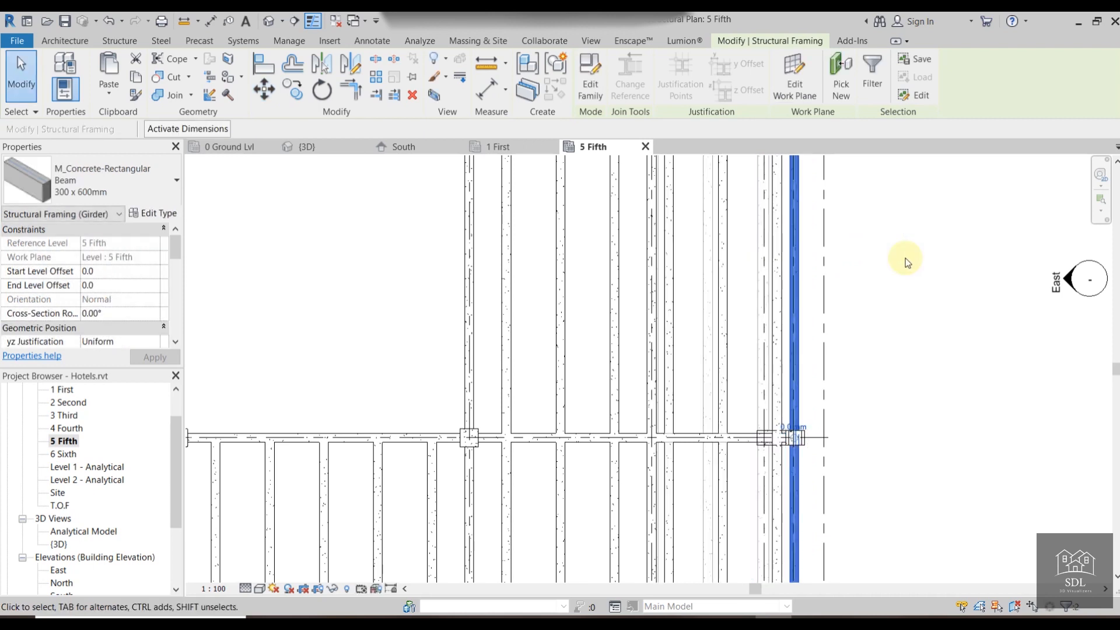
pyautogui.scroll(-3, 908, 261)
pyautogui.moveTo(908, 259); pyautogui.dragTo(910, 314, button='middle')
pyautogui.click(911, 311)
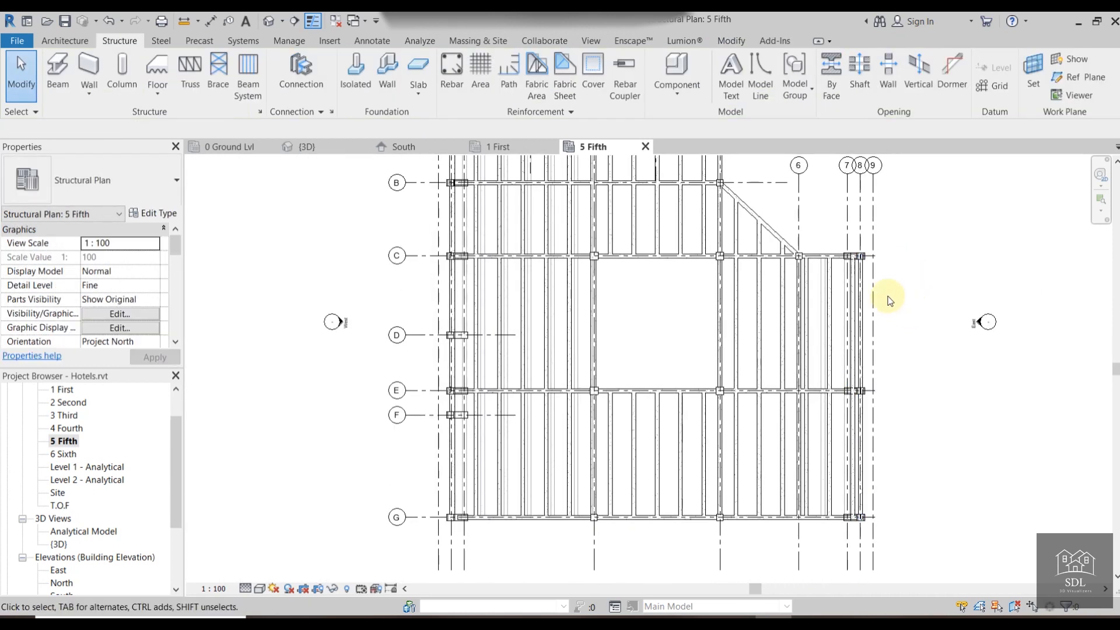
# Close all inactive views except the 3D view, reopen the 5 Fifth plan, and return to the 3D model.
pyautogui.click(318, 146)
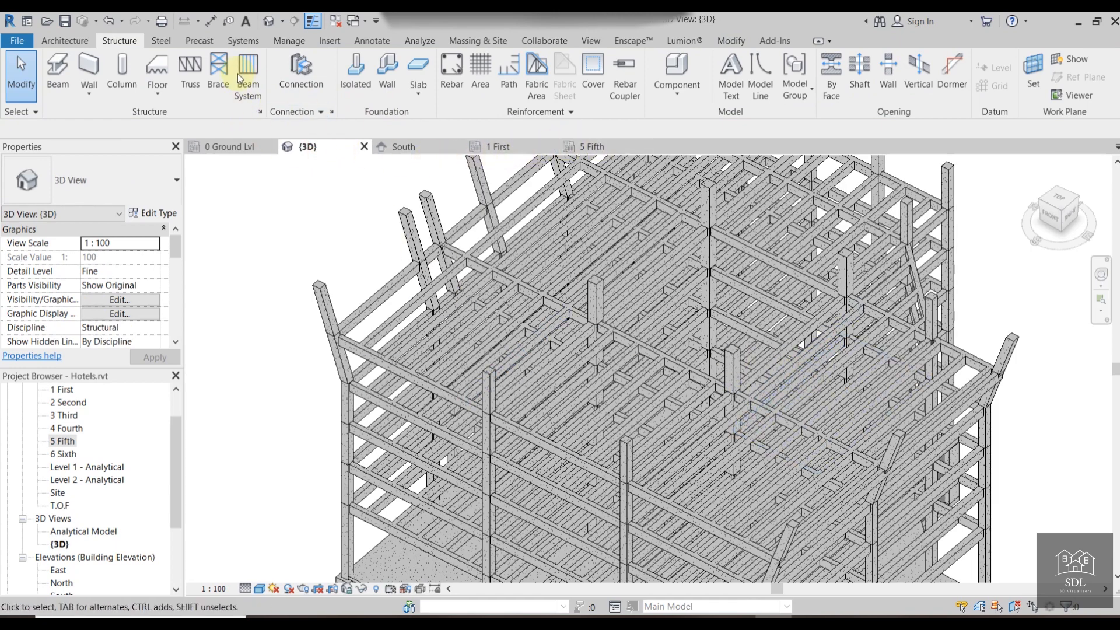
pyautogui.click(329, 23)
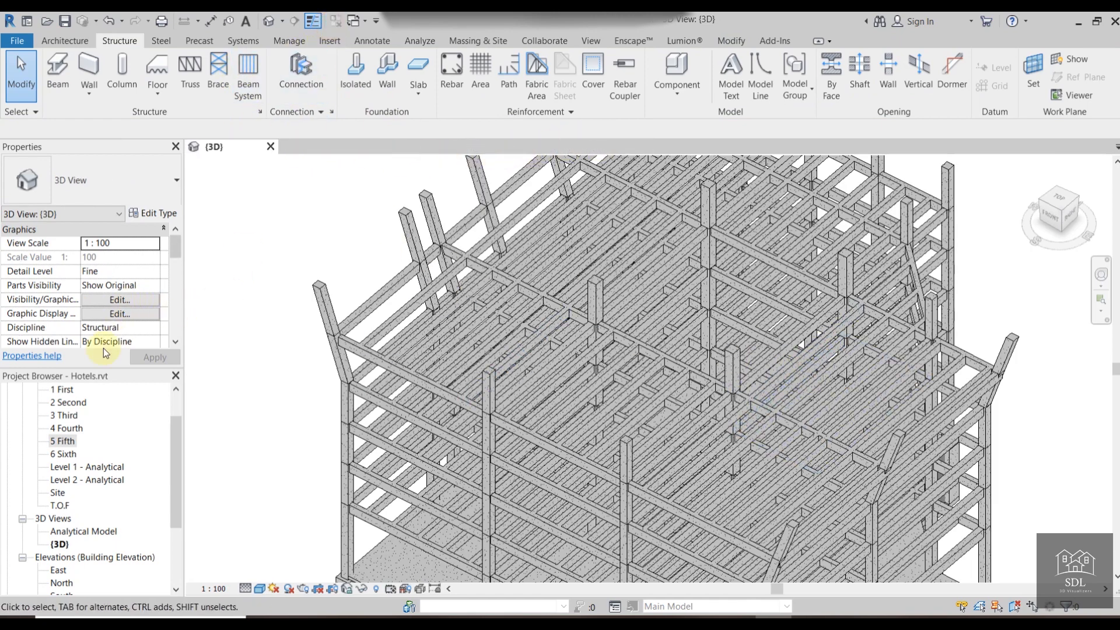
pyautogui.doubleClick(67, 445)
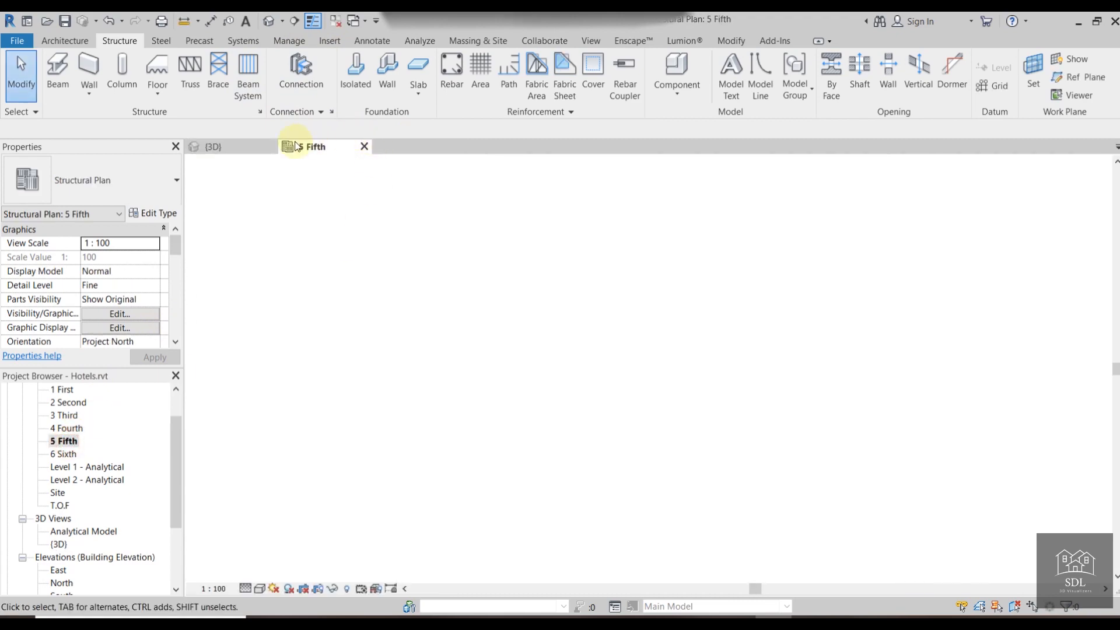
pyautogui.click(232, 147)
pyautogui.keyDown('shift'); pyautogui.moveTo(857, 337); pyautogui.dragTo(492, 256, button='middle'); pyautogui.keyUp('shift')
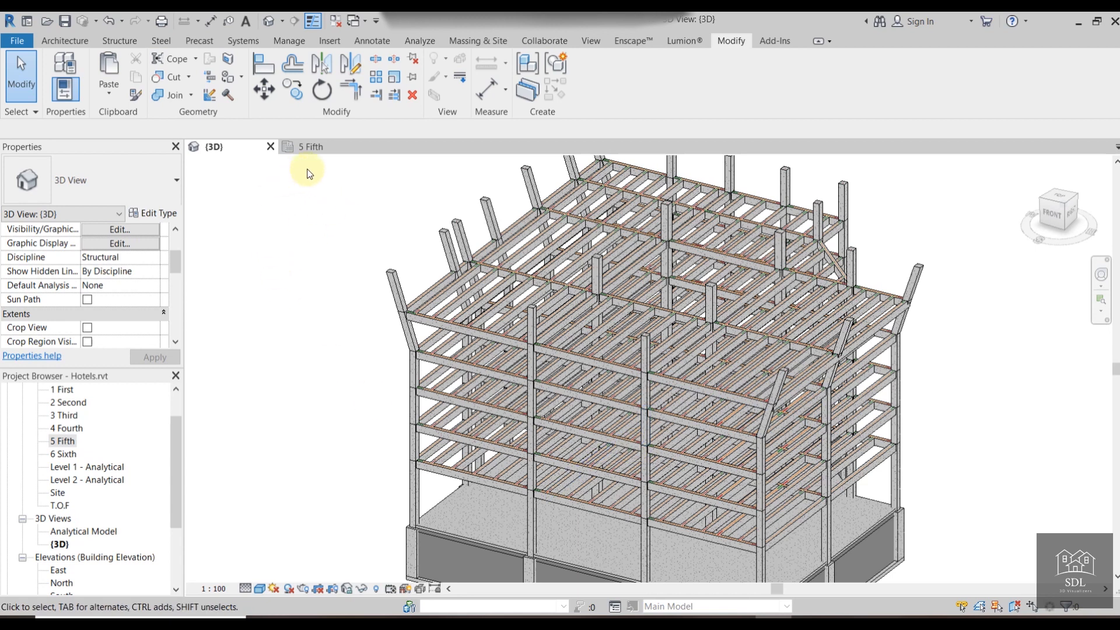
# In the South elevation, select all the beams and beam systems on level 5 Fifth.
pyautogui.scroll(-1, 84, 534)
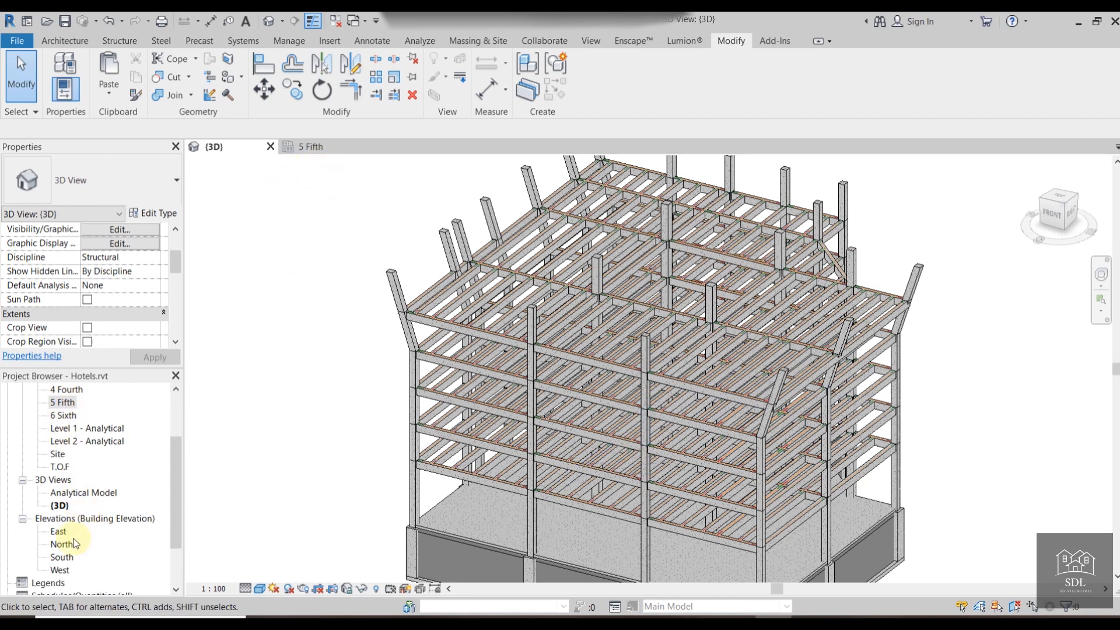
pyautogui.doubleClick(61, 558)
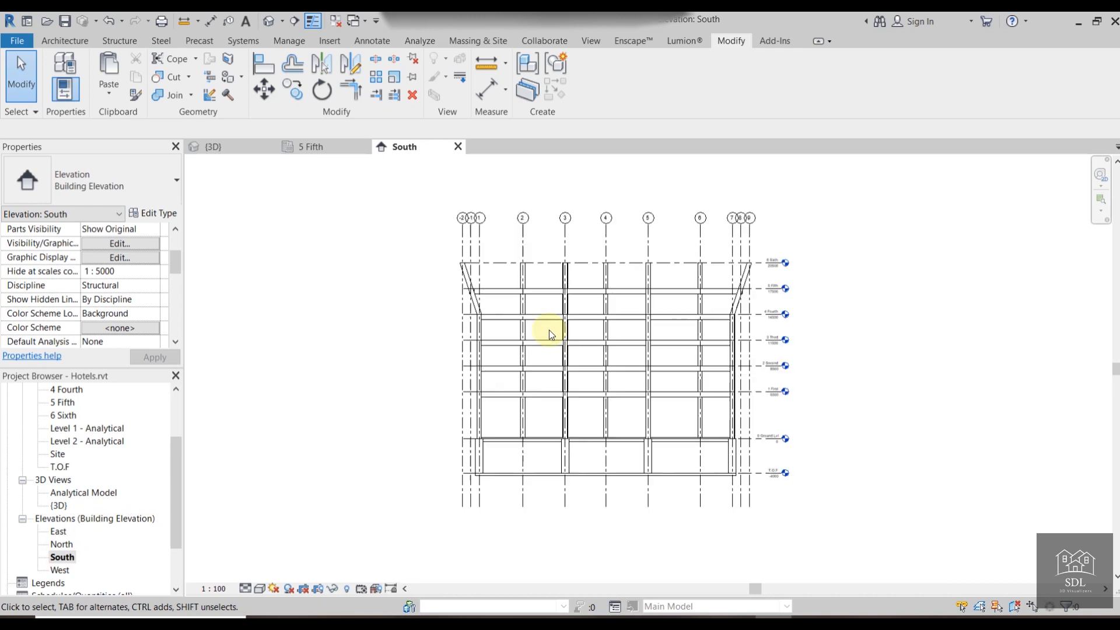
pyautogui.moveTo(390, 254); pyautogui.dragTo(881, 296)
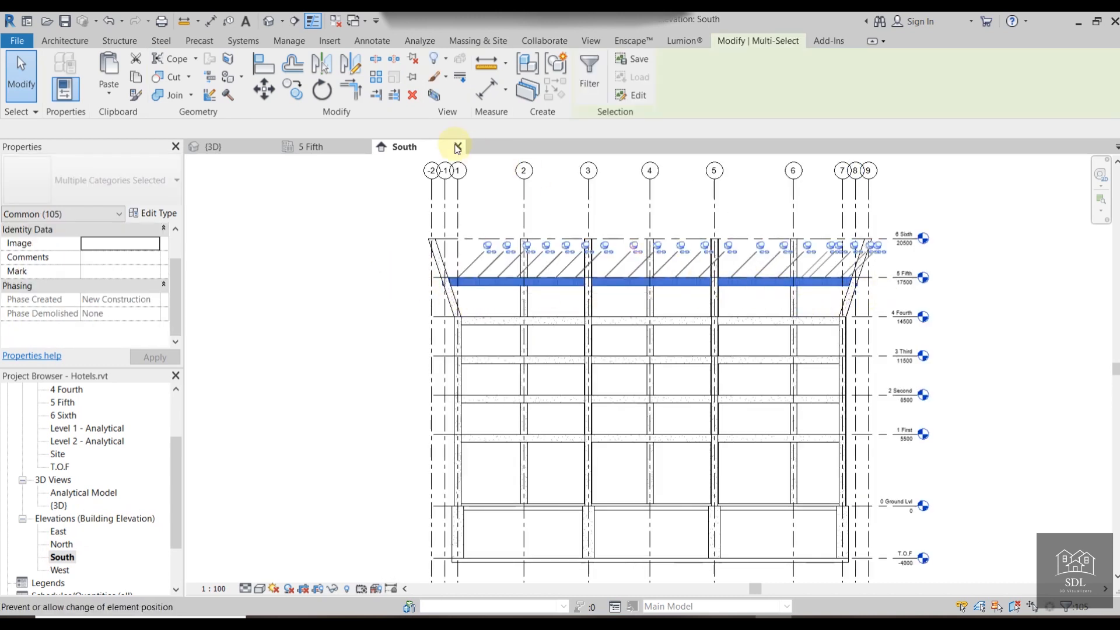
# Copy the selected fifth-floor beams and paste them aligned to level 6 Sixth.
pyautogui.click(136, 78)
pyautogui.click(116, 96)
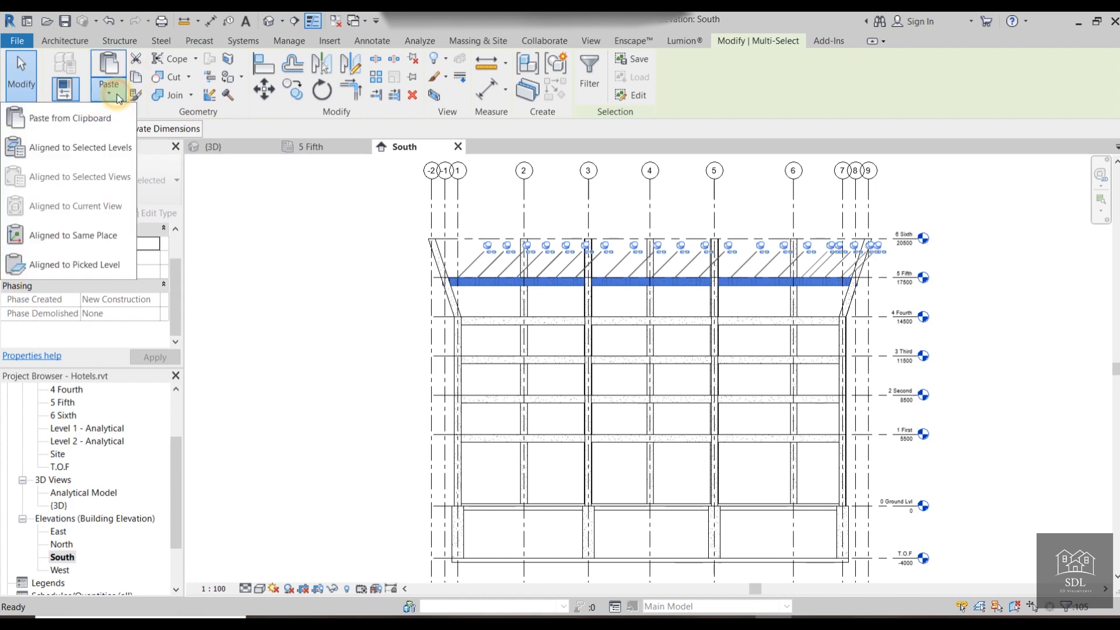
pyautogui.click(97, 148)
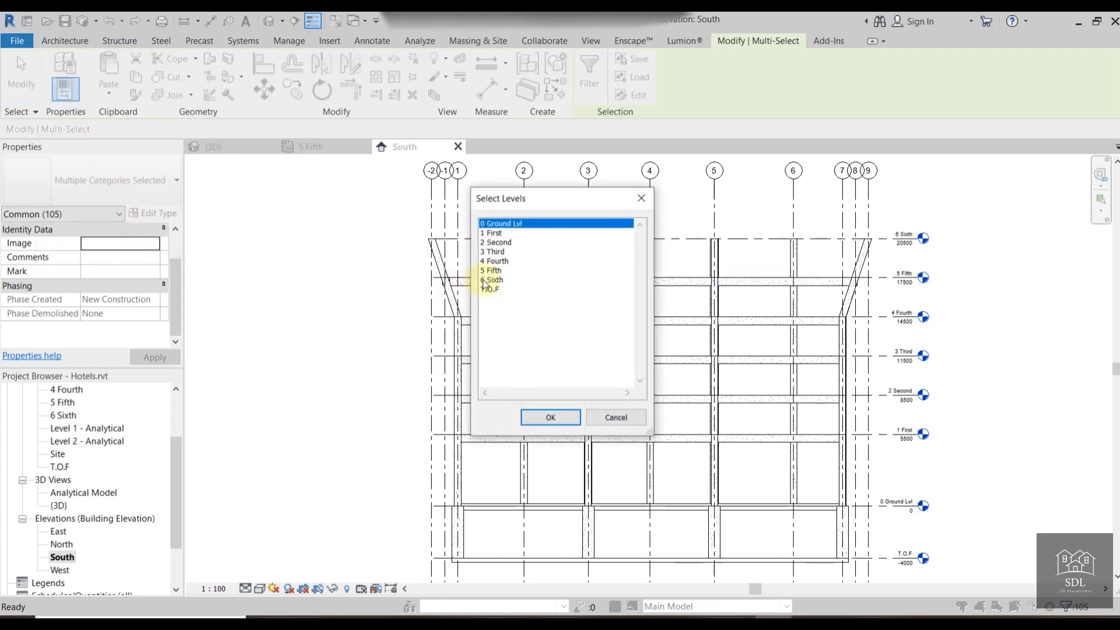
pyautogui.click(492, 280)
pyautogui.click(550, 417)
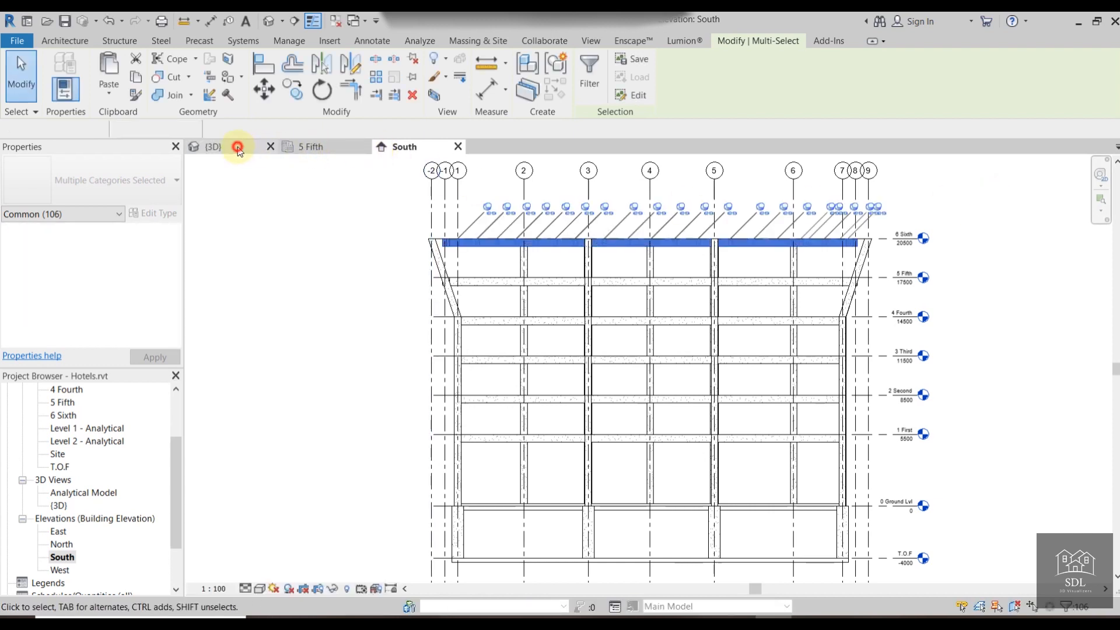
# Examine the pasted sixth-floor beams in 3D, checking where they meet the slanted columns.
pyautogui.click(238, 149)
pyautogui.keyDown('shift'); pyautogui.moveTo(931, 305); pyautogui.dragTo(950, 376, button='middle'); pyautogui.keyUp('shift')
pyautogui.press('Escape')
pyautogui.scroll(5, 855, 376)
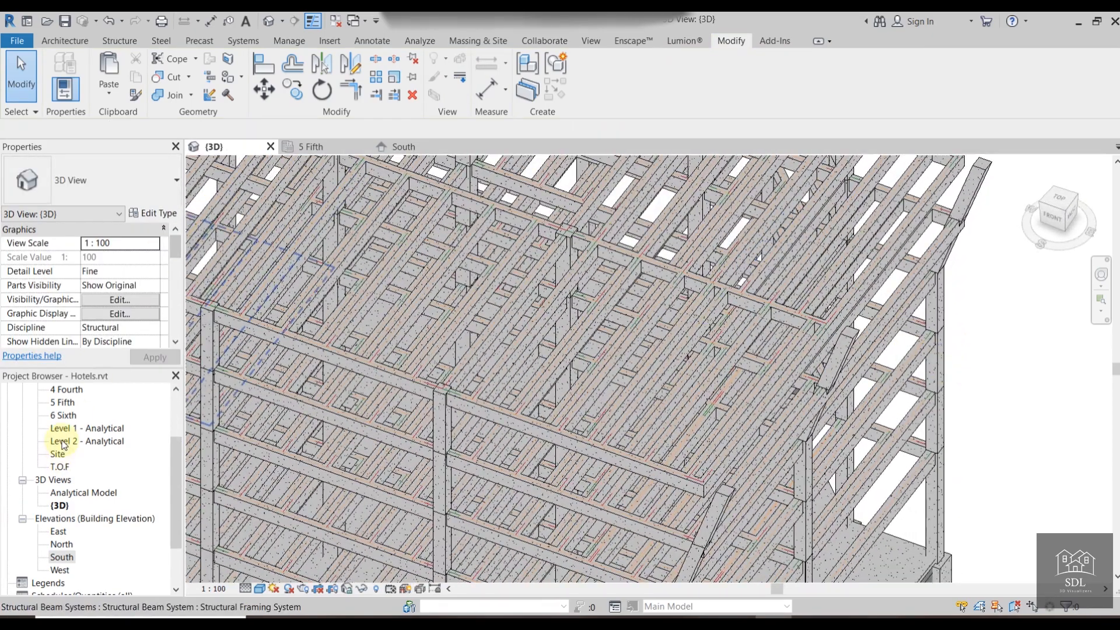
# Open the 6 Sixth structural plan and close the 5 Fifth plan.
pyautogui.doubleClick(65, 415)
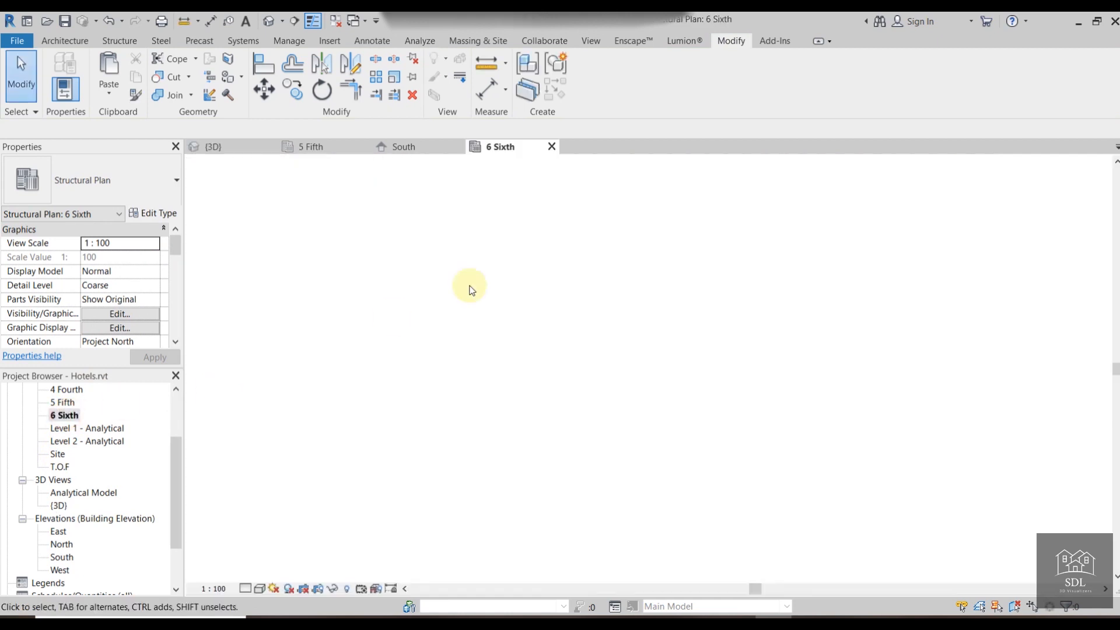
pyautogui.click(363, 146)
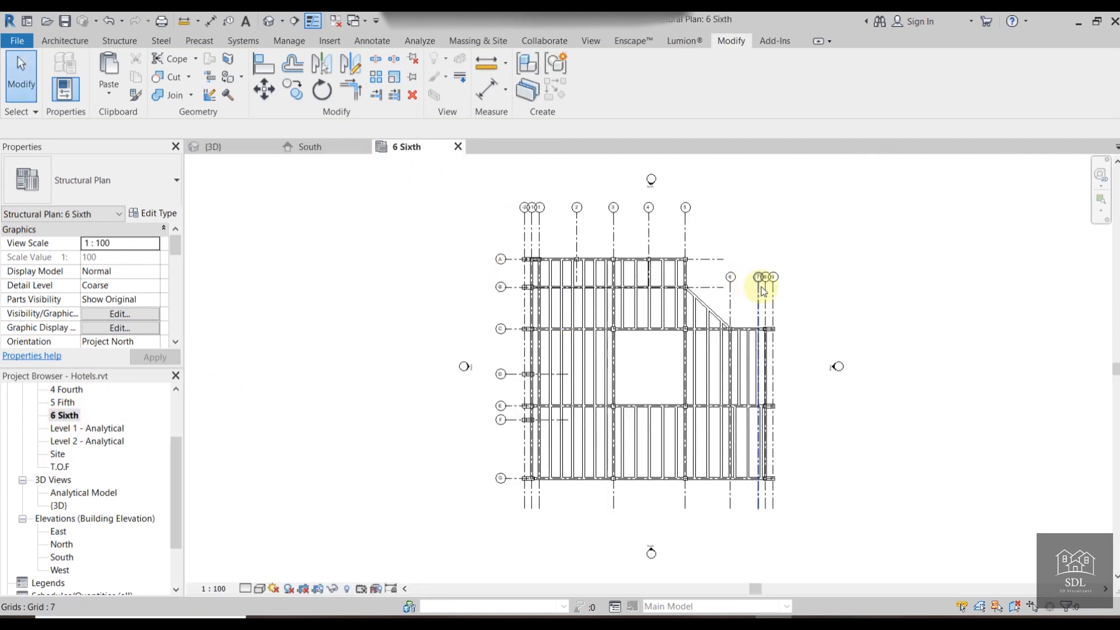
pyautogui.scroll(2, 759, 286)
pyautogui.scroll(2, 355, 299)
pyautogui.moveTo(373, 248); pyautogui.dragTo(572, 257, button='middle')
pyautogui.scroll(1, 588, 326)
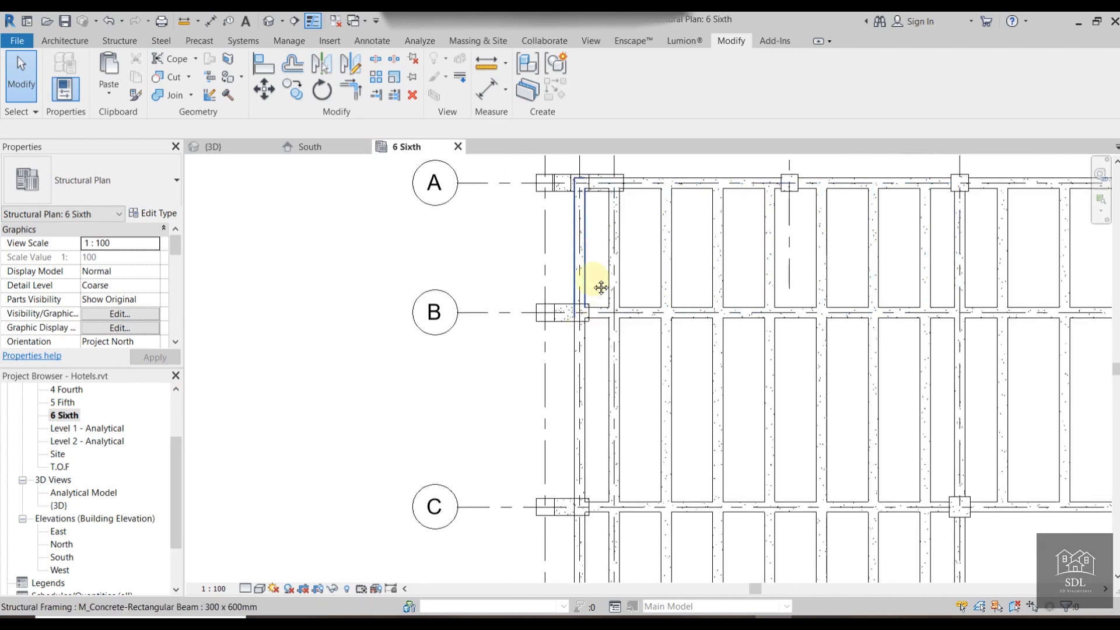
# Select the chain of six edge girders along grid -1 from grid A to grid G on level 6 Sixth.
pyautogui.click(583, 274)
pyautogui.moveTo(583, 366); pyautogui.dragTo(597, 291, button='middle')
pyautogui.keyDown('ctrl'); pyautogui.click(600, 289); pyautogui.keyUp('ctrl')
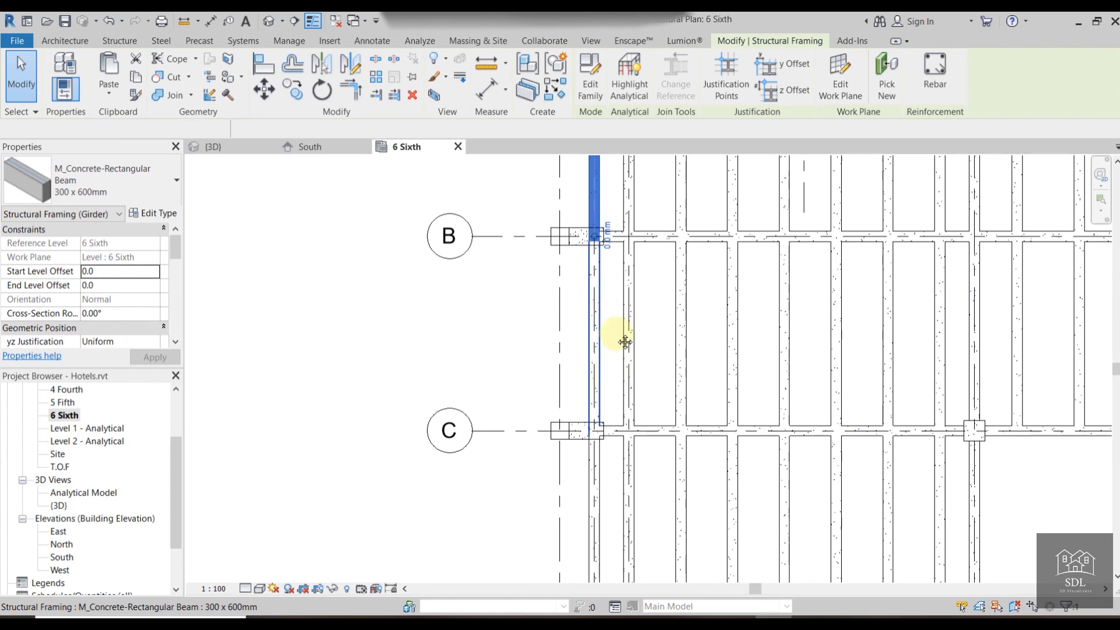
pyautogui.moveTo(613, 459); pyautogui.dragTo(642, 300, button='middle')
pyautogui.keyDown('ctrl'); pyautogui.click(632, 320); pyautogui.keyUp('ctrl')
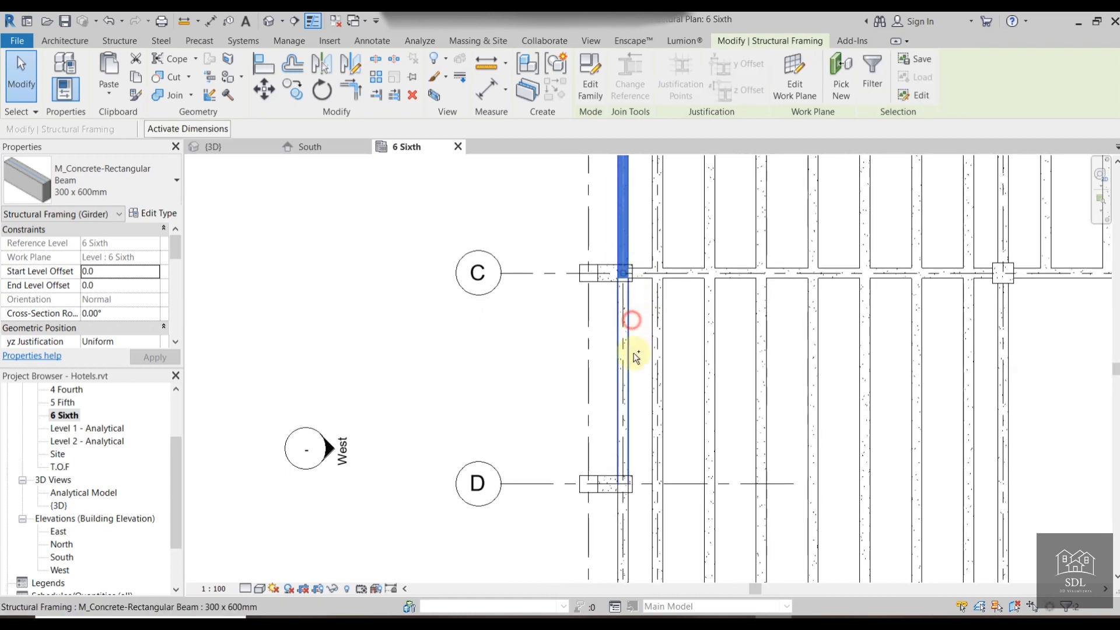
pyautogui.moveTo(636, 549); pyautogui.dragTo(662, 411, button='middle')
pyautogui.keyDown('ctrl'); pyautogui.click(653, 414); pyautogui.keyUp('ctrl')
pyautogui.moveTo(681, 525); pyautogui.dragTo(712, 301, button='middle')
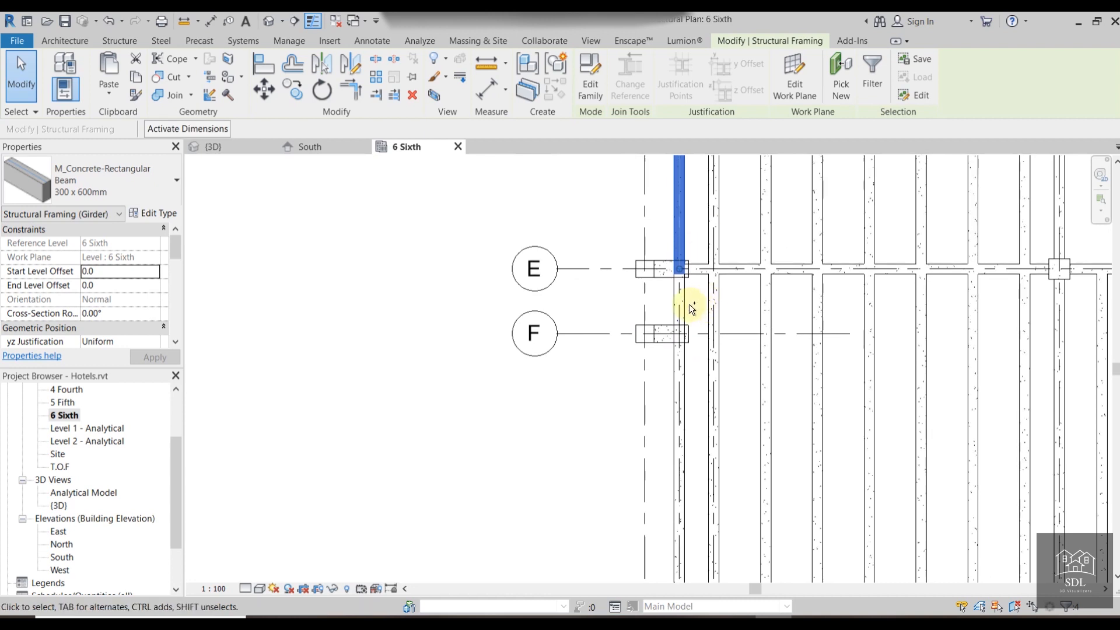
pyautogui.keyDown('ctrl'); pyautogui.click(686, 302); pyautogui.keyUp('ctrl')
pyautogui.keyDown('ctrl'); pyautogui.click(687, 365); pyautogui.keyUp('ctrl')
pyautogui.scroll(-4, 688, 366)
pyautogui.moveTo(713, 280); pyautogui.dragTo(722, 458, button='middle')
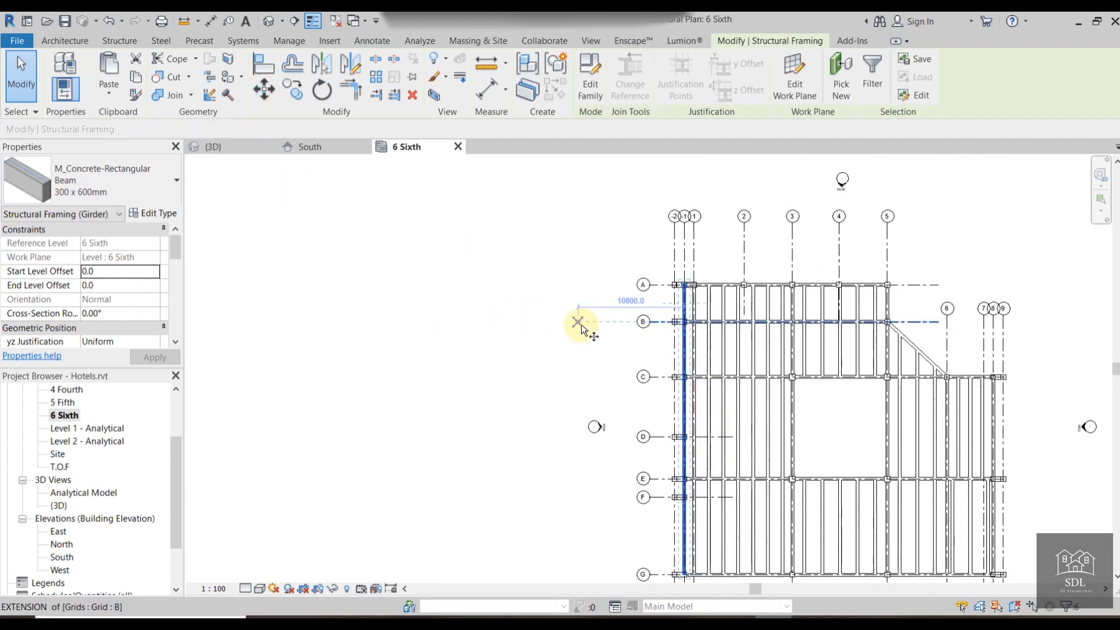
# Move the selected grid -1 girders 1000 mm outward onto grid -2 and clear the selection.
pyautogui.scroll(3, 581, 324)
pyautogui.click(607, 352)
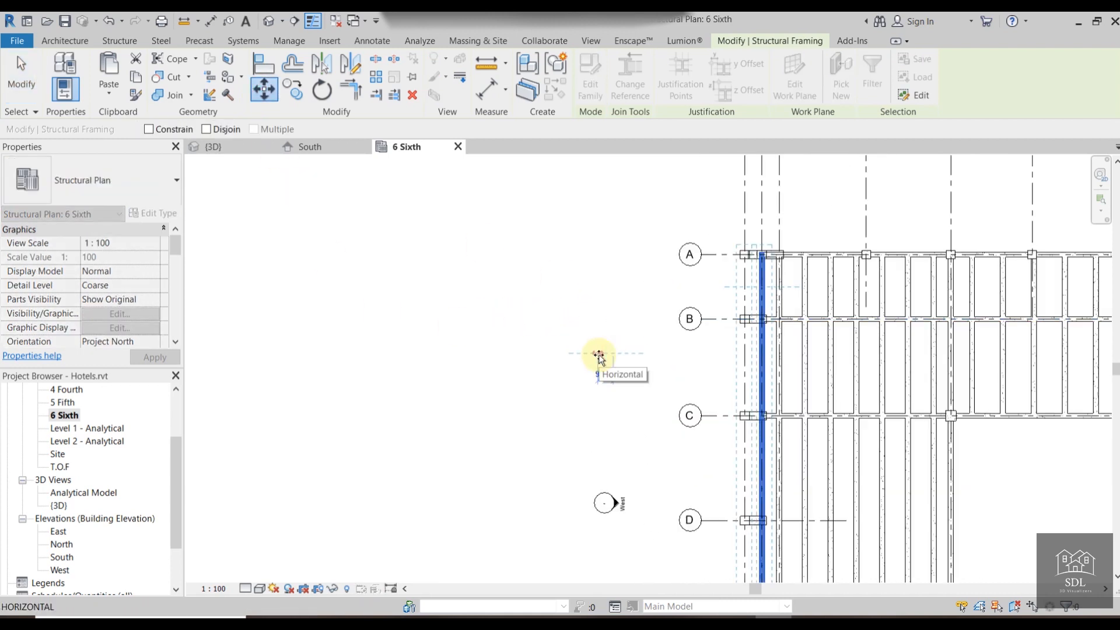
pyautogui.write('1000')
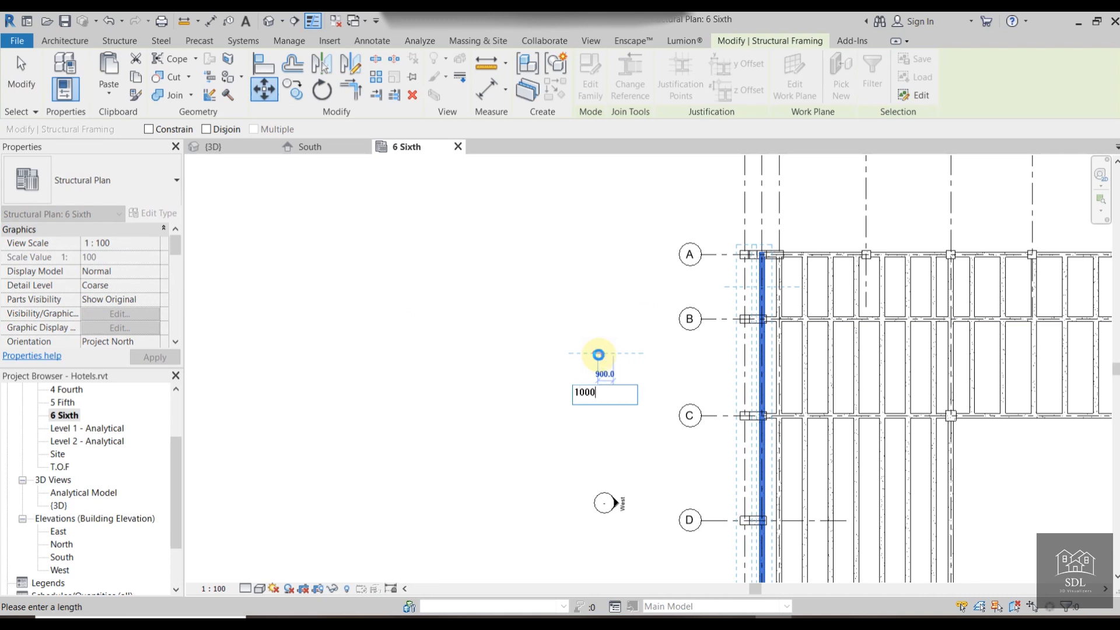
pyautogui.press('Return')
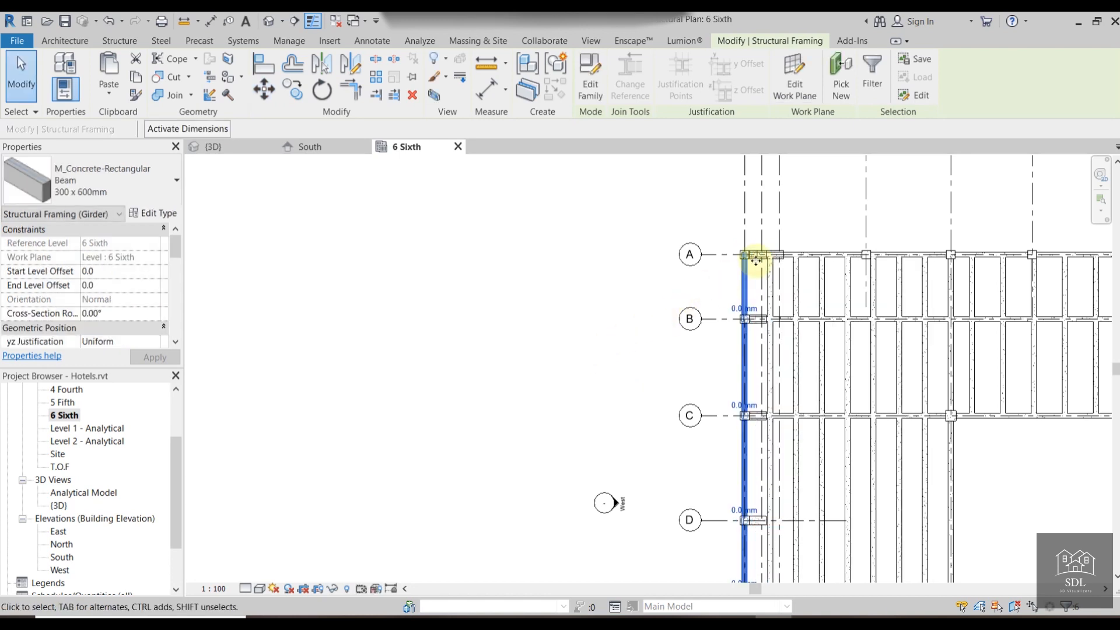
pyautogui.scroll(-1, 781, 243)
pyautogui.moveTo(645, 340); pyautogui.dragTo(519, 331, button='middle')
pyautogui.click(540, 311)
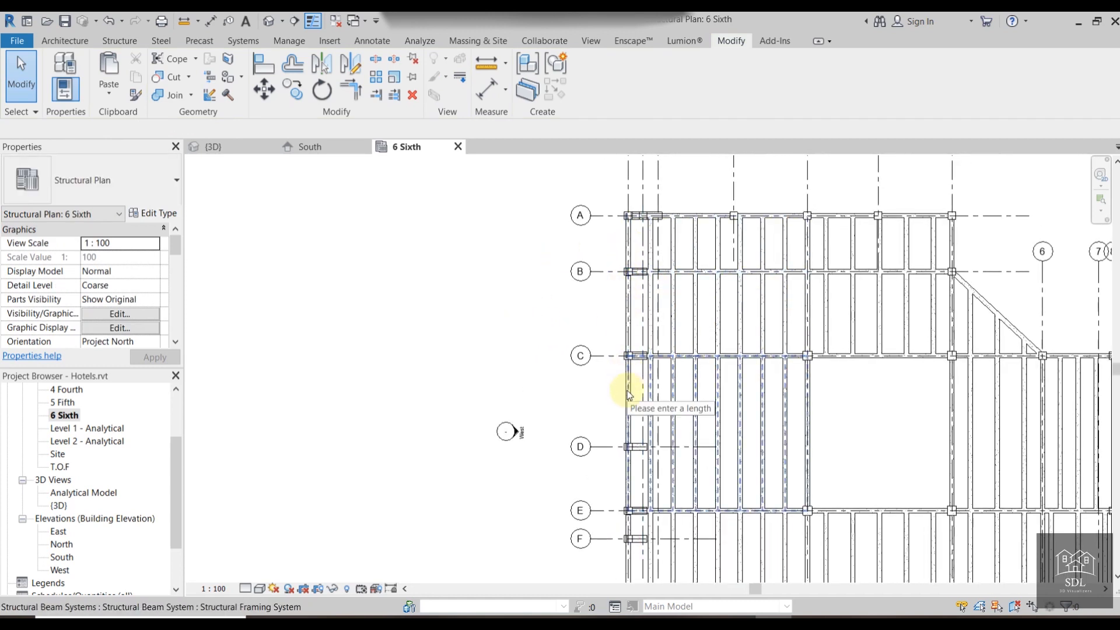
# In the 6 Sixth plan, select the two edge girders along grid 8 from grid C to grid G.
pyautogui.scroll(-1, 645, 325)
pyautogui.moveTo(645, 325); pyautogui.dragTo(654, 241, button='middle')
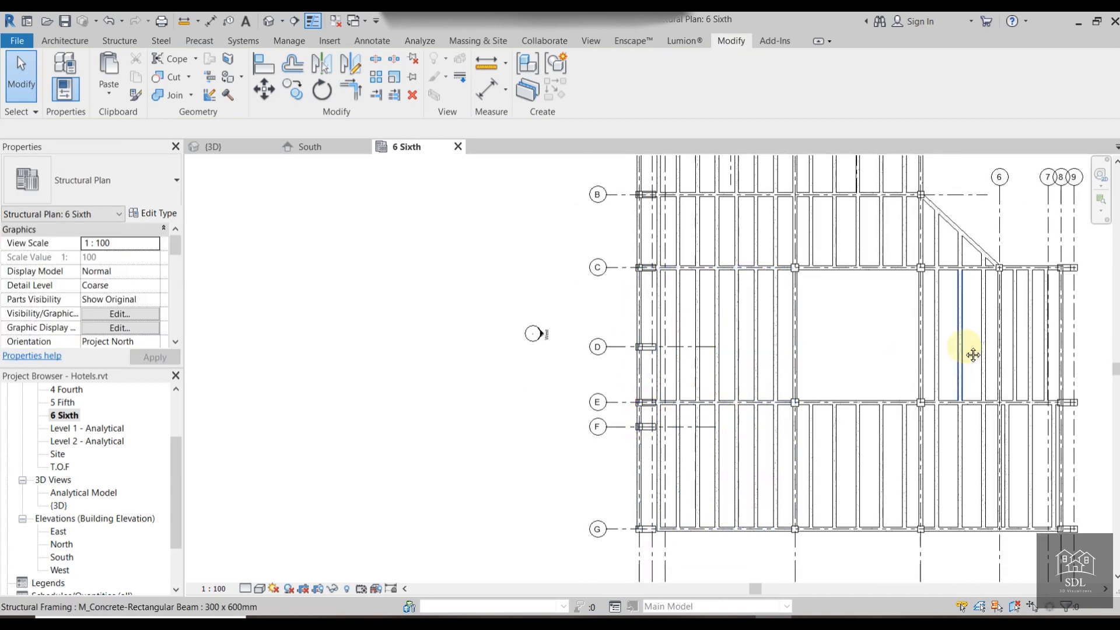
pyautogui.moveTo(973, 354); pyautogui.dragTo(634, 350, button='middle')
pyautogui.scroll(2, 796, 335)
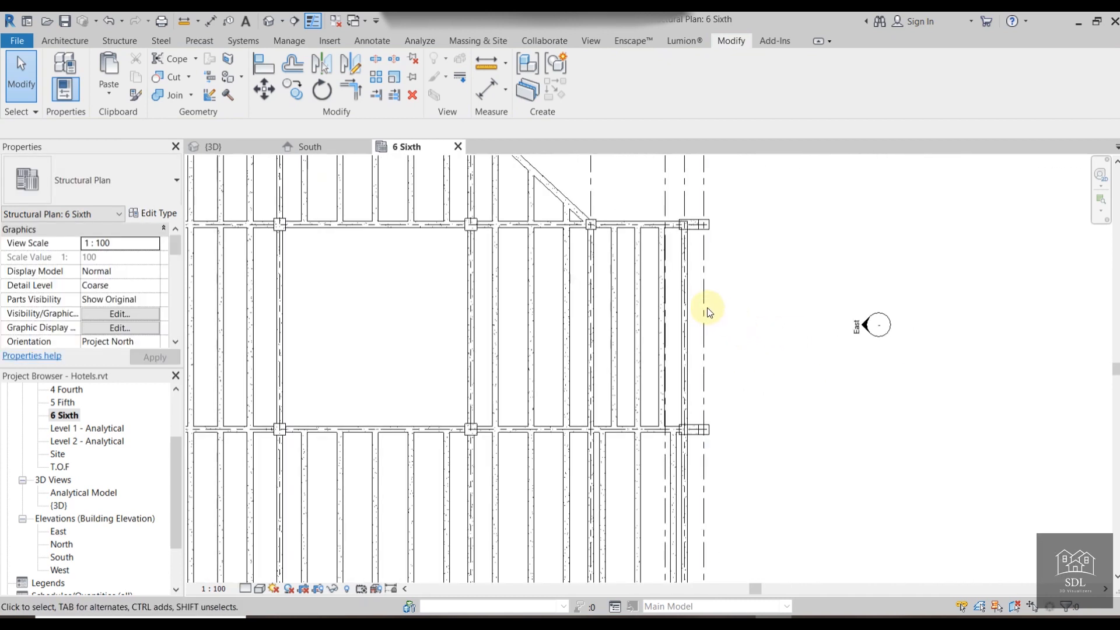
pyautogui.click(689, 280)
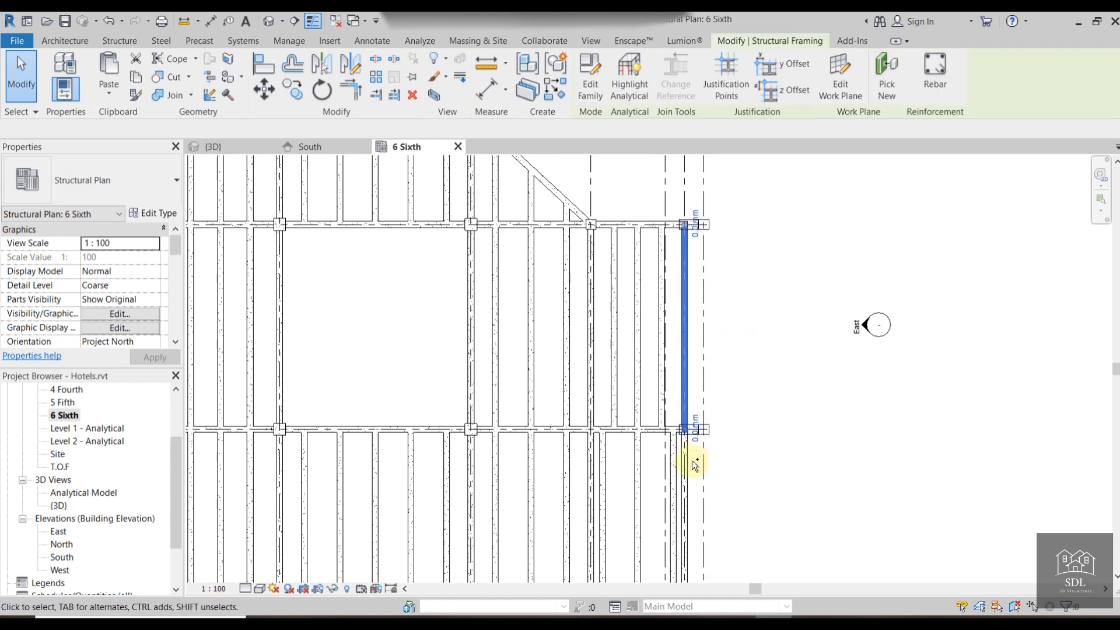
pyautogui.moveTo(786, 468); pyautogui.dragTo(780, 443, button='middle')
pyautogui.scroll(-1, 830, 307)
pyautogui.scroll(-3, 791, 398)
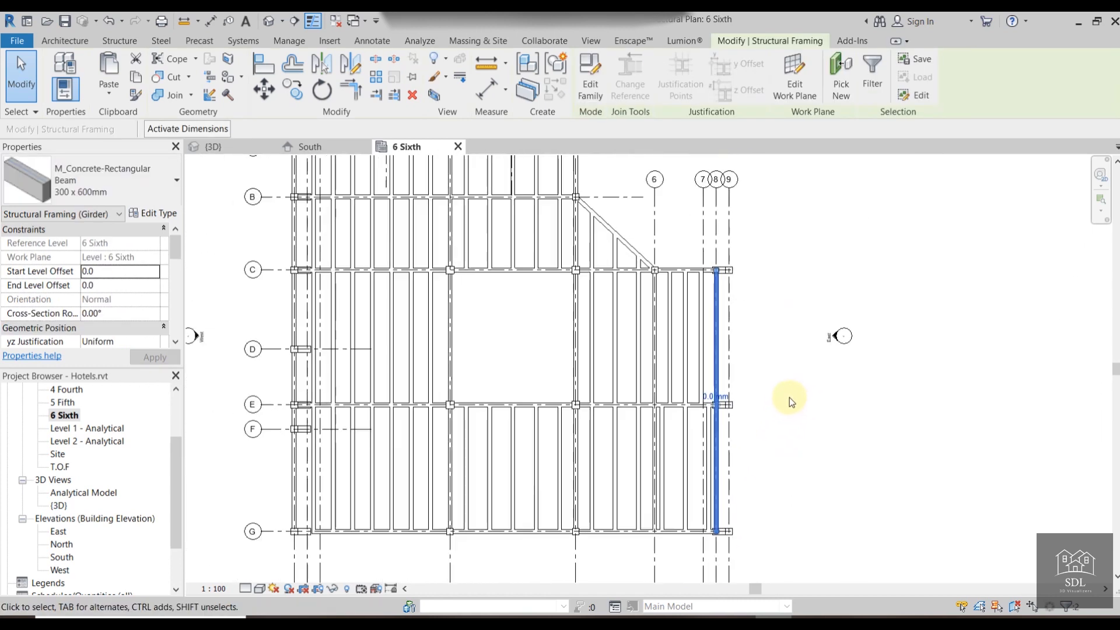
pyautogui.moveTo(791, 397); pyautogui.dragTo(779, 425, button='middle')
pyautogui.scroll(2, 779, 422)
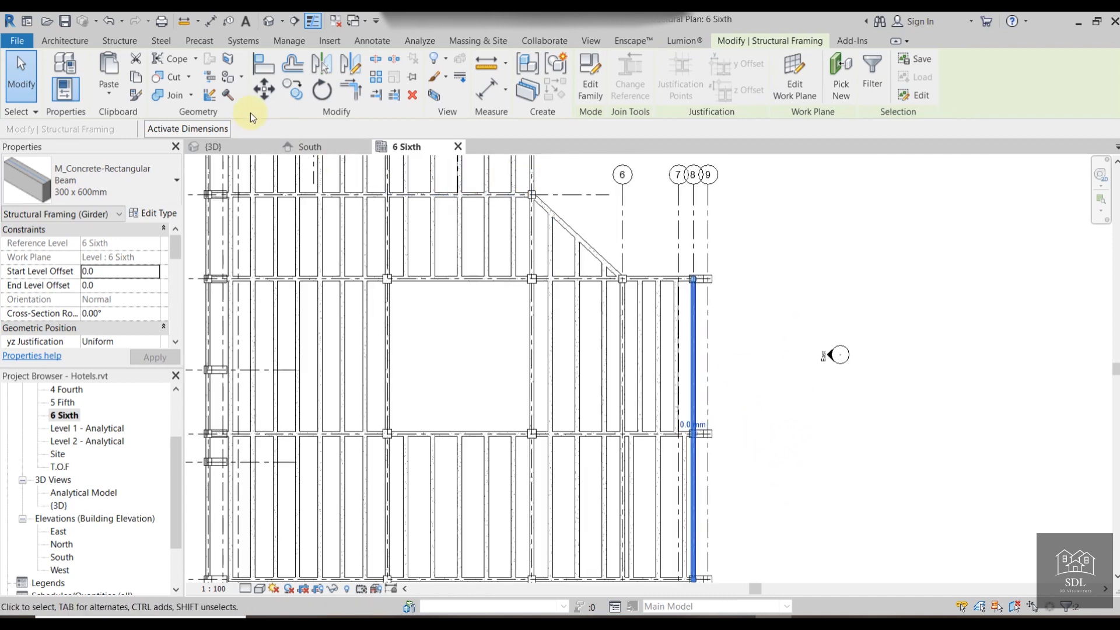
# Move the selected grid 8 girders 1000 mm outward onto grid 9 and clear the selection.
pyautogui.click(849, 262)
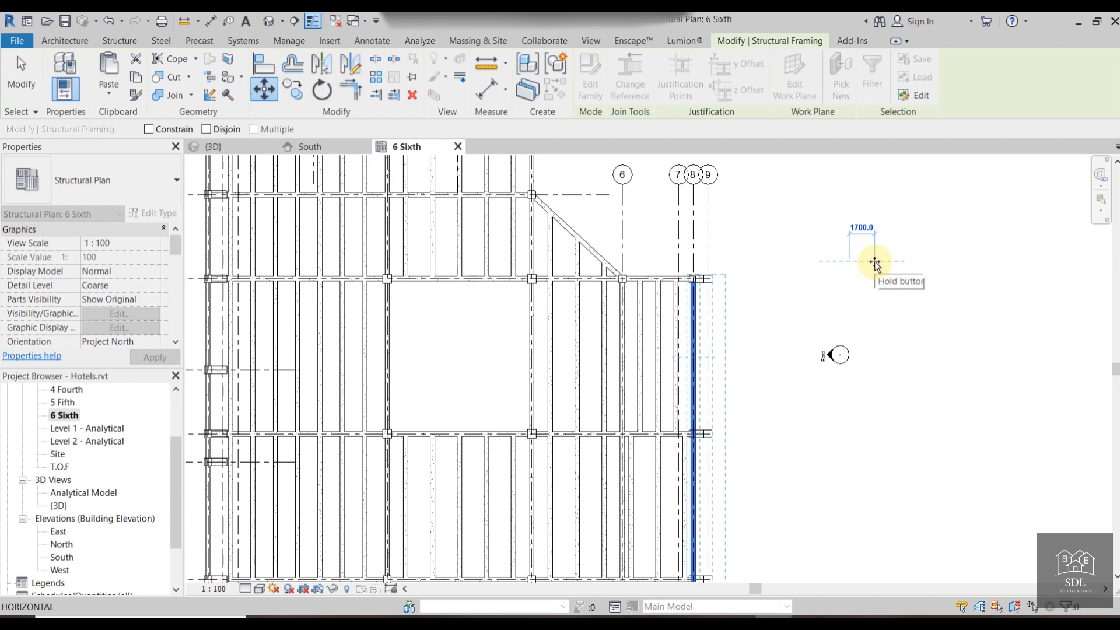
pyautogui.write('10')
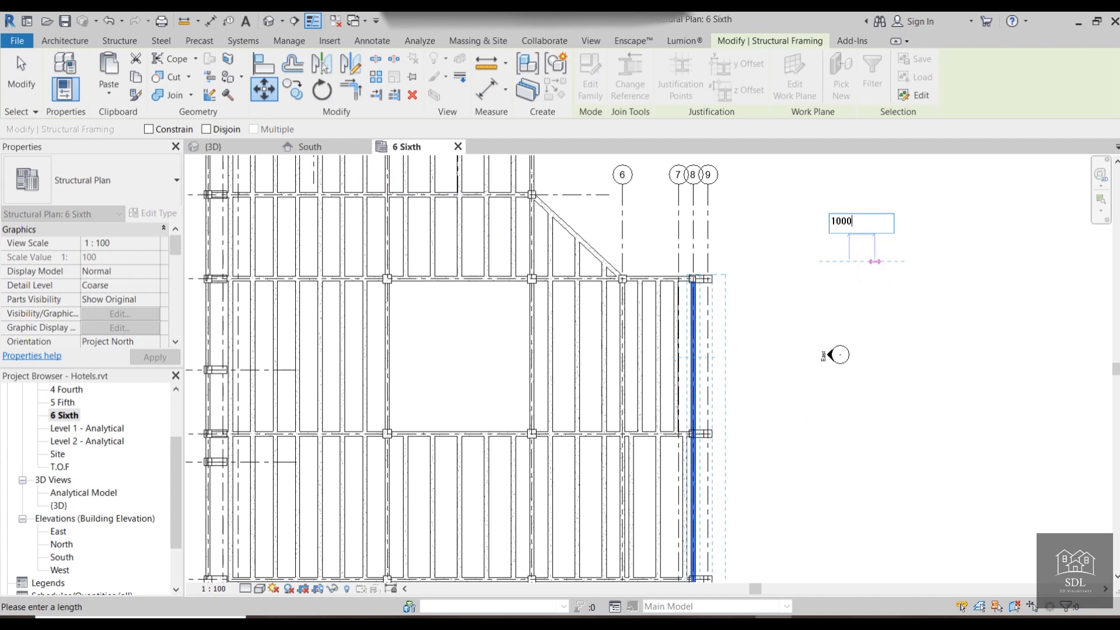
pyautogui.write('00')
pyautogui.press('Return')
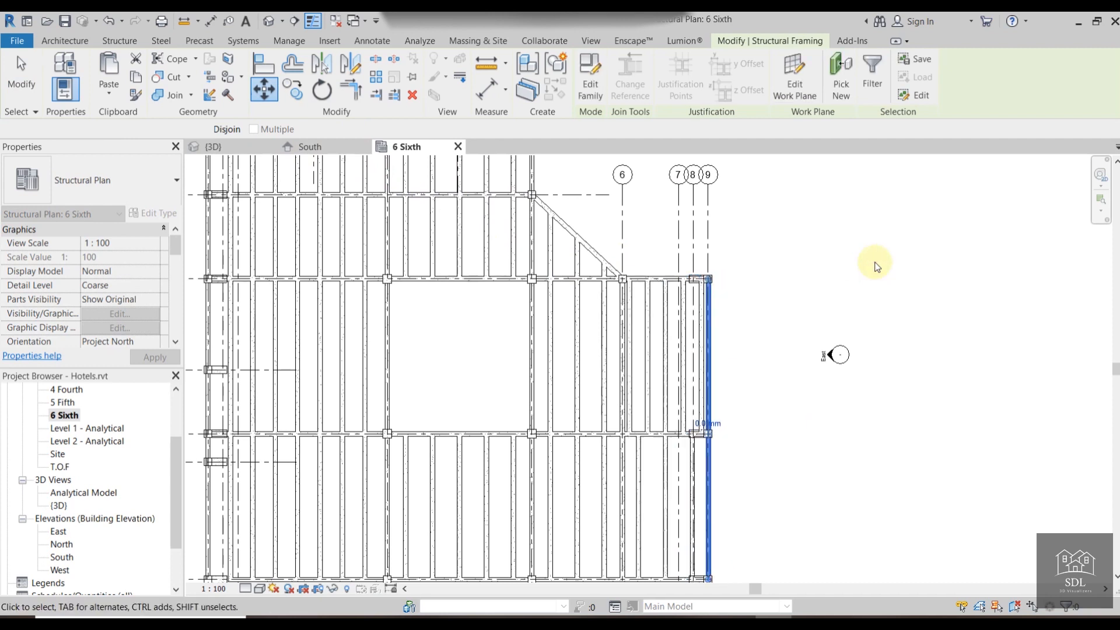
pyautogui.scroll(-2, 853, 277)
pyautogui.press('Escape')
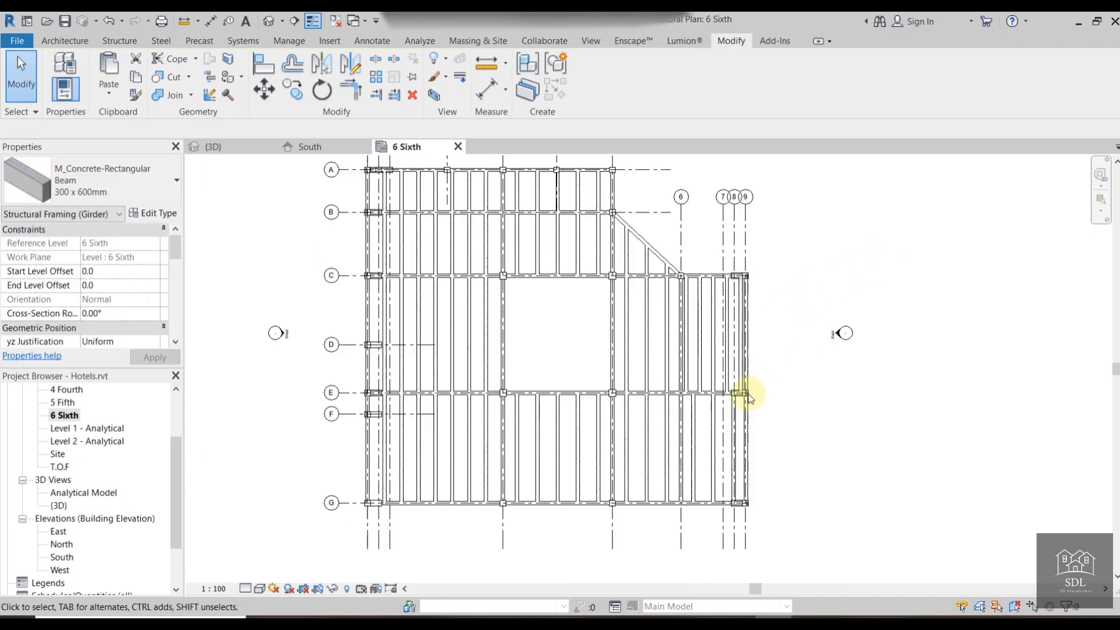
pyautogui.scroll(2, 740, 392)
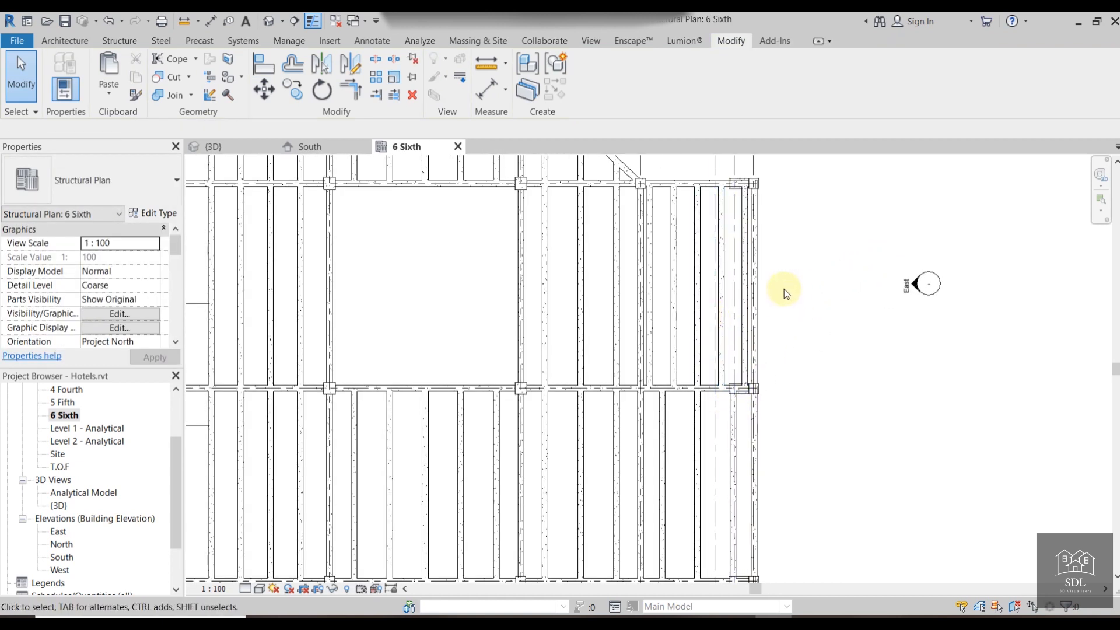
# Open the 1 First structural plan and close the 6 Sixth plan.
pyautogui.click(307, 147)
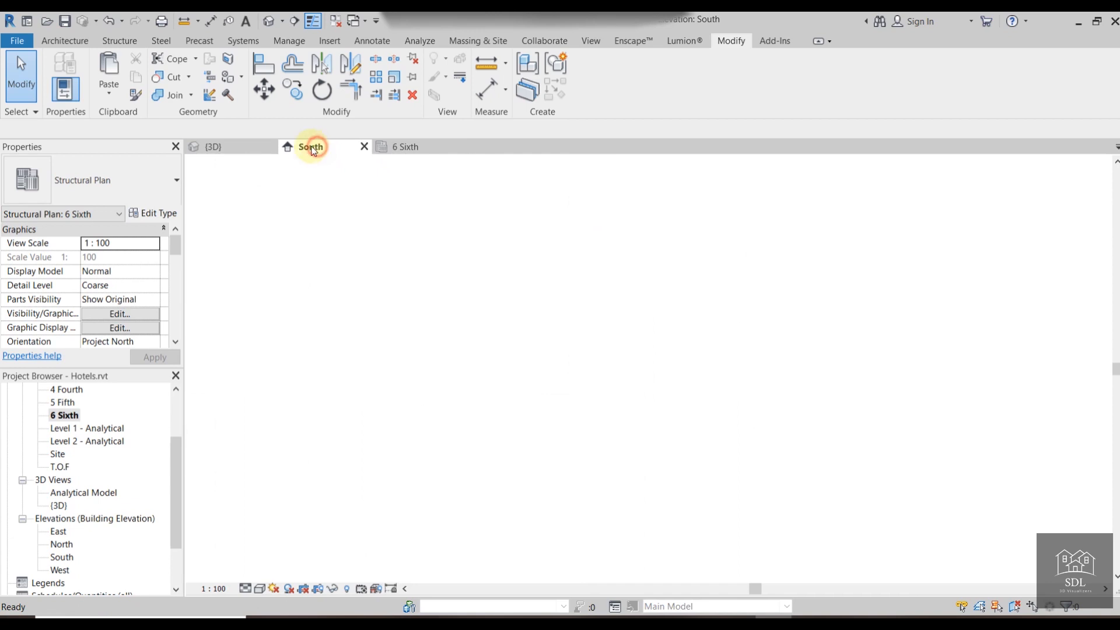
pyautogui.click(214, 146)
pyautogui.moveTo(561, 419); pyautogui.dragTo(551, 411, button='middle')
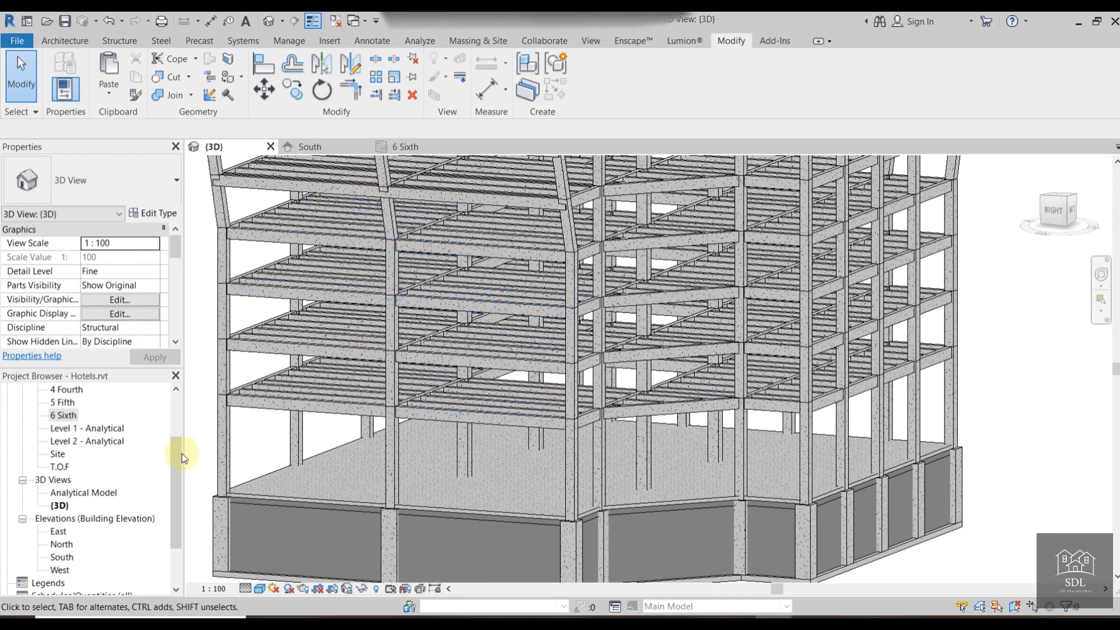
pyautogui.scroll(3, 119, 429)
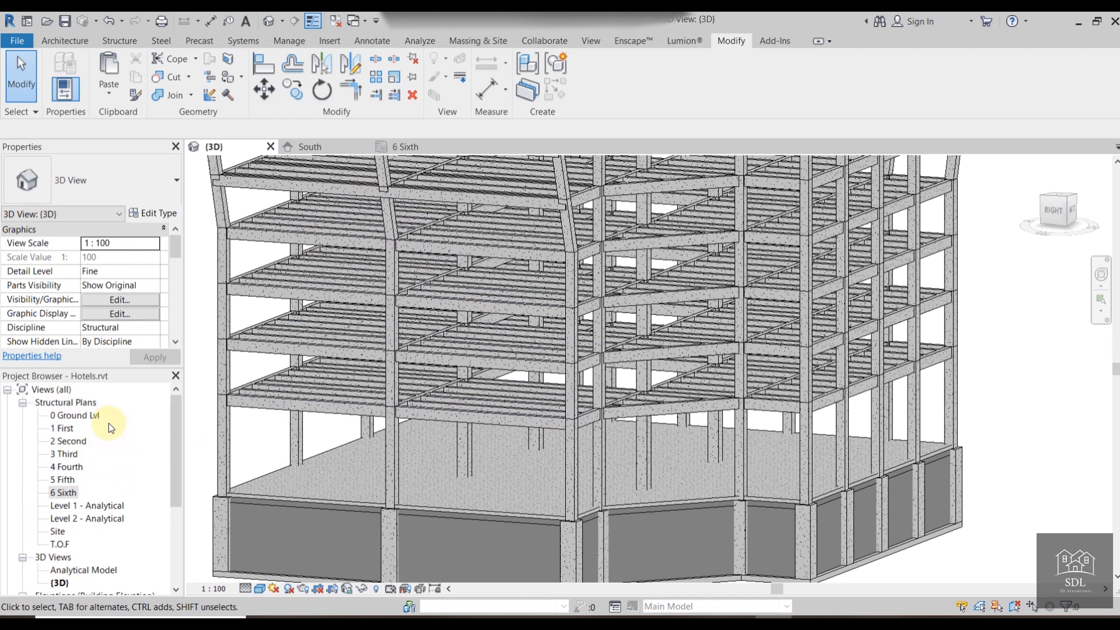
pyautogui.doubleClick(60, 429)
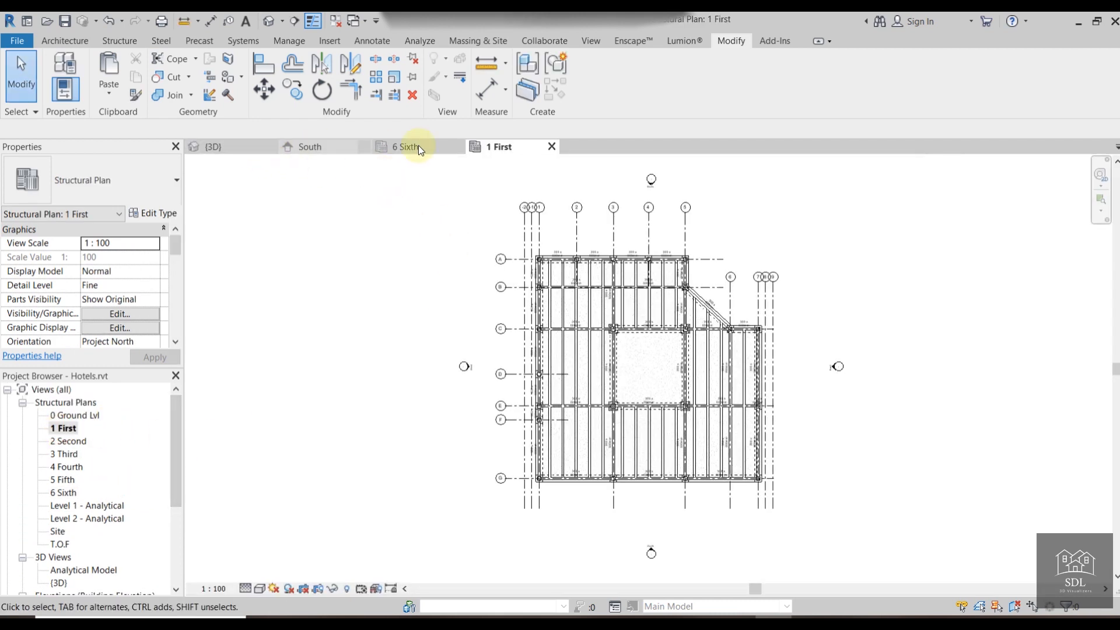
pyautogui.click(457, 146)
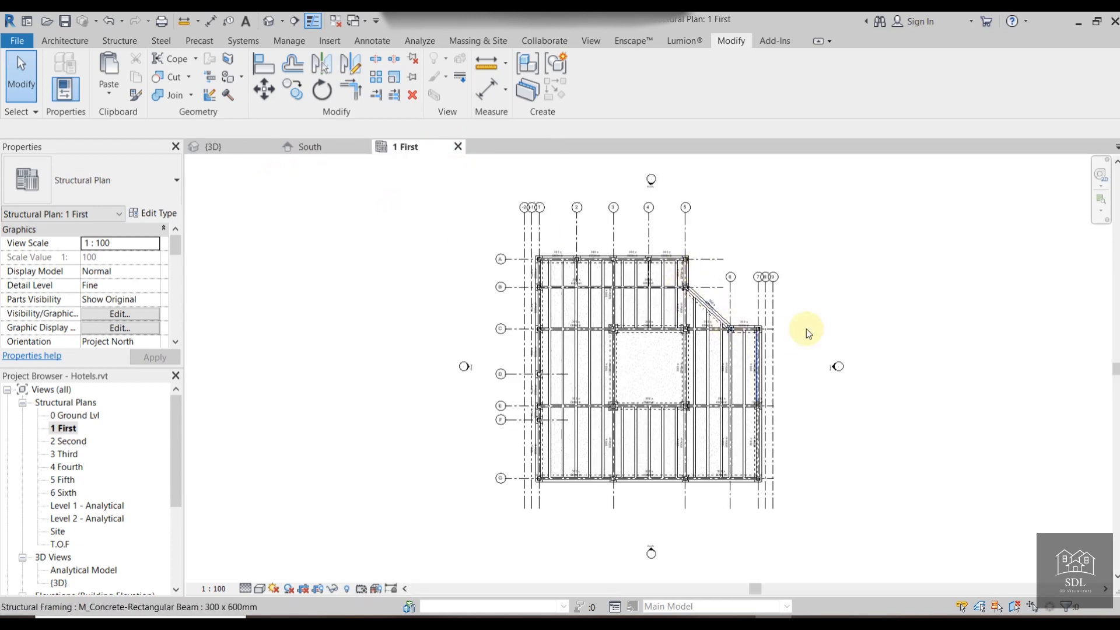
# Start a structural floor on level 1 First and pick the outer edges of the perimeter beams as its boundary lines.
pyautogui.scroll(1, 562, 304)
pyautogui.scroll(4, 561, 304)
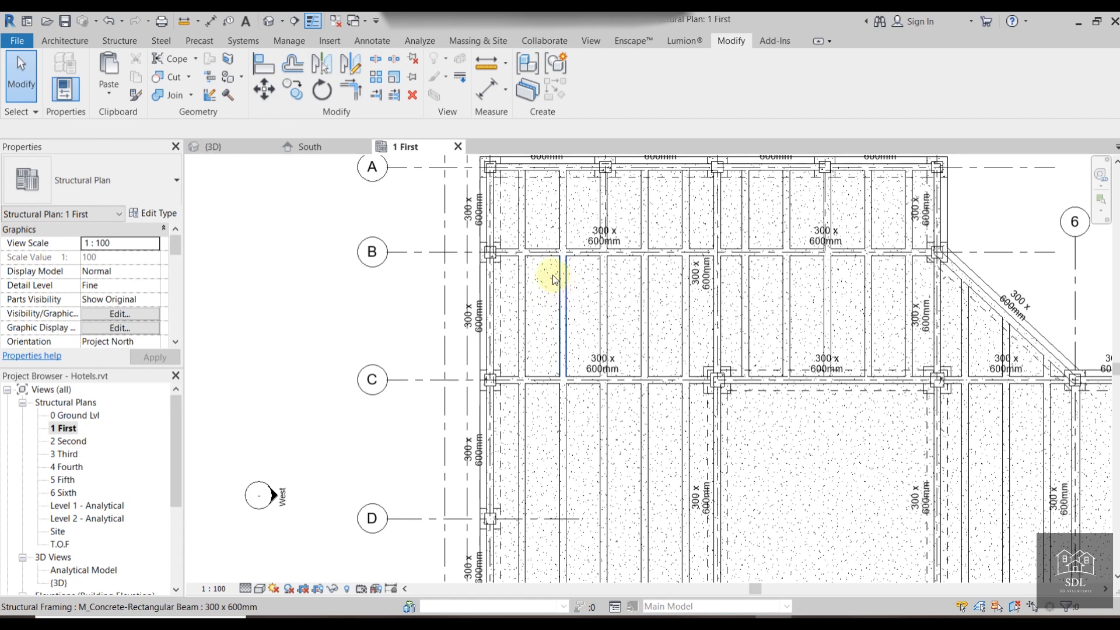
pyautogui.click(121, 42)
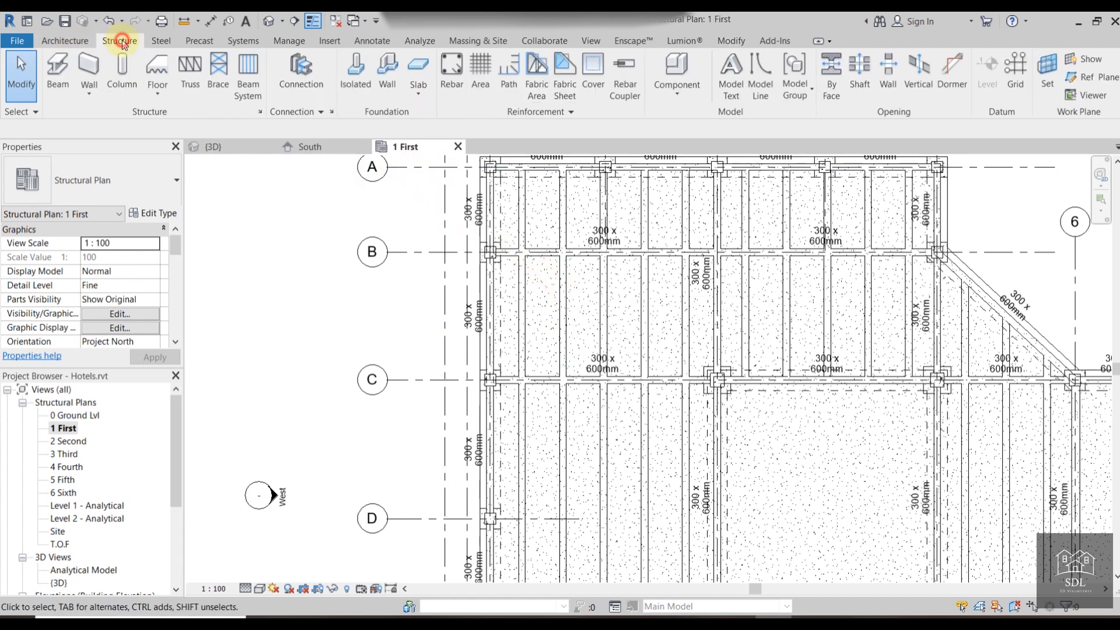
pyautogui.click(159, 92)
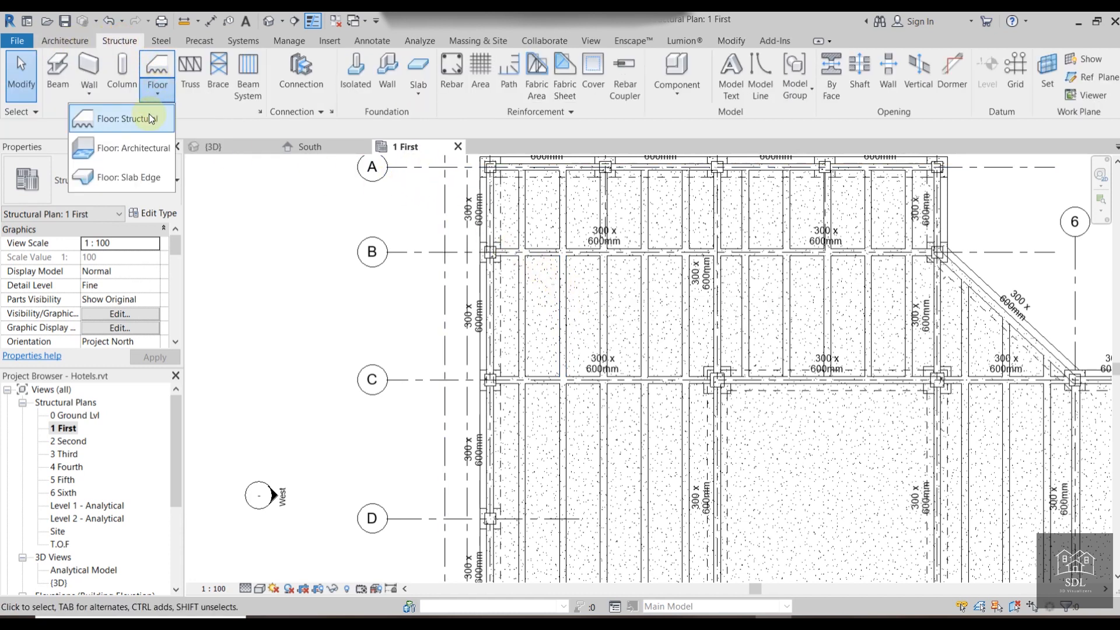
pyautogui.click(149, 119)
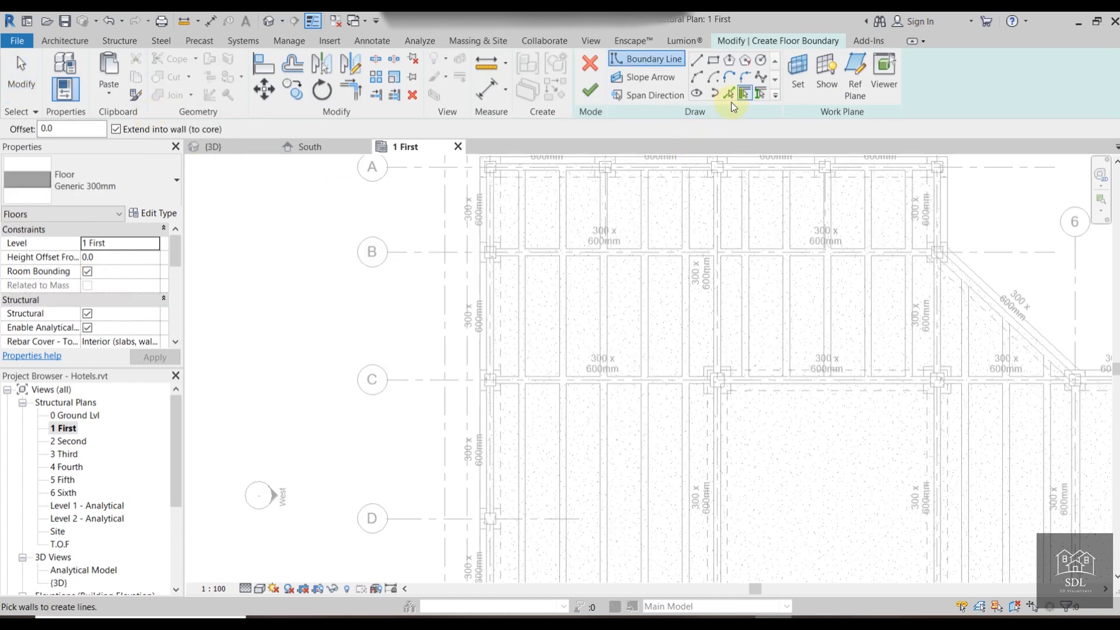
pyautogui.click(729, 95)
pyautogui.scroll(5, 729, 245)
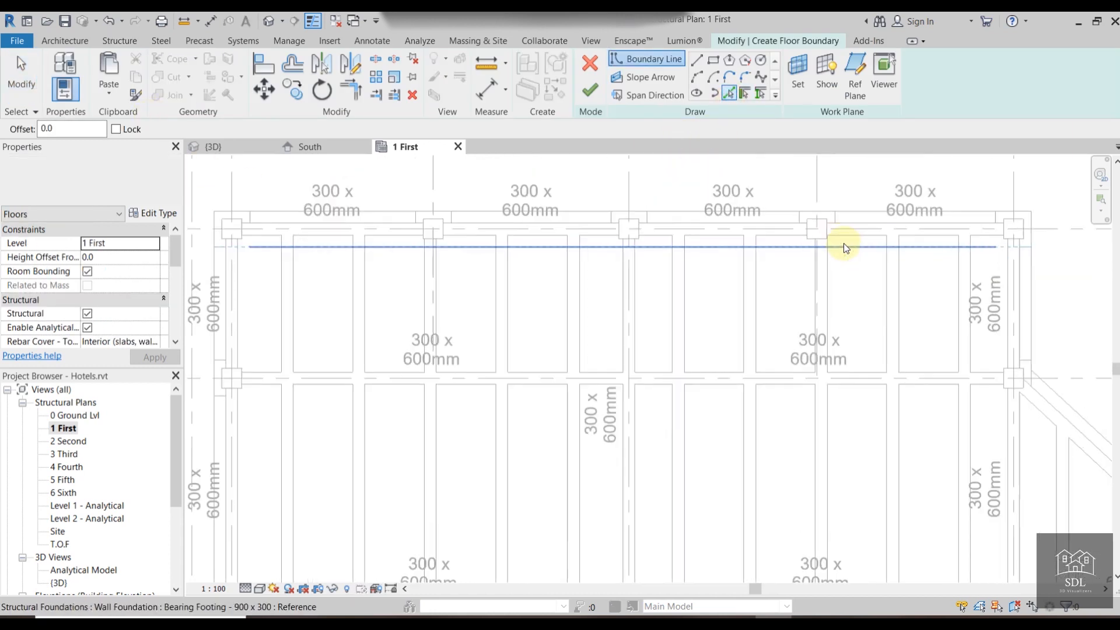
pyautogui.click(905, 219)
pyautogui.scroll(-3, 875, 225)
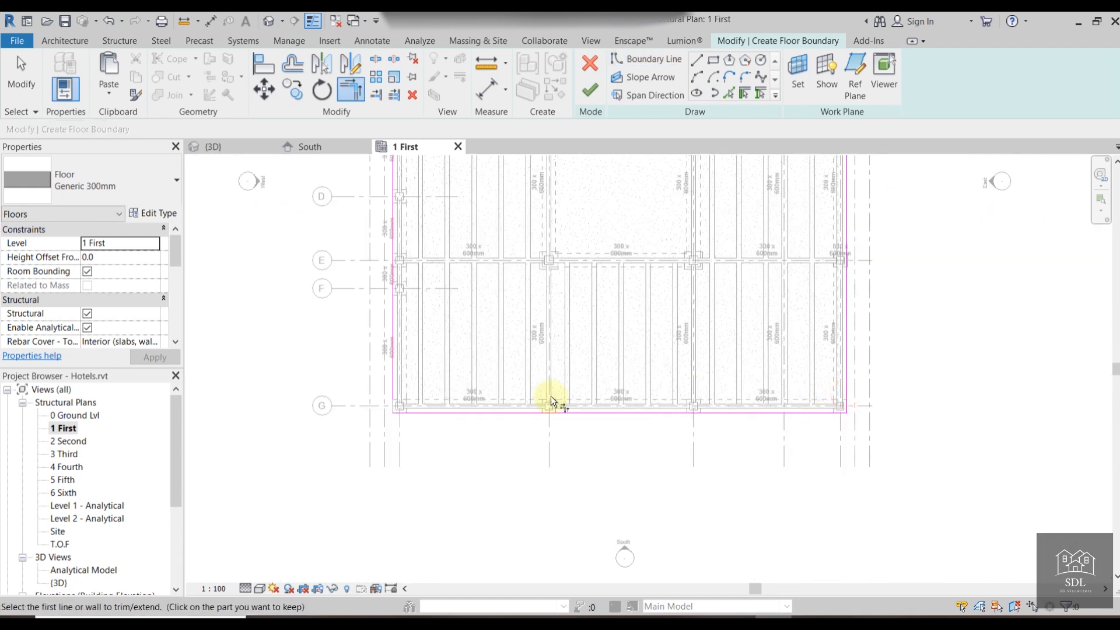
# Trim the picked floor boundary lines into closed corners along the perimeter, including the corner at grids 1 and G.
pyautogui.click(446, 414)
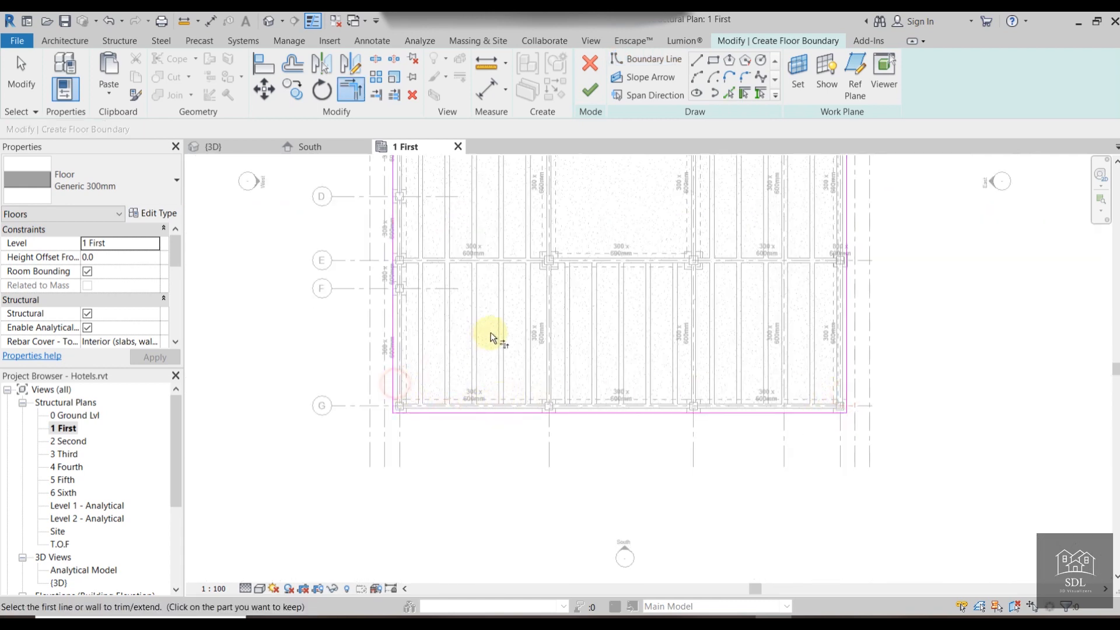
pyautogui.scroll(-2, 490, 337)
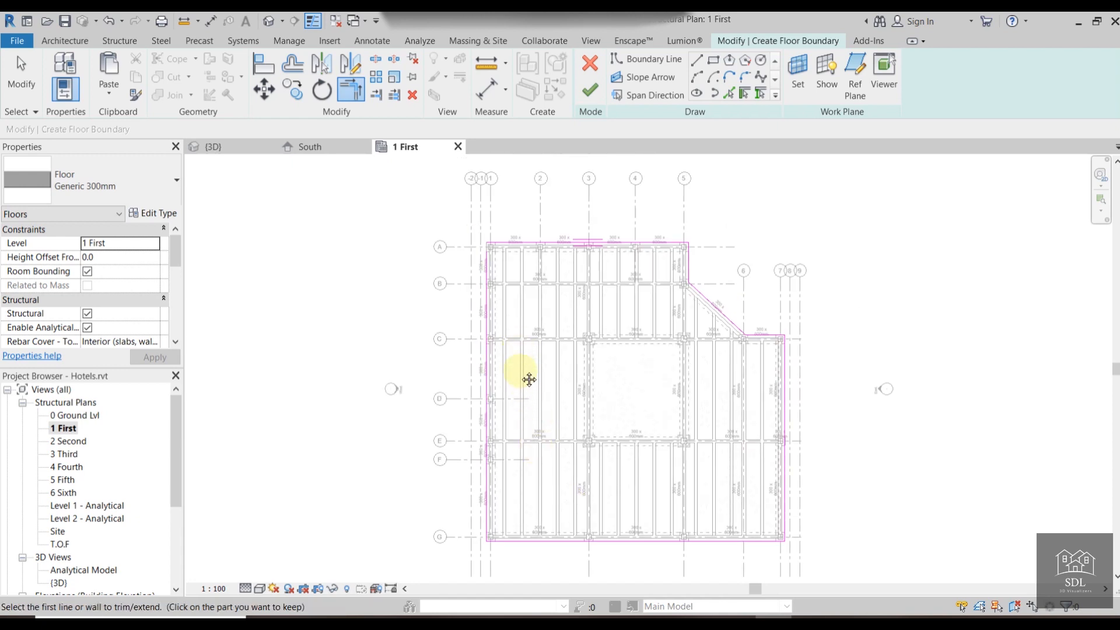
pyautogui.scroll(5, 505, 290)
pyautogui.click(502, 299)
pyautogui.scroll(-4, 595, 323)
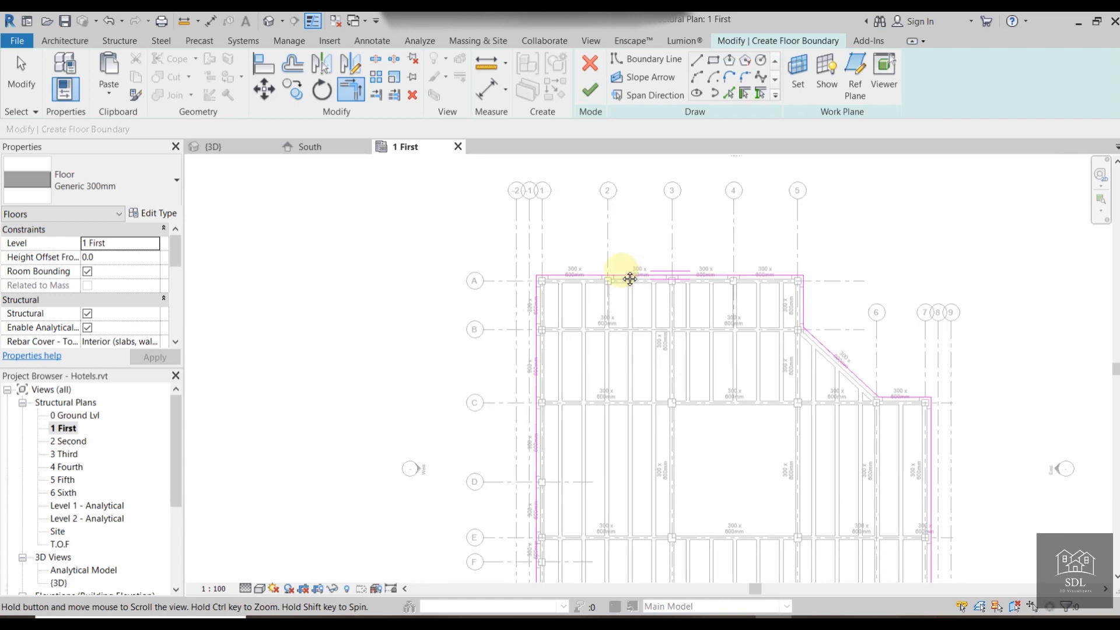
pyautogui.moveTo(676, 427); pyautogui.dragTo(643, 476, button='middle')
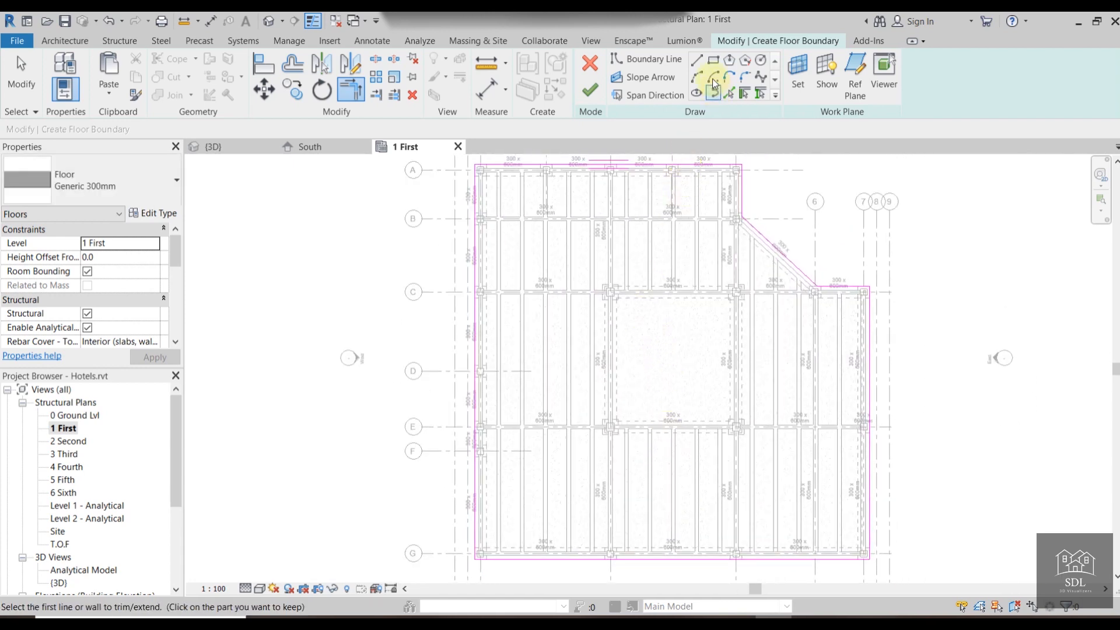
# Sketch a rectangular opening between grids 3 and 5 and grids C and E, and finish the floor.
pyautogui.click(713, 60)
pyautogui.scroll(3, 606, 301)
pyautogui.scroll(5, 604, 304)
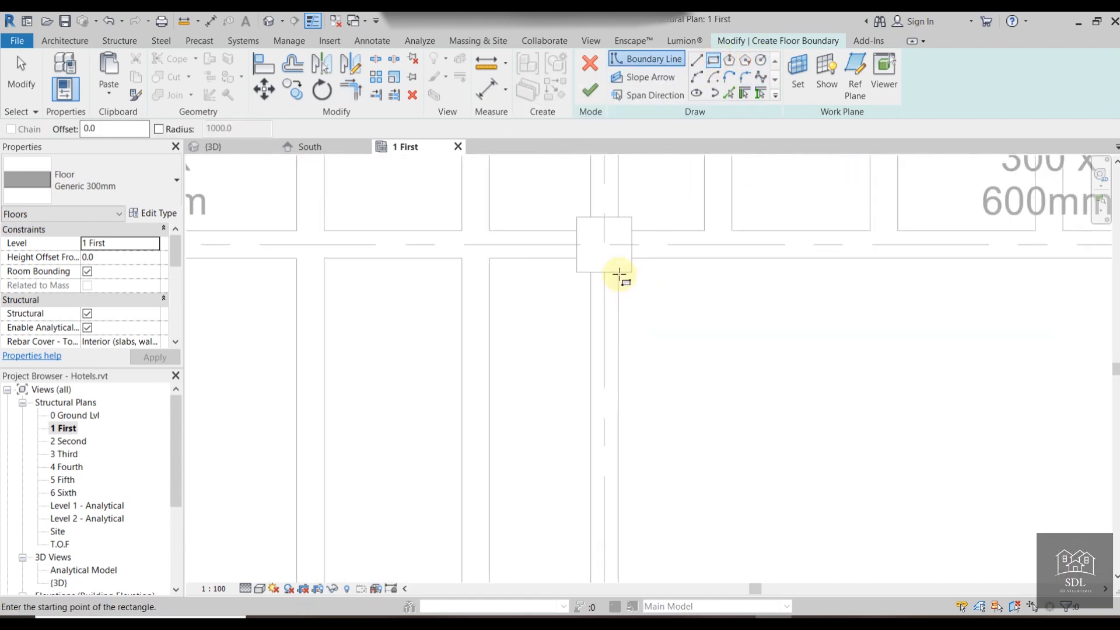
pyautogui.click(658, 287)
pyautogui.scroll(-6, 765, 350)
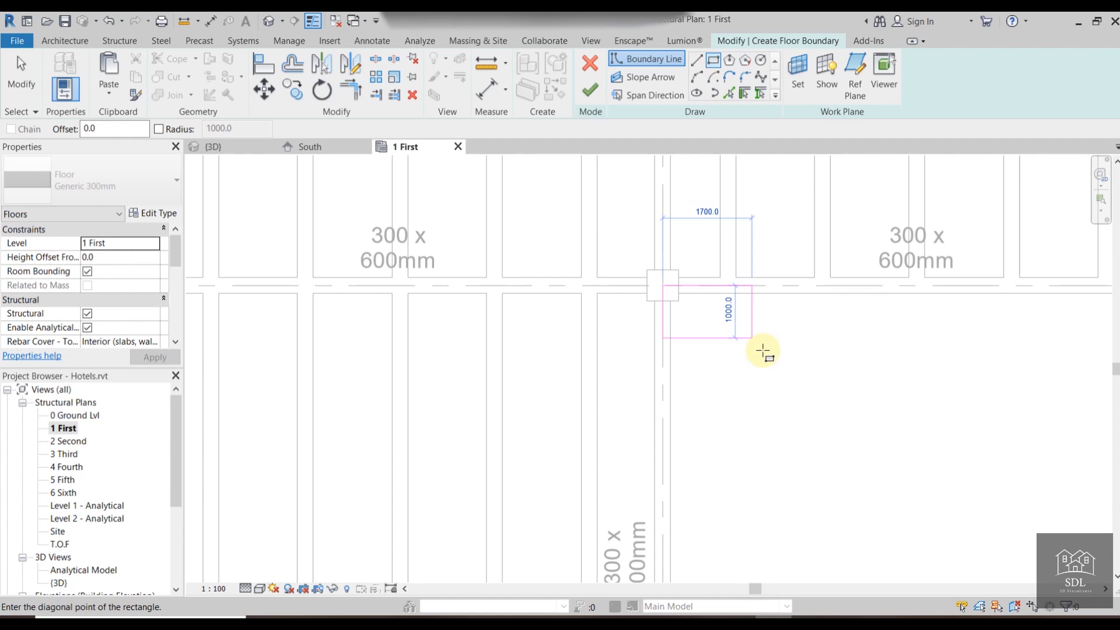
pyautogui.scroll(4, 833, 425)
pyautogui.scroll(3, 875, 443)
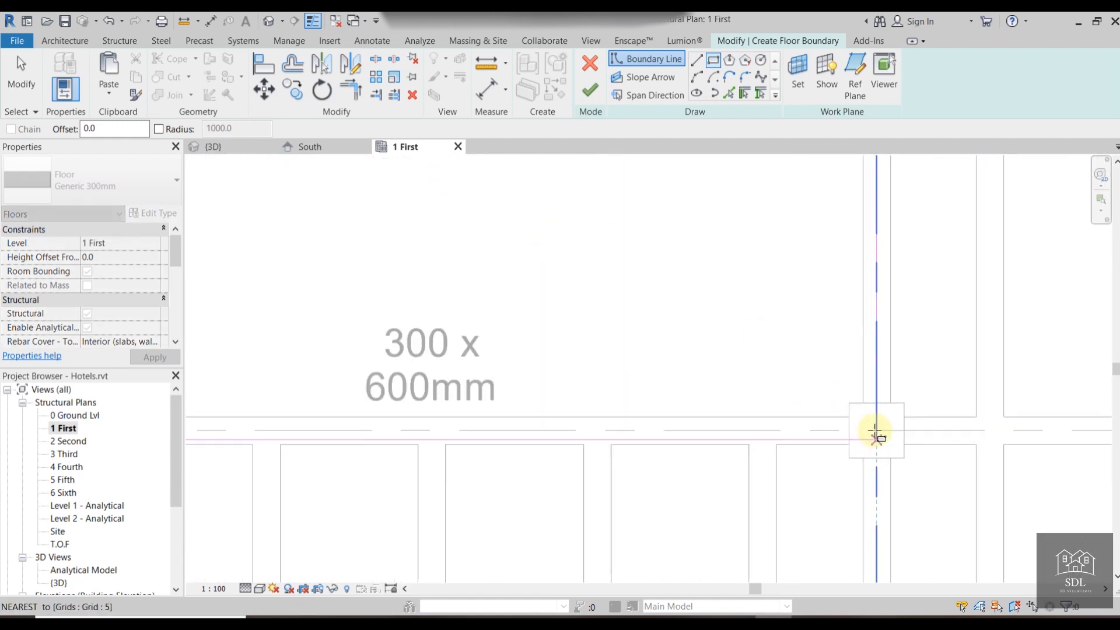
pyautogui.scroll(-5, 658, 333)
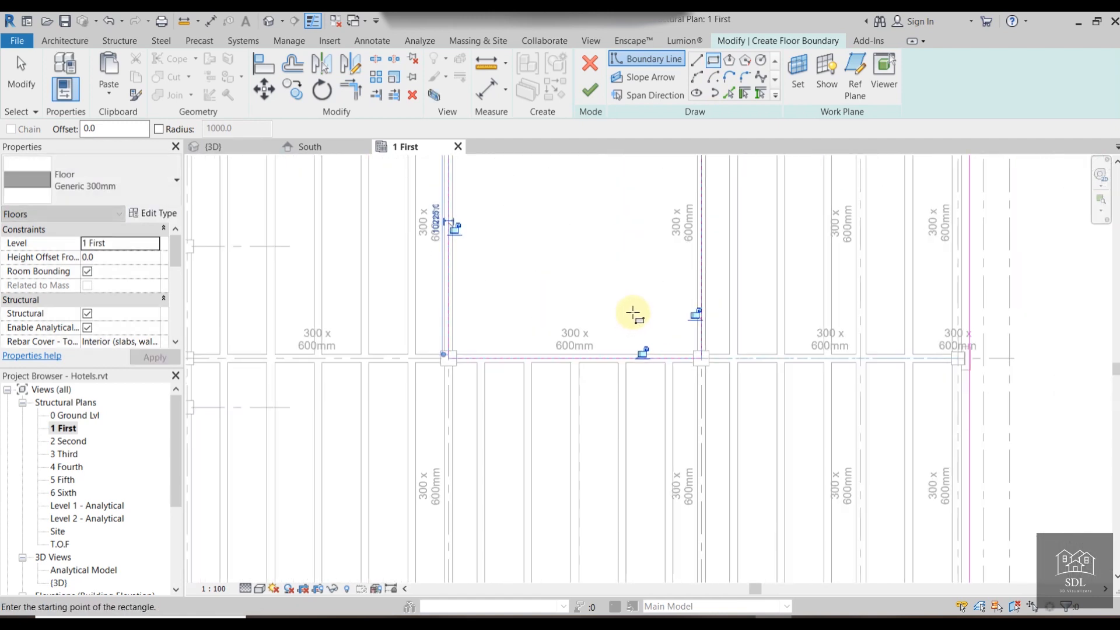
pyautogui.scroll(2, 659, 328)
pyautogui.scroll(4, 466, 445)
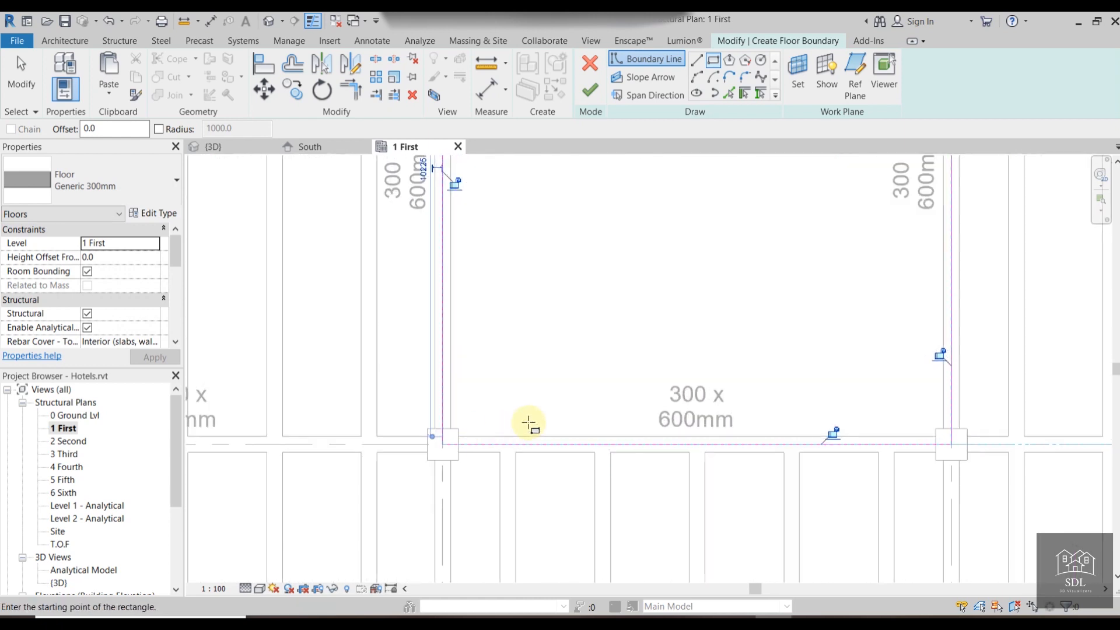
pyautogui.scroll(-2, 584, 379)
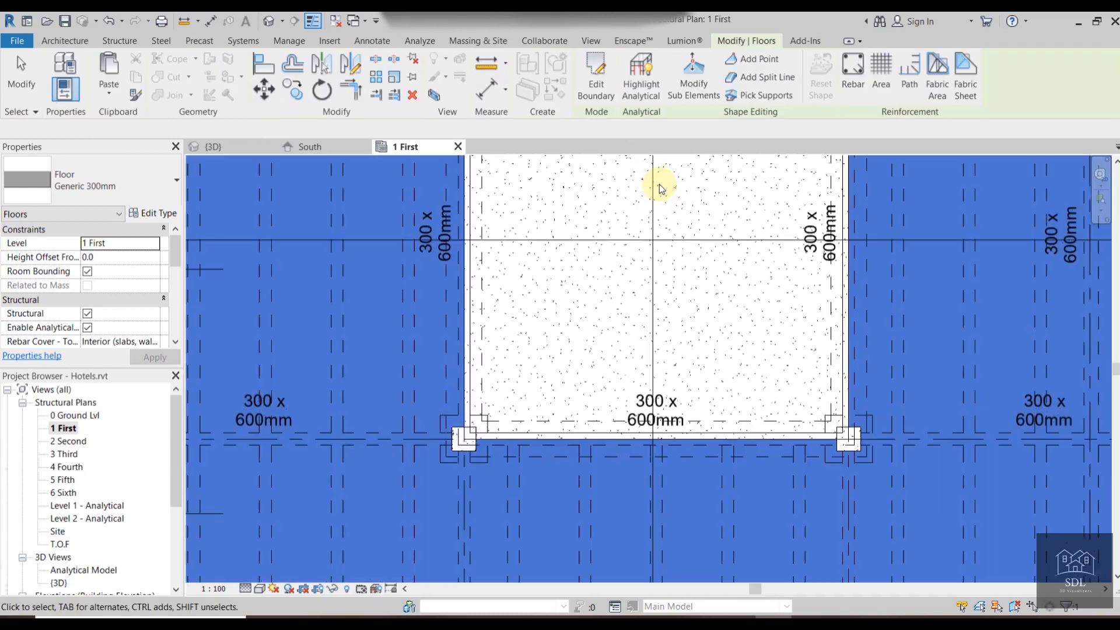
# Hide the new floor's span direction symbol in the 1 First plan by element.
pyautogui.scroll(-4, 659, 184)
pyautogui.moveTo(660, 185); pyautogui.dragTo(669, 330, button='middle')
pyautogui.click(668, 337)
pyautogui.rightClick(667, 338)
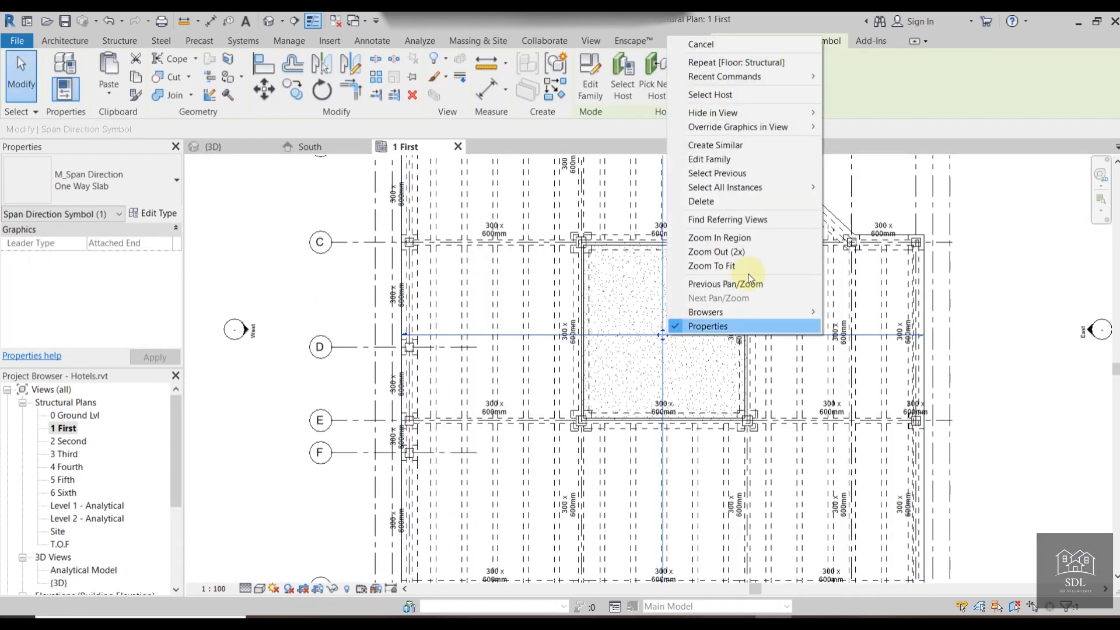
pyautogui.moveTo(781, 113)
pyautogui.click(851, 112)
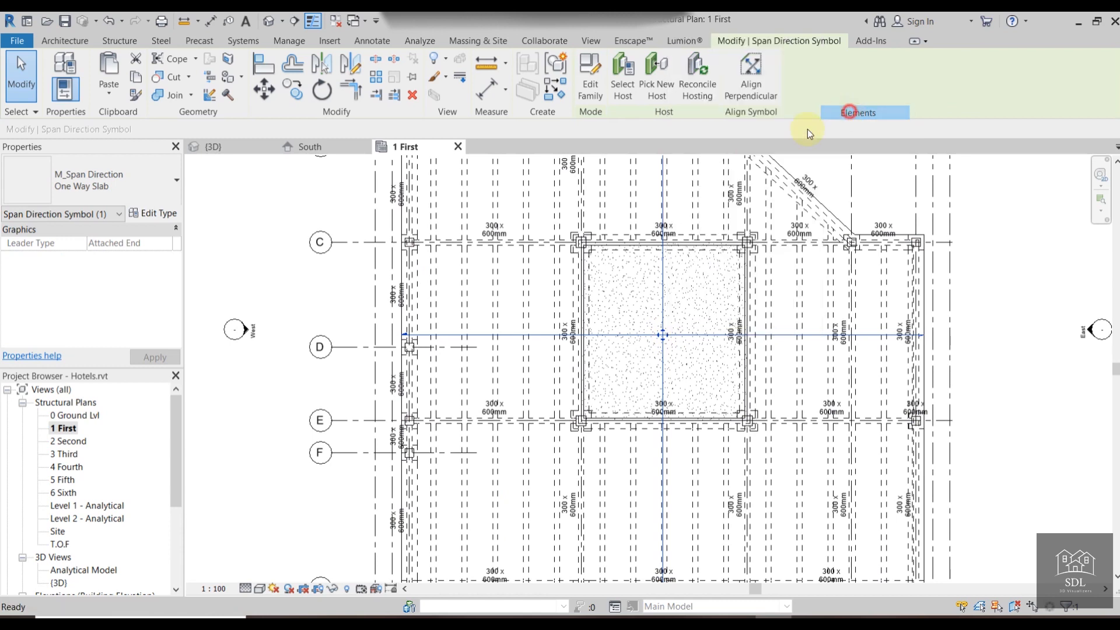
# In the 3D view, change the level 1 First floor's type to Concrete-Commercial 362mm.
pyautogui.click(237, 152)
pyautogui.keyDown('shift'); pyautogui.moveTo(680, 446); pyautogui.dragTo(700, 518, button='middle'); pyautogui.keyUp('shift')
pyautogui.keyDown('shift'); pyautogui.moveTo(845, 433); pyautogui.dragTo(817, 445, button='middle'); pyautogui.keyUp('shift')
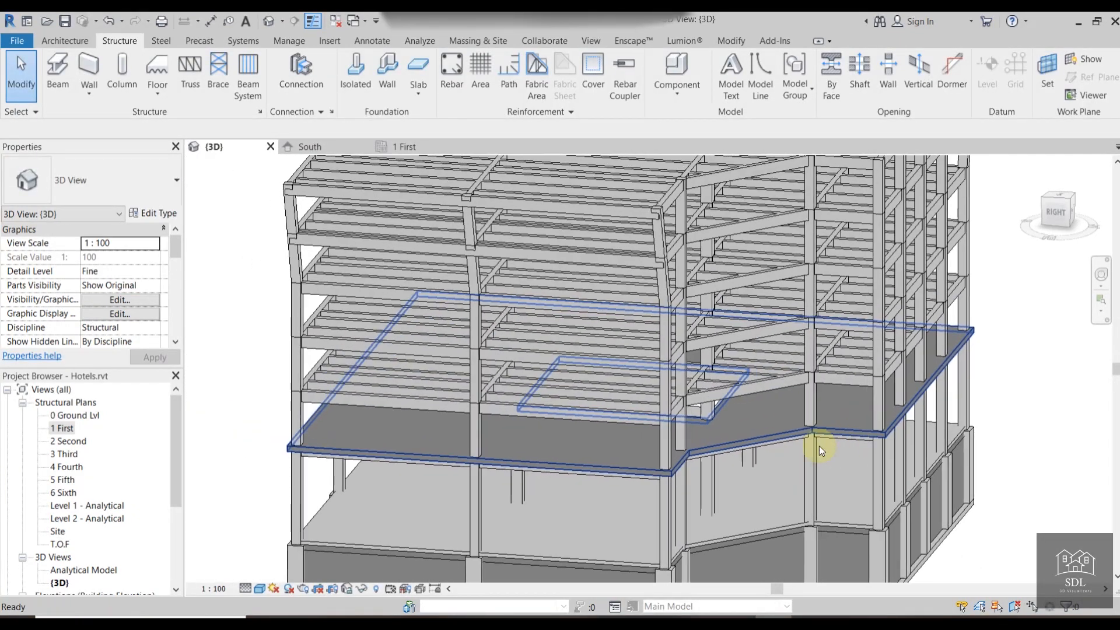
pyautogui.click(616, 406)
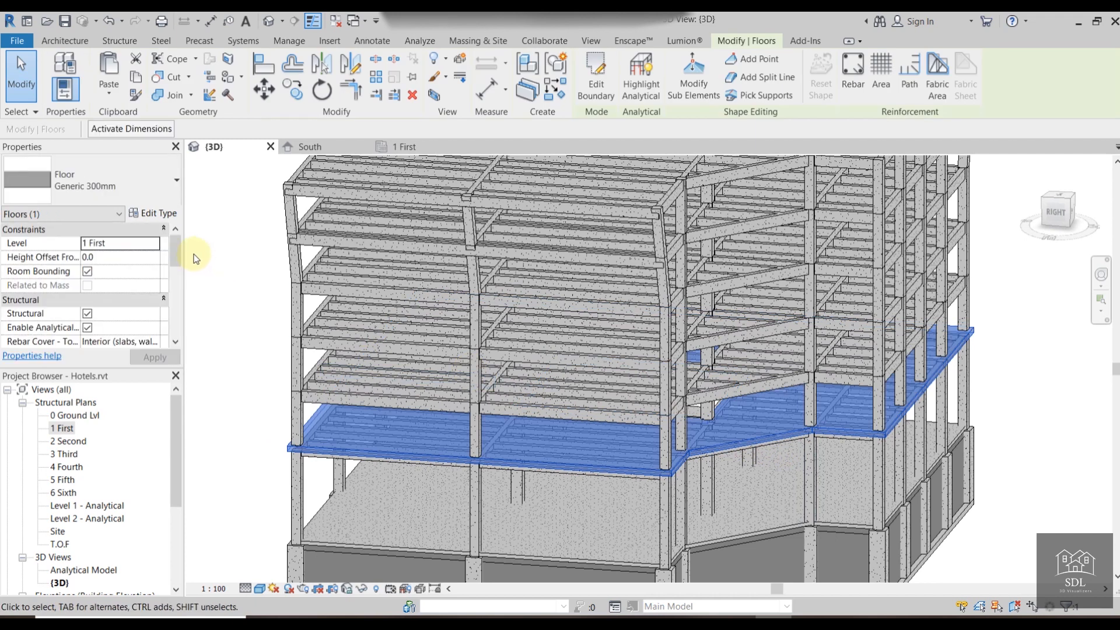
pyautogui.click(150, 187)
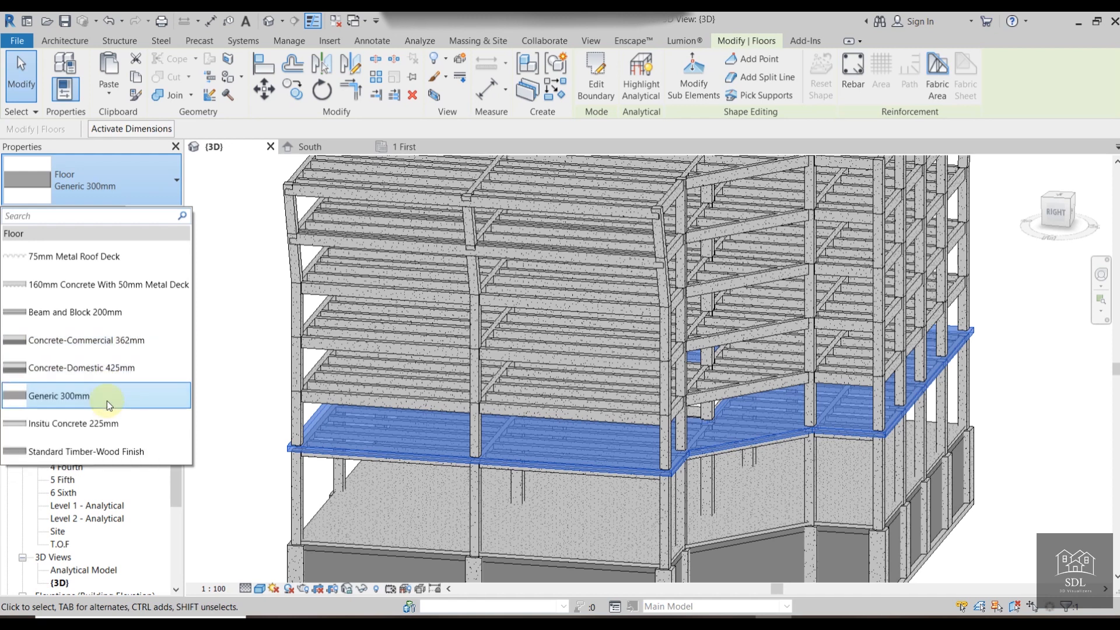
pyautogui.click(103, 343)
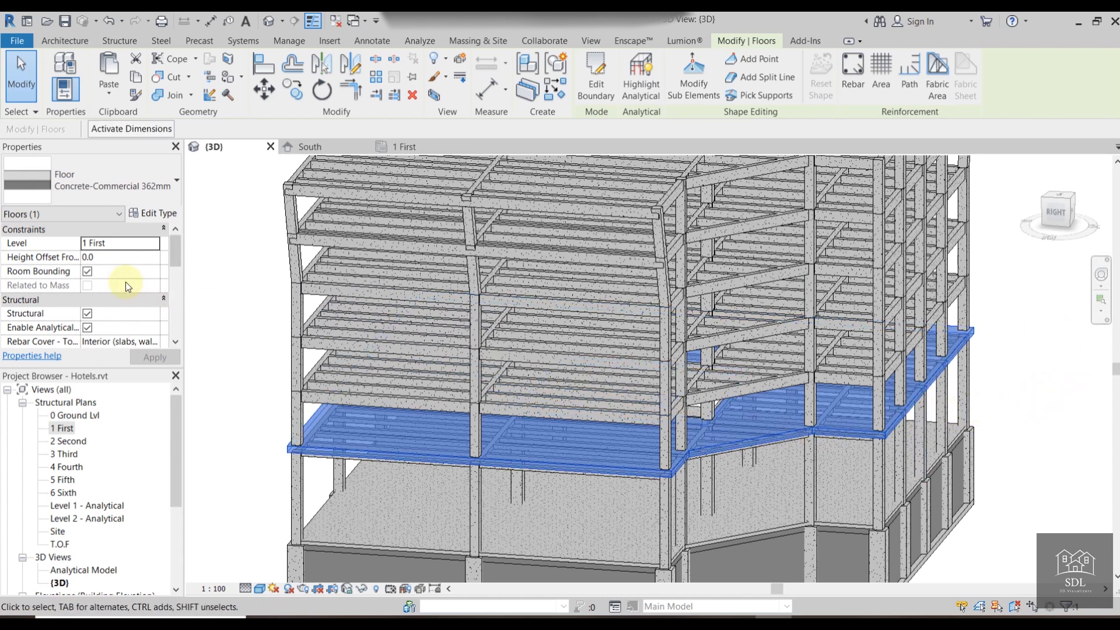
# Set the floor's height offset from level to 362 mm, clear the selection and inspect the slab from below.
pyautogui.click(122, 259)
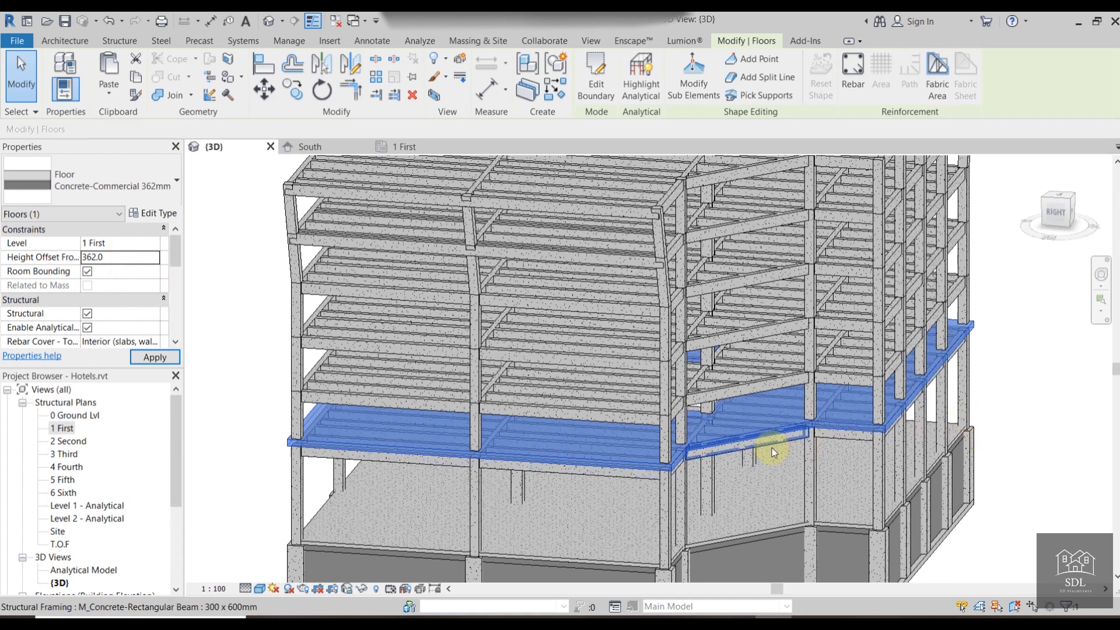
pyautogui.click(999, 416)
pyautogui.keyDown('shift'); pyautogui.moveTo(953, 428); pyautogui.dragTo(739, 264, button='middle'); pyautogui.keyUp('shift')
pyautogui.scroll(3, 728, 258)
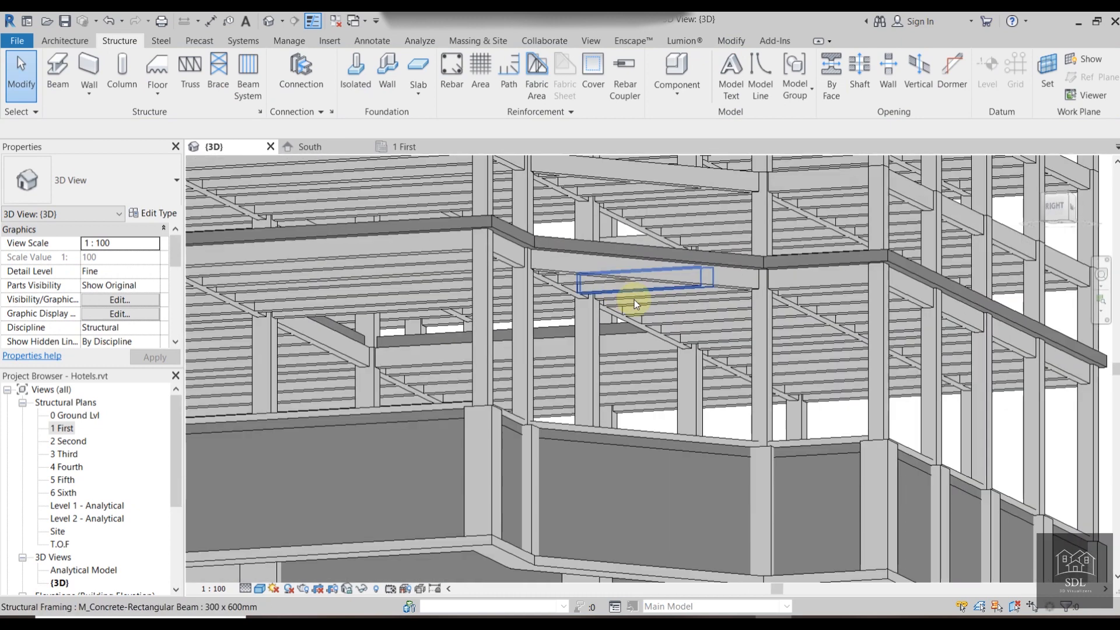
pyautogui.keyDown('shift'); pyautogui.moveTo(634, 300); pyautogui.dragTo(712, 250, button='middle'); pyautogui.keyUp('shift')
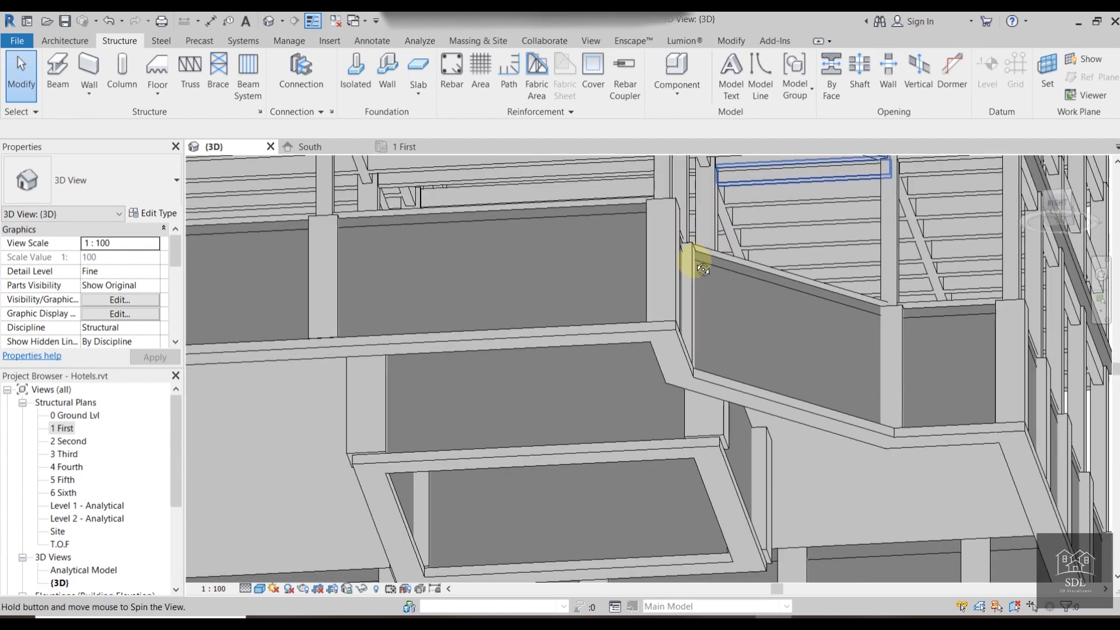
# Copy the level 1 First floor and paste it aligned to levels 2 Second, 3 Third, 4 Fourth and 5 Fifth.
pyautogui.scroll(-5, 655, 312)
pyautogui.keyDown('shift'); pyautogui.moveTo(651, 375); pyautogui.dragTo(691, 431, button='middle'); pyautogui.keyUp('shift')
pyautogui.click(708, 414)
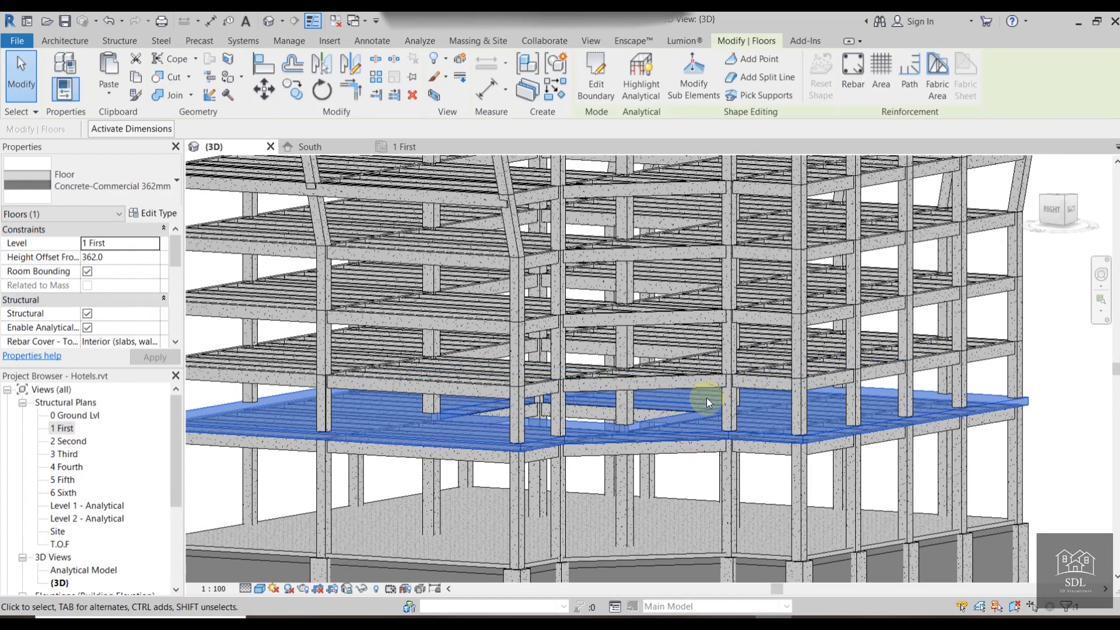
pyautogui.click(108, 98)
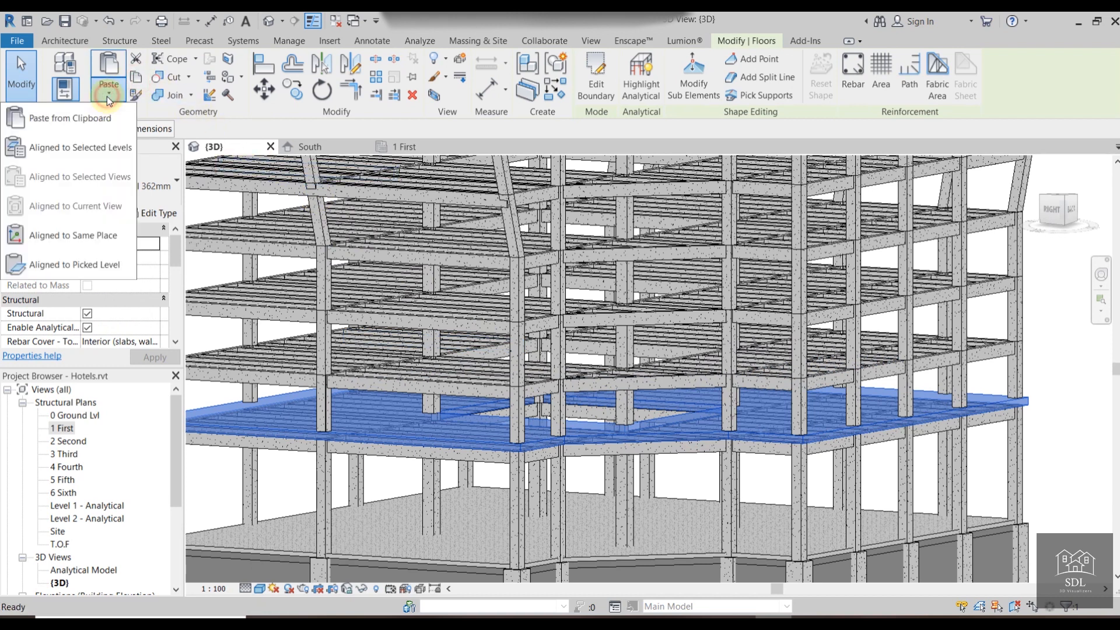
pyautogui.click(92, 163)
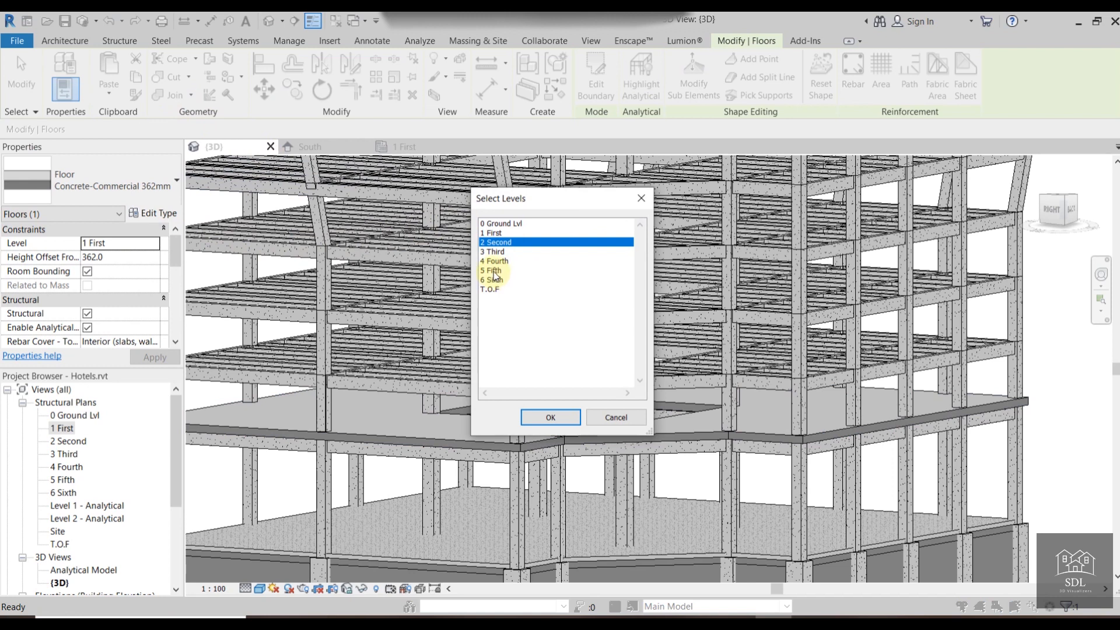
pyautogui.keyDown('shift'); pyautogui.click(493, 270); pyautogui.keyUp('shift')
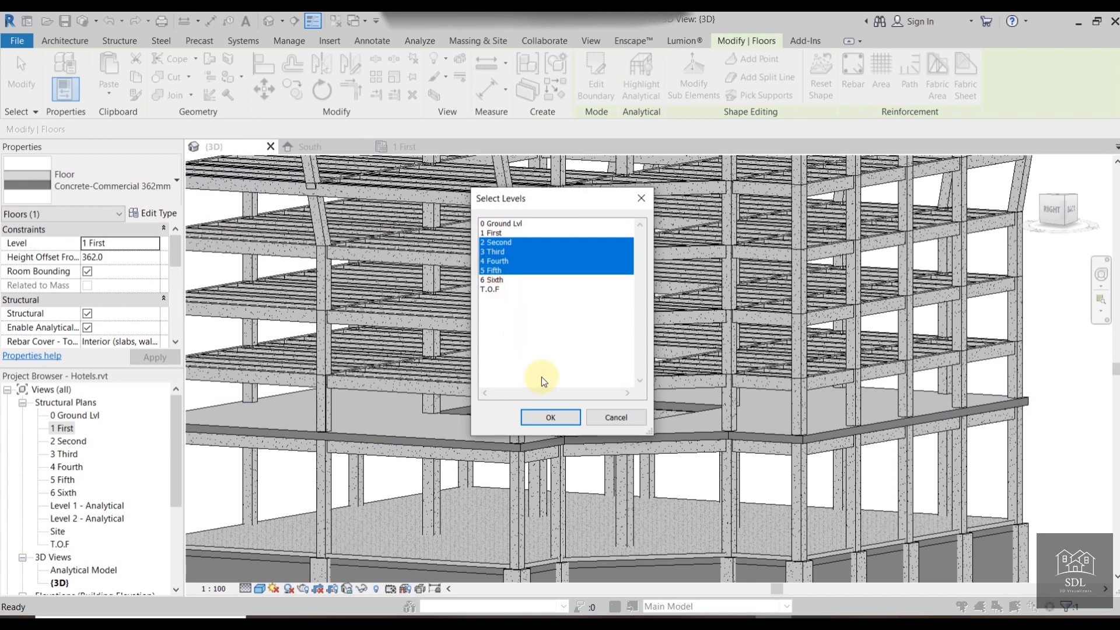
pyautogui.click(538, 418)
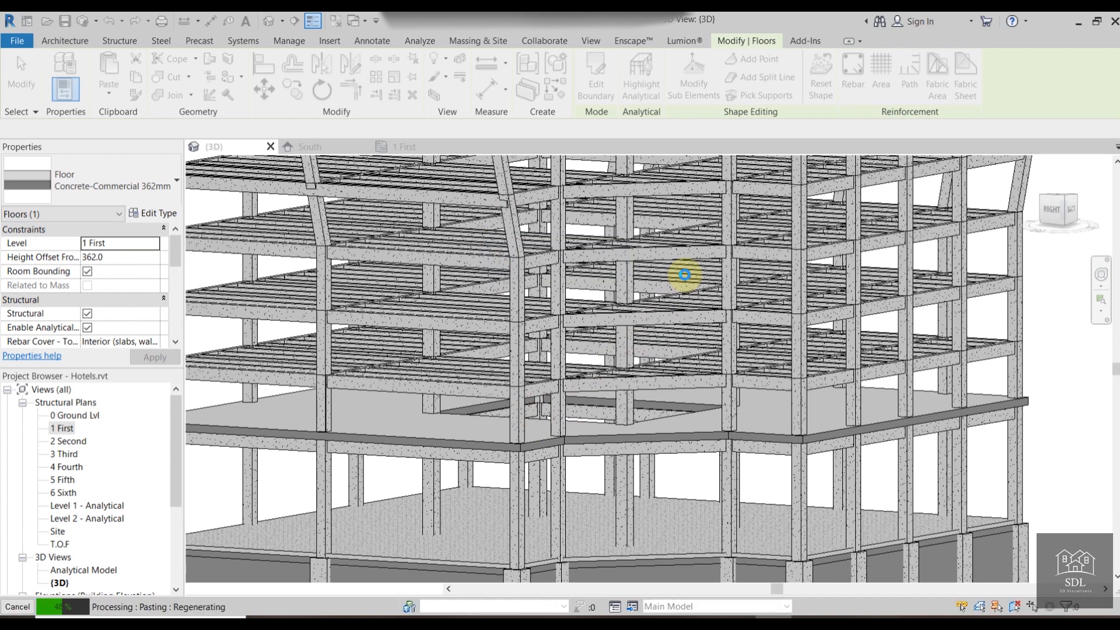
# In the 5 Fifth structural plan, select the floor and open its boundary for editing.
pyautogui.scroll(-5, 750, 280)
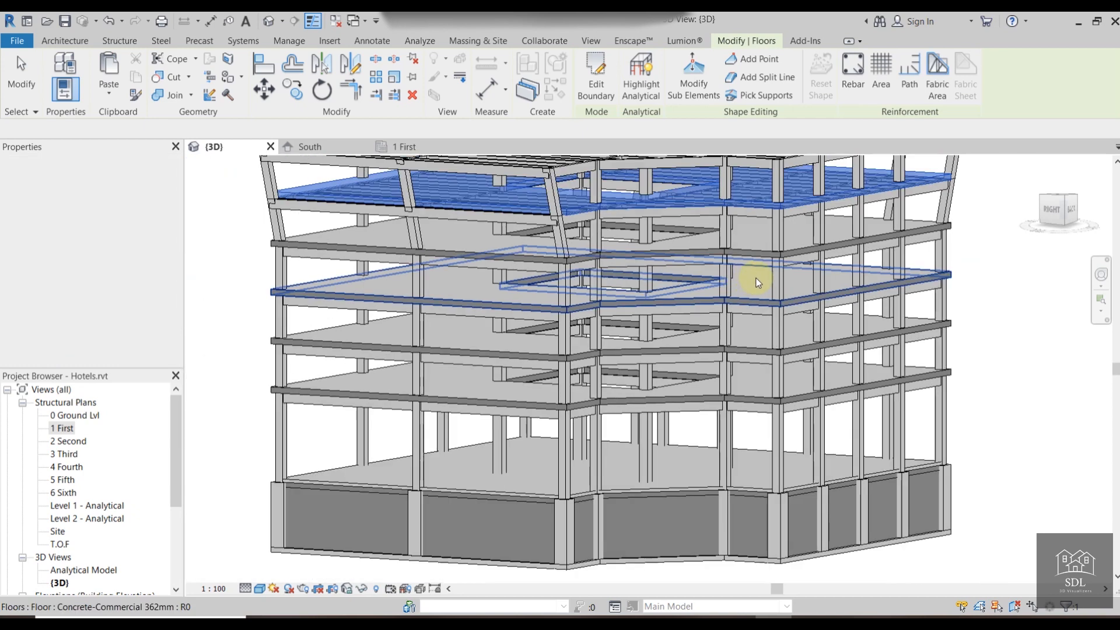
pyautogui.keyDown('shift'); pyautogui.moveTo(939, 307); pyautogui.dragTo(722, 418, button='middle'); pyautogui.keyUp('shift')
pyautogui.scroll(5, 723, 387)
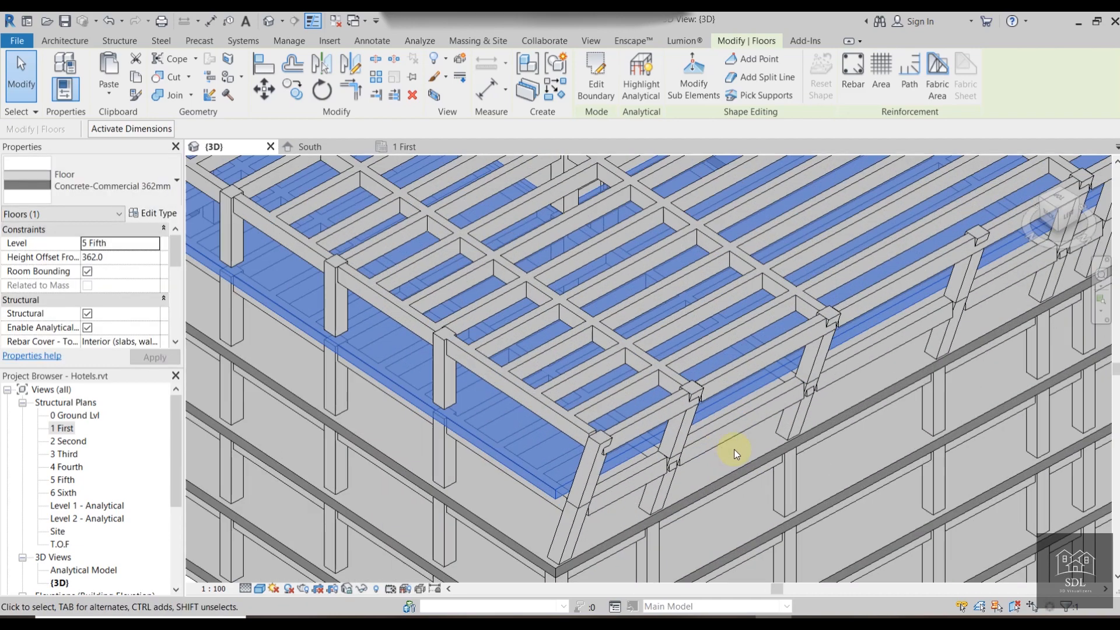
pyautogui.scroll(-6, 728, 411)
pyautogui.keyDown('shift'); pyautogui.moveTo(646, 411); pyautogui.dragTo(785, 407, button='middle'); pyautogui.keyUp('shift')
pyautogui.scroll(6, 764, 404)
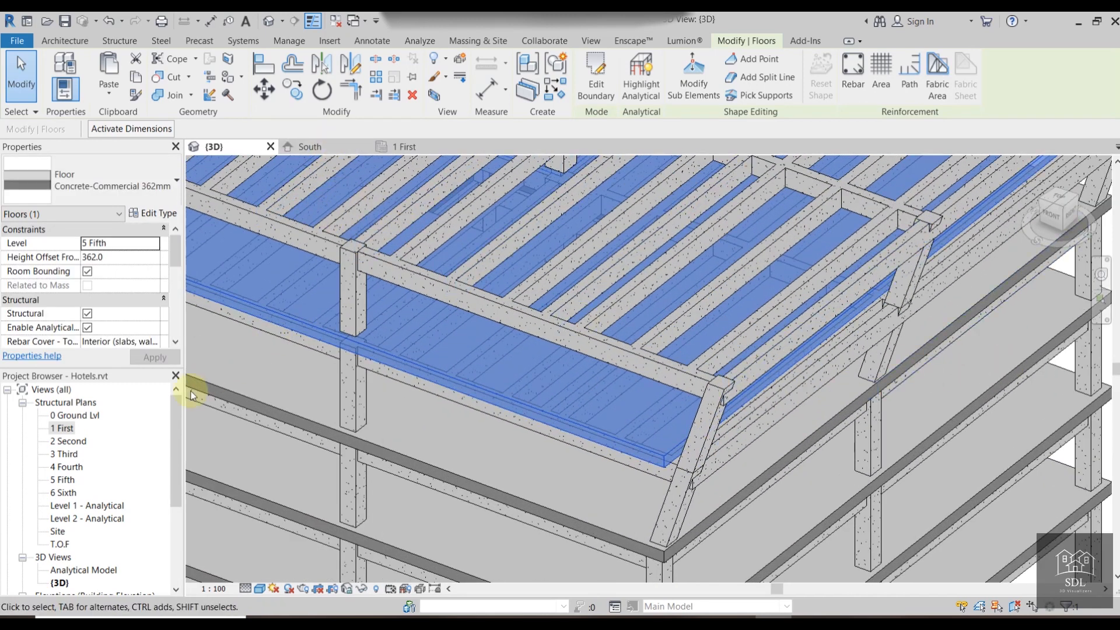
pyautogui.doubleClick(70, 482)
pyautogui.click(699, 319)
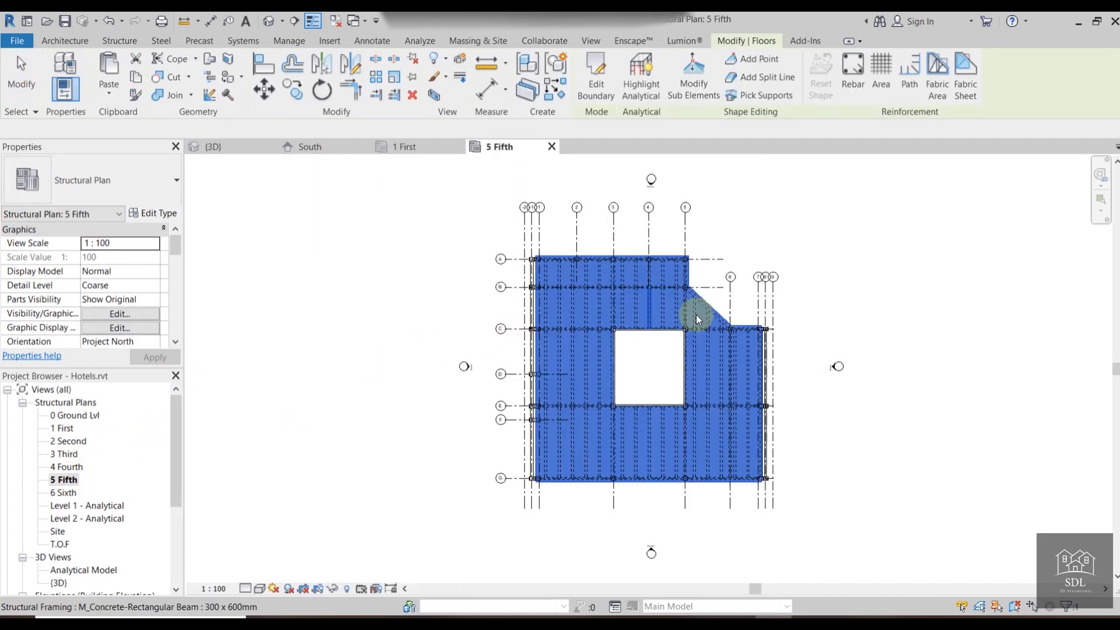
pyautogui.scroll(3, 737, 312)
pyautogui.moveTo(865, 312); pyautogui.dragTo(830, 162, button='middle')
pyautogui.scroll(5, 769, 222)
pyautogui.moveTo(790, 265); pyautogui.dragTo(790, 266, button='middle')
pyautogui.scroll(-4, 789, 266)
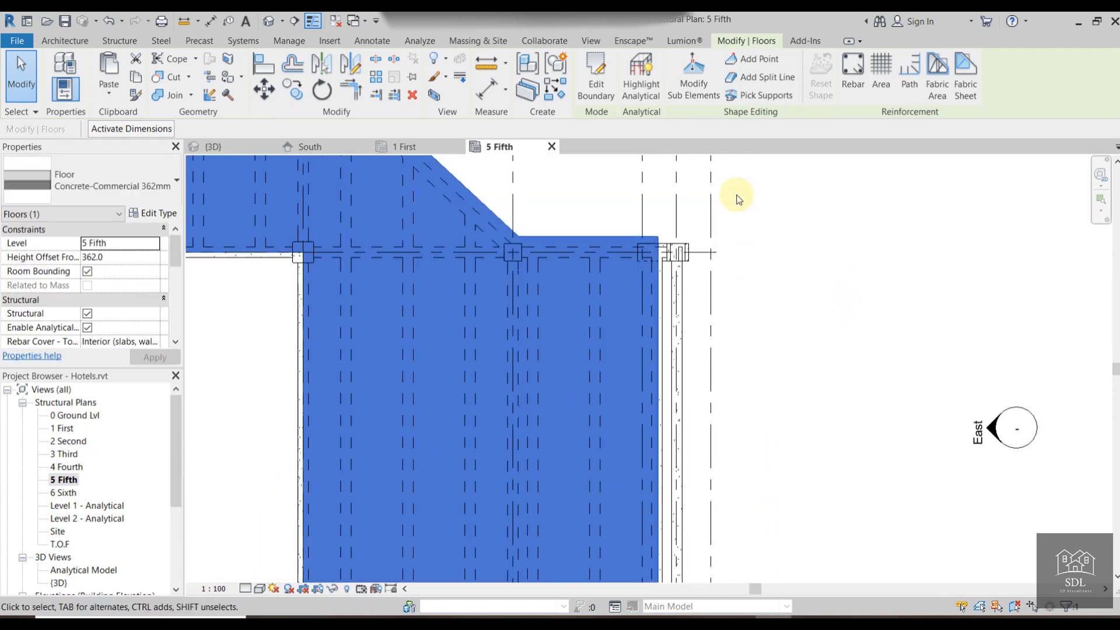
pyautogui.click(597, 79)
pyautogui.scroll(2, 707, 315)
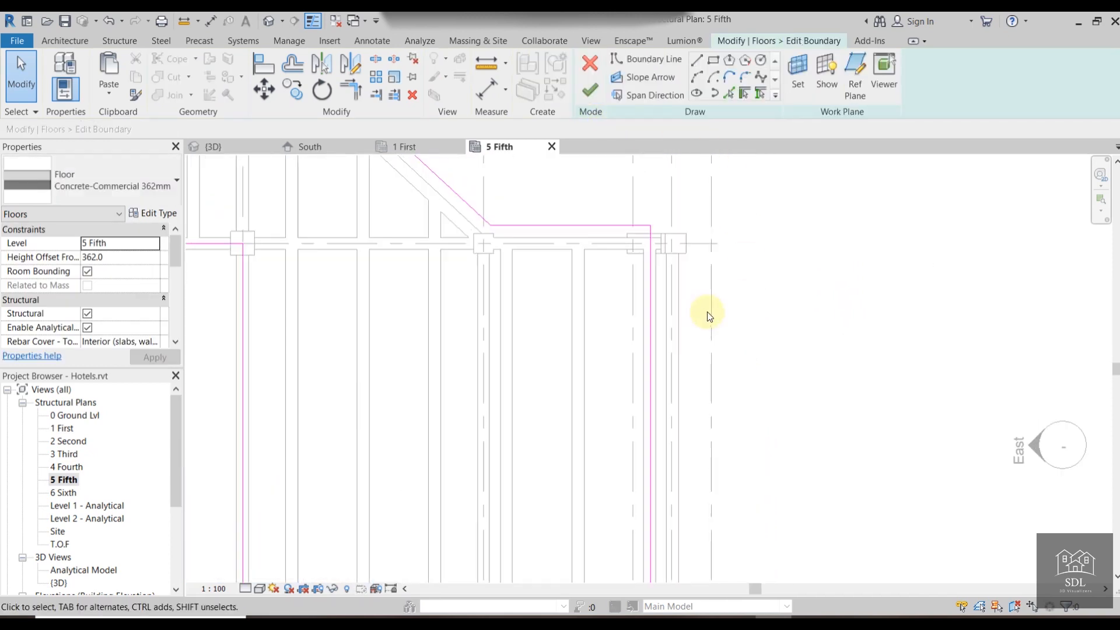
pyautogui.scroll(2, 643, 292)
# Move the east edge of the level 5 floor boundary to grid 8 and offset it 362 mm outward.
pyautogui.click(642, 292)
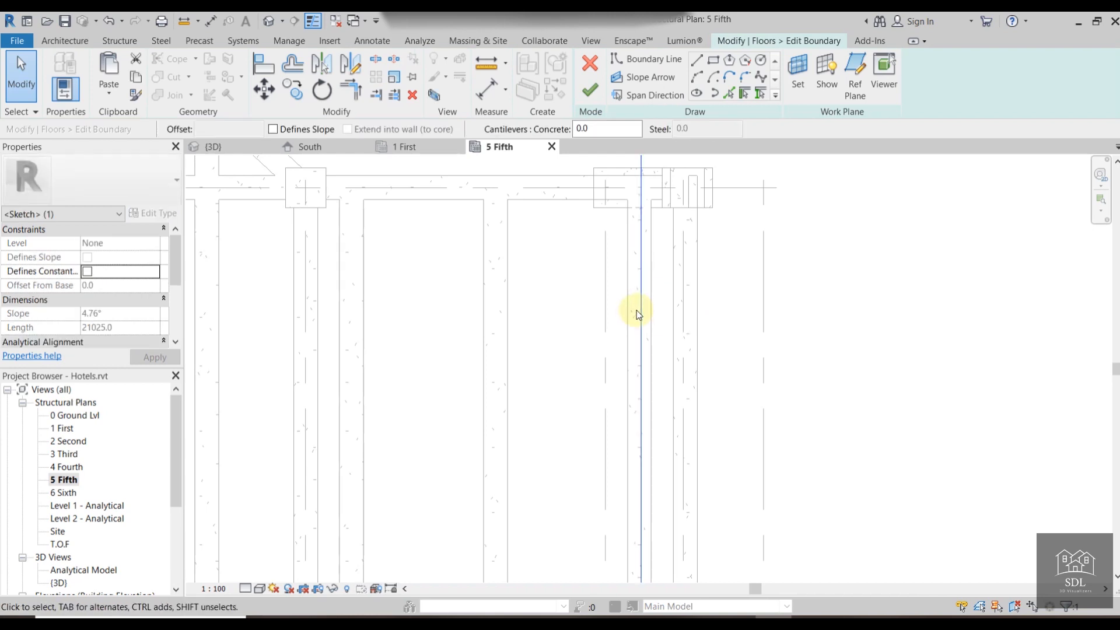
pyautogui.moveTo(647, 311); pyautogui.dragTo(687, 313)
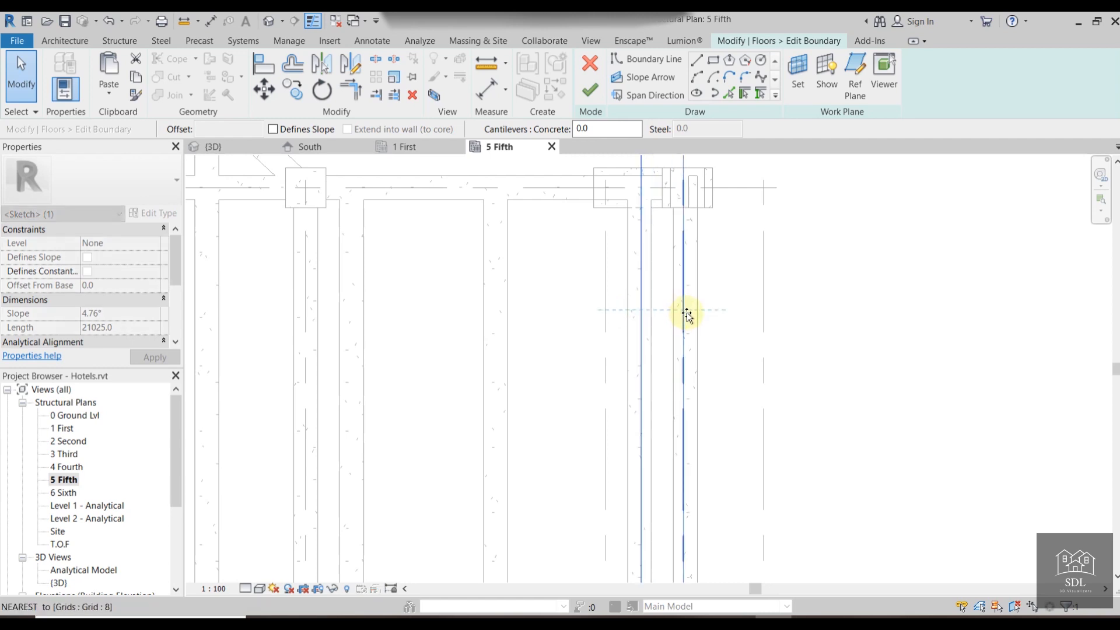
pyautogui.scroll(-3, 753, 292)
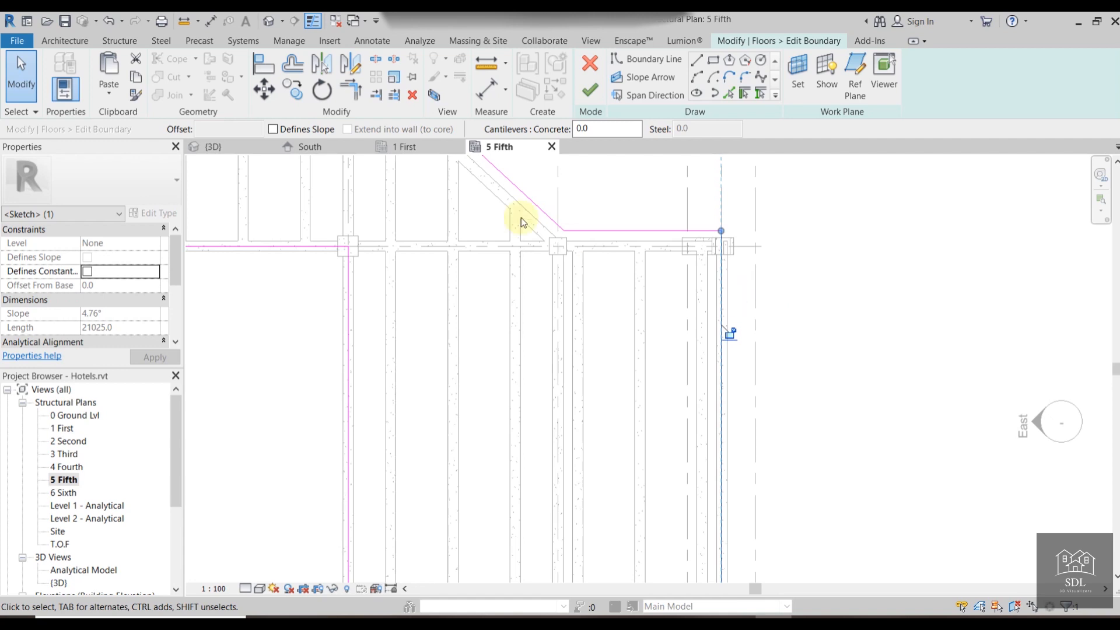
pyautogui.click(282, 70)
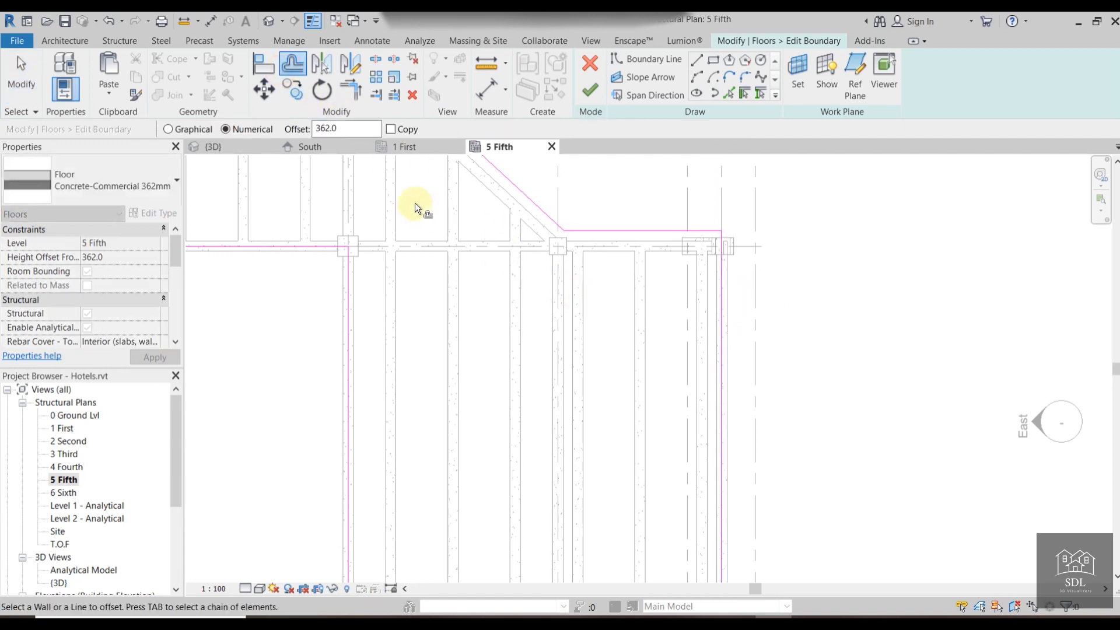
pyautogui.click(726, 368)
pyautogui.scroll(-2, 777, 359)
pyautogui.moveTo(809, 331)
pyautogui.mouseDown(button='middle')
pyautogui.moveTo(820, 236)
pyautogui.moveTo(824, 400)
pyautogui.moveTo(815, 393)
pyautogui.moveTo(867, 452)
pyautogui.moveTo(969, 516)
pyautogui.mouseUp(button='middle')
pyautogui.scroll(-1, 825, 394)
pyautogui.scroll(-1, 728, 419)
pyautogui.scroll(-1, 728, 419)
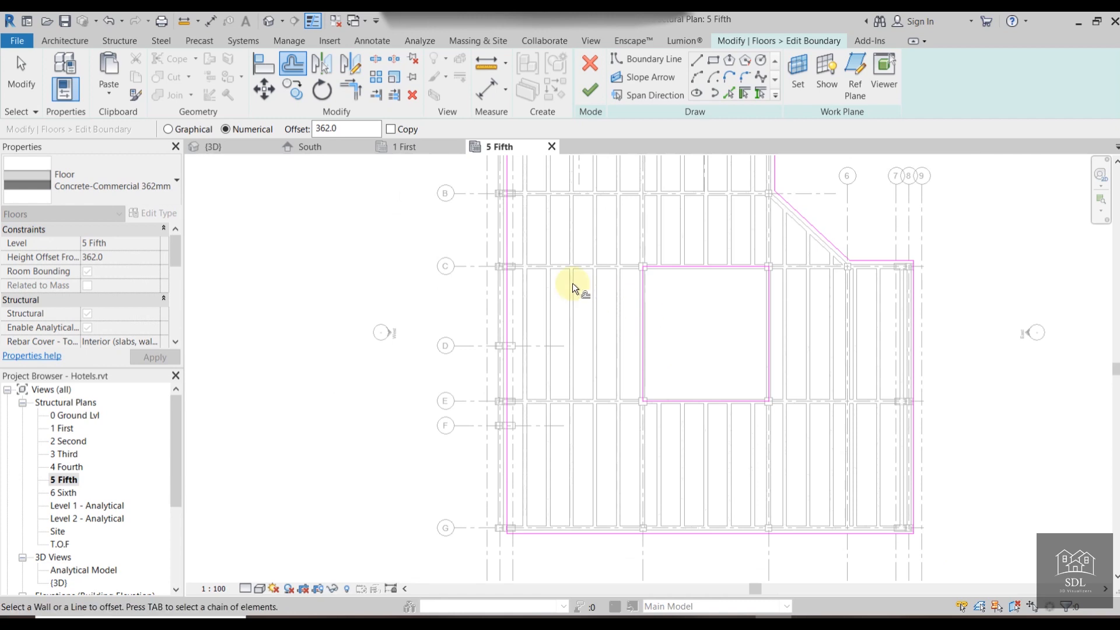
# Move the west edge of the level 5 floor boundary outward to grid -1.
pyautogui.moveTo(599, 356); pyautogui.dragTo(736, 528, button='middle')
pyautogui.scroll(2, 632, 354)
pyautogui.press('Escape')
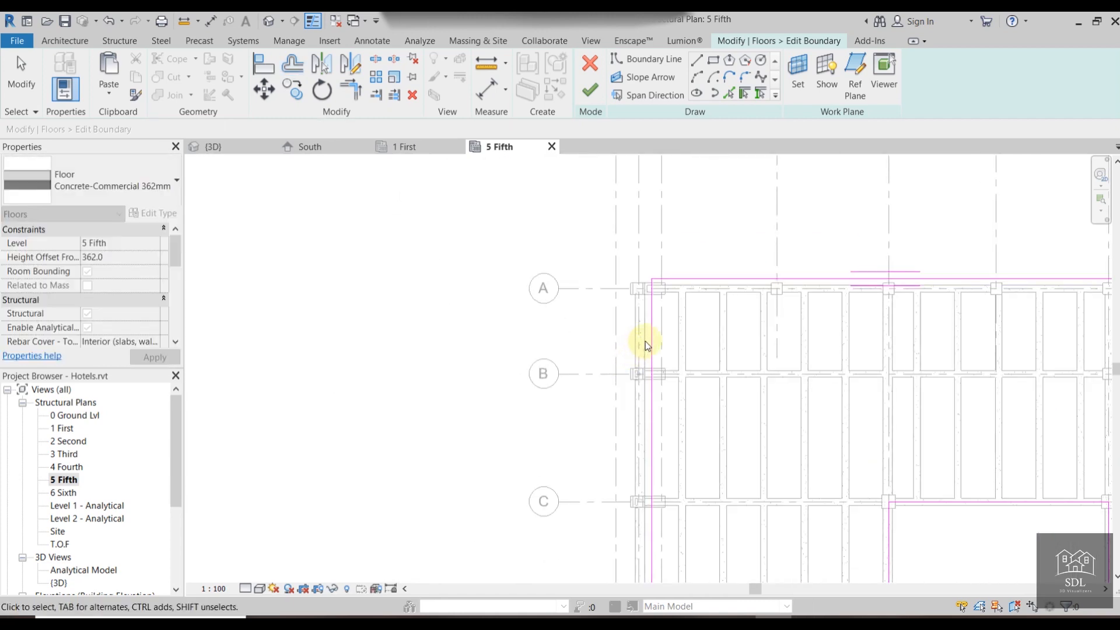
pyautogui.click(645, 341)
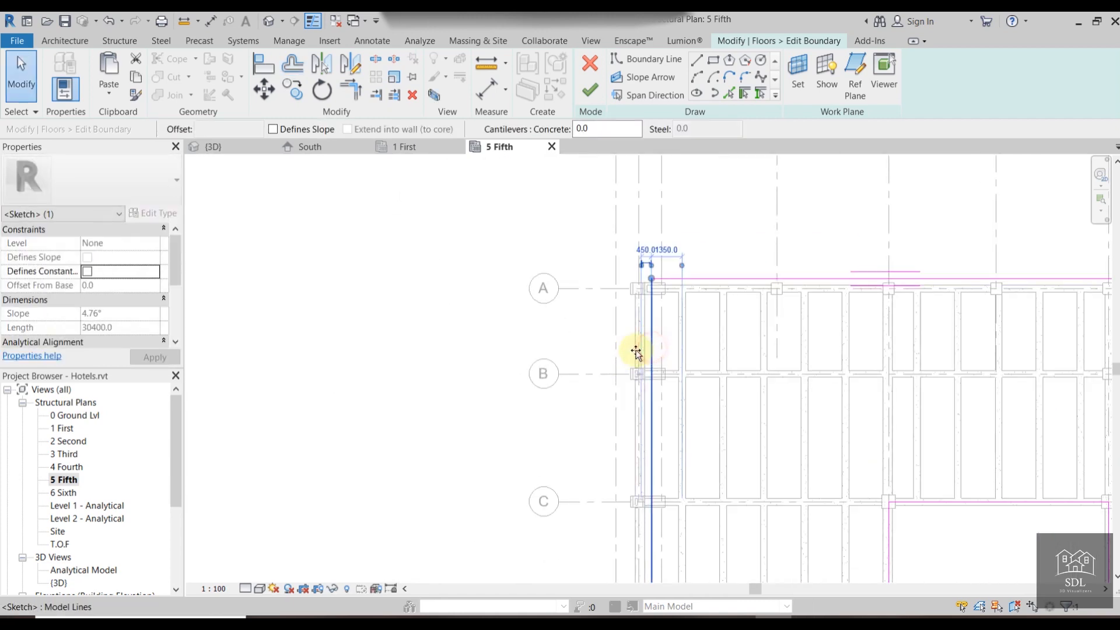
pyautogui.moveTo(636, 353); pyautogui.dragTo(636, 352)
pyautogui.scroll(-4, 707, 365)
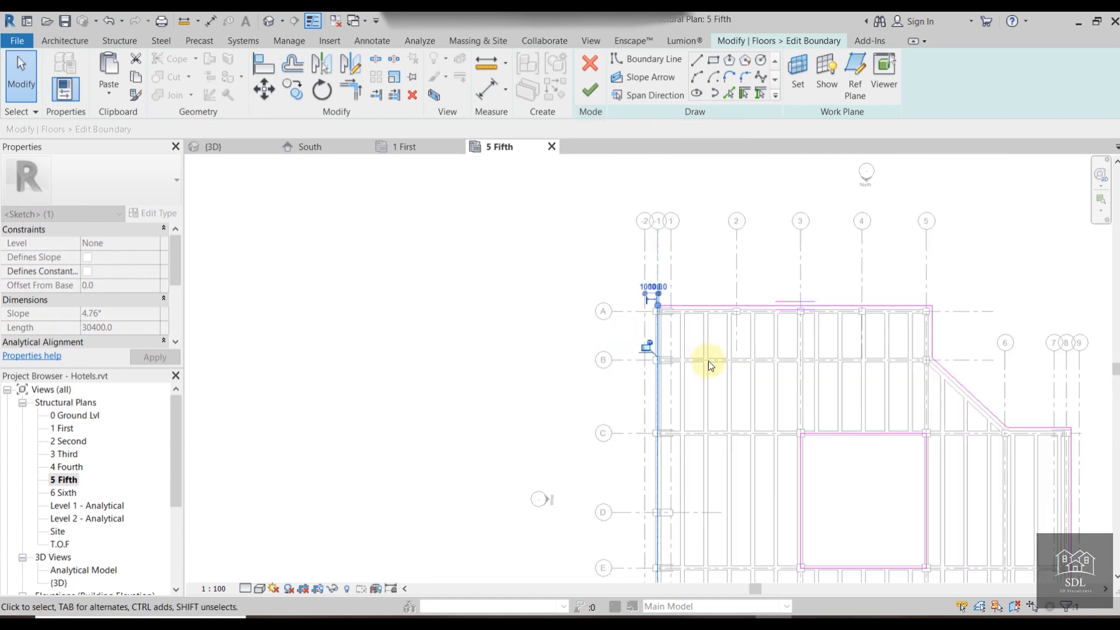
pyautogui.click(730, 394)
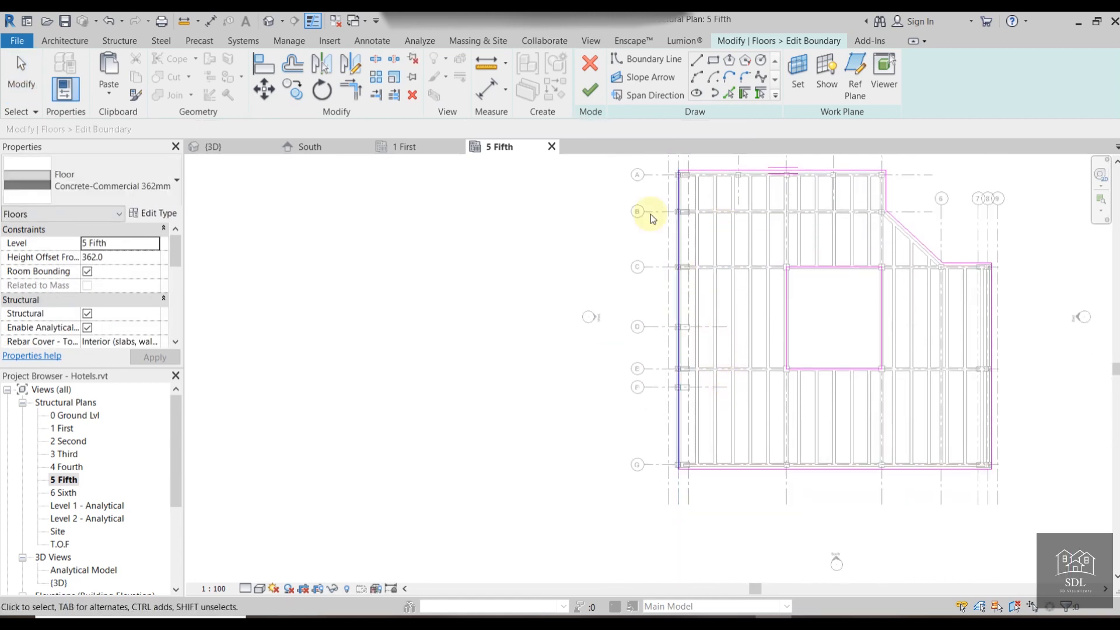
# Offset the west boundary edge 362 mm outward from grid -1 and finish the level 5 floor's boundary edit.
pyautogui.click(293, 64)
pyautogui.scroll(5, 692, 219)
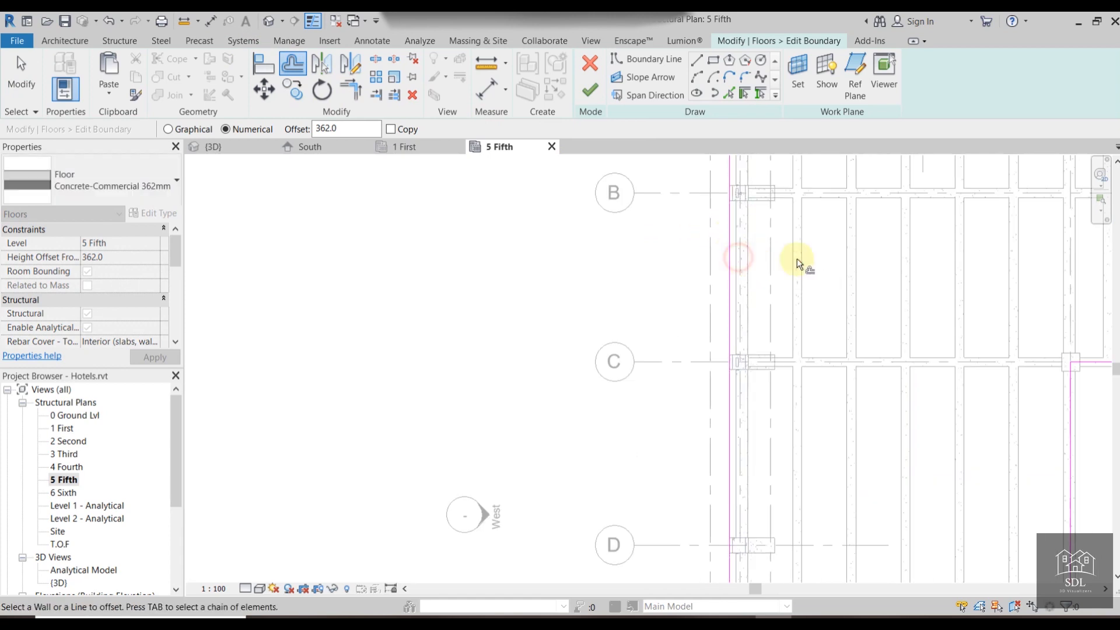
pyautogui.scroll(-4, 800, 259)
pyautogui.moveTo(800, 260); pyautogui.dragTo(695, 250, button='middle')
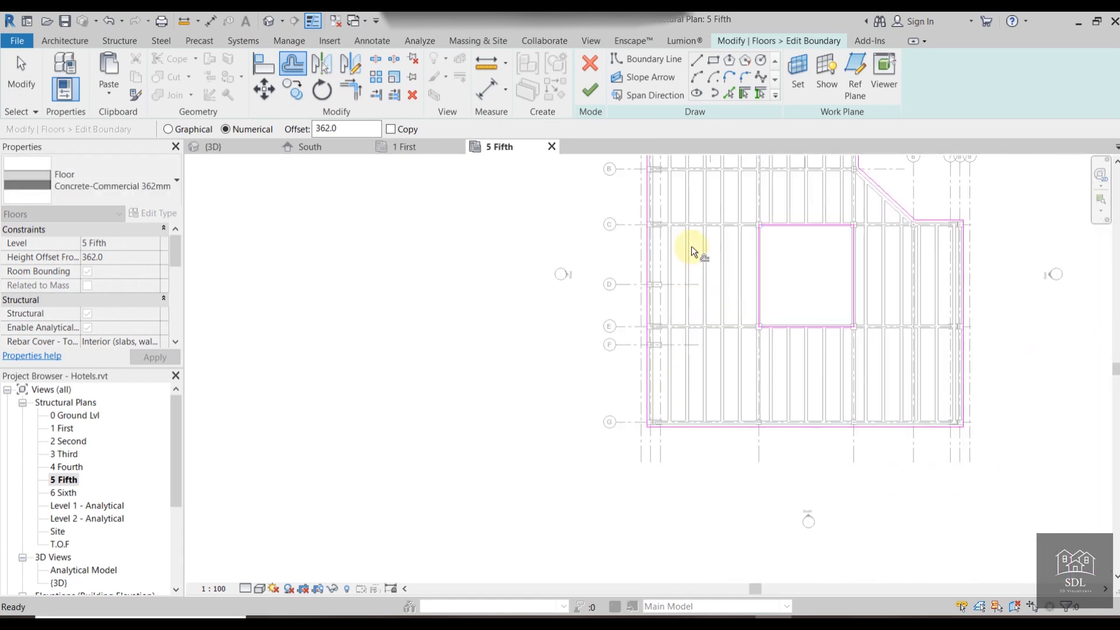
pyautogui.press('Escape')
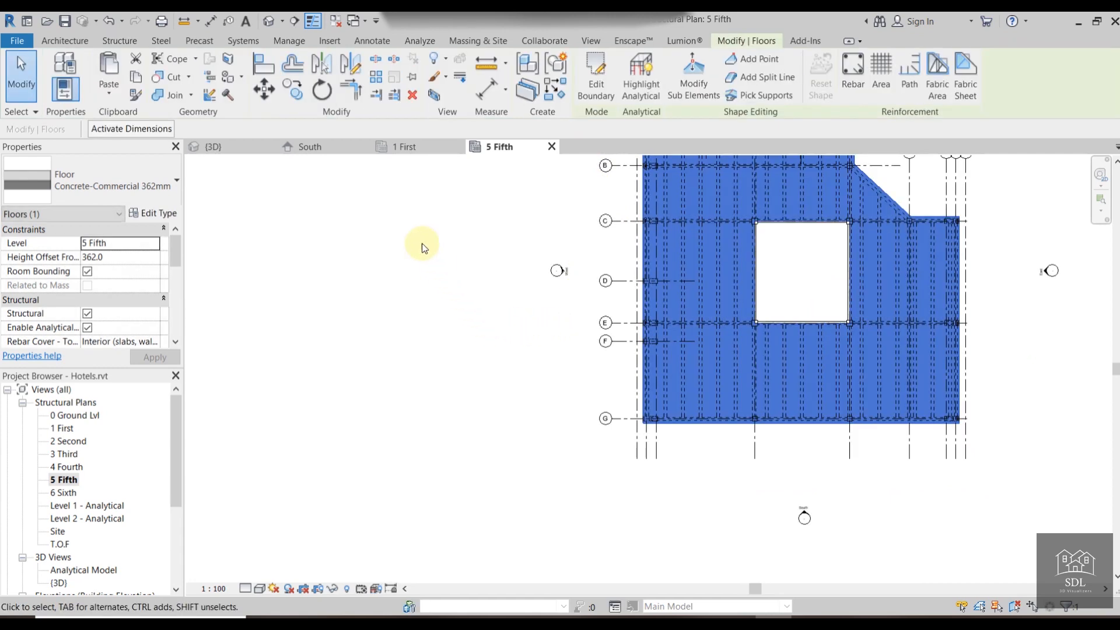
# Return to the 3D view and examine the stacked floor slabs from the back of the building.
pyautogui.click(245, 149)
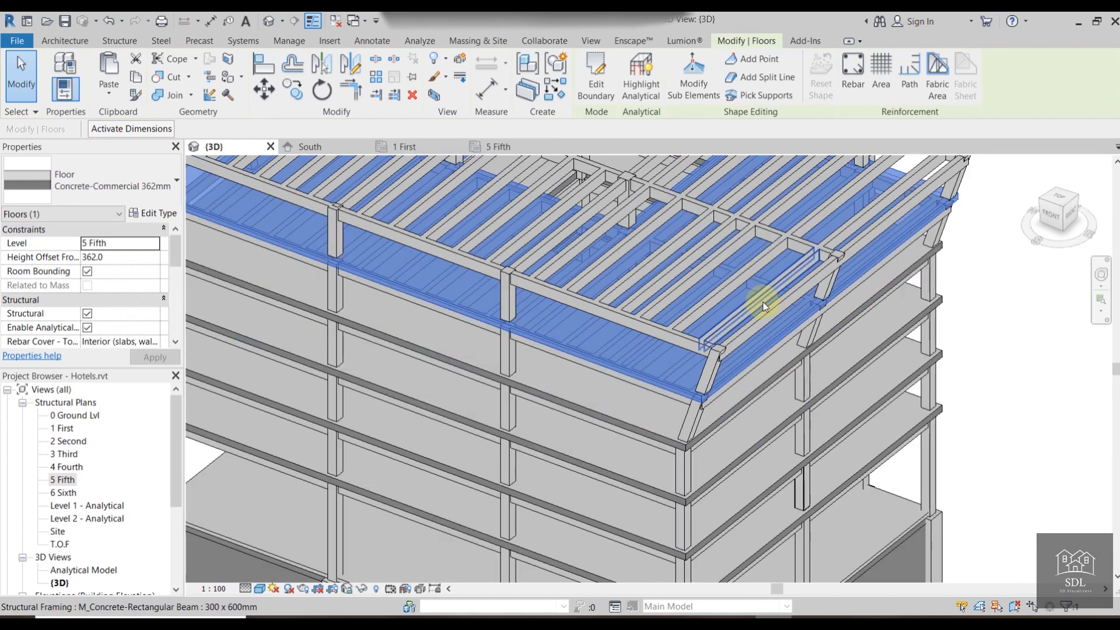
pyautogui.press('Escape')
pyautogui.scroll(-5, 793, 304)
pyautogui.keyDown('shift'); pyautogui.moveTo(870, 301); pyautogui.dragTo(484, 156, button='middle'); pyautogui.keyUp('shift')
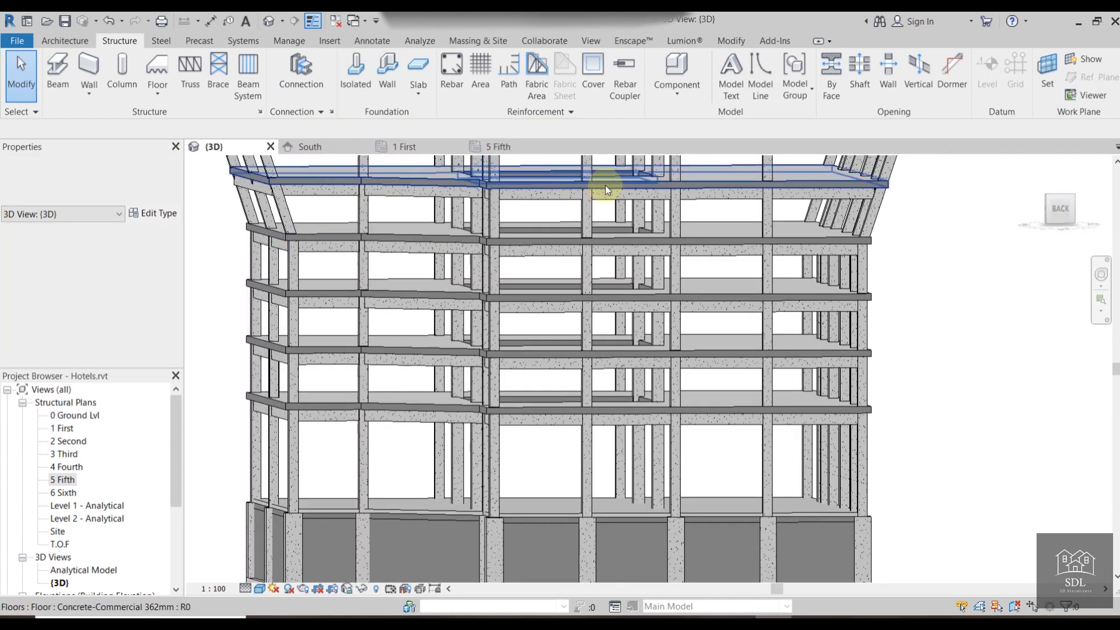
pyautogui.click(707, 187)
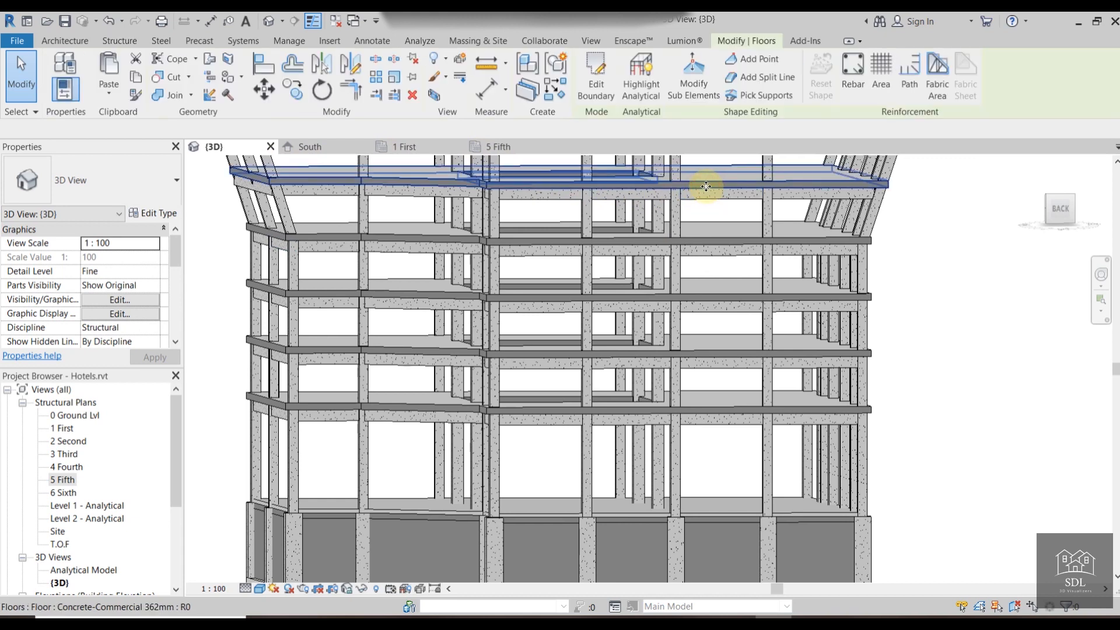
pyautogui.press('Escape')
pyautogui.scroll(-3, 707, 187)
pyautogui.keyDown('shift'); pyautogui.moveTo(721, 204); pyautogui.dragTo(790, 283, button='middle'); pyautogui.keyUp('shift')
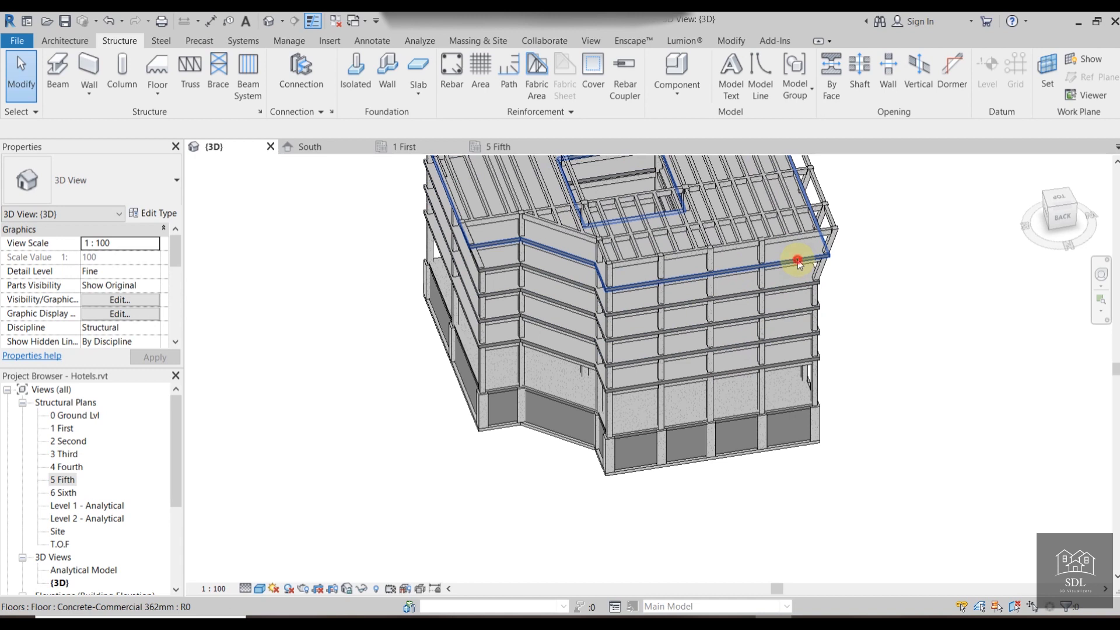
# Copy the level 5 Fifth floor and paste it aligned to level 6 Sixth.
pyautogui.click(797, 260)
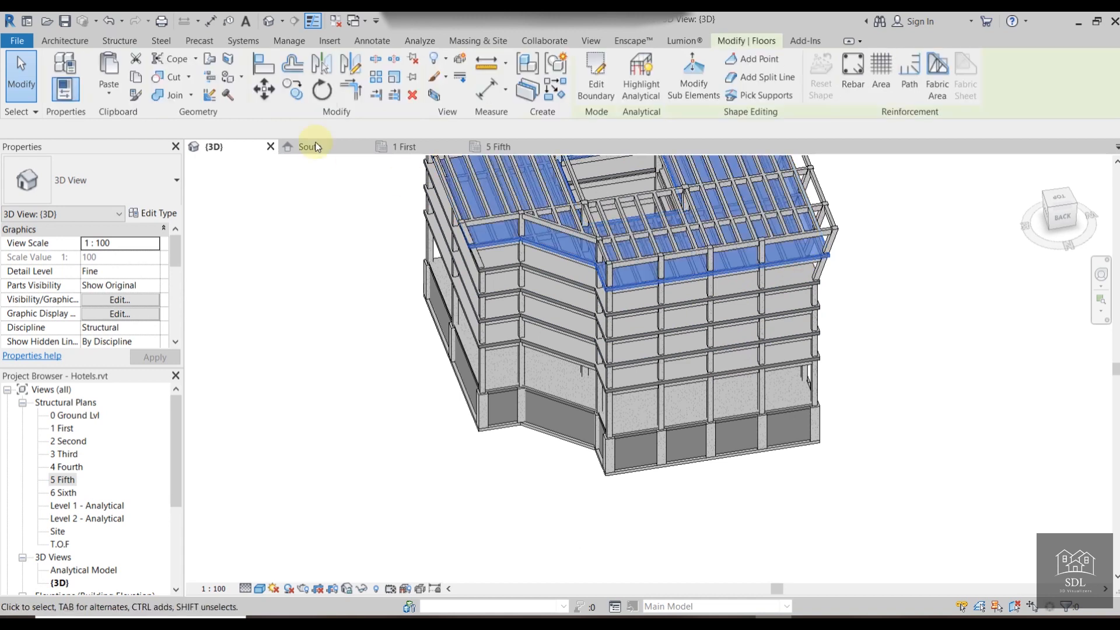
pyautogui.click(108, 87)
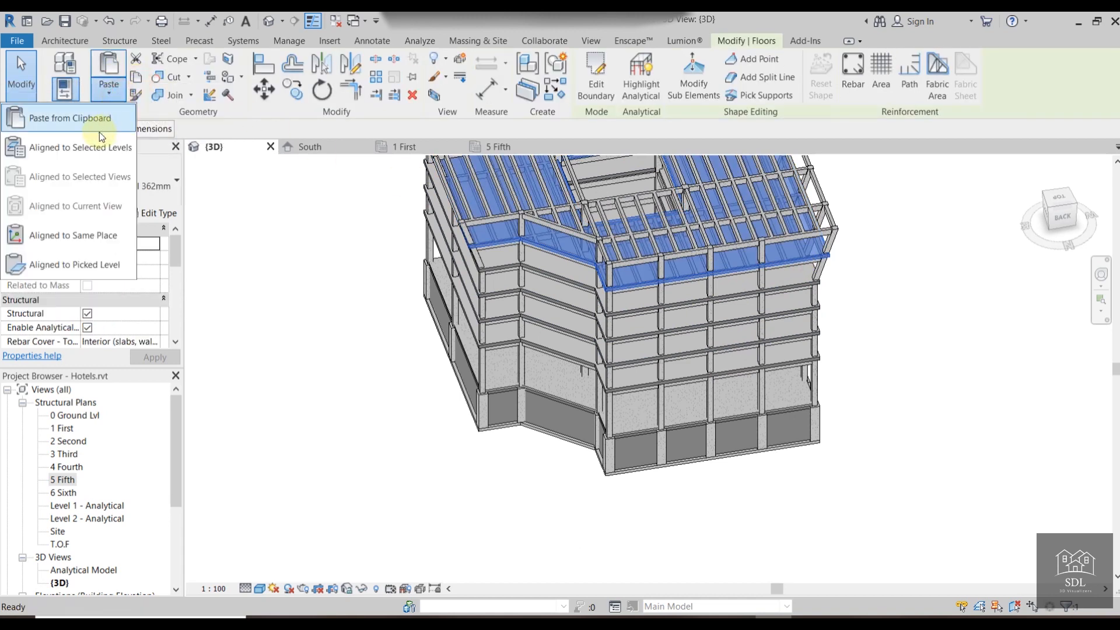
pyautogui.click(96, 148)
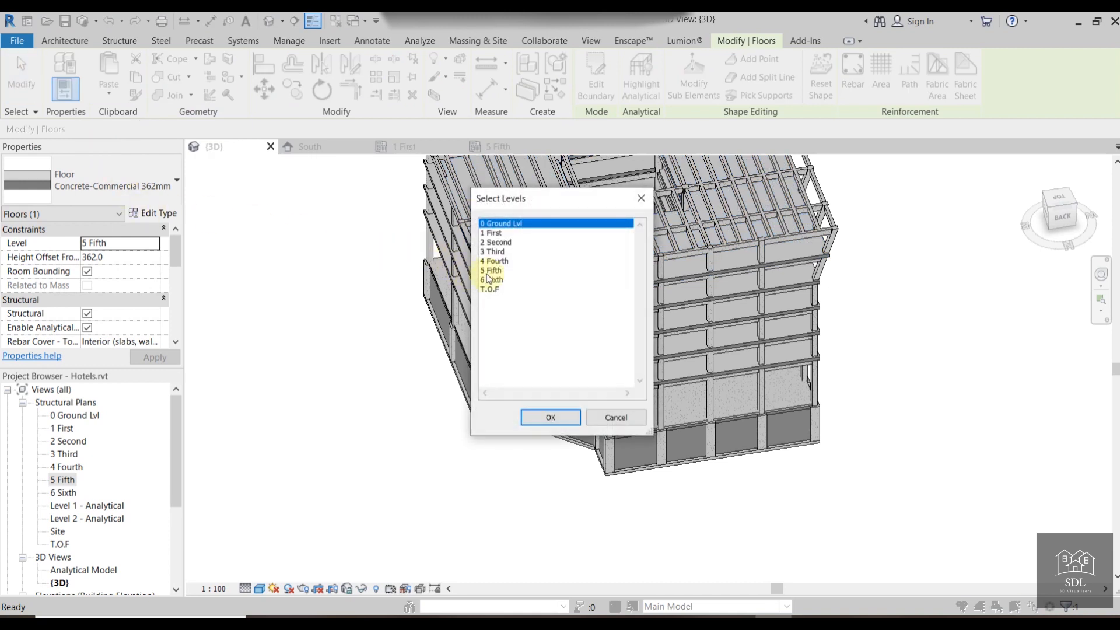
pyautogui.click(490, 280)
pyautogui.click(551, 418)
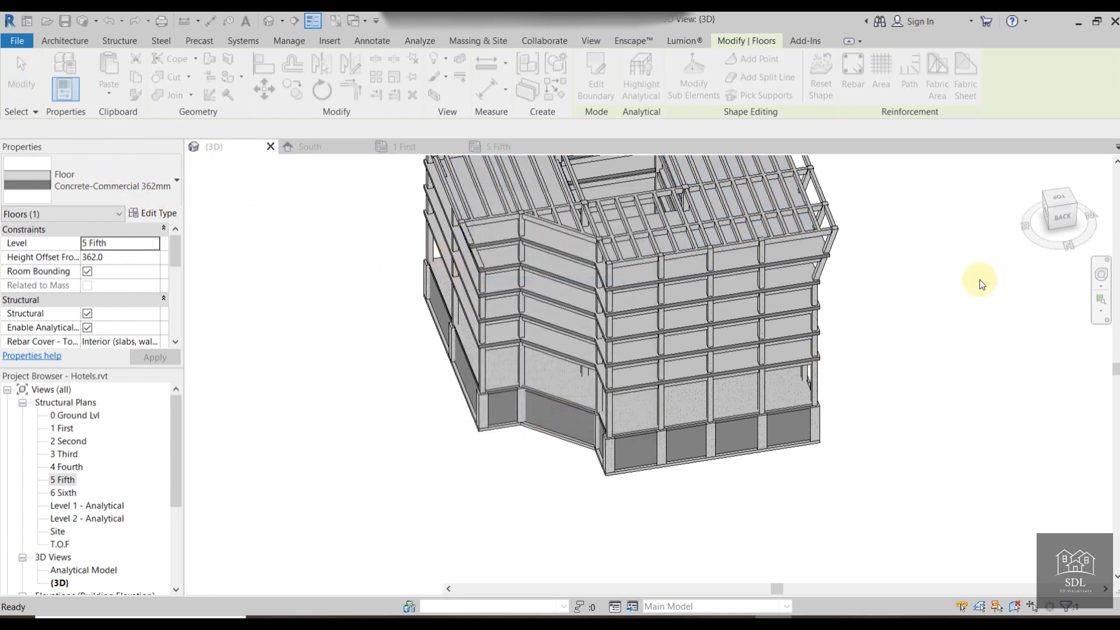
# Open the level 6 floor's boundary for editing in the 6 Sixth structural plan and close the 5 Fifth and 1 First plans.
pyautogui.moveTo(954, 265)
pyautogui.mouseDown(button='middle')
pyautogui.moveTo(934, 434)
pyautogui.moveTo(927, 417)
pyautogui.moveTo(856, 380)
pyautogui.moveTo(850, 414)
pyautogui.moveTo(883, 479)
pyautogui.moveTo(785, 383)
pyautogui.mouseUp(button='middle')
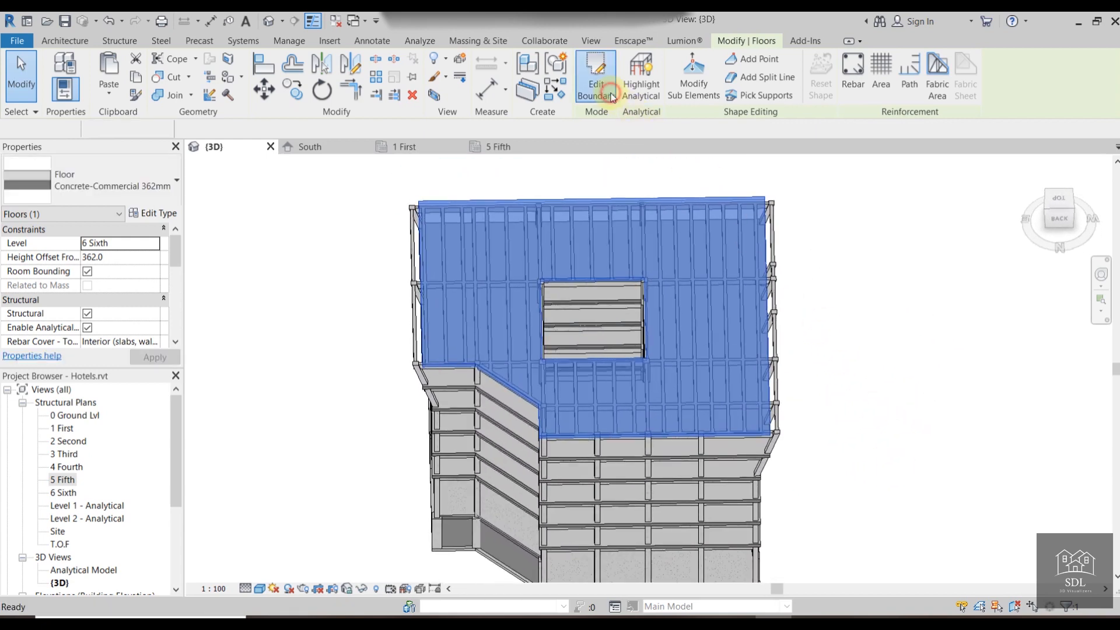
pyautogui.click(596, 77)
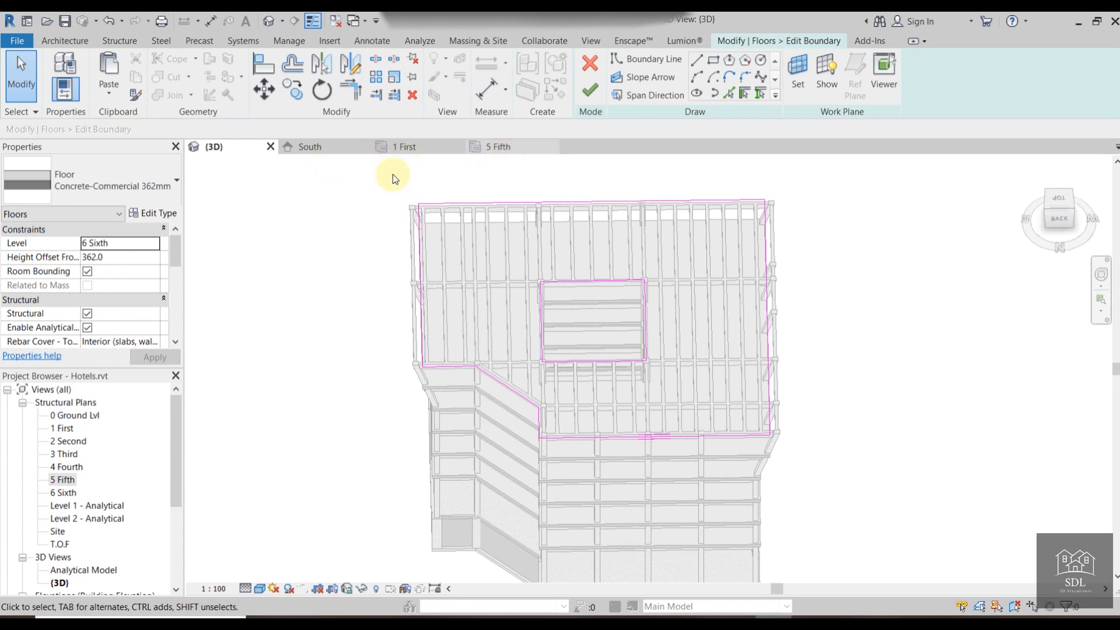
pyautogui.doubleClick(67, 492)
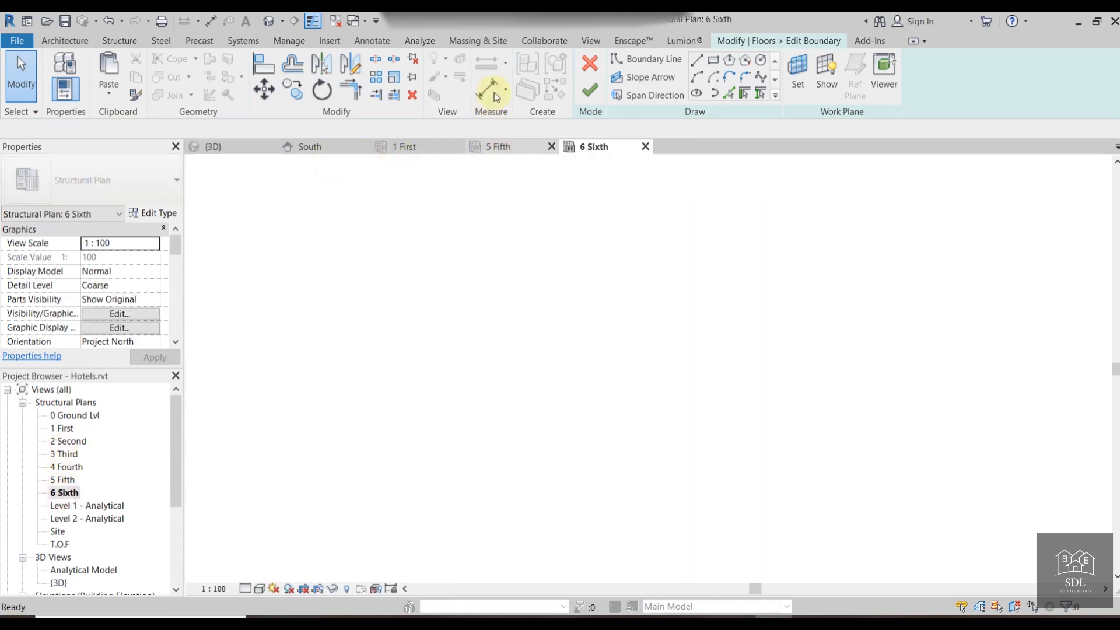
pyautogui.click(552, 148)
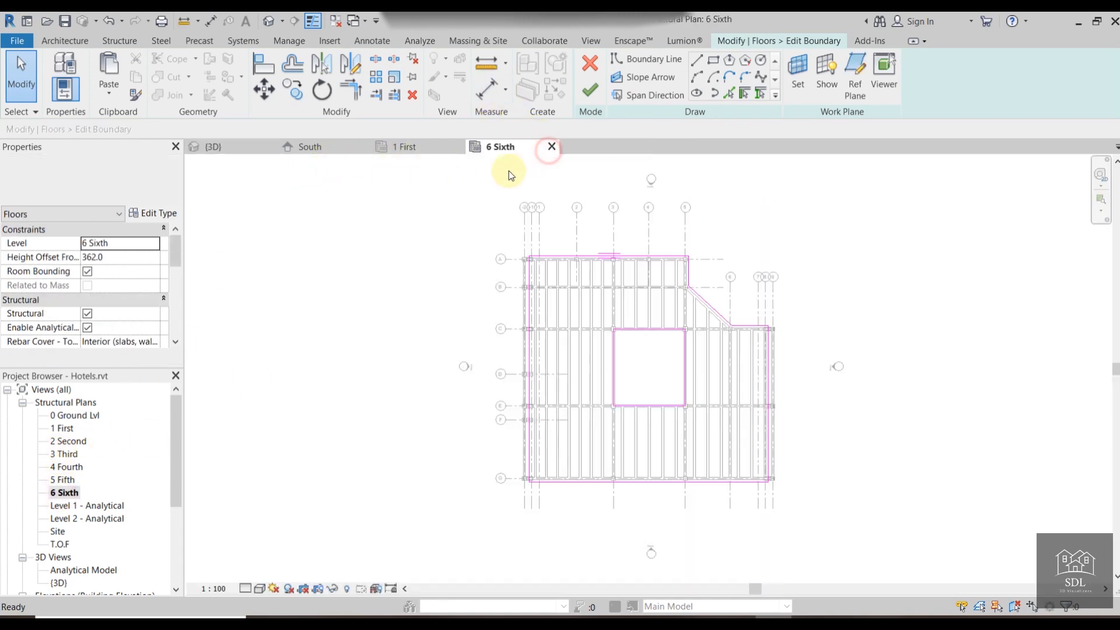
pyautogui.click(457, 147)
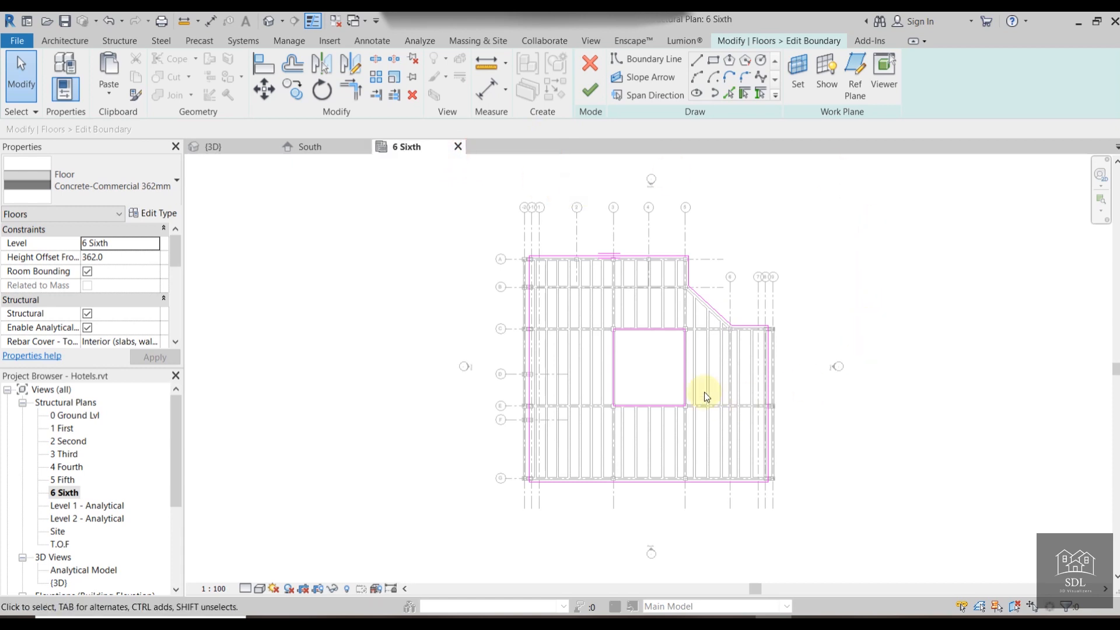
# Move the west edge of the level 6 floor boundary outward to grid -2.
pyautogui.scroll(3, 705, 397)
pyautogui.moveTo(439, 387); pyautogui.dragTo(636, 403, button='middle')
pyautogui.scroll(5, 585, 182)
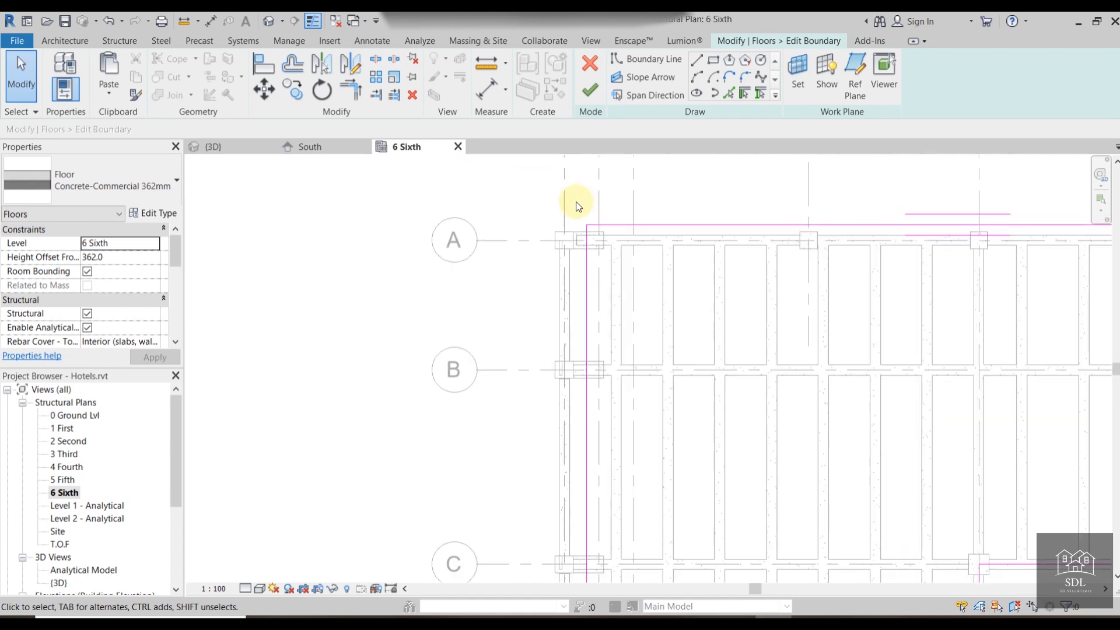
pyautogui.click(586, 278)
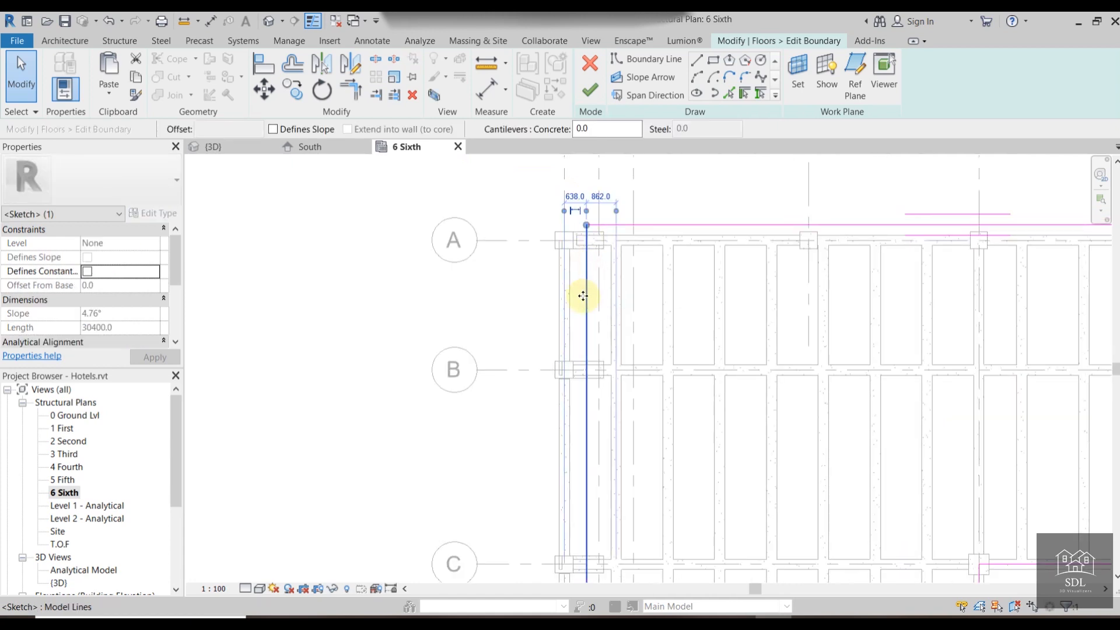
pyautogui.moveTo(554, 297); pyautogui.dragTo(523, 283)
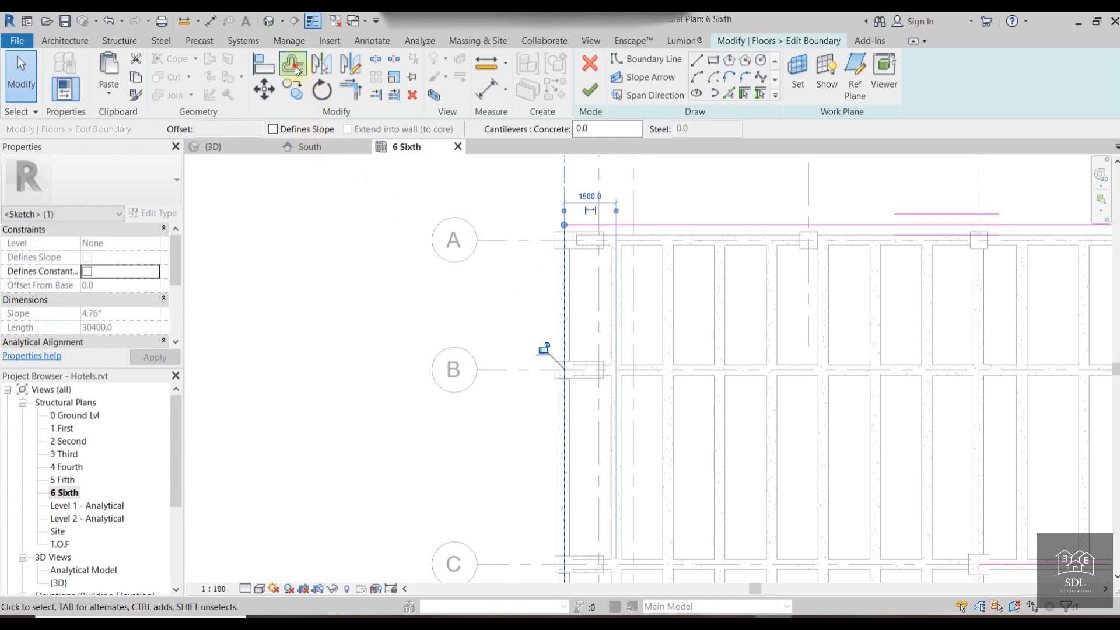
# Offset the level 6 floor's west boundary edge 362 mm outward from grid -2, without keeping a copy.
pyautogui.click(296, 69)
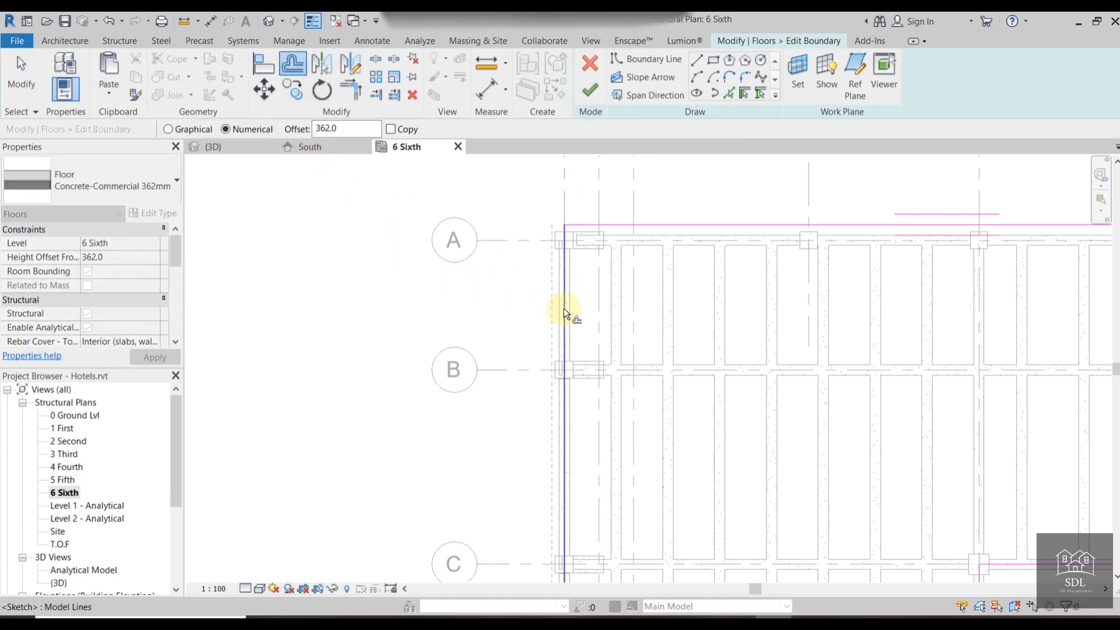
pyautogui.scroll(-3, 569, 306)
pyautogui.moveTo(650, 318)
pyautogui.mouseDown(button='middle')
pyautogui.moveTo(669, 405)
pyautogui.moveTo(717, 412)
pyautogui.moveTo(777, 355)
pyautogui.mouseUp(button='middle')
pyautogui.scroll(2, 782, 353)
pyautogui.moveTo(784, 546); pyautogui.dragTo(745, 375, button='middle')
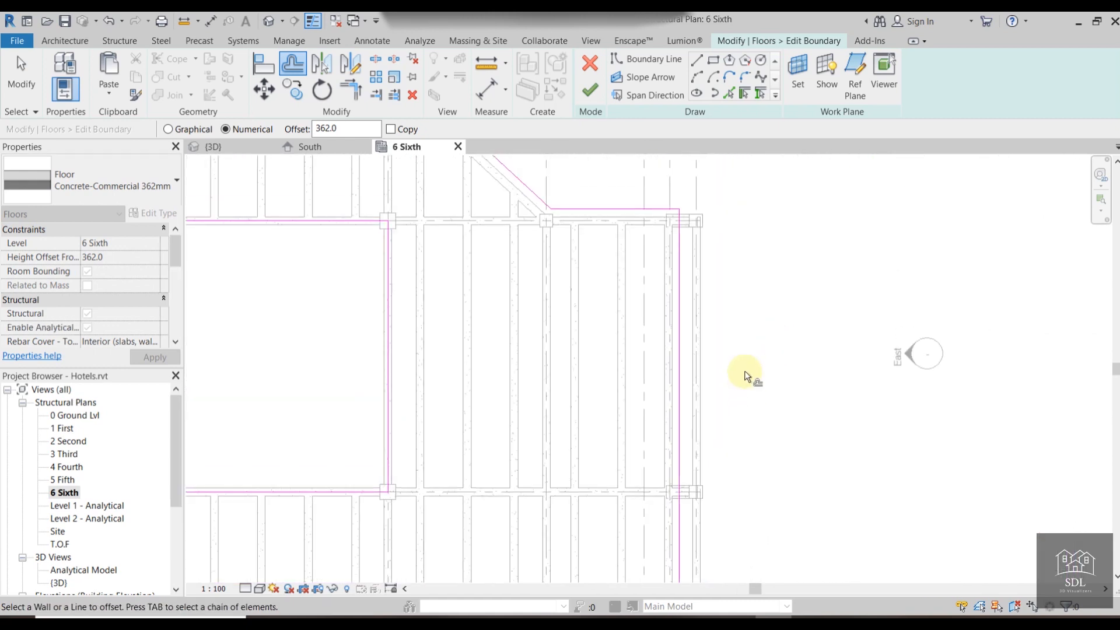
# Move the east edge of the level 6 floor boundary outward to grid 9.
pyautogui.press('Escape')
pyautogui.click(680, 346)
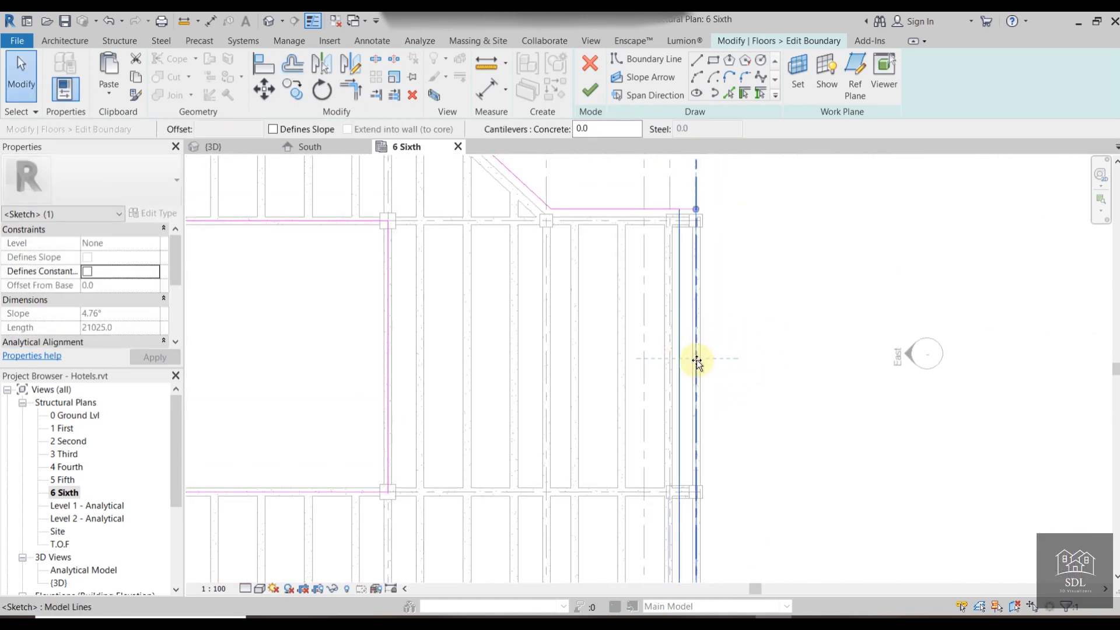
pyautogui.moveTo(750, 313)
pyautogui.mouseDown(button='middle')
pyautogui.moveTo(763, 322)
pyautogui.moveTo(740, 348)
pyautogui.mouseUp(button='middle')
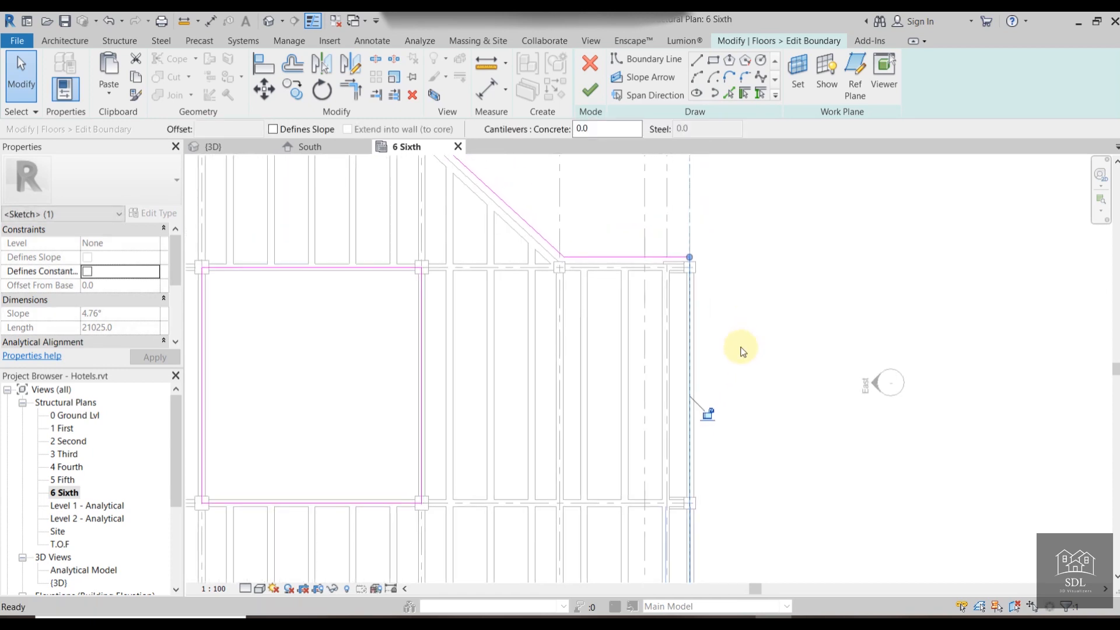
pyautogui.click(735, 327)
pyautogui.scroll(2, 729, 318)
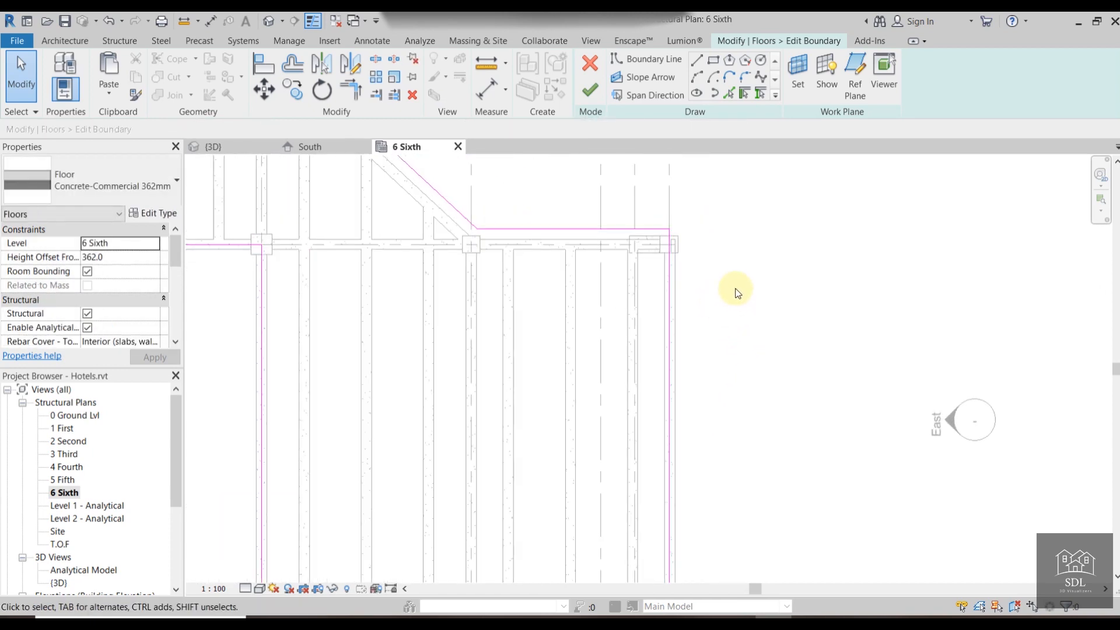
# Offset the east boundary edge 362 mm outward from grid 9 and finish the level 6 floor's boundary edit.
pyautogui.scroll(-3, 738, 292)
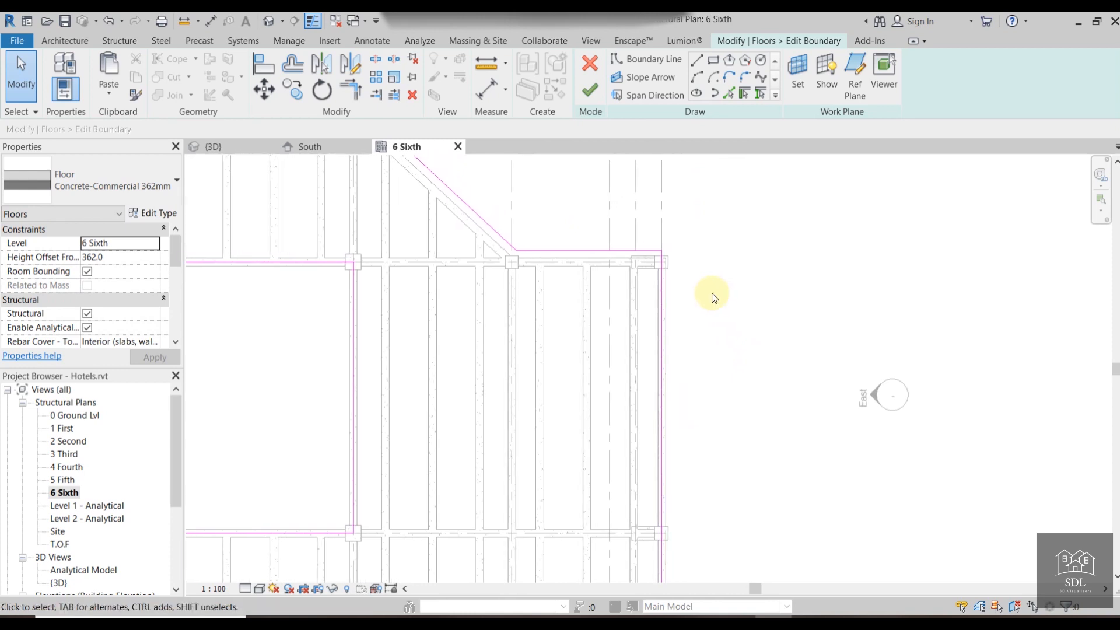
pyautogui.moveTo(713, 297); pyautogui.dragTo(791, 345, button='middle')
pyautogui.scroll(-2, 755, 400)
pyautogui.scroll(2, 753, 404)
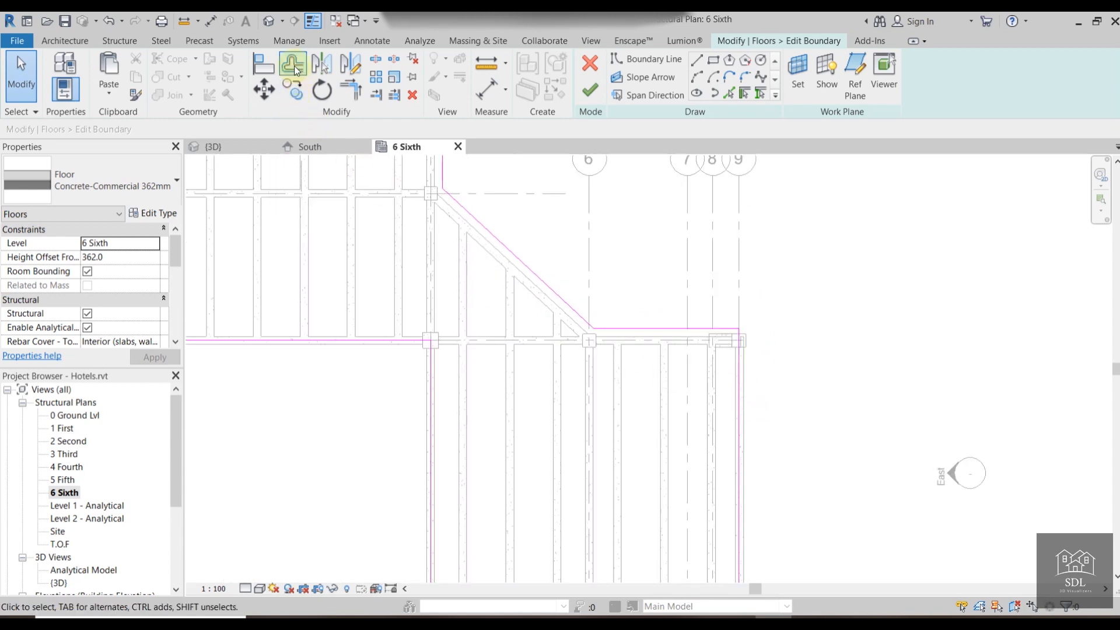
pyautogui.click(293, 66)
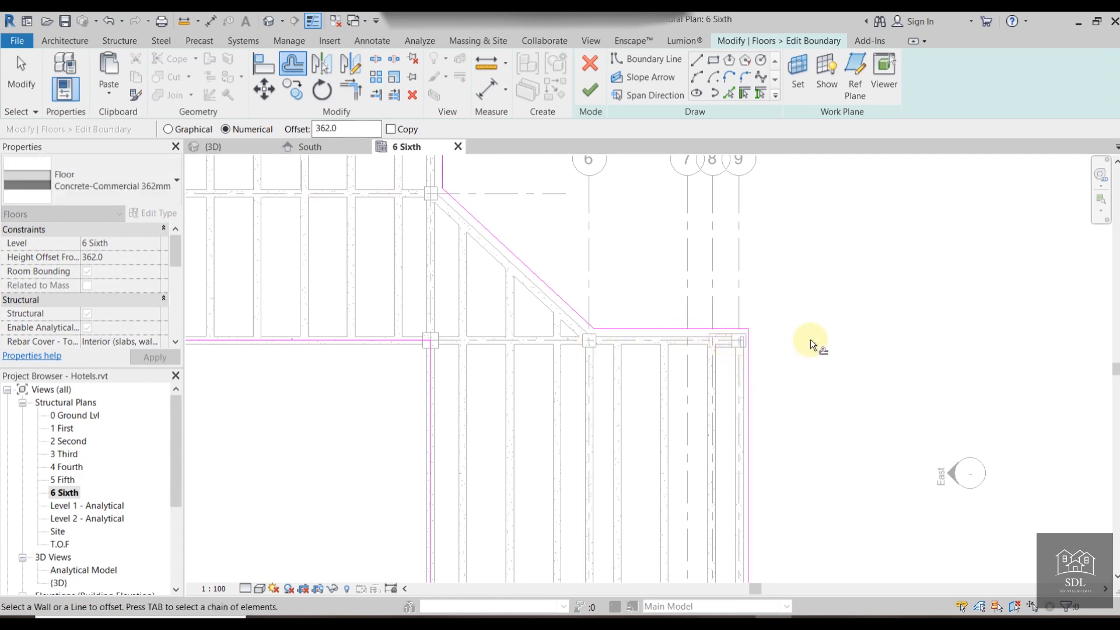
pyautogui.scroll(-6, 813, 342)
pyautogui.moveTo(827, 397); pyautogui.dragTo(958, 517, button='middle')
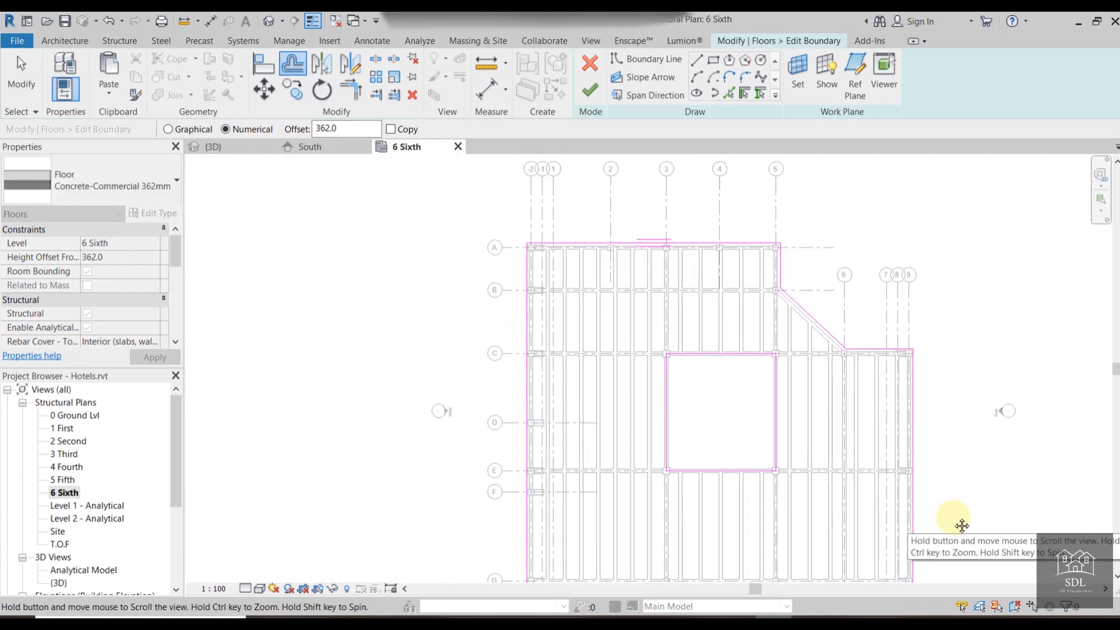
pyautogui.click(588, 86)
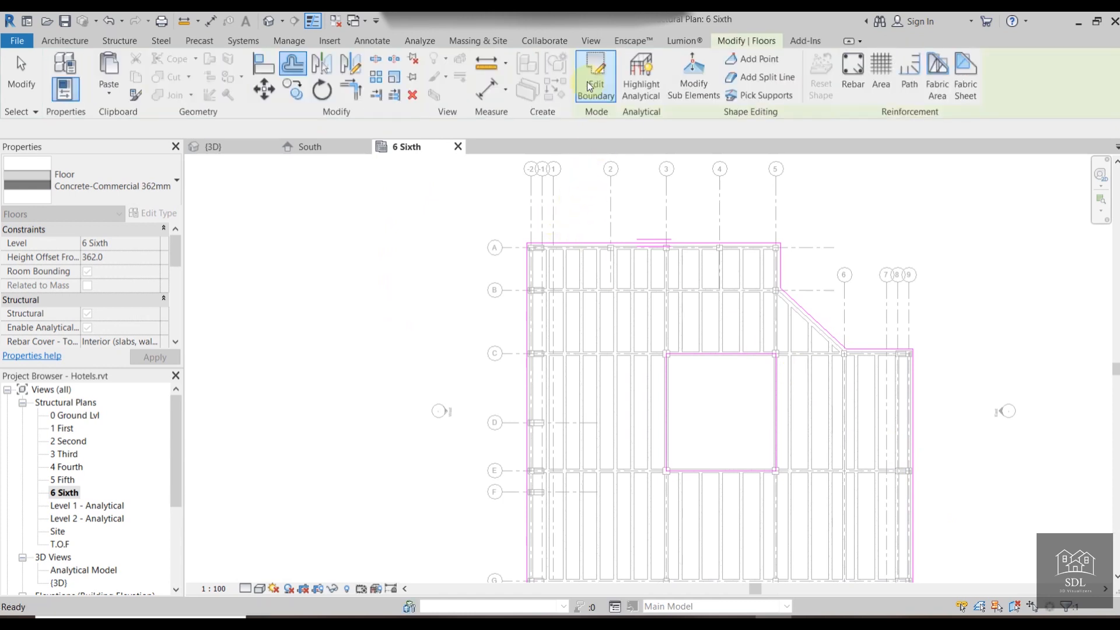
# Return to the 3D view and examine the stacked floor slabs and beams from above, from the side and from below.
pyautogui.click(237, 142)
pyautogui.click(910, 293)
pyautogui.keyDown('shift'); pyautogui.moveTo(825, 407); pyautogui.dragTo(836, 191, button='middle'); pyautogui.keyUp('shift')
pyautogui.keyDown('shift'); pyautogui.moveTo(707, 498); pyautogui.dragTo(905, 382, button='middle'); pyautogui.keyUp('shift')
pyautogui.keyDown('shift'); pyautogui.moveTo(778, 407); pyautogui.dragTo(677, 445, button='middle'); pyautogui.keyUp('shift')
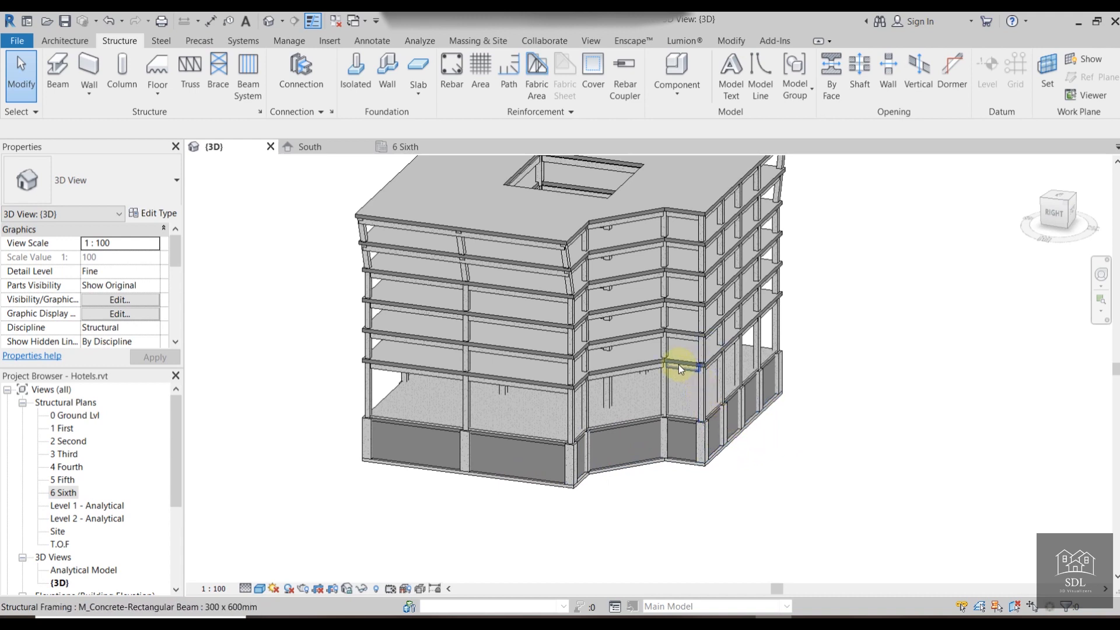
pyautogui.keyDown('shift'); pyautogui.moveTo(643, 369); pyautogui.dragTo(644, 192, button='middle'); pyautogui.keyUp('shift')
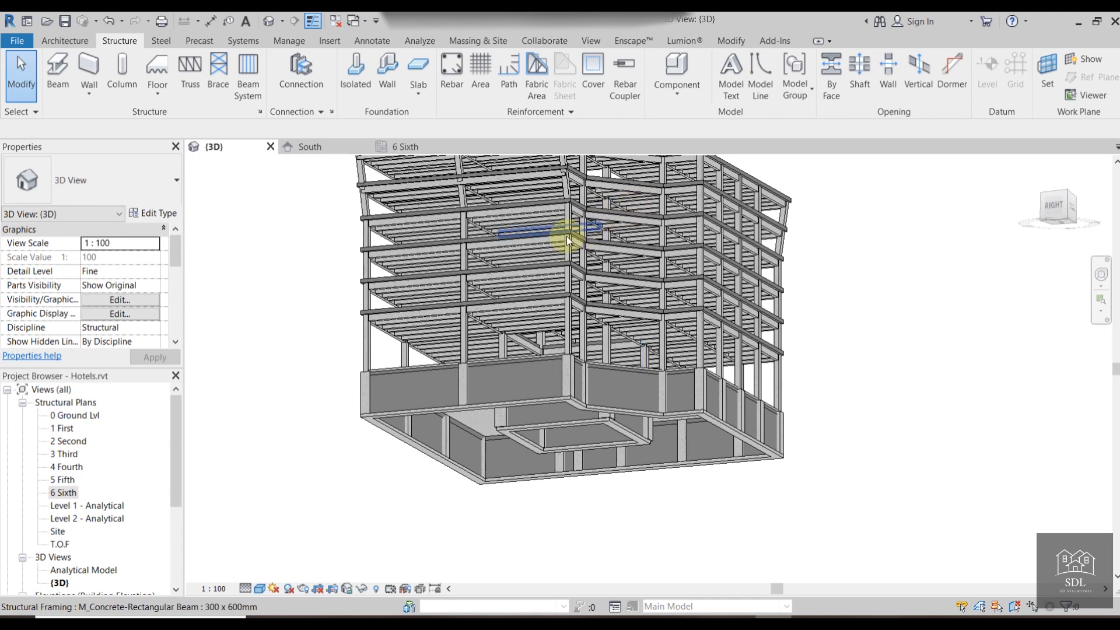
pyautogui.scroll(2, 523, 307)
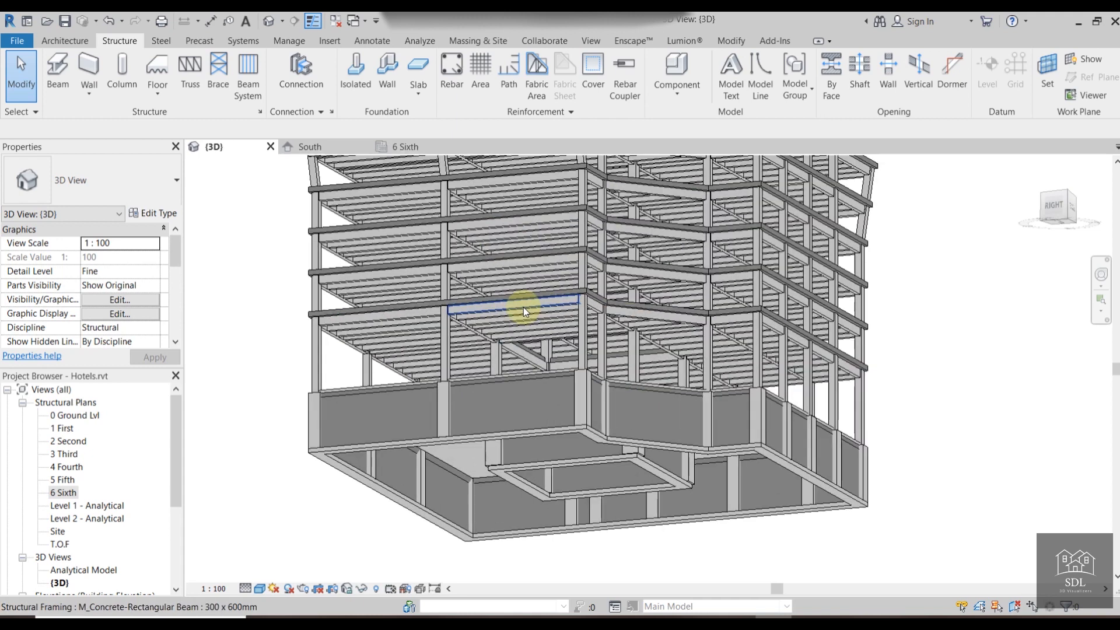
pyautogui.keyDown('shift'); pyautogui.moveTo(548, 308); pyautogui.dragTo(540, 390, button='middle'); pyautogui.keyUp('shift')
pyautogui.scroll(-4, 566, 366)
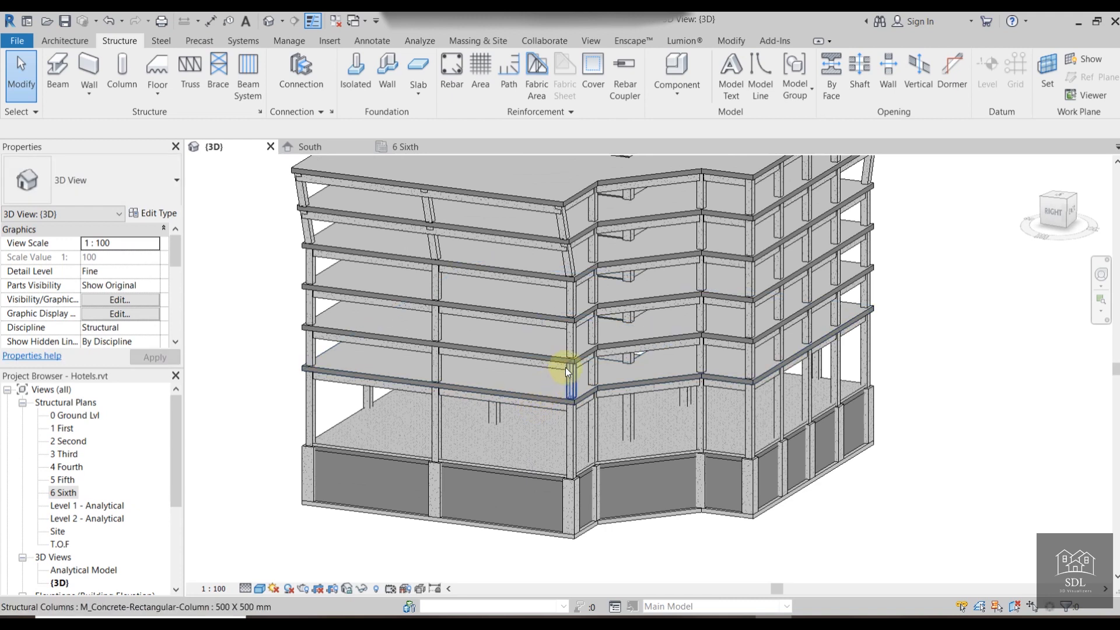
pyautogui.scroll(4, 783, 219)
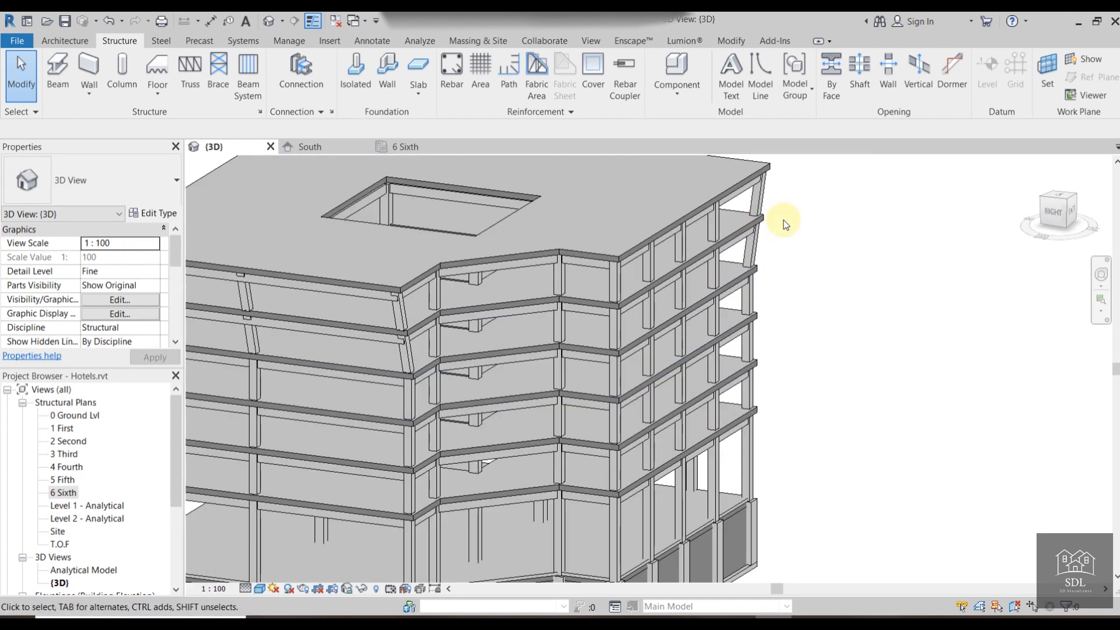
pyautogui.keyDown('ctrl'); pyautogui.moveTo(750, 277); pyautogui.dragTo(707, 302, button='middle'); pyautogui.keyUp('ctrl')
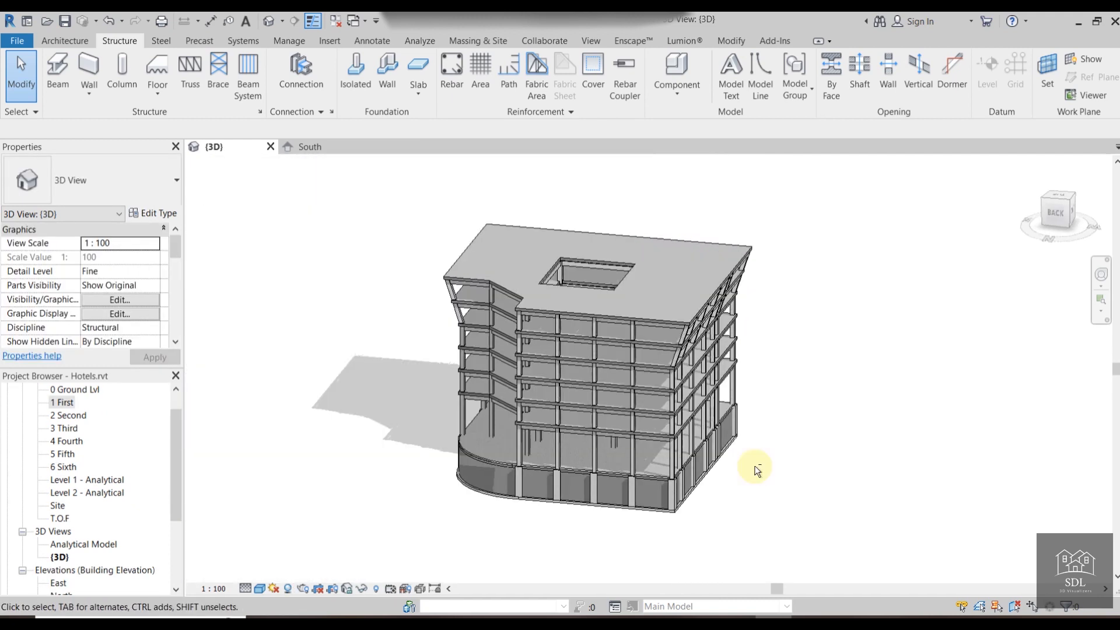
# Examine the building's curved ground-level corner and the central slab opening from several sides.
pyautogui.keyDown('shift'); pyautogui.moveTo(750, 463); pyautogui.dragTo(572, 474, button='middle'); pyautogui.keyUp('shift')
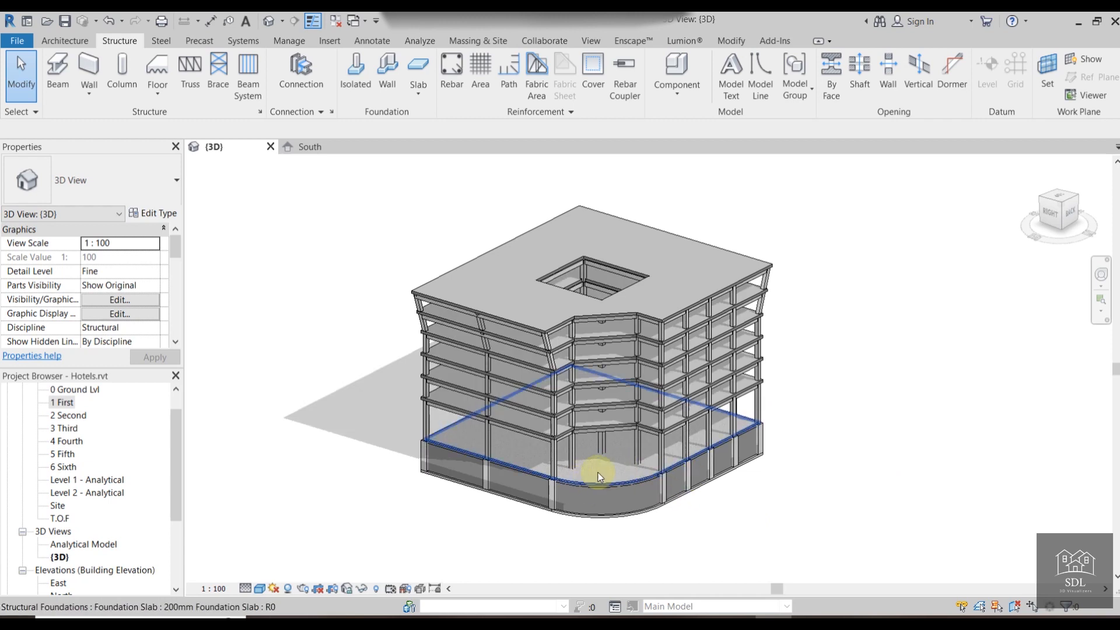
pyautogui.keyDown('shift'); pyautogui.moveTo(633, 563); pyautogui.dragTo(756, 524, button='middle'); pyautogui.keyUp('shift')
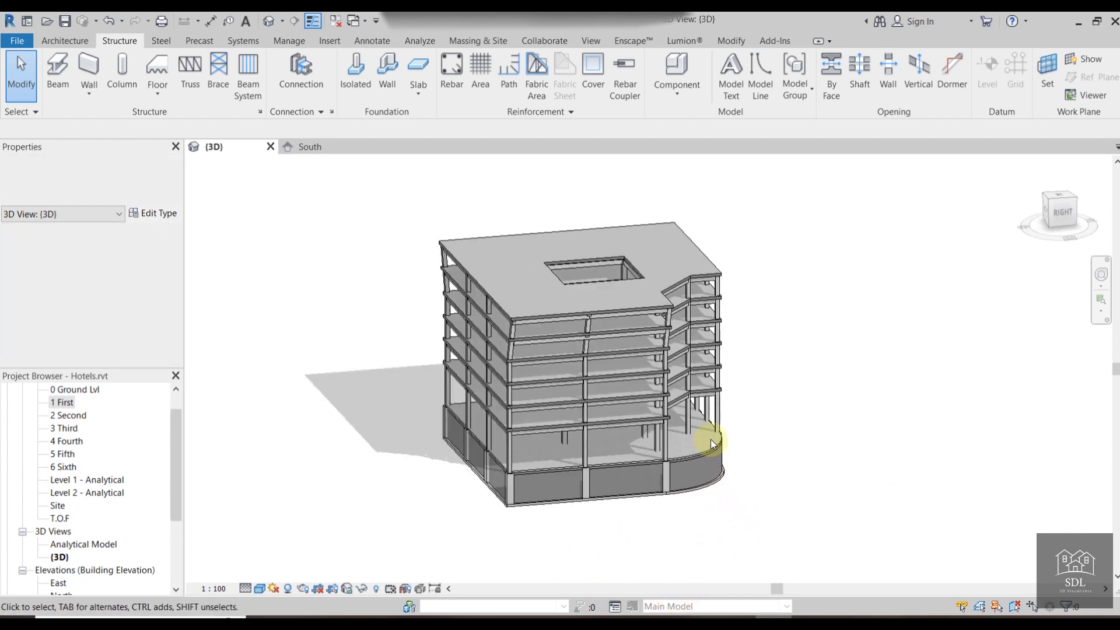
pyautogui.scroll(5, 713, 426)
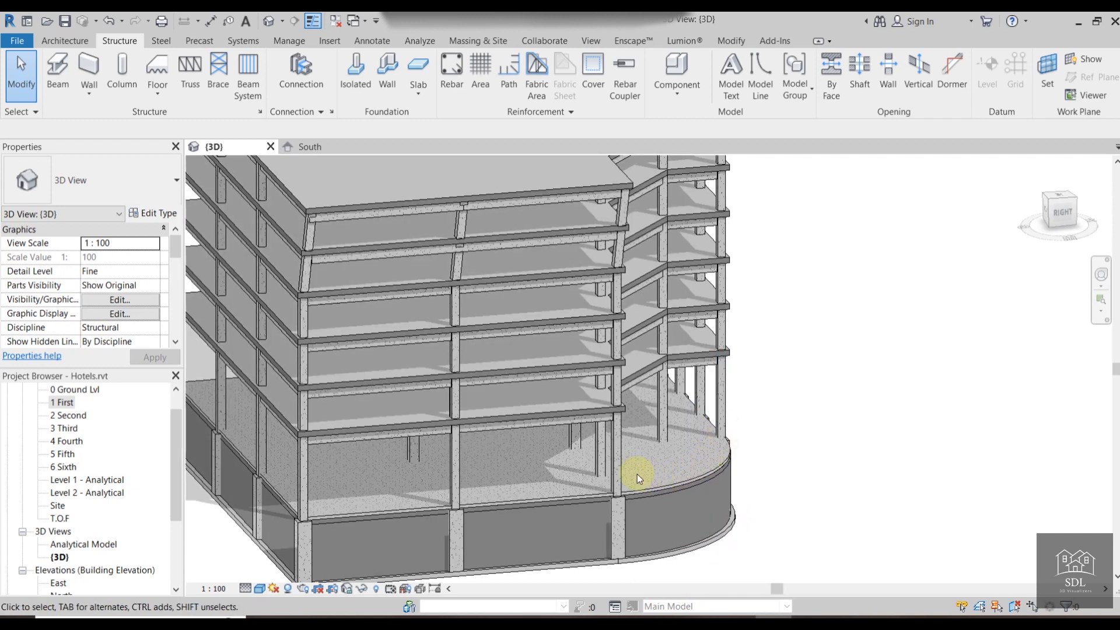
pyautogui.scroll(-5, 679, 471)
pyautogui.keyDown('shift'); pyautogui.moveTo(679, 471); pyautogui.dragTo(790, 517, button='middle'); pyautogui.keyUp('shift')
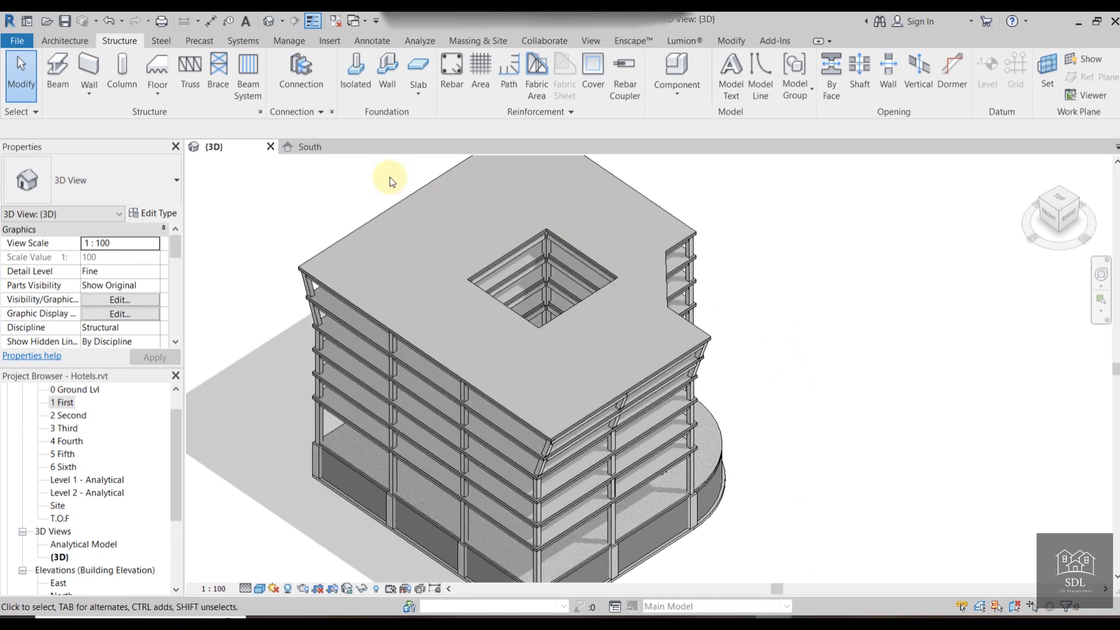
# In the 1 First structural plan, add a reference plane offset 1000 mm inward from the corner bay's west grid line.
pyautogui.doubleClick(66, 404)
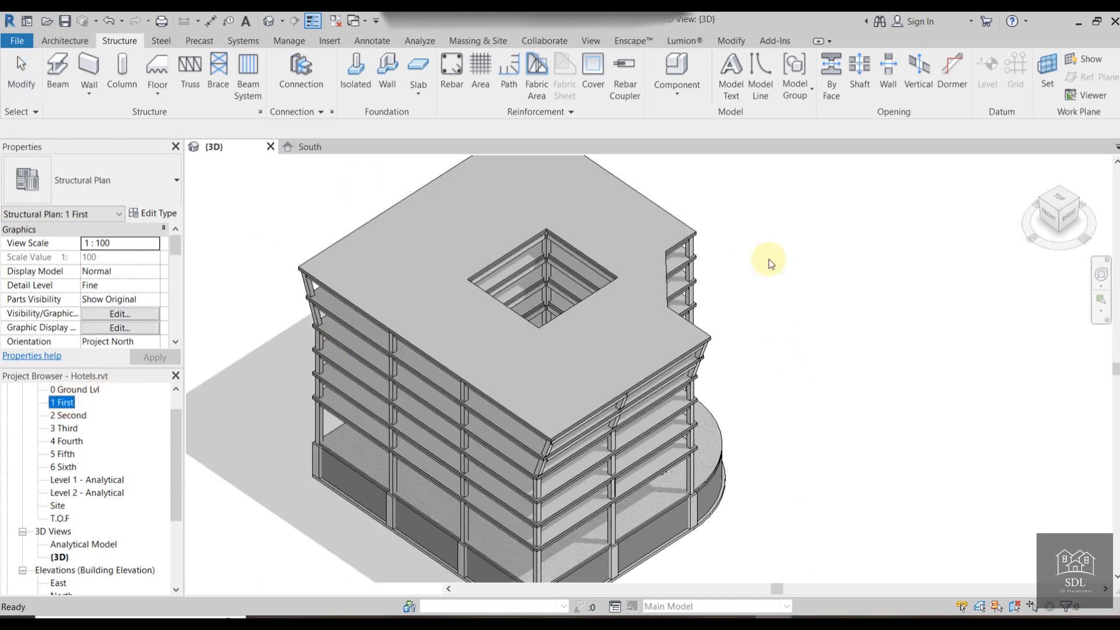
pyautogui.scroll(5, 556, 270)
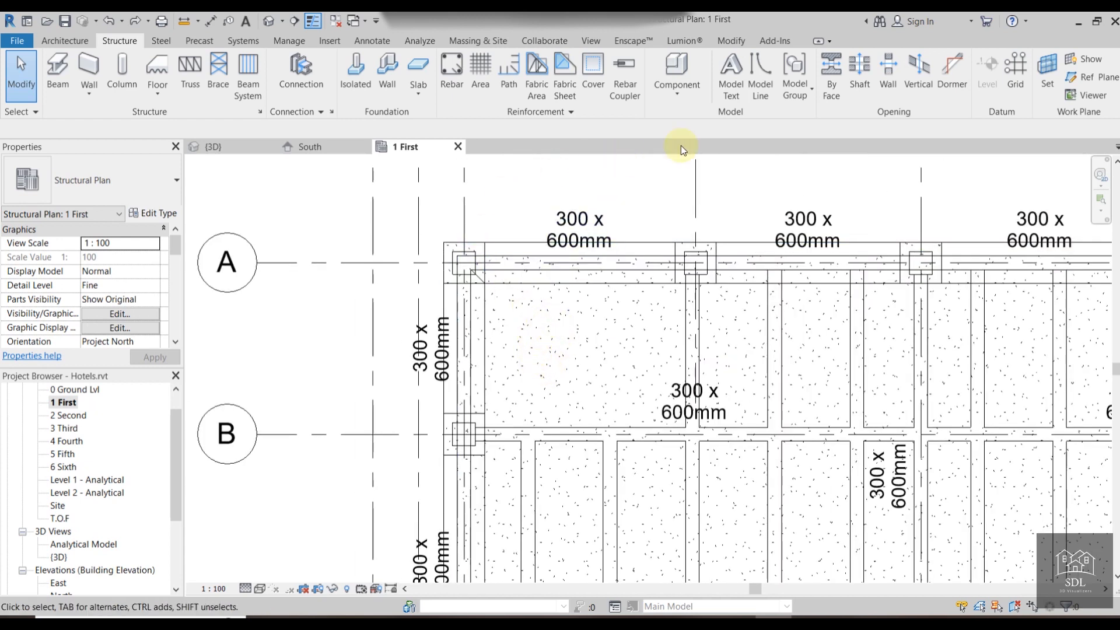
pyautogui.click(1072, 78)
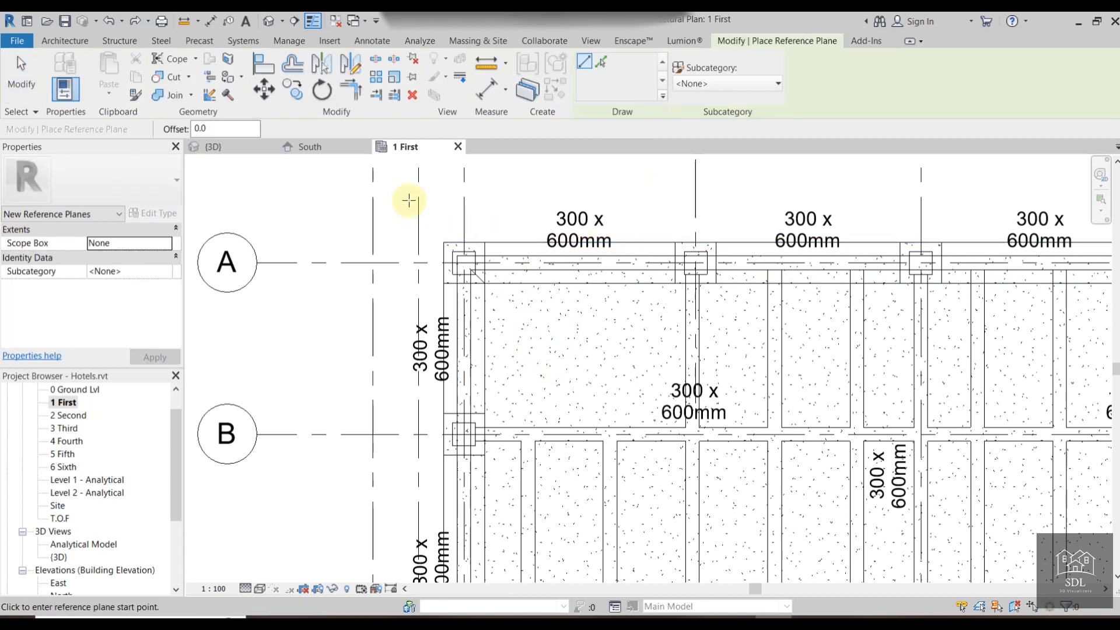
pyautogui.click(602, 62)
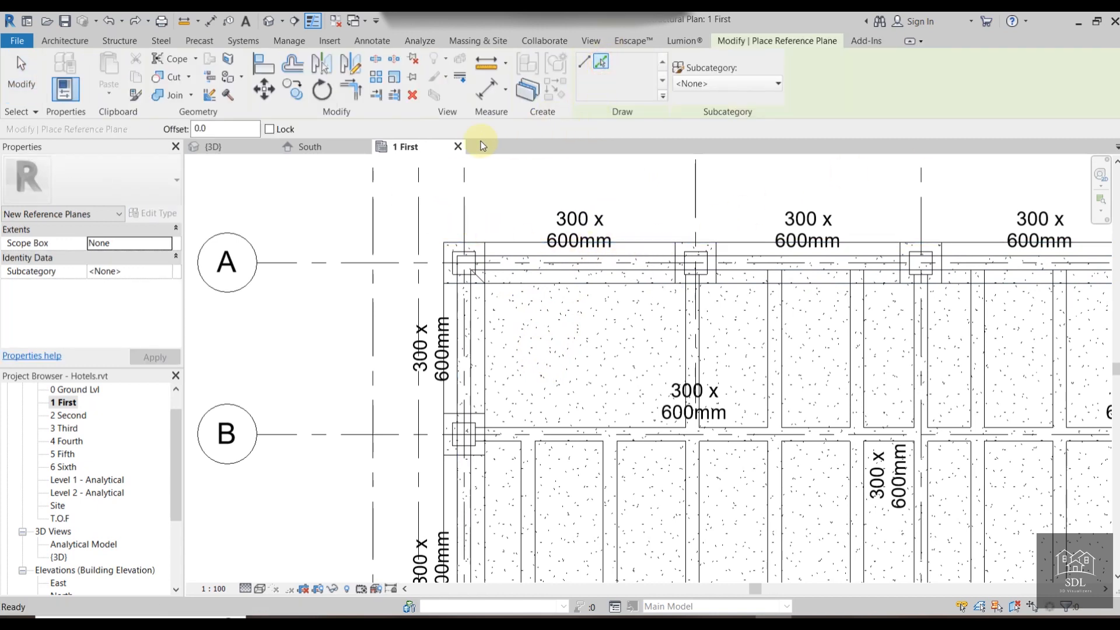
pyautogui.click(227, 128)
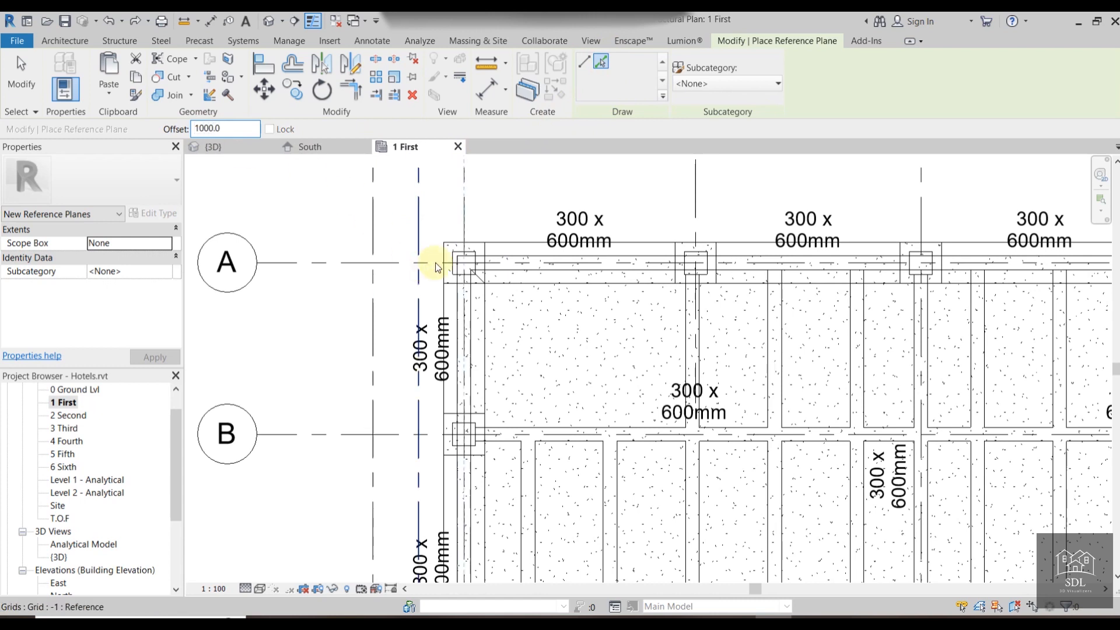
pyautogui.click(466, 218)
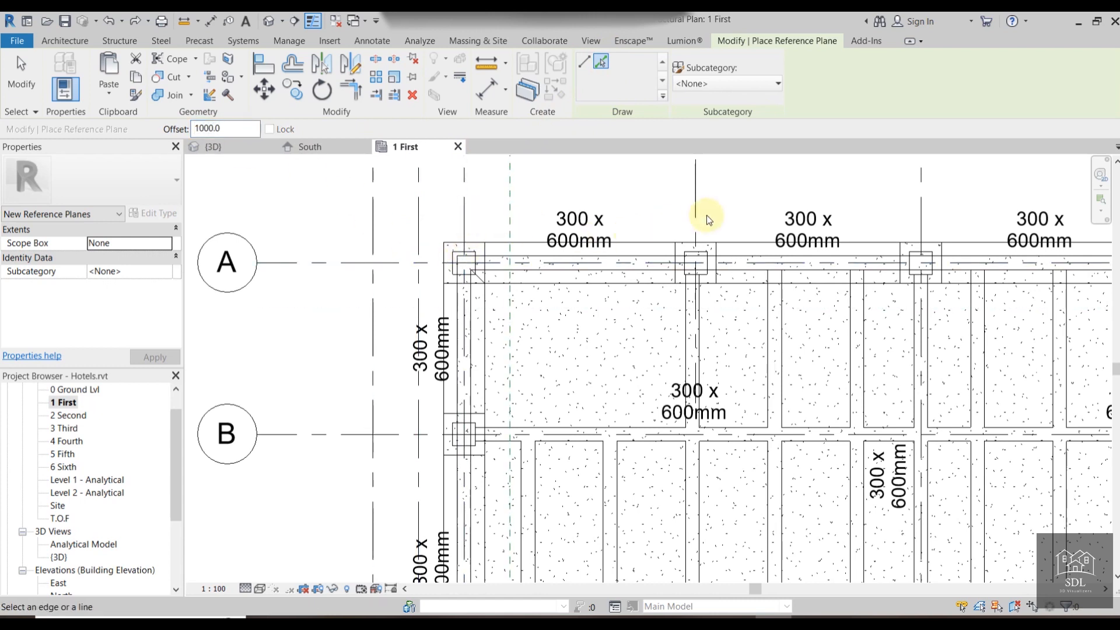
# Add reference planes offset 1000 mm into the corner bay from grids A, B and 2.
pyautogui.click(355, 265)
pyautogui.click(361, 433)
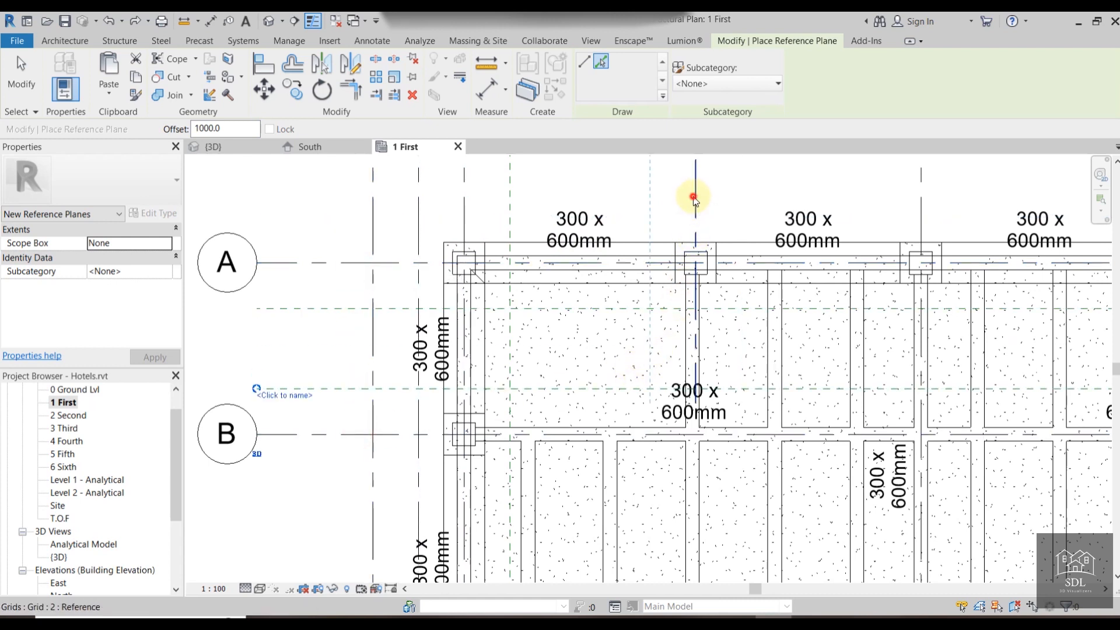
pyautogui.click(695, 198)
pyautogui.press('Escape')
pyautogui.press('Escape')
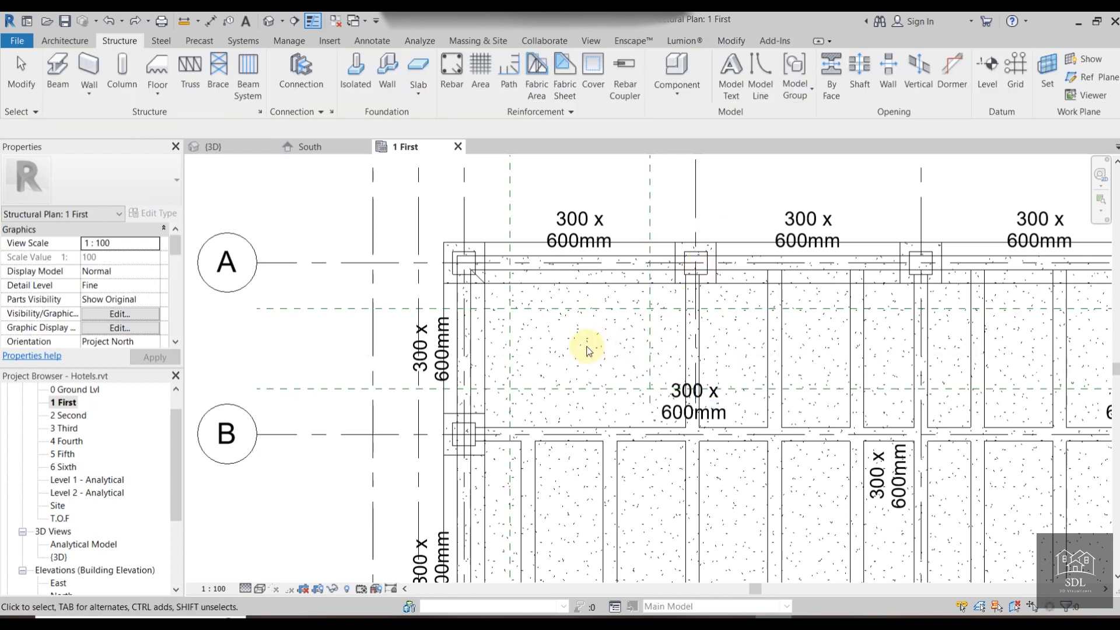
# Dimension the spacing between the two vertical and between the two horizontal reference planes in the corner bay.
pyautogui.click(213, 22)
pyautogui.click(510, 339)
pyautogui.click(651, 339)
pyautogui.click(662, 348)
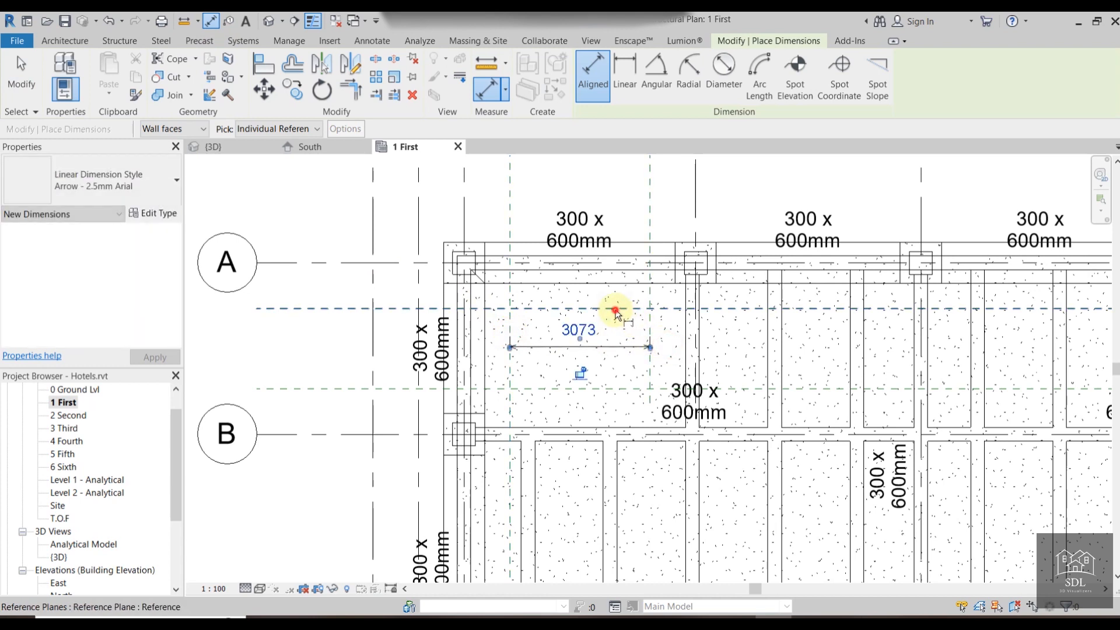
pyautogui.click(616, 309)
pyautogui.click(618, 388)
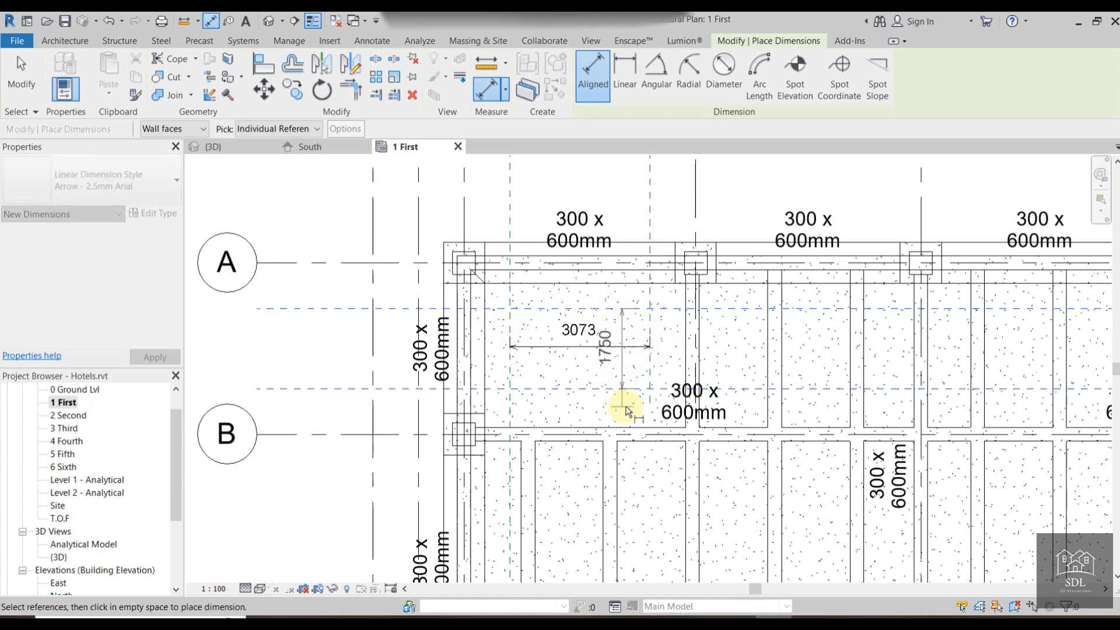
pyautogui.click(630, 410)
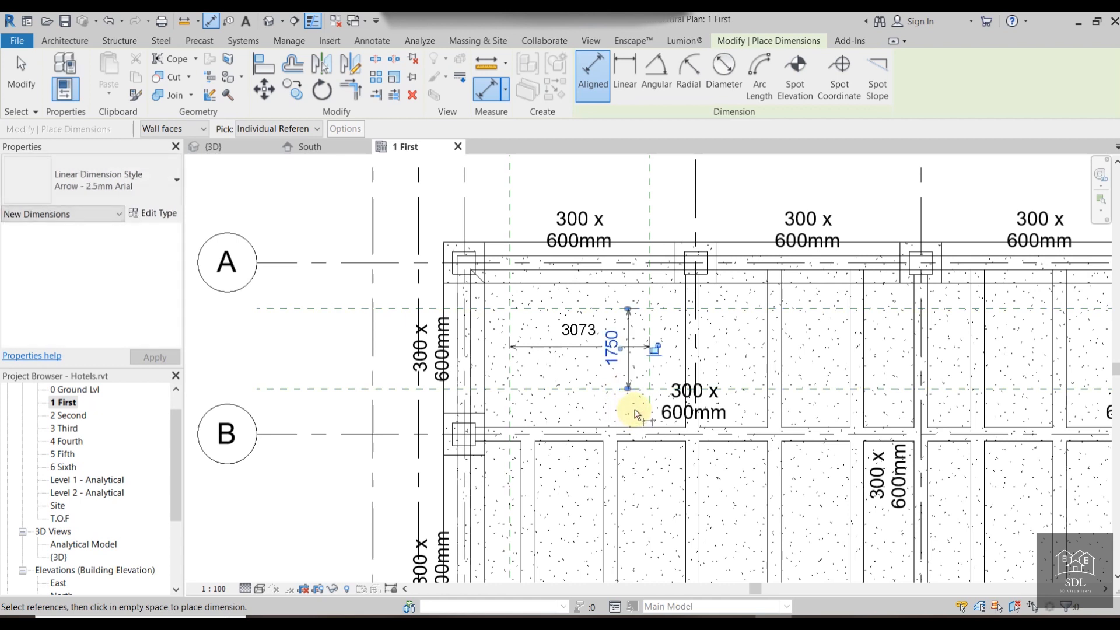
pyautogui.press('Escape')
pyautogui.press('Escape')
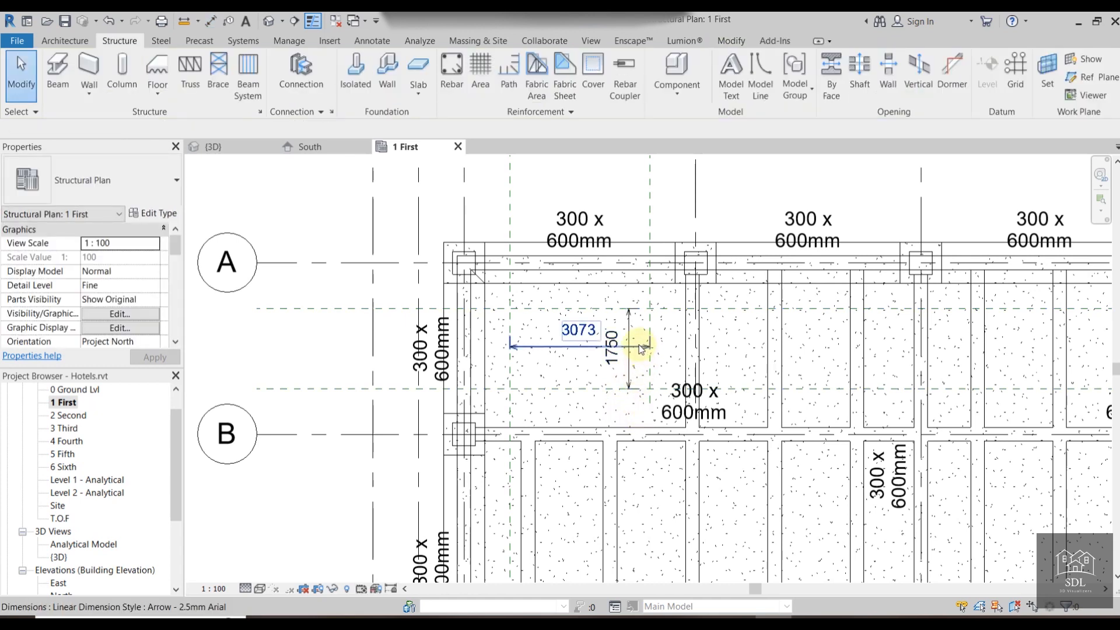
# Delete both dimensions between the corner bay's reference planes.
pyautogui.click(639, 345)
pyautogui.press('Delete')
pyautogui.click(635, 345)
pyautogui.press('Delete')
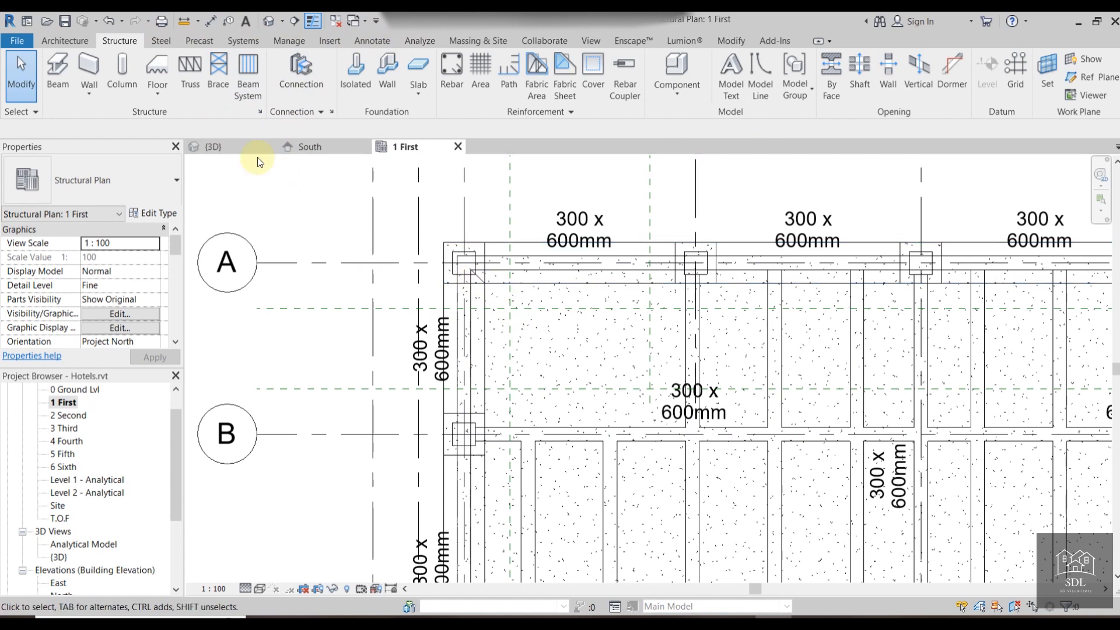
# Draw a rectangle of Generic - 300mm structural walls with their interior faces along the four reference planes, up to level 2 Second.
pyautogui.click(102, 90)
pyautogui.click(52, 115)
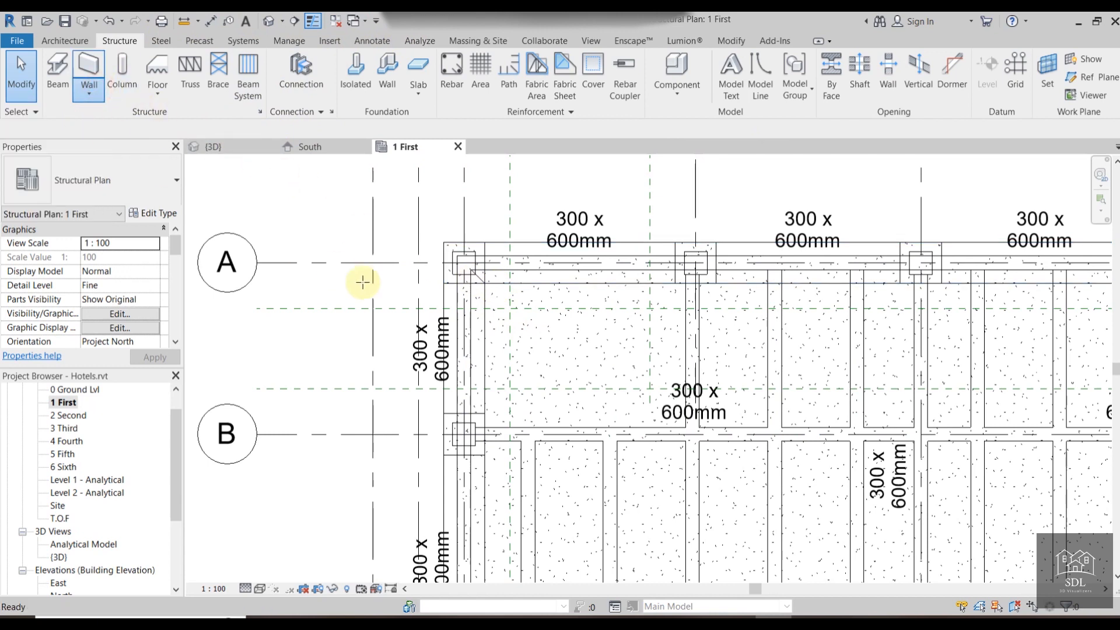
pyautogui.click(511, 302)
pyautogui.click(601, 61)
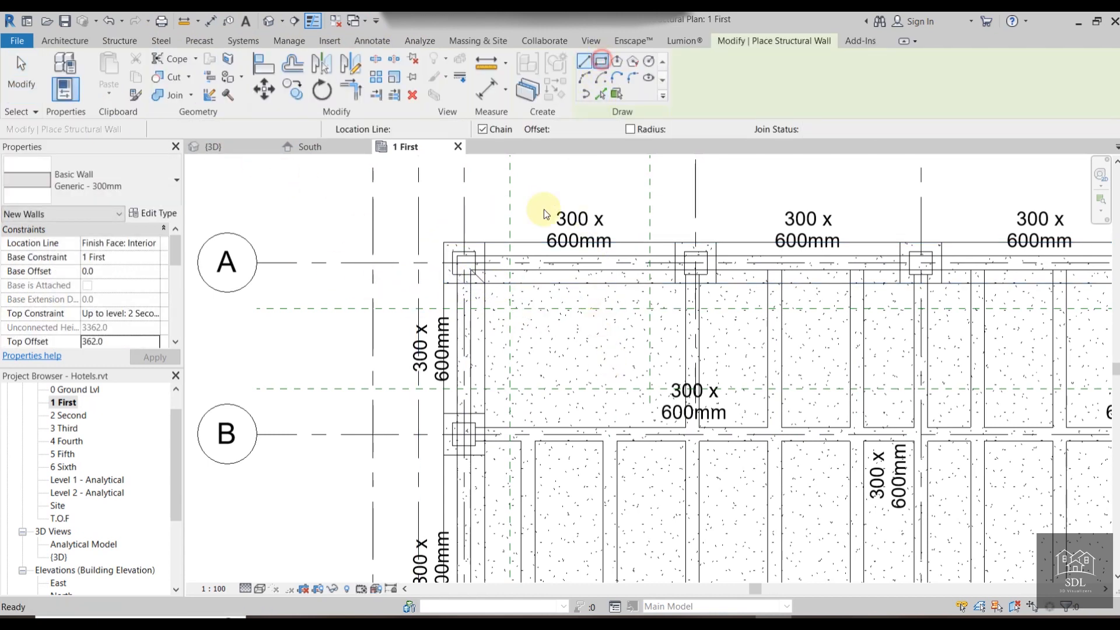
pyautogui.click(510, 308)
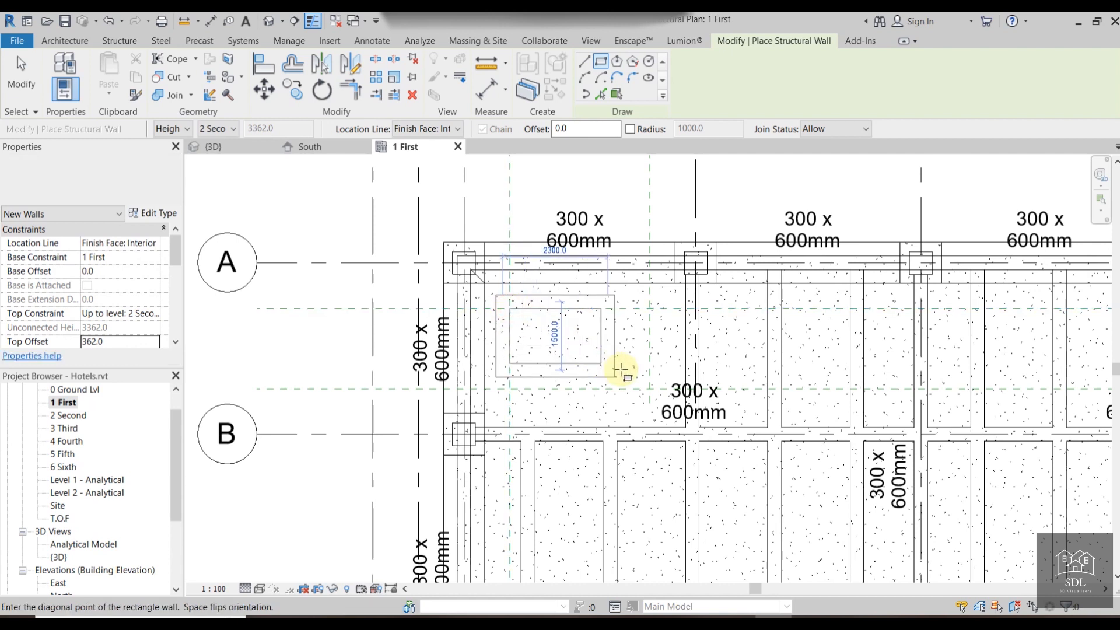
pyautogui.click(650, 388)
pyautogui.press('Escape')
pyautogui.press('Escape')
# Select the chain of four shaft walls and set their top constraint to level 6 Sixth.
pyautogui.press('Tab')
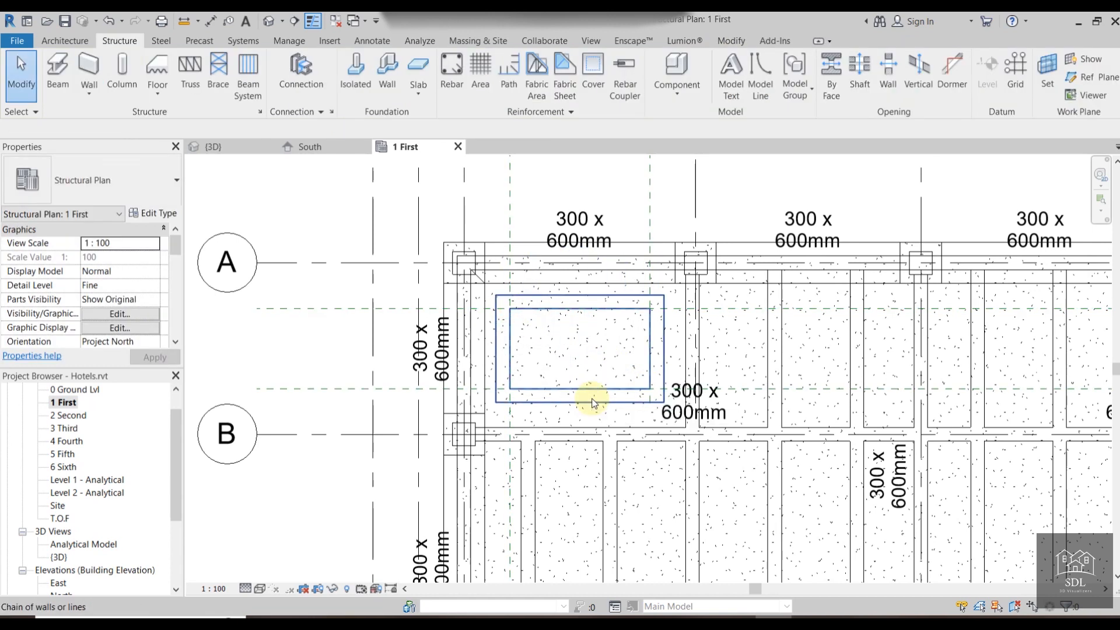
pyautogui.click(589, 400)
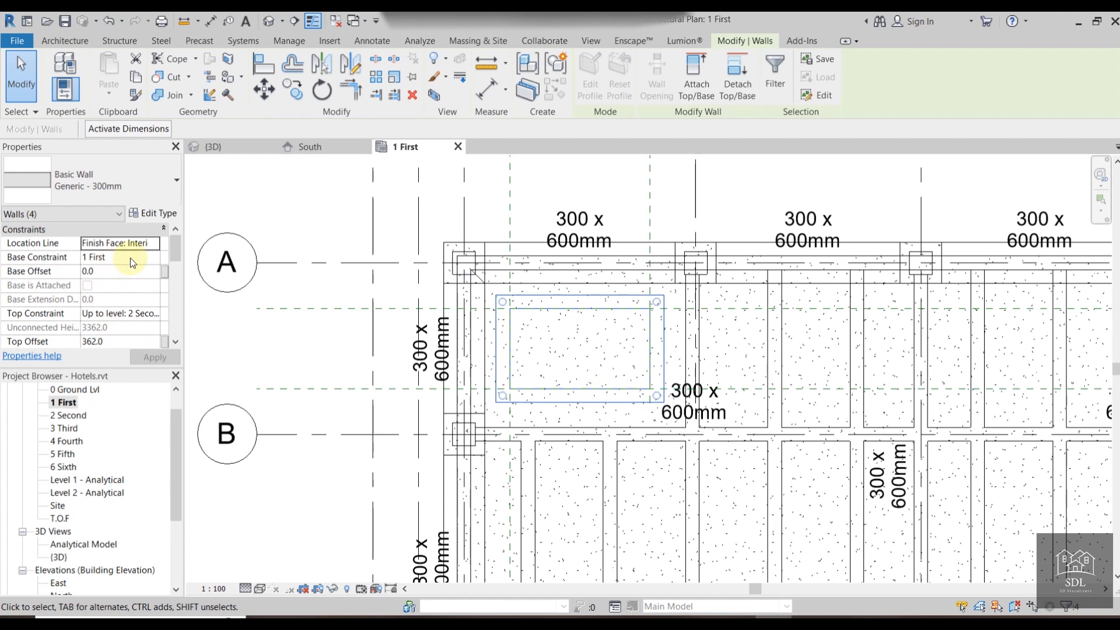
pyautogui.click(154, 313)
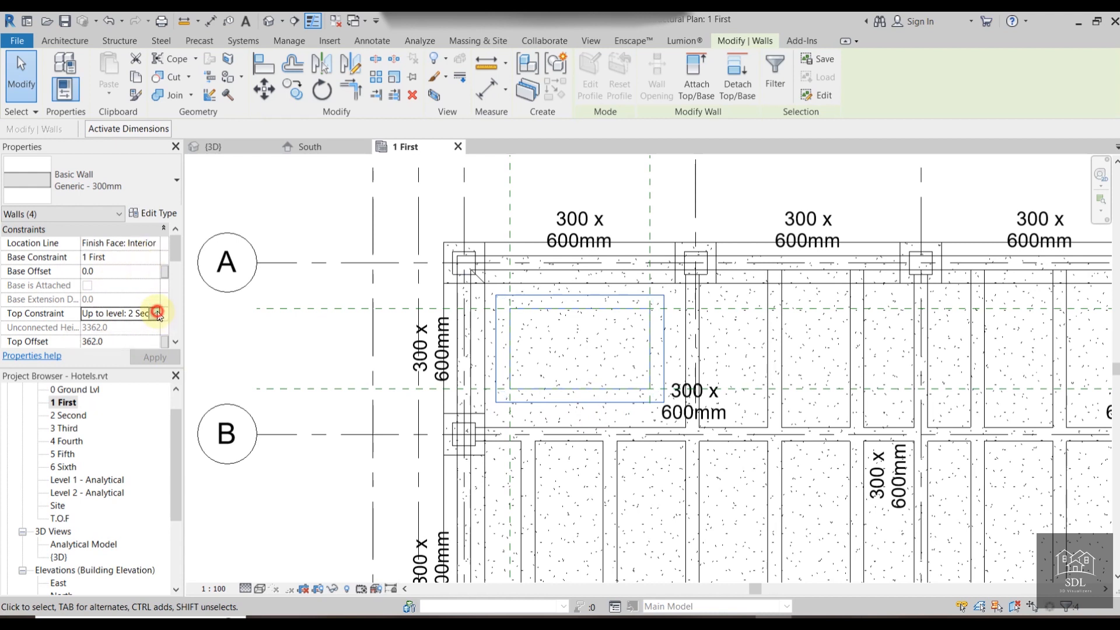
pyautogui.click(153, 314)
pyautogui.scroll(-1, 144, 388)
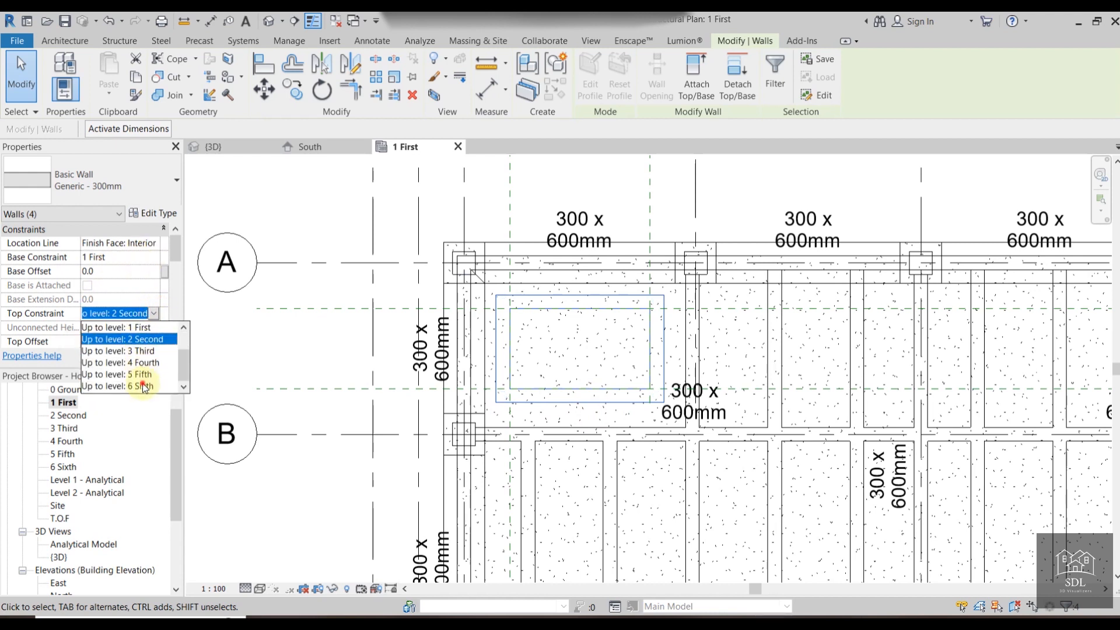
pyautogui.click(145, 386)
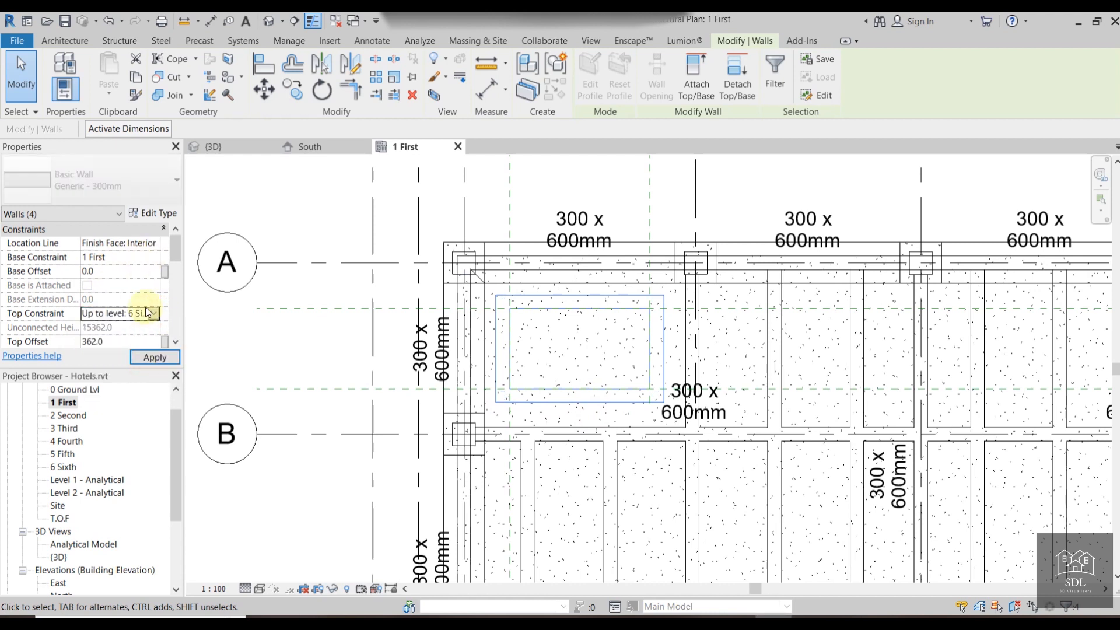
# Set the four shaft walls' base constraint to T.O.F and apply the change.
pyautogui.click(155, 261)
pyautogui.click(154, 260)
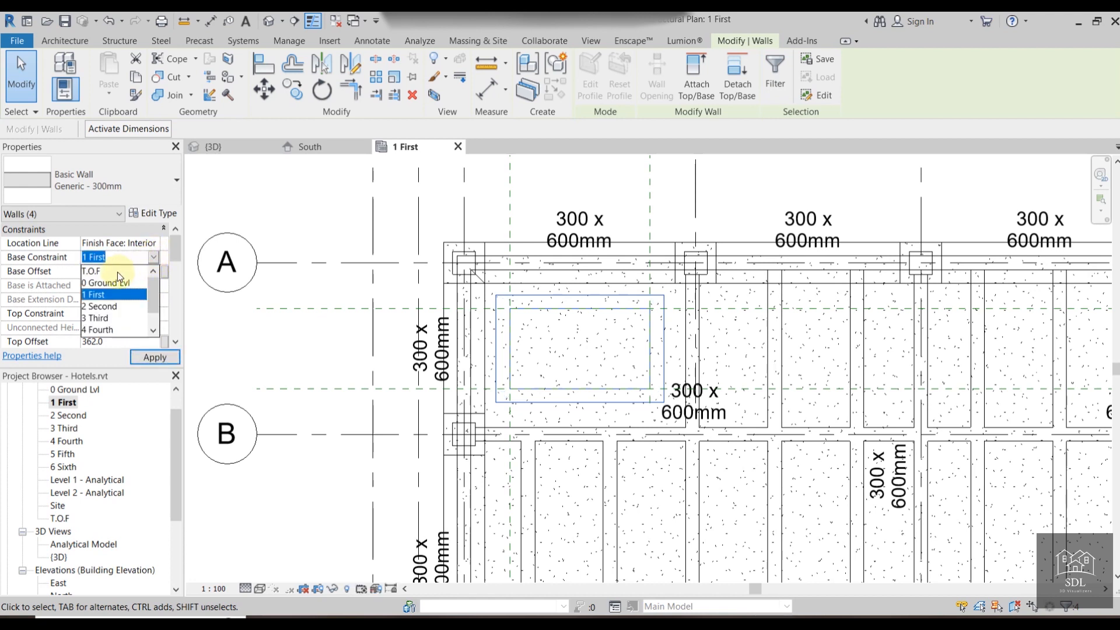
pyautogui.click(117, 271)
pyautogui.click(177, 255)
pyautogui.click(170, 362)
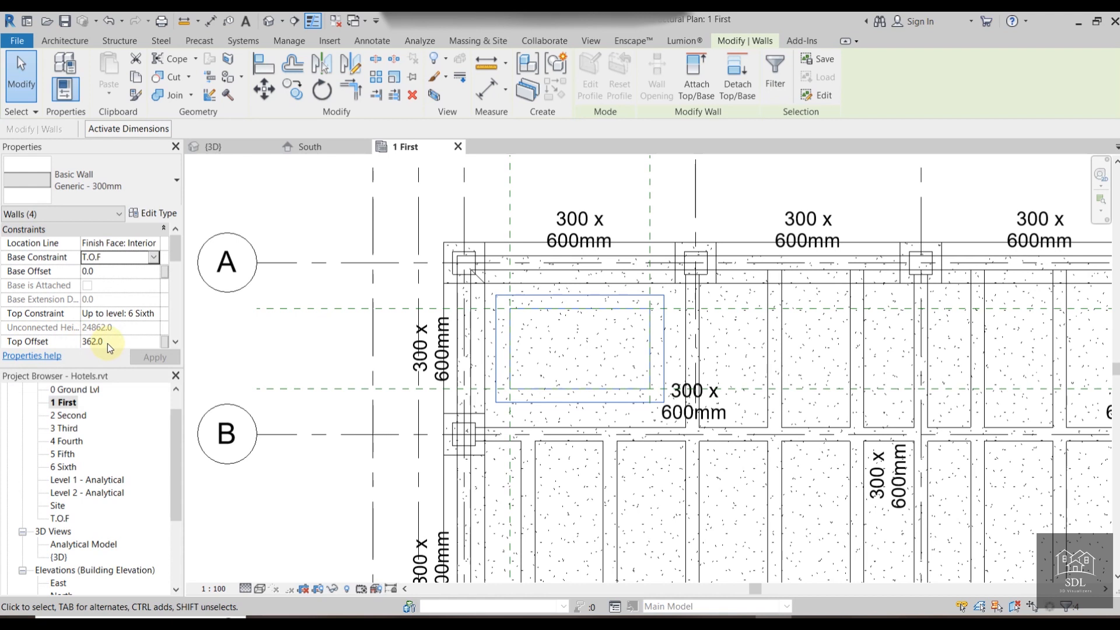
pyautogui.scroll(-3, 107, 343)
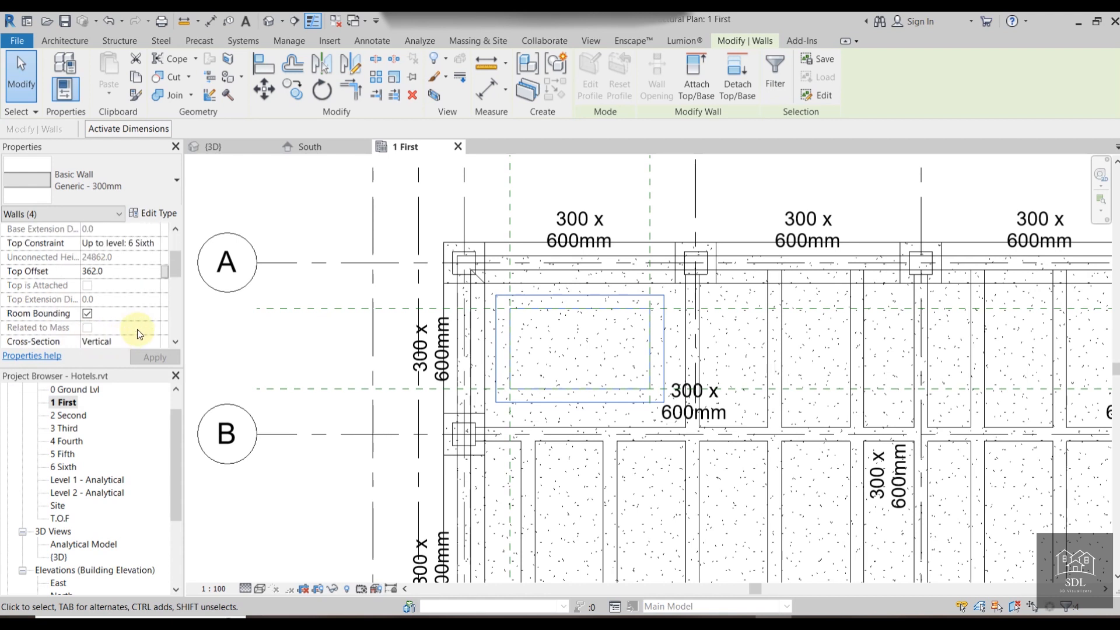
pyautogui.click(306, 193)
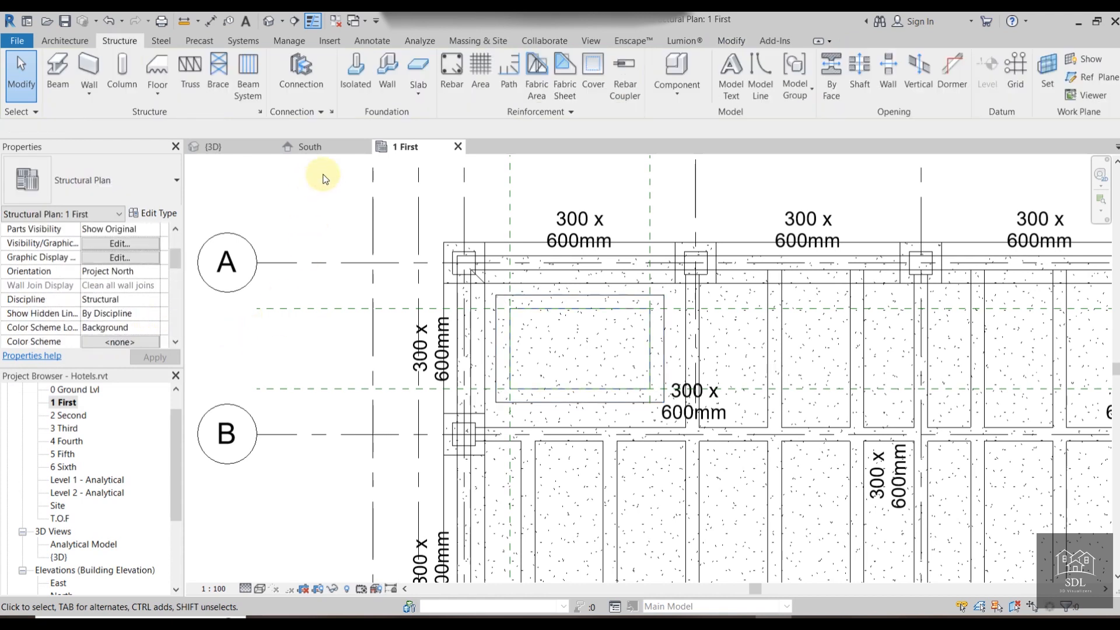
# Switch to the 3D view and examine the full-height shaft walls from the side and from below.
pyautogui.click(237, 149)
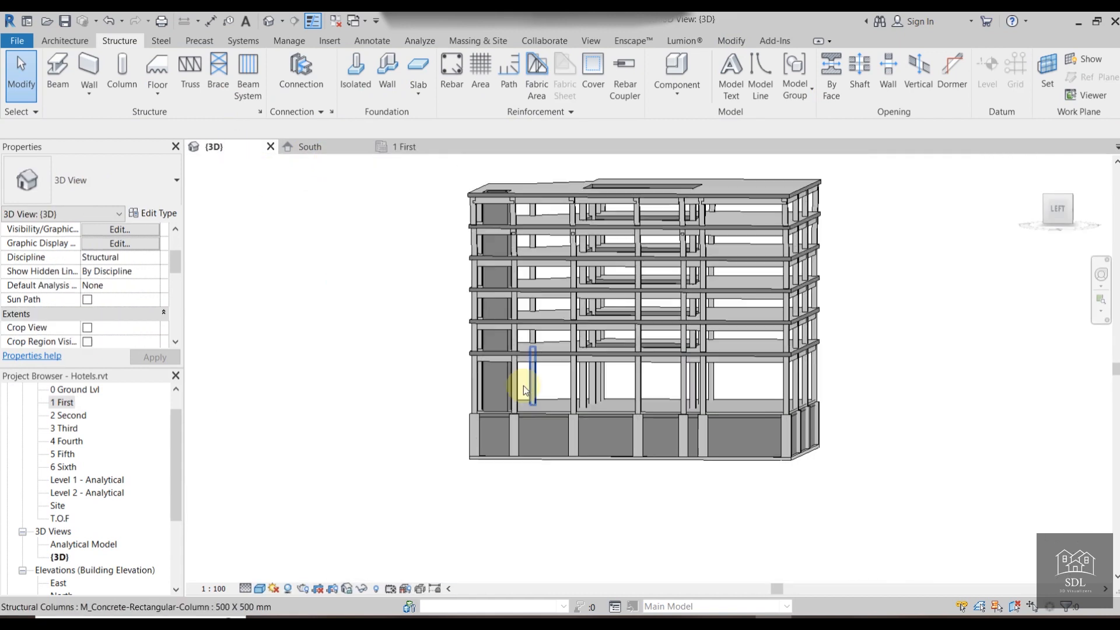
pyautogui.keyDown('shift'); pyautogui.moveTo(523, 386); pyautogui.dragTo(595, 310, button='middle'); pyautogui.keyUp('shift')
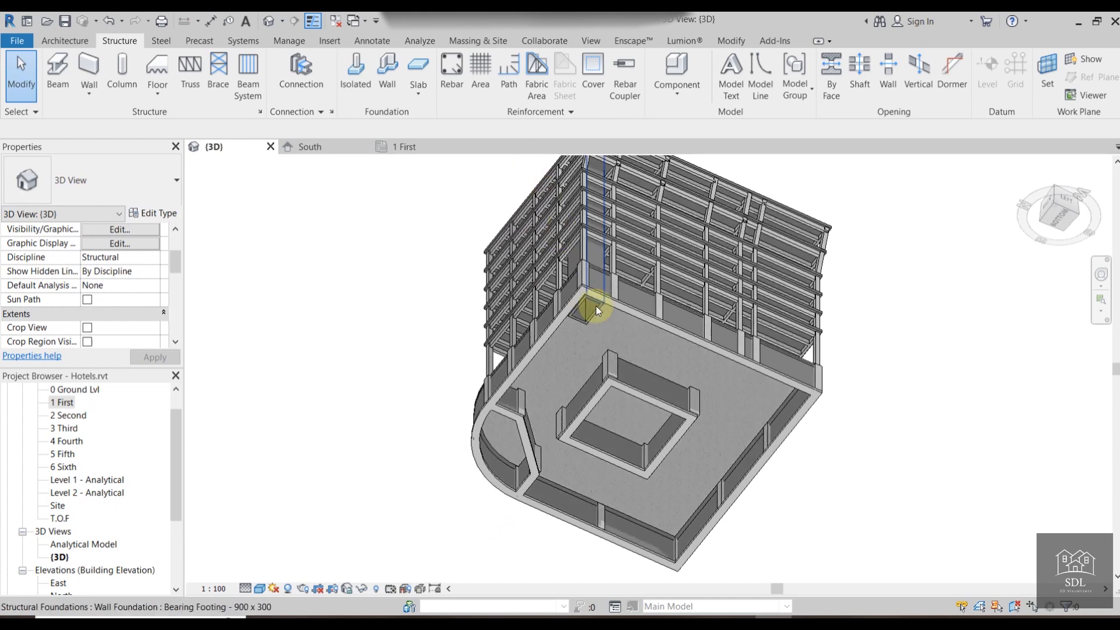
pyautogui.moveTo(580, 355)
pyautogui.keyDown('shift'); pyautogui.mouseDown(button='middle')
pyautogui.moveTo(618, 518)
pyautogui.moveTo(602, 548)
pyautogui.moveTo(570, 545)
pyautogui.moveTo(576, 449)
pyautogui.moveTo(463, 208)
pyautogui.moveTo(463, 295)
pyautogui.moveTo(544, 558)
pyautogui.mouseUp(button='middle'); pyautogui.keyUp('shift')
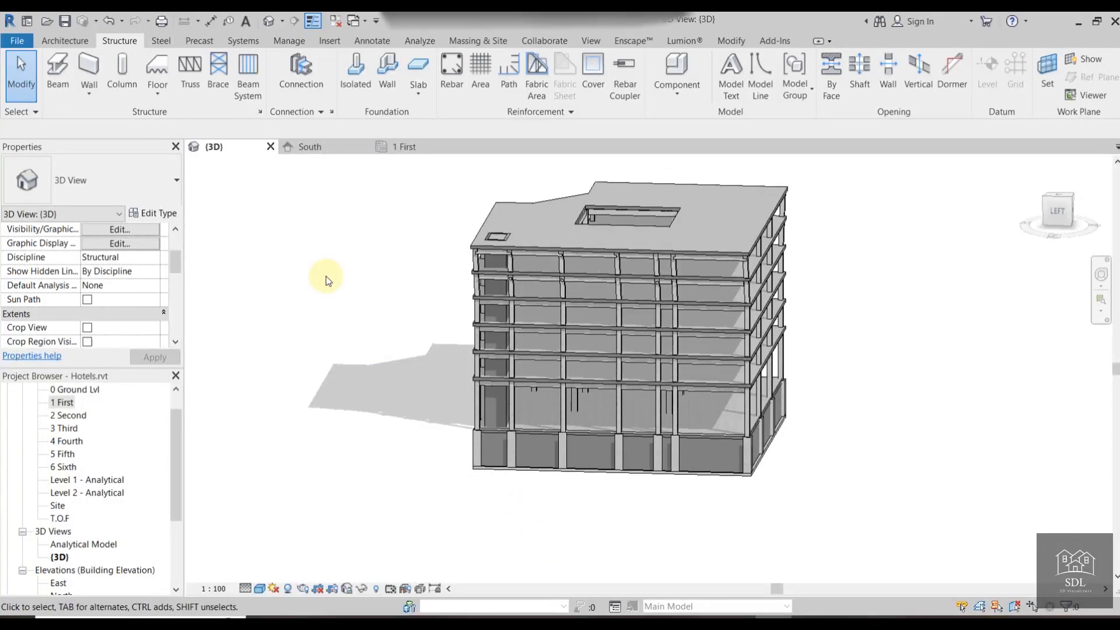
# Open the T.O.F structural plan at the shaft walls in the corner bay.
pyautogui.click(422, 146)
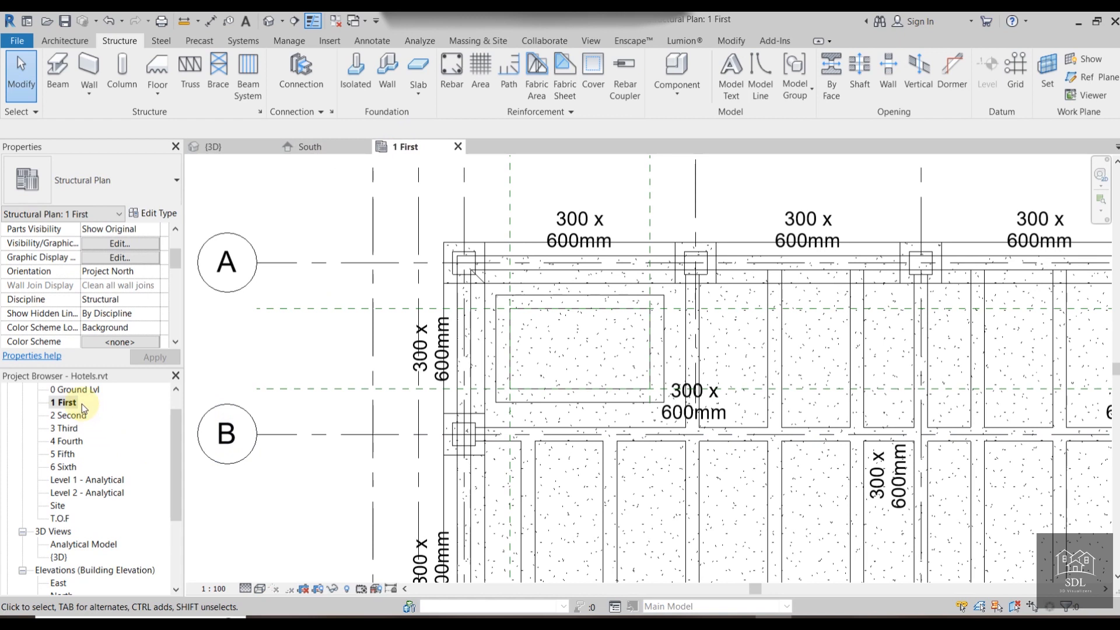
pyautogui.doubleClick(59, 519)
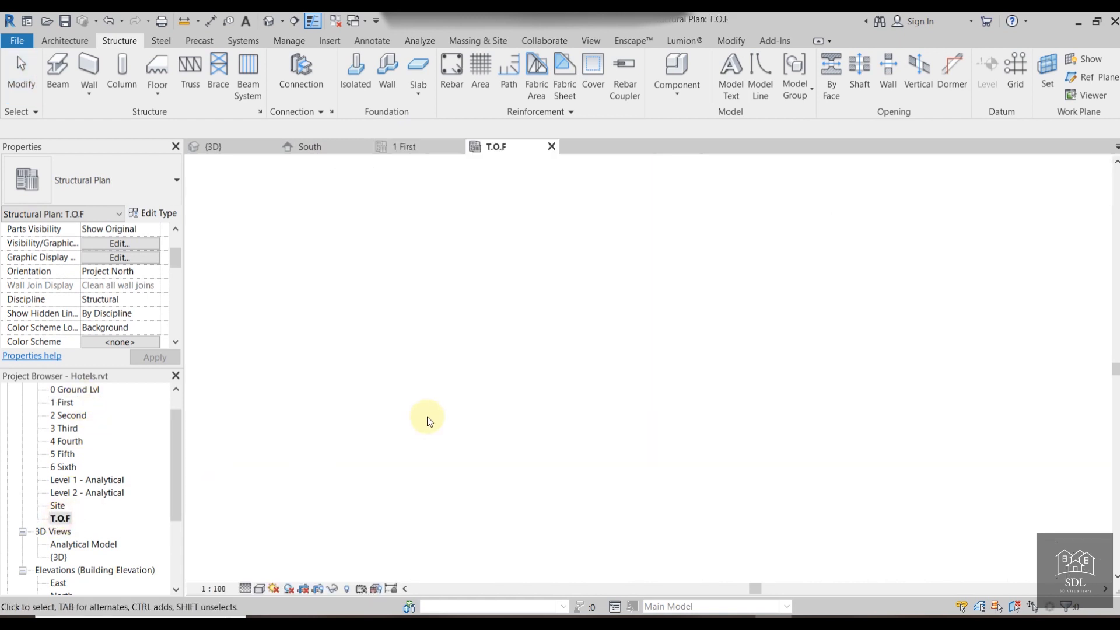
pyautogui.scroll(3, 564, 348)
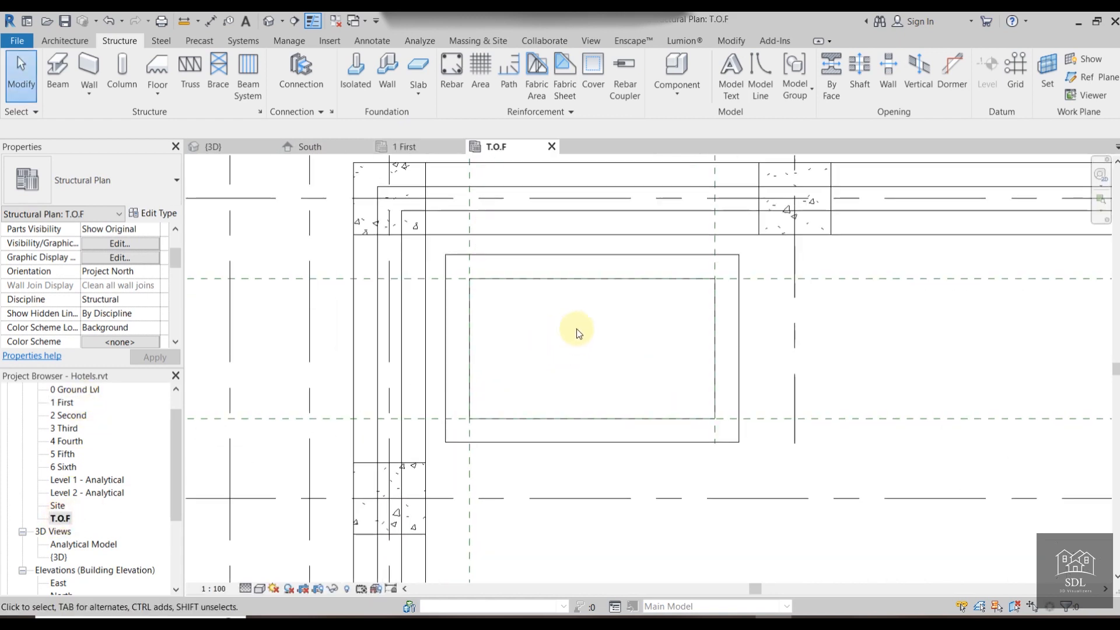
# Create a 150mm Foundation Slab under the shaft from a rectangle offset 500 mm outward from the walls' outer corners.
pyautogui.click(417, 95)
pyautogui.click(396, 117)
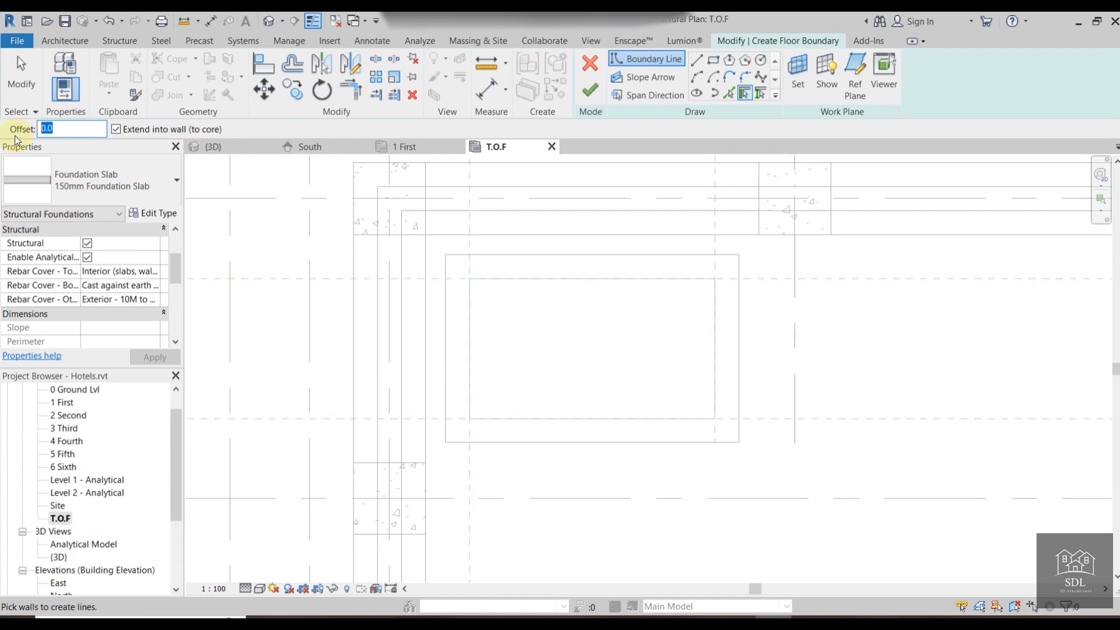
pyautogui.write('500')
pyautogui.click(712, 60)
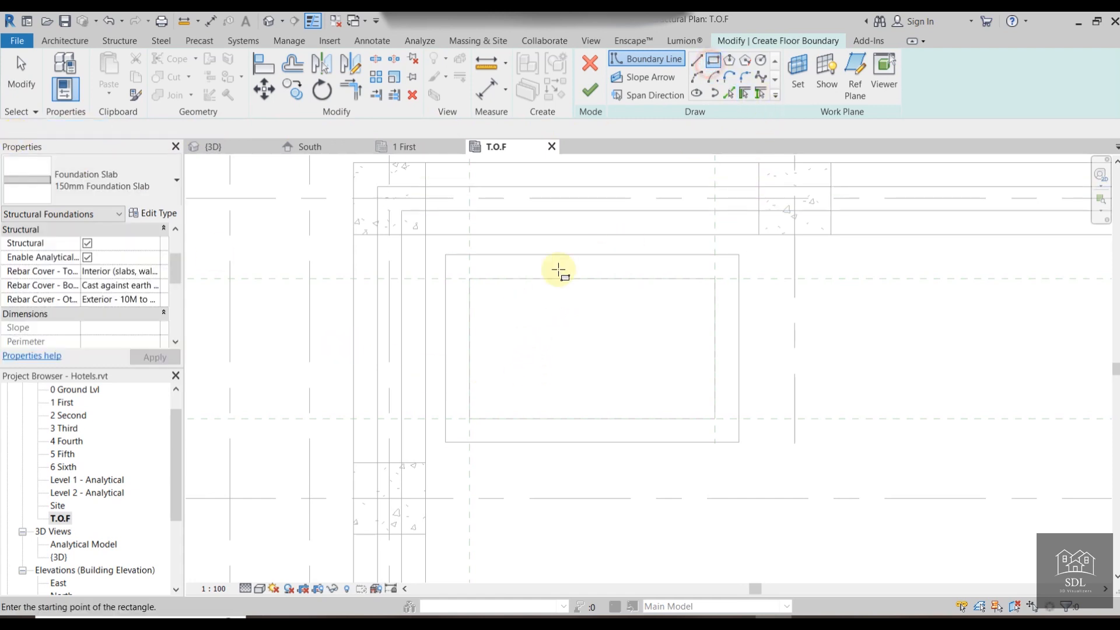
pyautogui.click(483, 279)
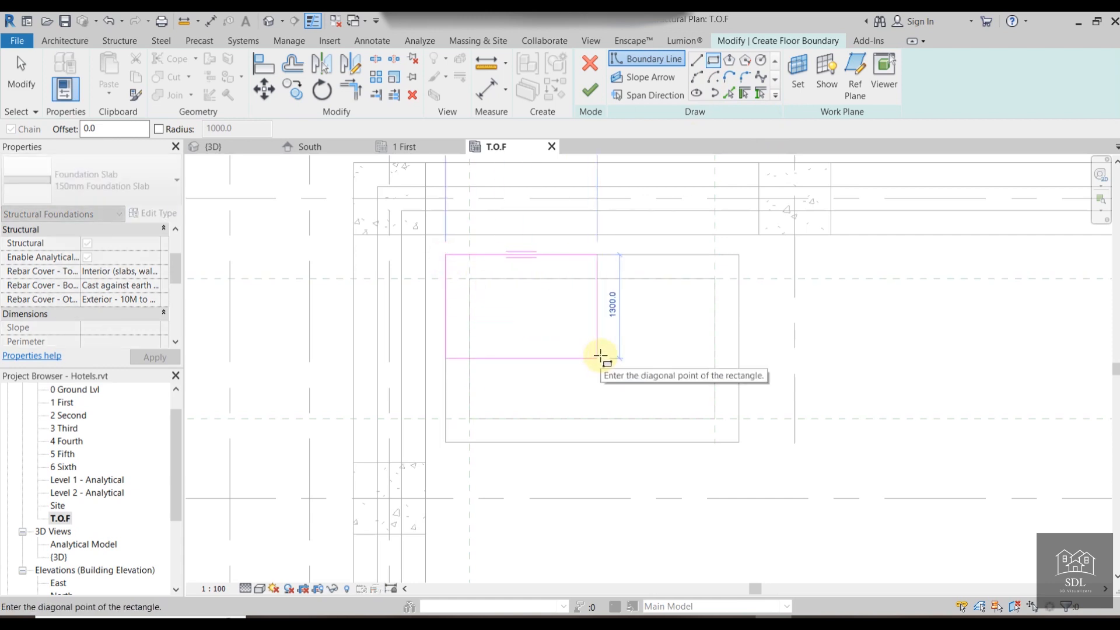
pyautogui.press('Escape')
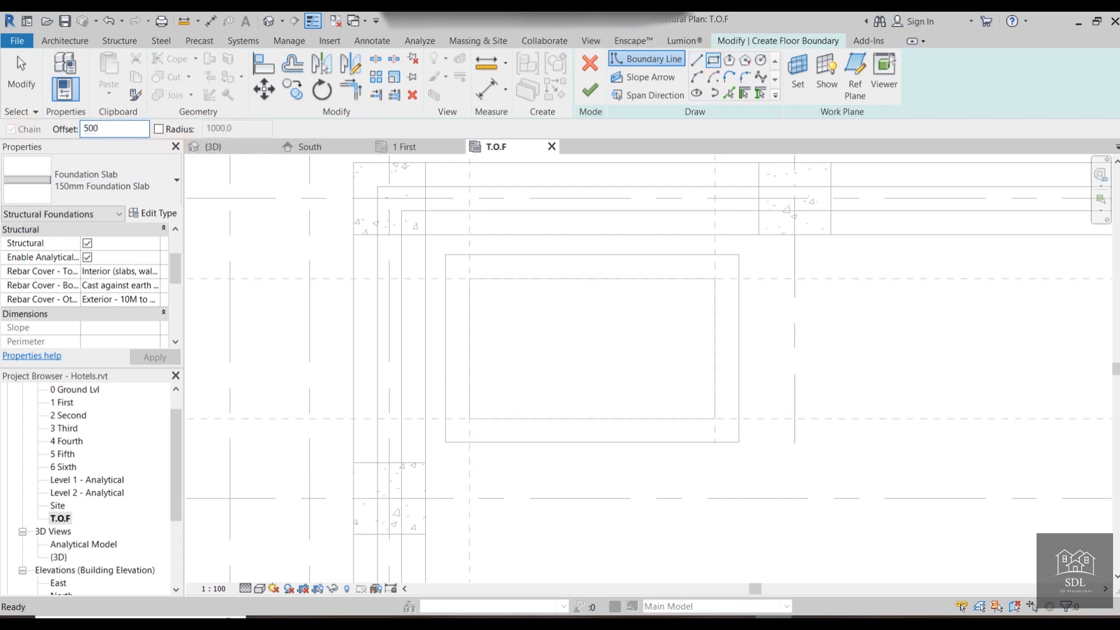
pyautogui.click(445, 254)
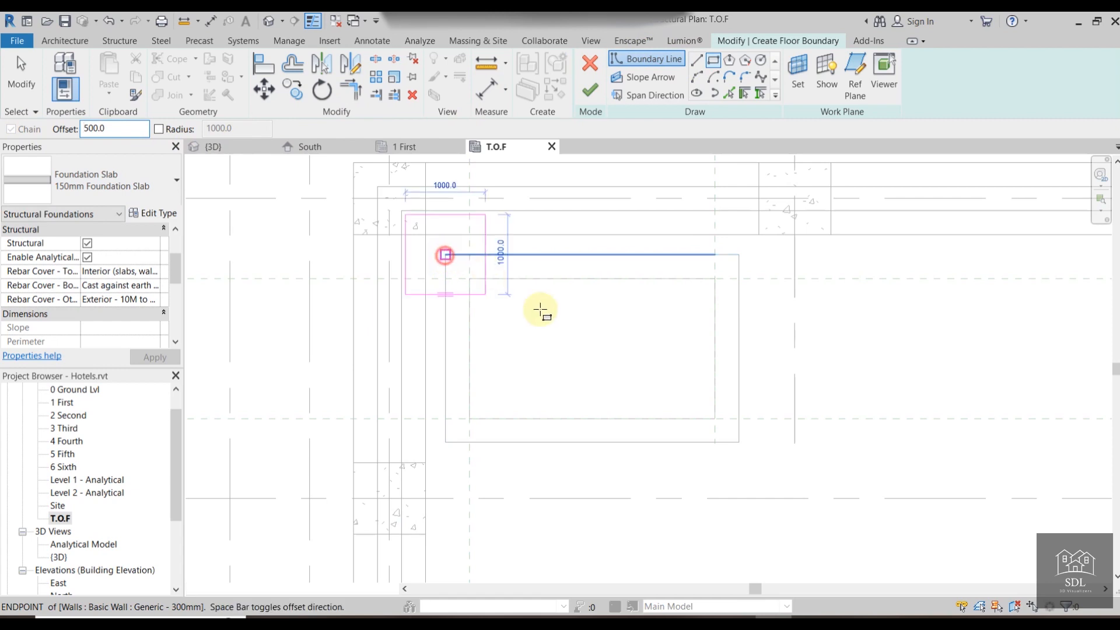
pyautogui.click(739, 442)
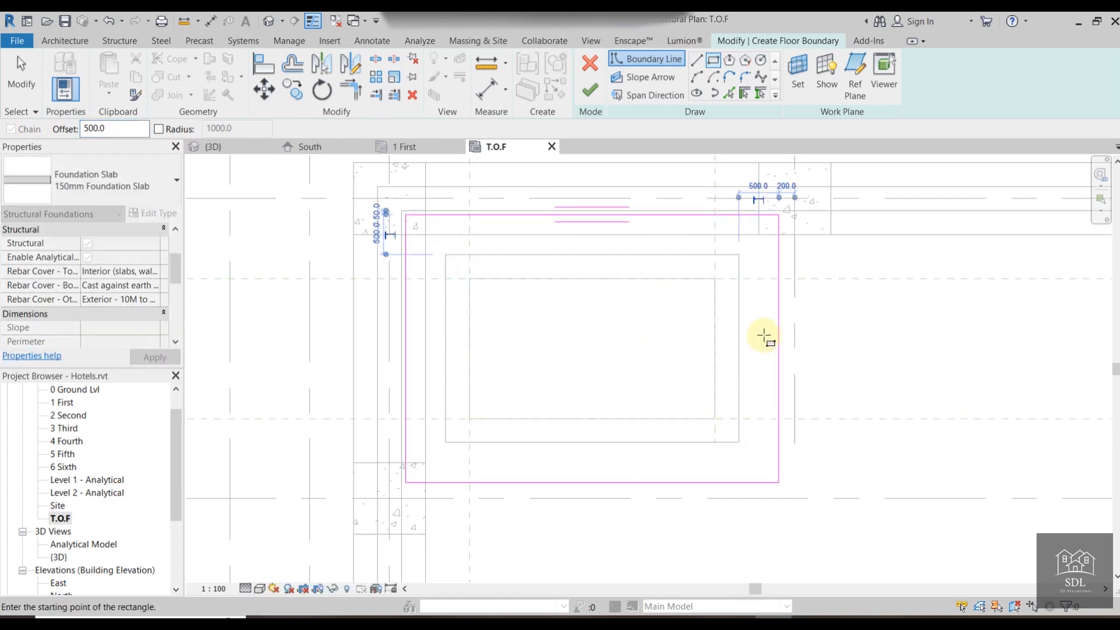
pyautogui.click(590, 89)
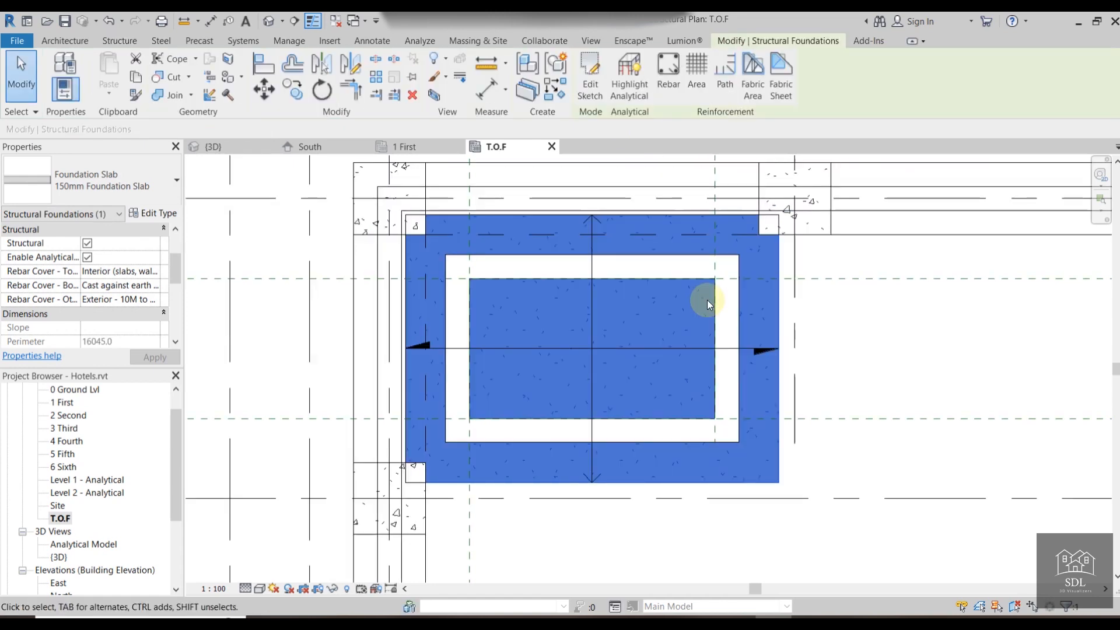
pyautogui.press('Escape')
# Switch to the 3D view and examine the shaft's foundation slab from below and the shaft top at roof level.
pyautogui.click(238, 147)
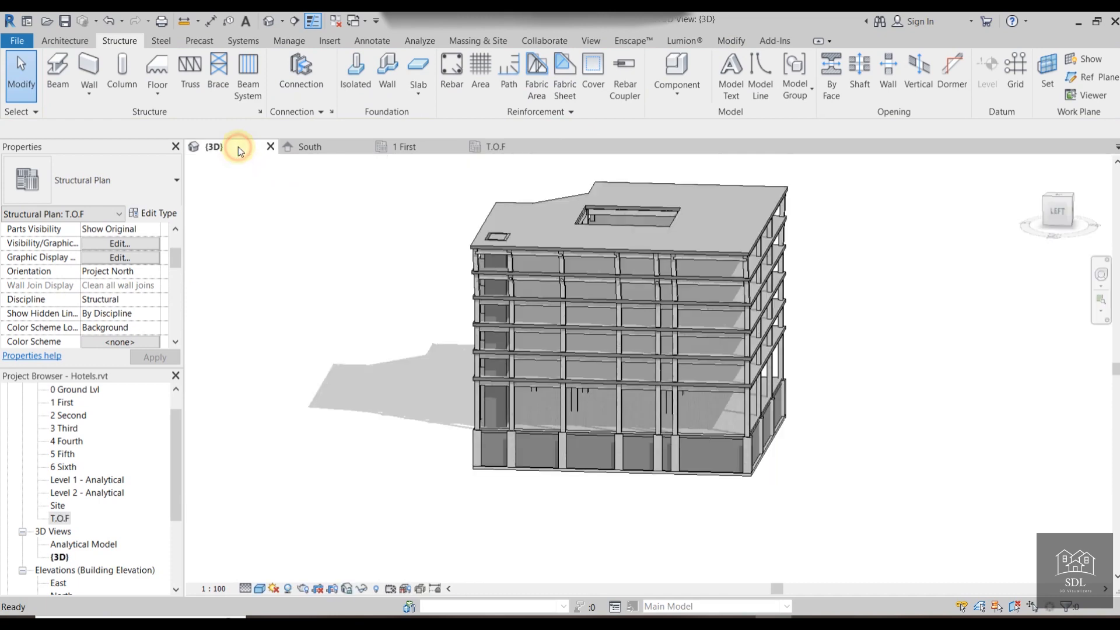
pyautogui.keyDown('shift'); pyautogui.moveTo(710, 520); pyautogui.dragTo(655, 205, button='middle'); pyautogui.keyUp('shift')
pyautogui.scroll(8, 466, 438)
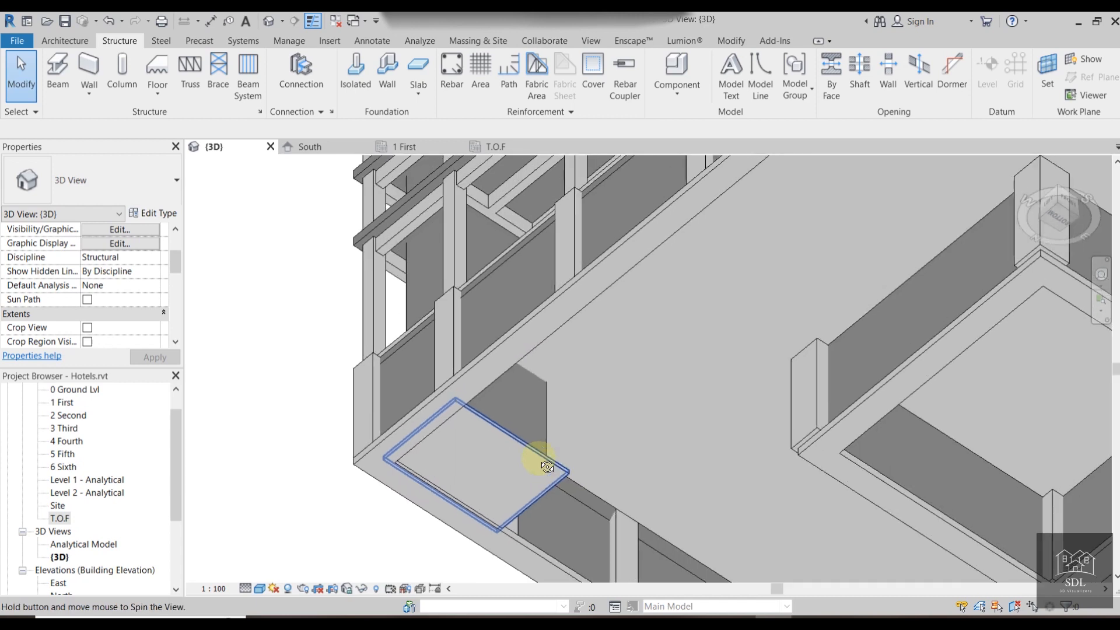
pyautogui.keyDown('shift'); pyautogui.moveTo(537, 457); pyautogui.dragTo(586, 257, button='middle'); pyautogui.keyUp('shift')
pyautogui.scroll(-10, 586, 413)
pyautogui.scroll(8, 586, 257)
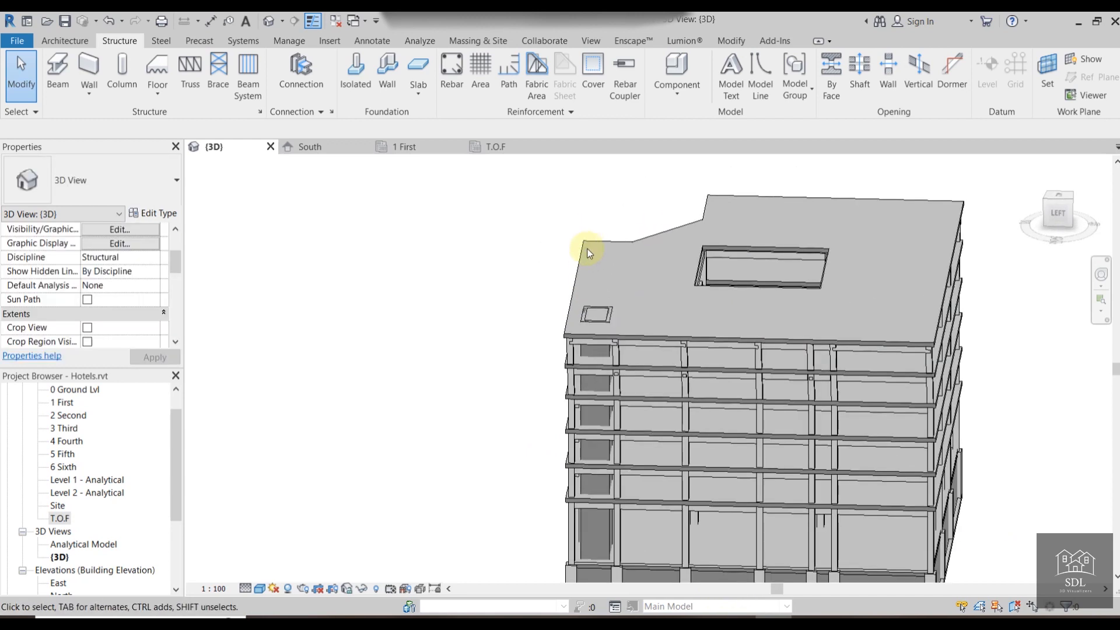
pyautogui.scroll(3, 614, 360)
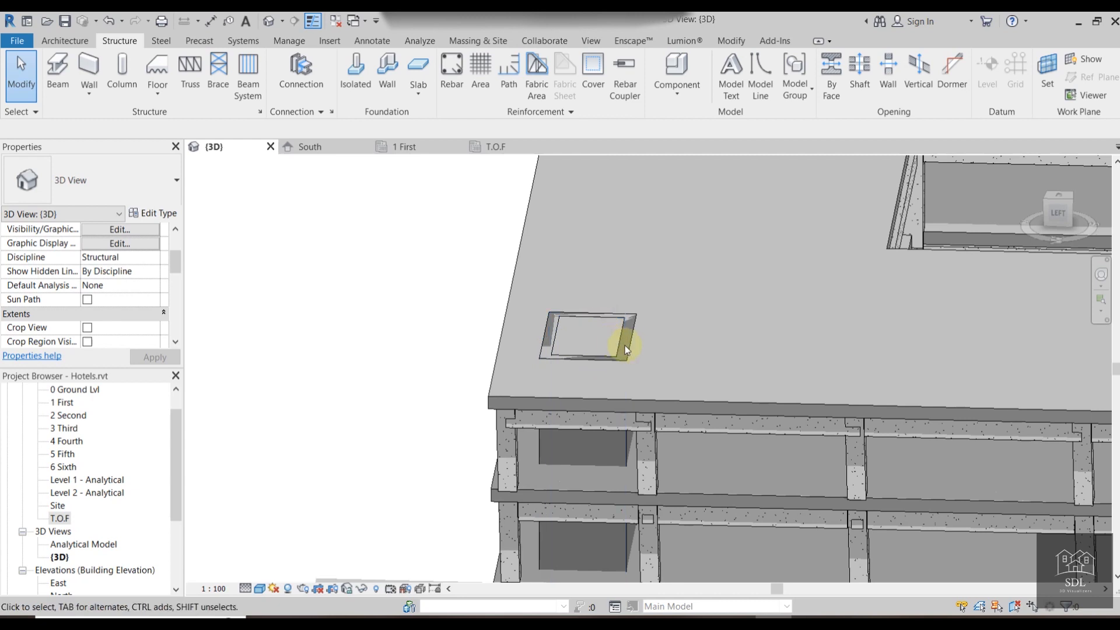
pyautogui.keyDown('shift'); pyautogui.moveTo(671, 340); pyautogui.dragTo(695, 333, button='middle'); pyautogui.keyUp('shift')
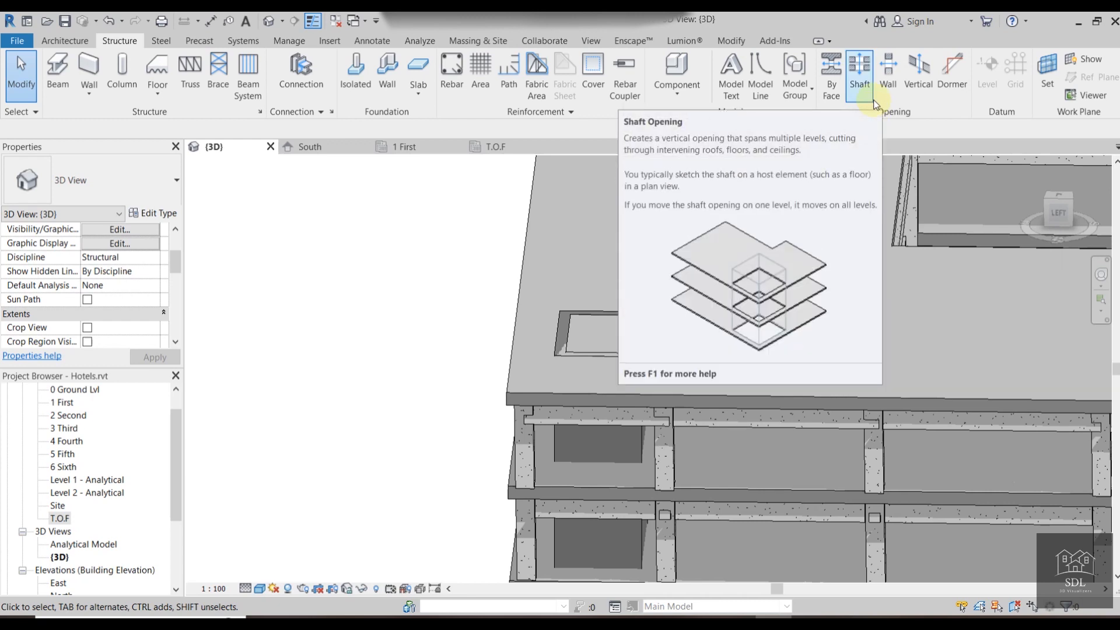
pyautogui.click(857, 67)
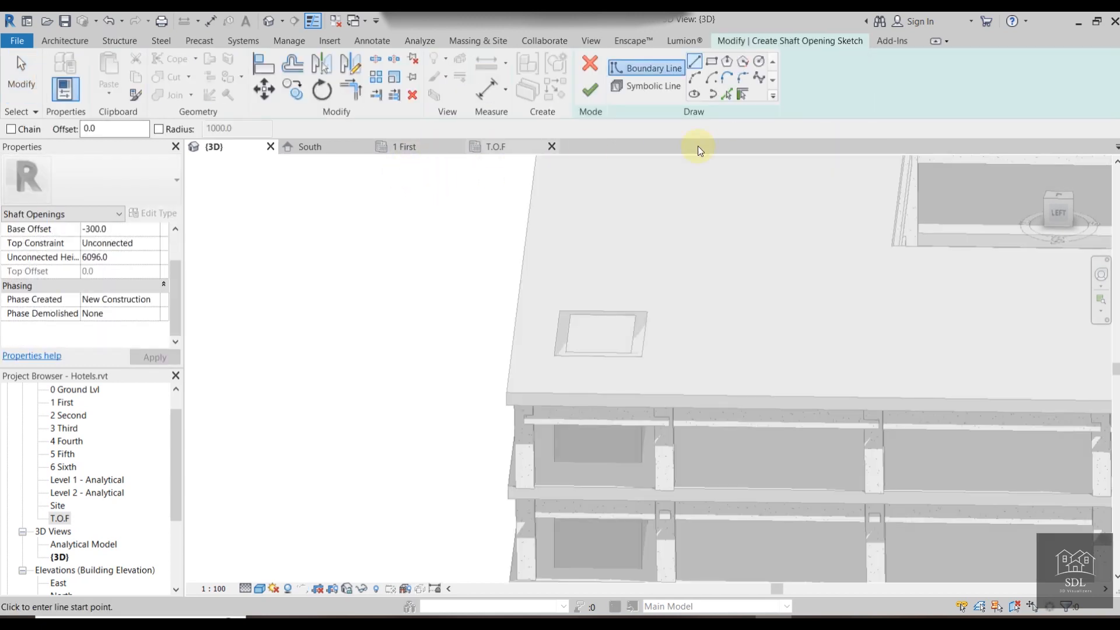
pyautogui.press('Escape')
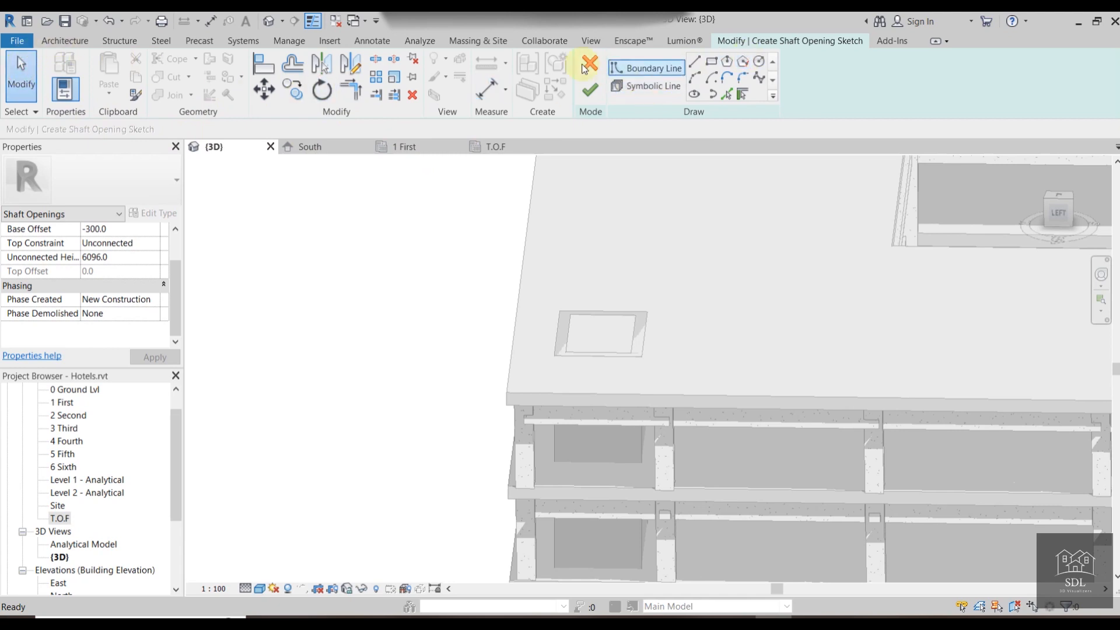
pyautogui.click(589, 88)
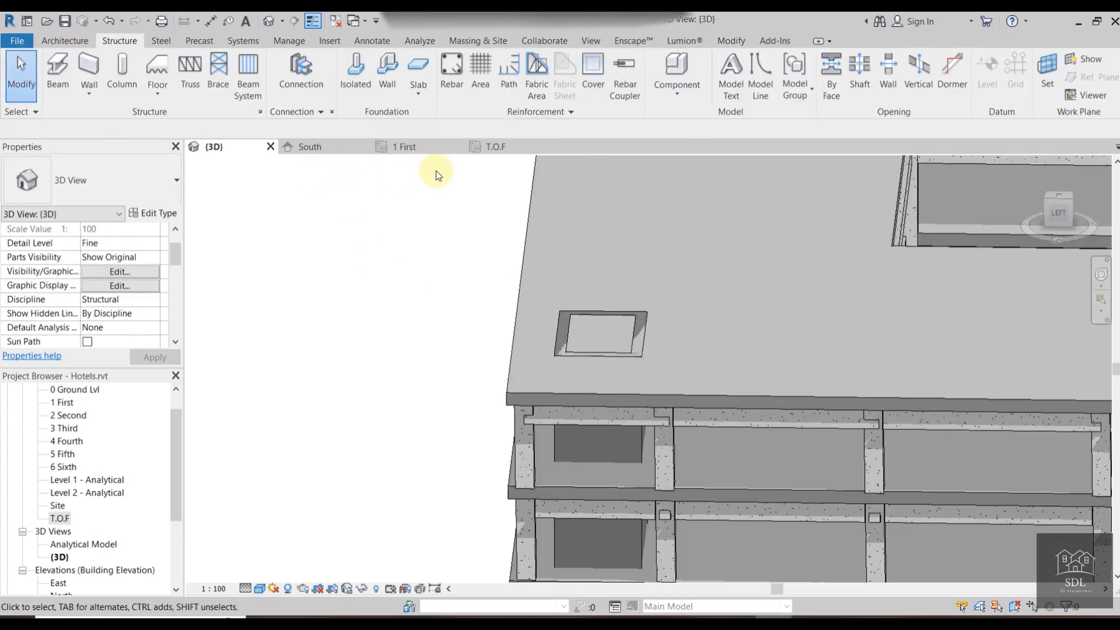
# In the T.O.F plan, start a shaft opening and sketch its rectangular boundary along the inner faces of the four shaft walls.
pyautogui.click(503, 147)
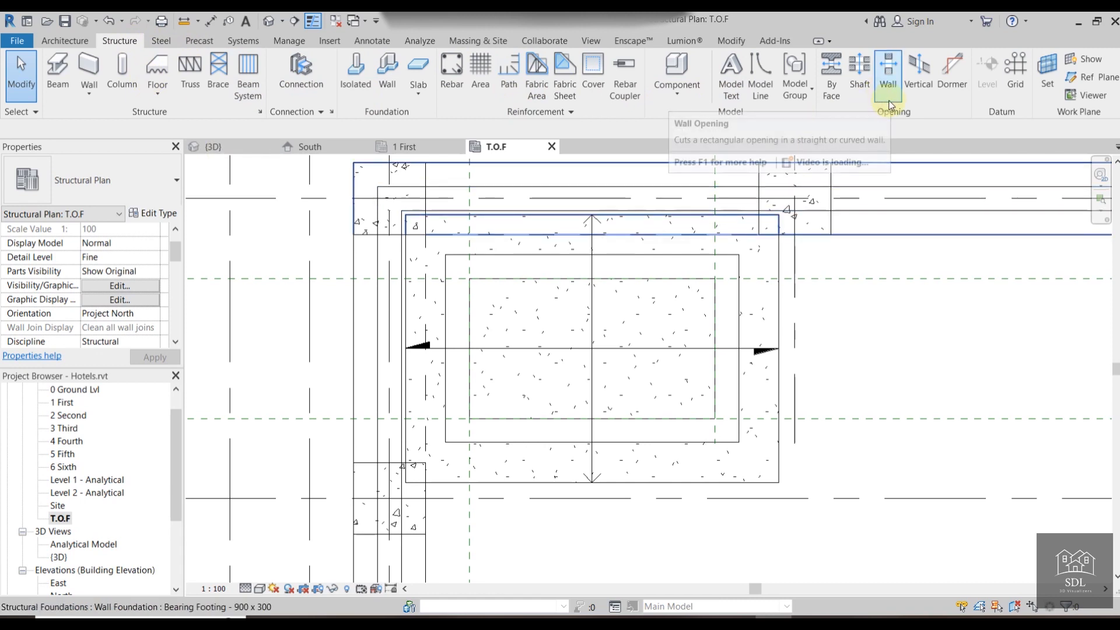
pyautogui.click(859, 68)
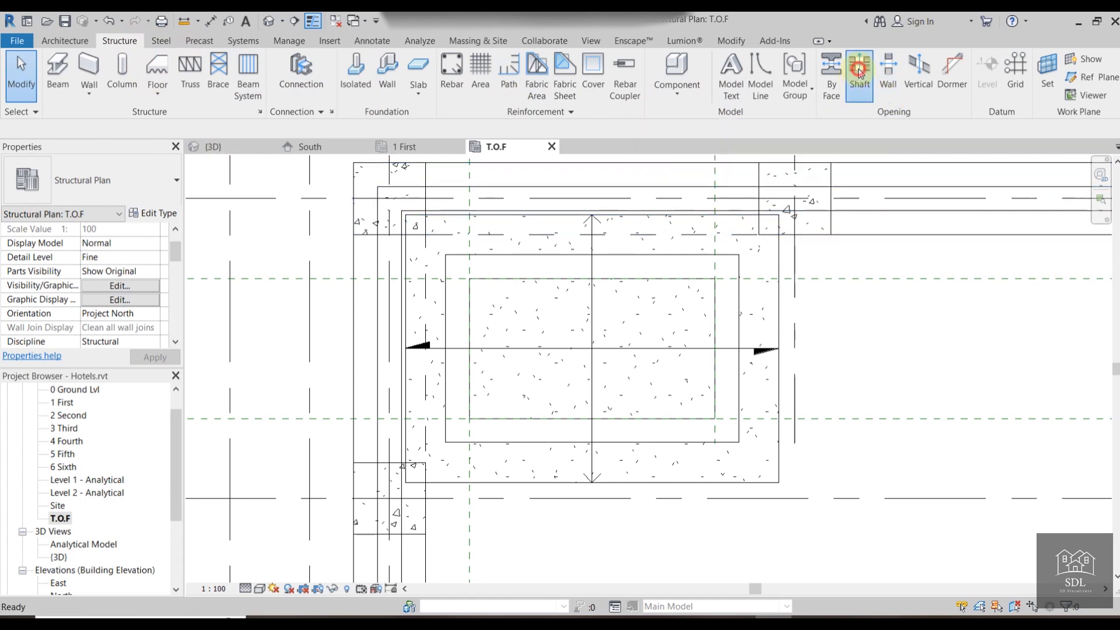
pyautogui.click(710, 63)
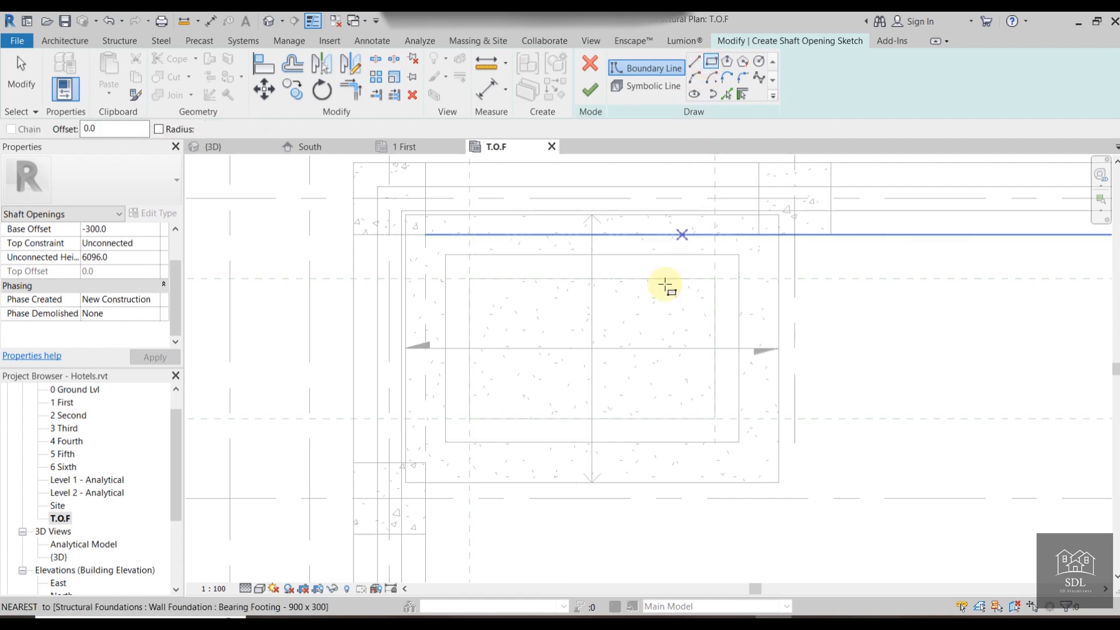
pyautogui.click(470, 279)
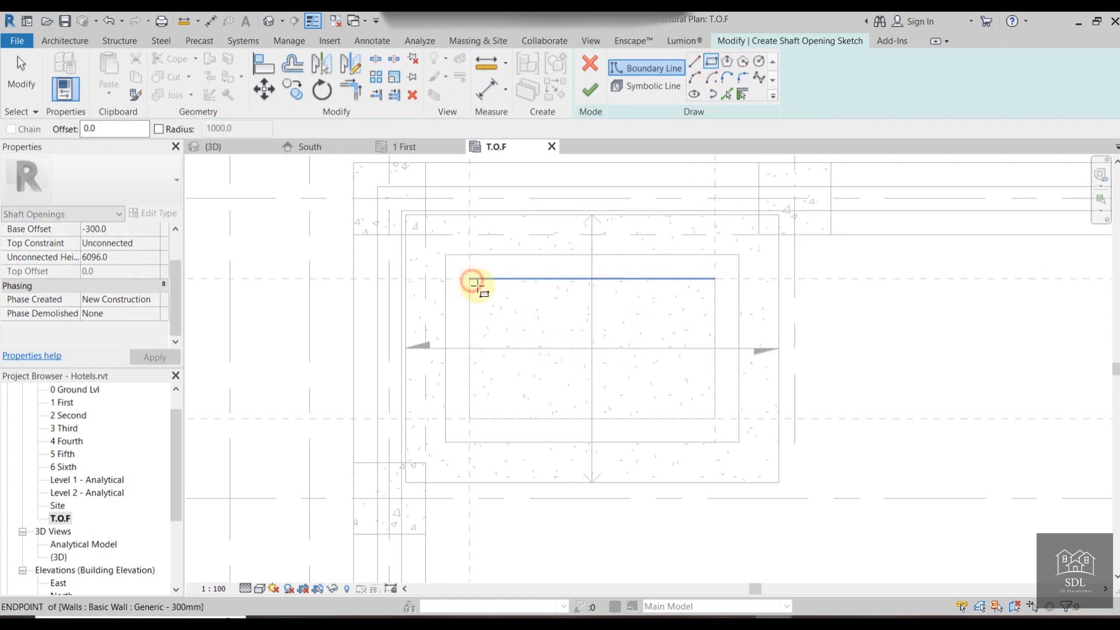
pyautogui.click(715, 418)
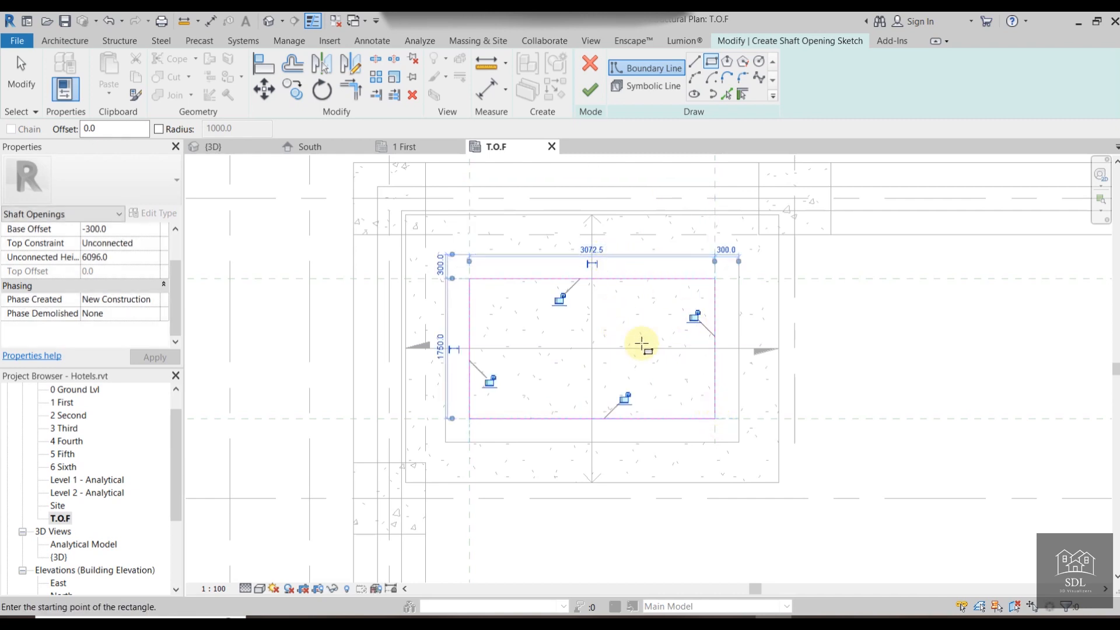
# Draw two diagonal symbolic lines crossing between the opposite corners of the shaft opening's boundary.
pyautogui.click(644, 89)
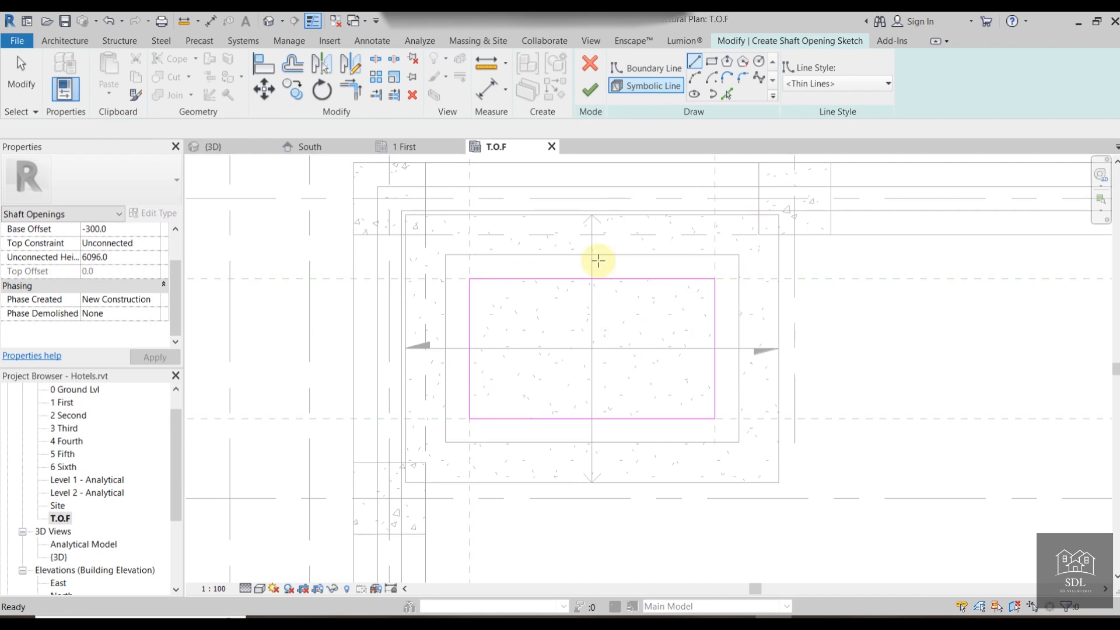
pyautogui.click(469, 279)
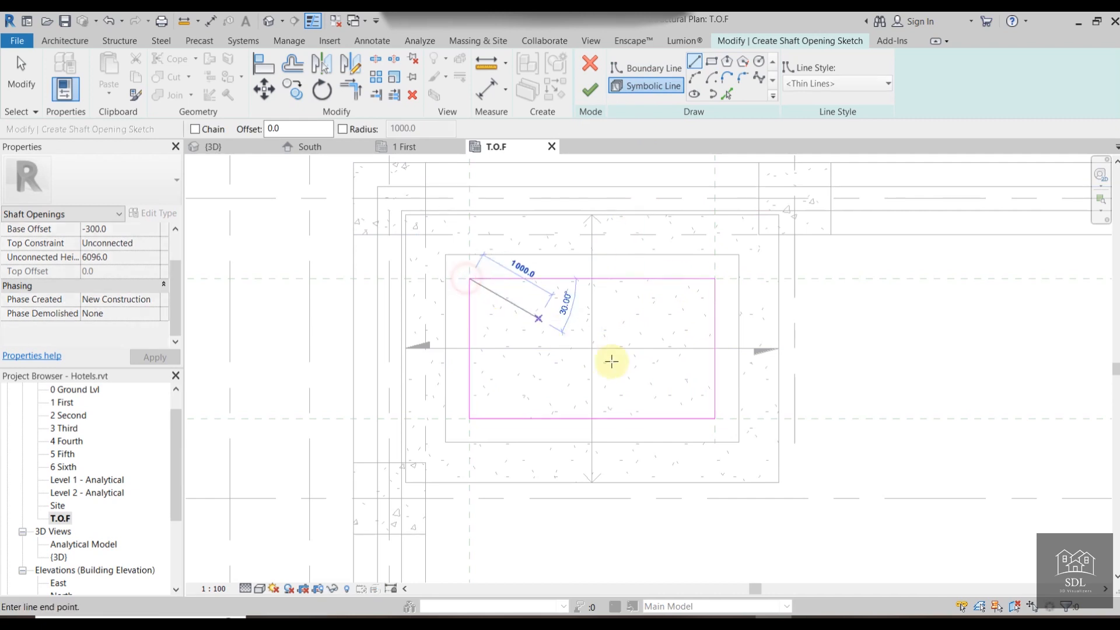
pyautogui.click(718, 419)
pyautogui.hotkey('ctrl', 'z')
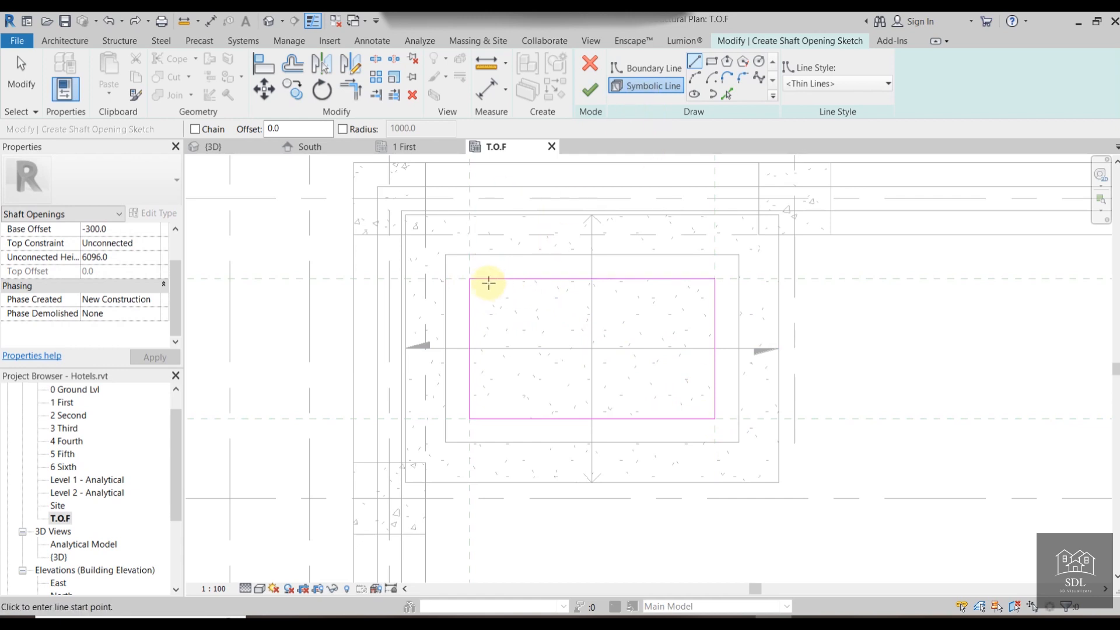
pyautogui.click(469, 279)
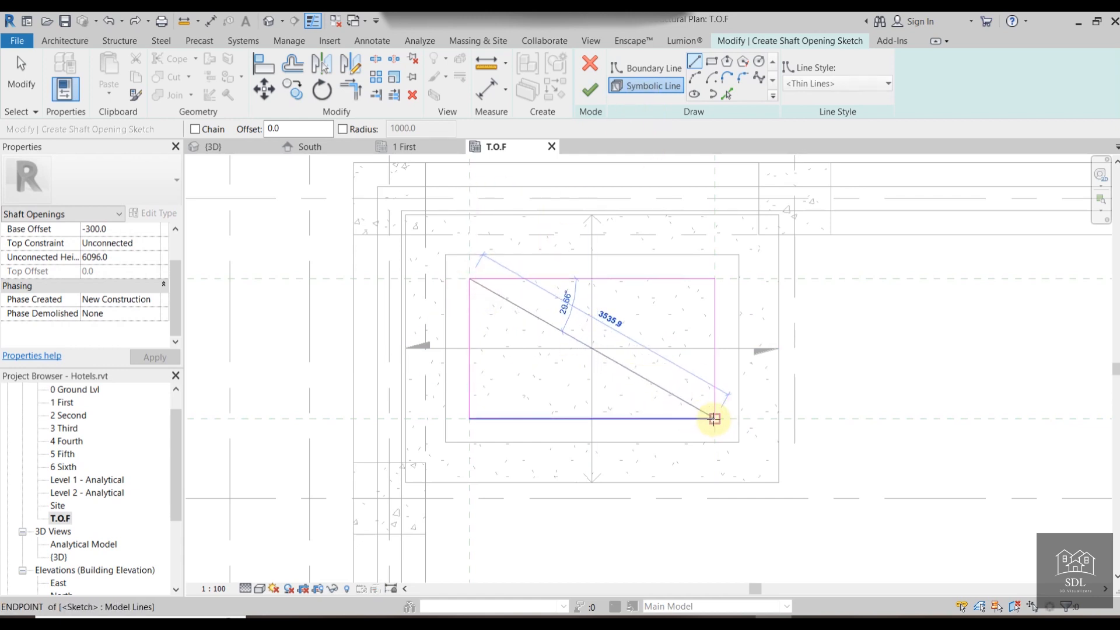
pyautogui.click(714, 418)
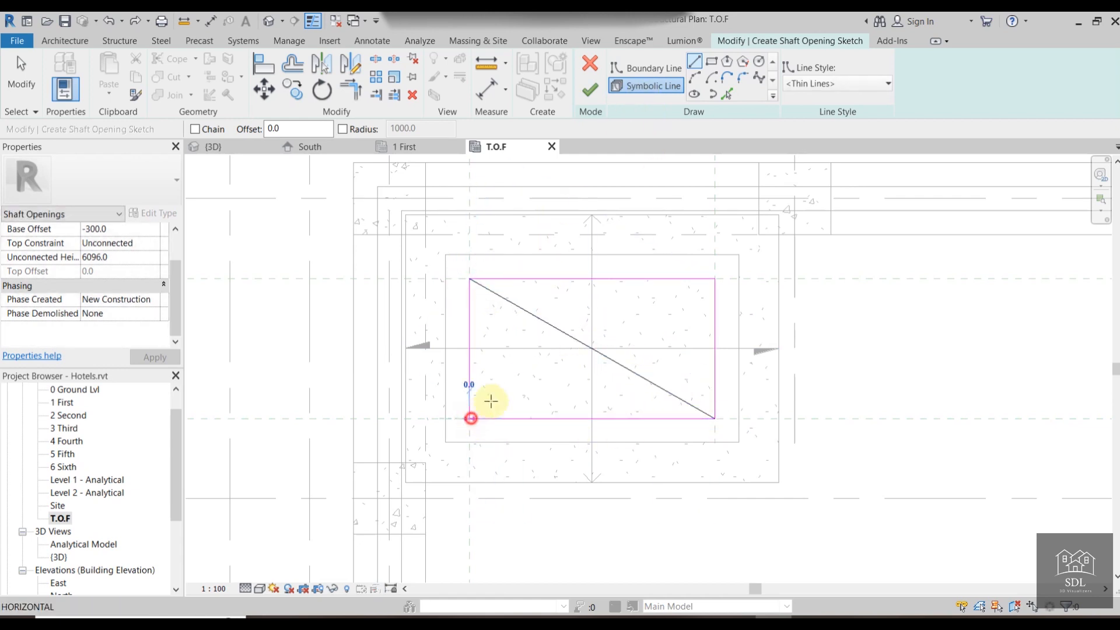
pyautogui.click(470, 418)
pyautogui.click(714, 279)
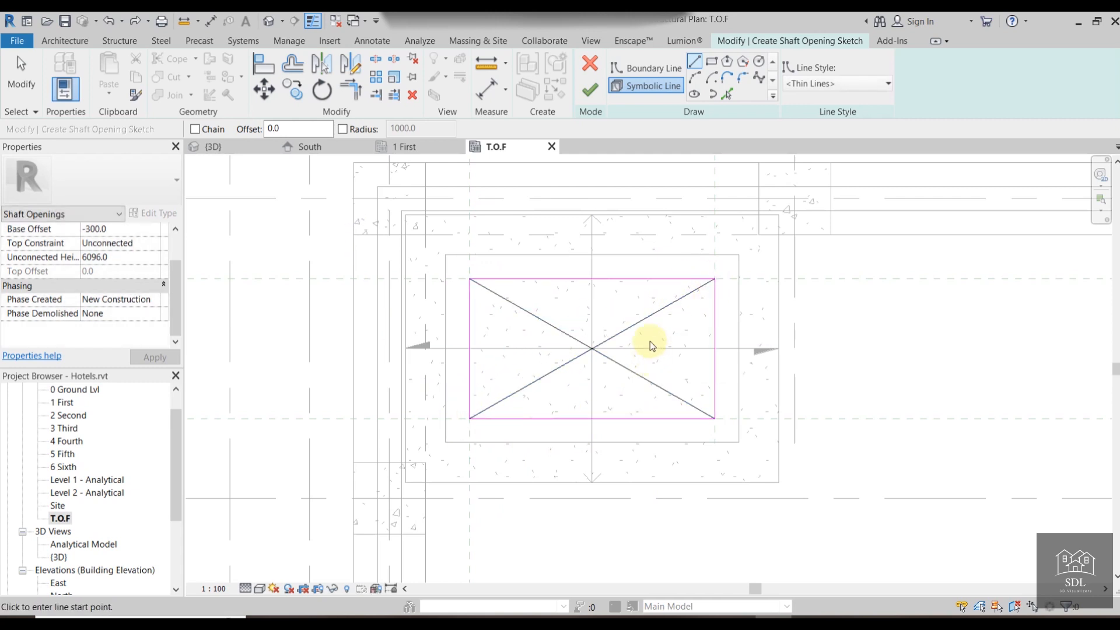
pyautogui.press('Escape')
pyautogui.press('Tab')
pyautogui.press('Tab')
pyautogui.press('Tab')
pyautogui.press('Tab')
pyautogui.press('Tab')
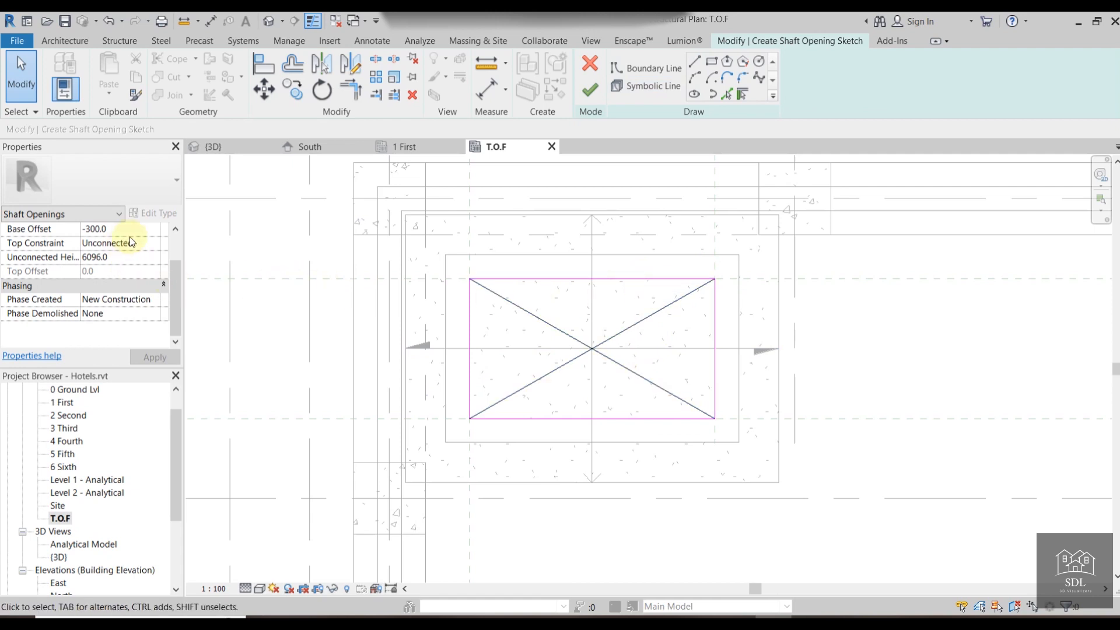
# Set the shaft opening's base offset to 0, top constraint to Up to level: 6 Sixth and top offset to 362, and apply.
pyautogui.scroll(1, 129, 237)
pyautogui.click(140, 257)
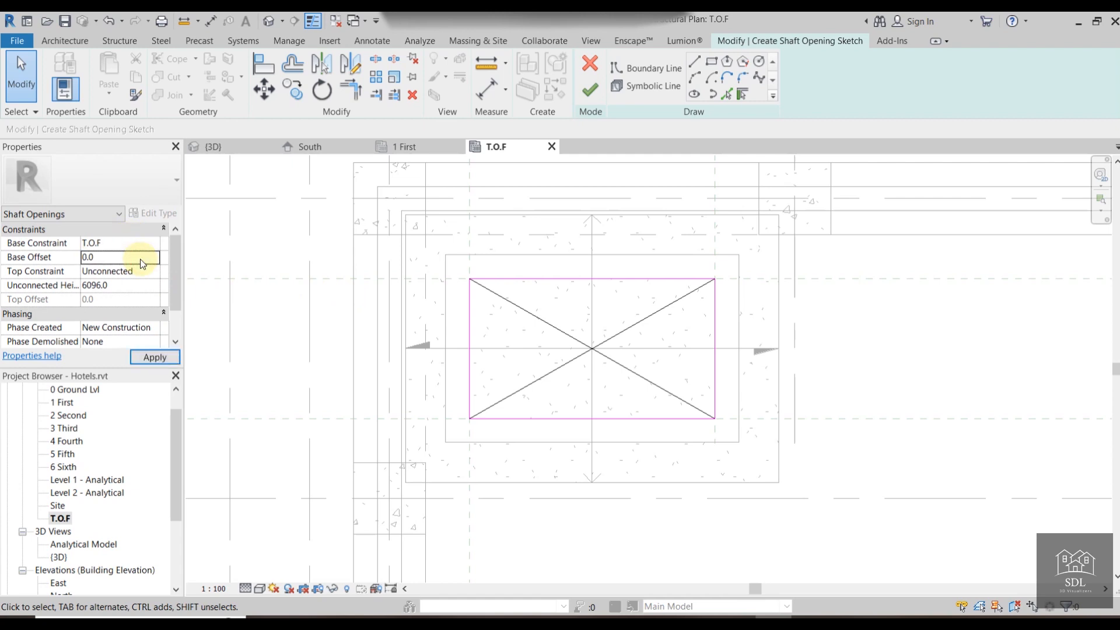
pyautogui.click(155, 271)
pyautogui.click(155, 271)
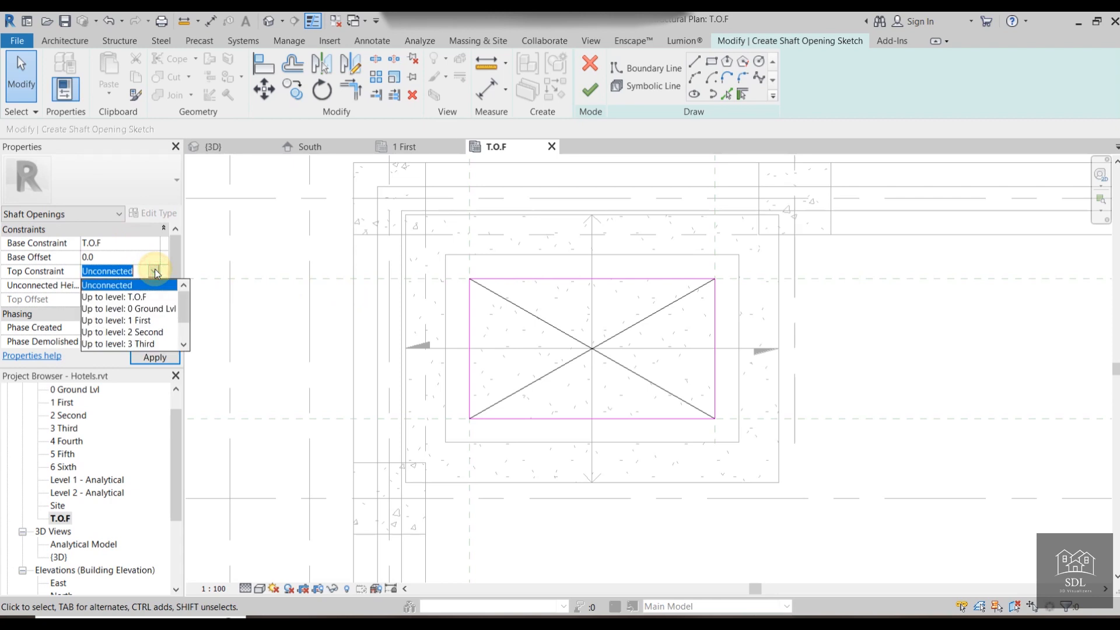
pyautogui.scroll(-1, 149, 323)
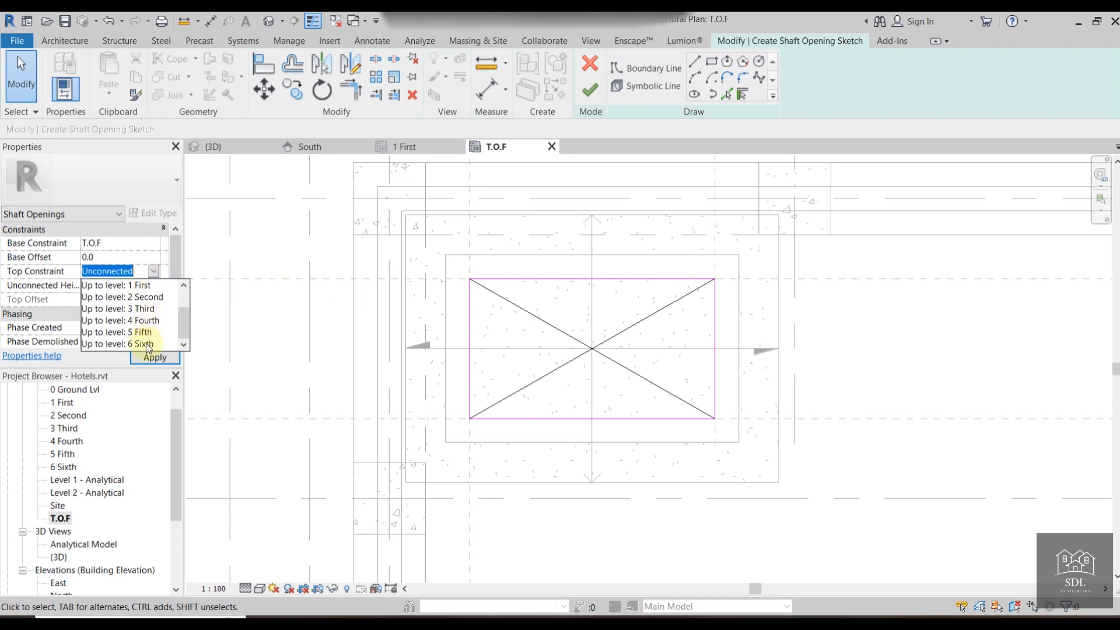
pyautogui.click(143, 343)
pyautogui.click(132, 300)
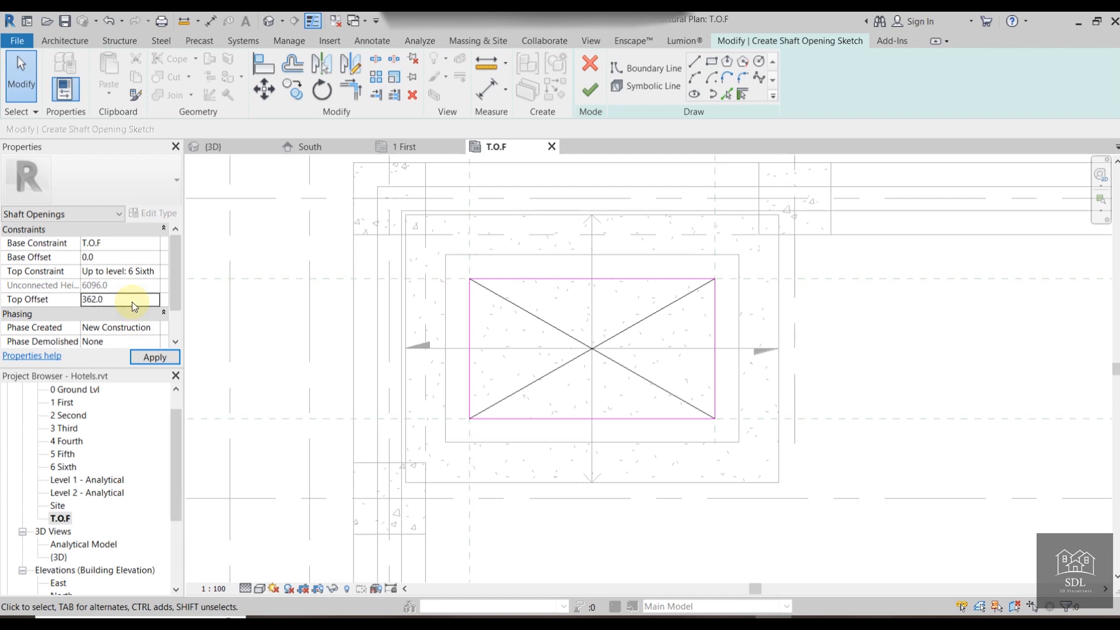
pyautogui.click(156, 357)
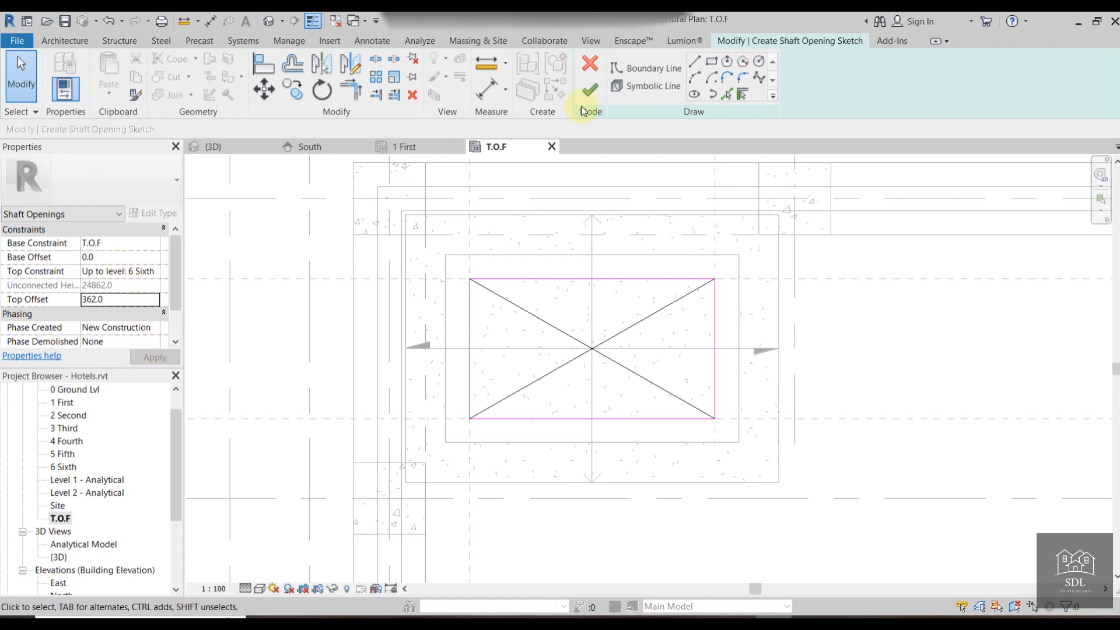
# Finish the shaft opening sketch, switch to the 3D view and deselect the opening.
pyautogui.click(590, 91)
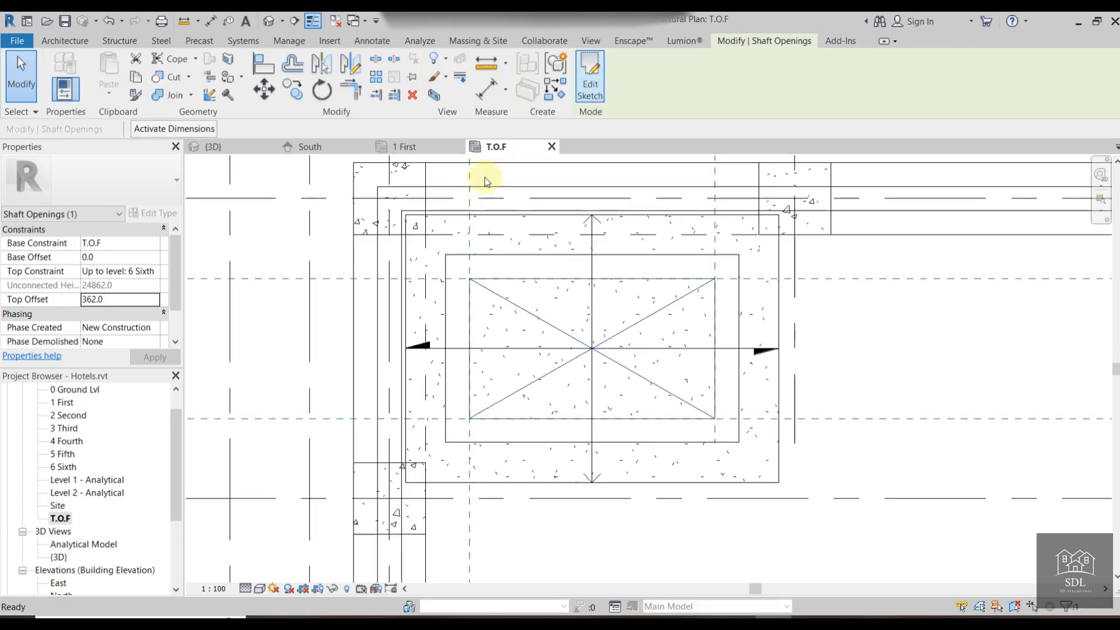
pyautogui.click(221, 146)
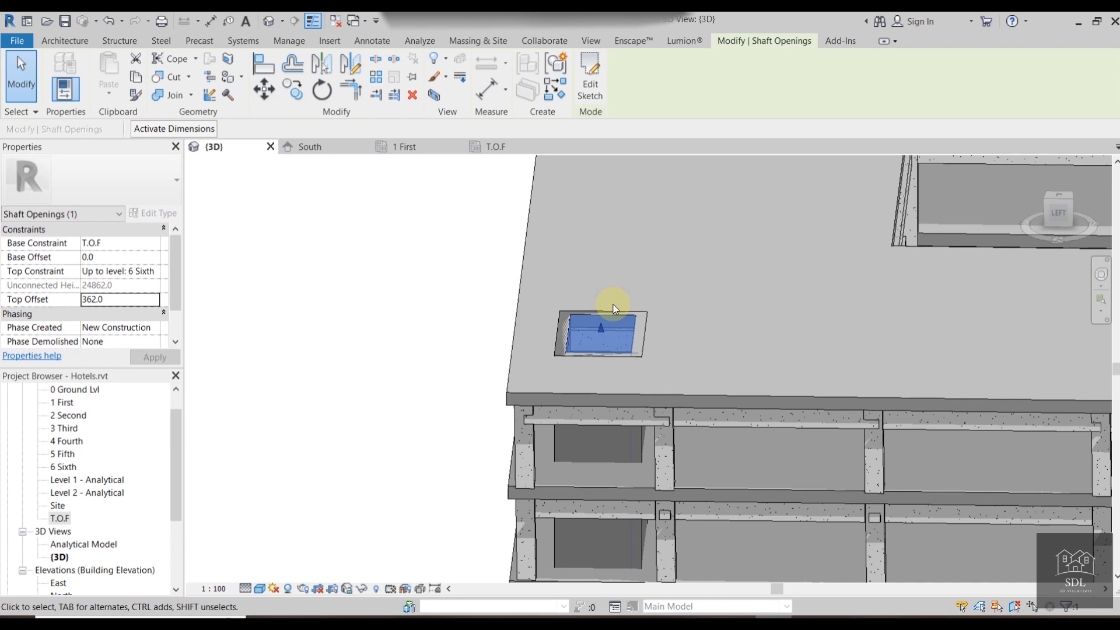
pyautogui.click(437, 312)
# Examine the shaft opening at the roof corner and the shaft walls through the floors from several angles in 3D.
pyautogui.moveTo(465, 342); pyautogui.dragTo(513, 413, button='middle')
pyautogui.scroll(-2, 583, 397)
pyautogui.moveTo(617, 387); pyautogui.dragTo(675, 174, button='middle')
pyautogui.keyDown('shift'); pyautogui.moveTo(643, 283); pyautogui.dragTo(719, 300, button='middle'); pyautogui.keyUp('shift')
pyautogui.click(719, 299)
pyautogui.keyDown('shift'); pyautogui.moveTo(743, 351); pyautogui.dragTo(798, 459, button='middle'); pyautogui.keyUp('shift')
pyautogui.click(798, 459)
pyautogui.keyDown('shift'); pyautogui.moveTo(733, 365); pyautogui.dragTo(897, 501, button='middle'); pyautogui.keyUp('shift')
pyautogui.scroll(-2, 750, 306)
pyautogui.scroll(3, 721, 450)
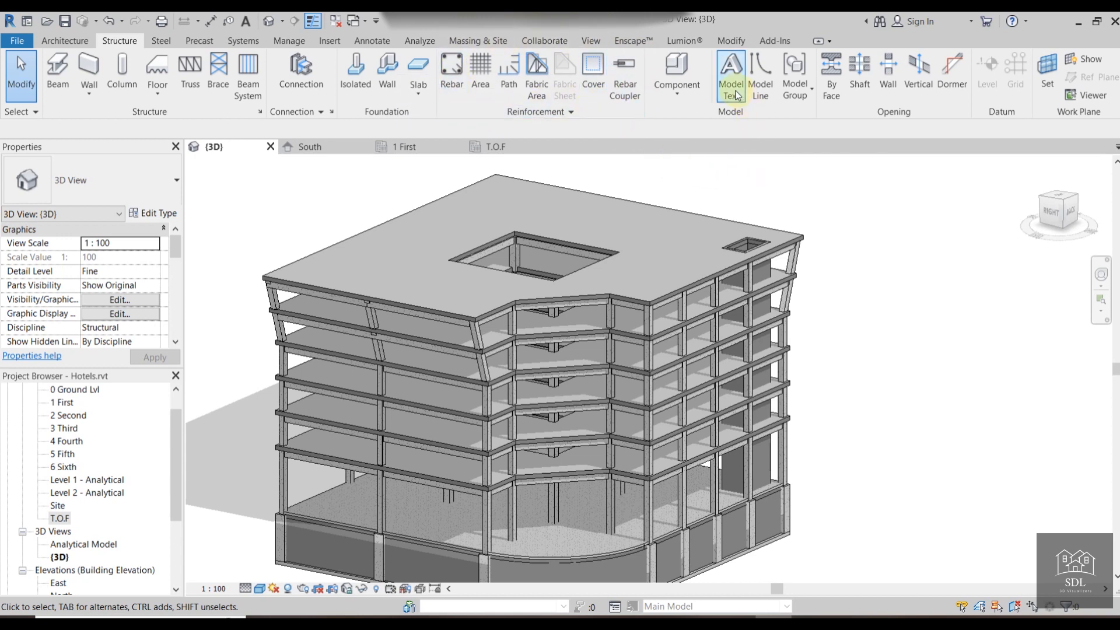
# Review the whole hotel structure in 3D from the back, front and sides, including the roof openings and basement walls.
pyautogui.click(761, 81)
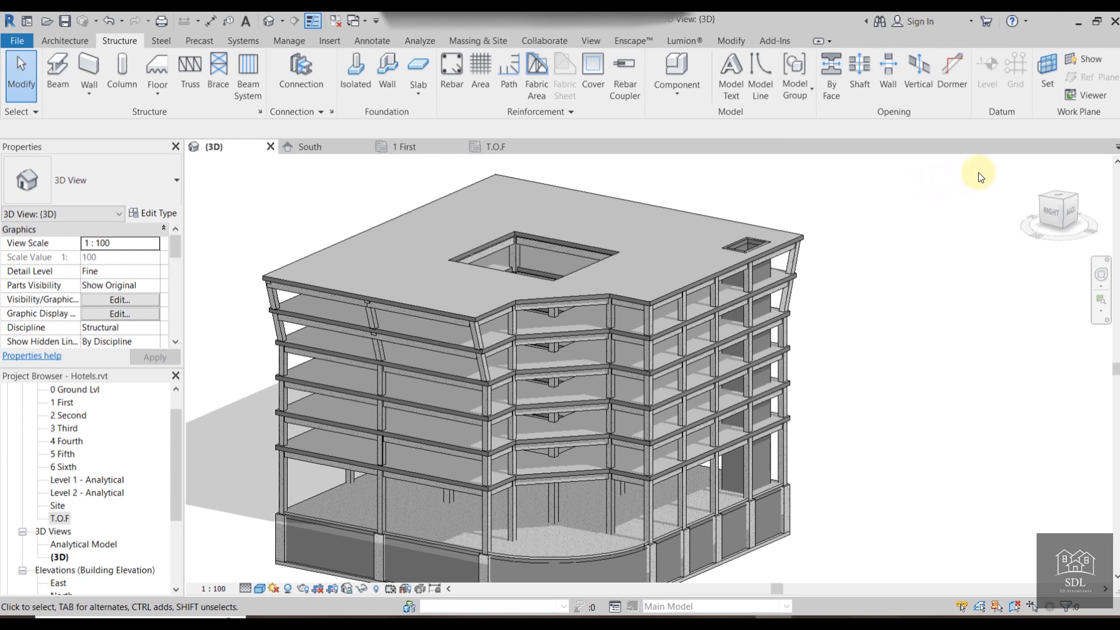
pyautogui.scroll(-4, 607, 237)
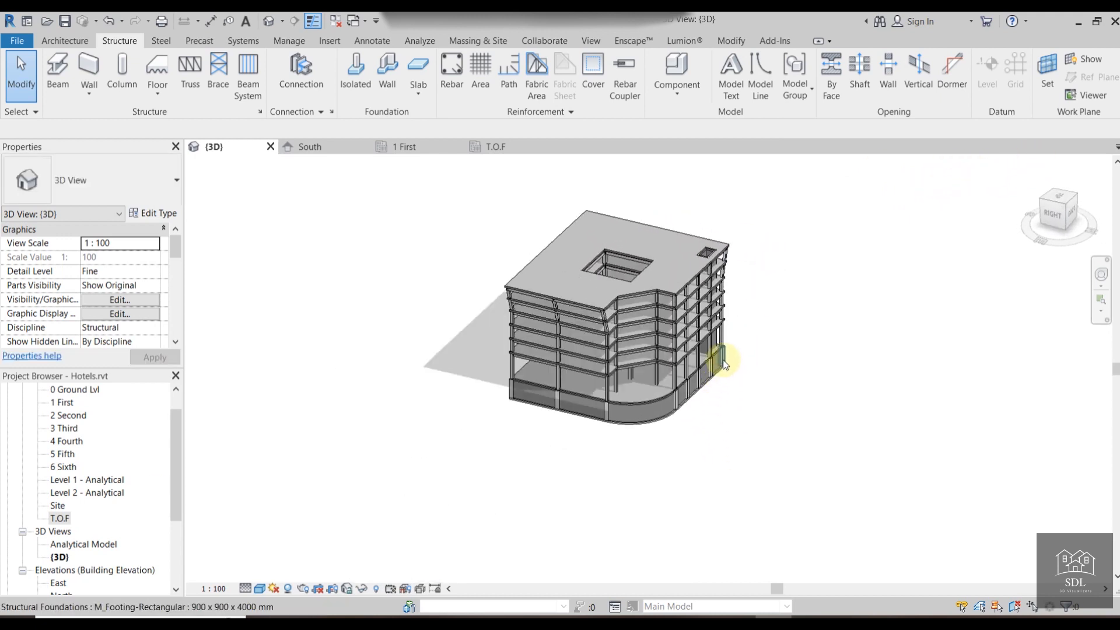
pyautogui.scroll(3, 723, 360)
pyautogui.moveTo(739, 418); pyautogui.dragTo(683, 407, button='middle')
pyautogui.moveTo(817, 425); pyautogui.dragTo(785, 452, button='middle')
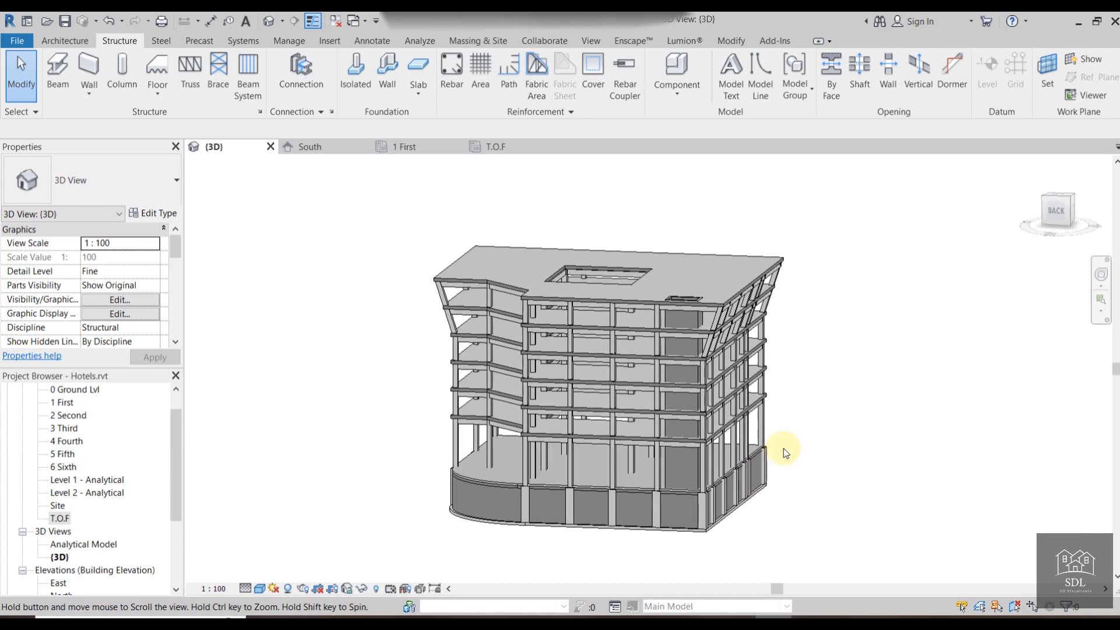
pyautogui.keyDown('shift'); pyautogui.moveTo(843, 488); pyautogui.dragTo(871, 496, button='middle'); pyautogui.keyUp('shift')
pyautogui.scroll(1, 818, 469)
pyautogui.moveTo(818, 468); pyautogui.dragTo(839, 371, button='middle')
pyautogui.keyDown('shift'); pyautogui.moveTo(778, 407); pyautogui.dragTo(778, 470, button='middle'); pyautogui.keyUp('shift')
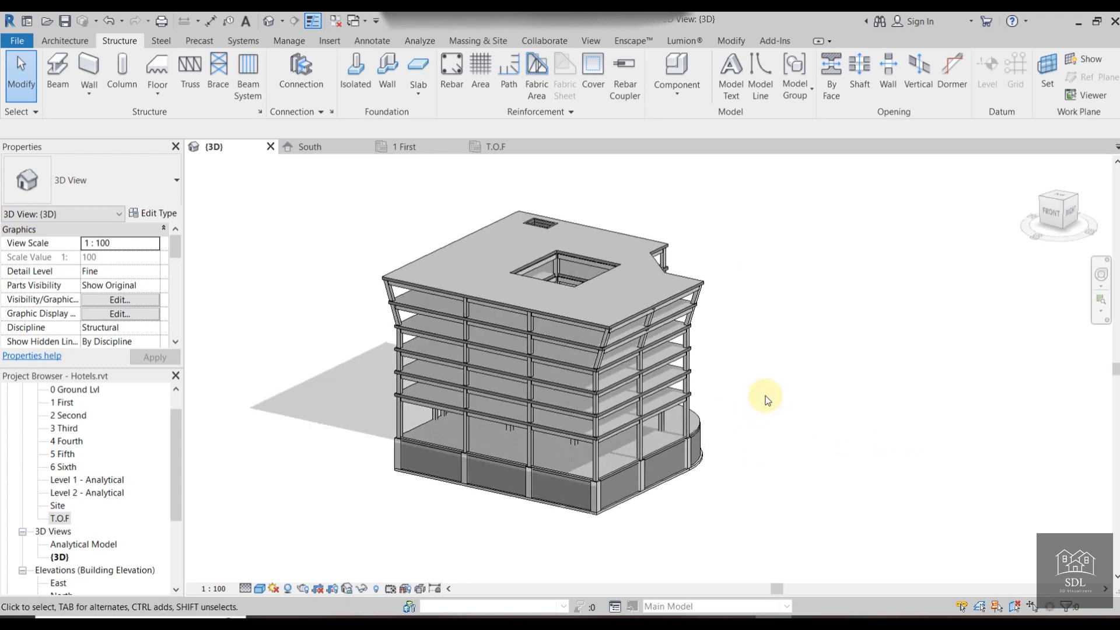